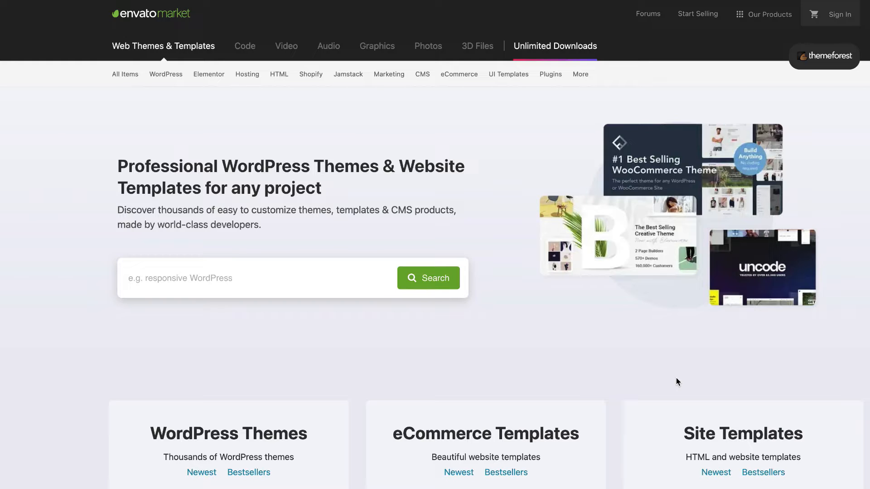
Search ThemeForest for 'magnetique' and open the Magnetique — Coaching Online Courses theme page.
left_click(362, 273)
left_click(207, 311)
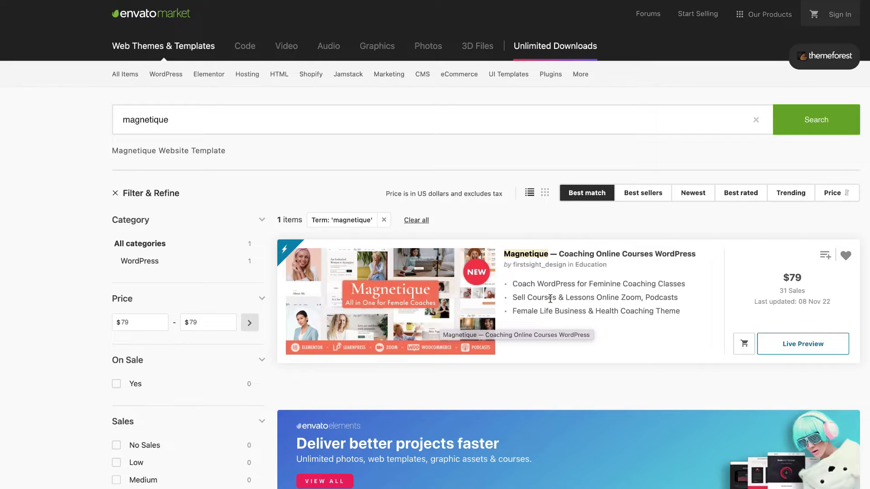
left_click(656, 256)
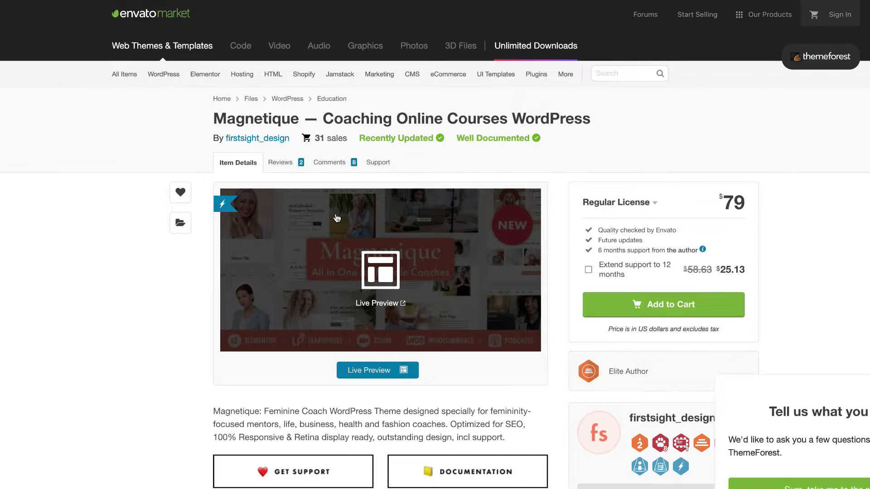
Scroll through the item details, then read the theme's 8 comments.
scroll(337, 219, "down", 2)
scroll(337, 218, "down", 3)
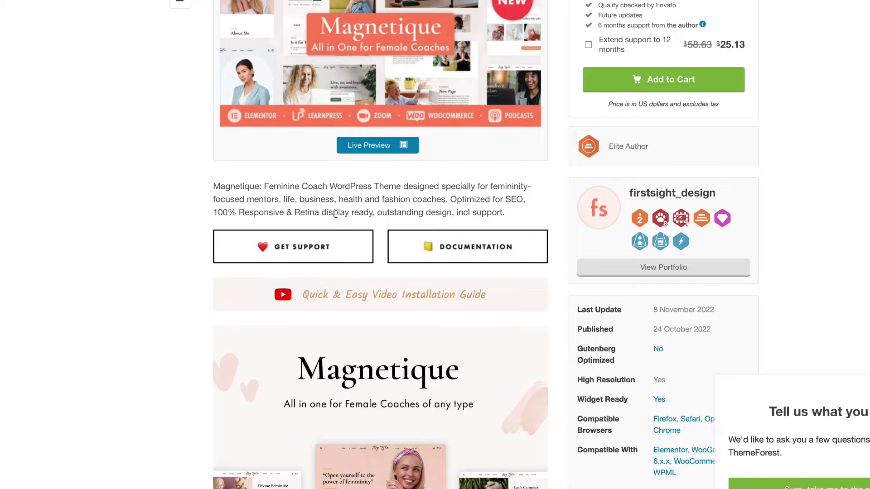
scroll(336, 214, "down", 4)
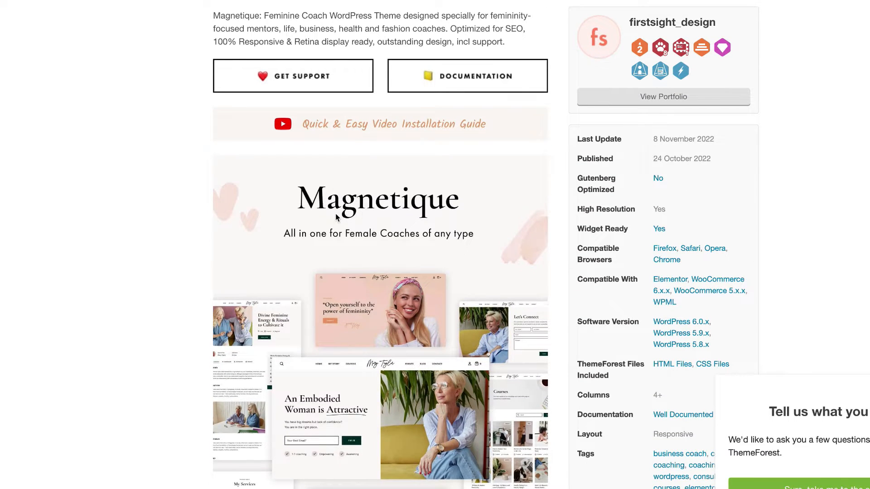
scroll(335, 216, "up", 9)
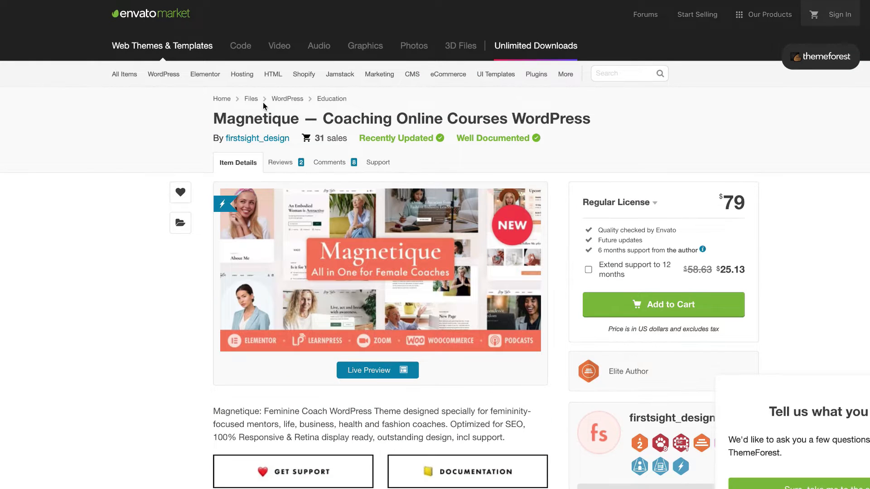
left_click(328, 168)
scroll(330, 297, "down", 10)
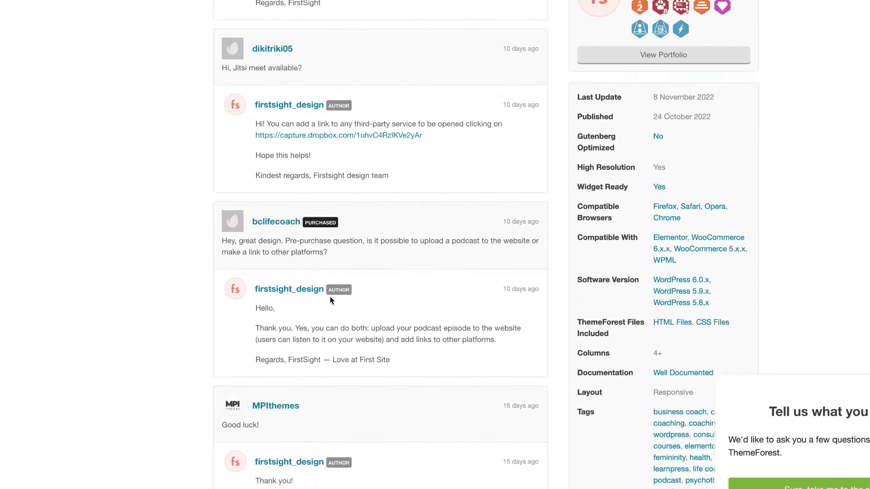
scroll(330, 299, "down", 6)
scroll(330, 299, "up", 20)
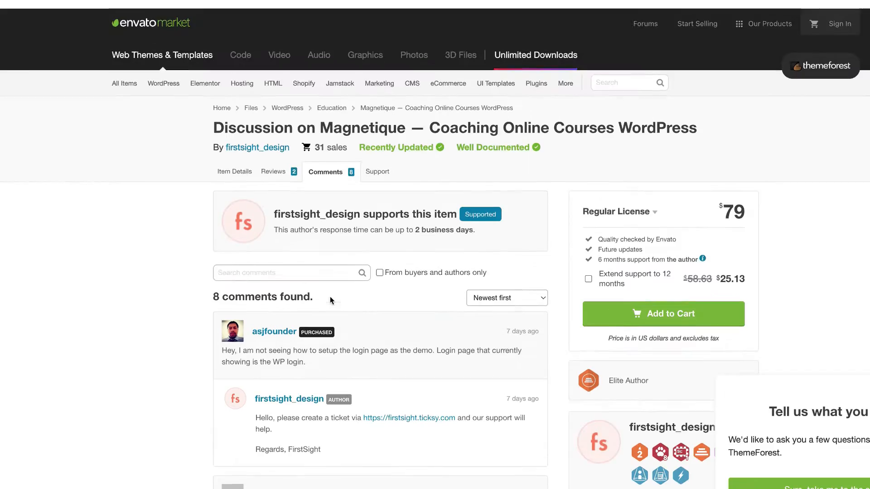
Read the 2 five-star reviews, then return to the Item Details description.
left_click(273, 164)
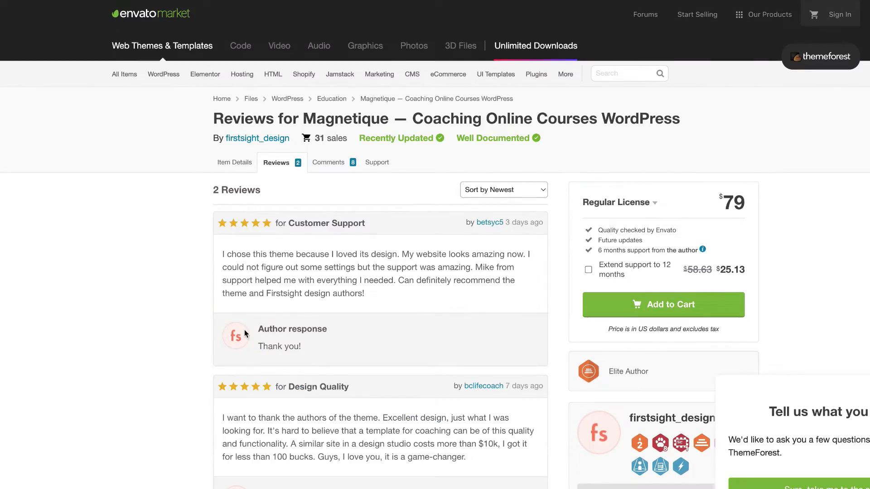
scroll(243, 331, "down", 5)
scroll(244, 331, "up", 5)
left_click(235, 163)
scroll(383, 336, "down", 4)
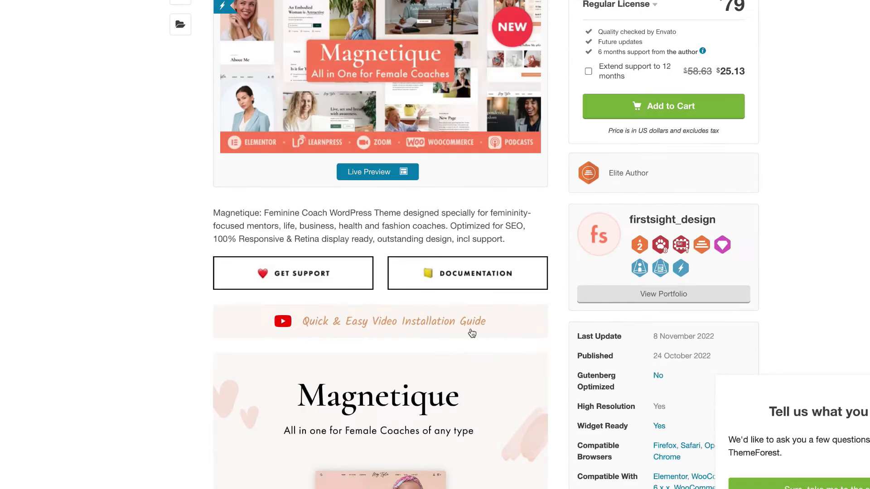
scroll(491, 337, "up", 4)
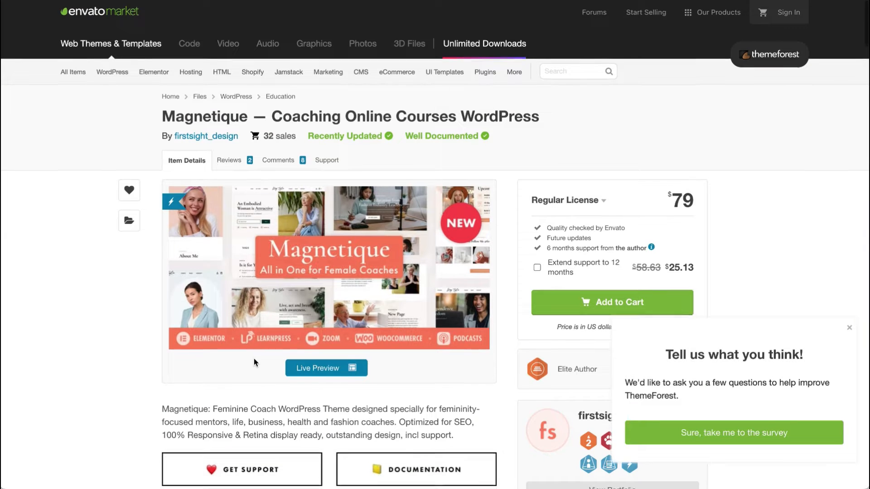
scroll(254, 358, "down", 1)
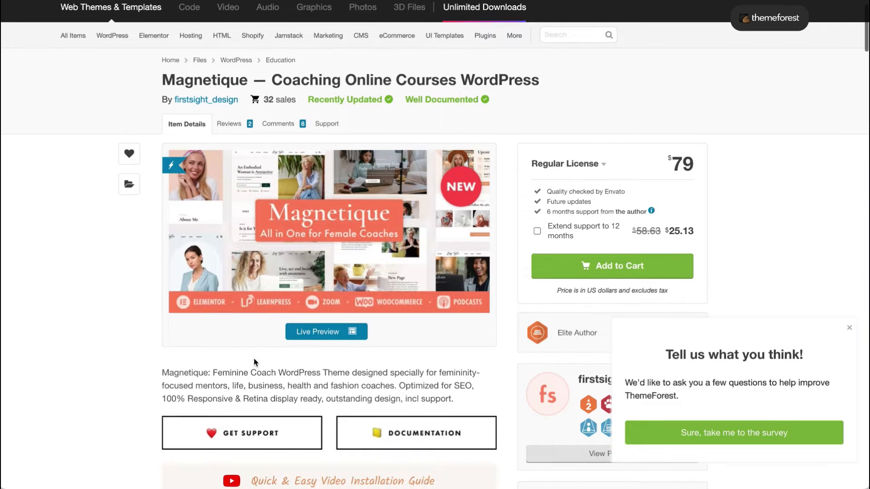
scroll(253, 358, "down", 1)
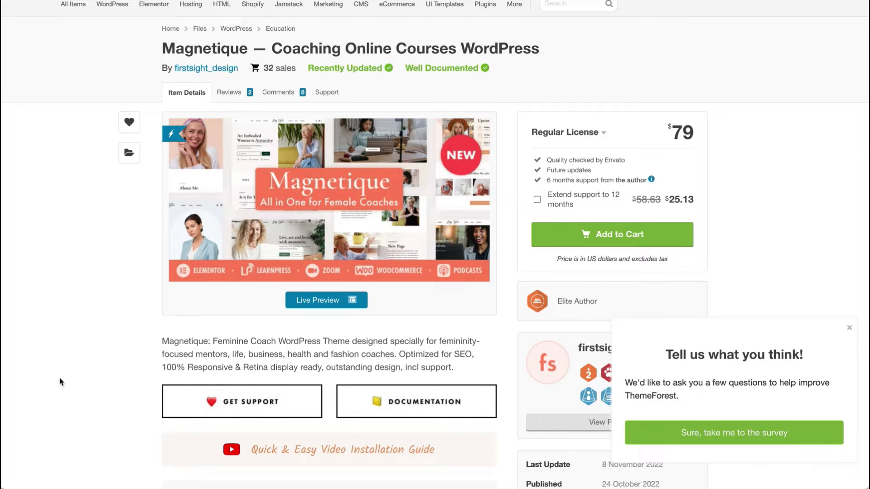
left_click(432, 410)
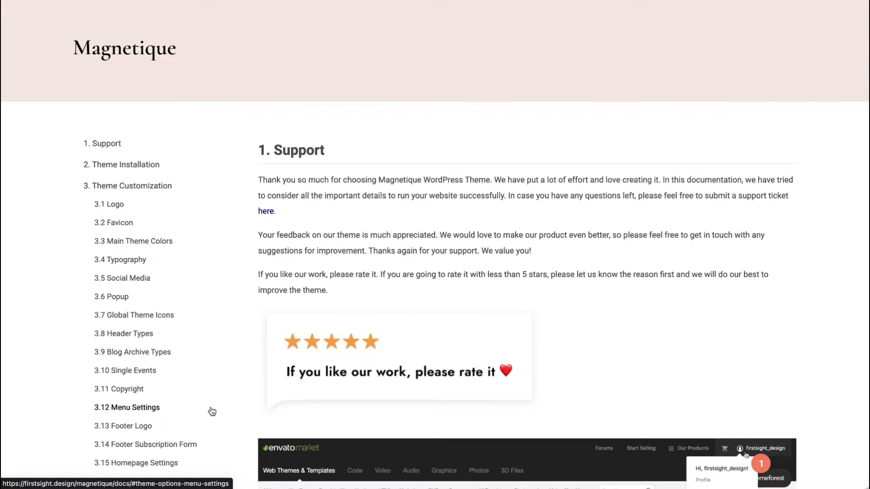
left_click(123, 334)
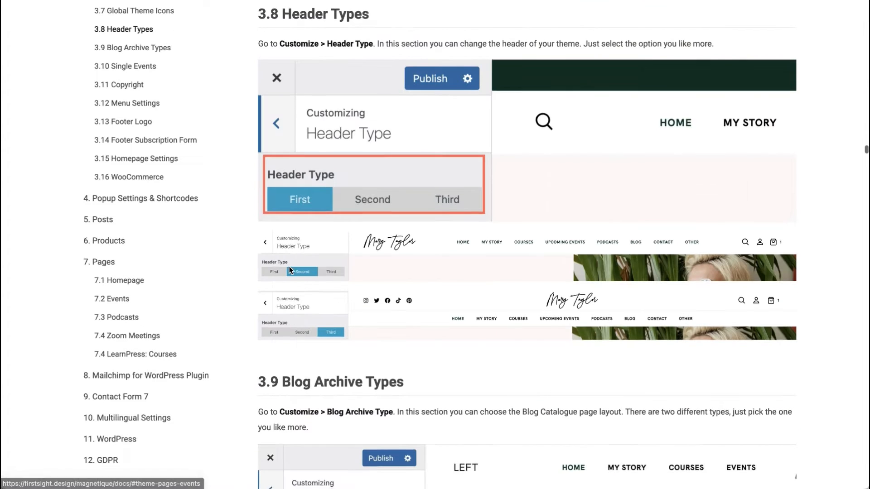
scroll(104, 362, "down", 10)
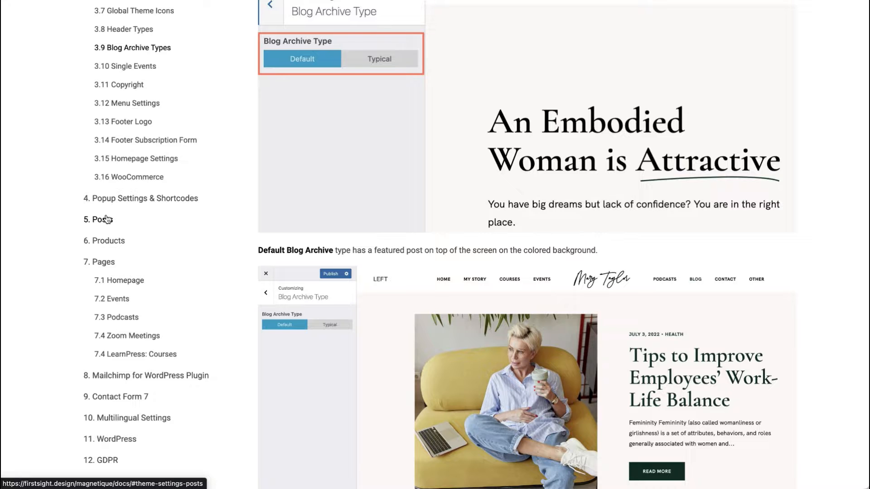
scroll(106, 220, "up", 10)
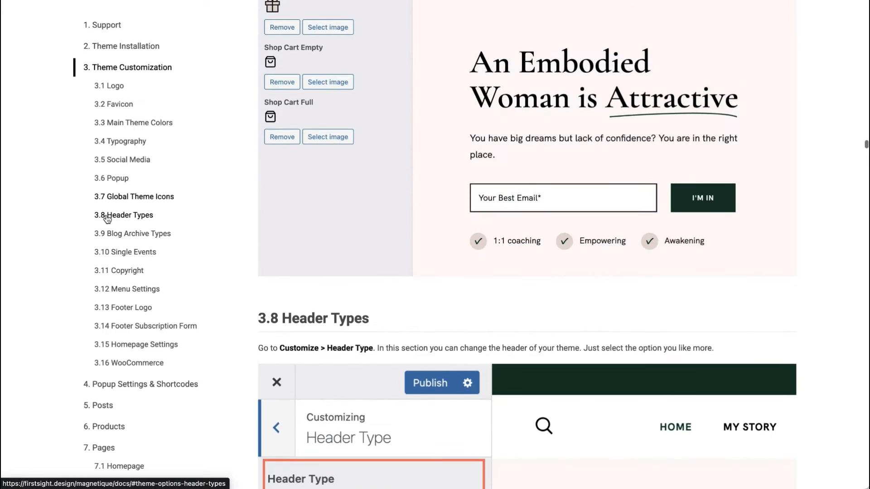
scroll(227, 284, "up", 20)
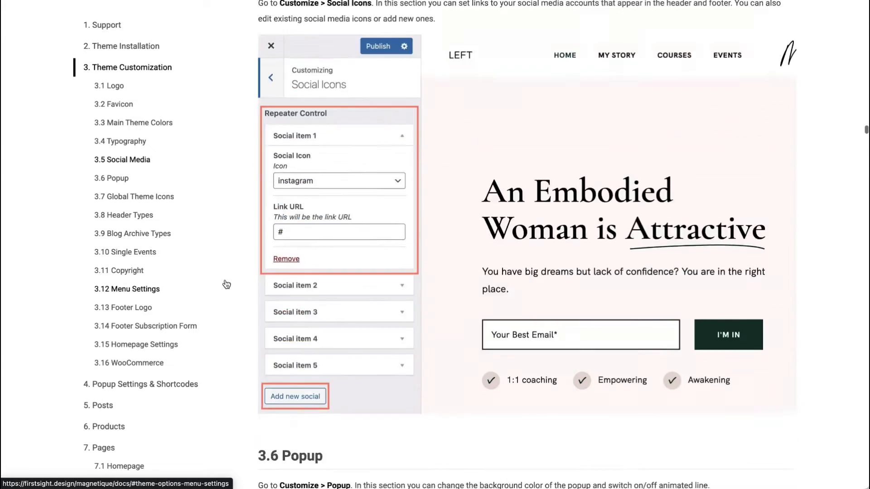
scroll(422, 239, "up", 20)
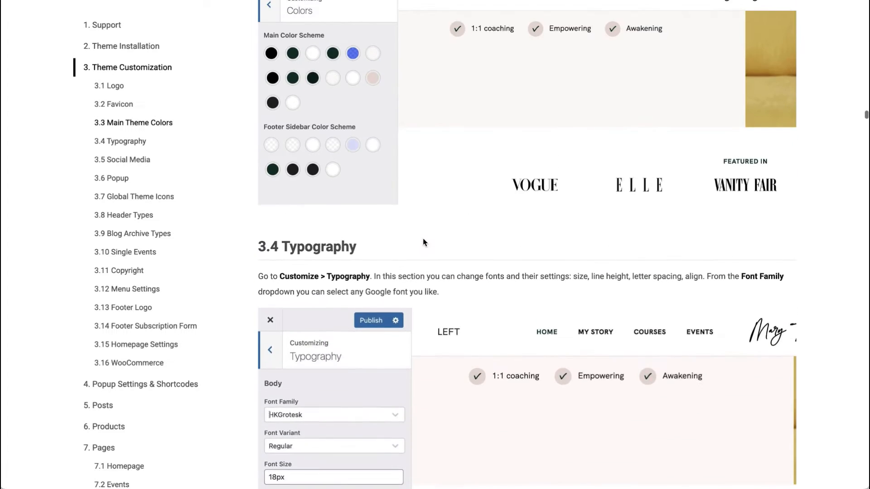
scroll(422, 239, "up", 5)
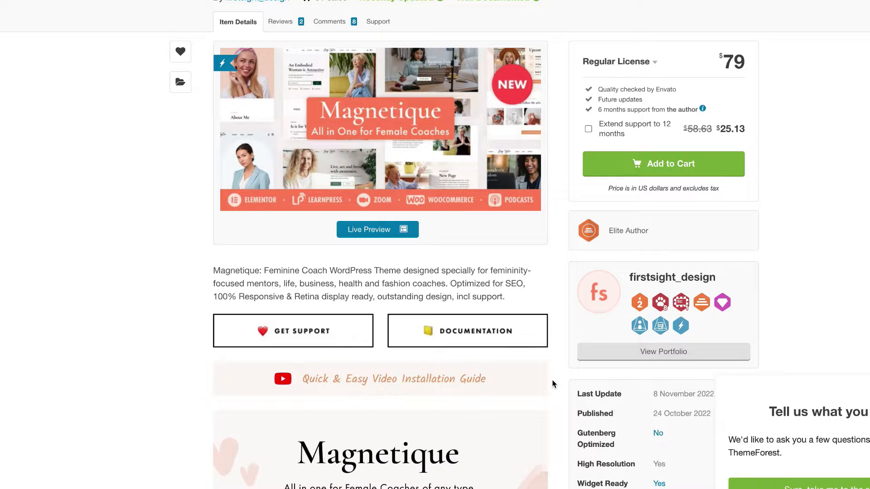
scroll(552, 383, "down", 3)
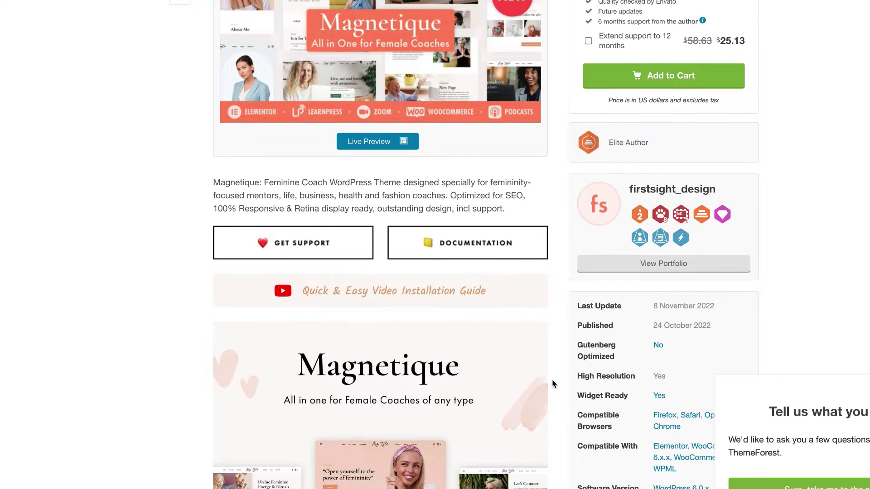
Scroll the Magnetique item page ($79 Regular License) until the Live Preview button is visible.
scroll(552, 384, "down", 1)
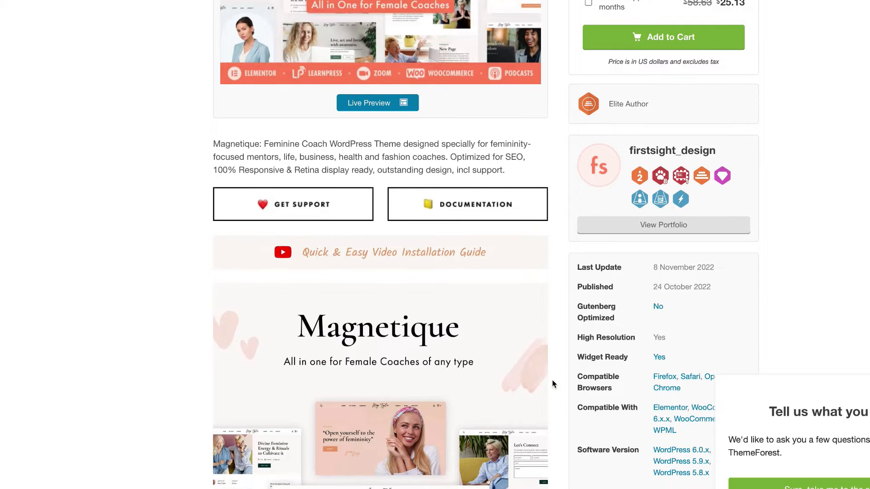
scroll(552, 384, "down", 5)
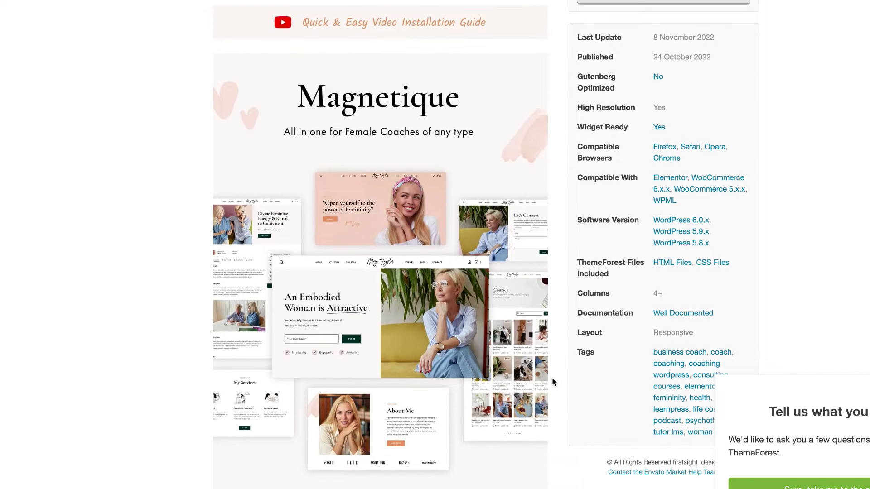
scroll(553, 383, "down", 2)
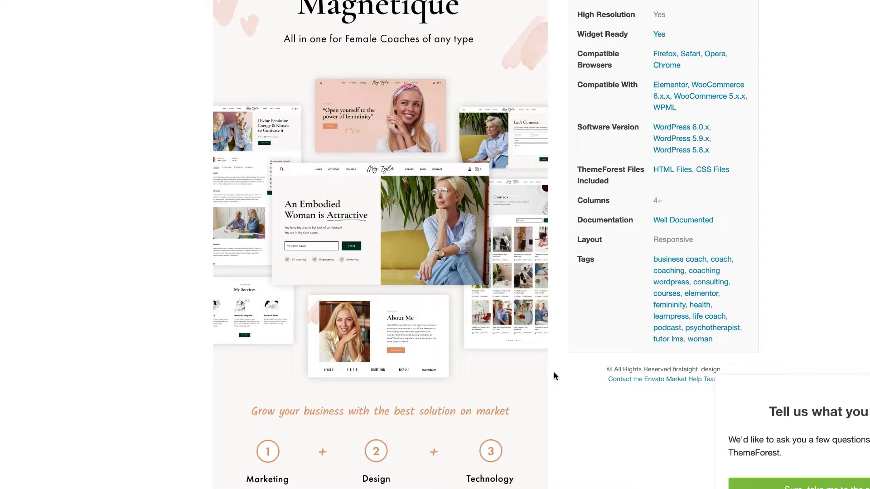
scroll(554, 376, "down", 4)
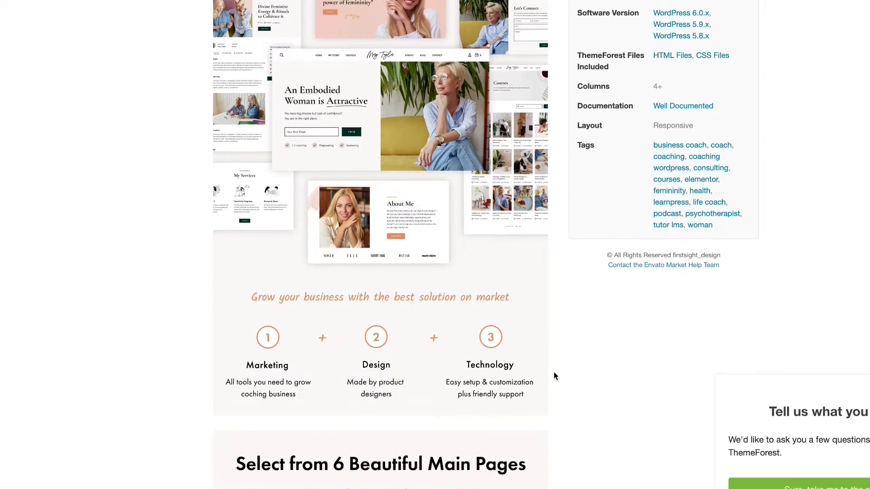
scroll(554, 376, "down", 2)
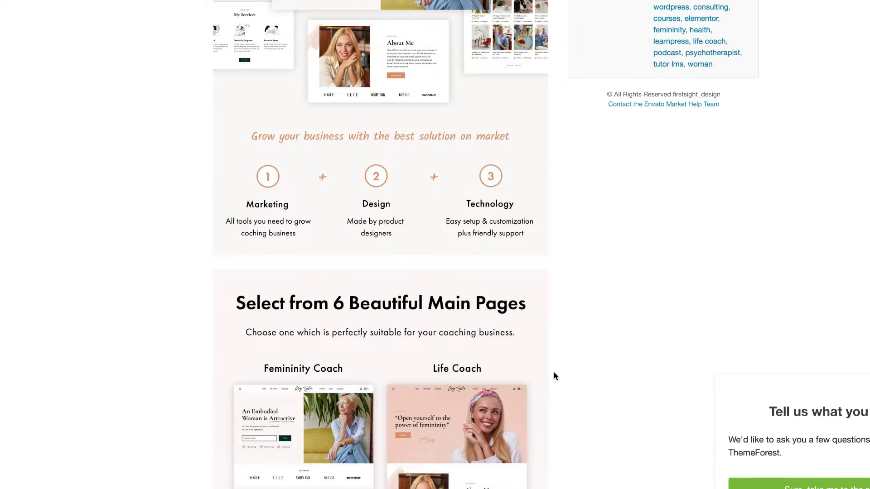
scroll(554, 376, "down", 2)
scroll(555, 376, "down", 3)
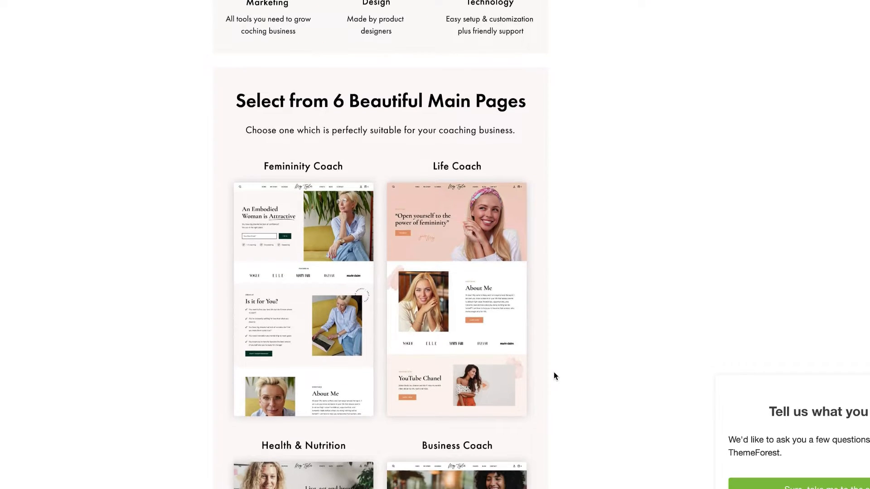
scroll(555, 376, "down", 2)
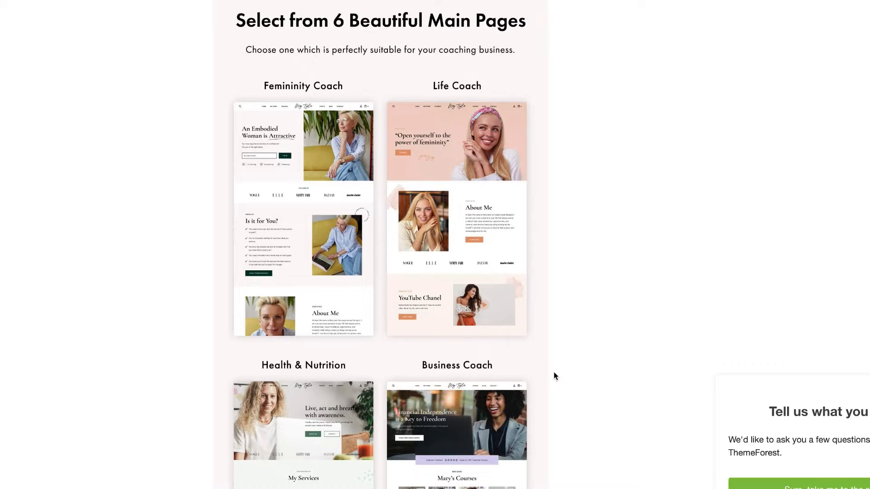
scroll(554, 376, "down", 1)
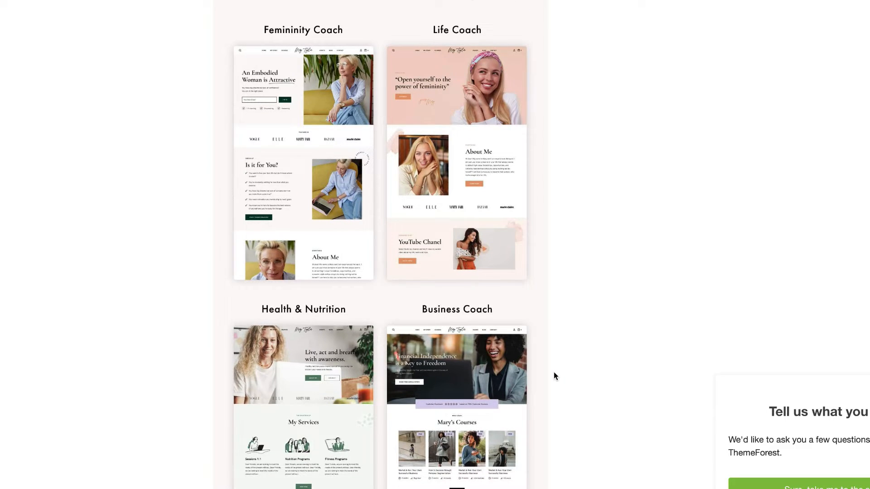
scroll(554, 373, "up", 15)
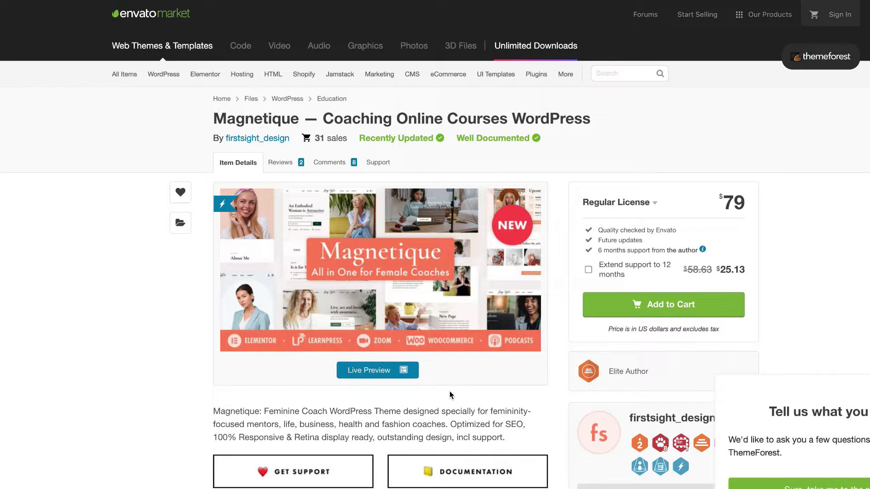
scroll(480, 391, "down", 1)
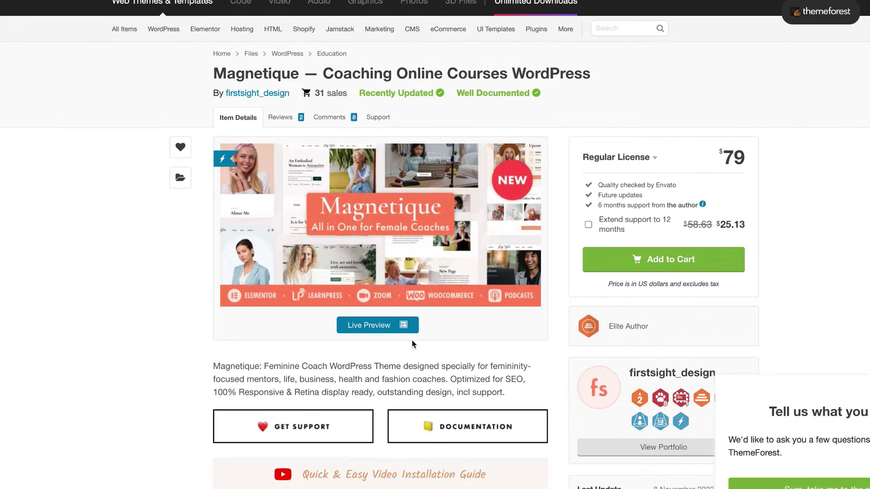
scroll(399, 390, "down", 1)
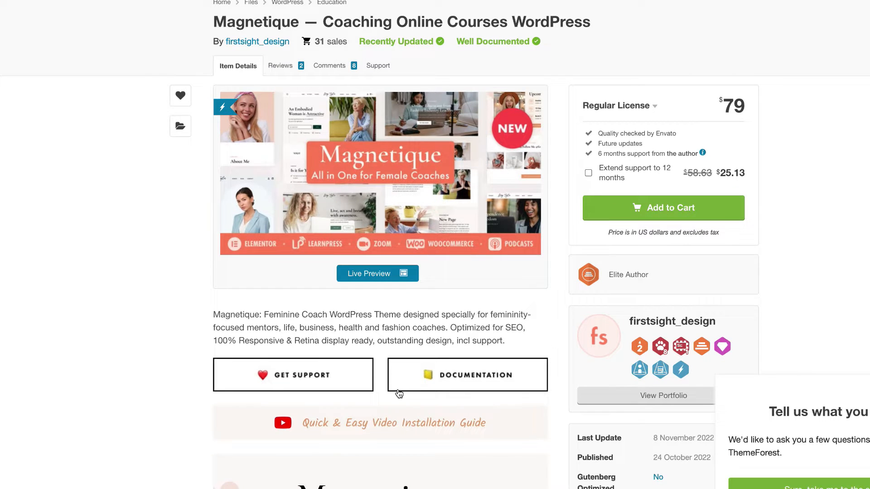
scroll(398, 393, "down", 1)
Open the Magnetique live preview and dismiss its privacy notice.
left_click(382, 231)
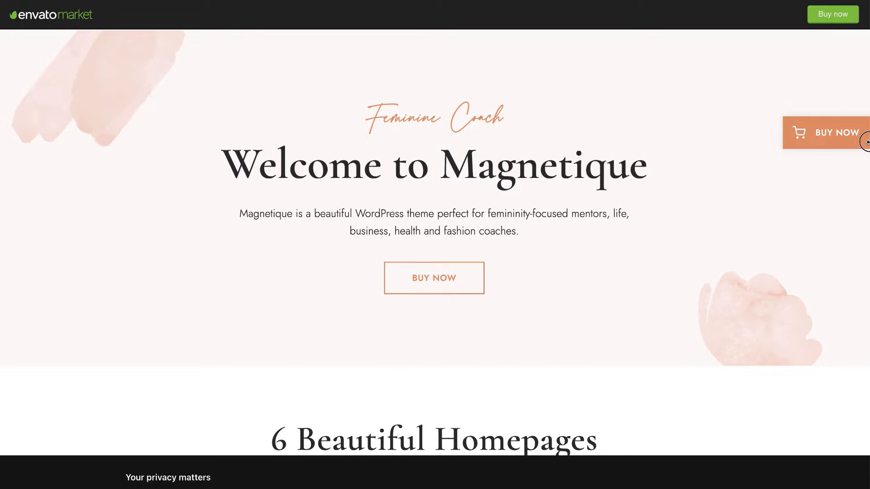
scroll(736, 261, "down", 1)
left_click(740, 488)
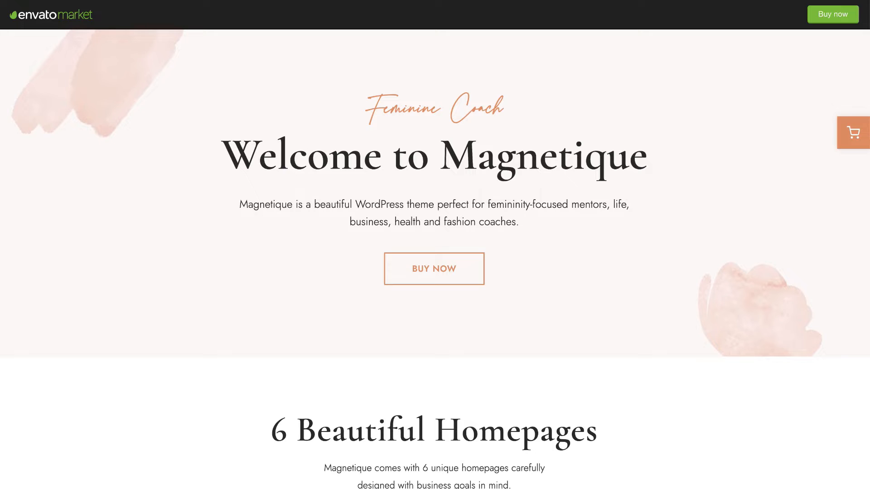
scroll(741, 377, "down", 7)
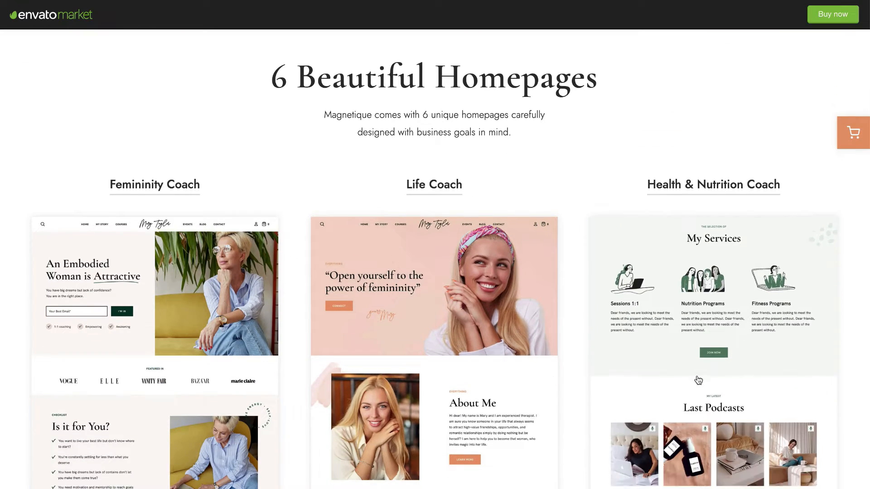
scroll(530, 373, "down", 3)
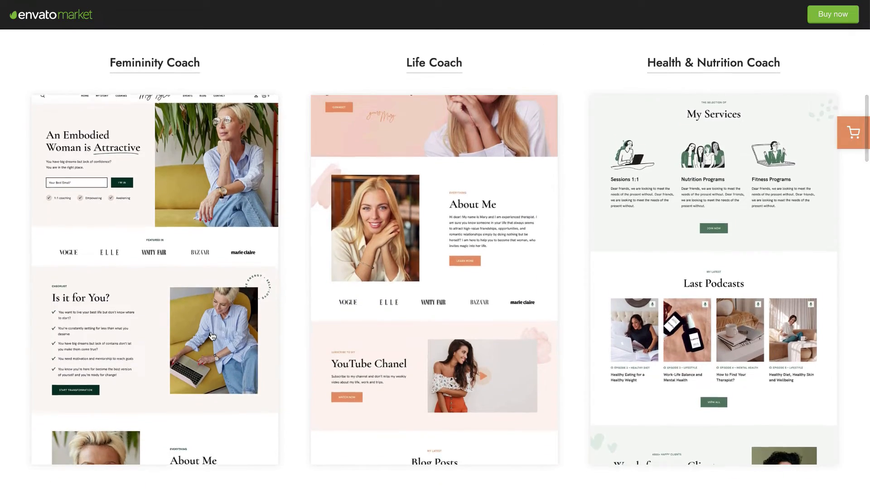
scroll(293, 336, "down", 5)
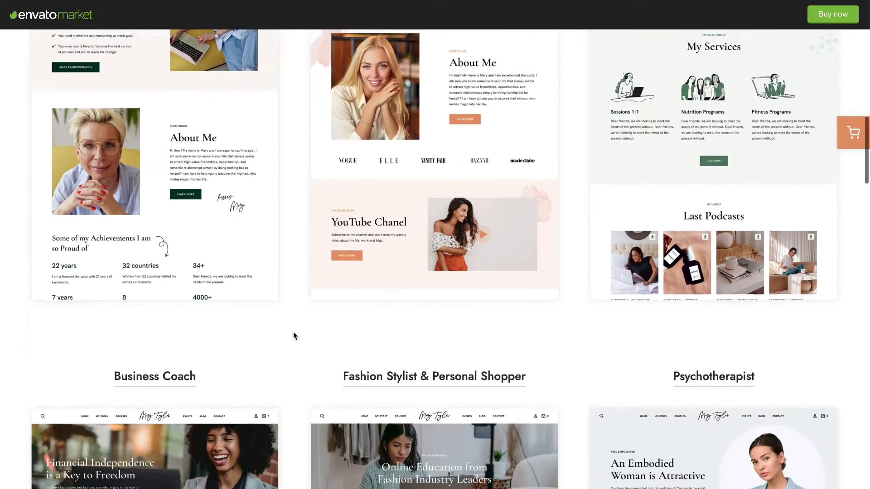
scroll(294, 336, "down", 5)
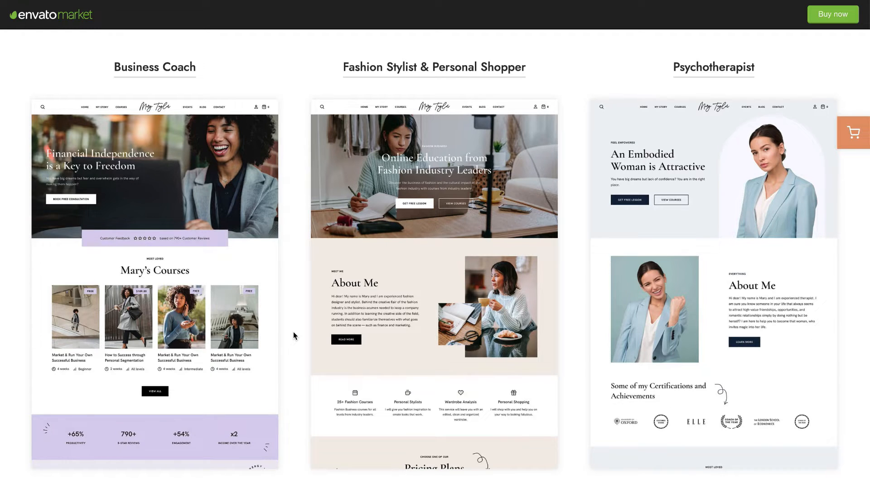
Scroll through the six demo homepage designs, including Femininity, Life and Health & Nutrition Coach.
scroll(293, 336, "up", 1)
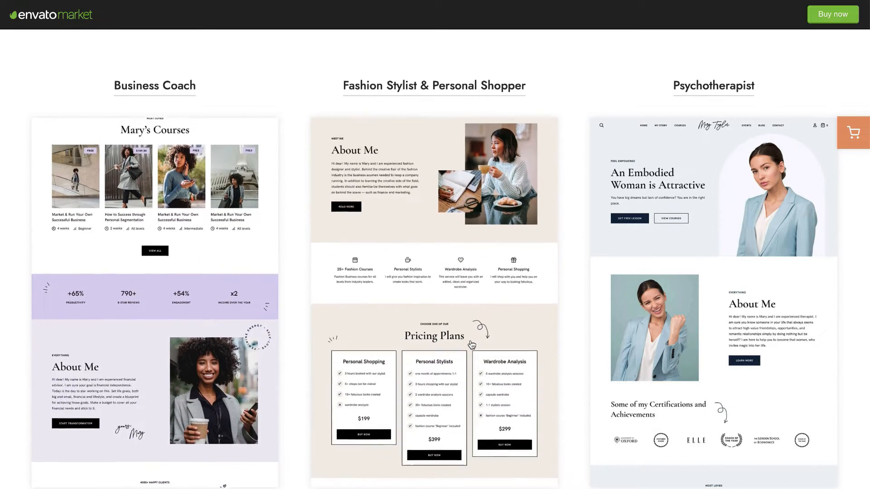
scroll(471, 345, "down", 3)
scroll(444, 345, "up", 3)
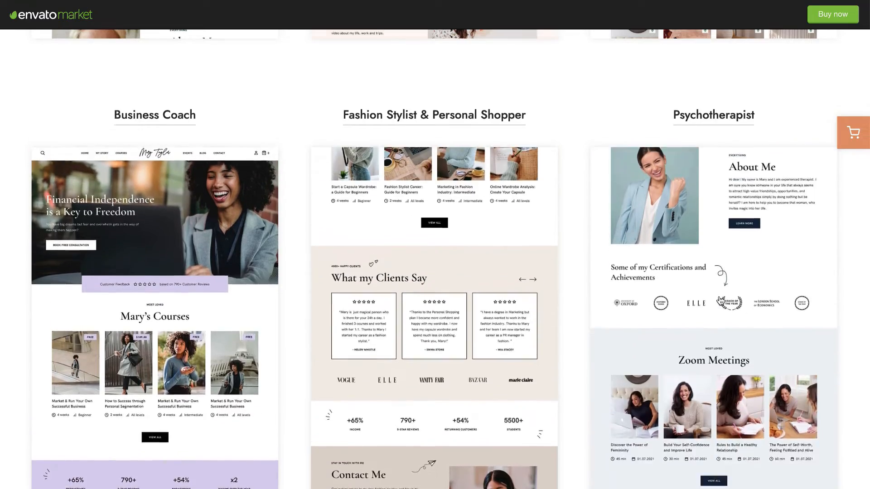
scroll(720, 301, "down", 5)
scroll(720, 301, "up", 6)
scroll(720, 300, "down", 8)
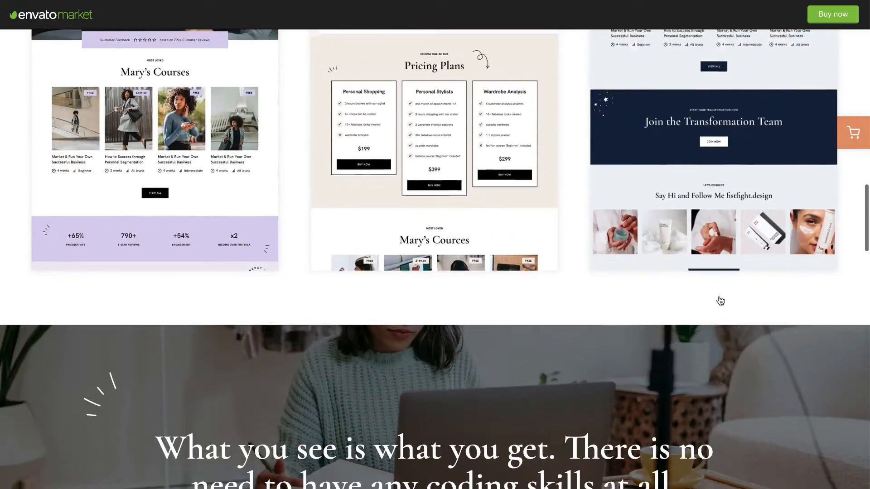
scroll(720, 300, "up", 10)
scroll(695, 341, "down", 2)
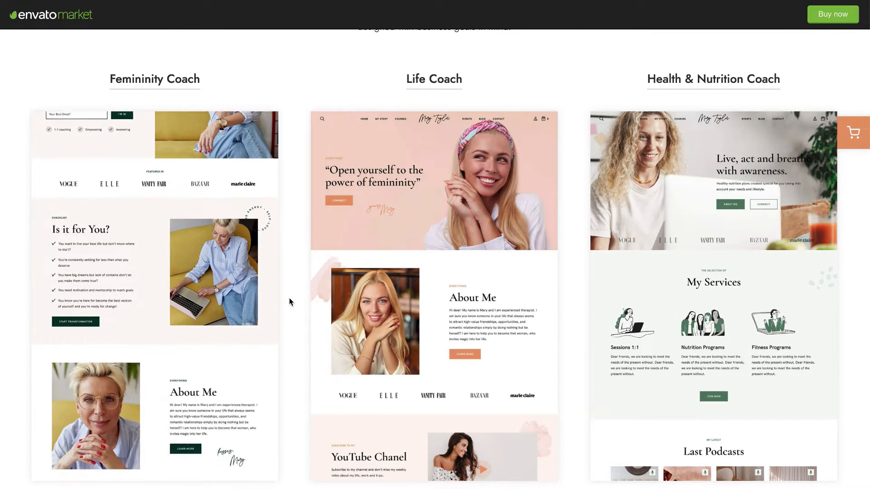
scroll(297, 303, "down", 13)
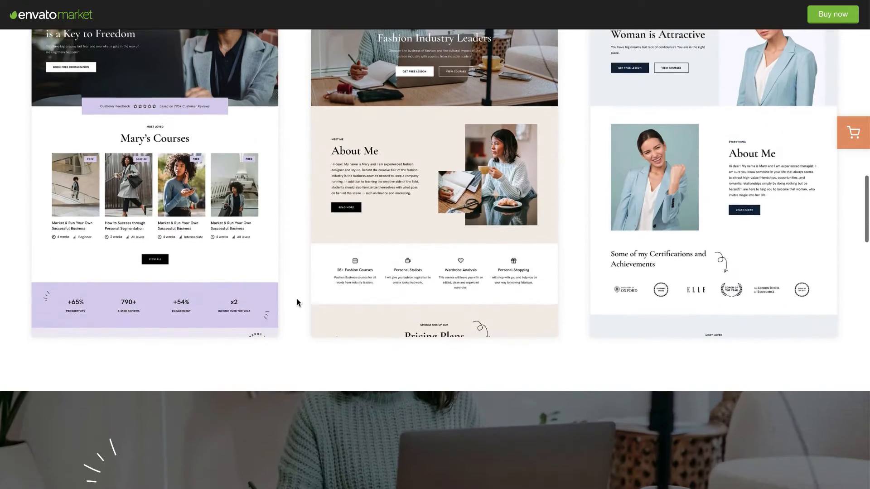
scroll(298, 302, "down", 10)
scroll(297, 303, "down", 5)
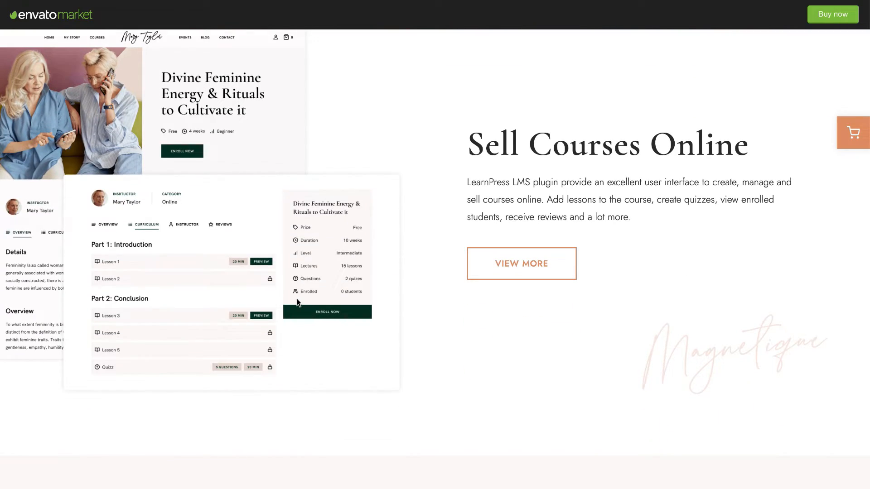
scroll(462, 244, "up", 1)
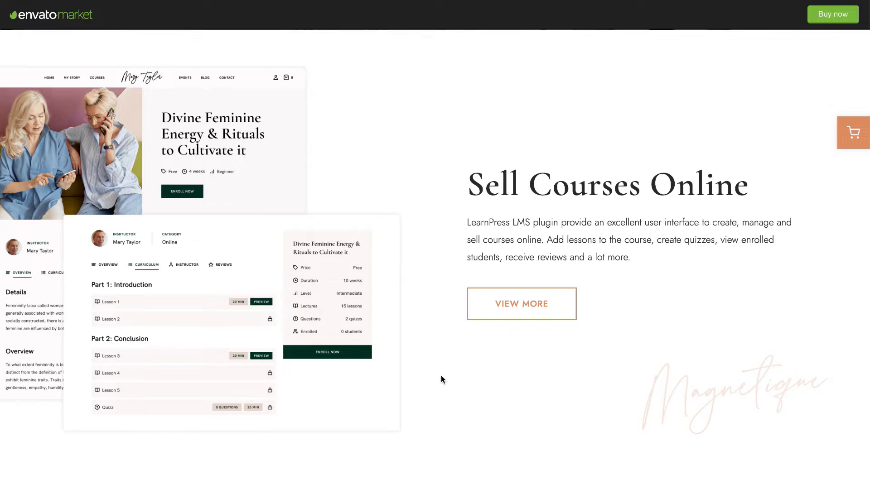
Move on to All Inner Pages and step its carousel through to the last previews.
scroll(441, 378, "down", 7)
scroll(442, 378, "down", 3)
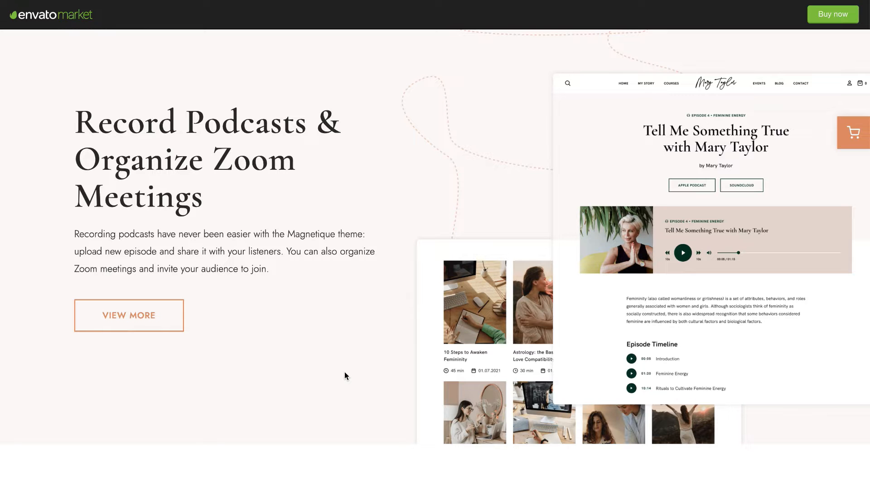
scroll(345, 376, "down", 1)
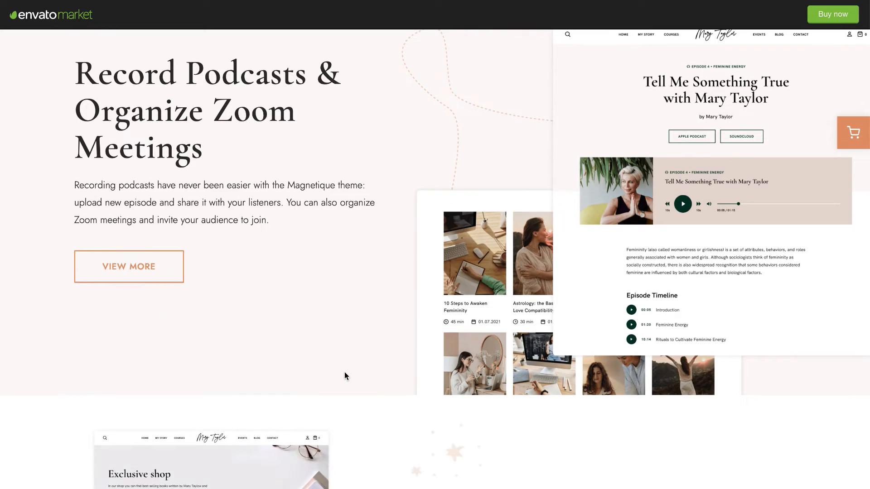
scroll(345, 376, "down", 10)
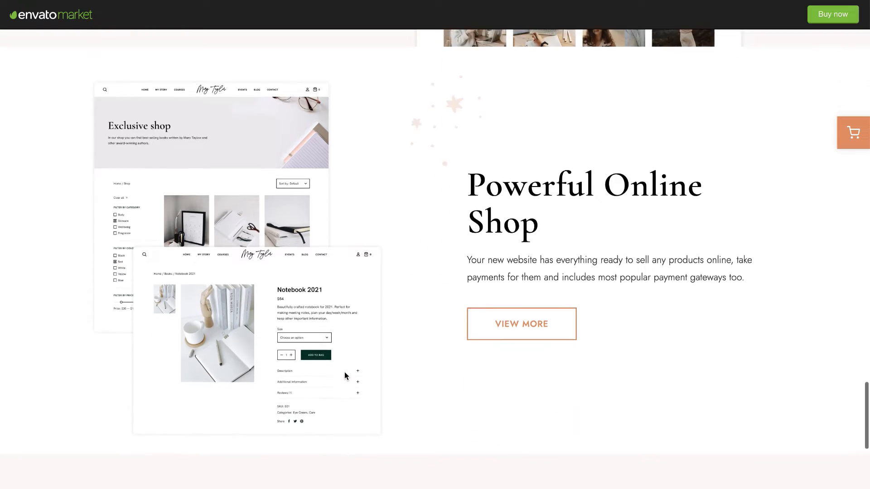
scroll(344, 376, "up", 1)
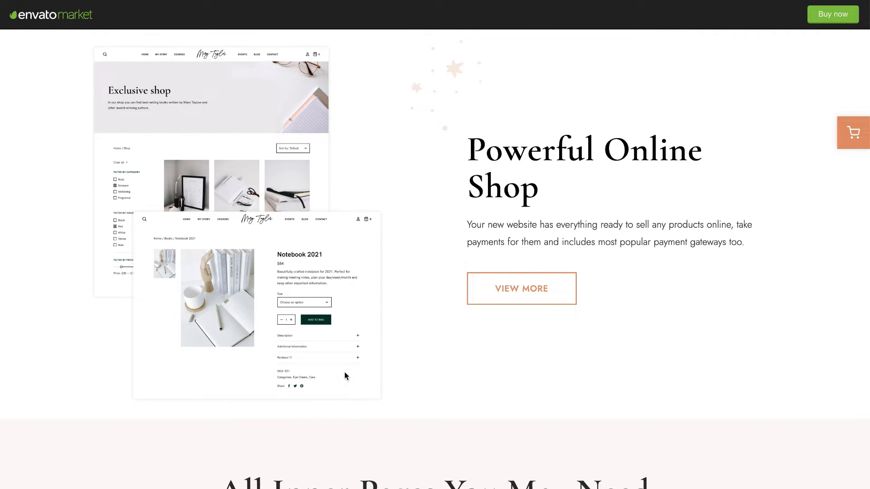
scroll(344, 325, "down", 2)
scroll(344, 325, "down", 8)
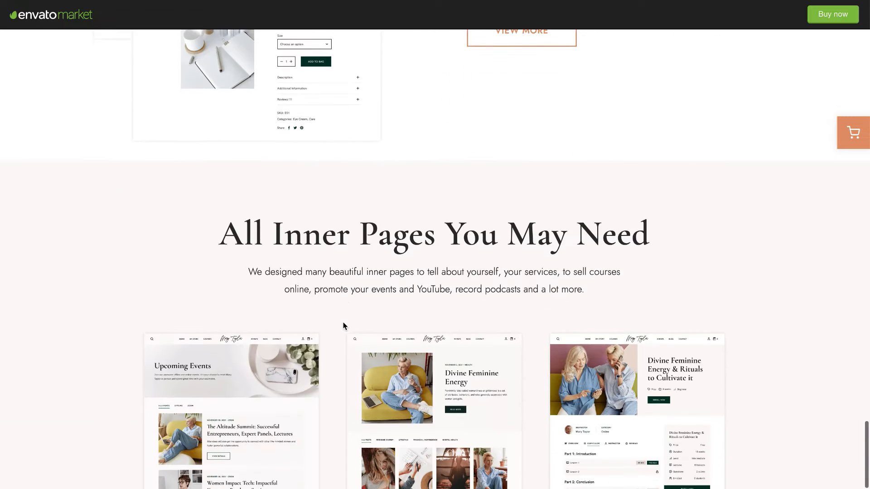
left_click(437, 421)
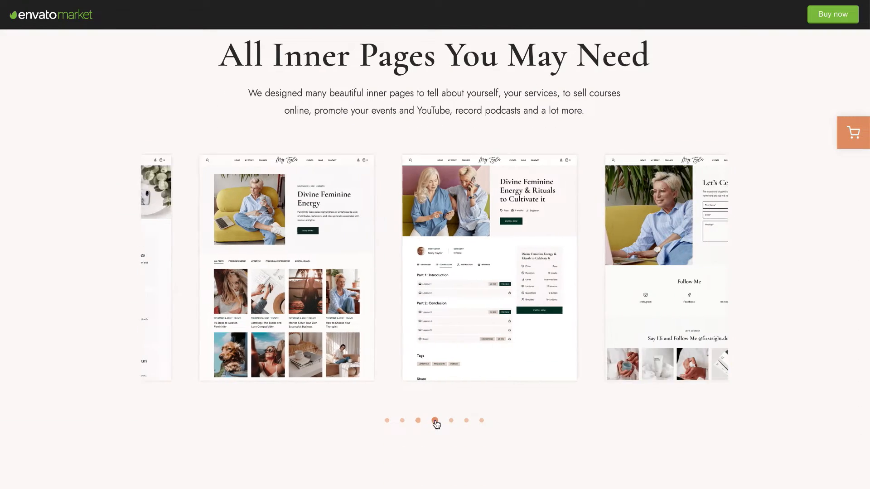
left_click(452, 421)
left_click(467, 420)
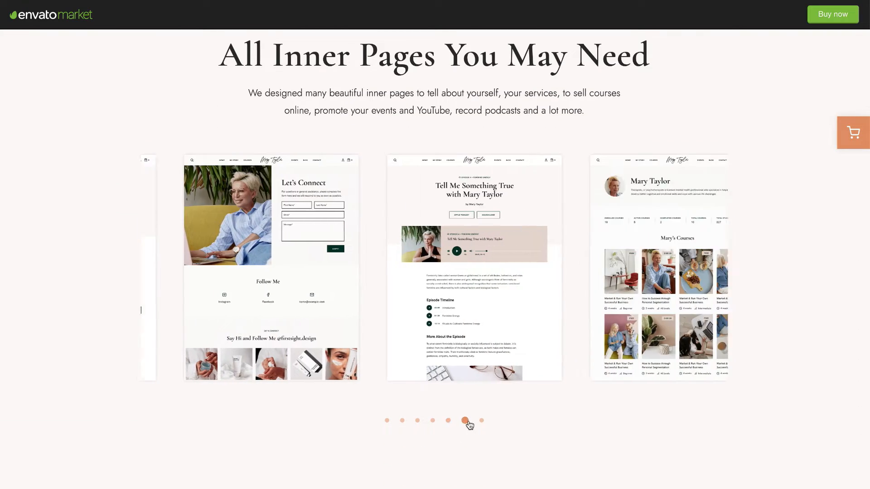
left_click(481, 421)
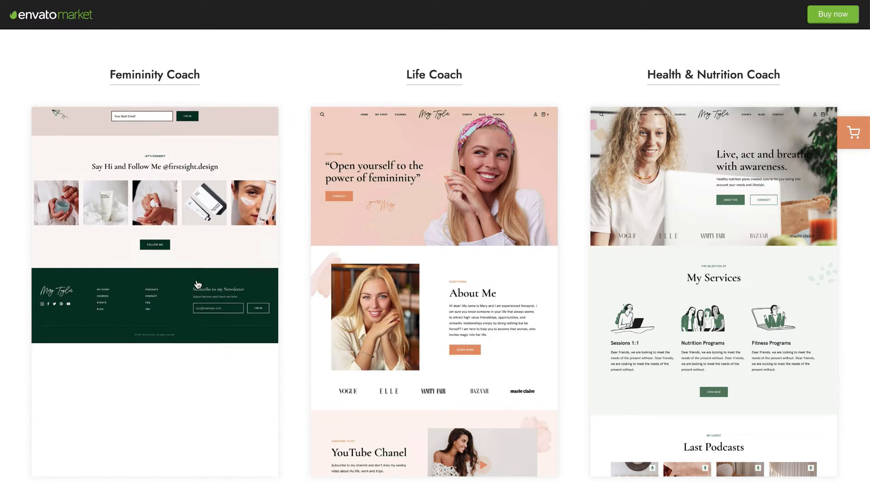
Open the Femininity Coach demo homepage and scroll through its upper sections.
left_click(199, 292)
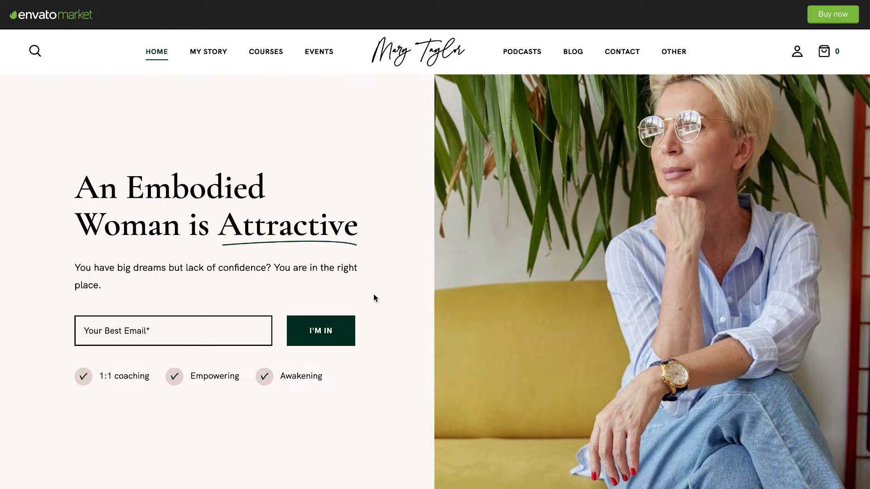
scroll(393, 357, "down", 1)
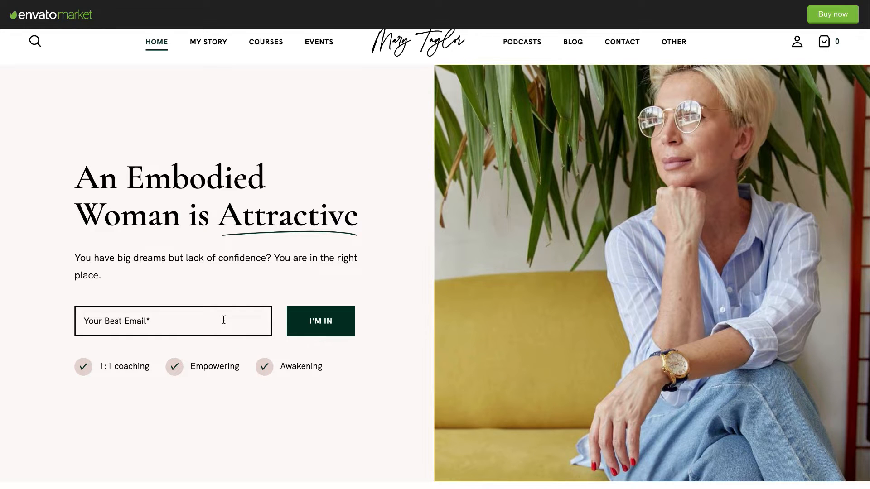
scroll(223, 318, "up", 1)
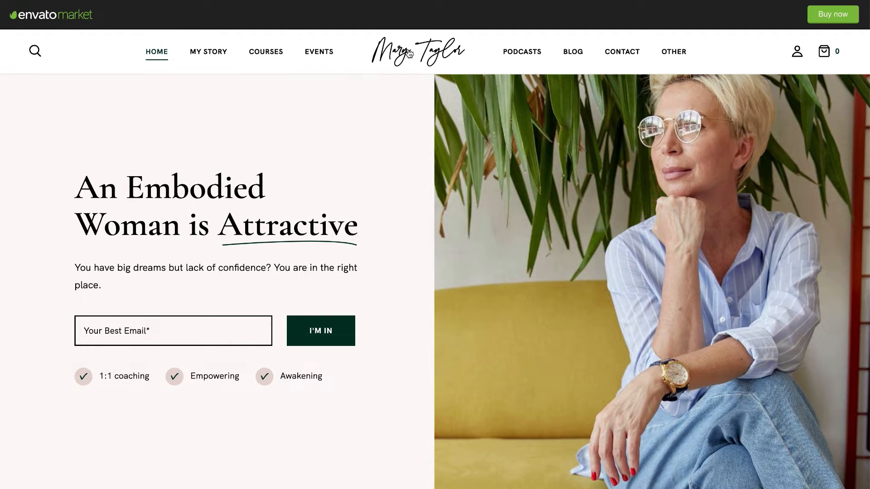
mouse_move(671, 54)
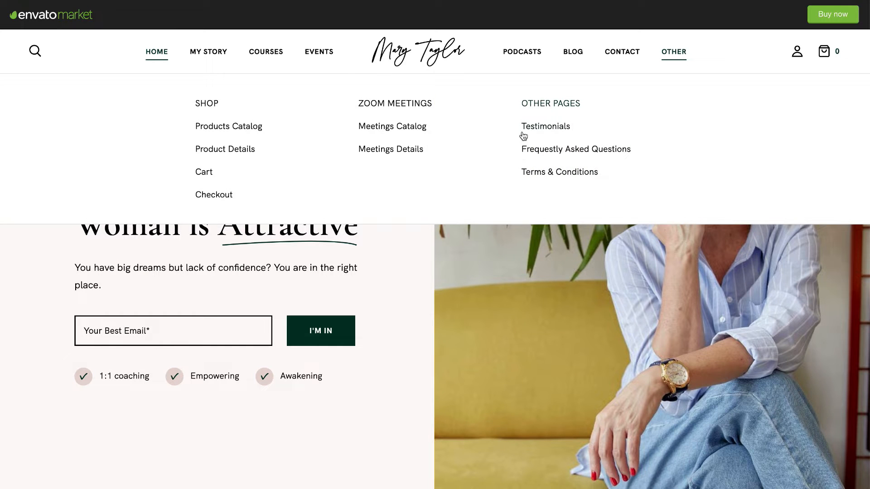
scroll(368, 287, "down", 5)
scroll(368, 288, "down", 7)
scroll(370, 288, "down", 1)
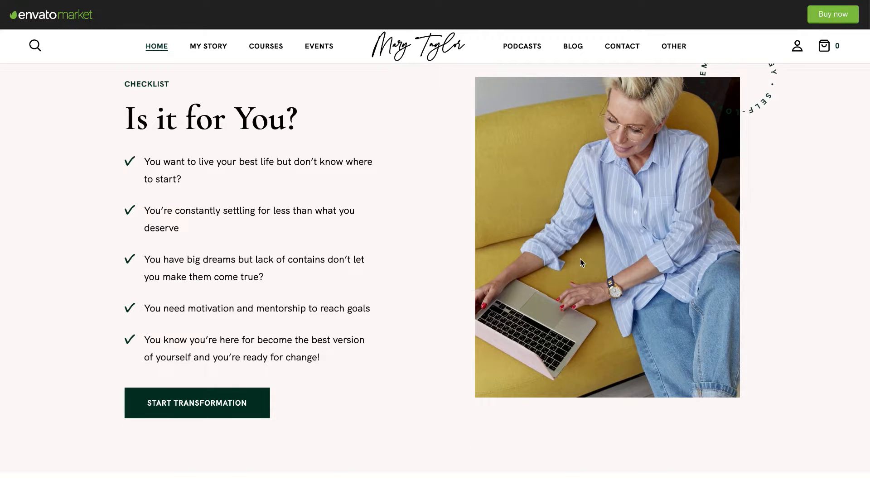
scroll(470, 284, "up", 1)
scroll(439, 323, "down", 3)
scroll(439, 323, "down", 11)
scroll(439, 323, "down", 10)
scroll(437, 320, "up", 2)
scroll(445, 335, "down", 4)
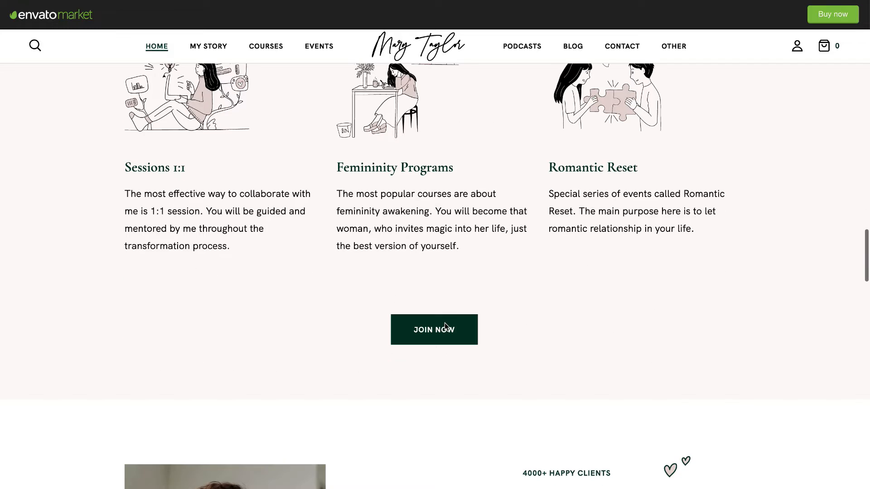
scroll(440, 329, "down", 7)
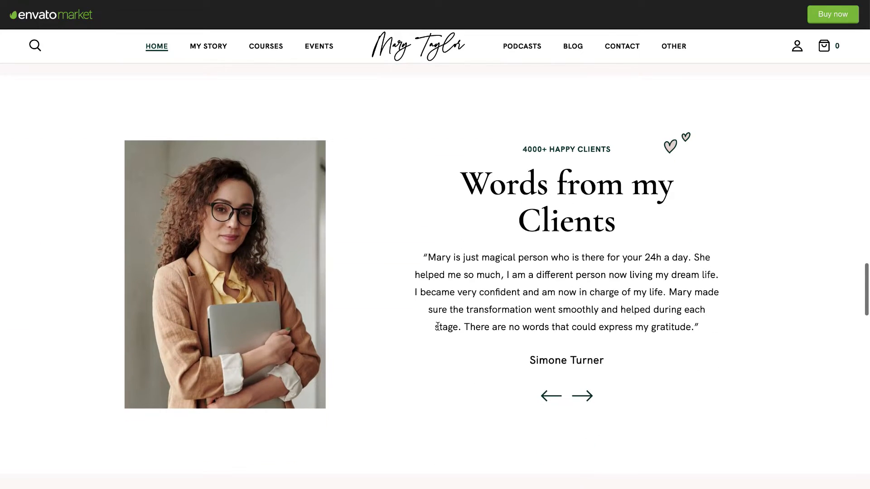
Flip between client testimonials, scroll down to the footer, then return to the top hero.
left_click(584, 397)
left_click(551, 396)
scroll(547, 398, "down", 1)
scroll(547, 399, "down", 9)
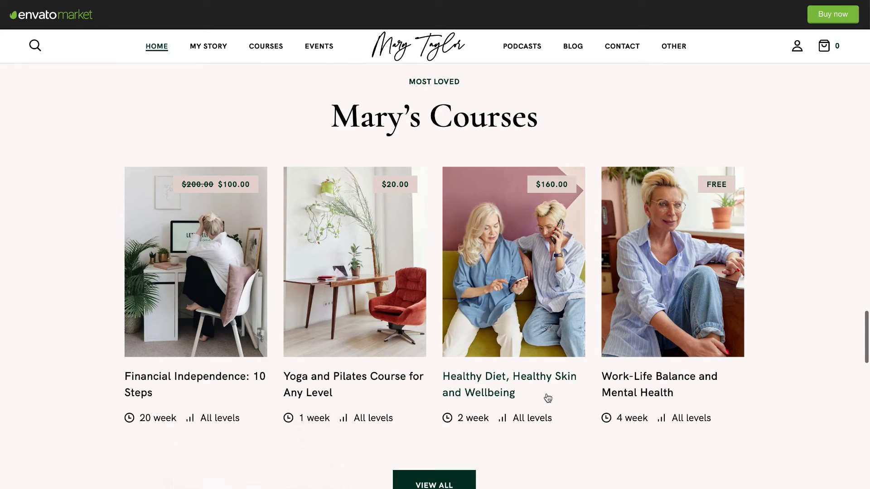
scroll(547, 395, "down", 1)
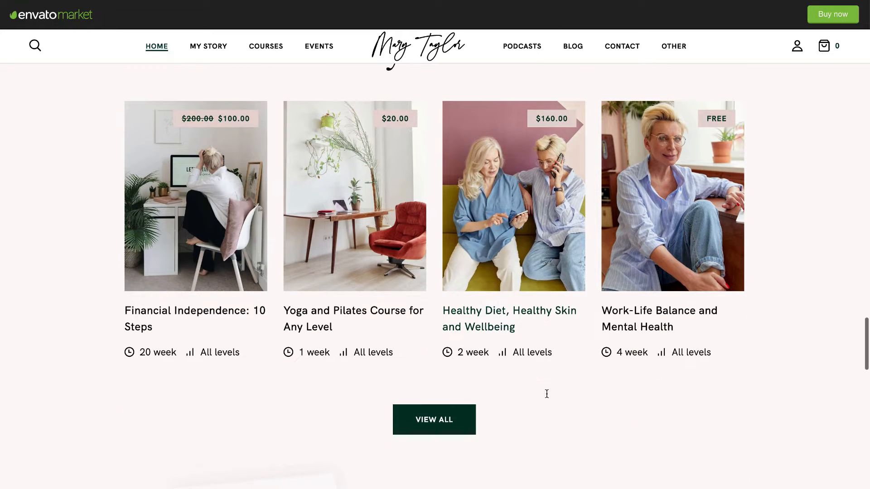
scroll(499, 426, "down", 7)
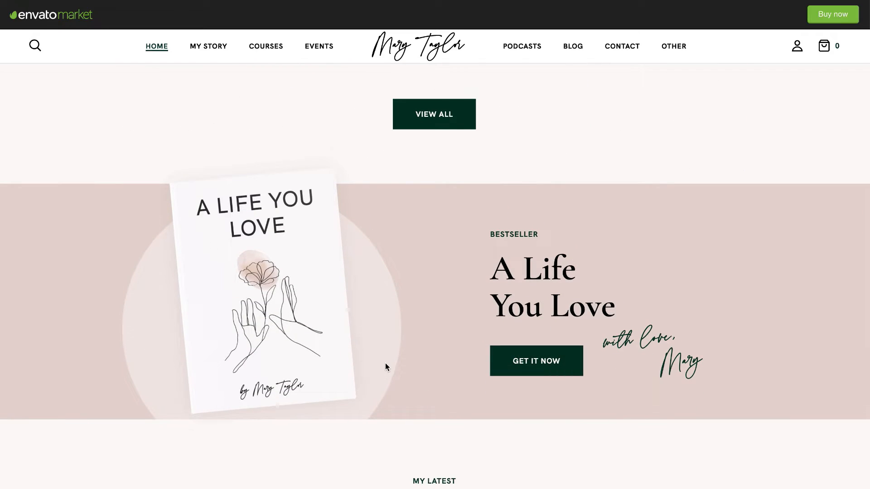
scroll(546, 364, "down", 16)
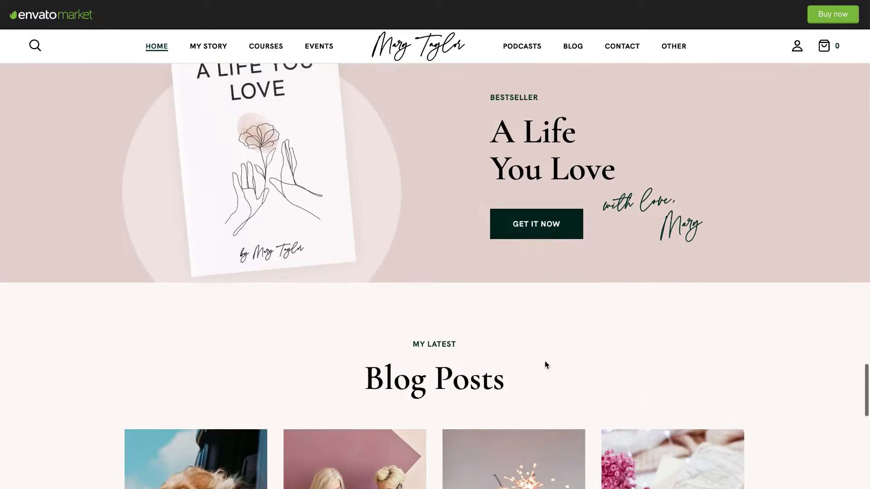
scroll(545, 361, "down", 2)
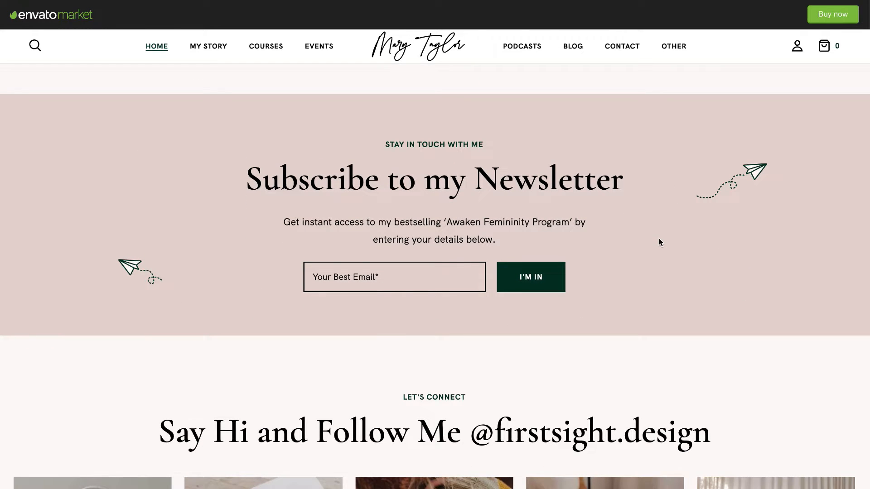
scroll(659, 239, "up", 1)
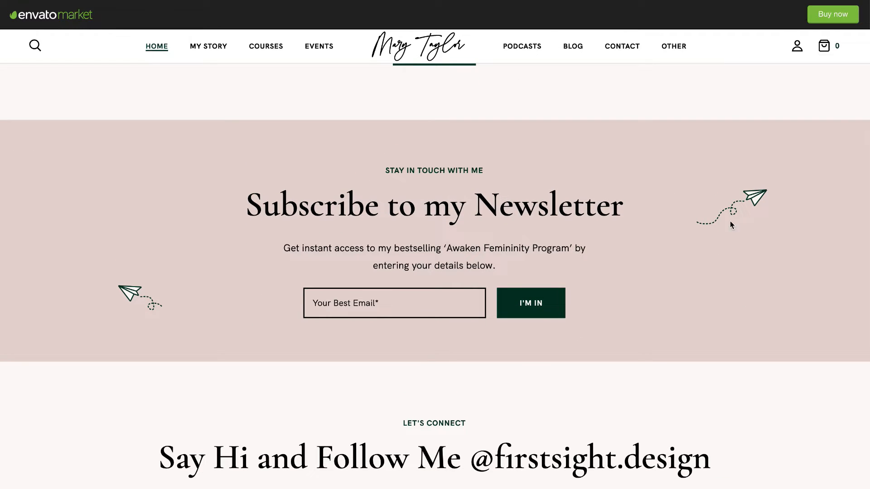
scroll(670, 349, "down", 7)
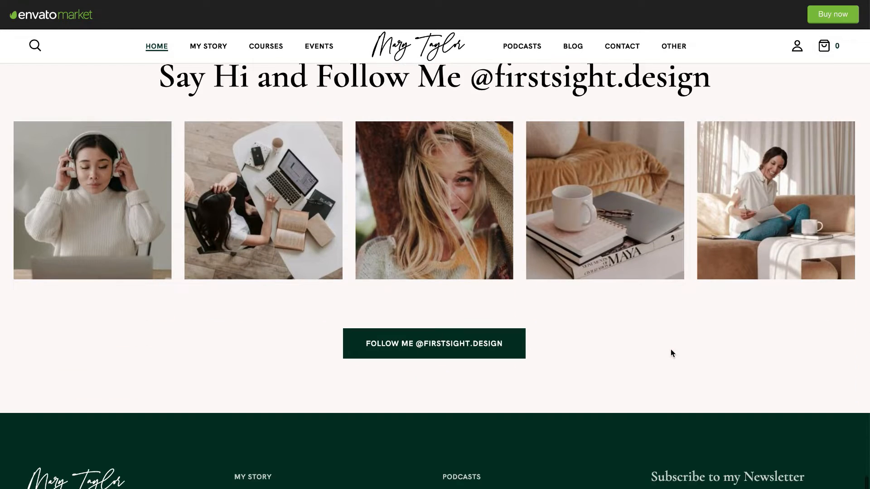
scroll(546, 268, "down", 3)
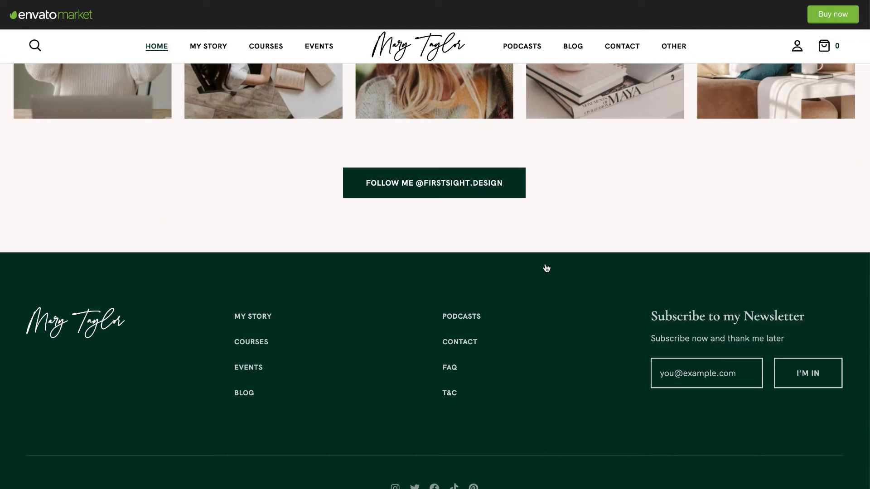
scroll(545, 268, "up", 15)
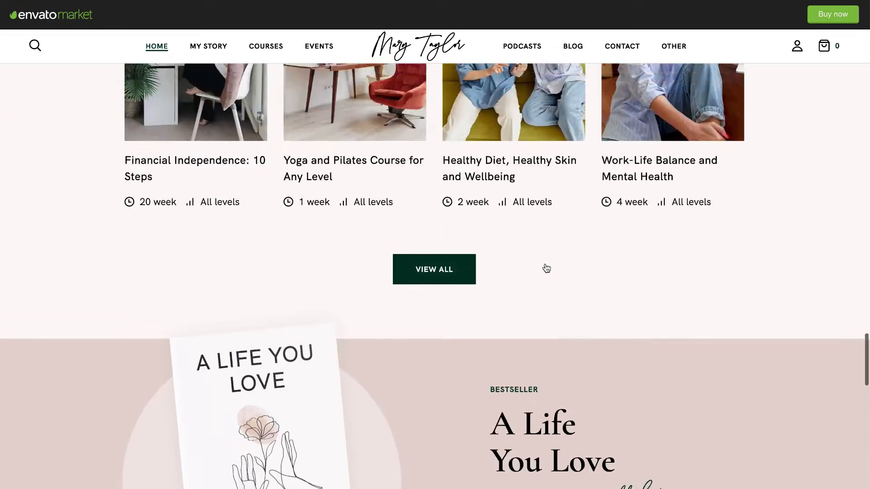
scroll(545, 268, "up", 10)
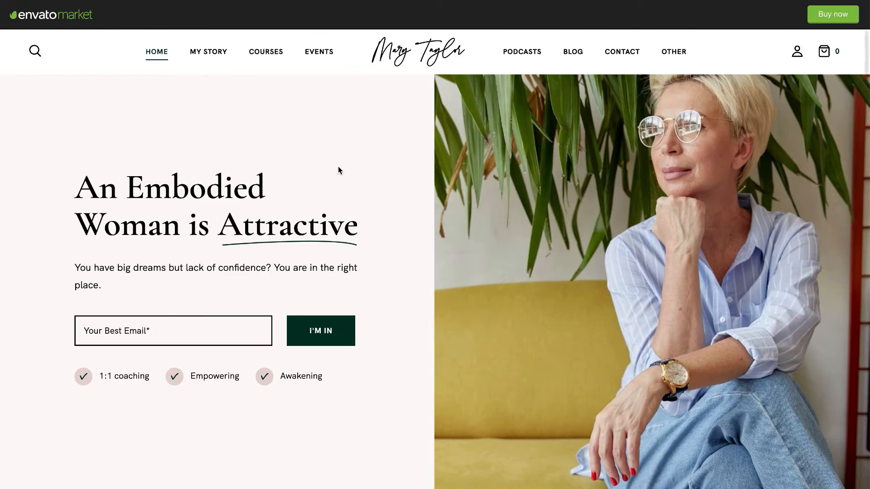
Browse the demo's My Story page.
left_click(208, 57)
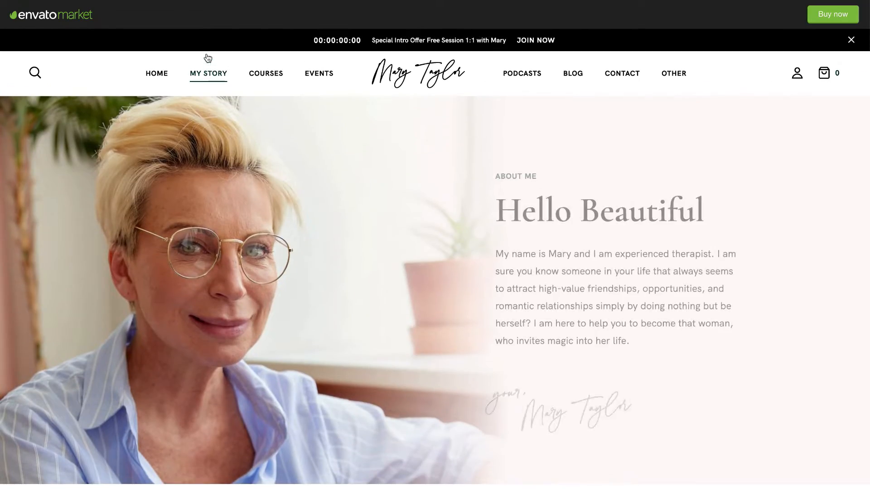
scroll(315, 243, "down", 15)
scroll(330, 208, "down", 10)
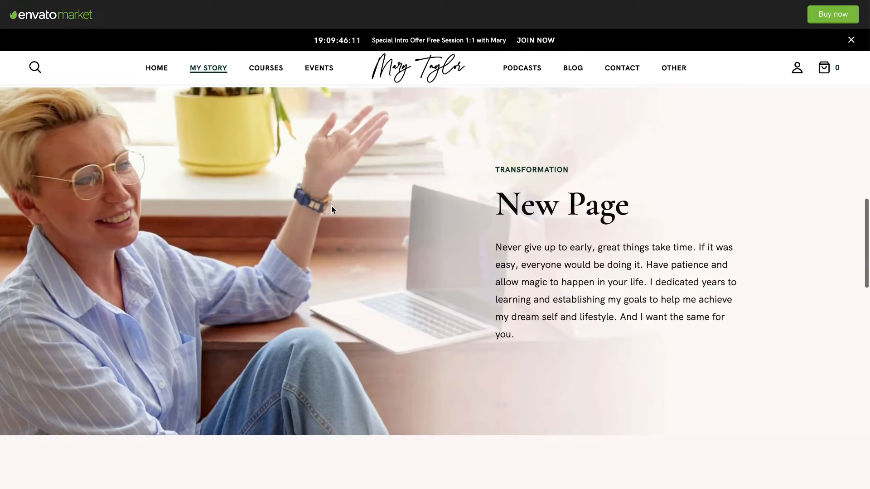
scroll(332, 209, "down", 10)
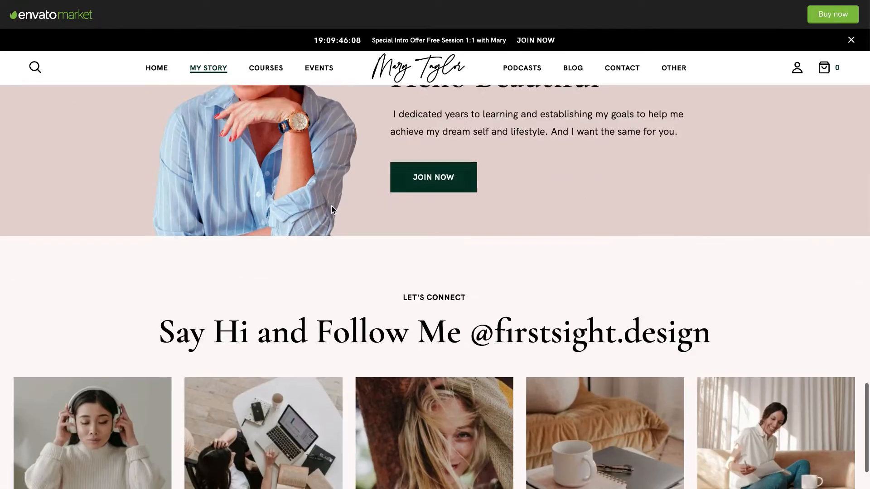
scroll(332, 209, "up", 8)
scroll(332, 210, "up", 2)
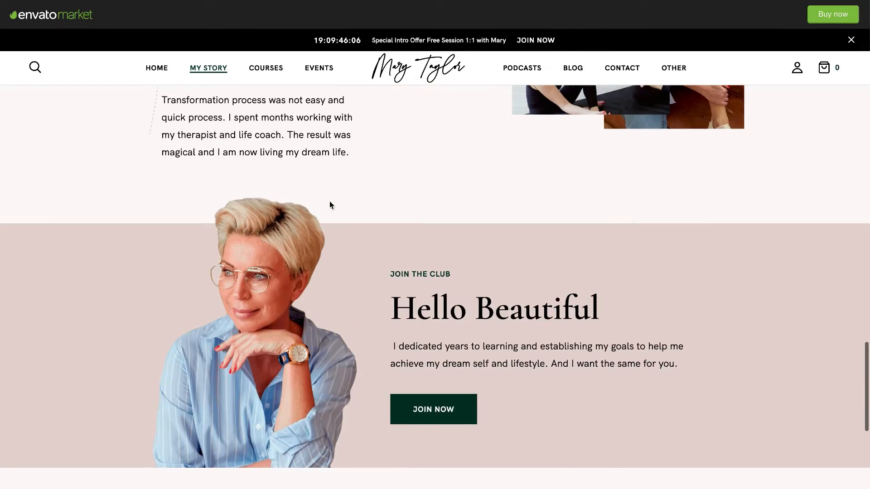
Browse the demo's Courses page listing.
left_click(259, 69)
scroll(254, 251, "down", 3)
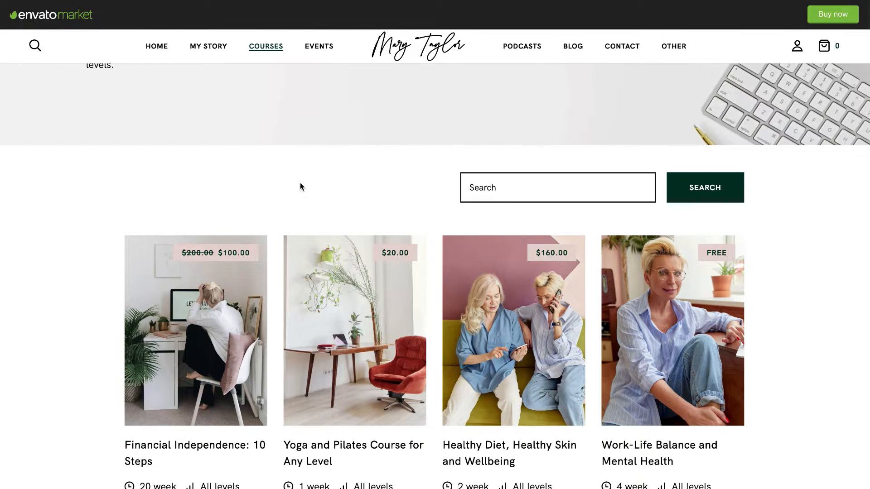
scroll(300, 183, "down", 3)
scroll(211, 283, "down", 2)
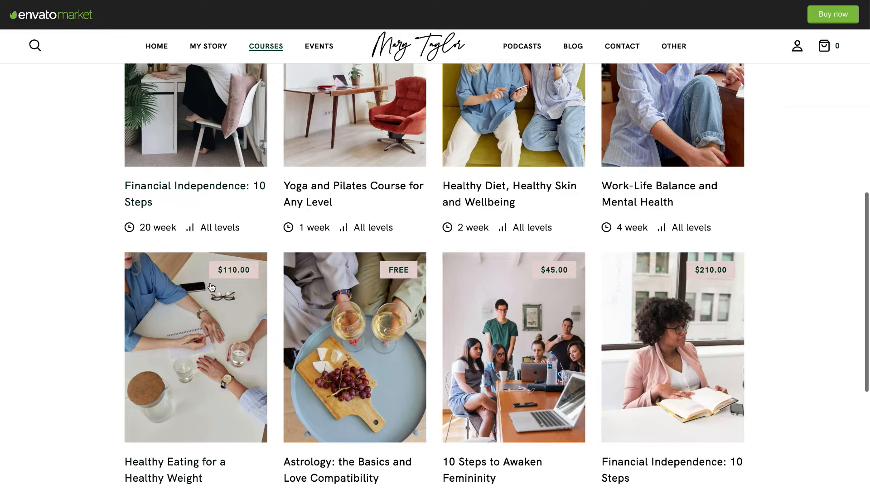
View the Healthy Eating for a Healthy Weight course, checking its curriculum and instructor details.
left_click(211, 282)
scroll(212, 288, "down", 3)
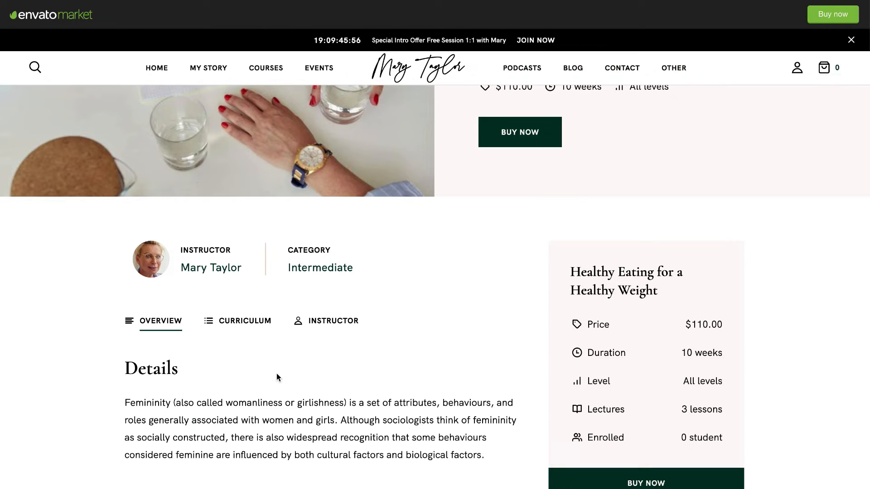
scroll(369, 360, "down", 3)
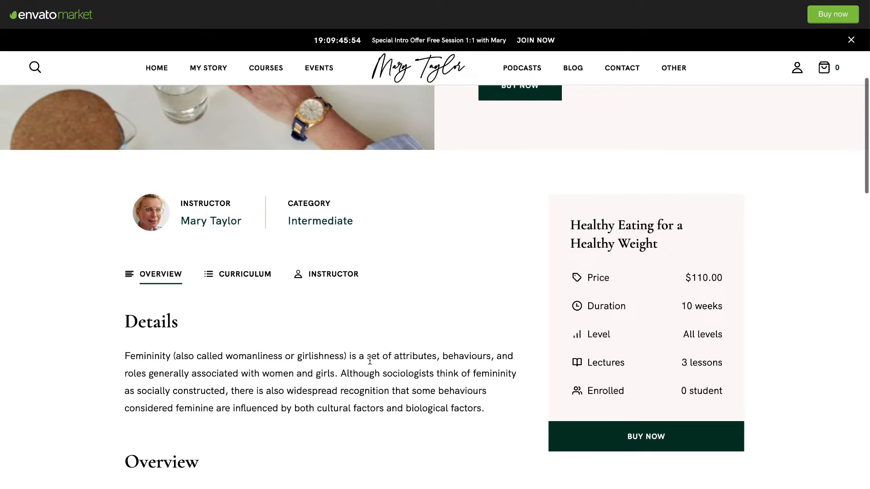
scroll(369, 359, "up", 3)
scroll(369, 360, "up", 3)
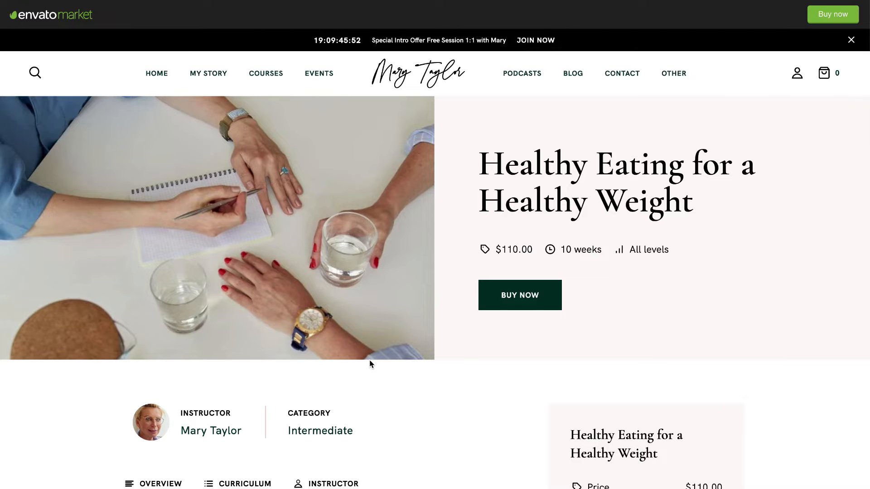
scroll(368, 359, "down", 4)
scroll(293, 320, "down", 2)
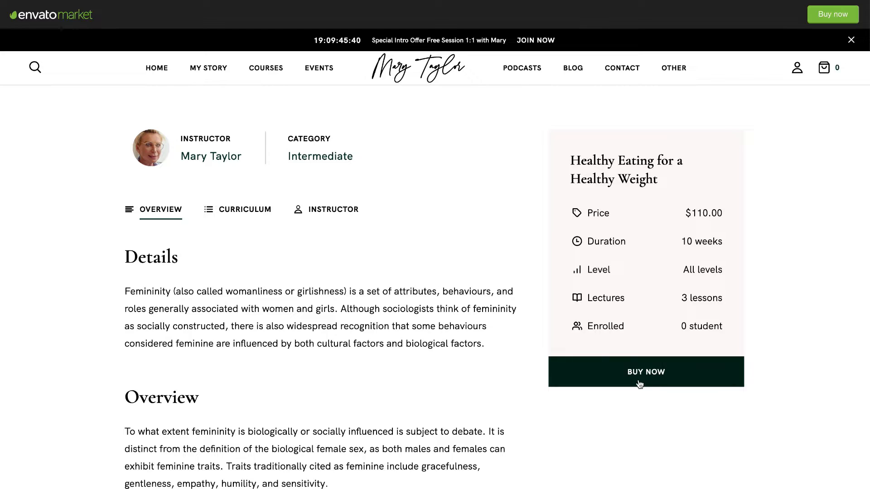
scroll(462, 365, "down", 1)
left_click(258, 203)
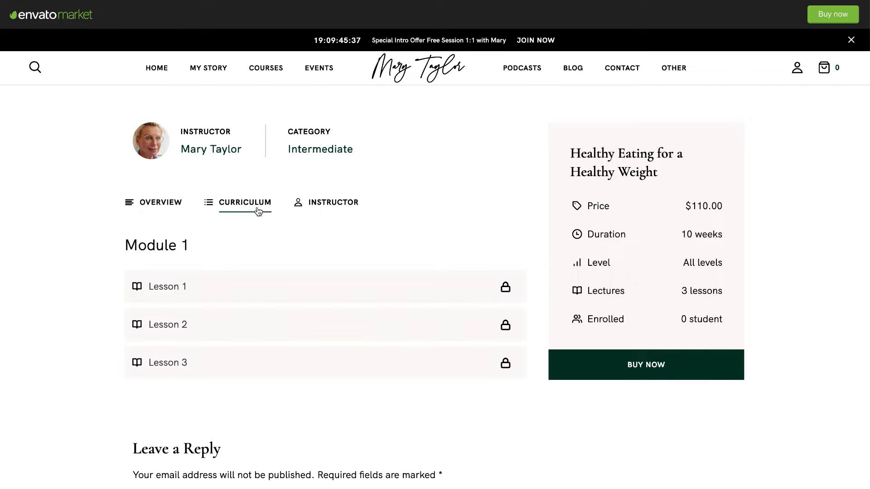
left_click(332, 210)
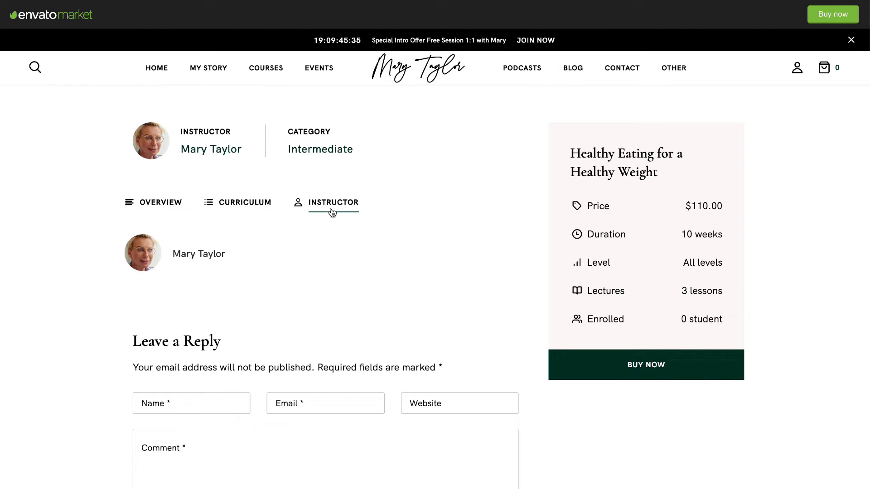
left_click(256, 204)
scroll(255, 324, "down", 10)
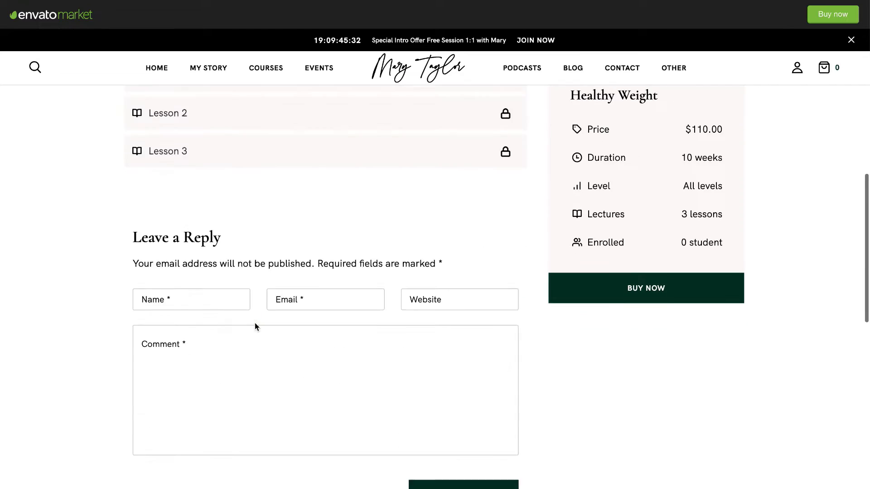
scroll(255, 323, "up", 15)
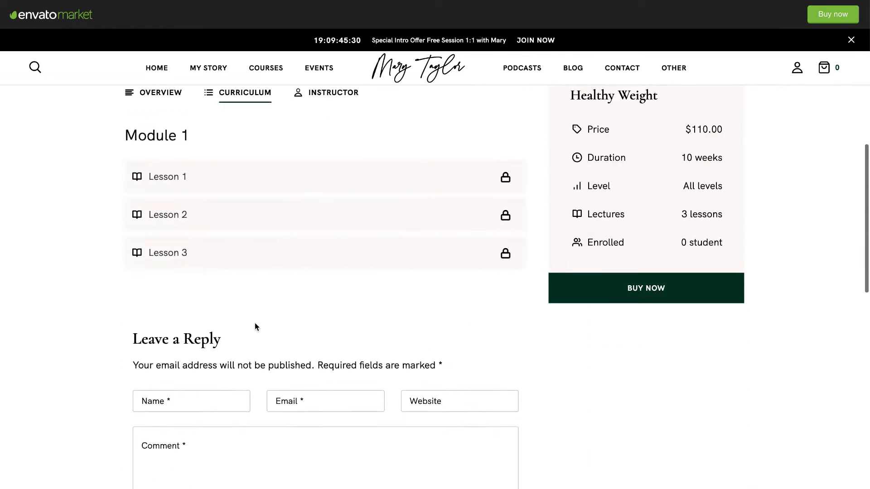
Look over the Upcoming Events page and its Reserve Now booking form.
left_click(319, 70)
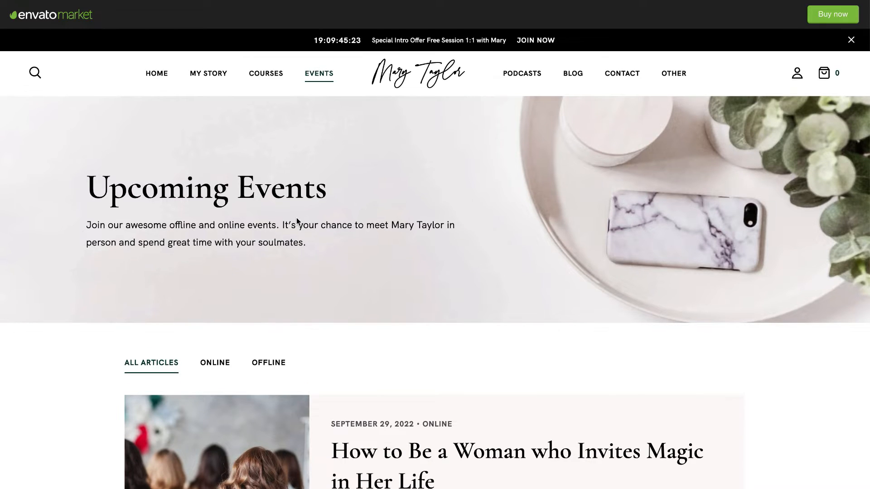
scroll(284, 340, "down", 4)
scroll(285, 342, "down", 7)
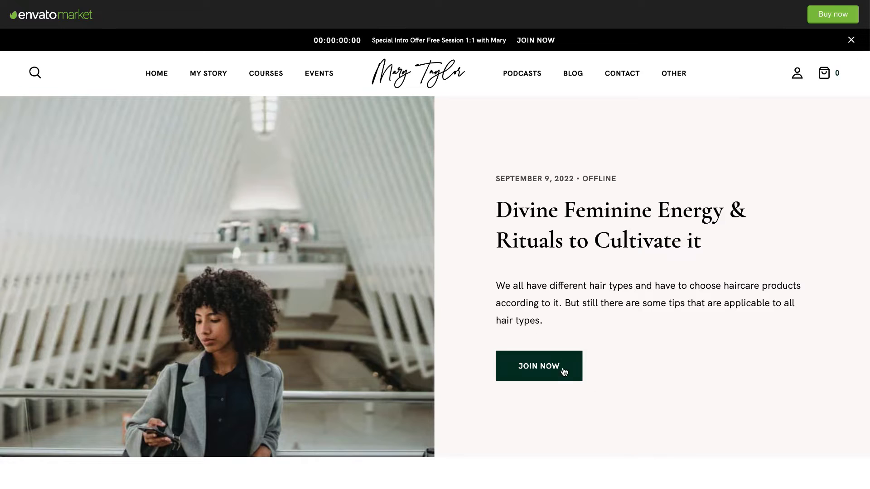
left_click(557, 366)
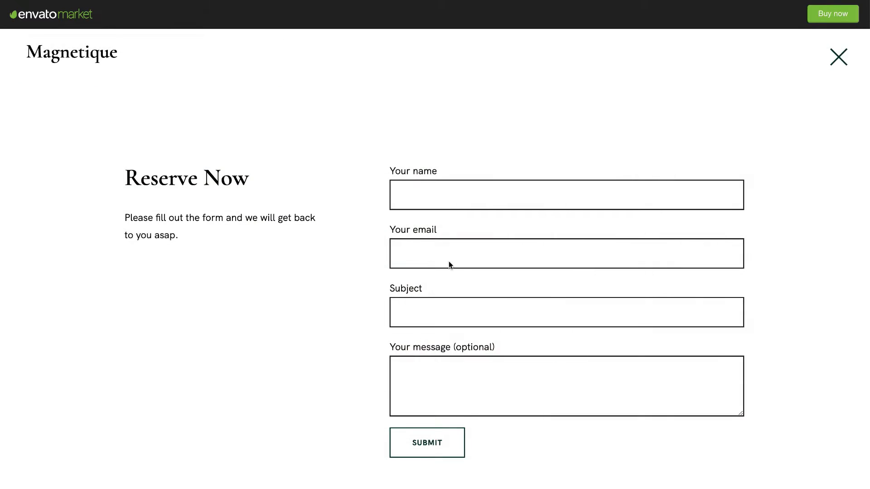
left_click(839, 57)
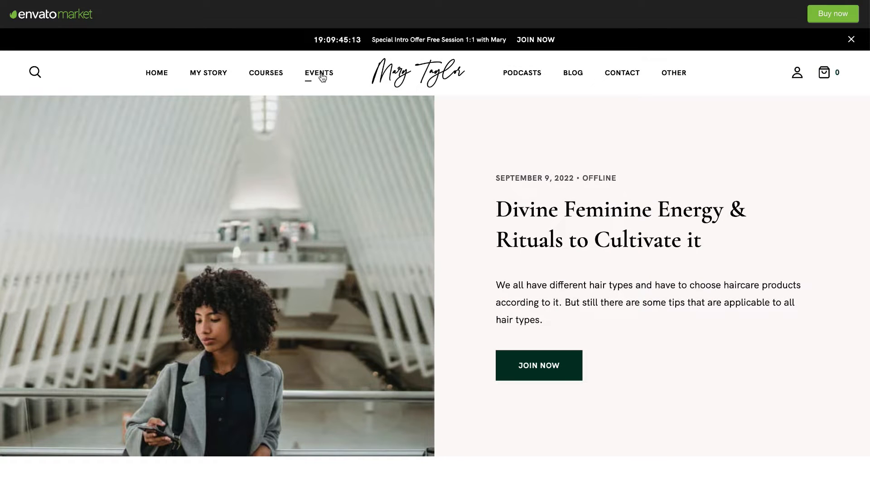
Browse the demo's Podcasts page.
left_click(522, 73)
scroll(421, 283, "down", 1)
scroll(431, 267, "down", 4)
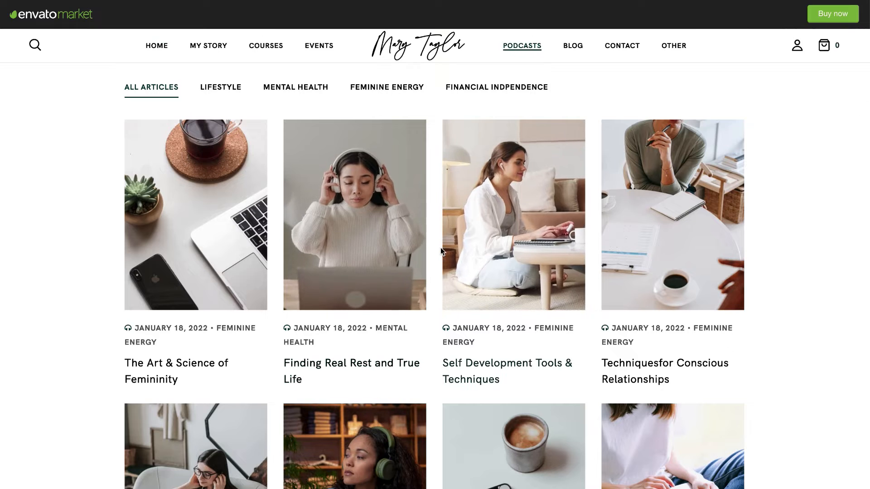
scroll(441, 247, "up", 5)
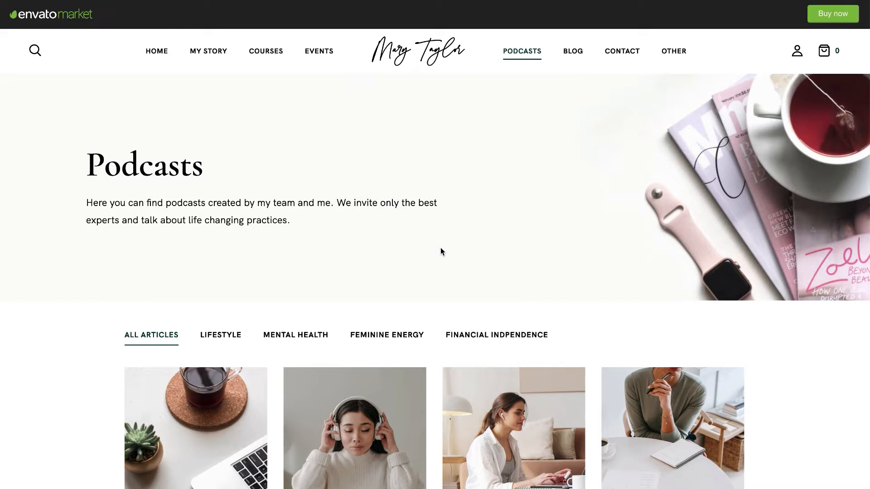
scroll(441, 248, "down", 4)
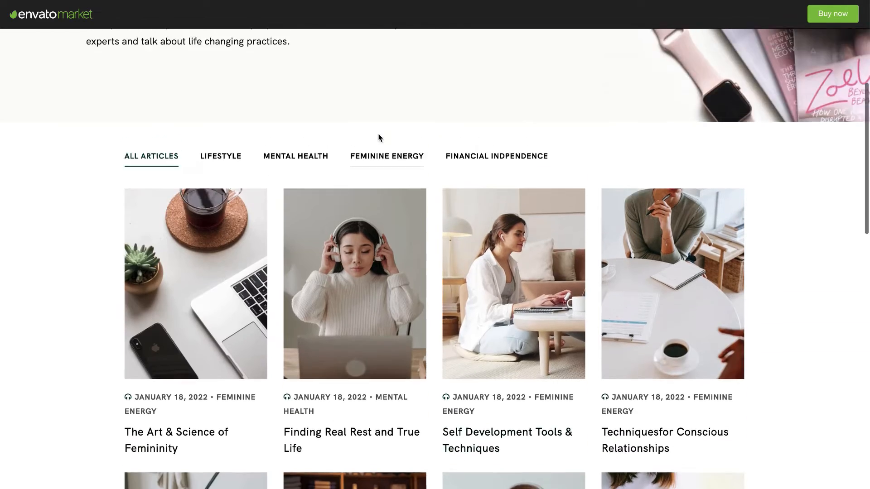
scroll(379, 134, "up", 5)
Scroll the Blog article grid, then view the Let's Connect contact page.
left_click(573, 51)
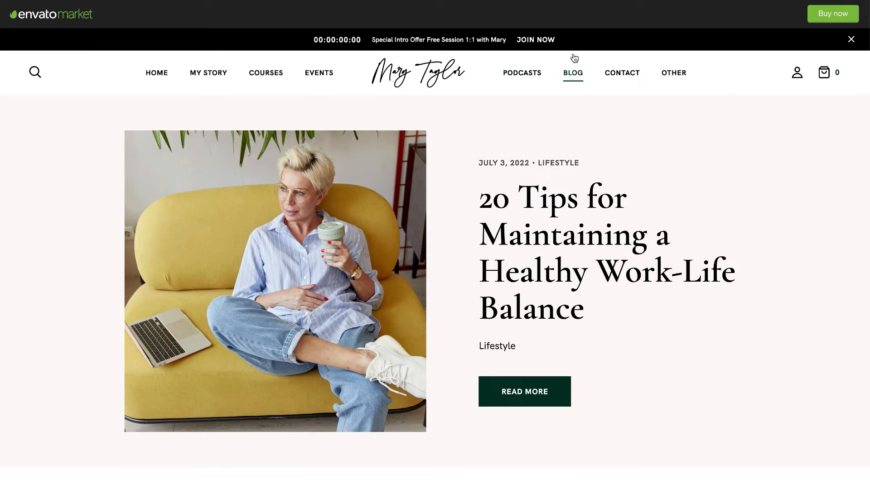
scroll(549, 176, "down", 6)
scroll(549, 176, "down", 3)
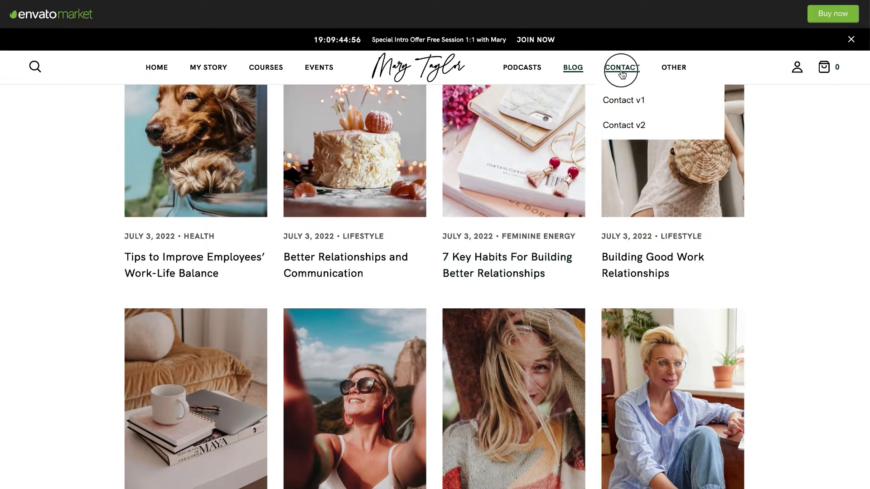
left_click(622, 69)
scroll(555, 314, "down", 15)
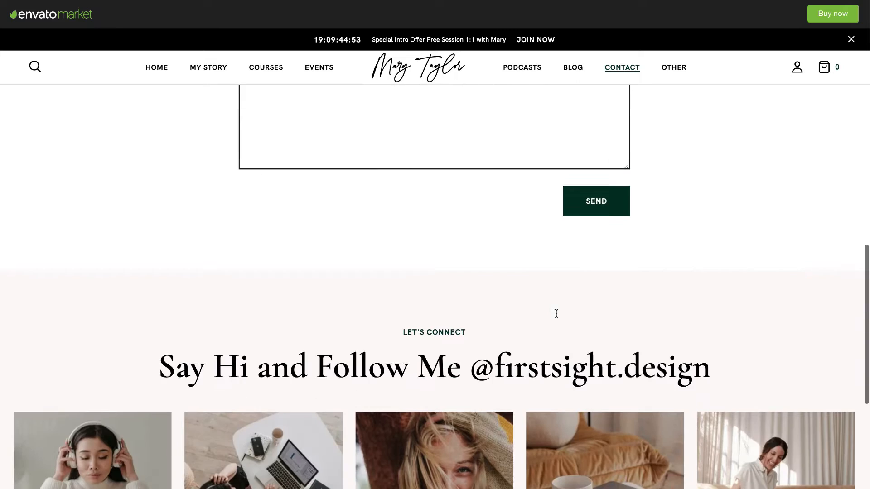
scroll(555, 313, "up", 8)
scroll(556, 313, "up", 8)
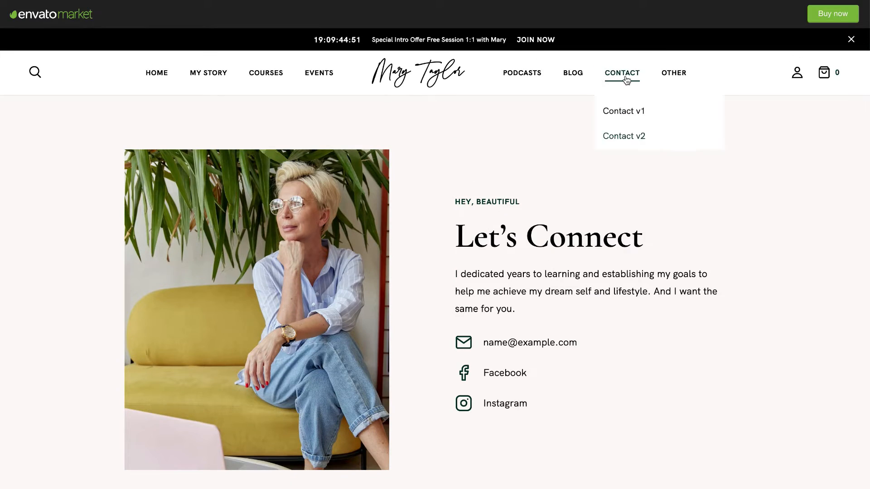
mouse_move(680, 79)
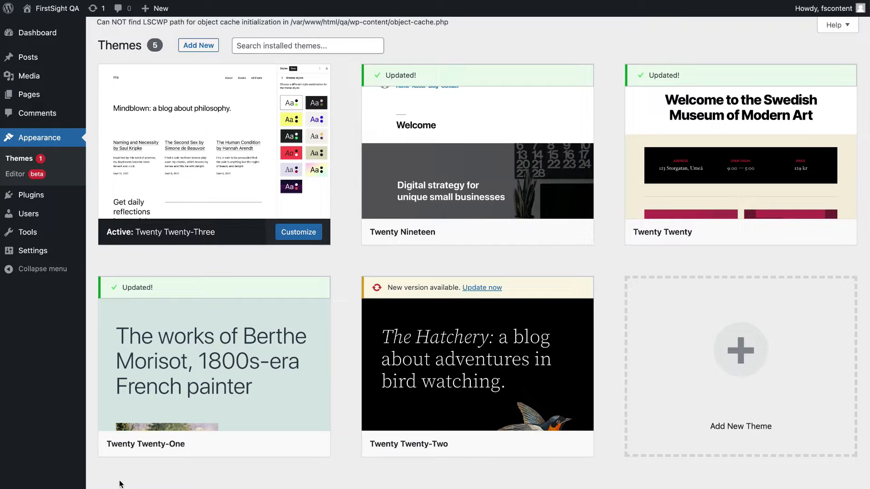
Check the magnetique-wordpress-theme 2 folder in Finder, then return to the WordPress Themes page.
left_click(72, 485)
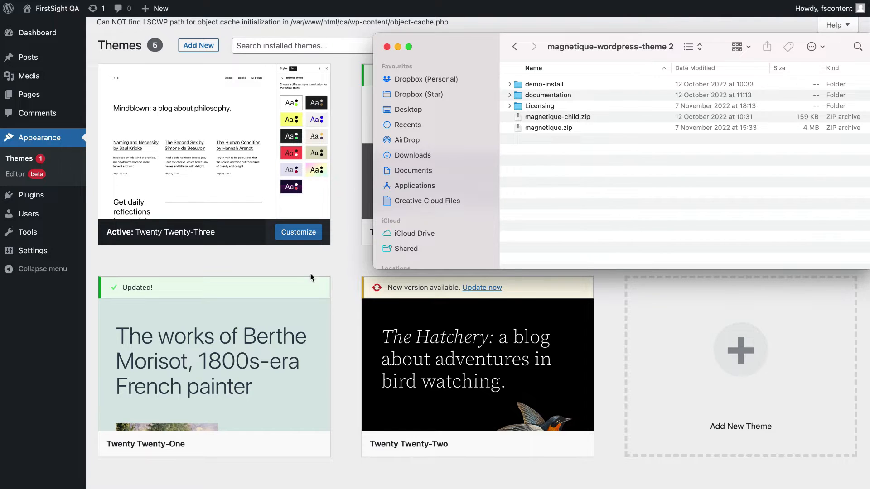
left_click(282, 257)
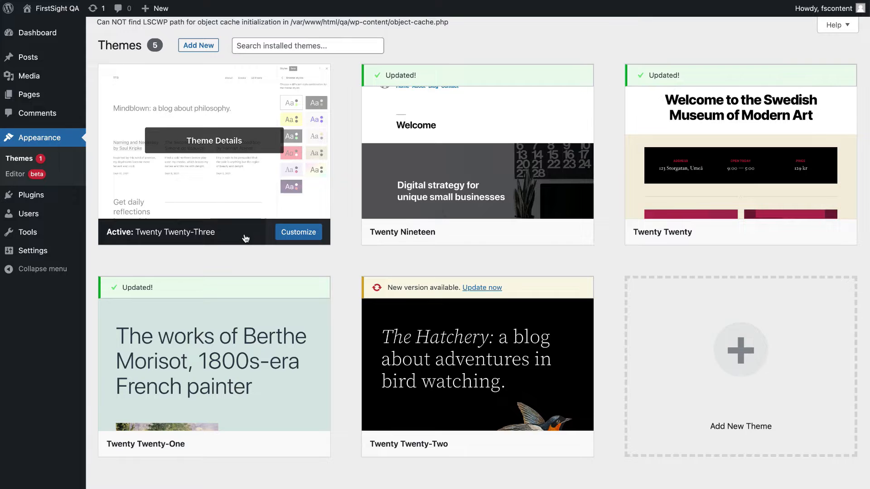
Upload and install the Magnetique theme from magnetique.zip.
left_click(199, 46)
left_click(202, 46)
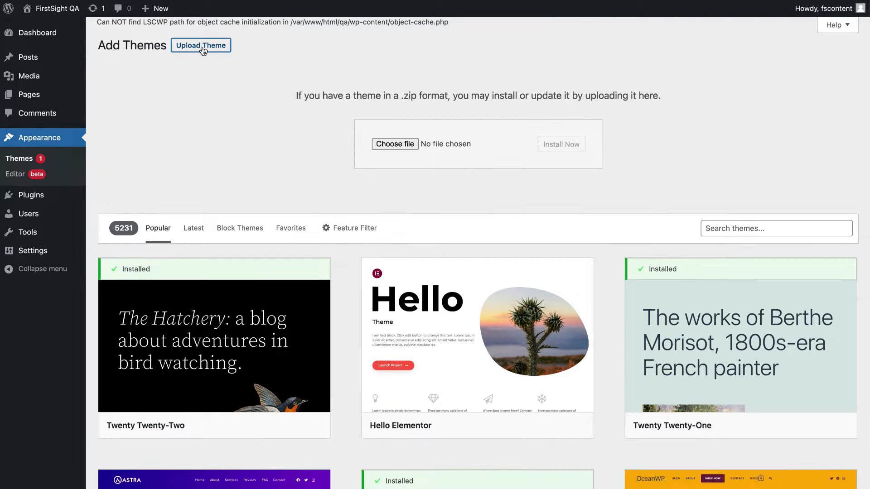
left_click(395, 144)
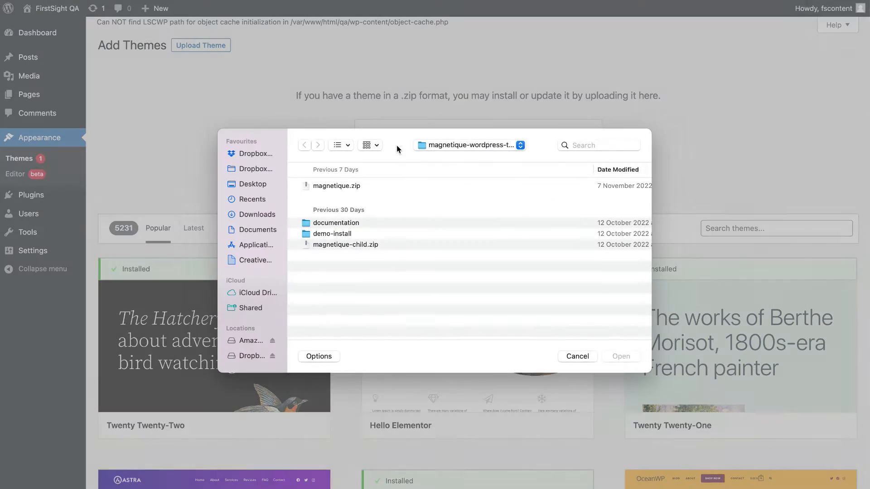
left_click(401, 186)
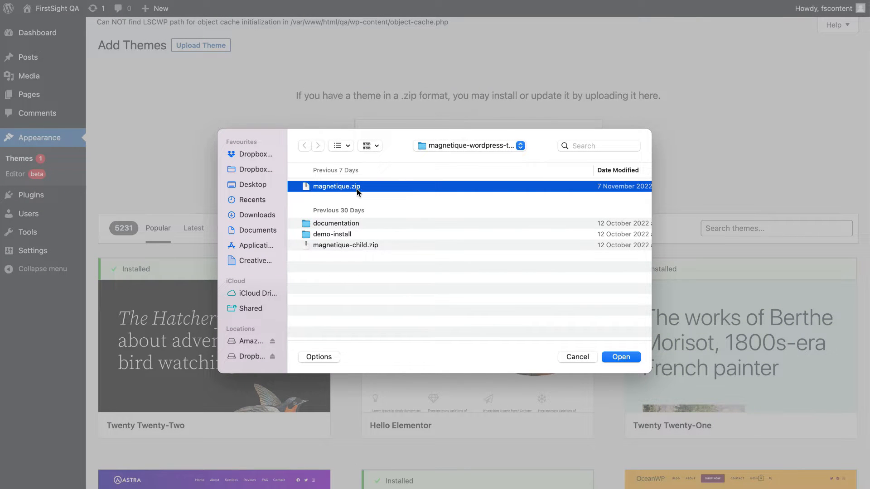
left_click(622, 358)
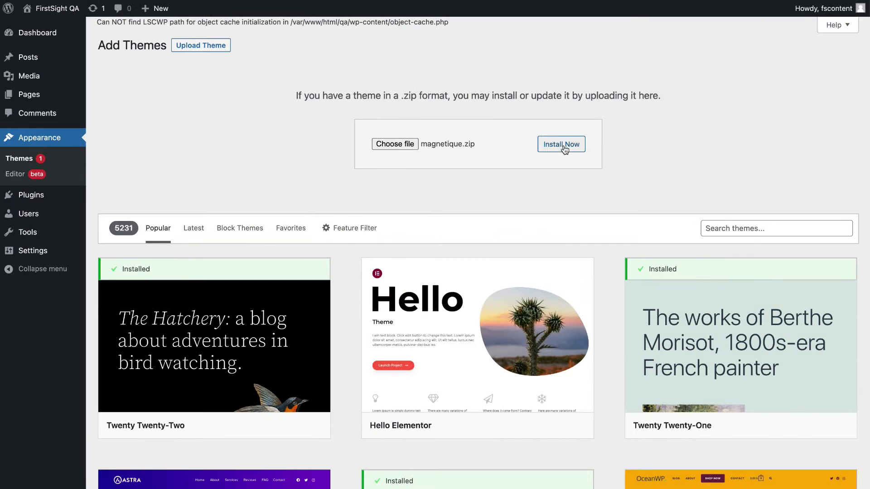
left_click(578, 149)
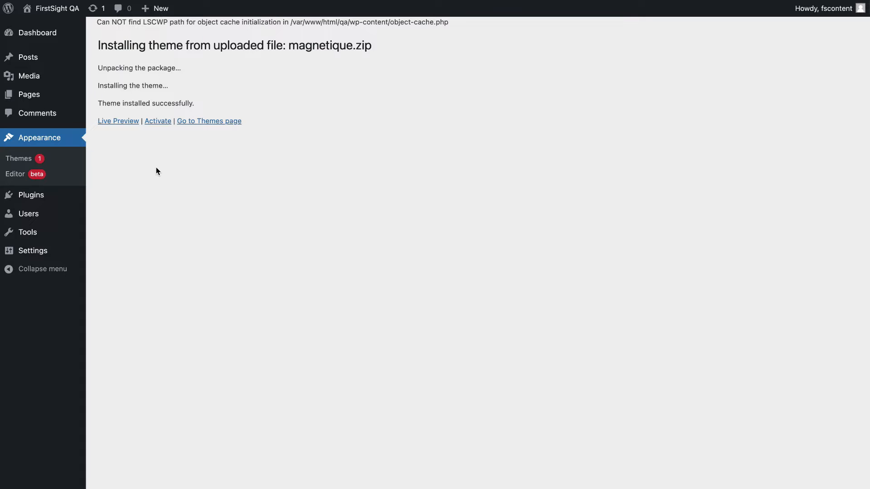
Upload and install magnetique-child.zip, then activate the Magnetique child theme.
left_click(27, 161)
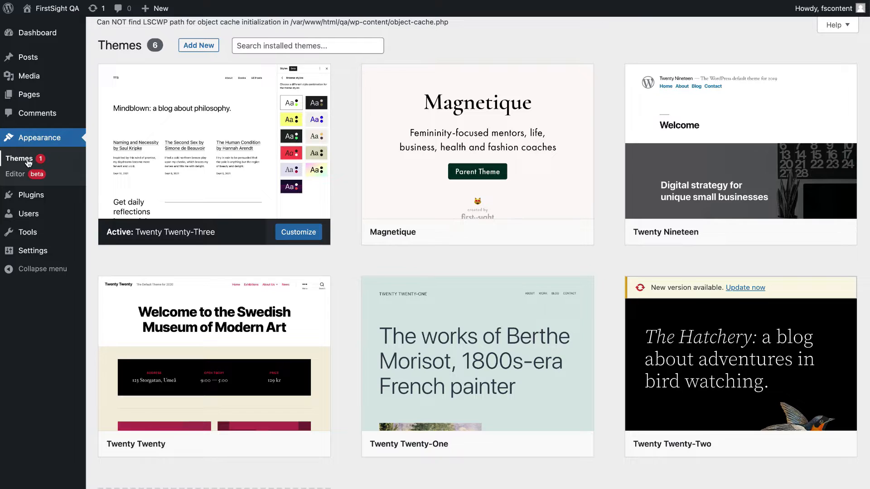
left_click(197, 45)
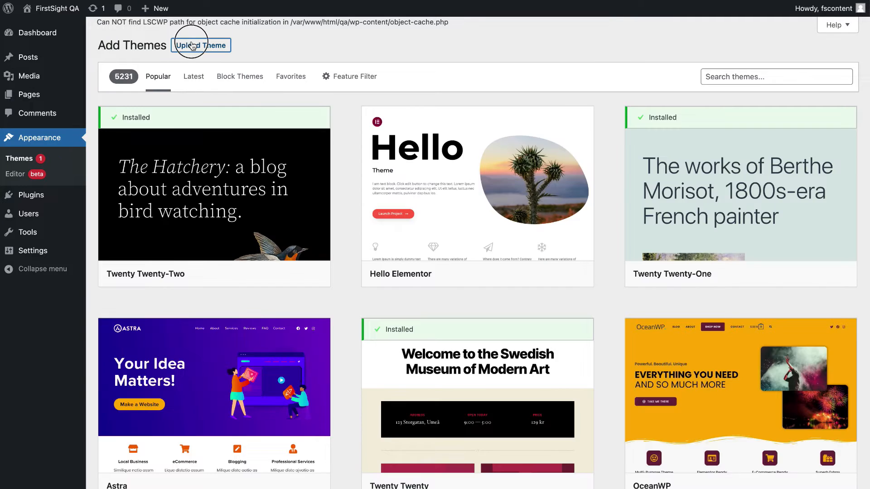
left_click(192, 45)
left_click(403, 143)
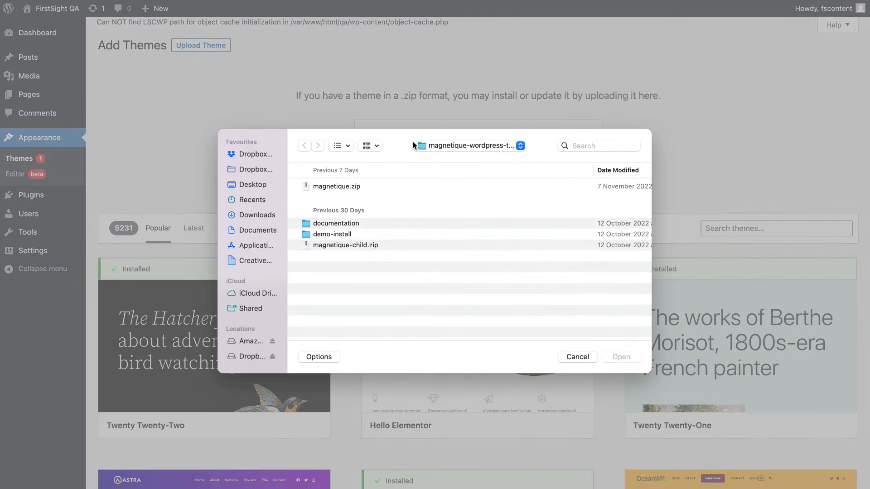
left_click(326, 245)
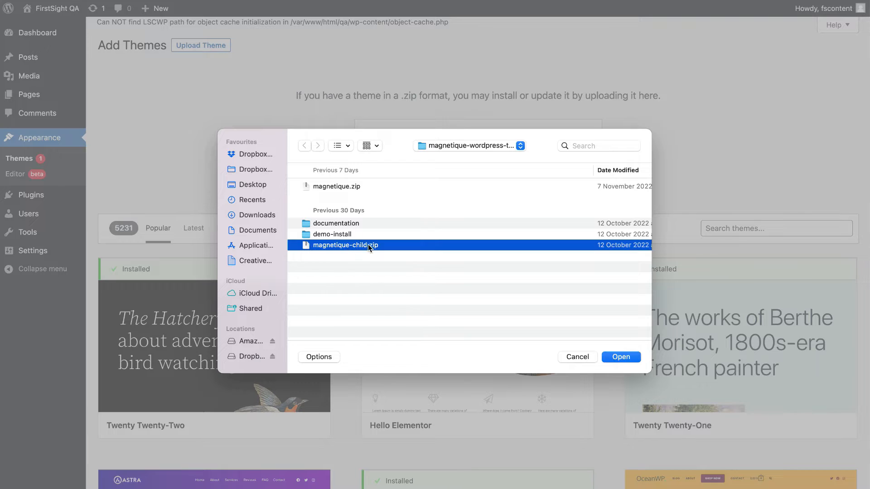
left_click(624, 358)
left_click(570, 147)
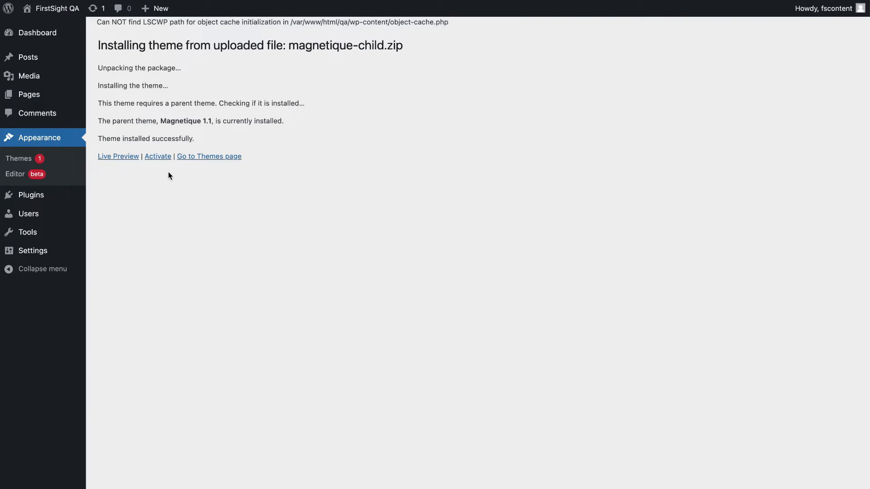
left_click(156, 158)
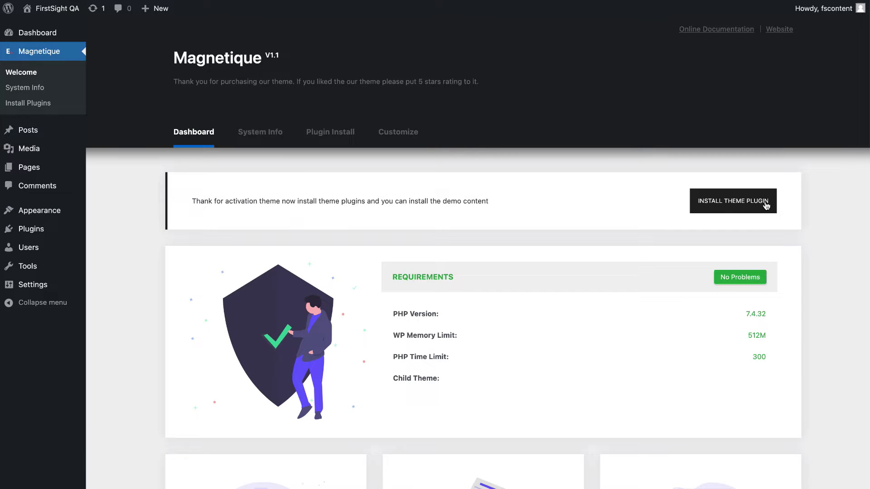
Bulk-install all thirteen recommended Magnetique plugins, including Contact Form 7, Elementor and LearnPress.
left_click(736, 210)
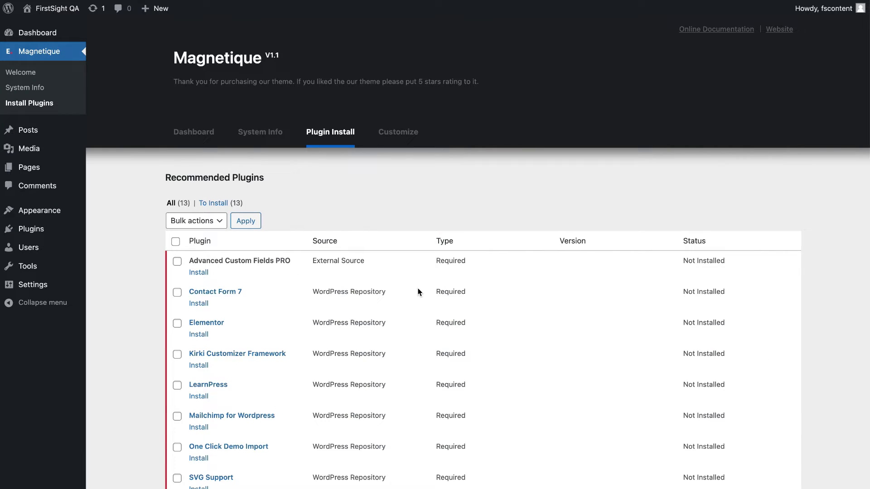
scroll(418, 263, "down", 5)
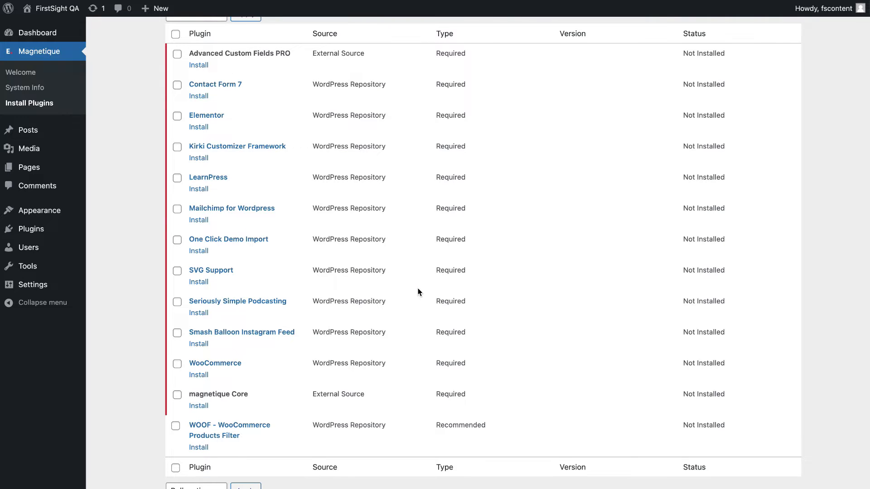
scroll(417, 291, "up", 5)
left_click(175, 240)
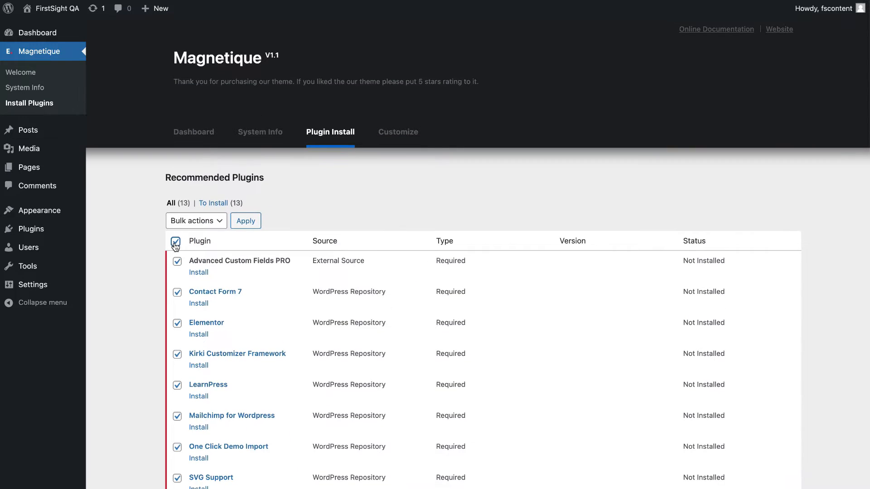
scroll(305, 298, "down", 2)
scroll(306, 298, "down", 3)
scroll(285, 305, "up", 5)
left_click(196, 220)
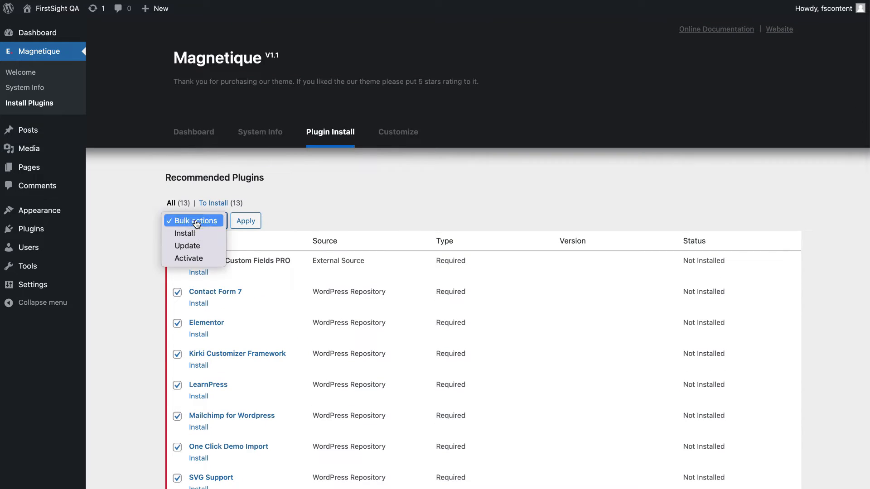
left_click(198, 233)
left_click(246, 221)
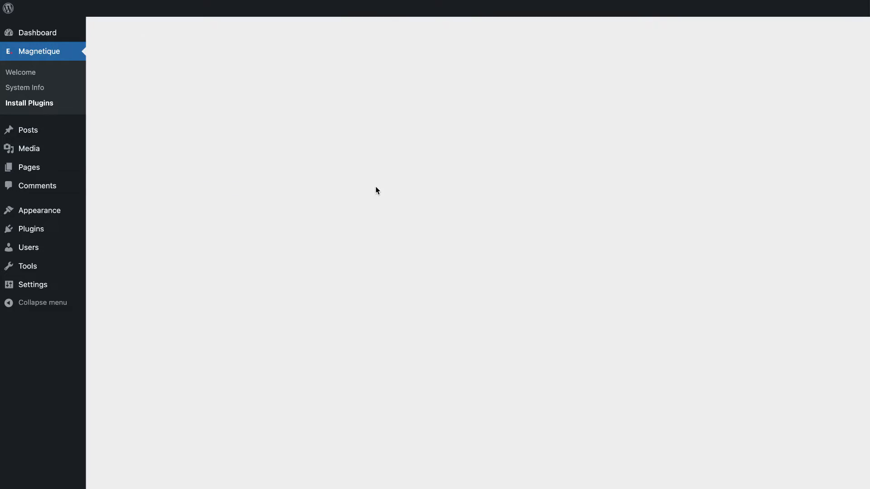
scroll(376, 188, "down", 3)
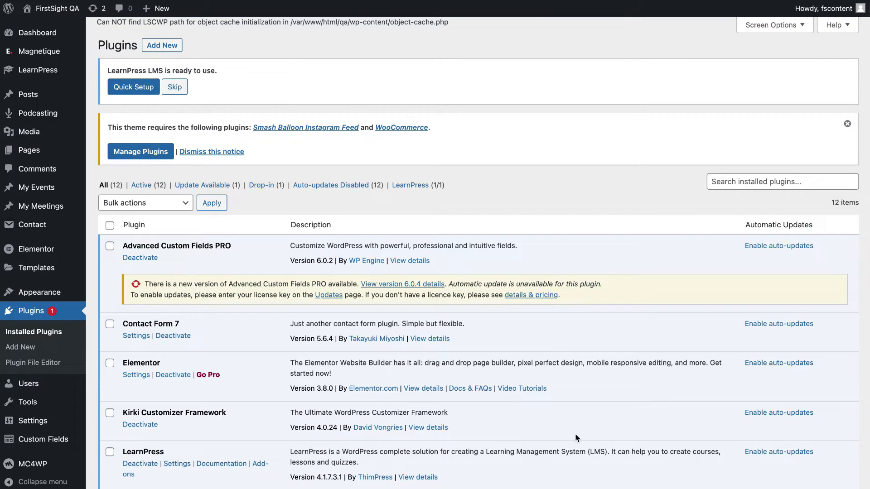
Bulk-install the two remaining required plugins, Smash Balloon and WooCommerce.
scroll(369, 427, "down", 7)
scroll(369, 428, "up", 6)
scroll(369, 427, "up", 1)
left_click(145, 154)
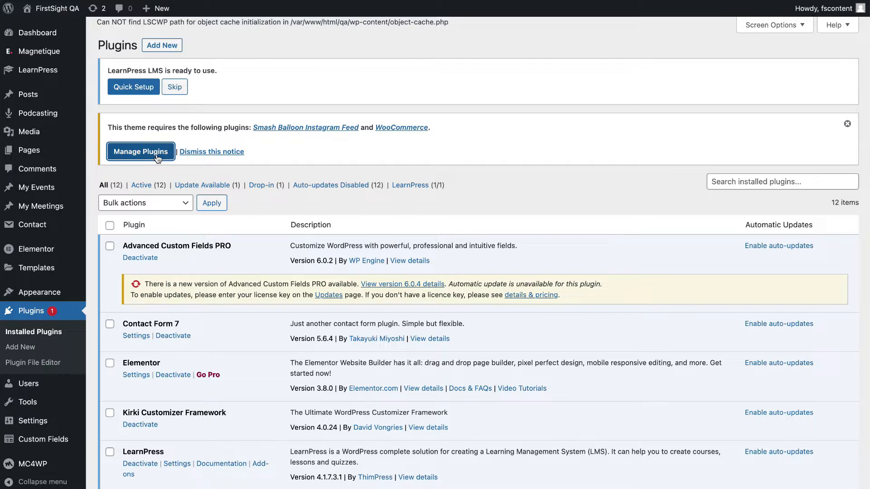
left_click(175, 241)
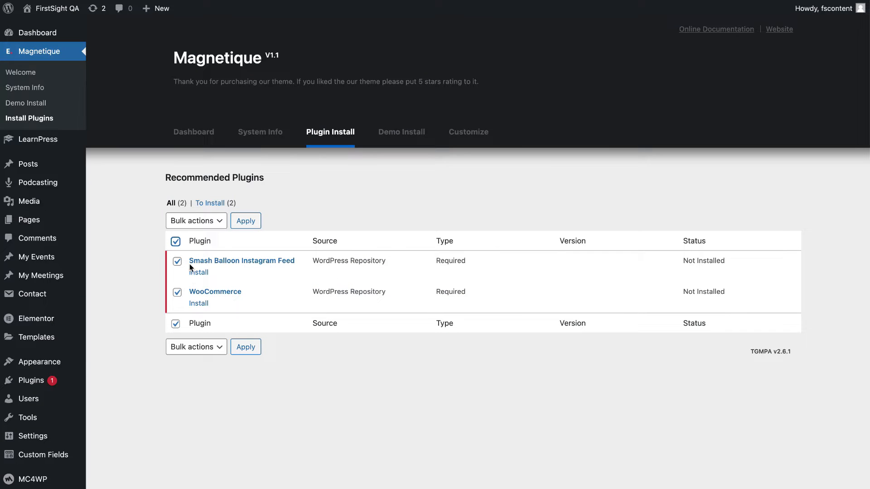
left_click(206, 225)
left_click(206, 240)
left_click(245, 221)
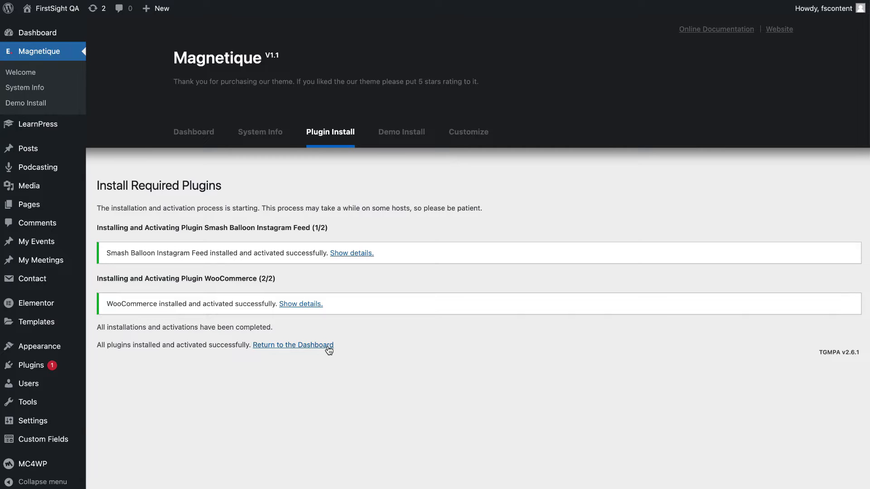
Review the Installed Plugins list to confirm all plugins are active.
mouse_move(63, 361)
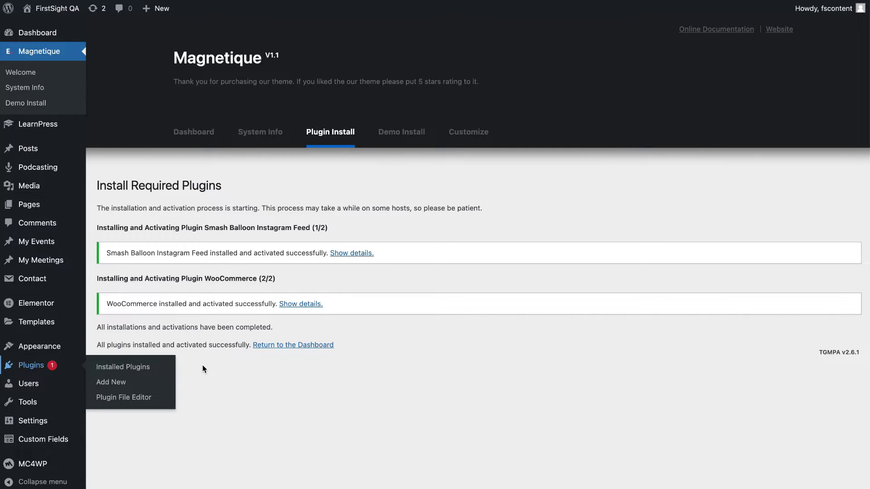
left_click(129, 367)
scroll(238, 387, "down", 8)
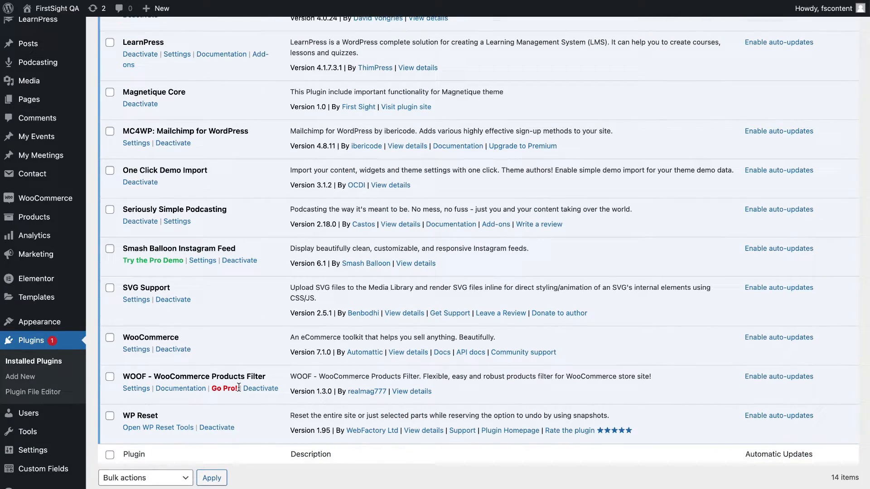
scroll(239, 388, "up", 10)
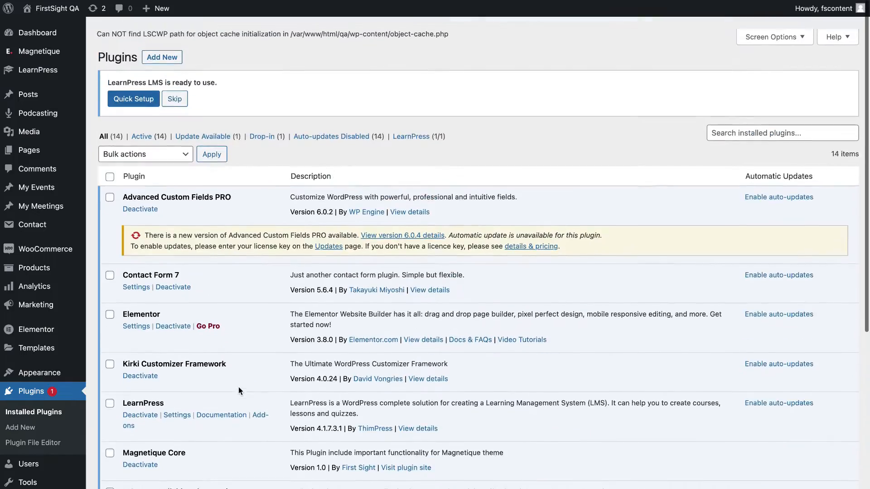
scroll(238, 391, "down", 10)
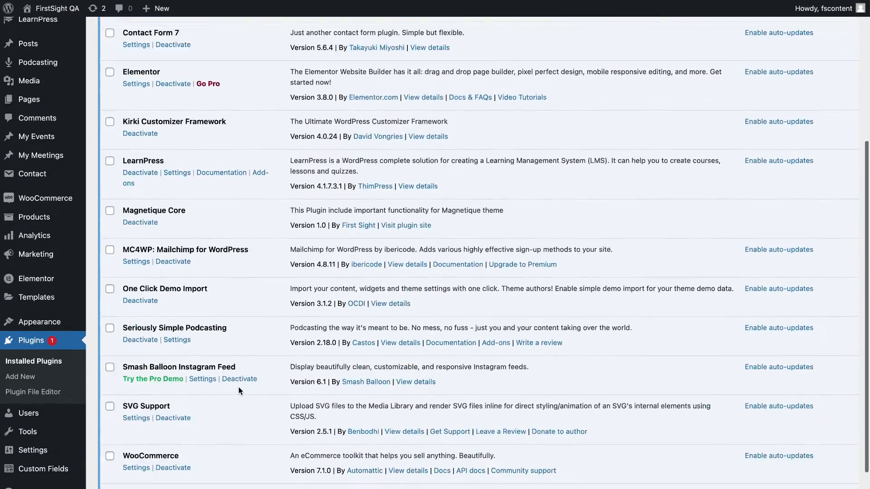
scroll(238, 391, "up", 10)
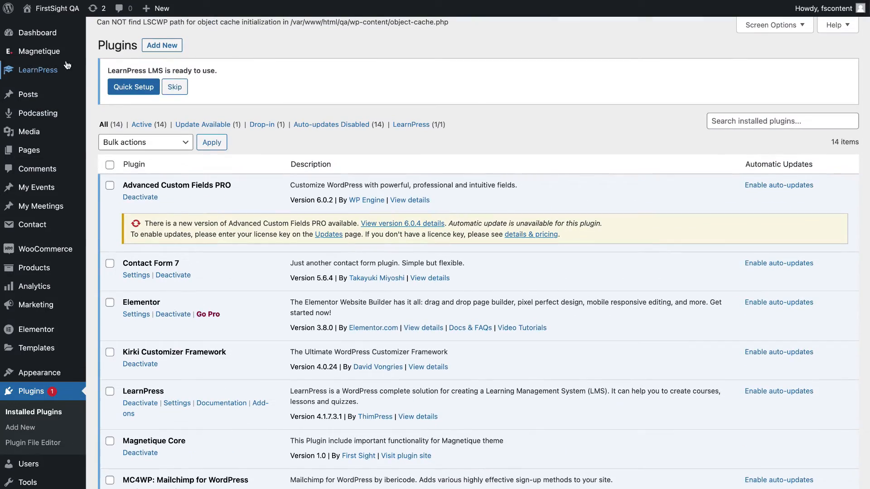
mouse_move(56, 55)
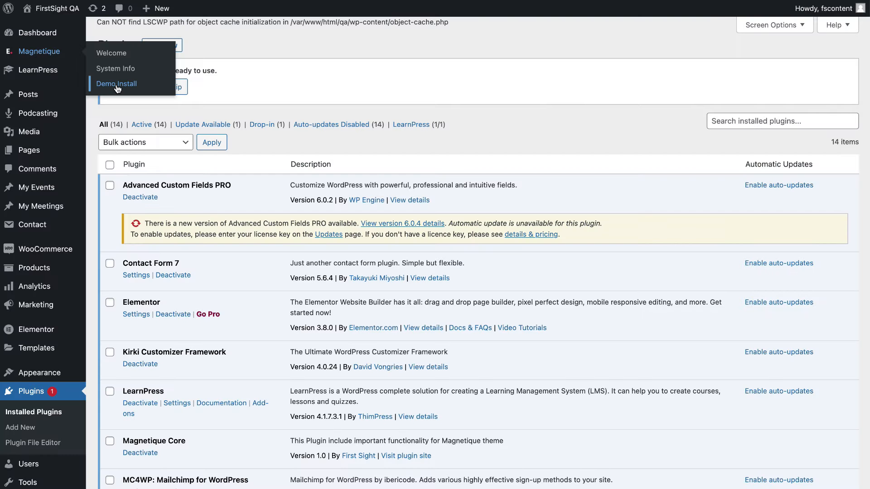
Start the Continue & Import of the Magnetique Child Multipurpose demo from Demo Install.
left_click(114, 86)
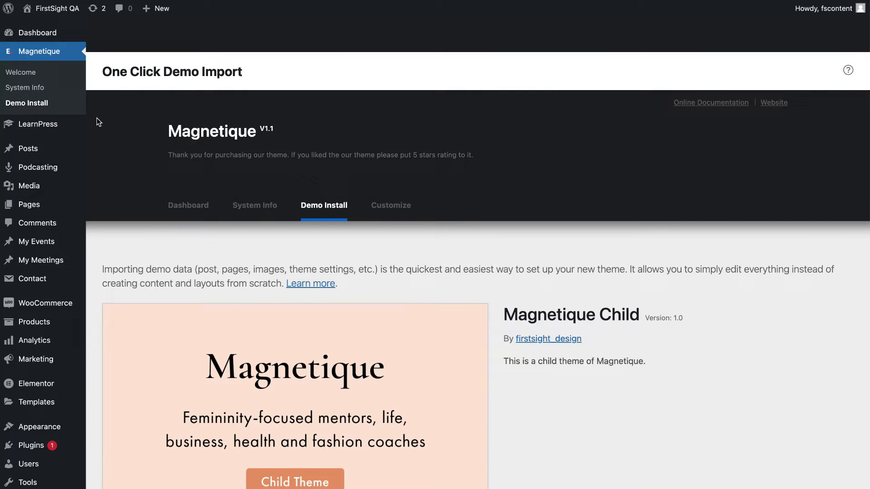
scroll(155, 207, "down", 5)
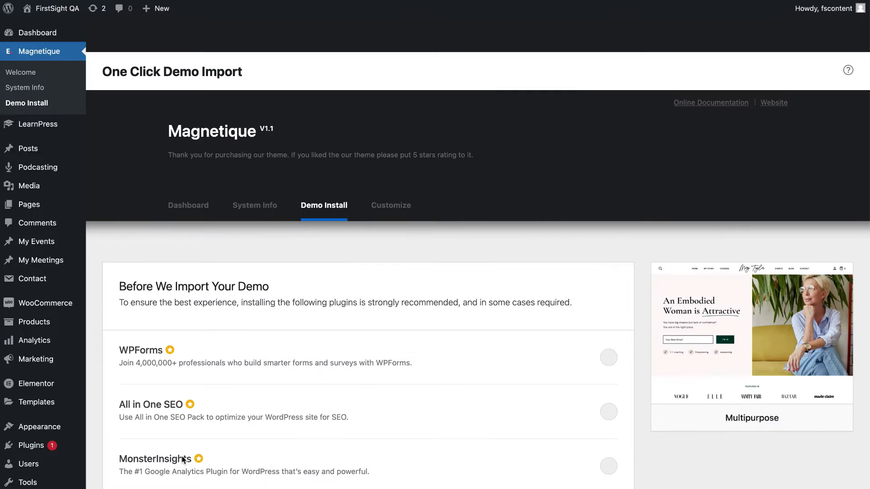
scroll(181, 456, "down", 1)
key("ctrl+minus")
key("ctrl+minus")
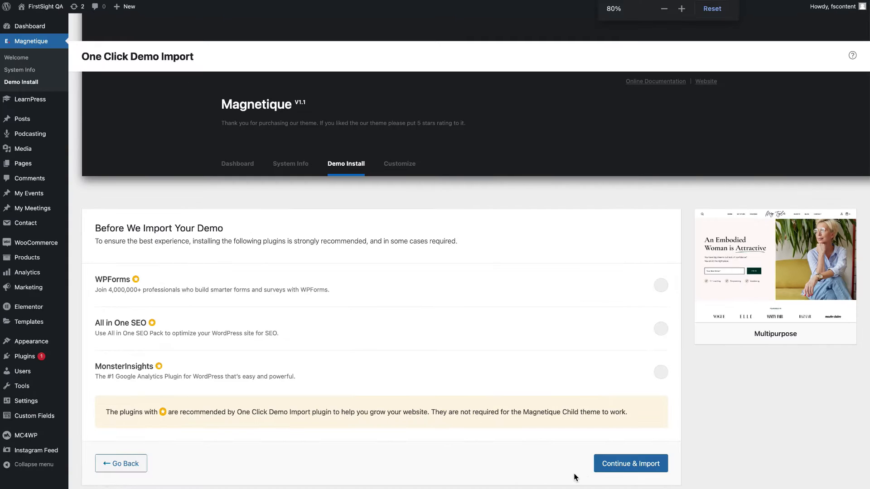
left_click(634, 466)
key("ctrl+plus")
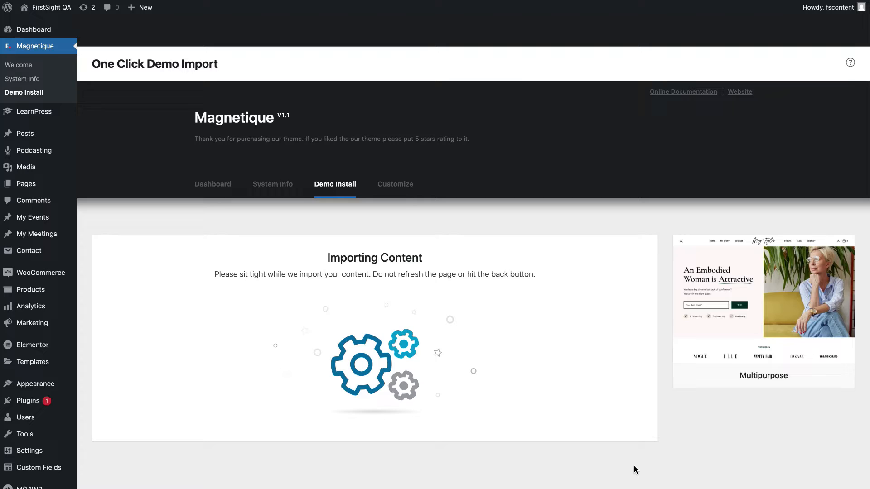
key("ctrl+plus")
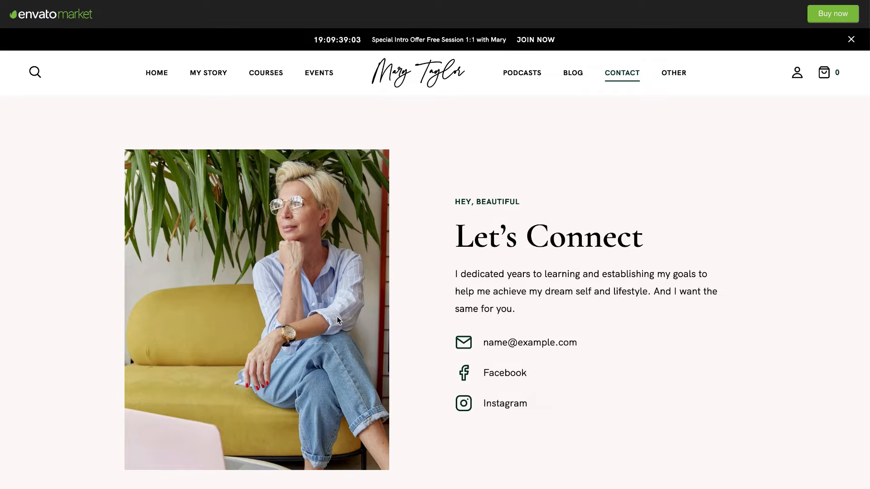
Once Import Complete appears, visit the front end showing the imported homepage.
left_click(155, 73)
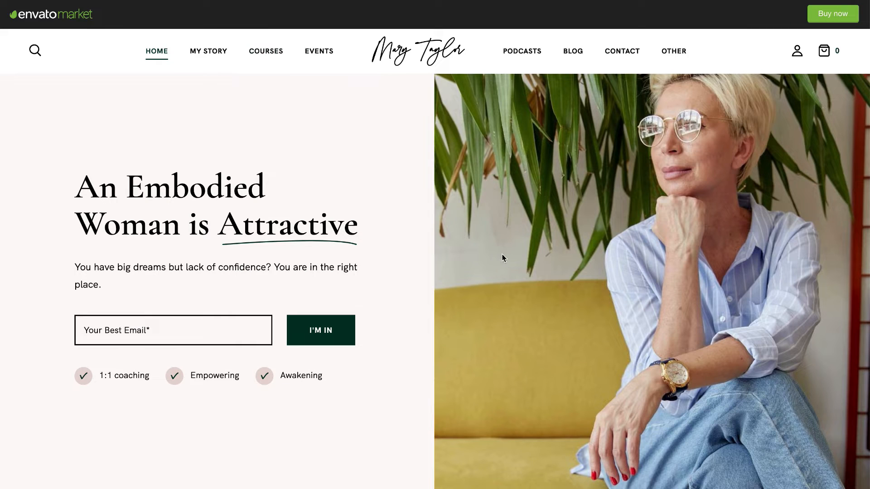
scroll(314, 435, "down", 5)
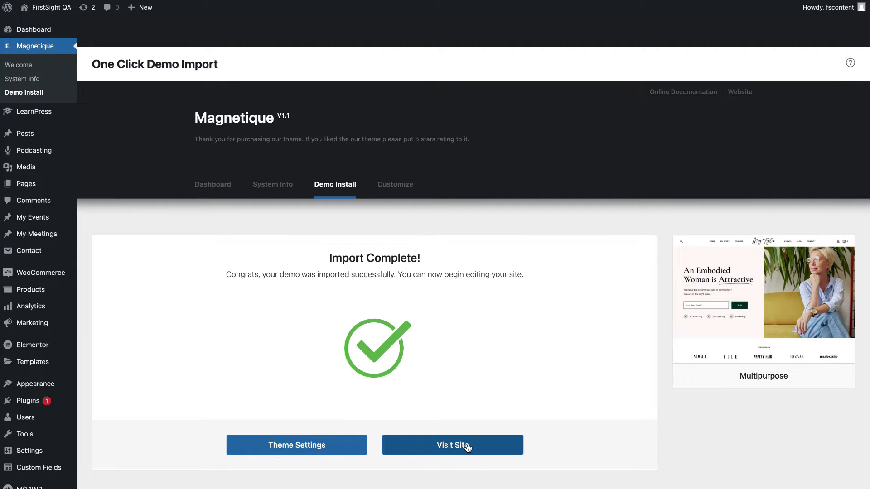
left_click(497, 449)
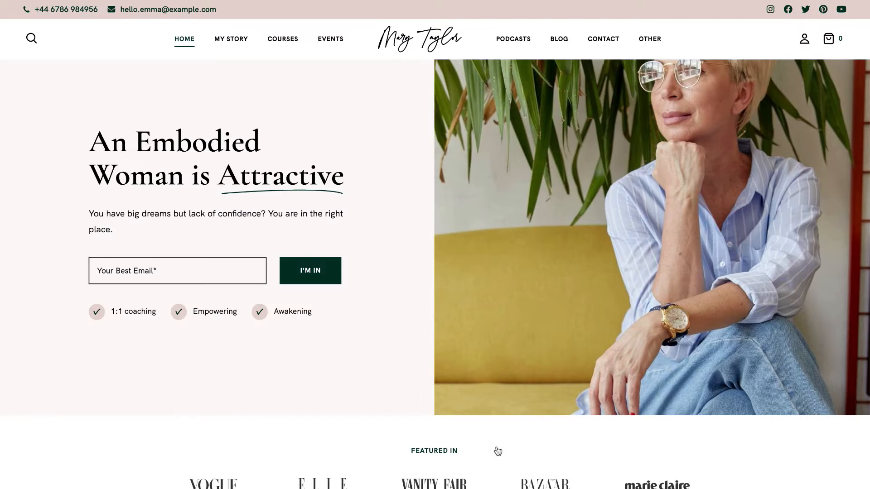
Scroll through the imported homepage sections, then go to the My Story page.
scroll(497, 451, "down", 2)
scroll(497, 450, "down", 15)
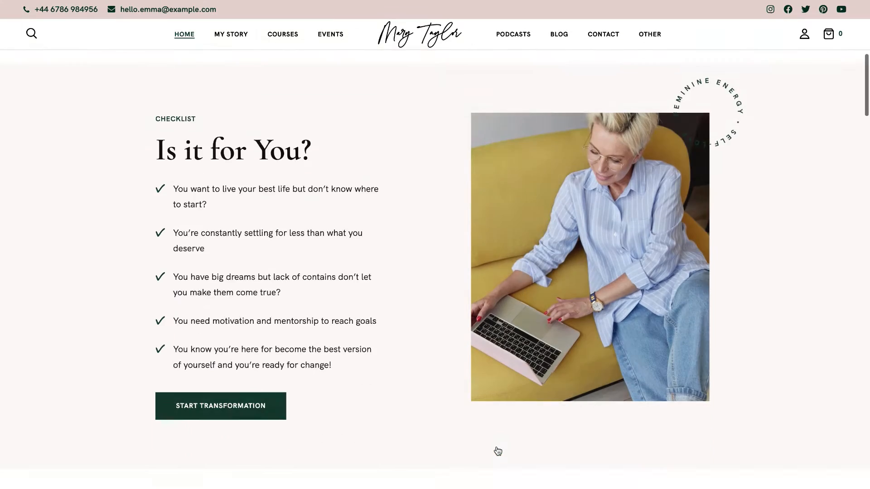
key("ctrl+plus")
scroll(497, 450, "down", 17)
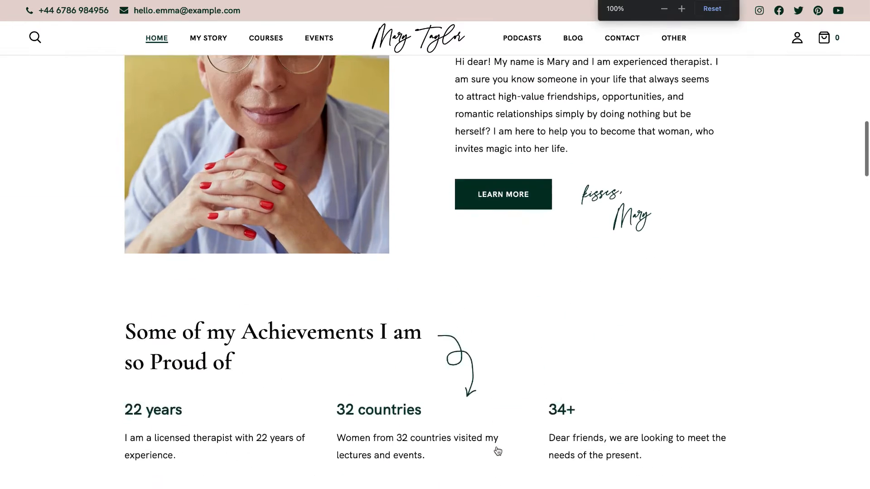
scroll(497, 450, "down", 20)
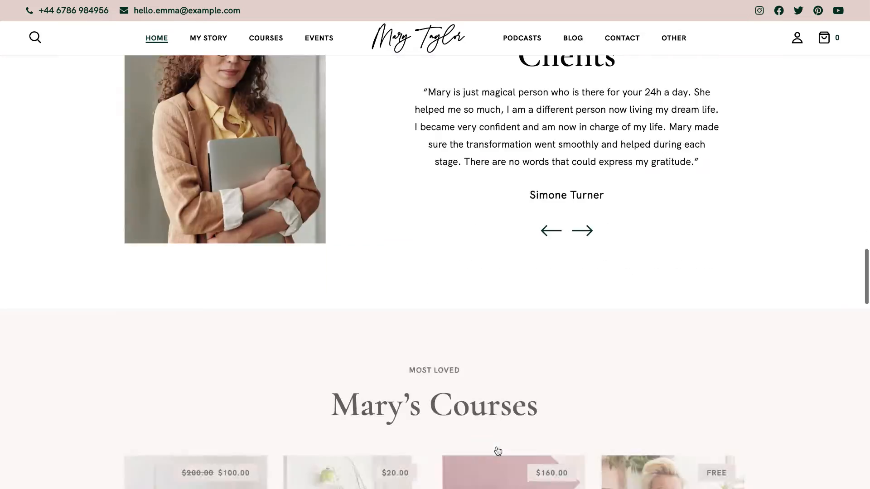
scroll(497, 451, "up", 20)
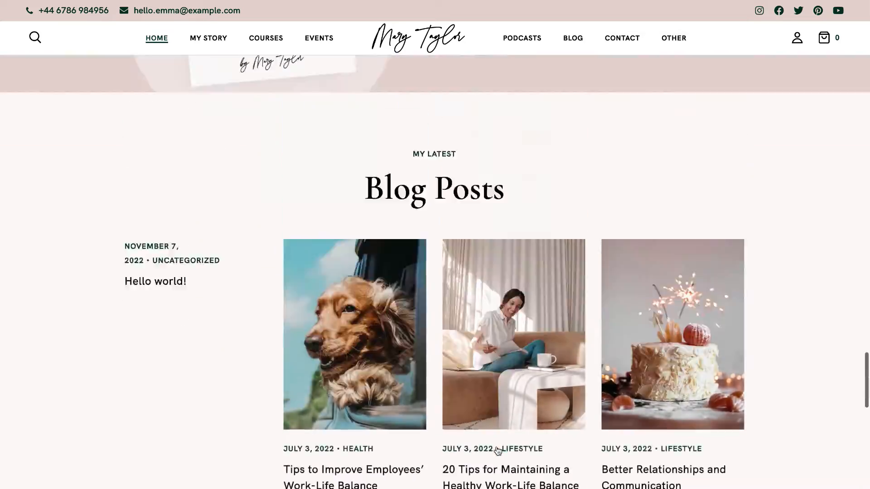
scroll(497, 450, "up", 10)
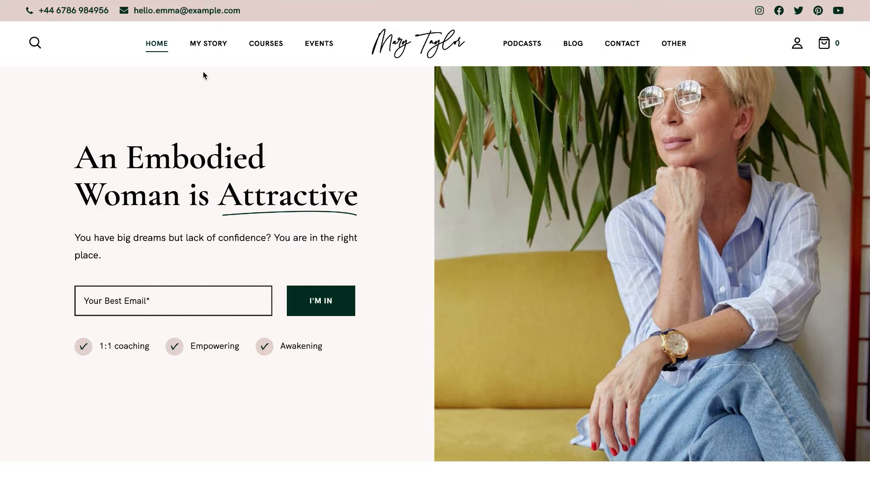
left_click(209, 51)
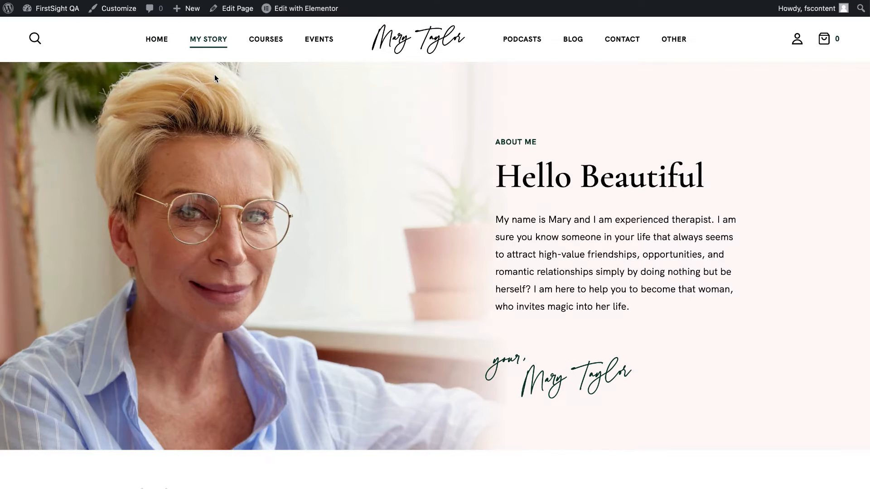
Open the Customizer's General settings and the site logo image chooser.
left_click(122, 12)
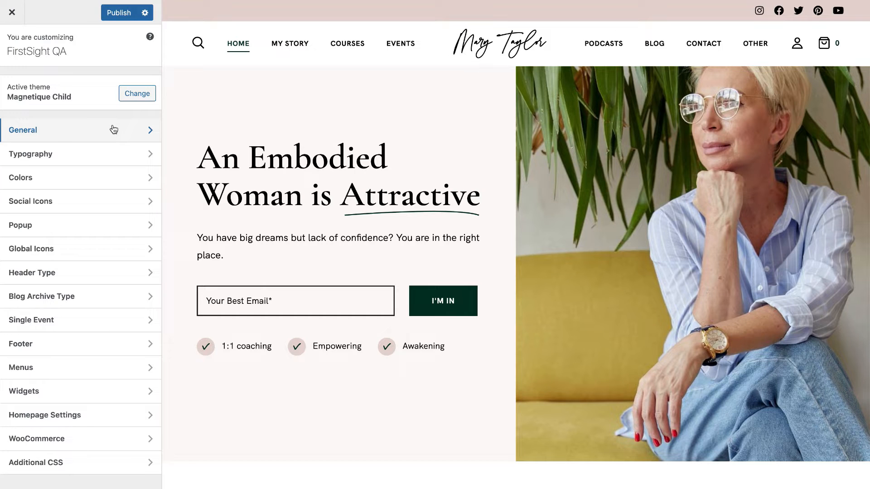
left_click(52, 131)
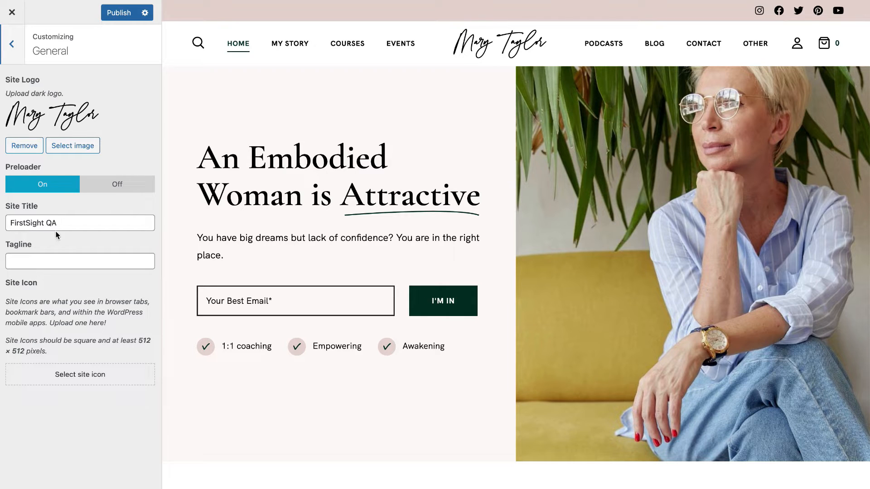
left_click(87, 146)
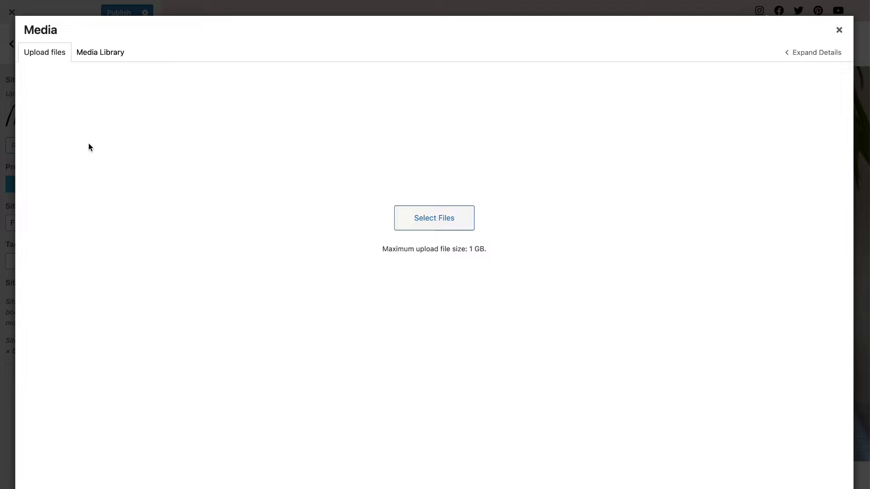
Look through Media Library and Upload Files without changing the logo, then go back.
left_click(95, 53)
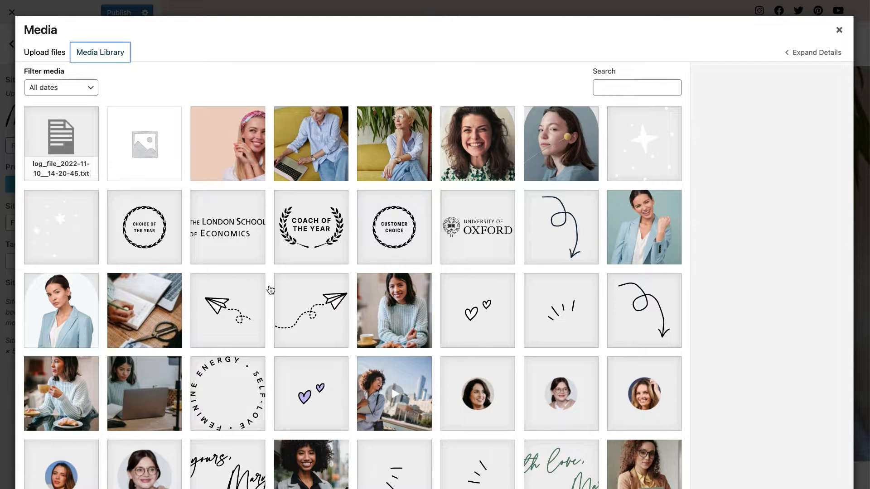
scroll(270, 290, "down", 6)
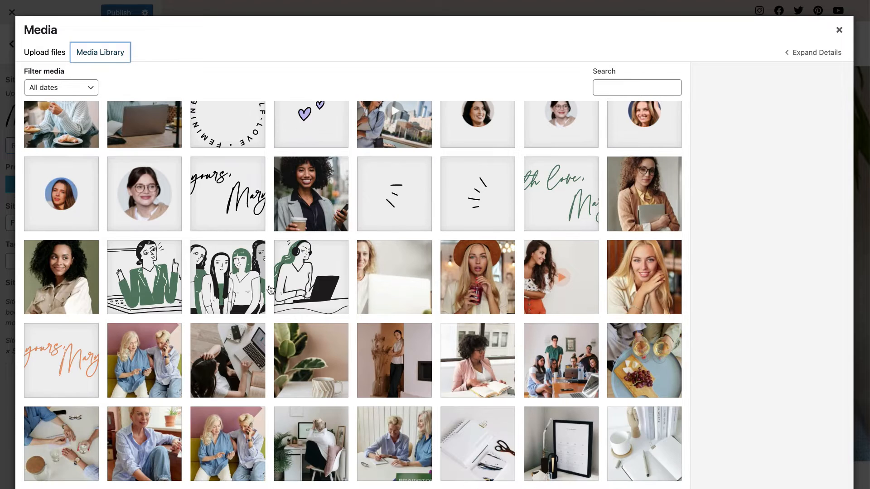
scroll(270, 290, "down", 6)
scroll(271, 290, "up", 12)
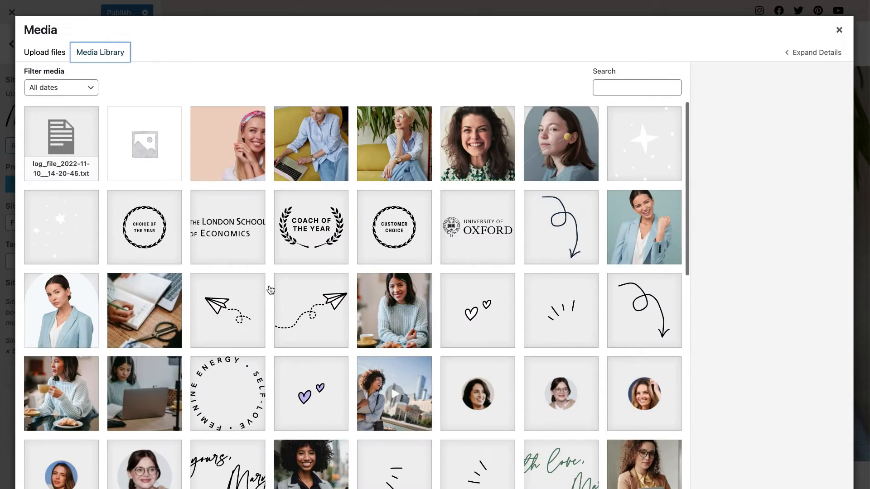
left_click(54, 52)
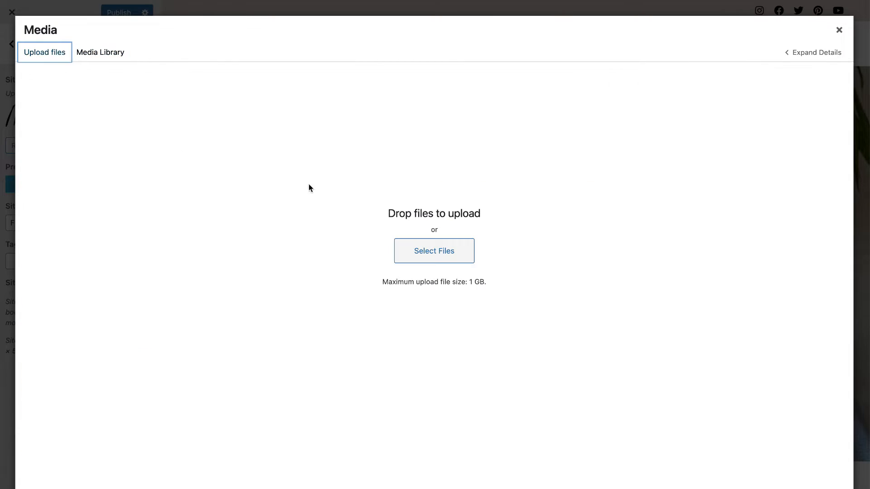
left_click(446, 264)
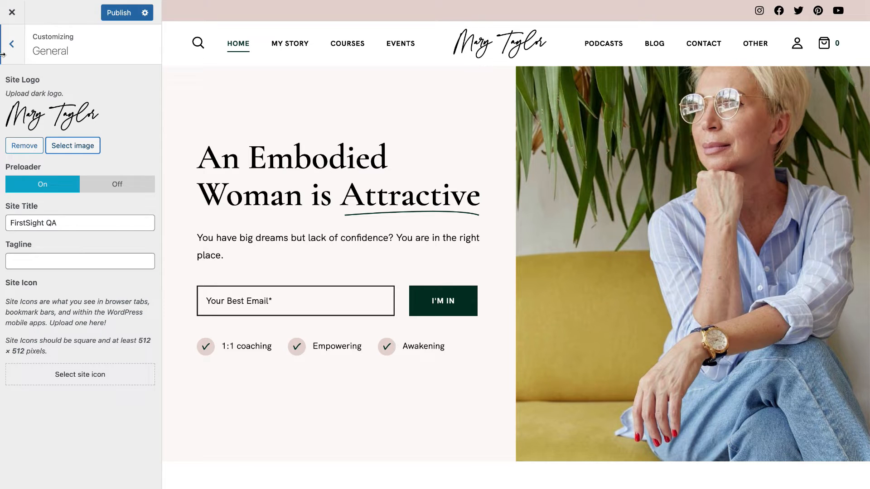
left_click(3, 54)
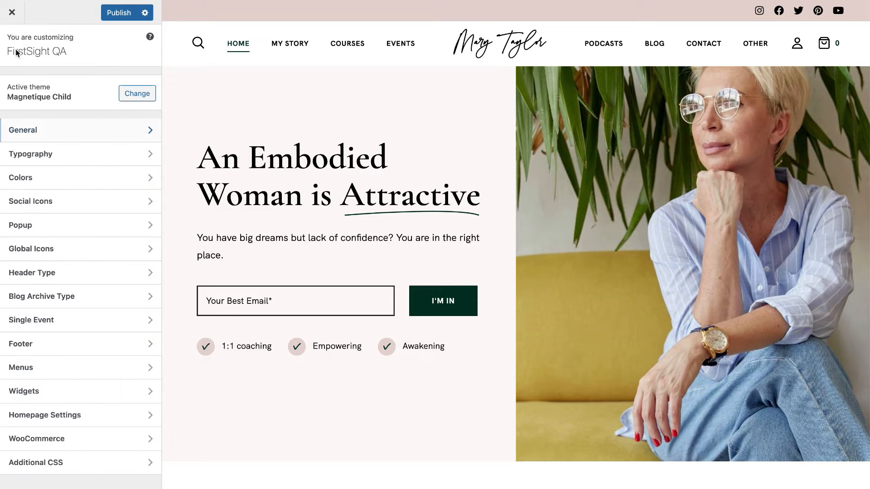
left_click(76, 154)
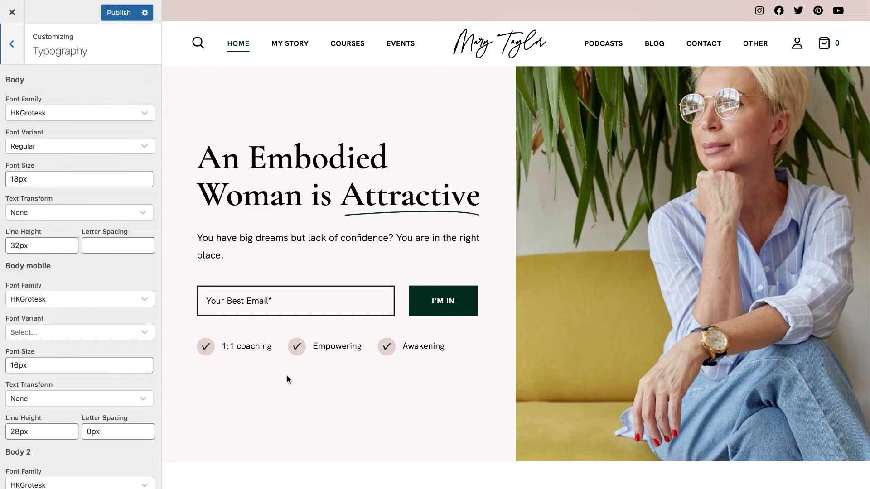
left_click(113, 119)
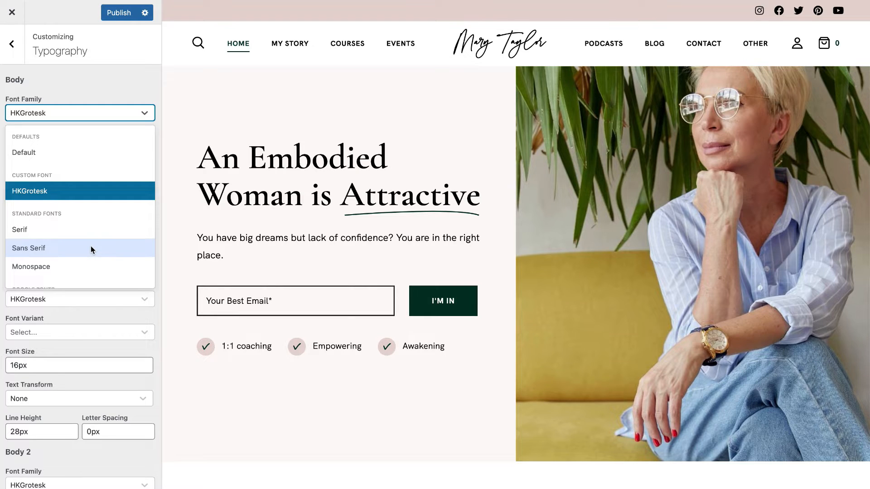
left_click(28, 75)
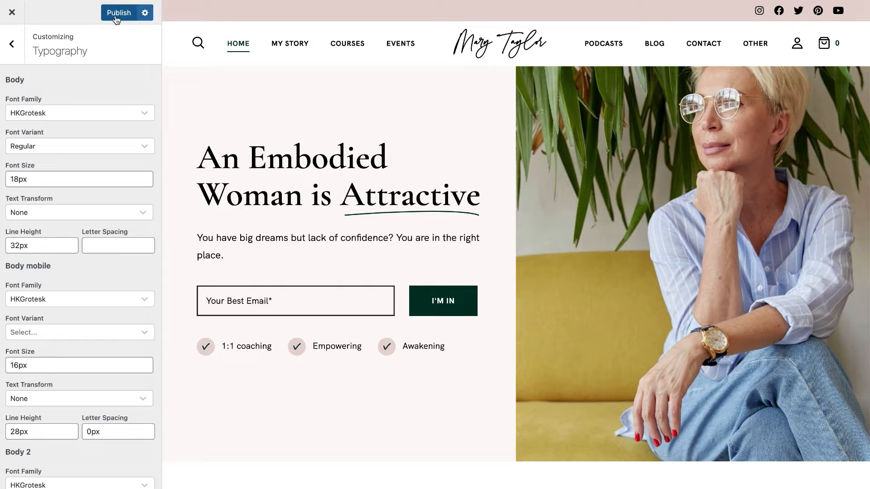
left_click(12, 44)
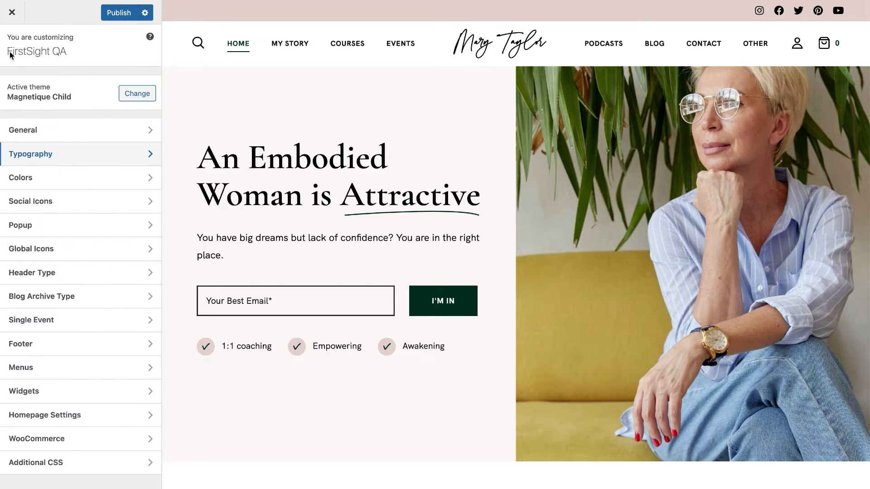
left_click(49, 181)
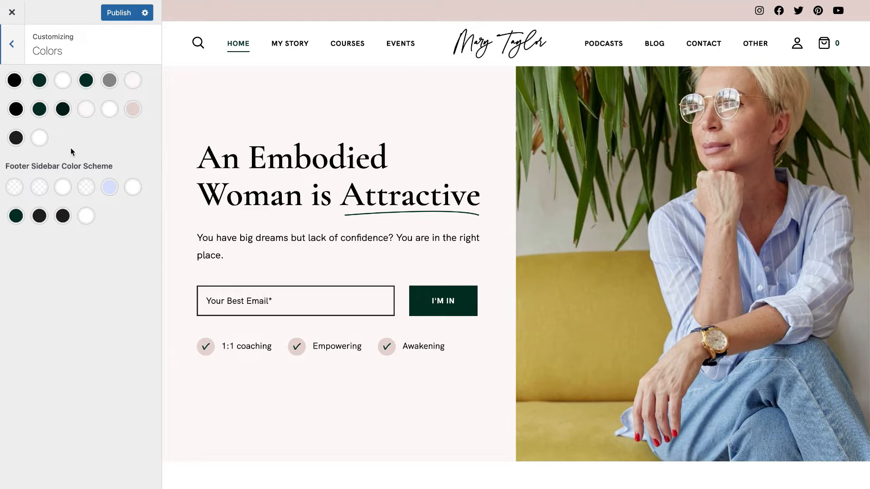
left_click(40, 80)
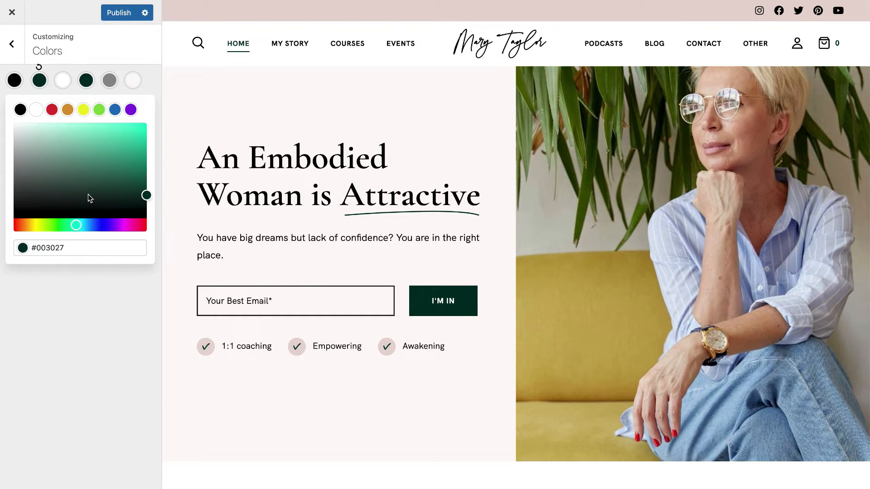
left_click(43, 71)
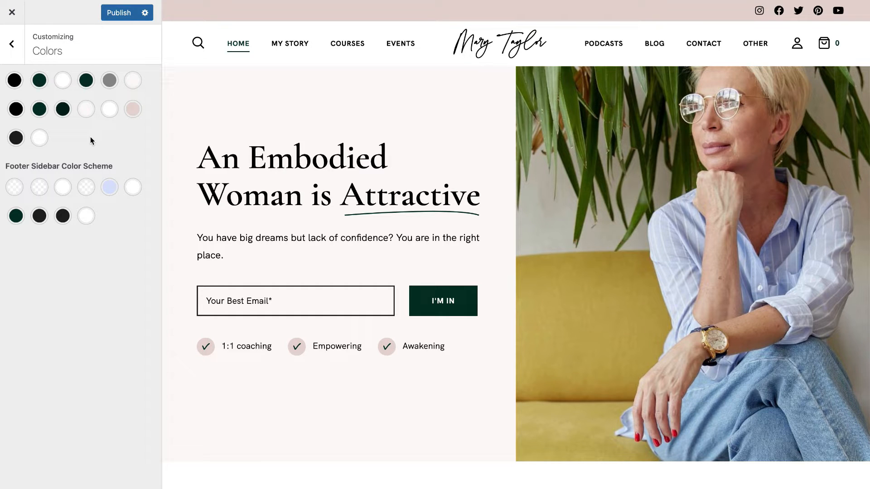
left_click(63, 108)
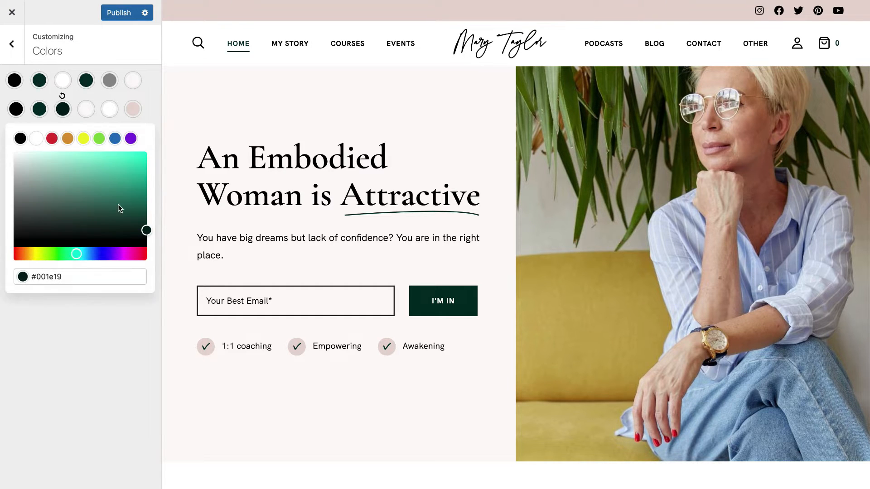
left_click(118, 60)
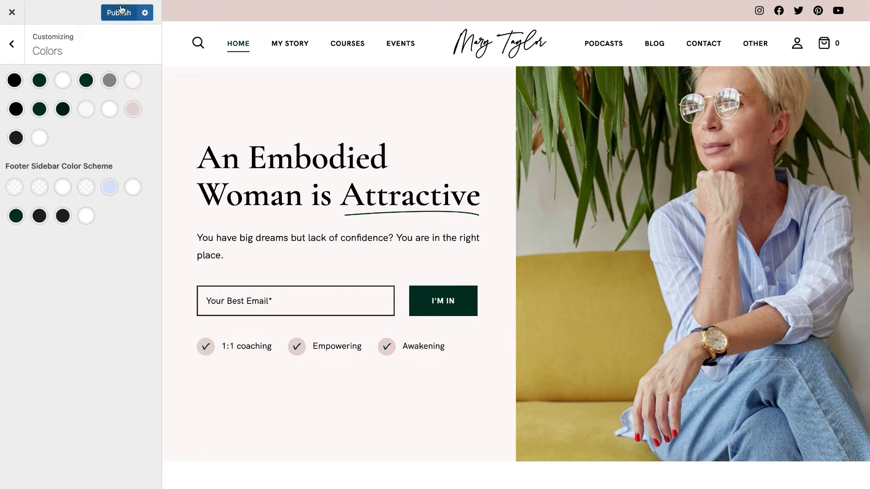
left_click(11, 45)
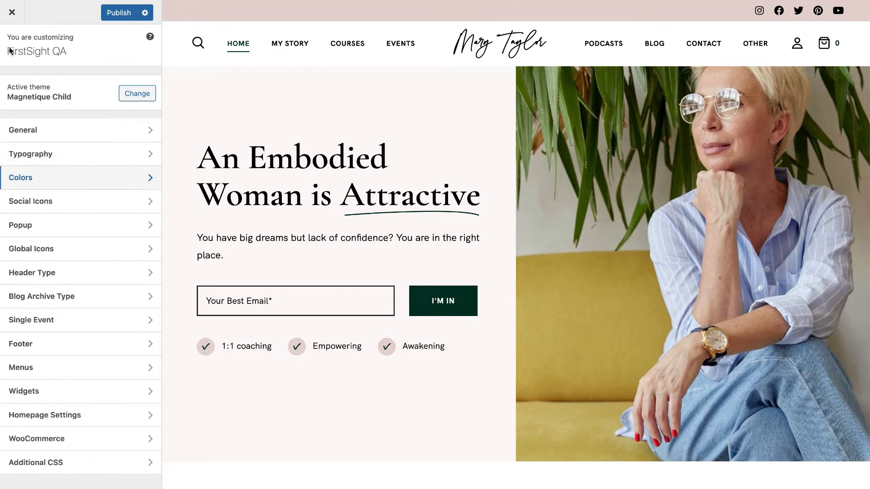
left_click(39, 202)
left_click(77, 102)
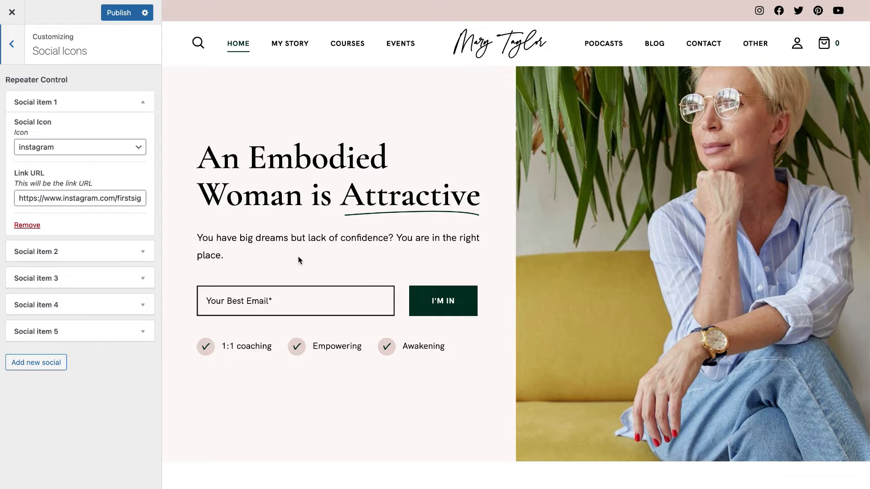
scroll(298, 260, "down", 20)
scroll(298, 260, "down", 10)
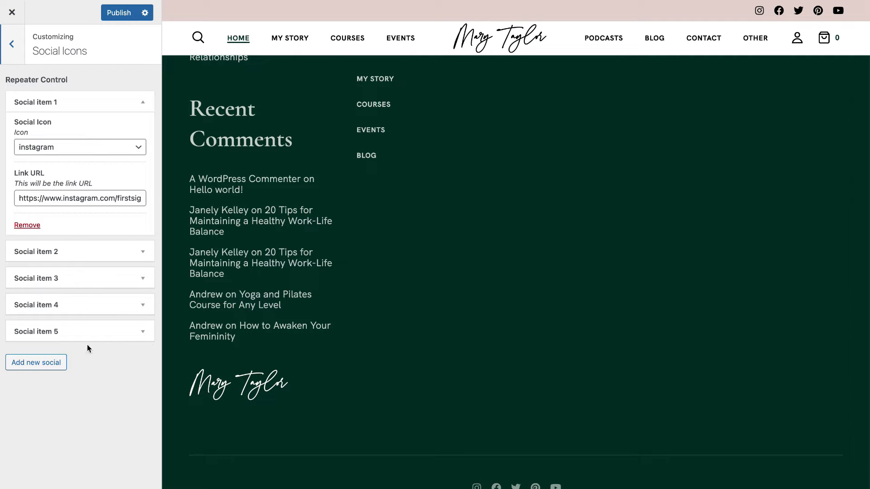
left_click(74, 146)
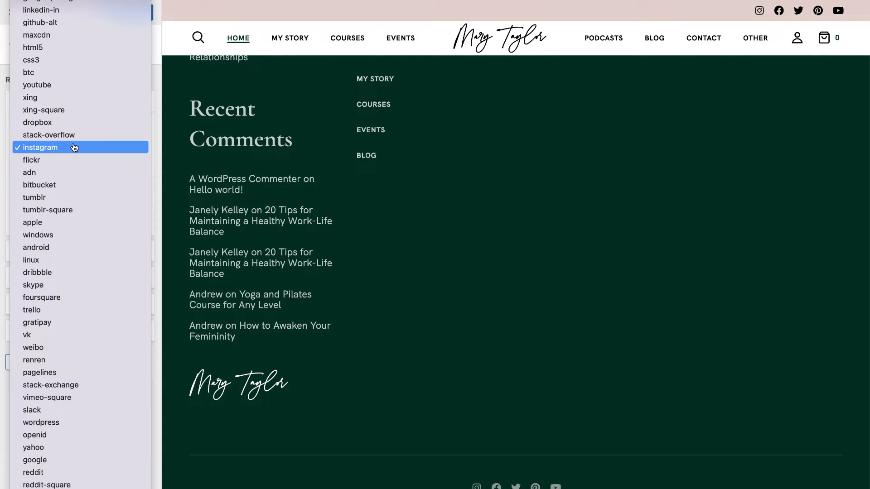
left_click(162, 145)
left_click(99, 199)
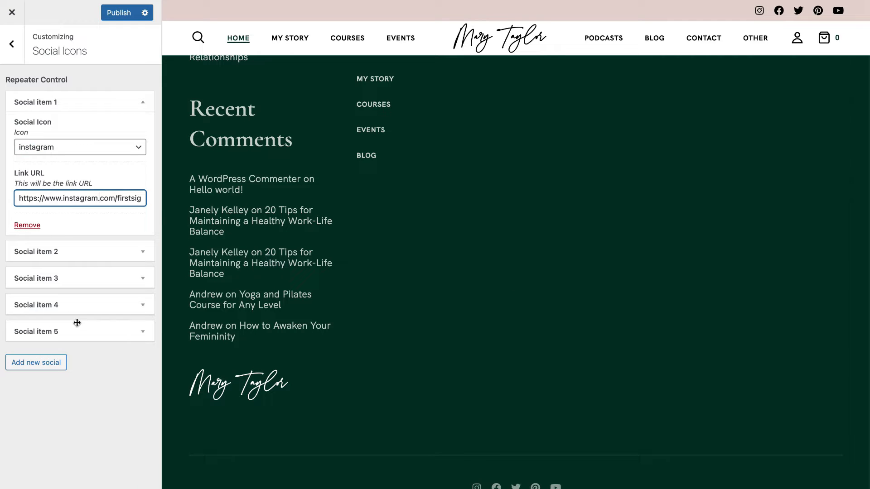
left_click(15, 57)
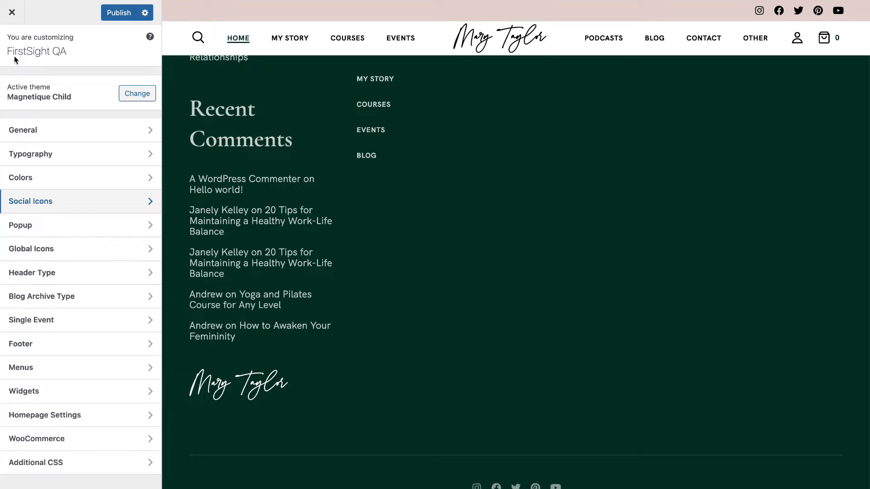
Set the popup background to orange #dd9933, publish, and preview the Join Now popup.
left_click(60, 226)
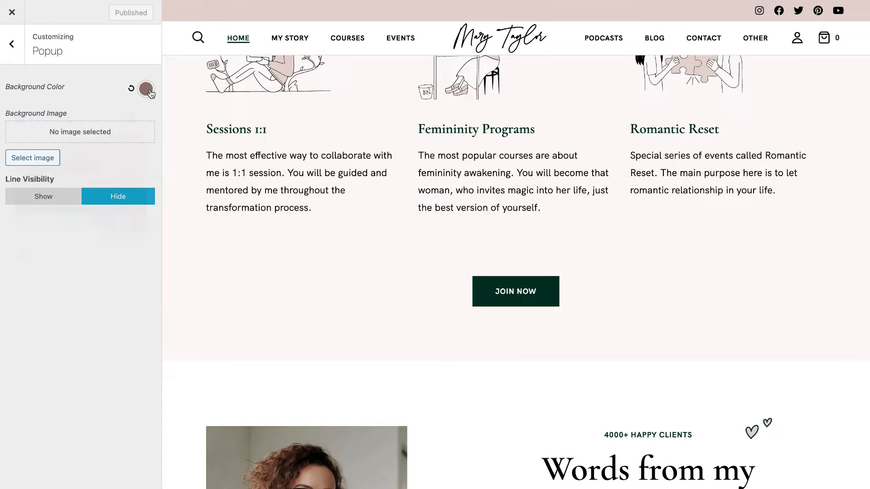
left_click(147, 89)
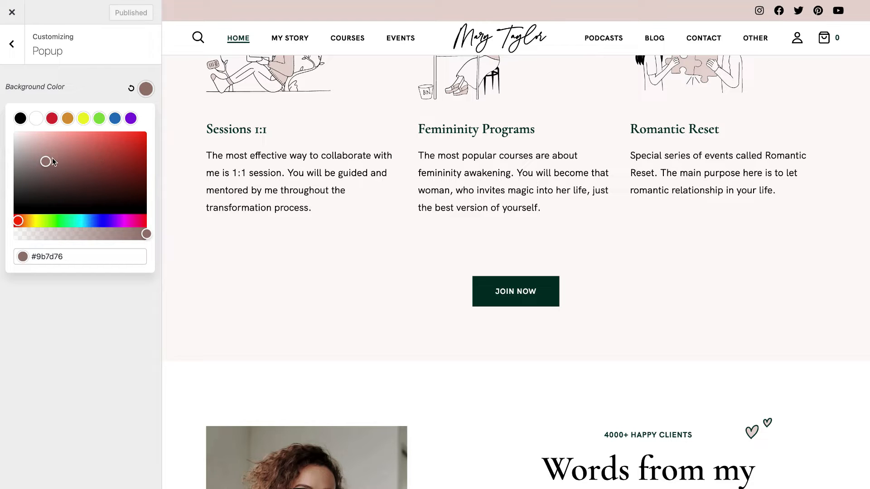
left_click_drag(41, 164, 10, 130)
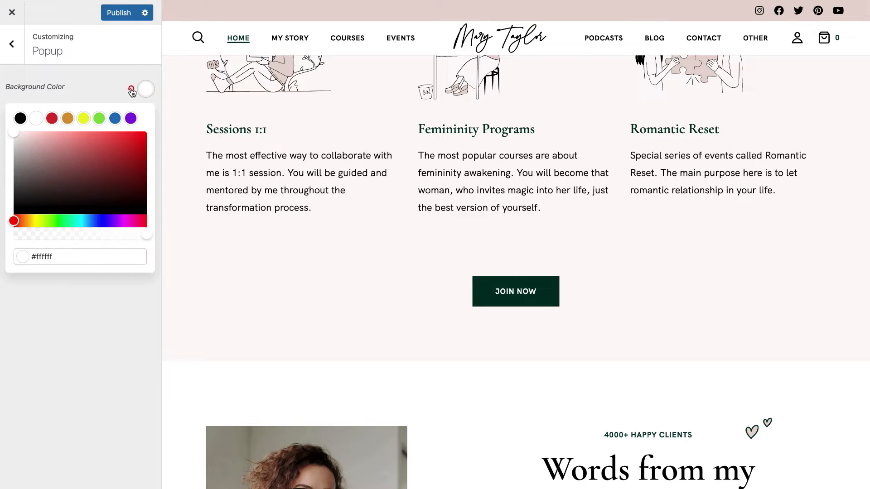
left_click(68, 118)
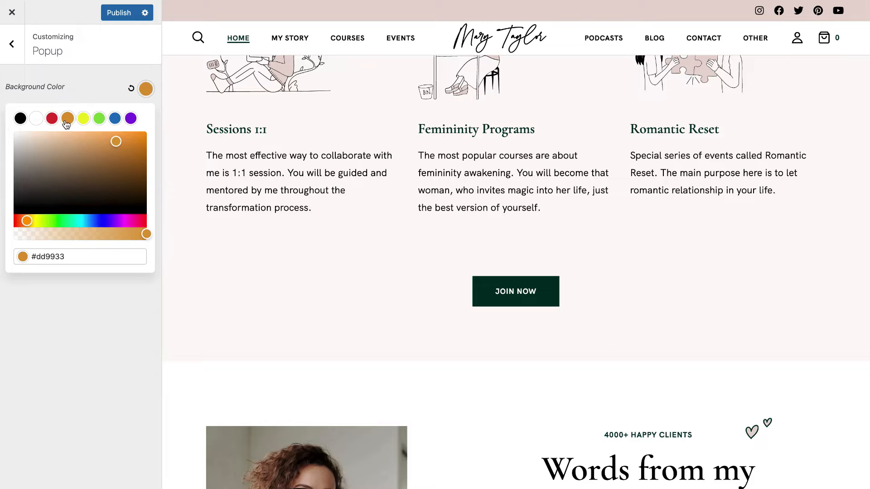
left_click(82, 93)
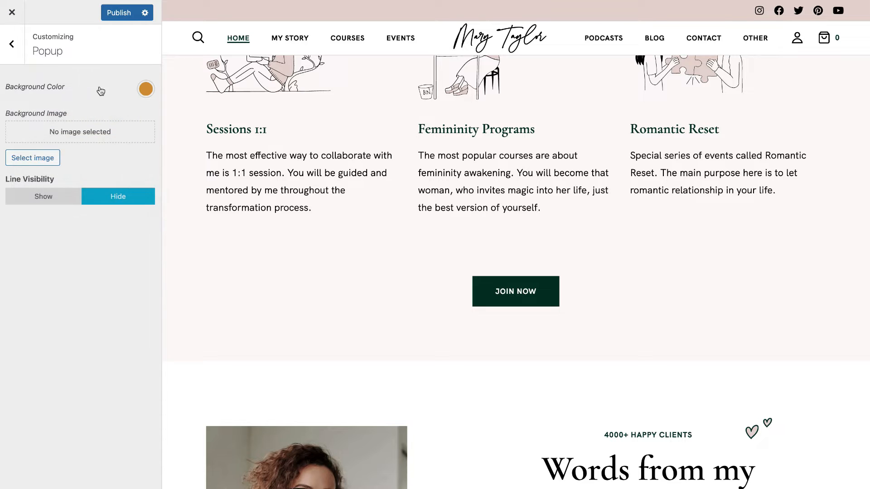
left_click(117, 14)
left_click(506, 300)
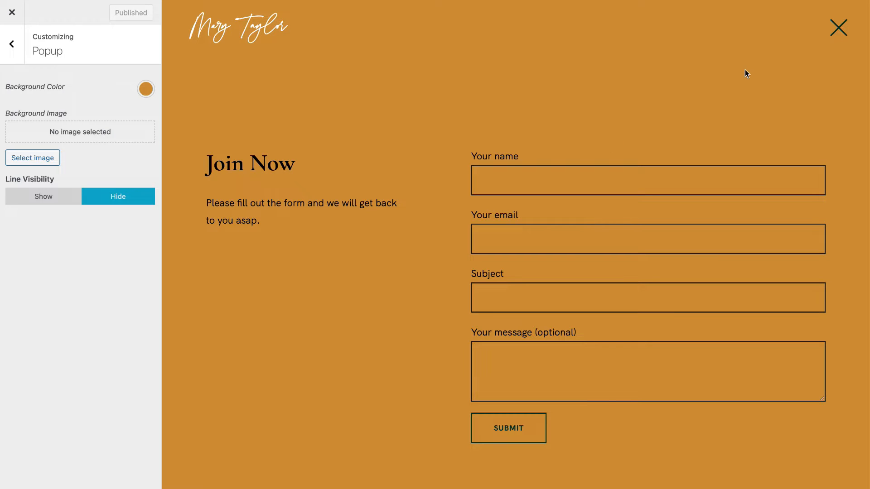
left_click(837, 29)
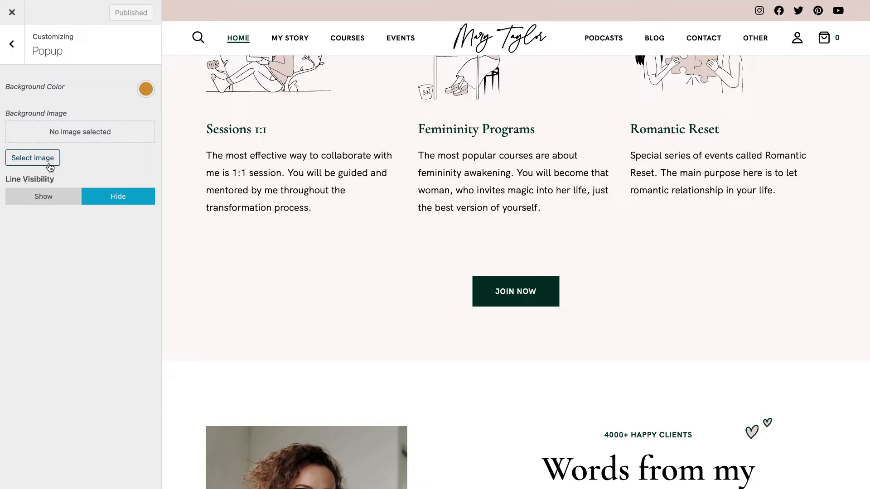
Reset the popup background to white #ffffff and publish again.
left_click(146, 88)
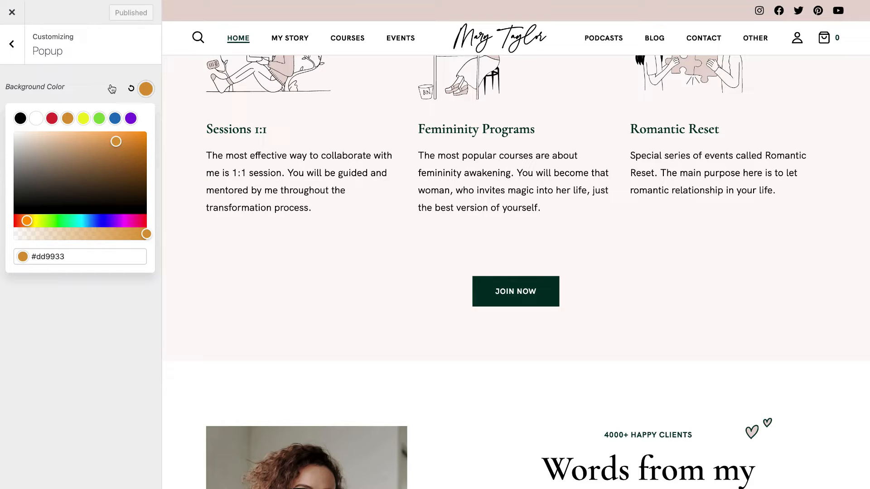
left_click(131, 89)
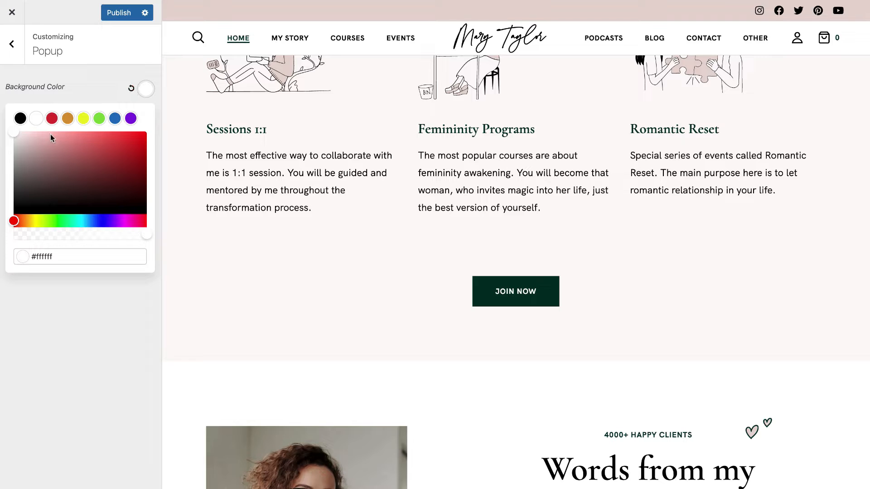
left_click(120, 10)
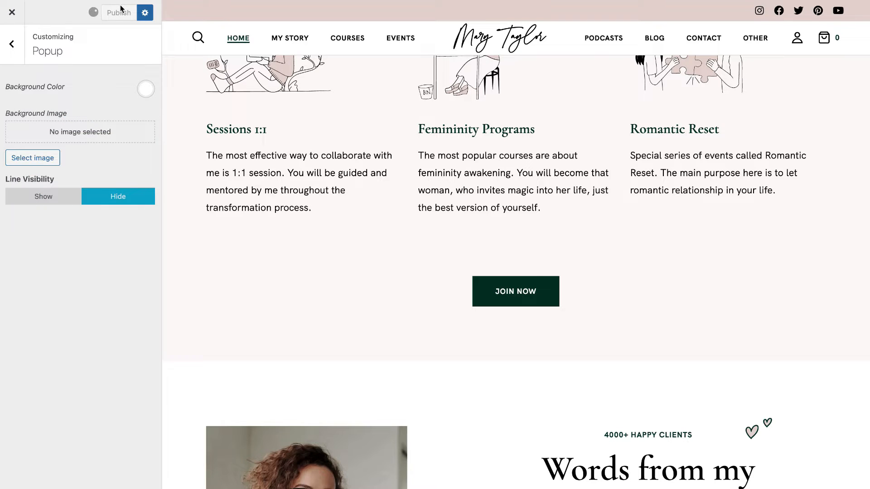
left_click(12, 45)
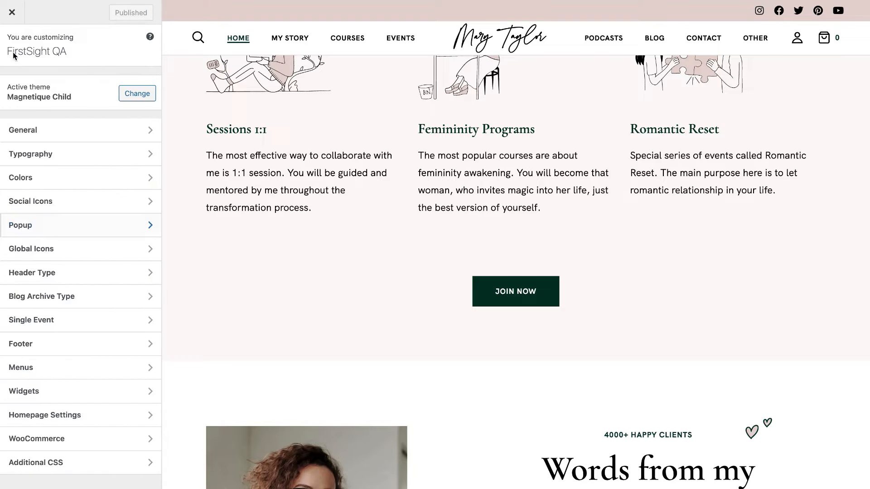
Open Global Icons and browse the Media Library for Shop Cart Empty without choosing an image.
left_click(32, 249)
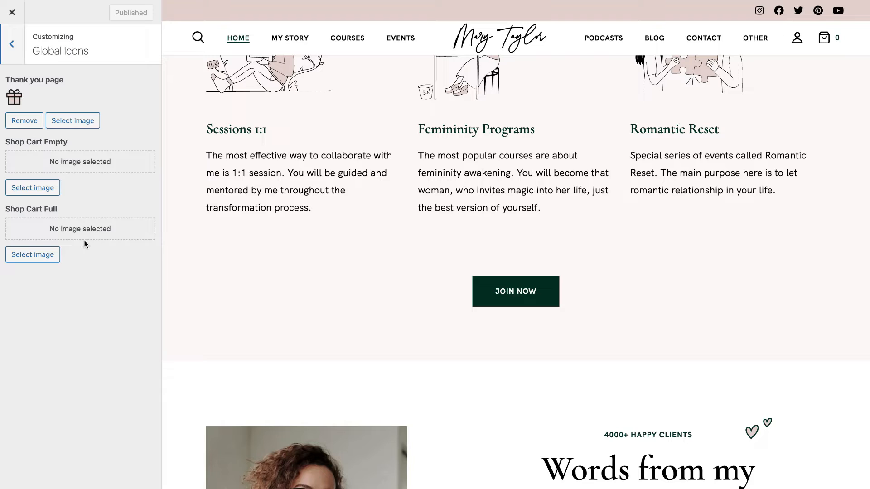
left_click(43, 188)
left_click(92, 52)
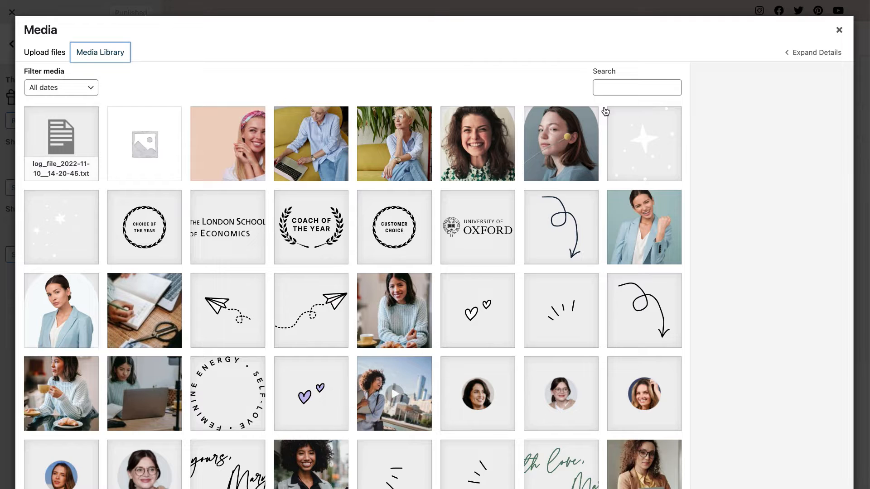
left_click(838, 30)
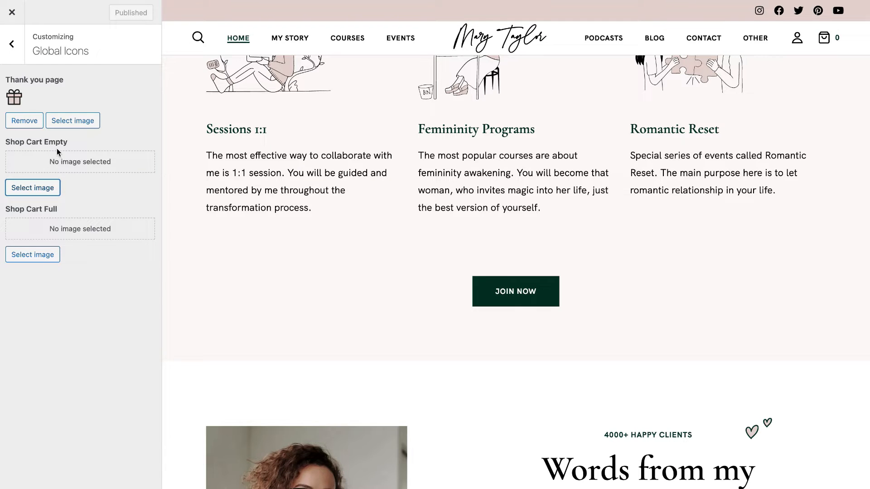
Try the Second and Third header layouts in Header Type, then settle on First.
left_click(16, 53)
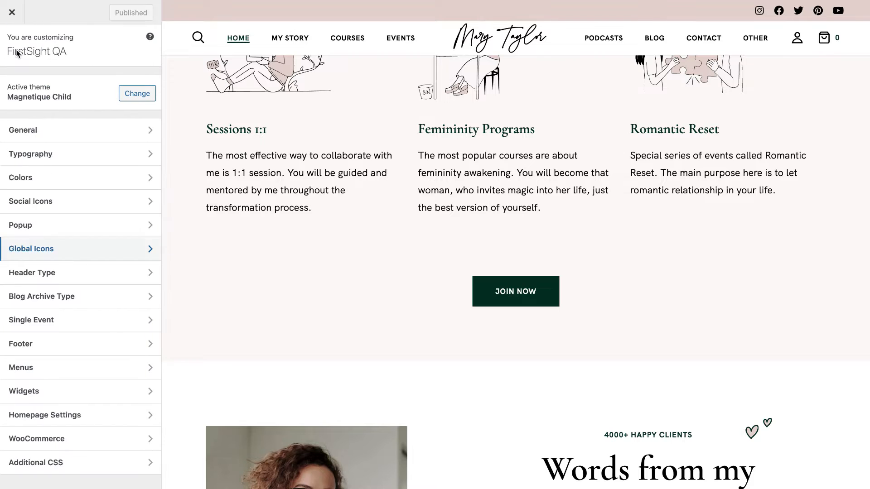
left_click(60, 273)
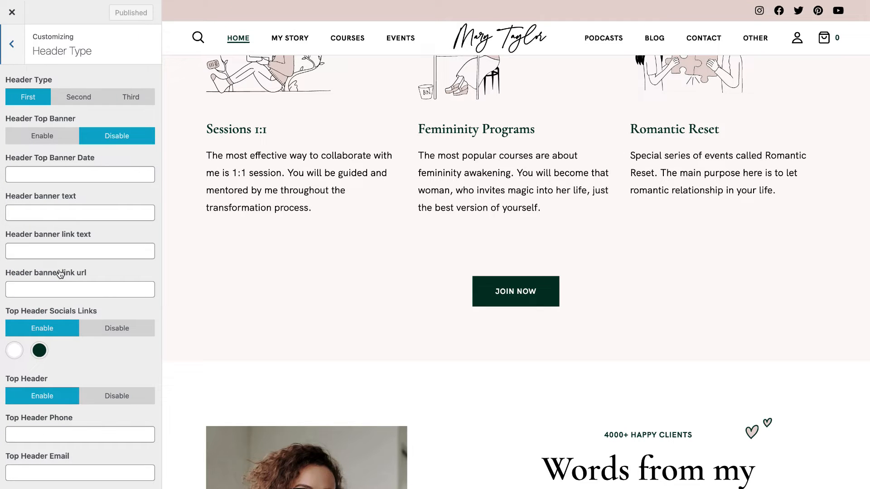
scroll(360, 170, "up", 15)
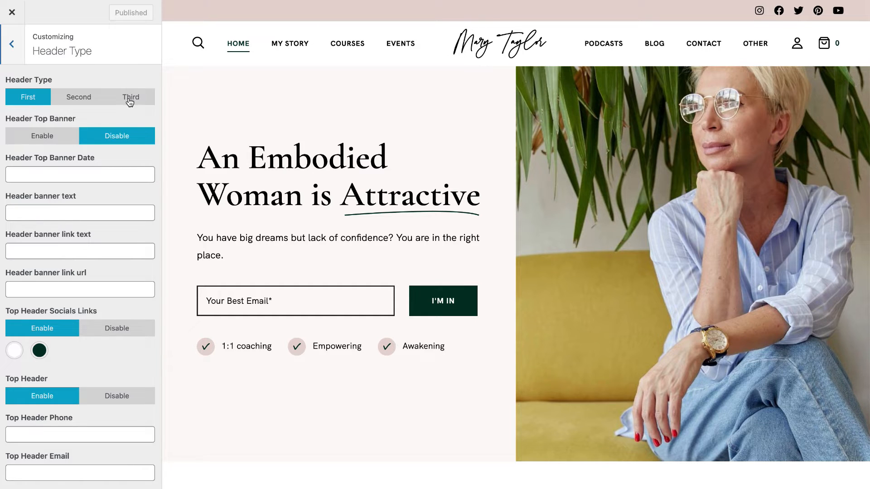
left_click(69, 101)
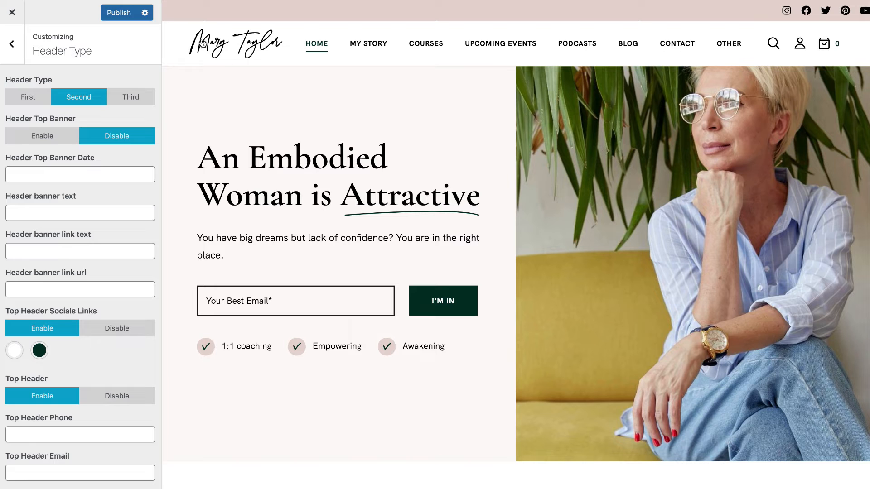
left_click(139, 97)
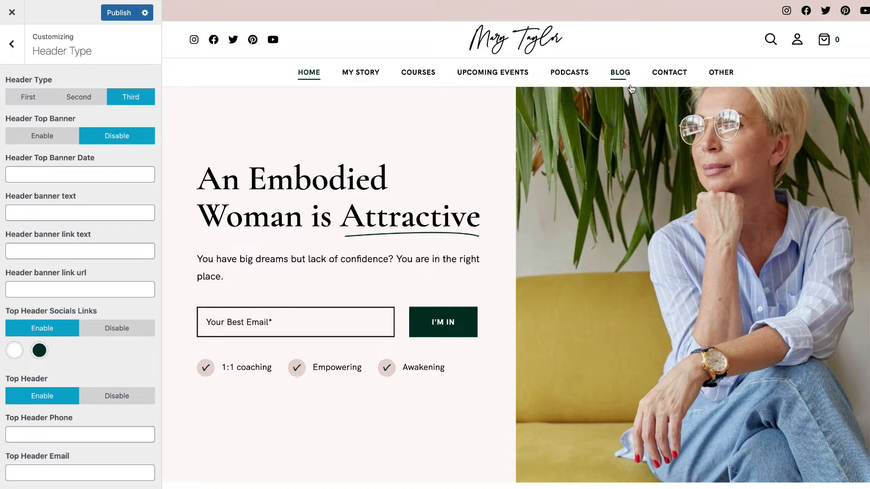
mouse_move(730, 81)
left_click(82, 98)
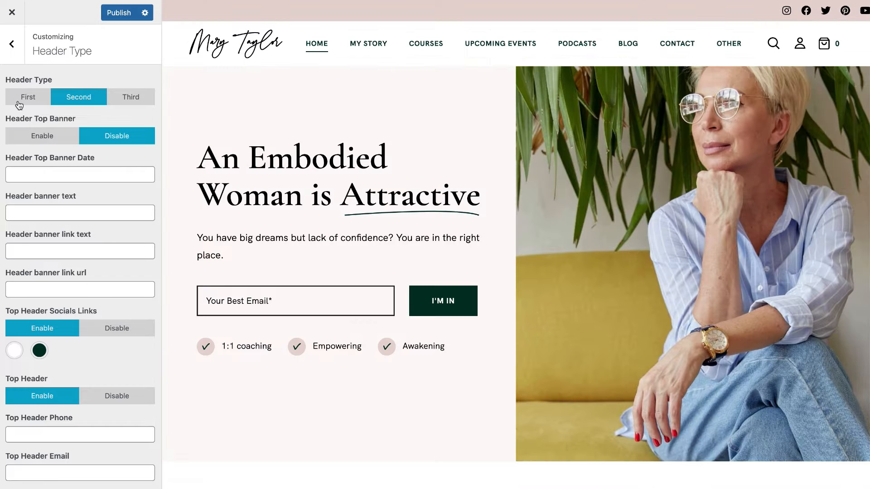
left_click(19, 104)
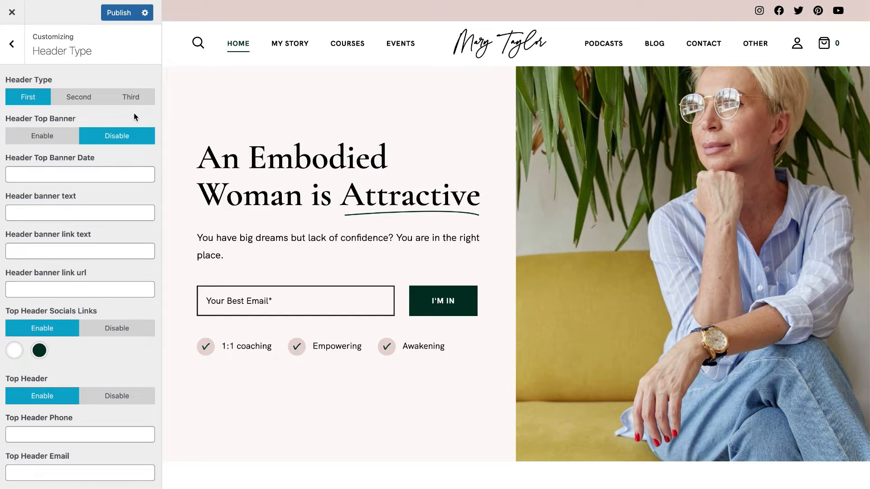
scroll(100, 218, "down", 5)
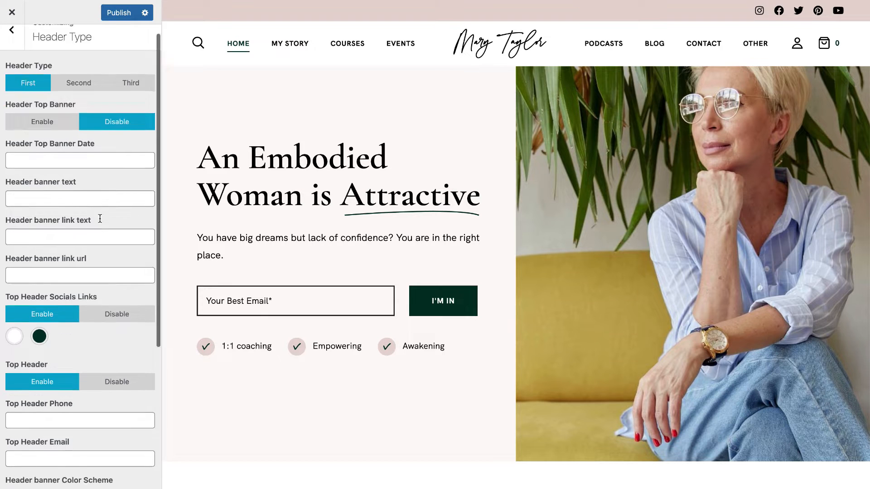
scroll(101, 218, "up", 3)
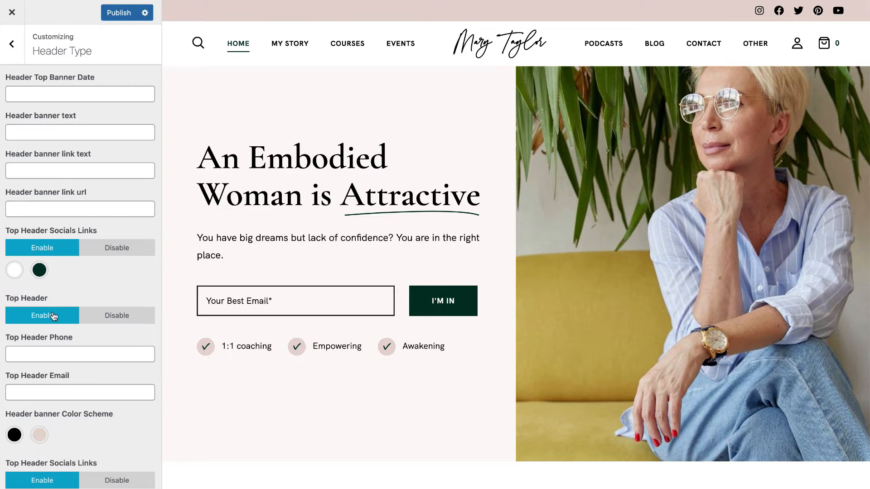
scroll(96, 283, "up", 2)
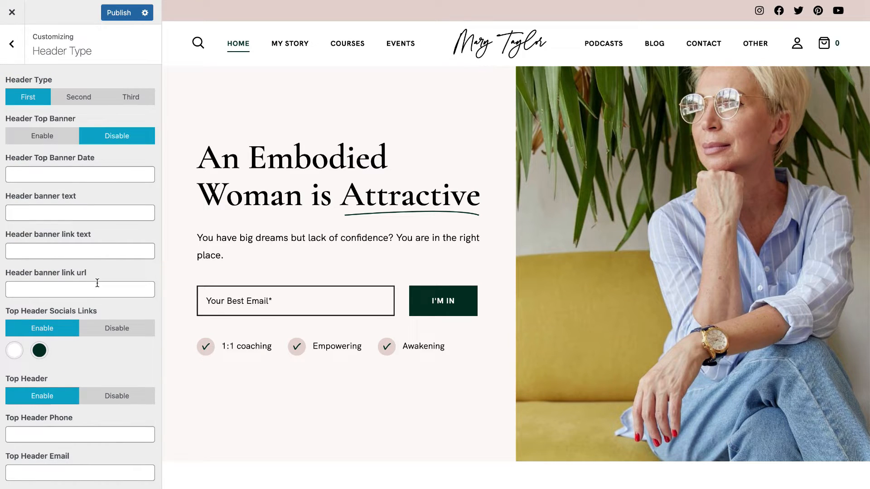
Enable the top banner with date 18 Nov 2022, text 'Offer Text', link 'View' to '#'.
left_click(56, 139)
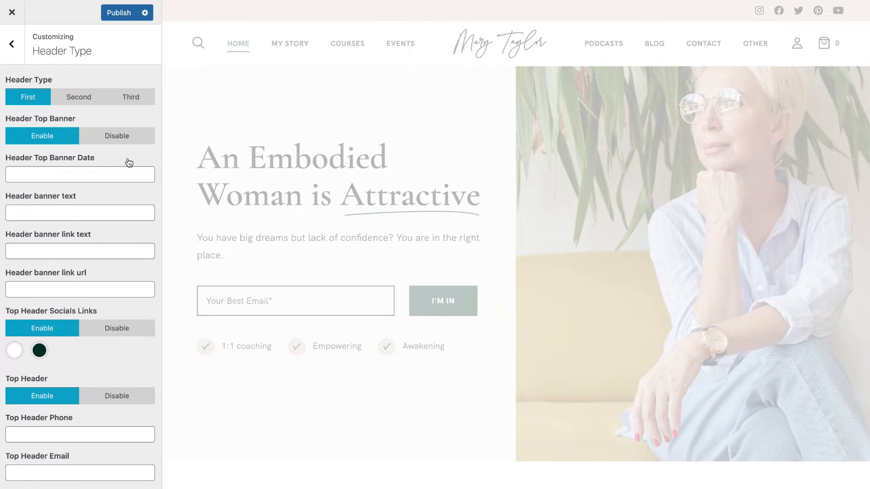
left_click(128, 174)
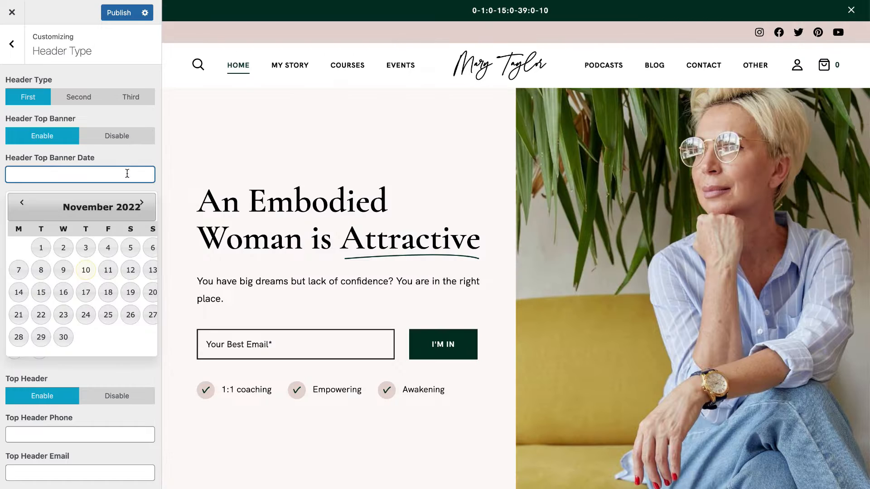
left_click(110, 293)
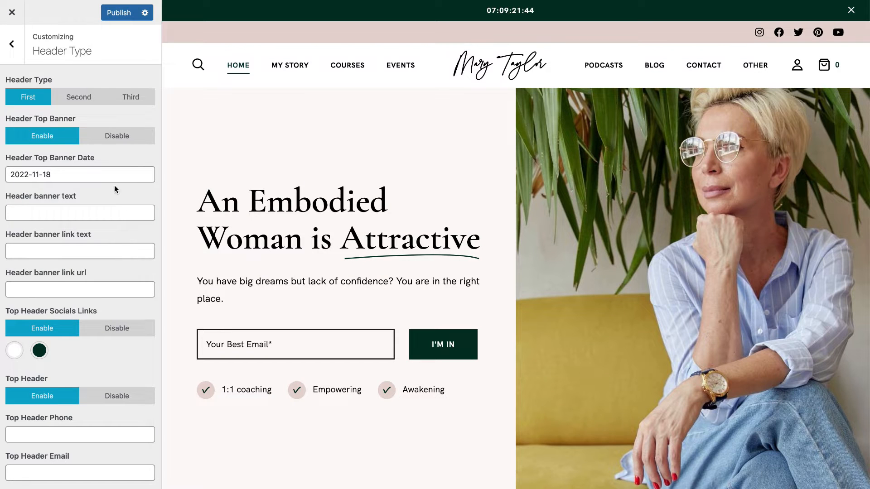
left_click(103, 209)
type("Offer Text")
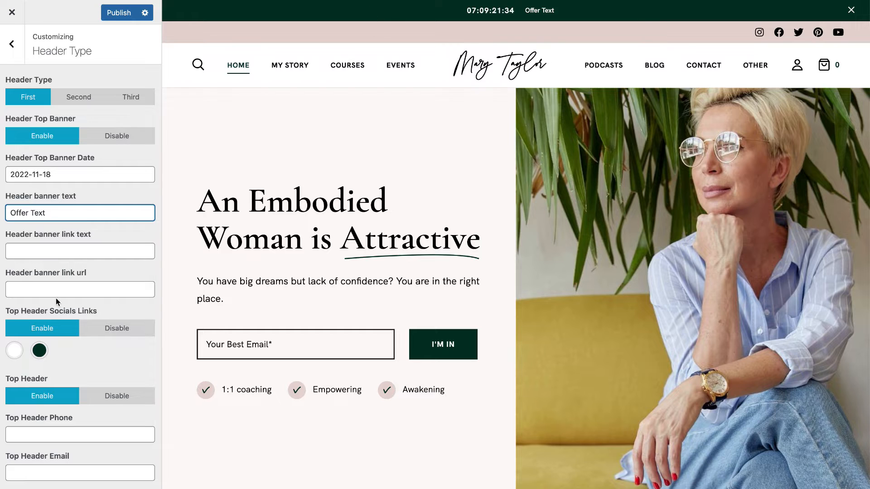
left_click(61, 252)
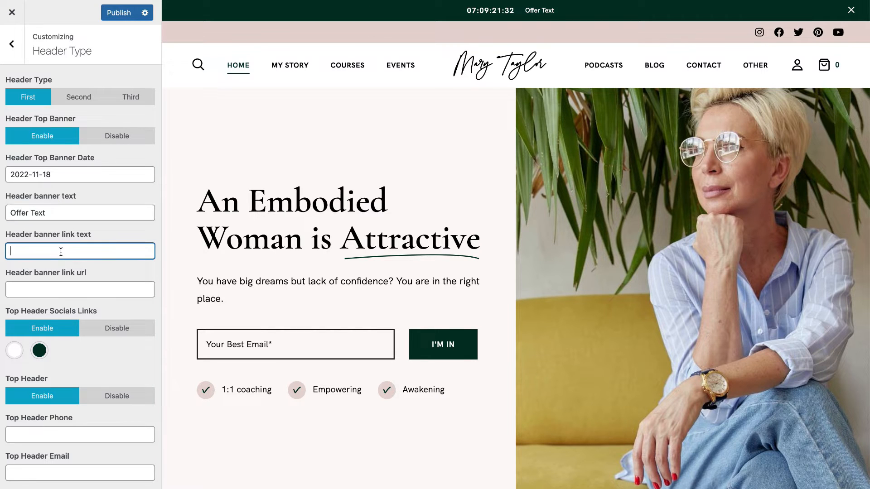
type("View")
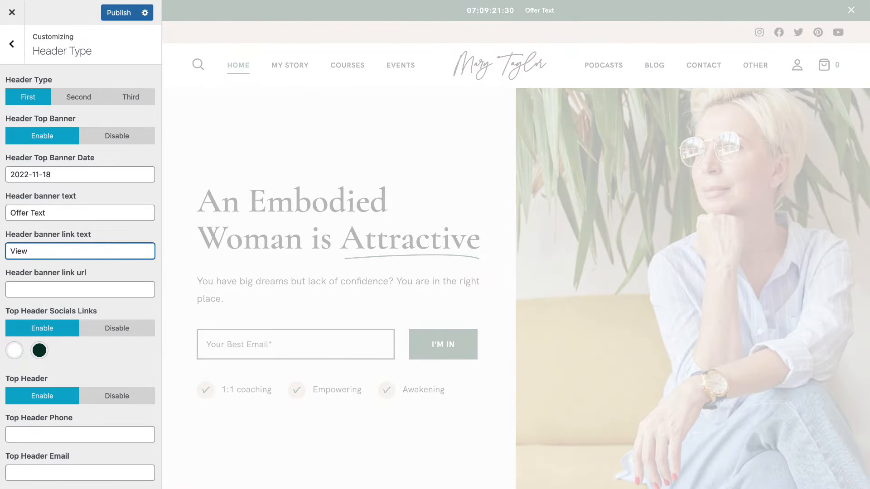
left_click(74, 288)
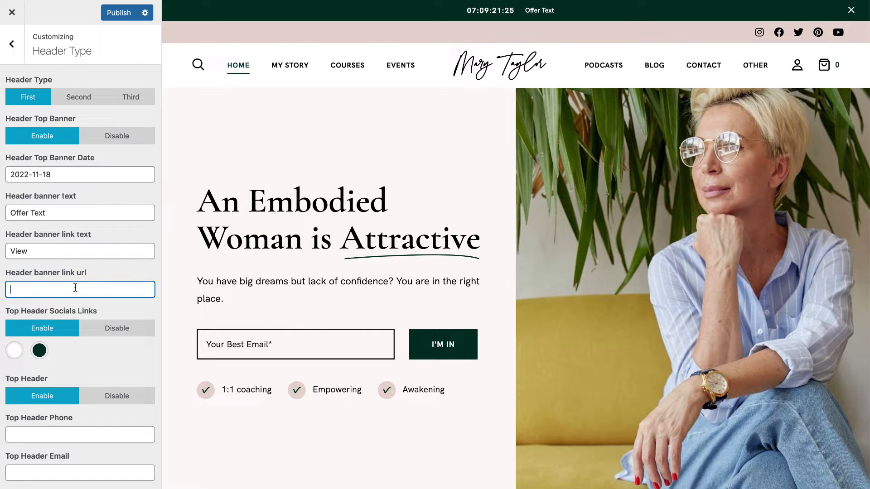
type("#")
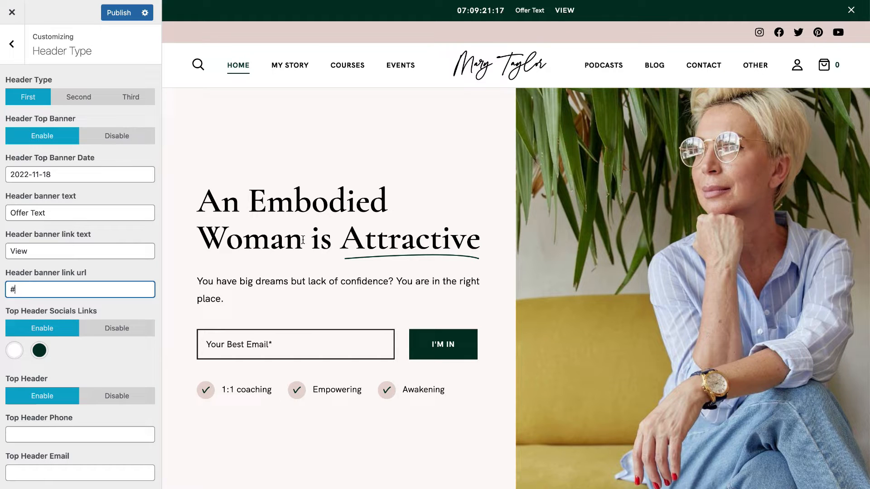
left_click_drag(58, 294, 1, 285)
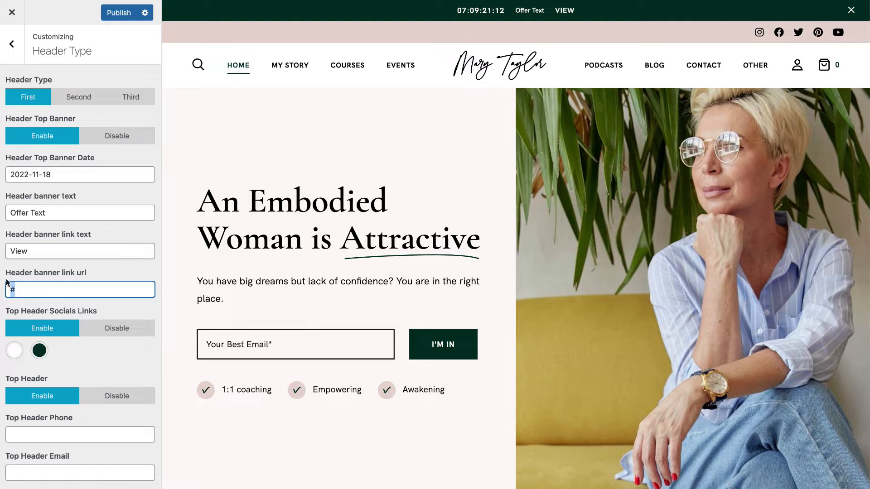
Try red for the social icons, then restore their original dark green colour.
left_click(39, 351)
left_click(52, 379)
scroll(129, 381, "down", 2)
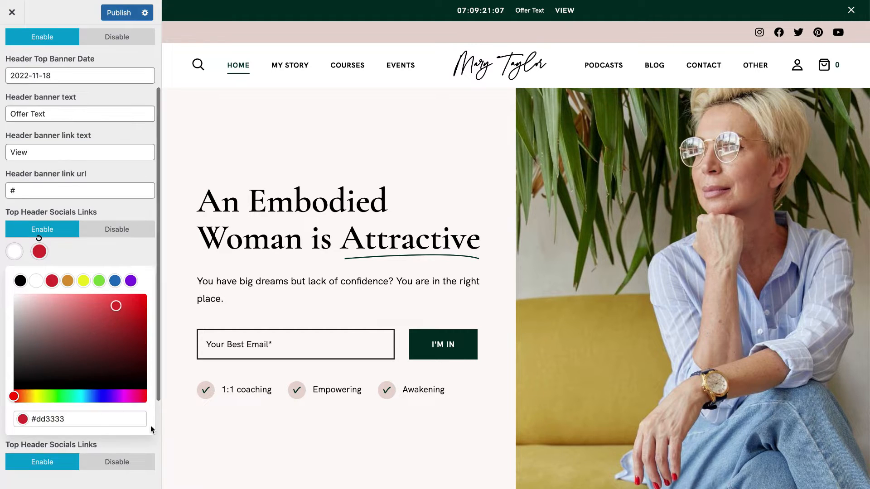
left_click(136, 246)
scroll(119, 274, "up", 2)
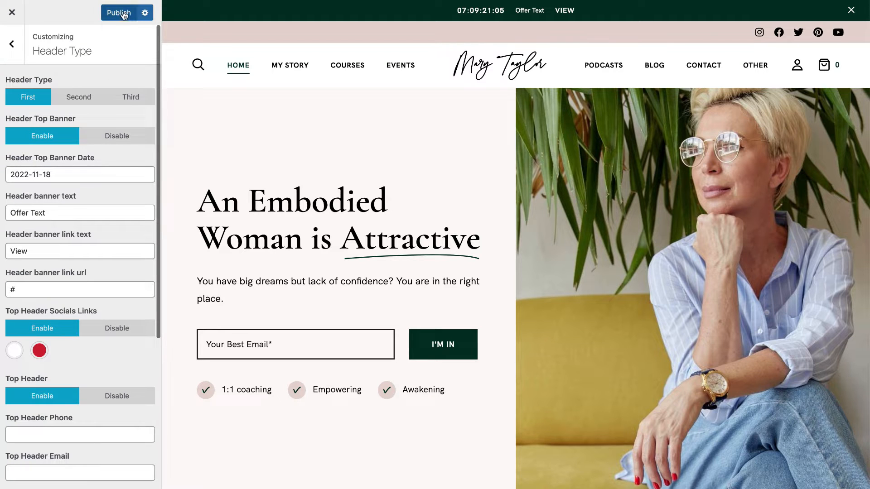
left_click(39, 350)
left_click(39, 338)
left_click(98, 354)
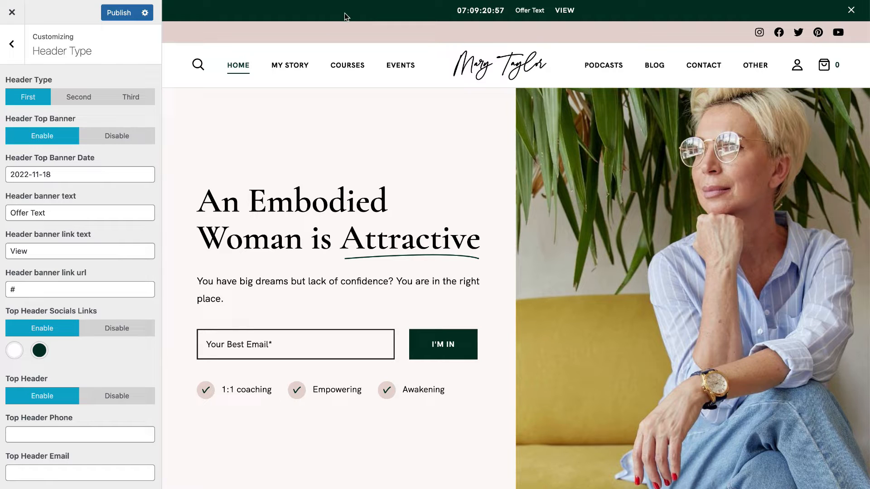
Fill the Top Header Phone and Email fields, publish, and close the header settings.
scroll(66, 374, "down", 5)
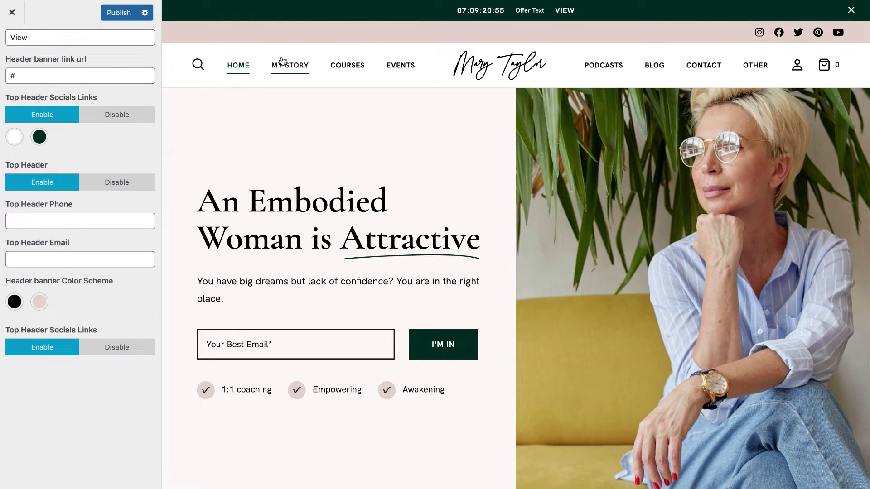
left_click(90, 224)
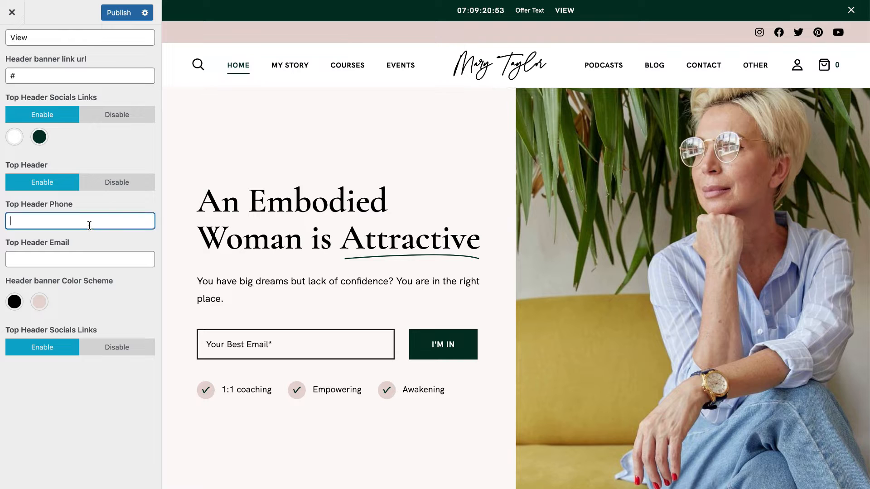
type("5555555")
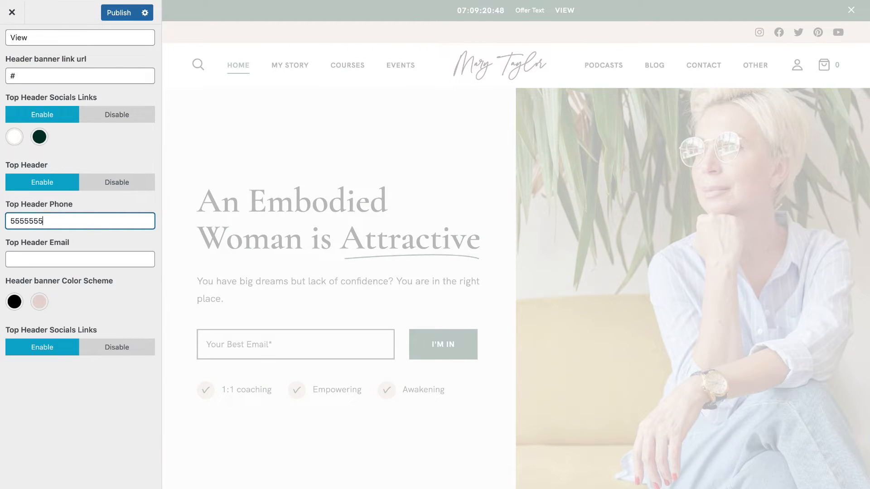
left_click(60, 262)
type("test@gmail.com")
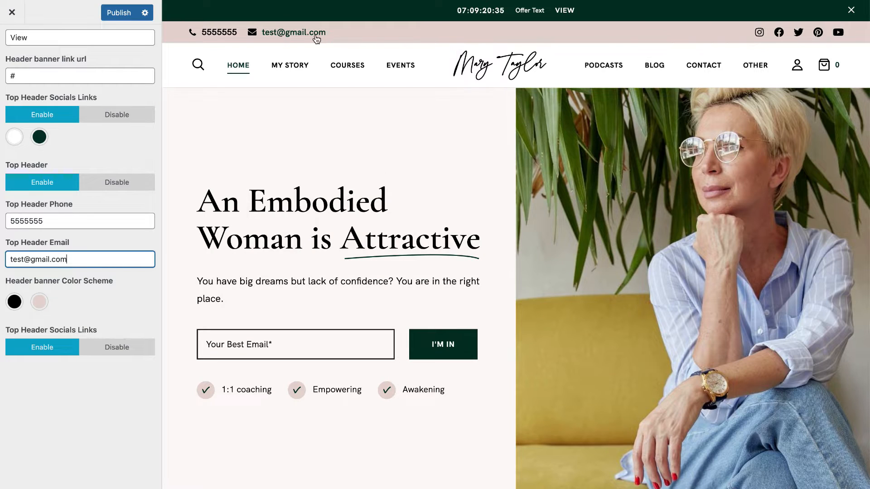
left_click(116, 12)
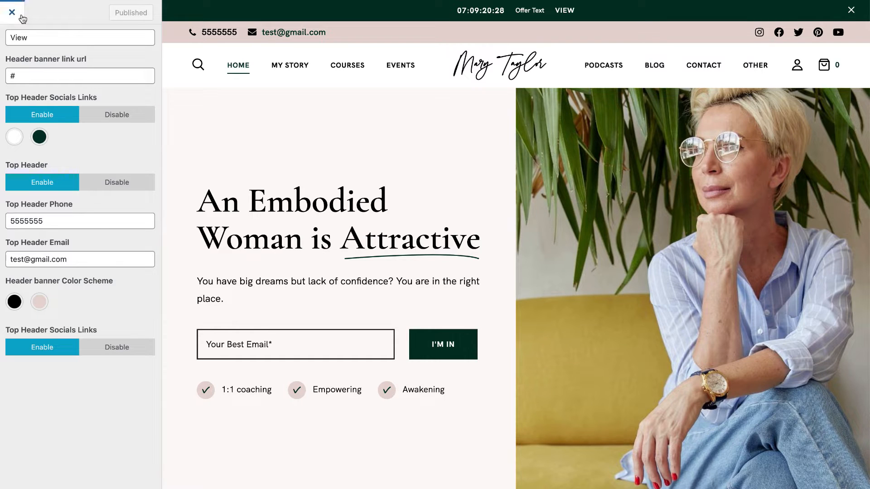
left_click(12, 13)
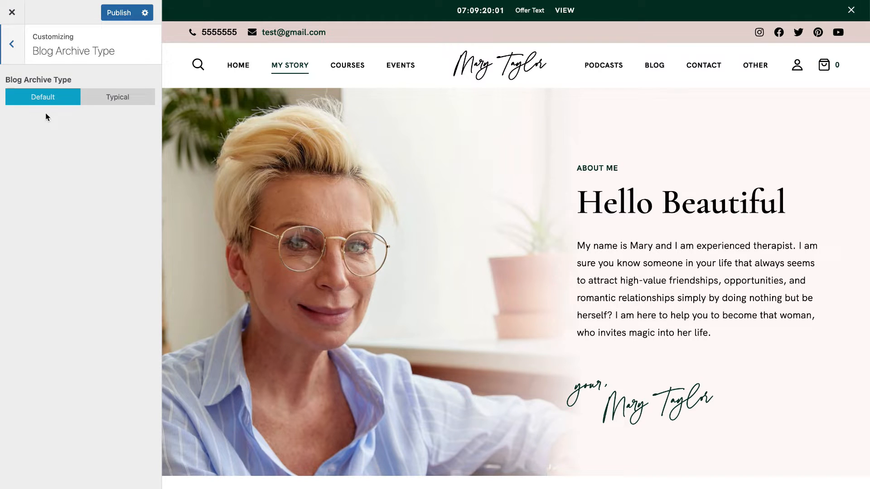
Open the blog page in the Customizer preview and scroll through it.
mouse_move(768, 67)
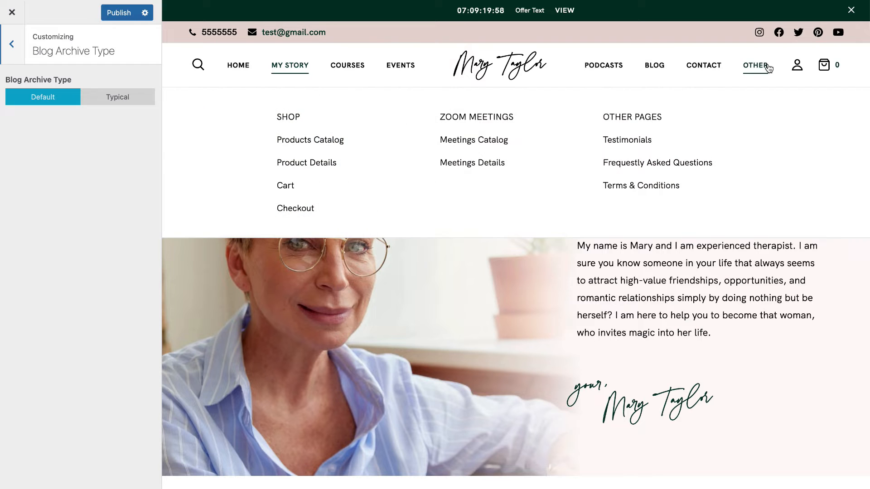
left_click(655, 74)
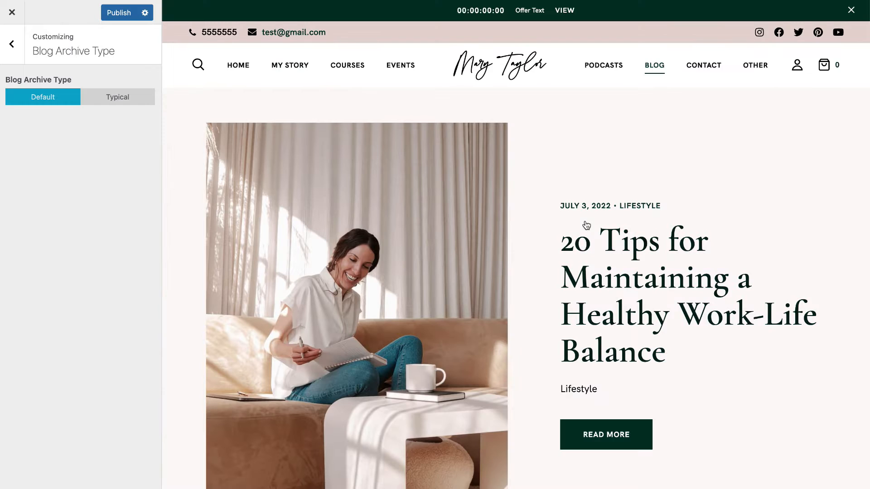
scroll(587, 225, "down", 11)
scroll(587, 226, "up", 11)
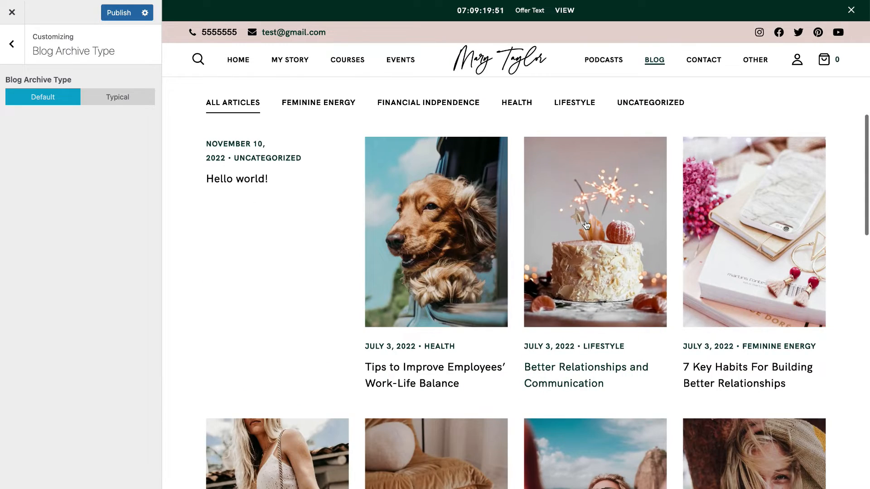
scroll(586, 226, "down", 3)
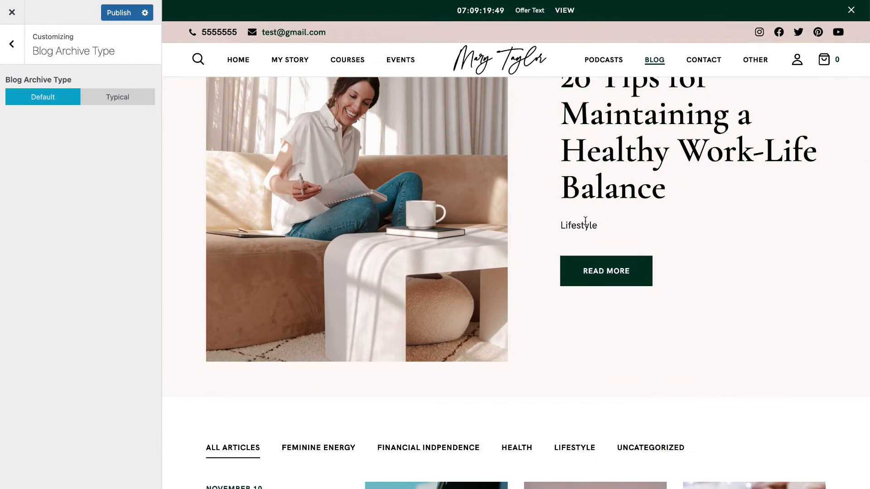
scroll(585, 221, "up", 3)
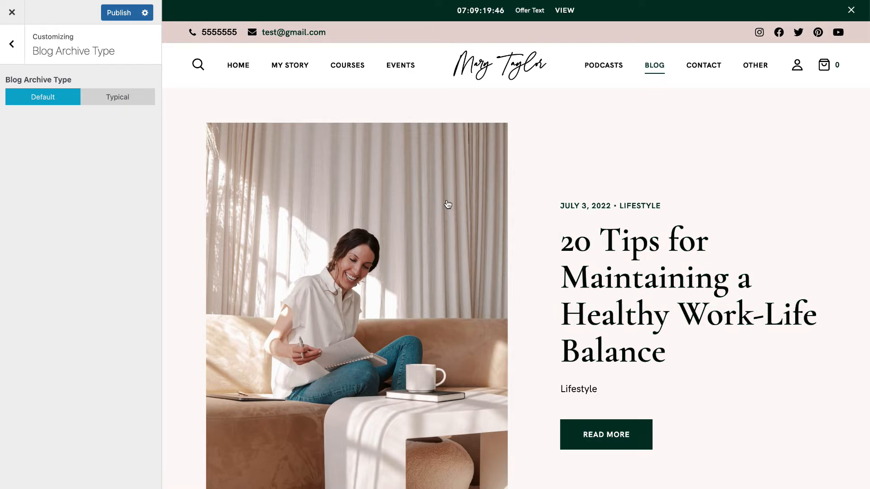
scroll(508, 295, "down", 9)
scroll(509, 297, "down", 12)
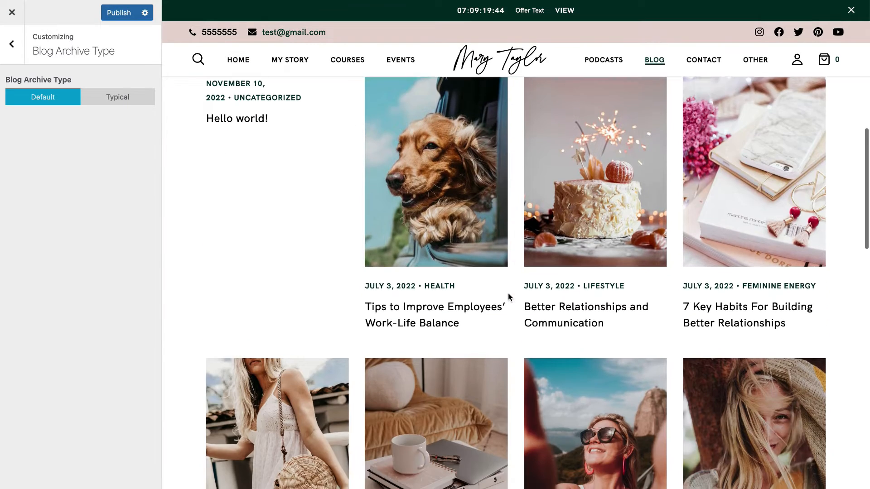
scroll(509, 297, "up", 10)
scroll(509, 297, "up", 3)
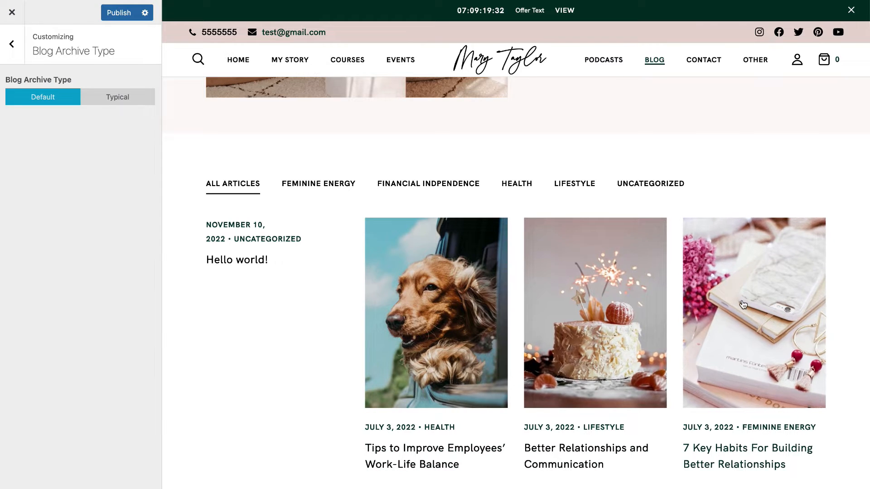
scroll(632, 304, "up", 10)
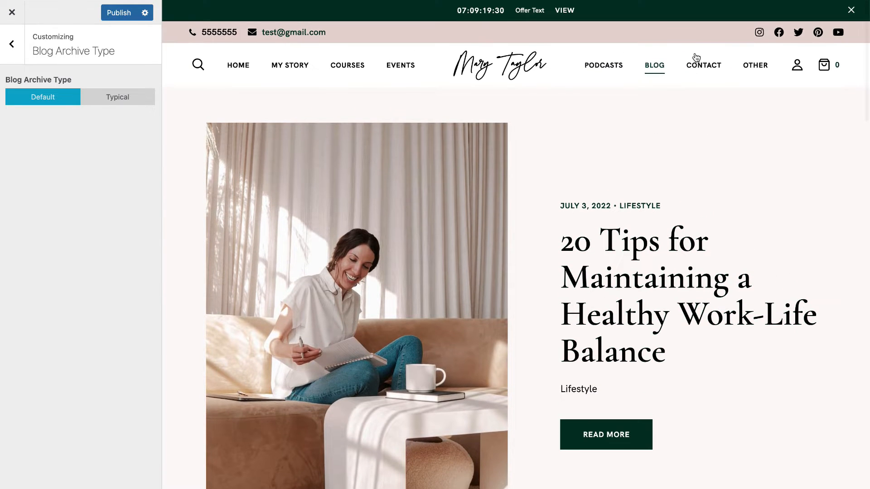
Switch the preview to Blog v2 Catalog List, then close the Customizer.
mouse_move(659, 68)
left_click(670, 129)
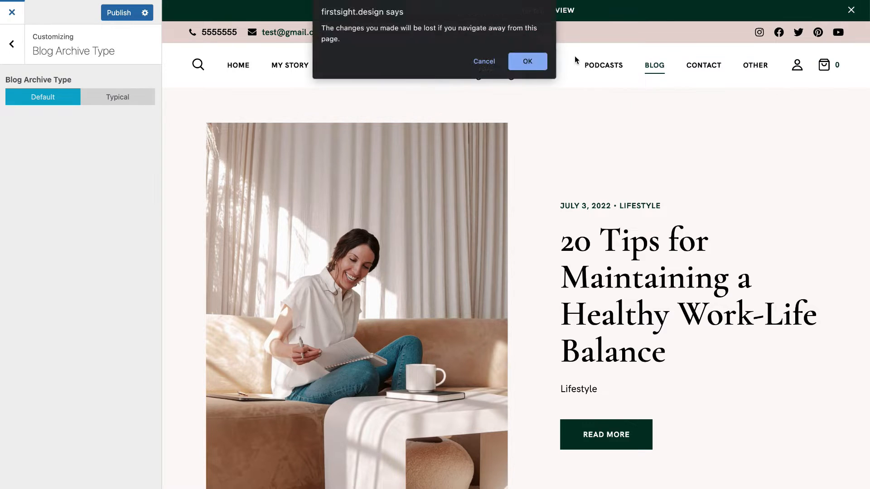
left_click(528, 60)
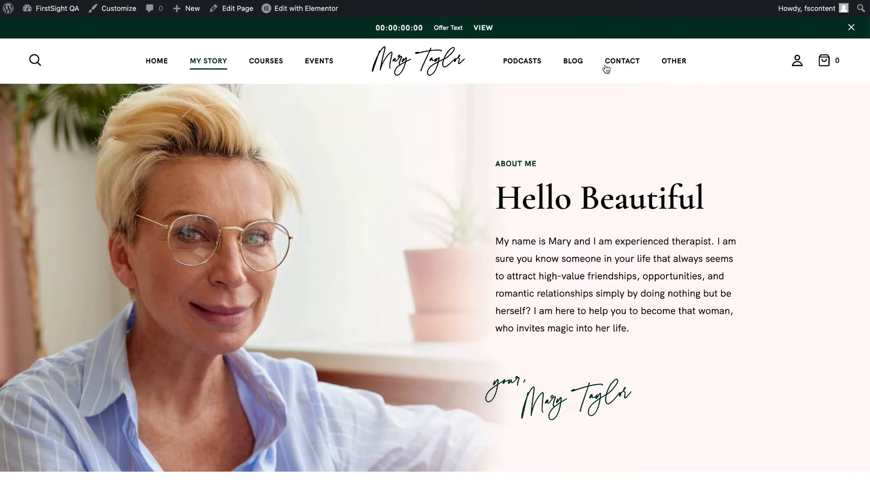
Browse the Blog v2 Catalog List page, then switch to Blog v1 Catalog Grid.
mouse_move(584, 68)
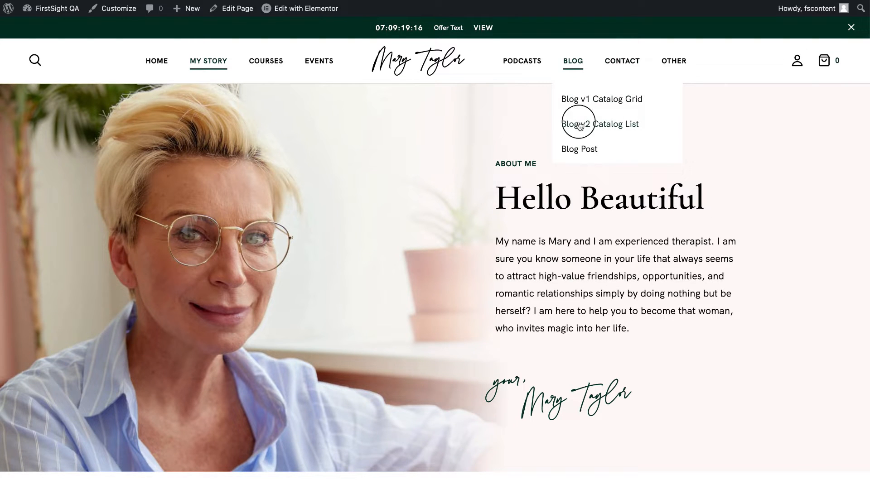
left_click(579, 125)
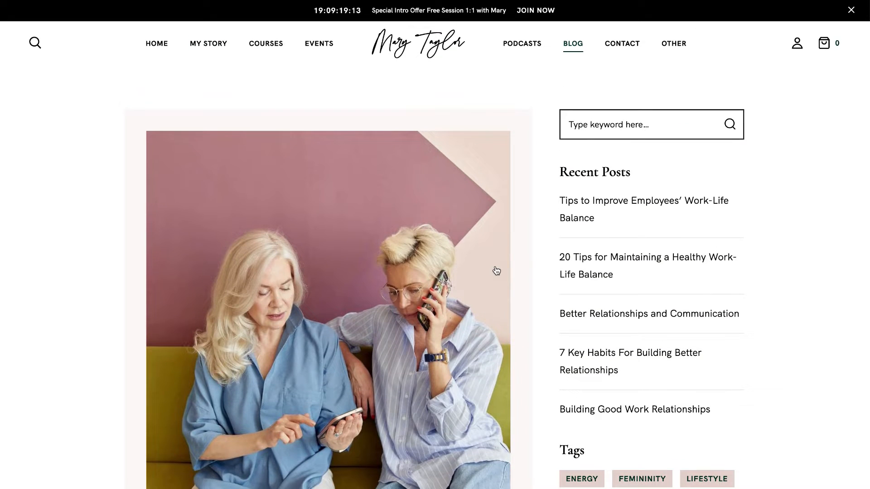
scroll(588, 277, "down", 3)
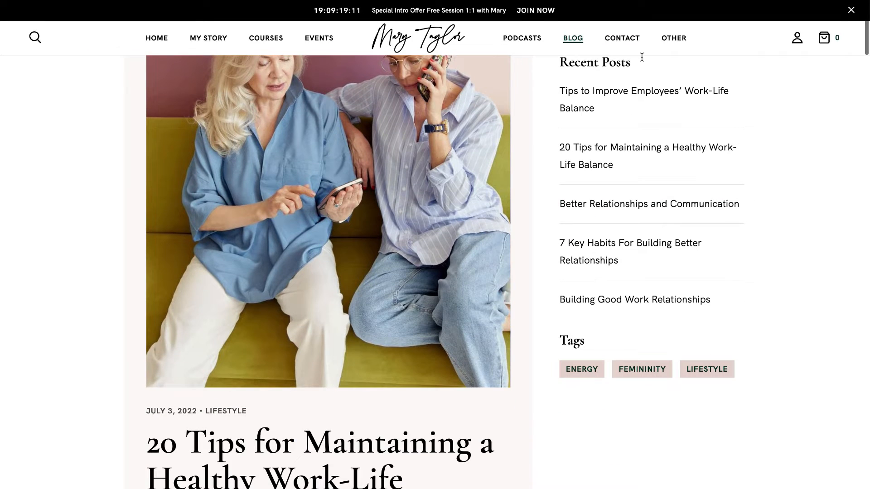
scroll(607, 265, "up", 3)
scroll(606, 266, "down", 20)
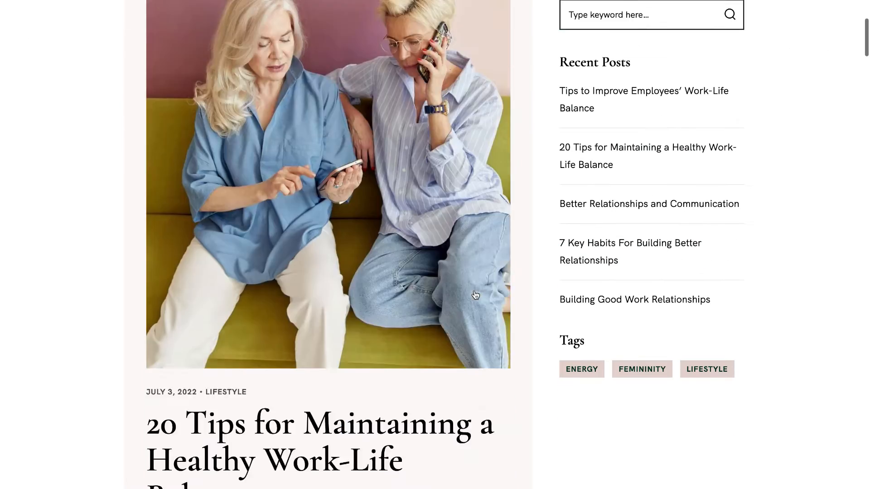
scroll(475, 296, "down", 20)
scroll(475, 296, "up", 20)
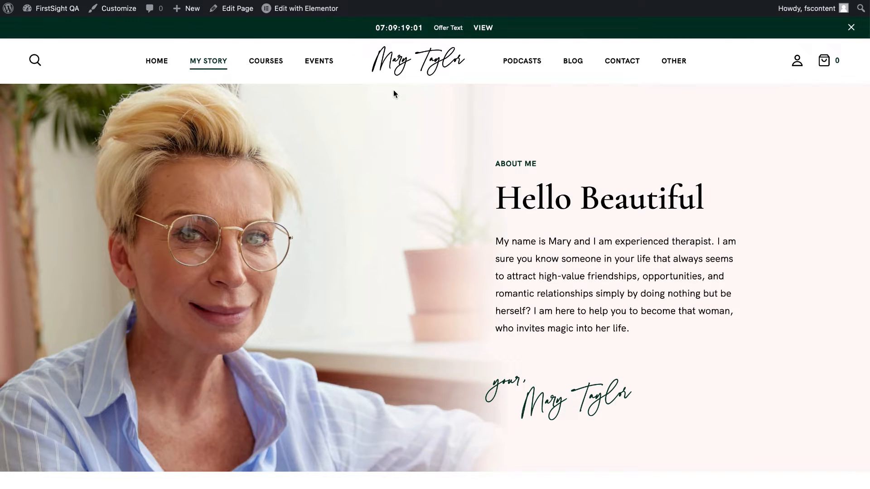
mouse_move(572, 81)
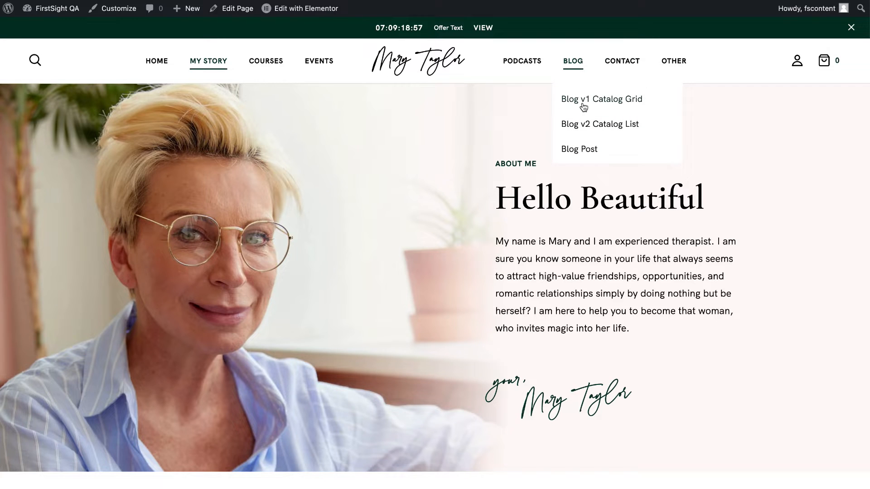
left_click(583, 106)
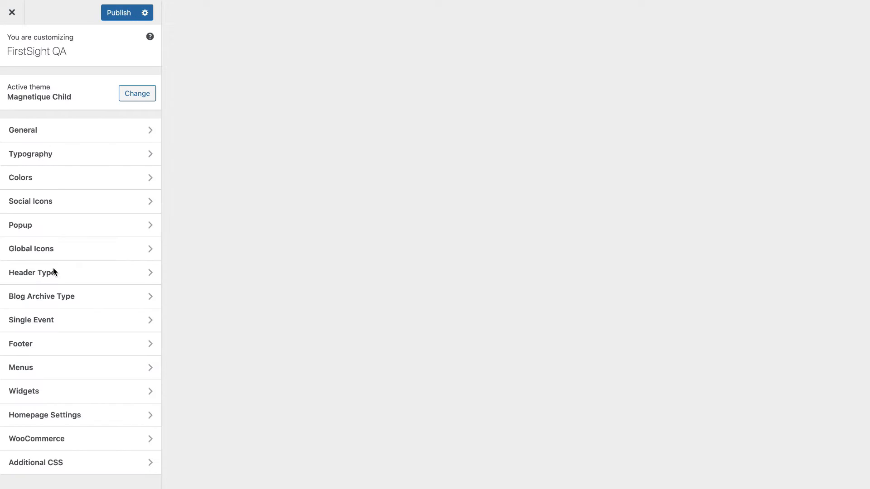
Open the Single Event popup settings in the Customizer.
left_click(53, 301)
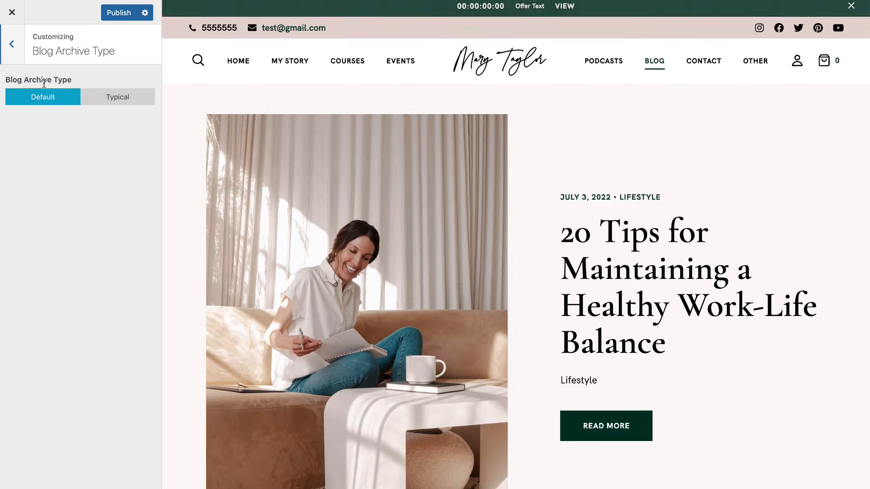
left_click(18, 51)
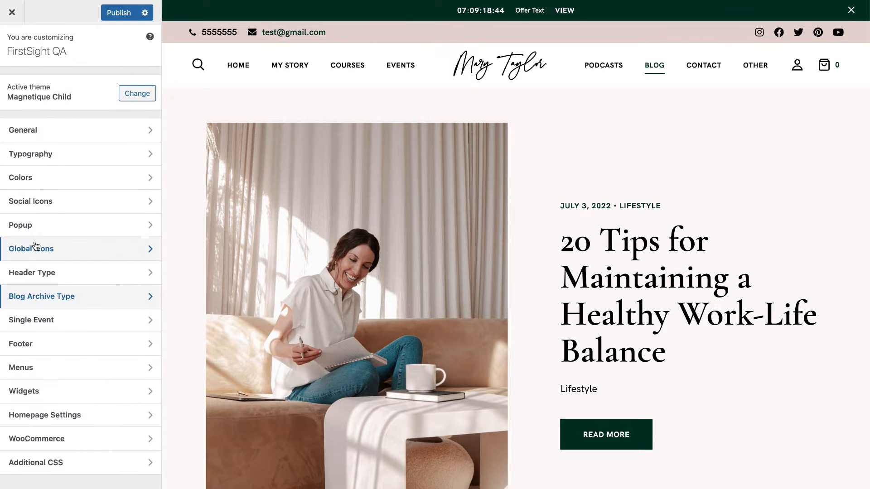
left_click(44, 317)
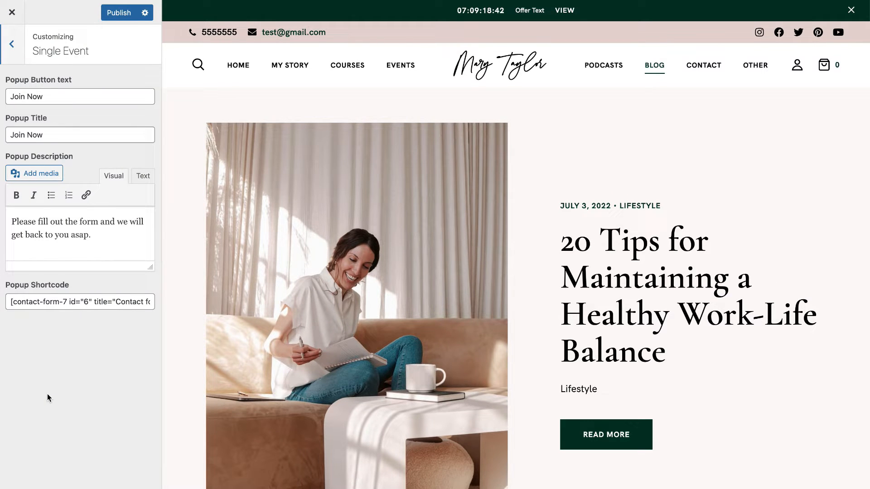
Preview the 'How to Be a Woman who Invites Magic' event's Join Now popup.
left_click(401, 67)
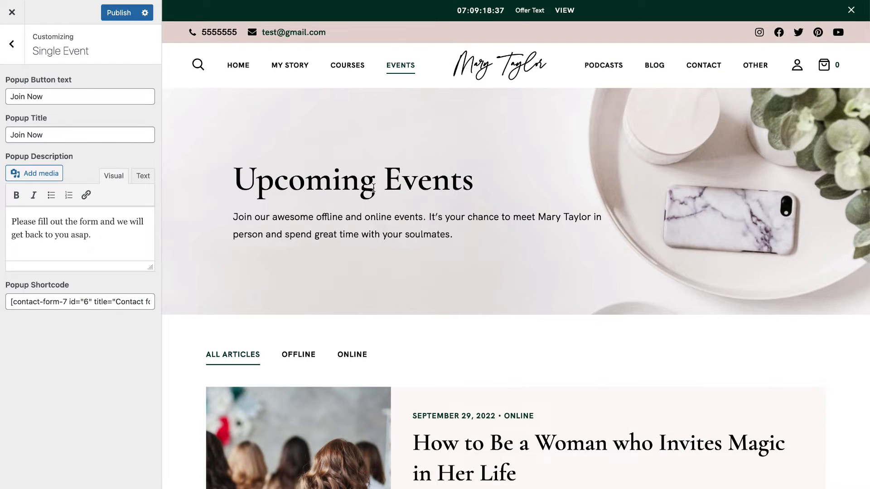
scroll(373, 188, "down", 10)
scroll(374, 187, "up", 10)
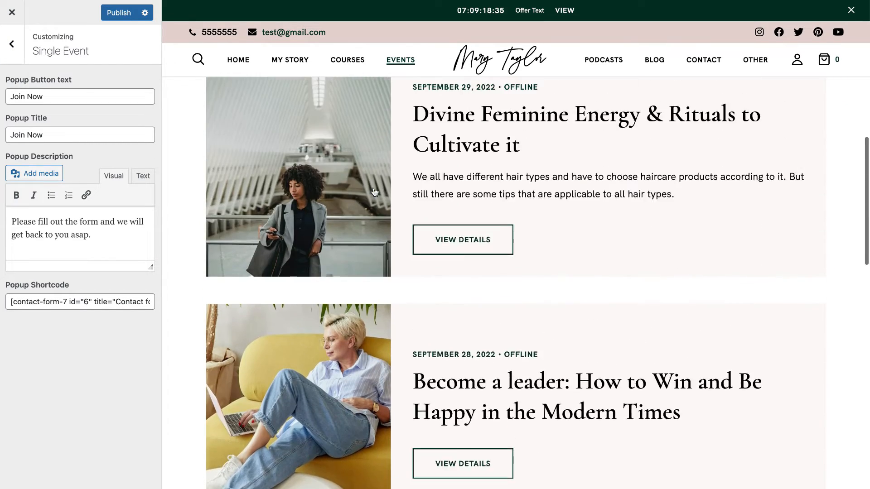
left_click(430, 229)
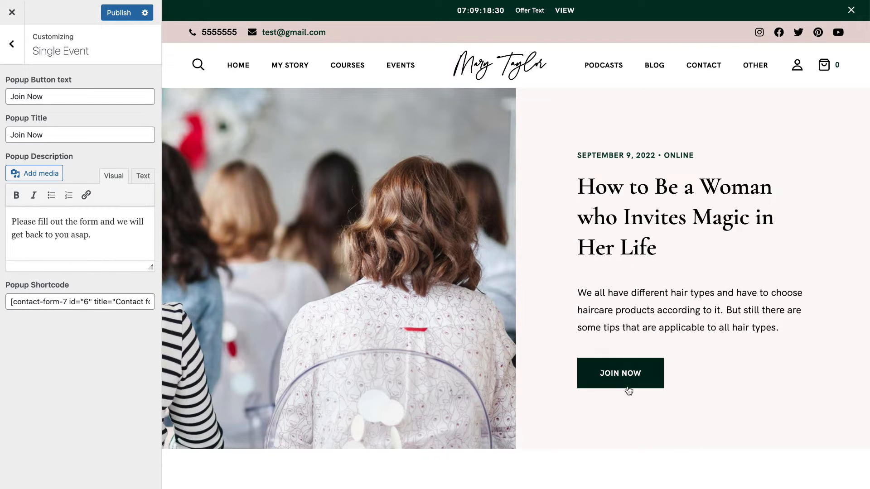
left_click(628, 371)
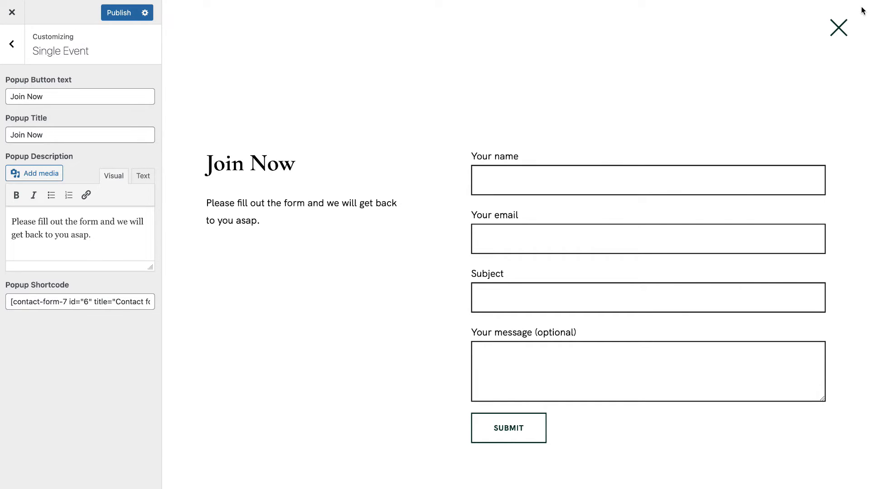
Compare the popup's heading, description and form with the Popup Title, Description and Shortcode fields.
left_click(838, 27)
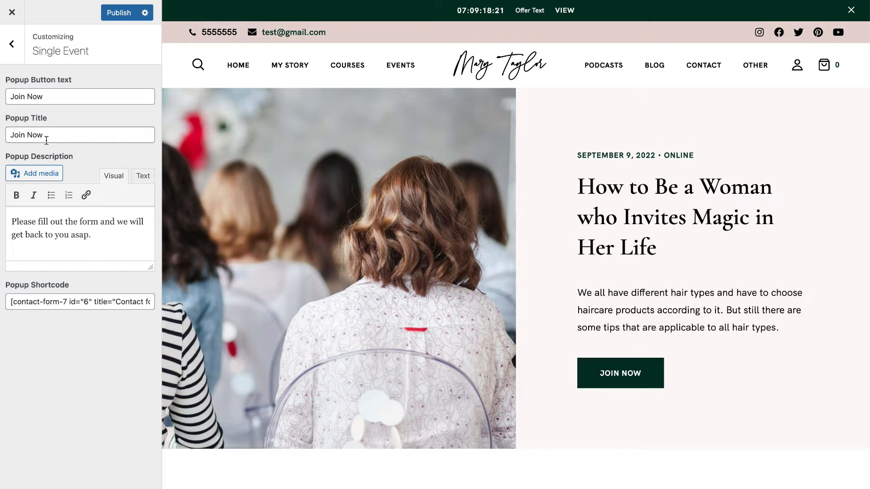
left_click(621, 370)
triple_click(304, 164)
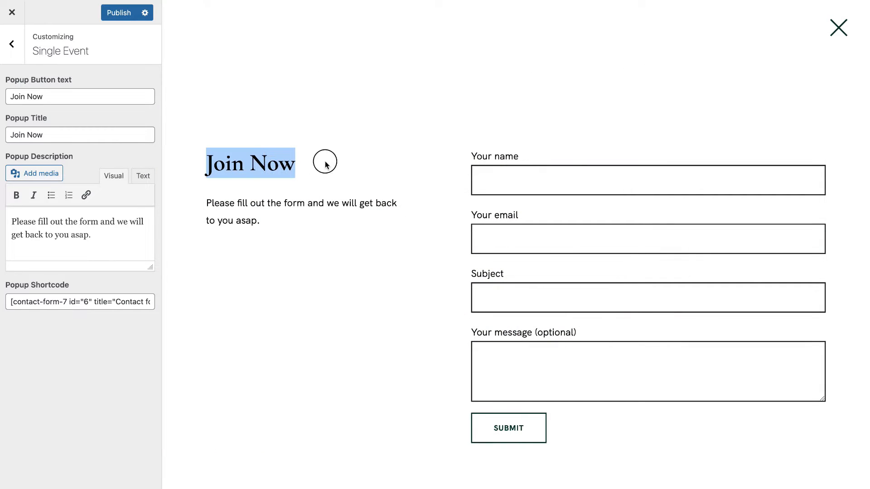
left_click_drag(91, 235, 2, 225)
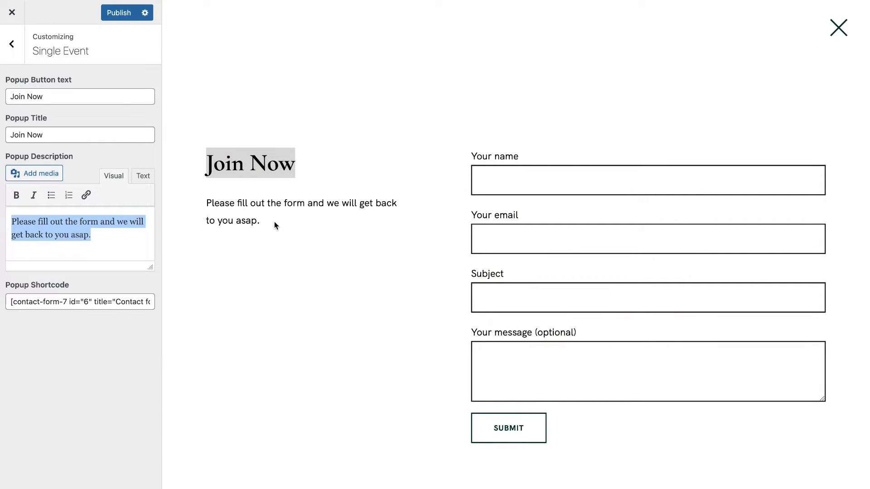
left_click_drag(280, 225, 183, 201)
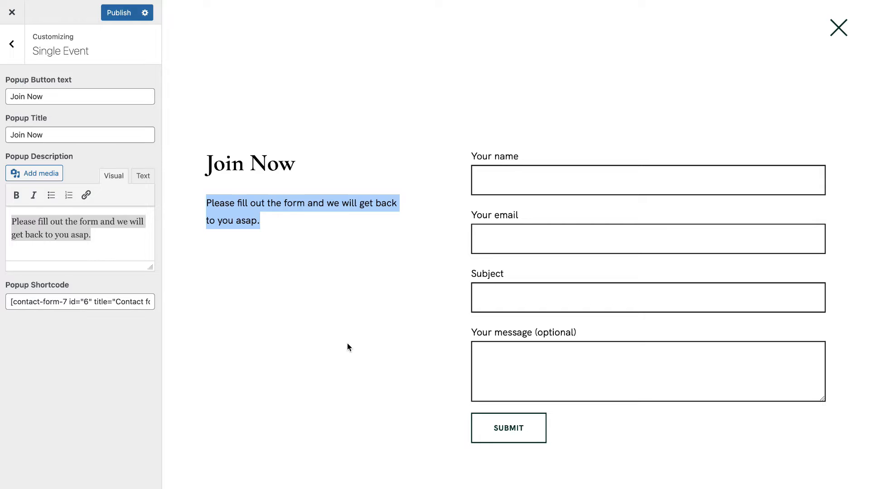
left_click_drag(7, 302, 246, 300)
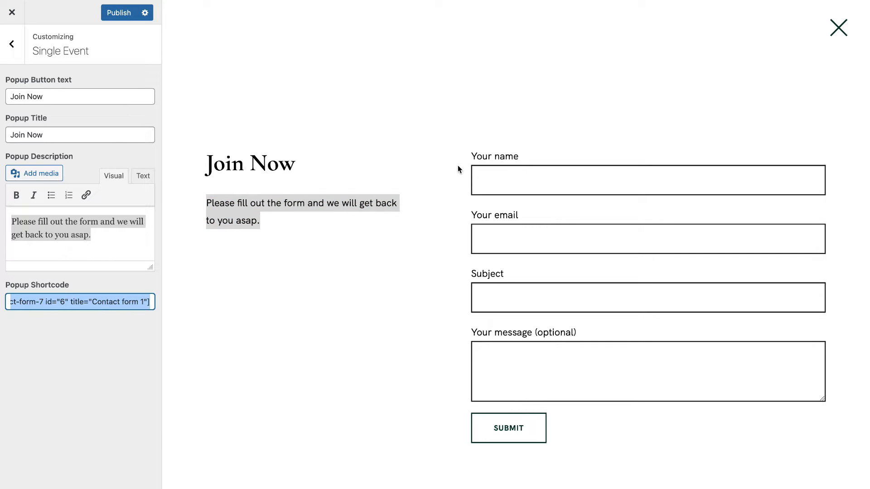
Close the popup and exit the Customizer without saving.
left_click(839, 28)
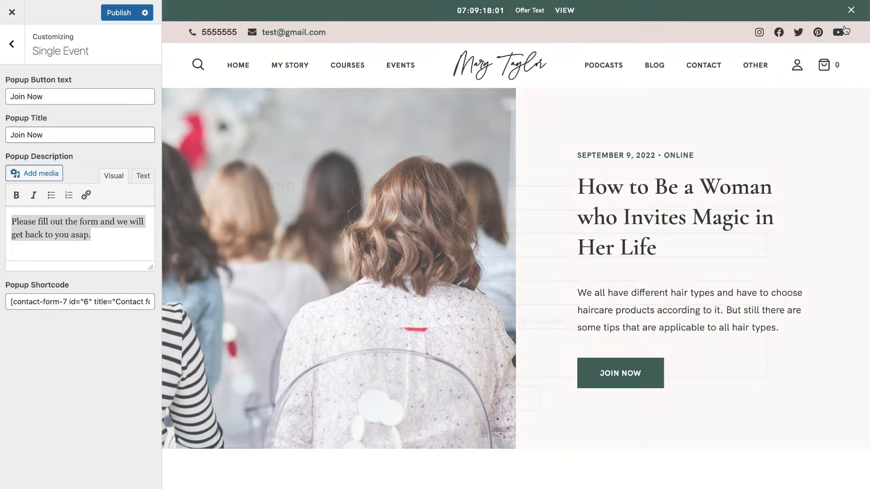
left_click(9, 21)
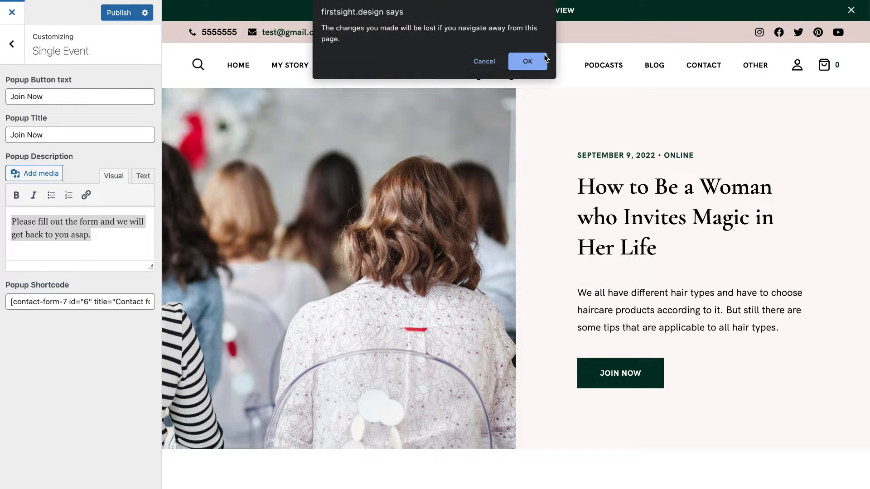
key("Escape")
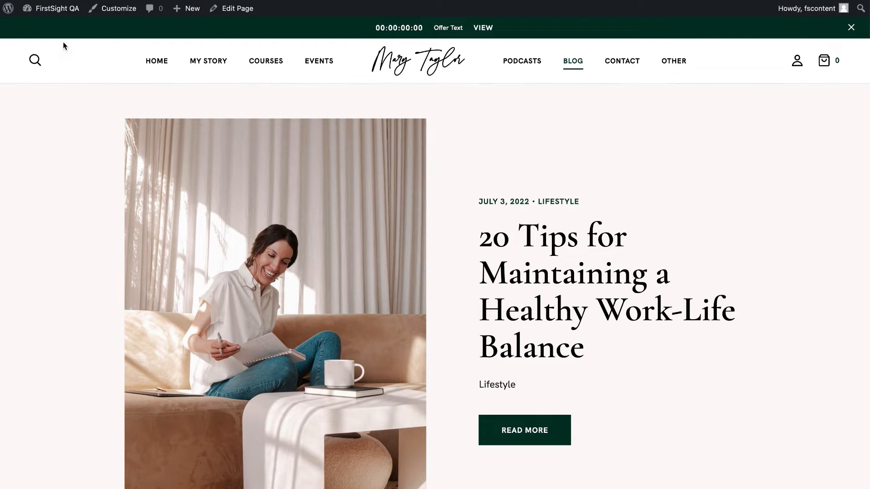
Go from the Dashboard to Contact Forms and edit Contact form 1 (id 6).
mouse_move(72, 13)
left_click(43, 13)
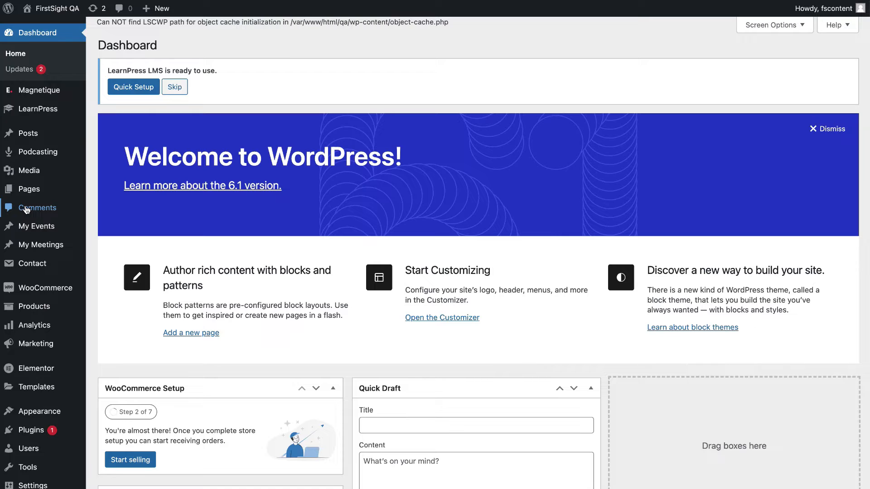
left_click(24, 270)
scroll(173, 355, "down", 3)
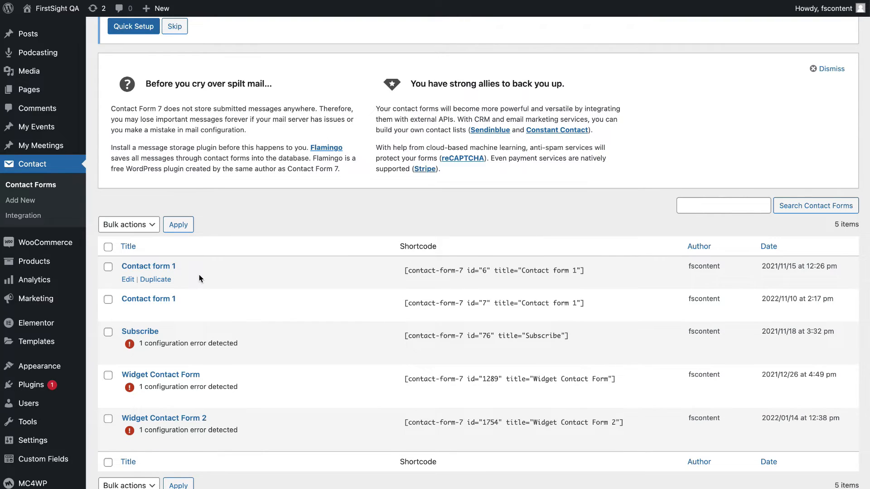
left_click(131, 284)
scroll(258, 375, "down", 3)
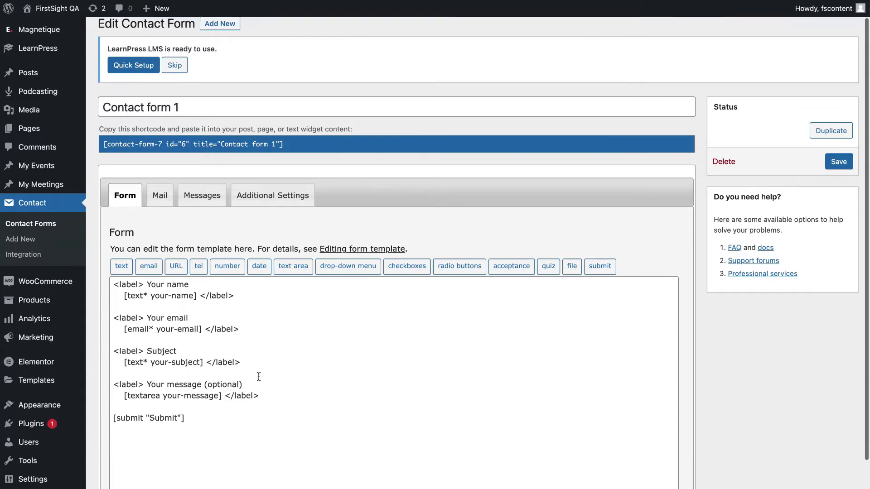
Review the form template's 'Your name', required-marker and 'Your message (optional)' labels.
left_click(212, 375)
left_click_drag(212, 376, 102, 229)
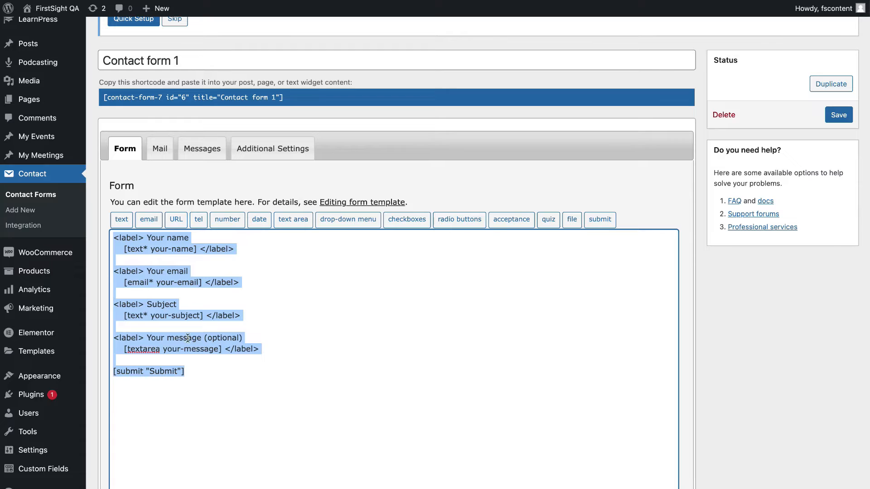
left_click(233, 271)
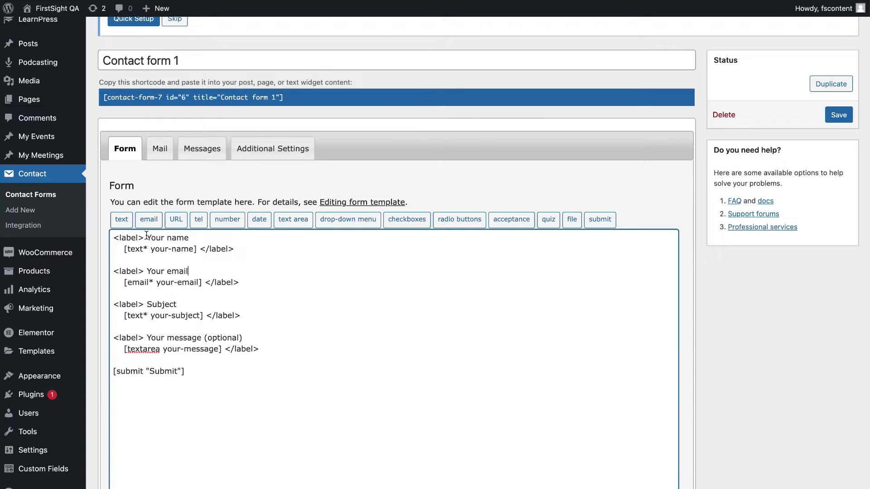
left_click_drag(147, 237, 188, 240)
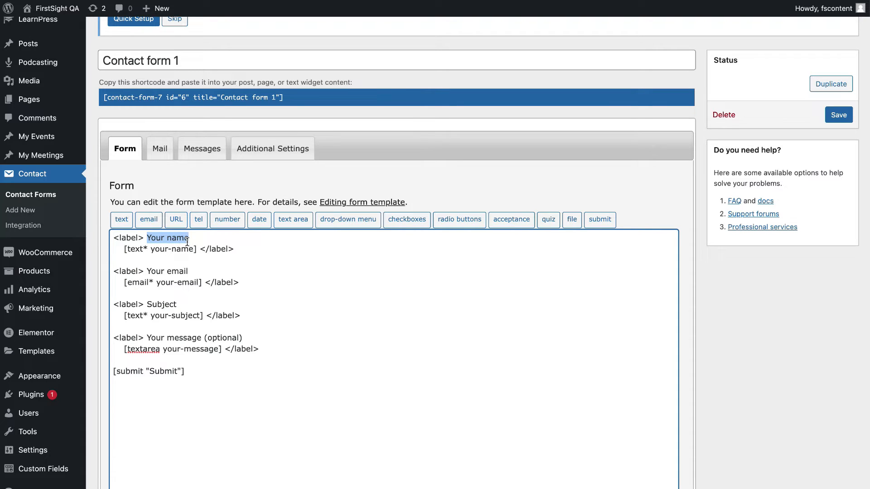
left_click(142, 248)
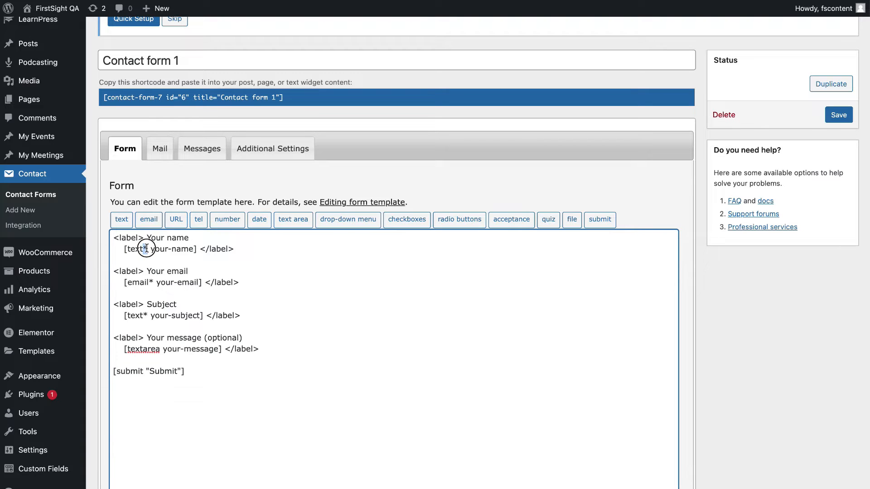
left_click_drag(147, 238, 205, 240)
left_click_drag(143, 249, 154, 282)
left_click_drag(148, 338, 243, 339)
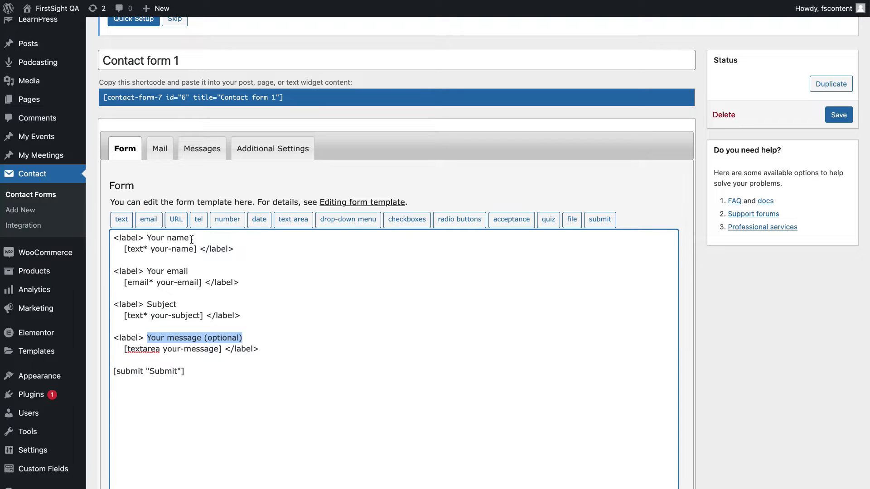
Relabel fields to 'Name' and 'Email', drop Subject's required asterisk, save, and return to the list.
mouse_move(191, 240)
left_mouse_down()
mouse_move(148, 237)
mouse_move(189, 237)
left_mouse_up()
type("N")
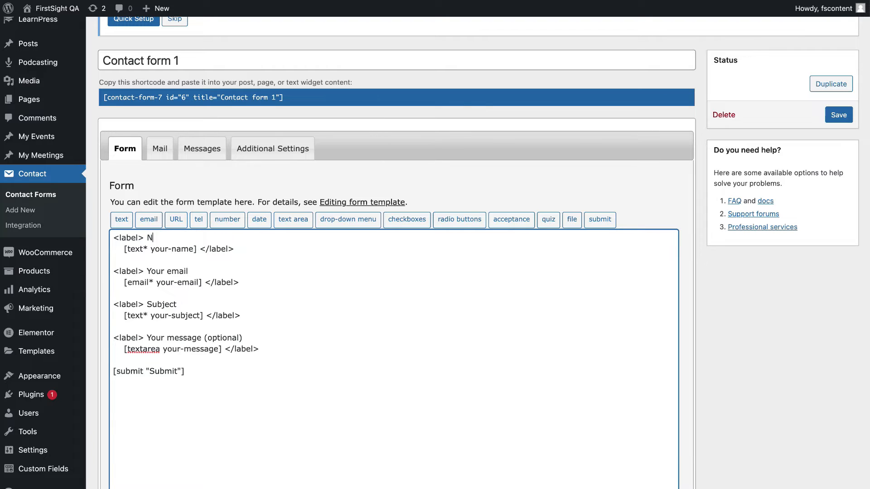
type("ame")
left_click_drag(188, 271, 141, 272)
type("Email")
left_click(147, 314)
key("BackSpace")
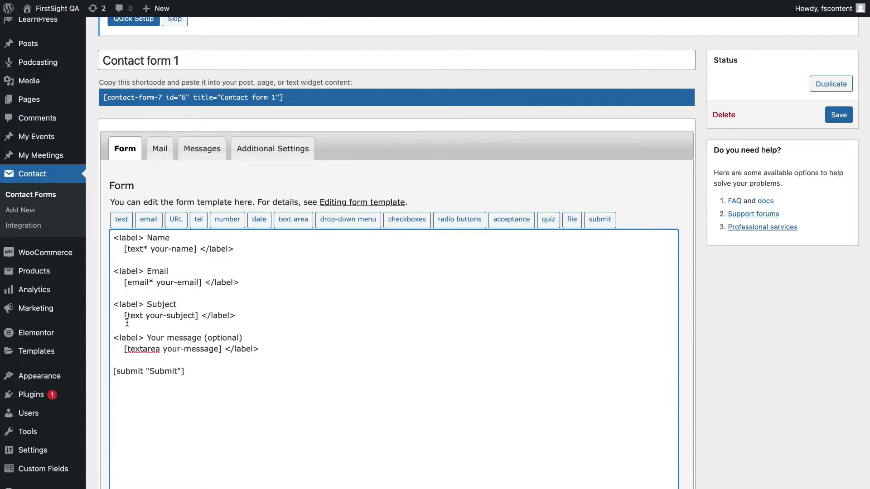
left_click(838, 116)
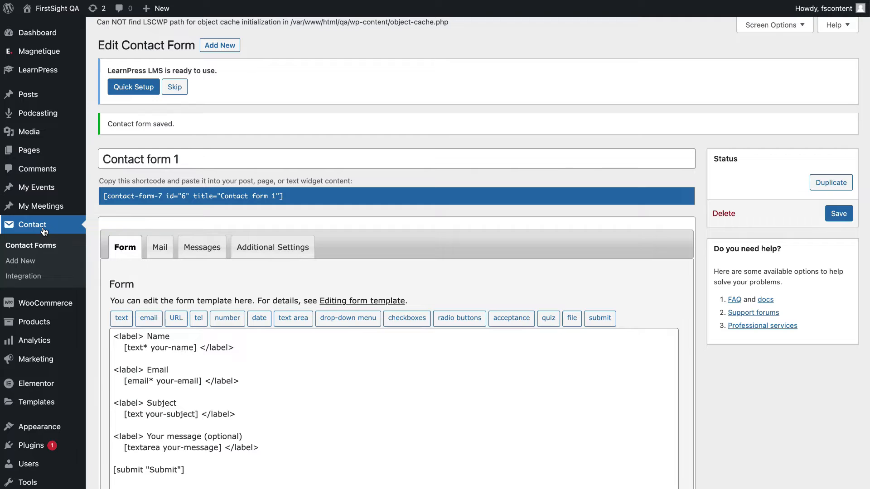
left_click(44, 230)
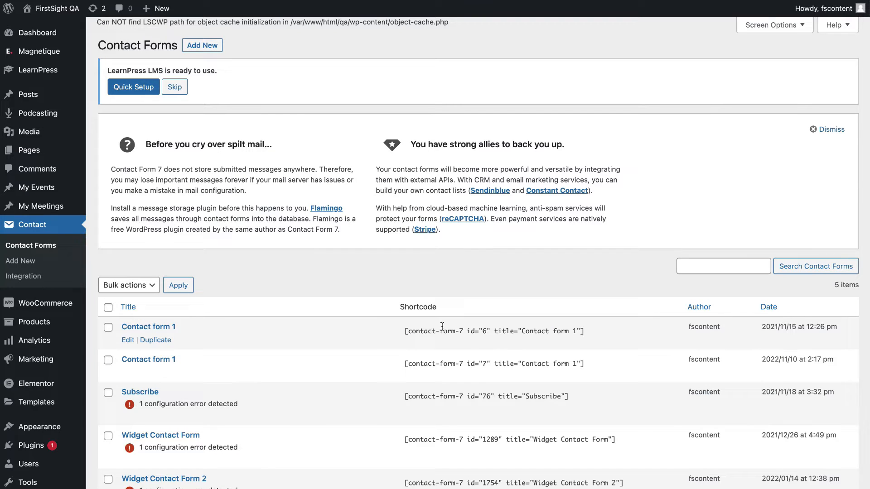
Select and copy Contact form 1's shortcode.
left_click_drag(594, 335, 392, 332)
left_click(630, 323)
left_click(639, 340)
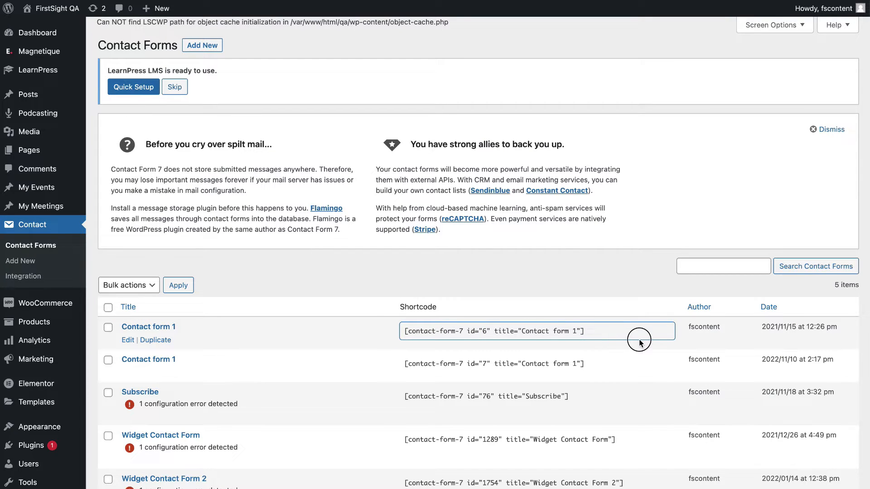
left_click_drag(589, 325, 587, 324)
On the live site, open an event's Join Now popup and check the Name, Email and Subject labels.
mouse_move(67, 14)
left_click(68, 31)
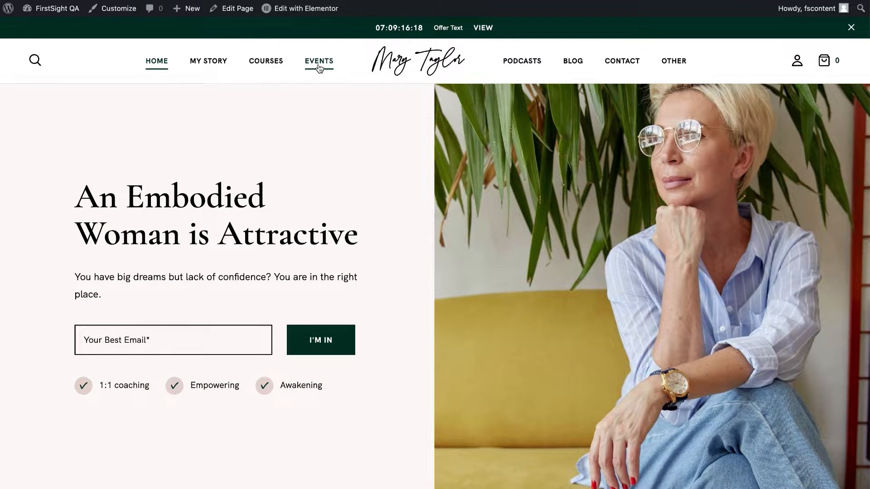
left_click(320, 60)
scroll(365, 413, "down", 5)
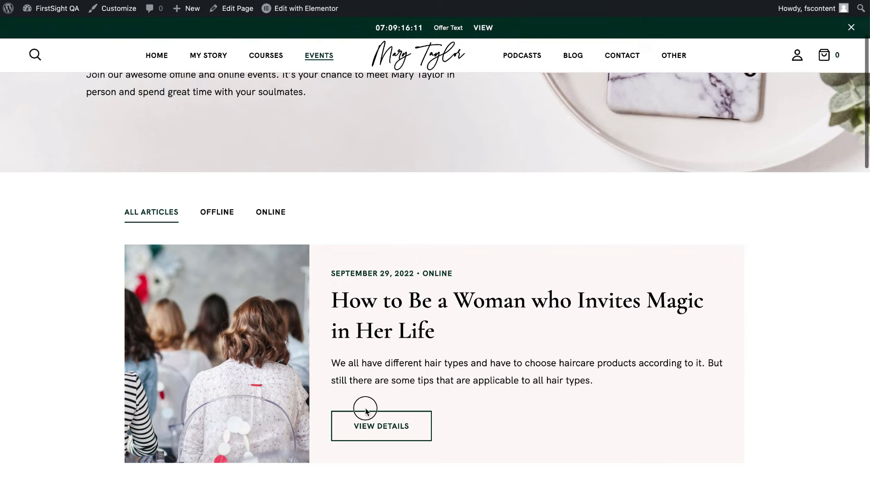
left_click(368, 439)
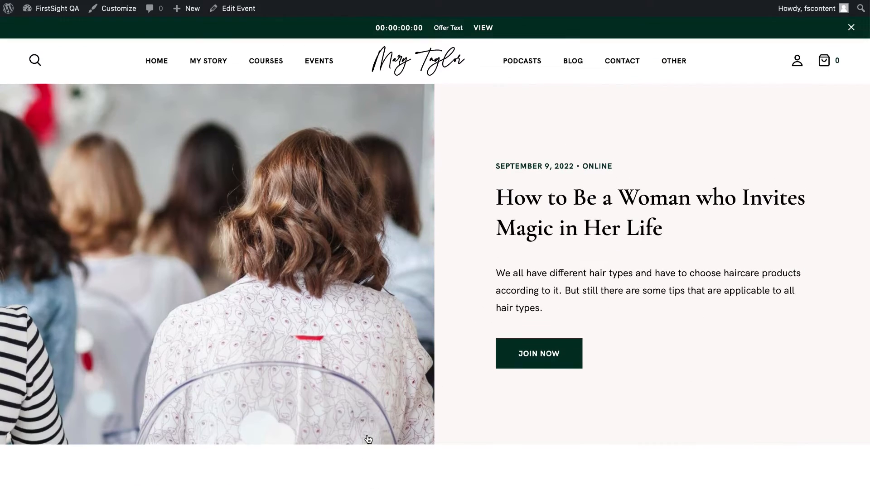
left_click(550, 356)
left_click_drag(388, 159, 425, 160)
left_click_drag(390, 224, 403, 224)
left_click_drag(390, 286, 423, 284)
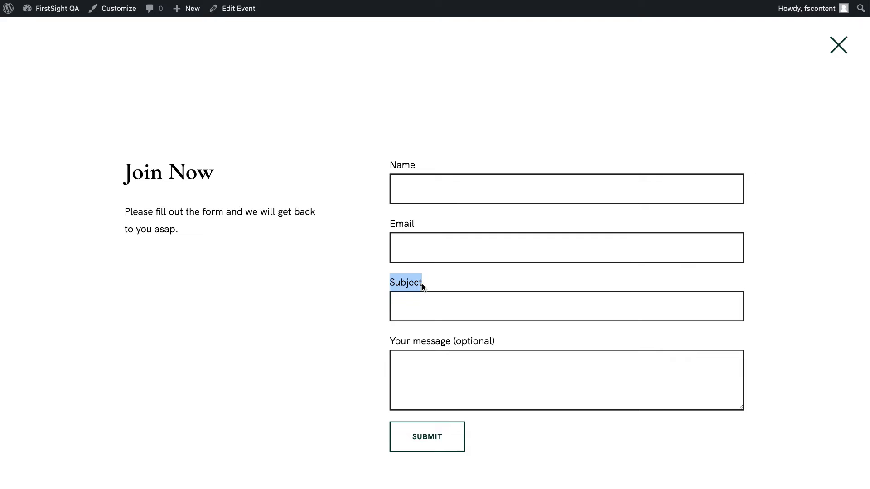
Submit a test entry with name 'dddd' and a saved e-mail, then open the Customizer.
left_click(422, 284)
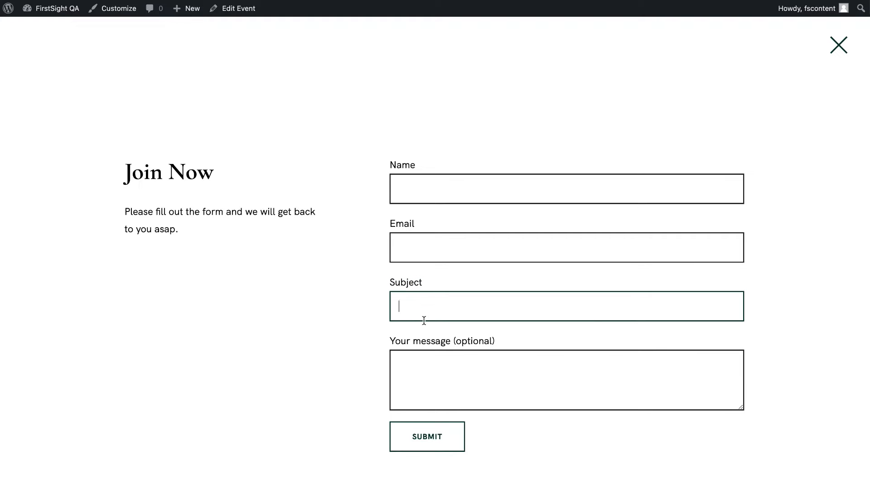
type("dddd")
key("BackSpace")
key("BackSpace")
key("BackSpace")
left_click(431, 176)
type("dddd")
left_click(424, 257)
type("test@gmail.com")
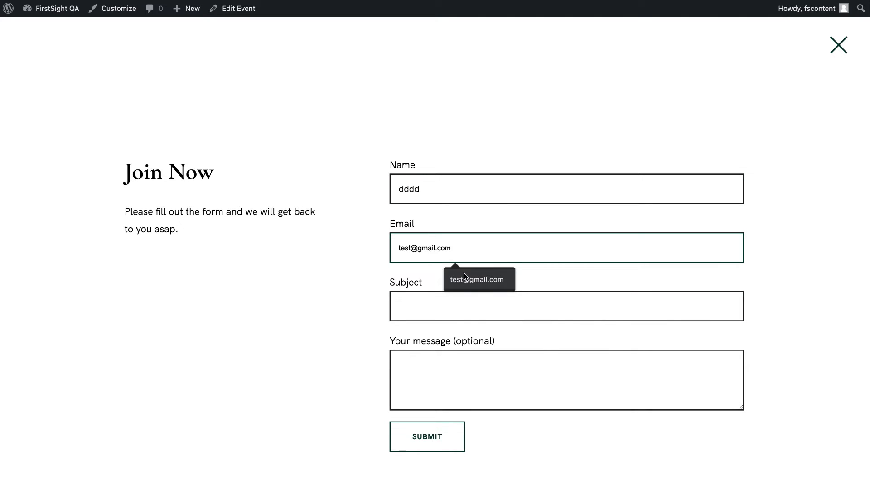
left_click(476, 278)
left_click(444, 433)
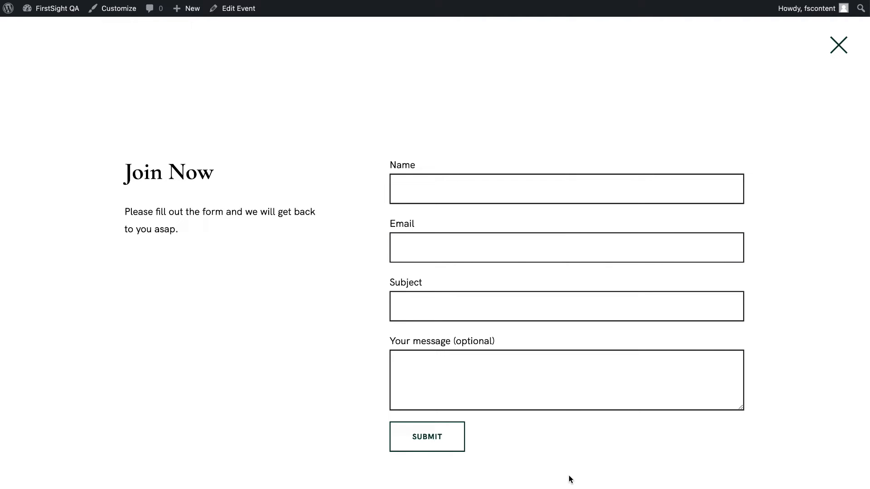
left_click(842, 45)
left_click(112, 13)
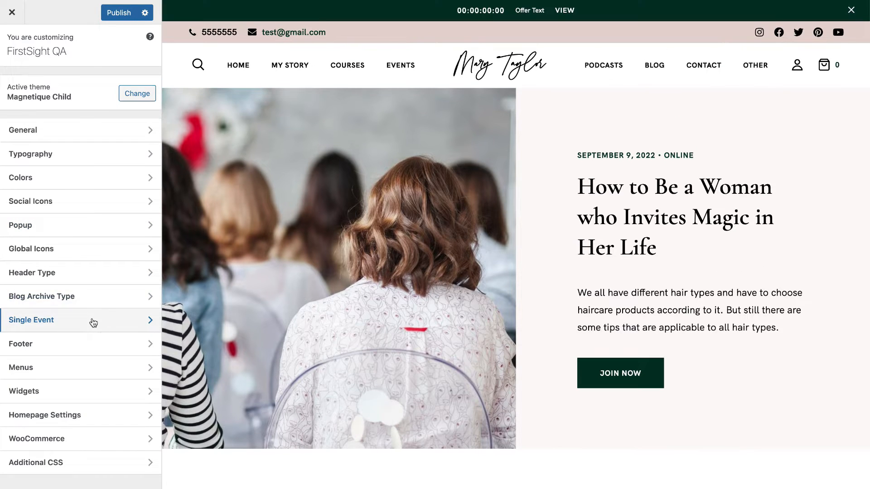
Verify the Single Event Popup Shortcode points to Contact form 1, then open Footer settings.
left_click(91, 318)
left_click(33, 304)
left_click_drag(10, 305, 198, 308)
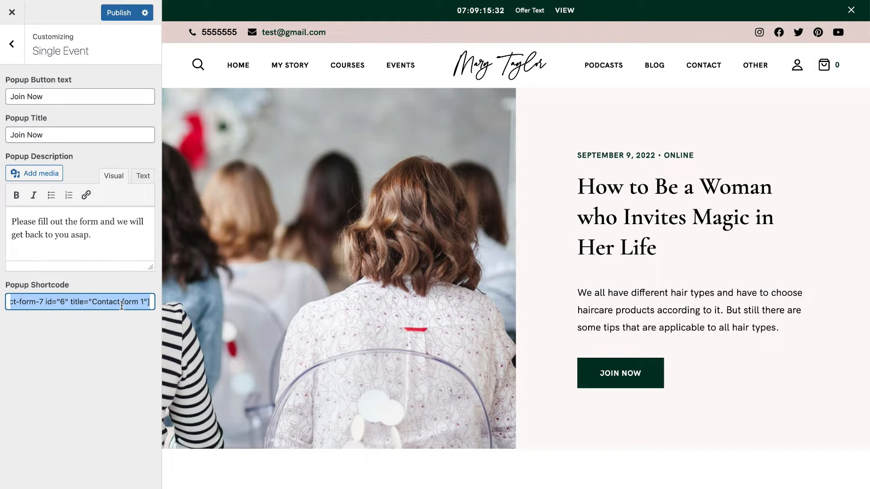
left_click_drag(149, 298, 2, 299)
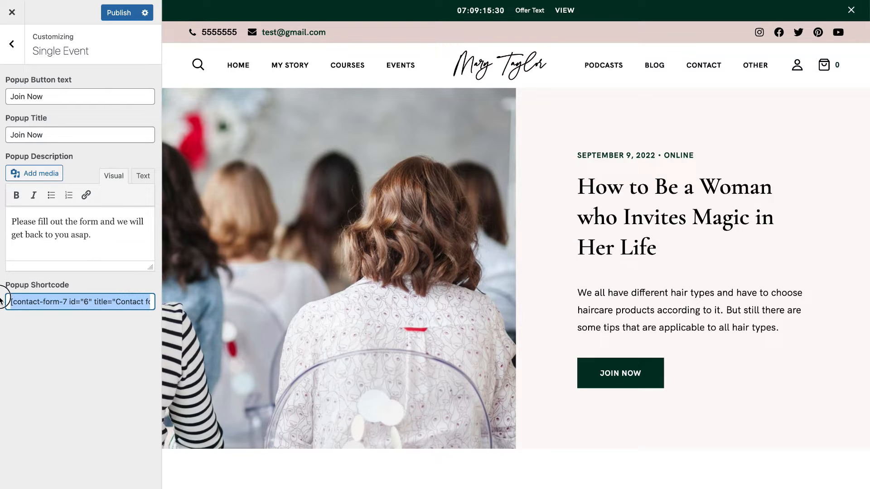
left_click(12, 44)
left_click(65, 343)
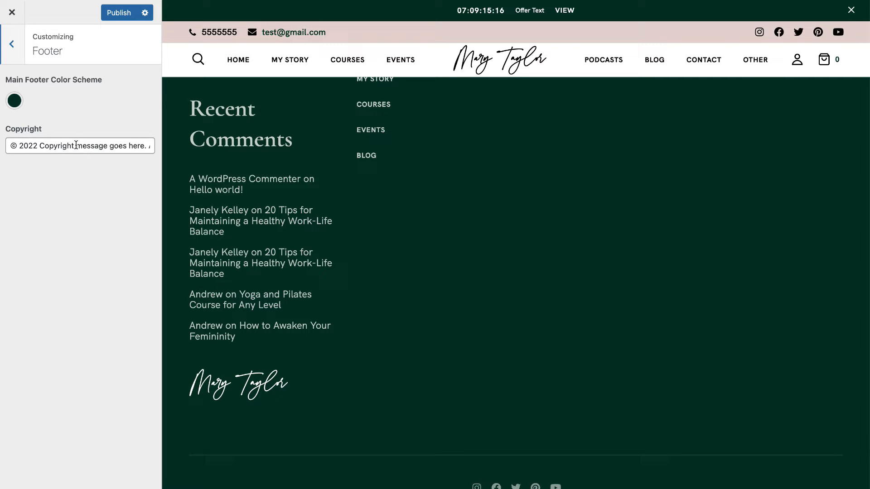
Go back from the Footer panel to the main Customizer sections and open Menus.
left_click(12, 44)
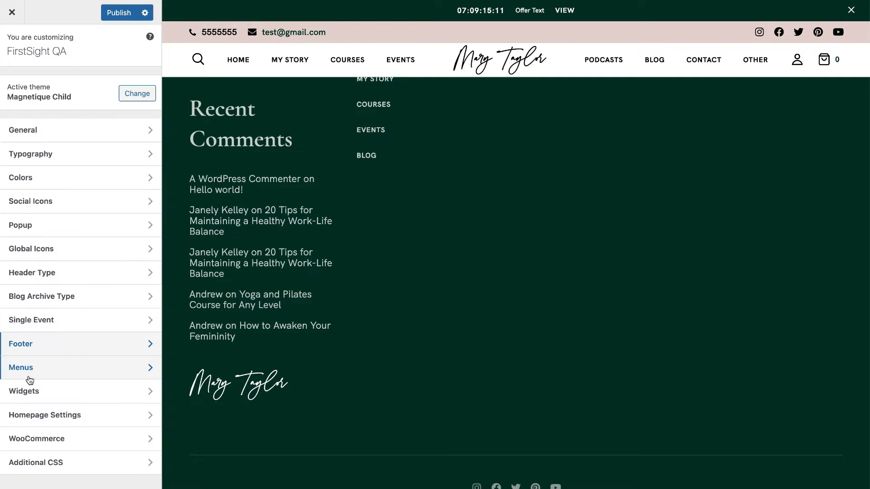
scroll(395, 291, "up", 6)
scroll(395, 292, "up", 3)
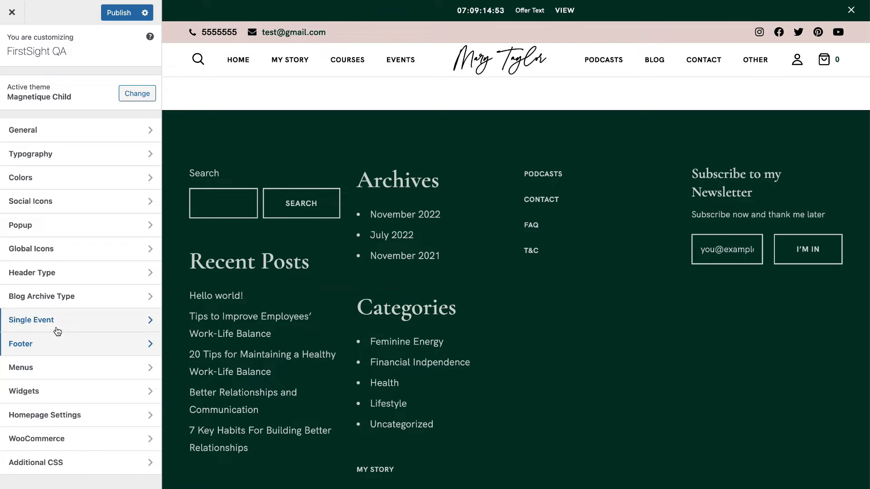
left_click(52, 370)
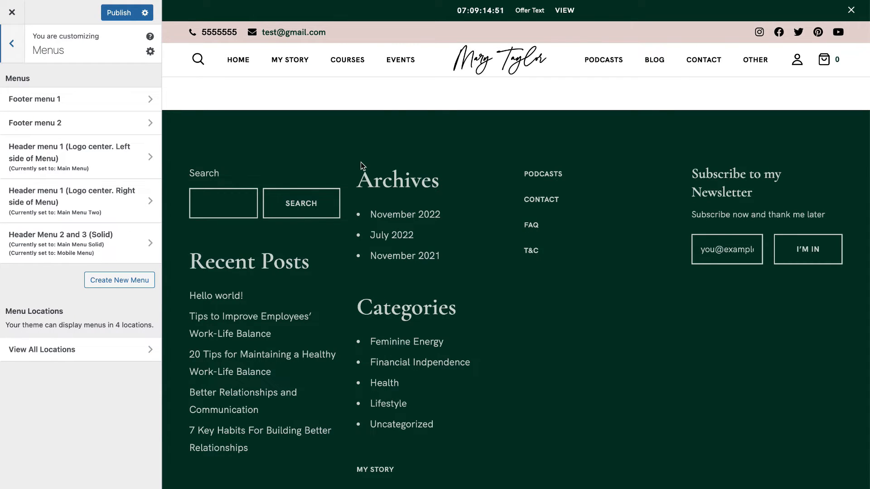
scroll(361, 164, "up", 10)
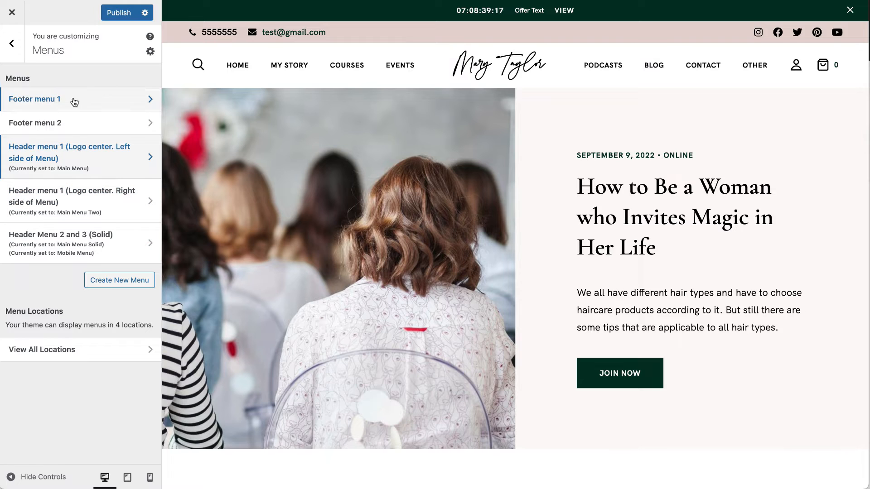
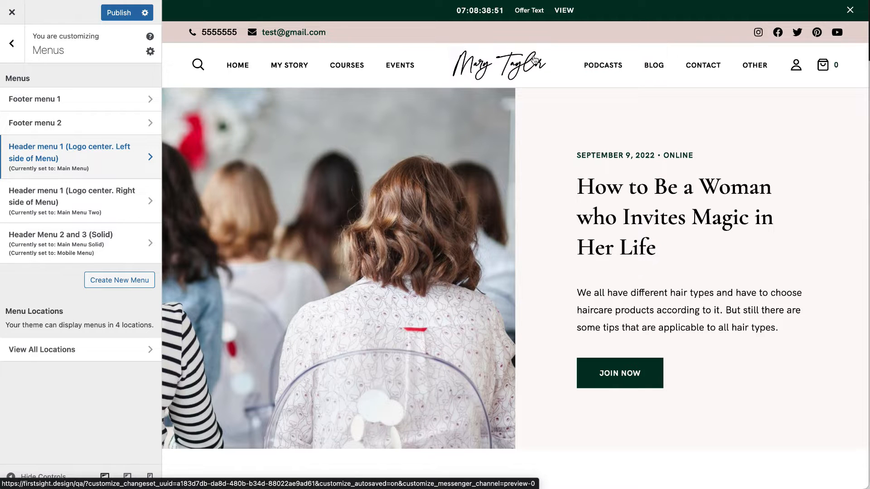
Open Header menu 1 (Logo center, left side), check the Home item, and show the addable items list.
left_click(102, 166)
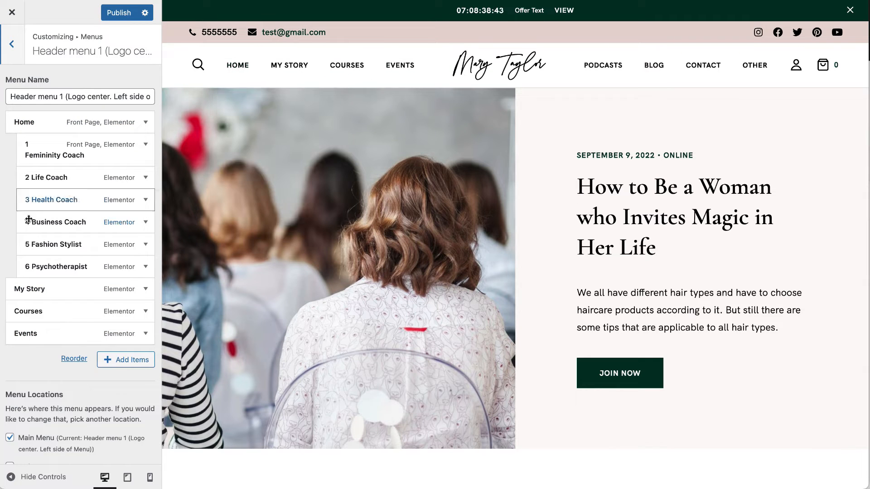
left_click(38, 128)
left_click(37, 128)
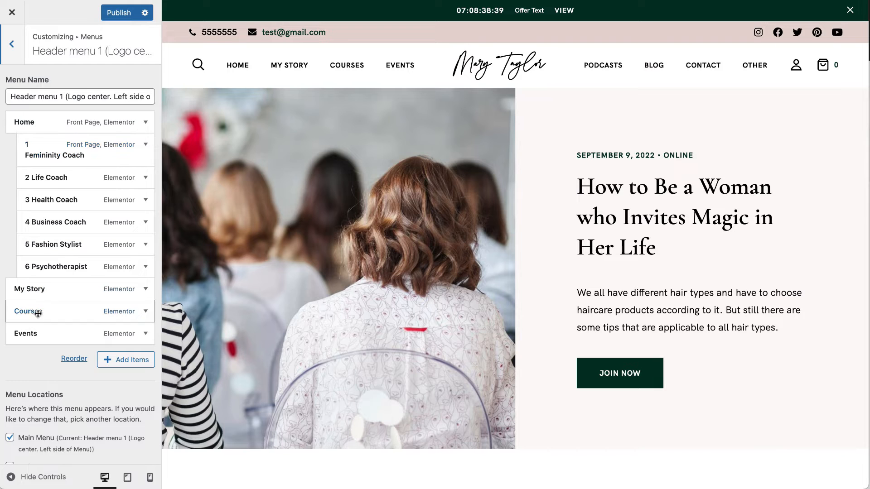
scroll(39, 336, "down", 1)
mouse_move(37, 334)
left_mouse_down()
mouse_move(52, 327)
mouse_move(53, 305)
mouse_move(51, 330)
left_mouse_up()
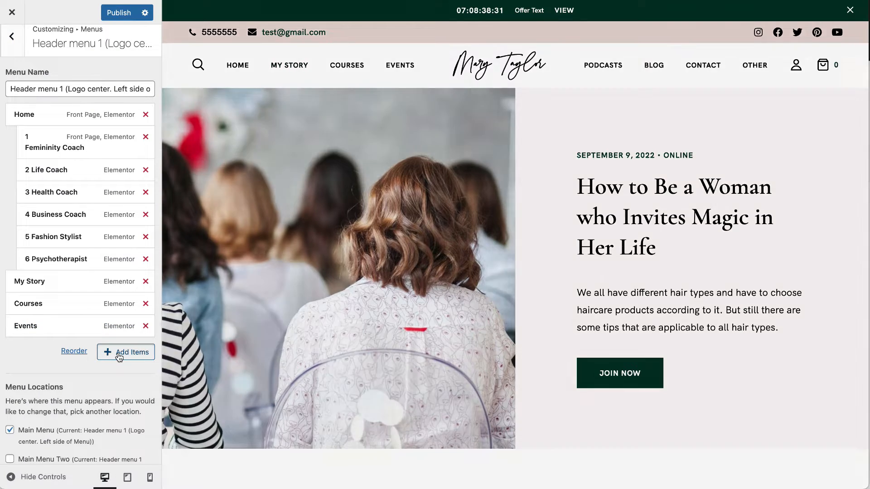
left_click(119, 353)
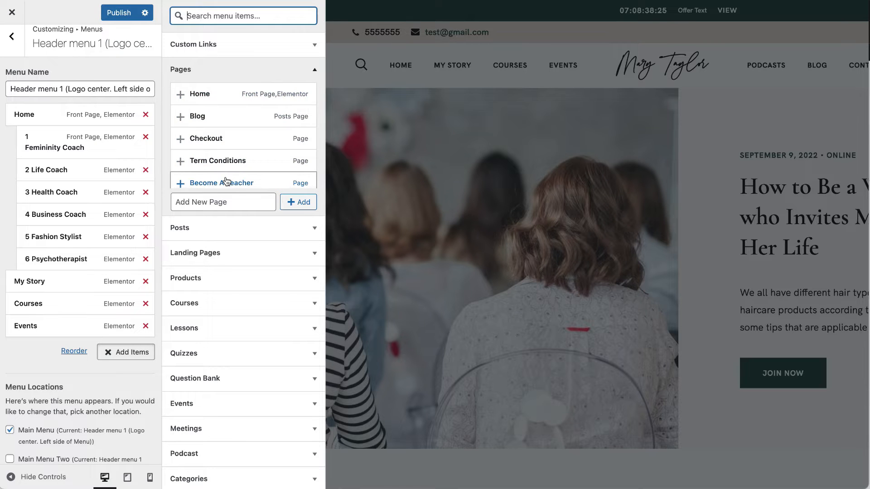
Add and then remove the Blog page and a custom link 'Test' with URL '#'.
left_click(227, 118)
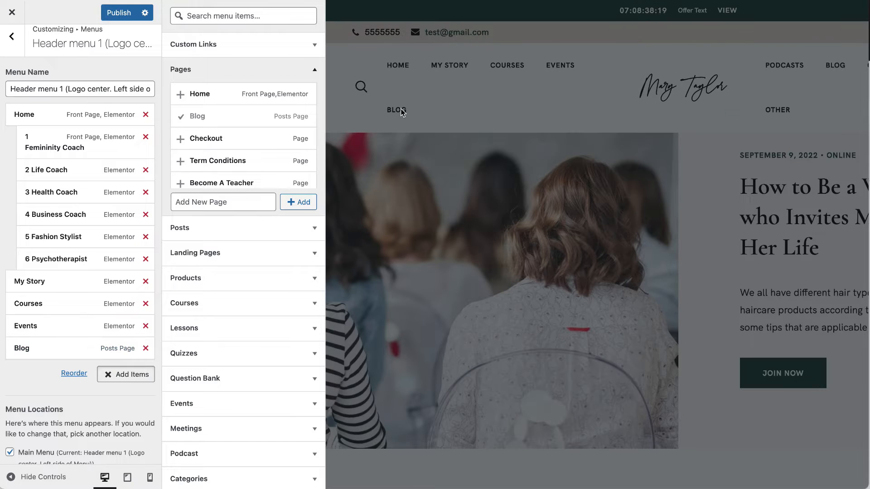
left_click(146, 348)
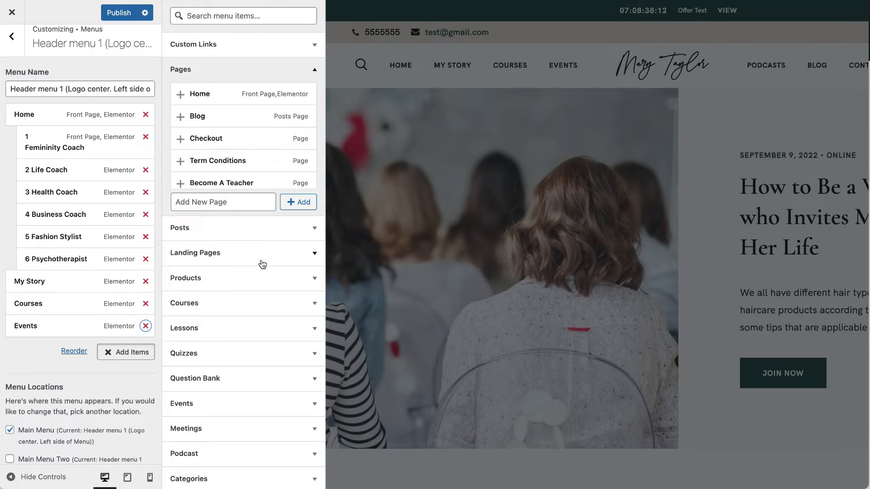
left_click(304, 48)
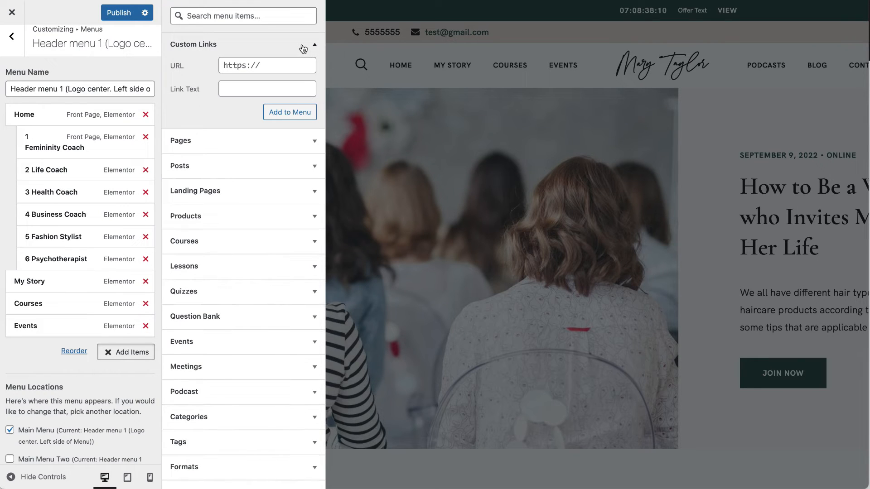
left_click(258, 88)
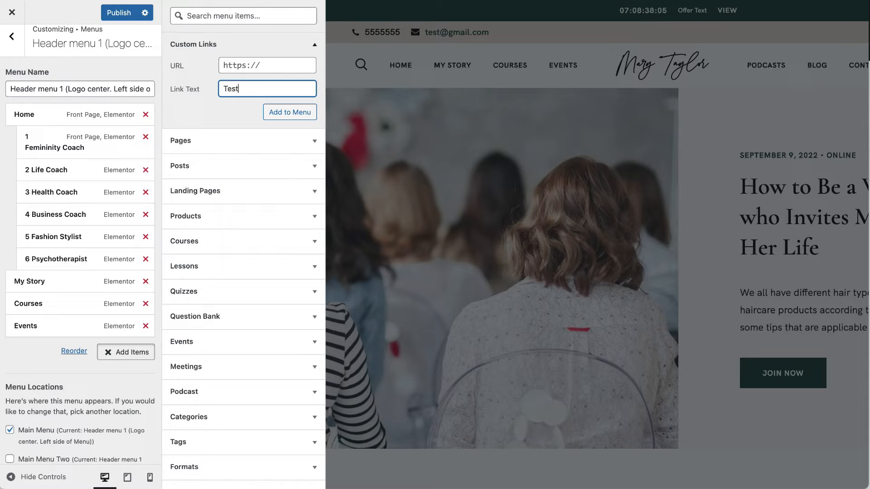
left_click(282, 67)
key("ctrl+a")
type("#")
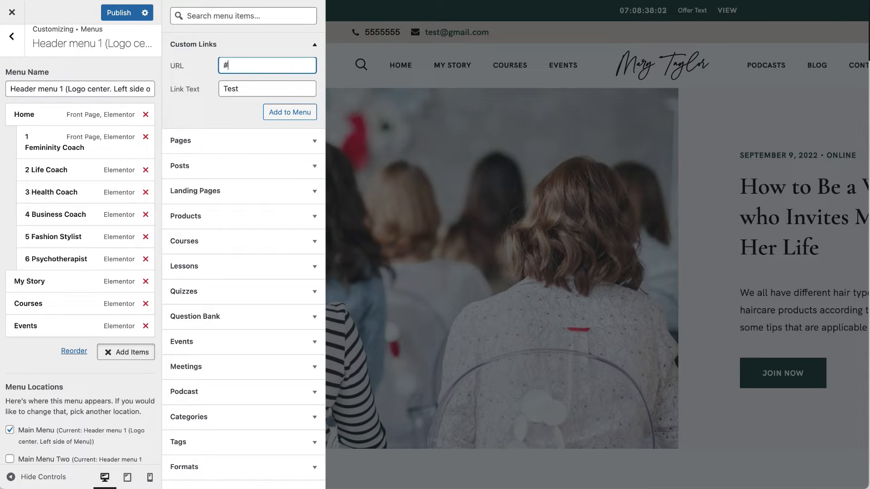
left_click(287, 112)
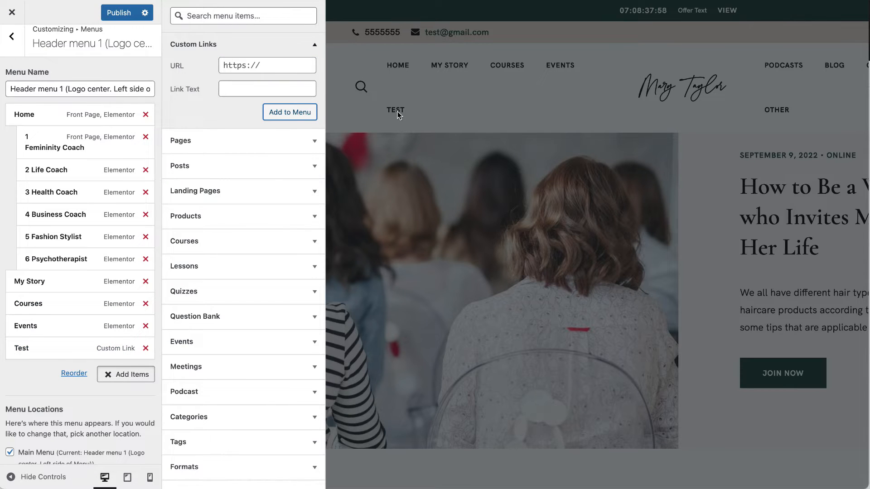
left_click(145, 348)
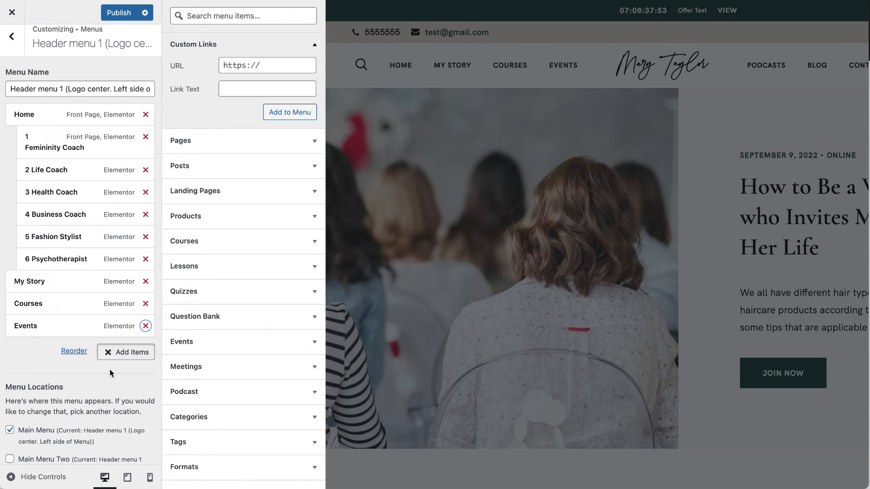
Switch from the left-side menu to Header menu 1 (Right side).
scroll(110, 374, "down", 3)
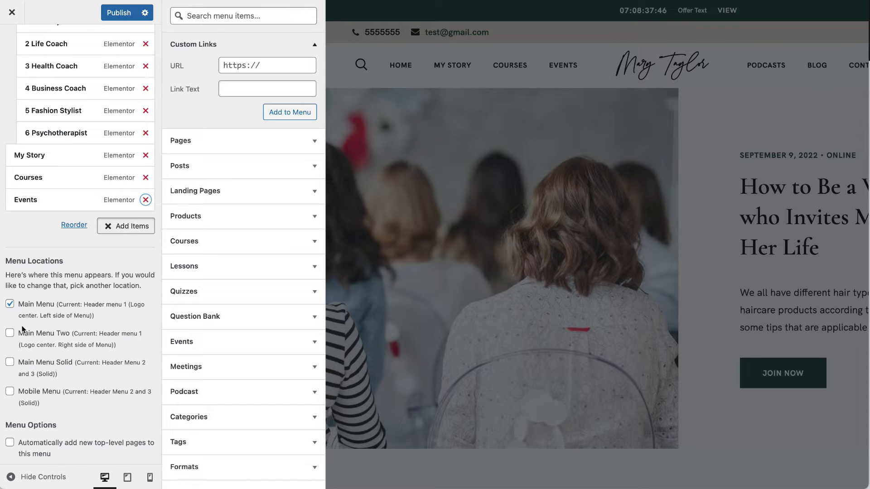
scroll(93, 312, "up", 5)
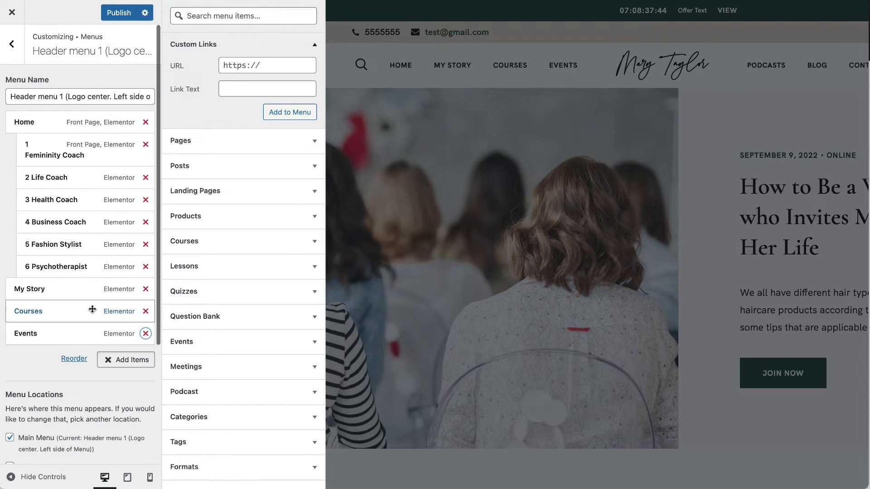
left_click(13, 58)
left_click(43, 194)
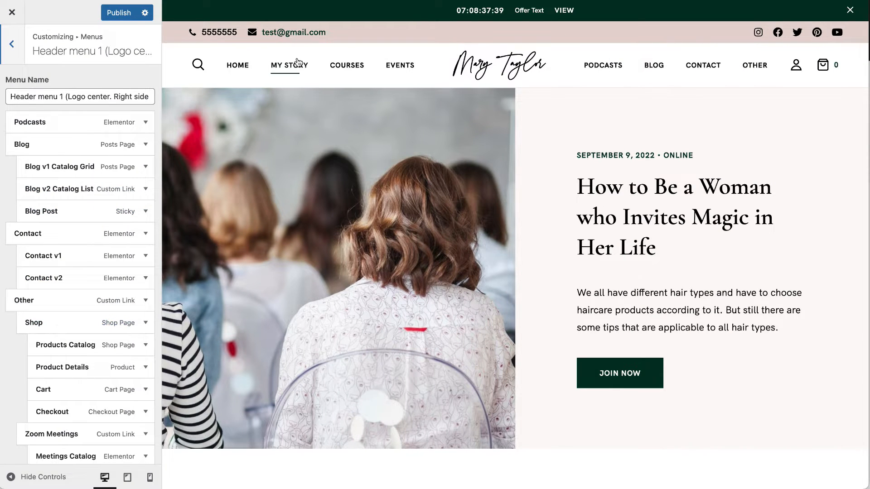
Review the right-side menu items and the Other dropdown, then close the Customizer without publishing.
scroll(35, 250, "down", 5)
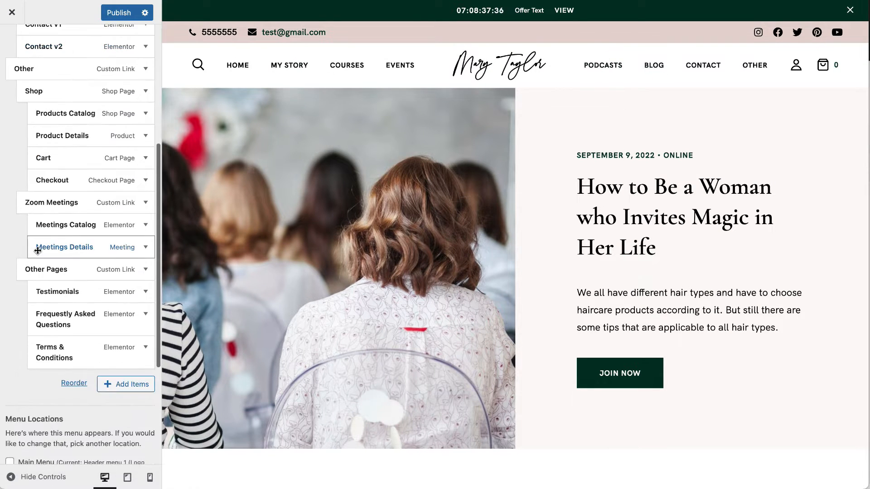
scroll(35, 248, "up", 5)
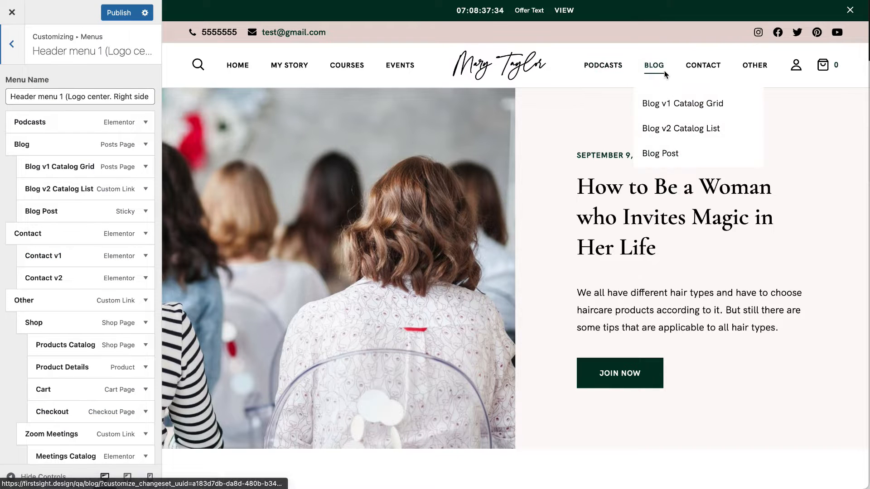
scroll(117, 222, "down", 3)
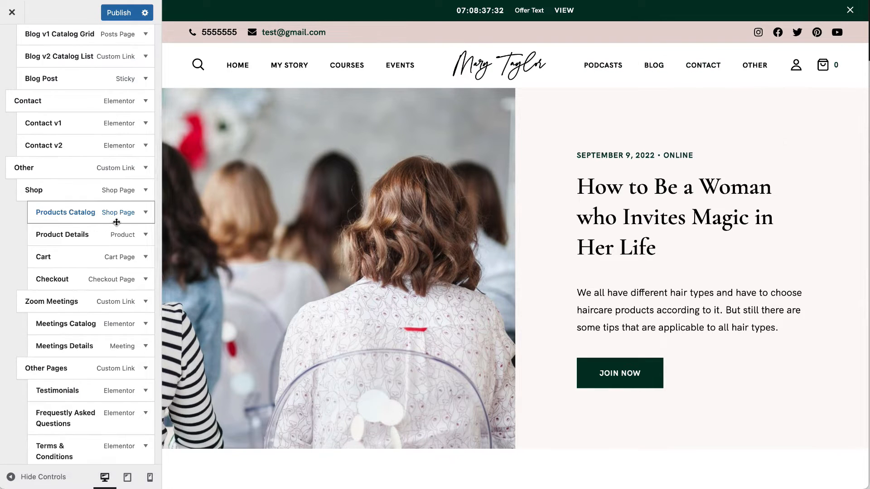
scroll(117, 222, "down", 5)
scroll(116, 222, "up", 8)
left_click_drag(90, 257, 61, 256)
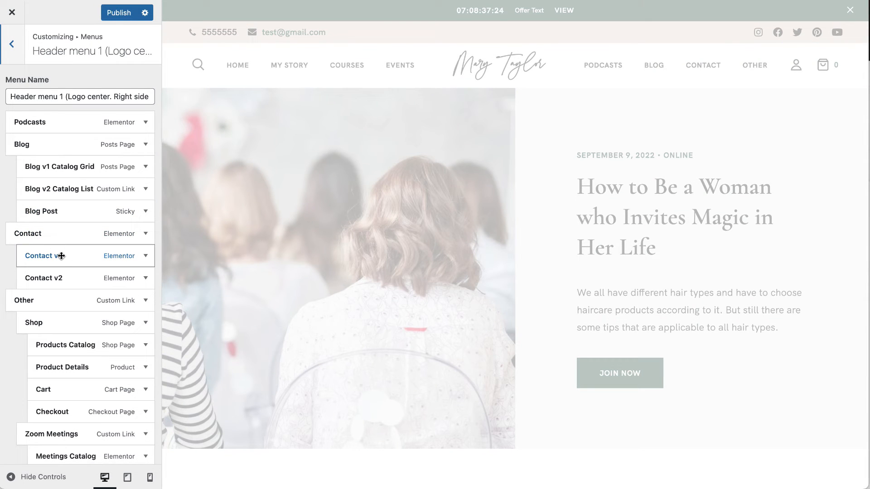
scroll(64, 257, "down", 2)
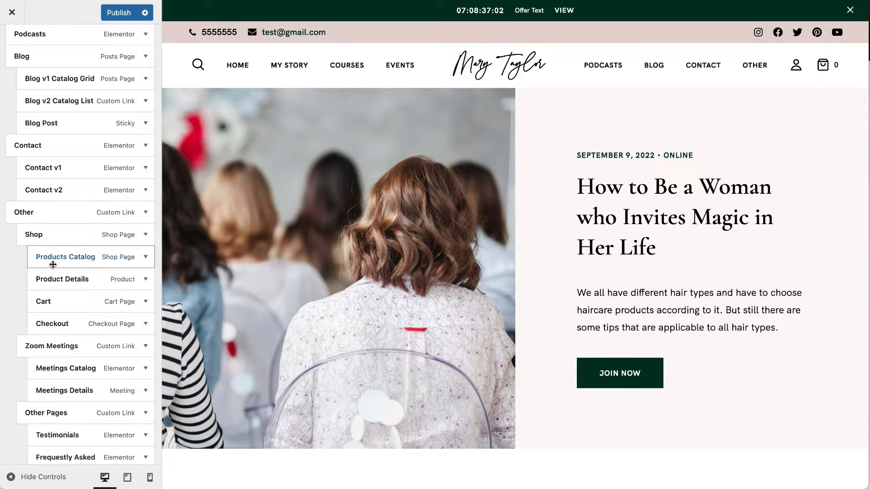
mouse_move(755, 69)
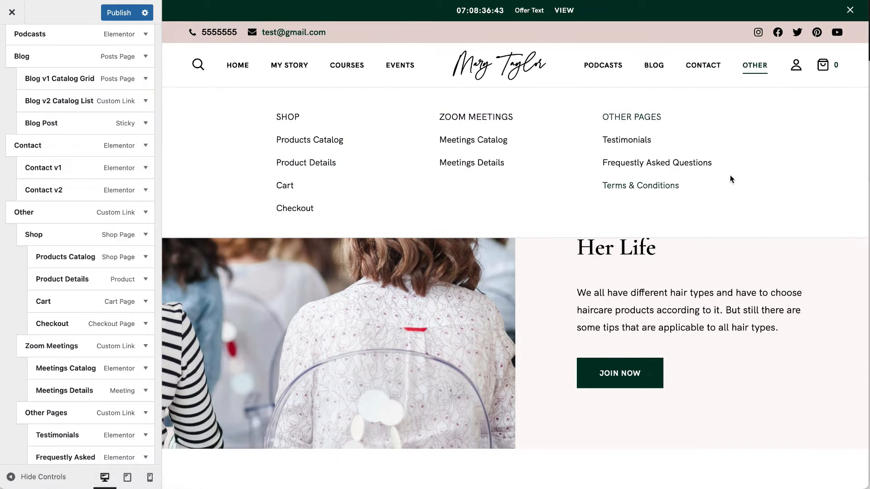
left_click(12, 12)
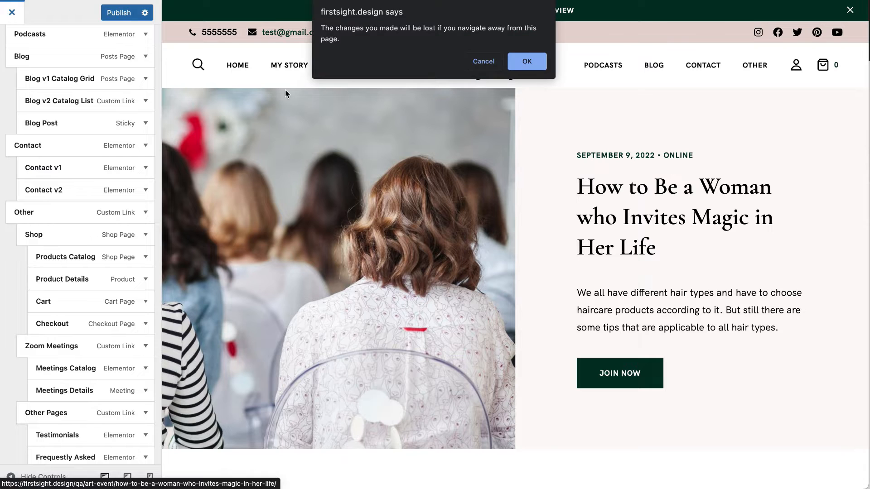
Discard the Customizer changes and go via the Dashboard to Appearance > Menus.
left_click(527, 61)
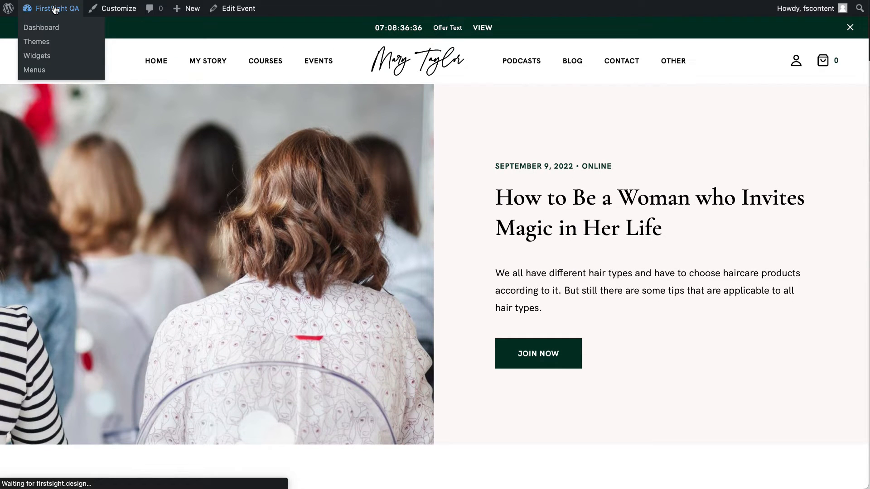
left_click(54, 9)
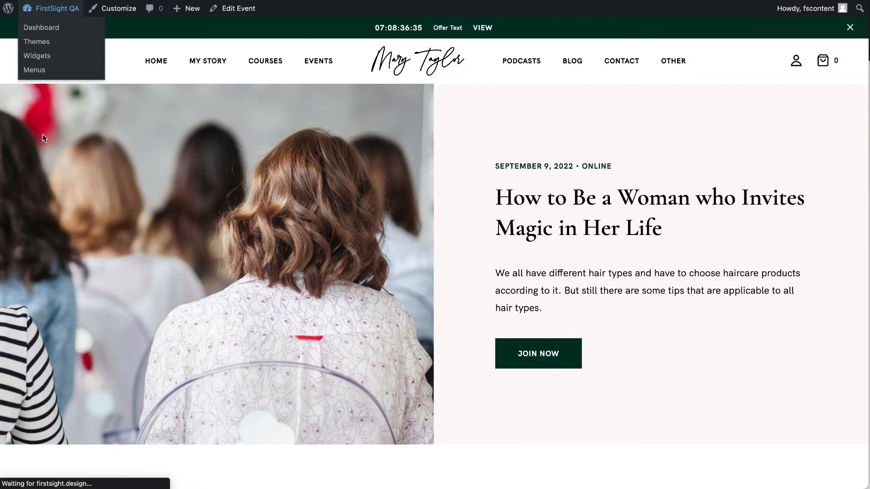
mouse_move(33, 419)
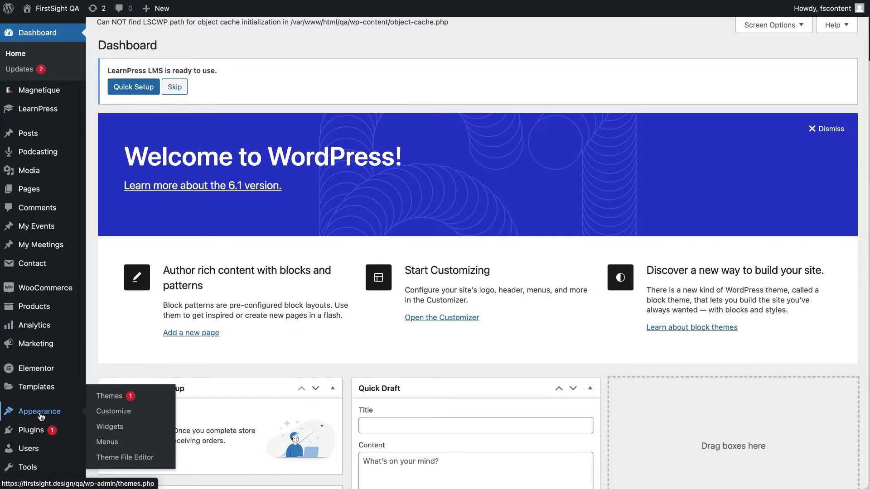
left_click(108, 442)
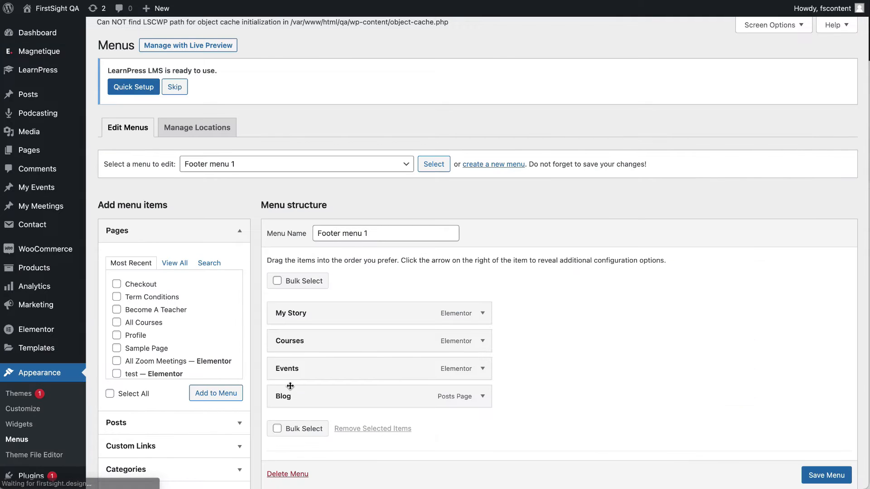
scroll(290, 386, "down", 5)
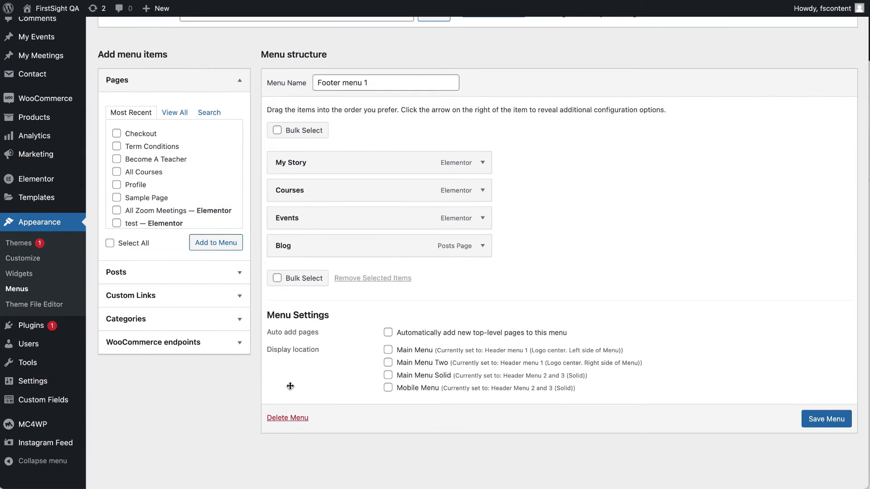
scroll(331, 330, "up", 3)
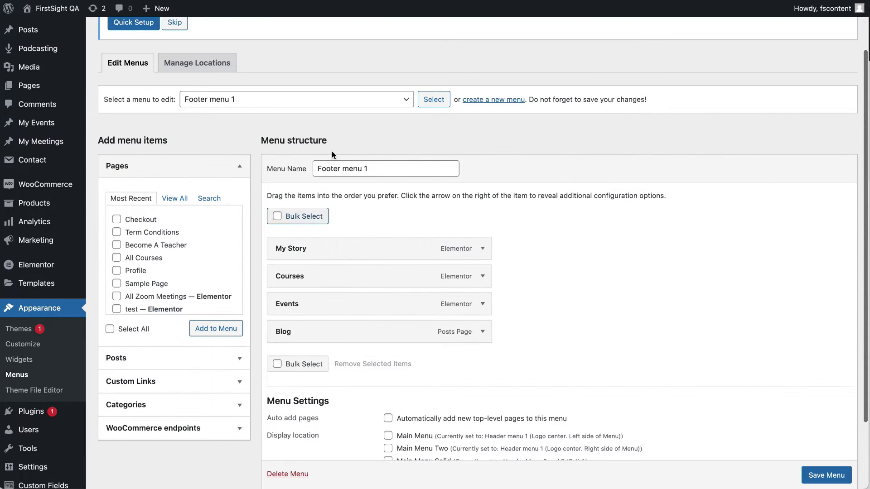
Load Header menu 1 (Right side) on the Menus screen and look through its items.
left_click(338, 101)
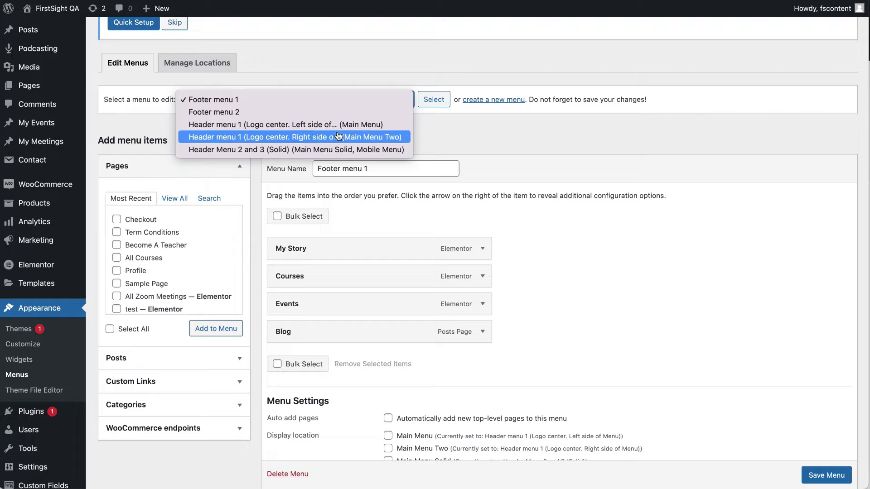
left_click(272, 137)
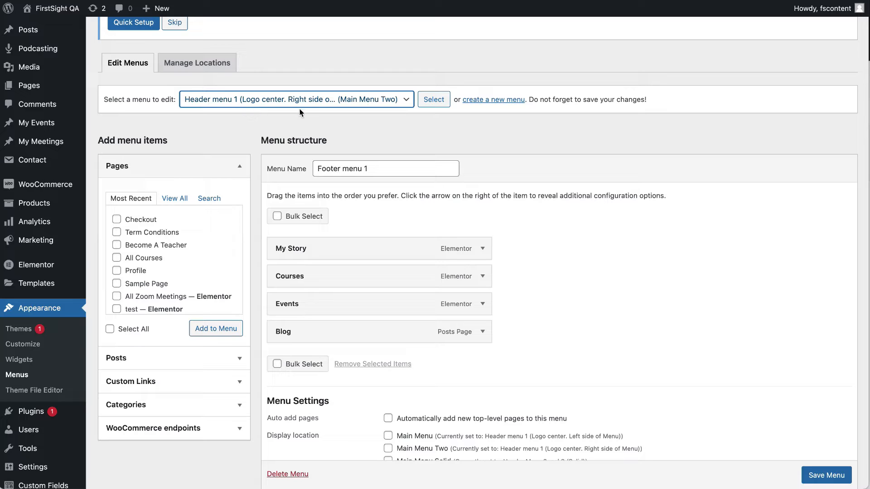
left_click(444, 103)
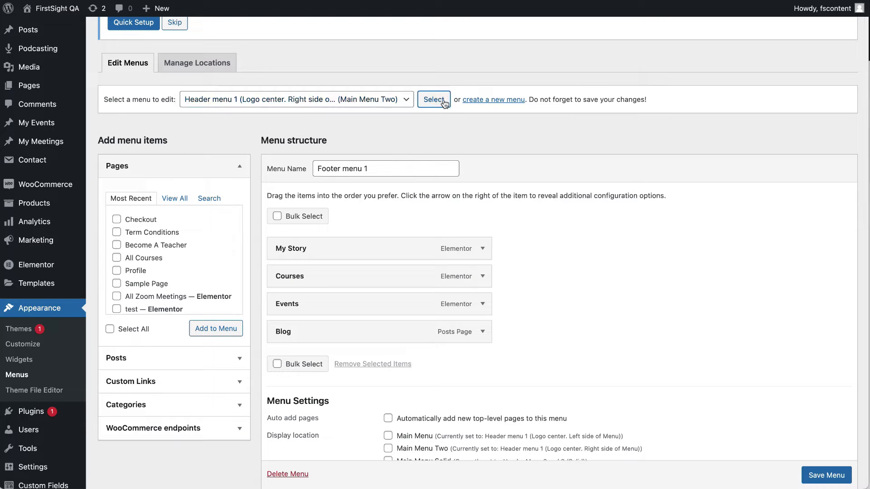
scroll(504, 184, "down", 10)
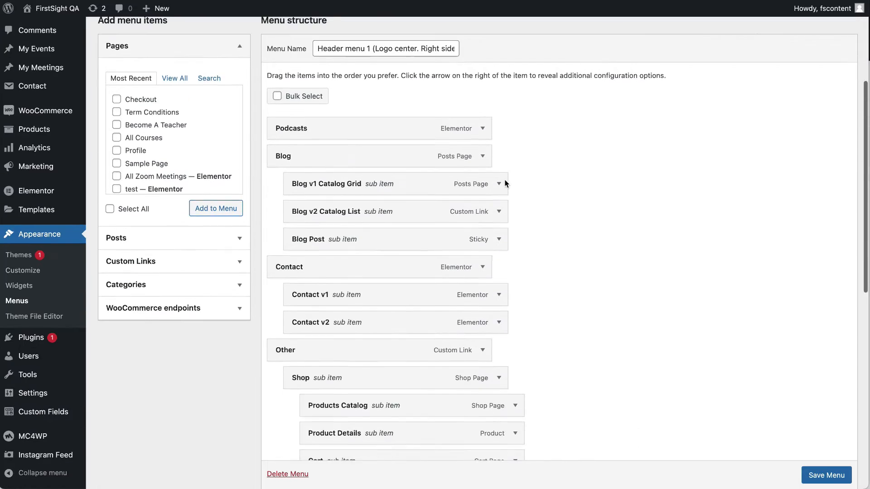
scroll(406, 411, "down", 3)
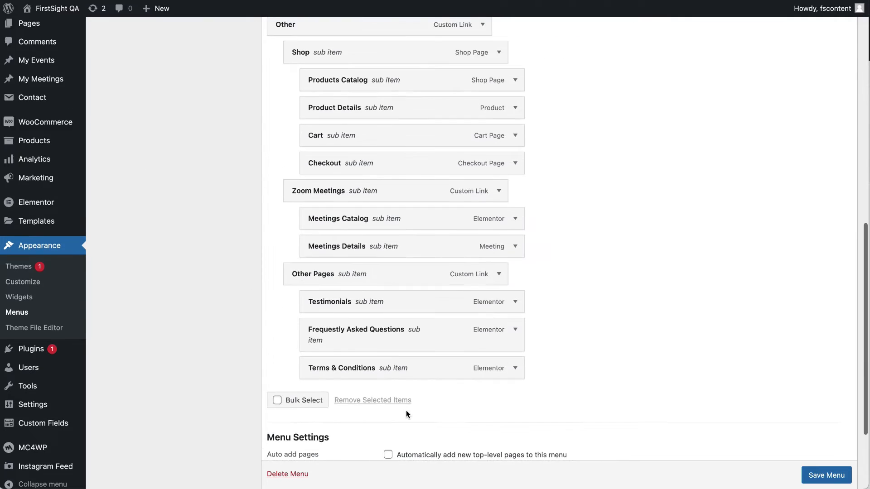
scroll(351, 202, "up", 3)
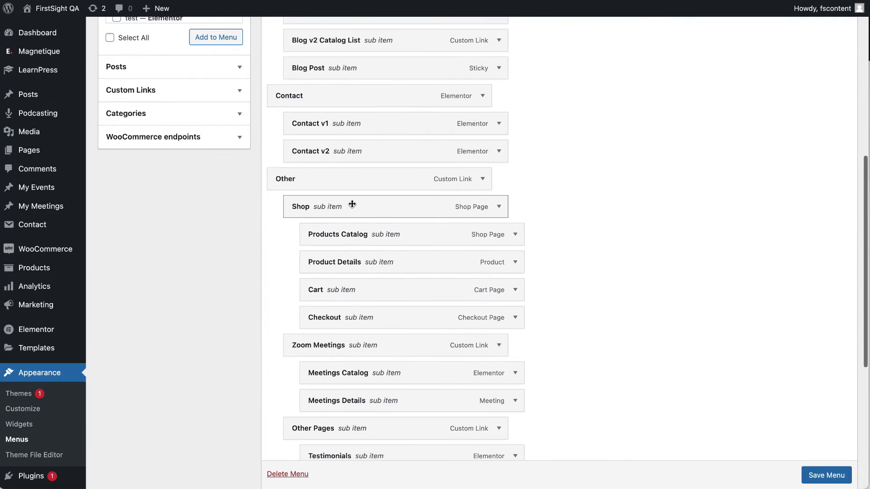
Keep mega menu enabled on Other, and leave it disabled on Contact after toggling it.
left_click(482, 180)
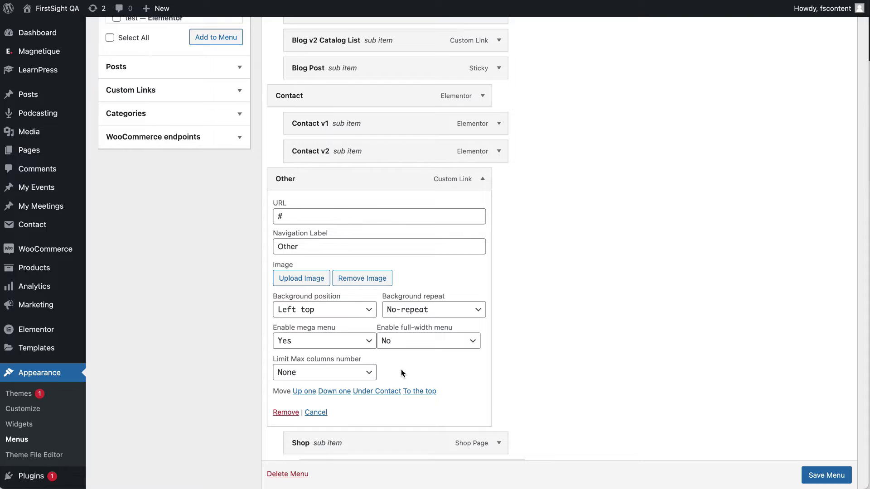
left_click(340, 339)
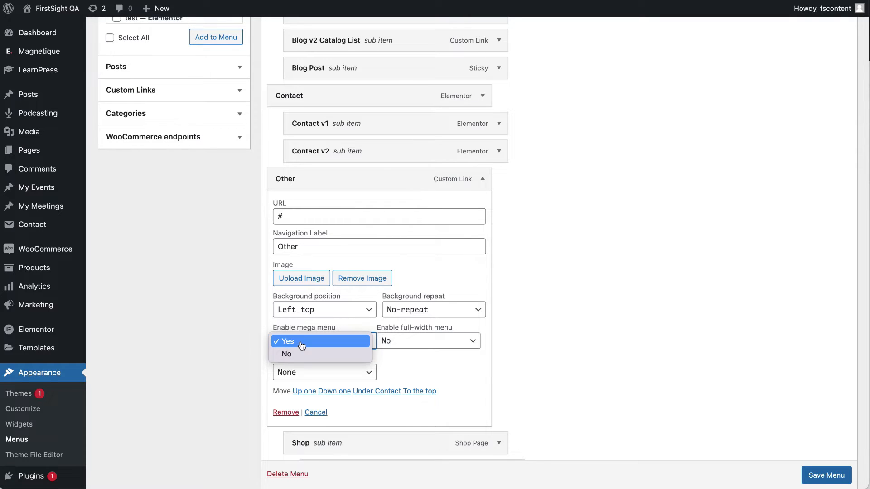
left_click(316, 342)
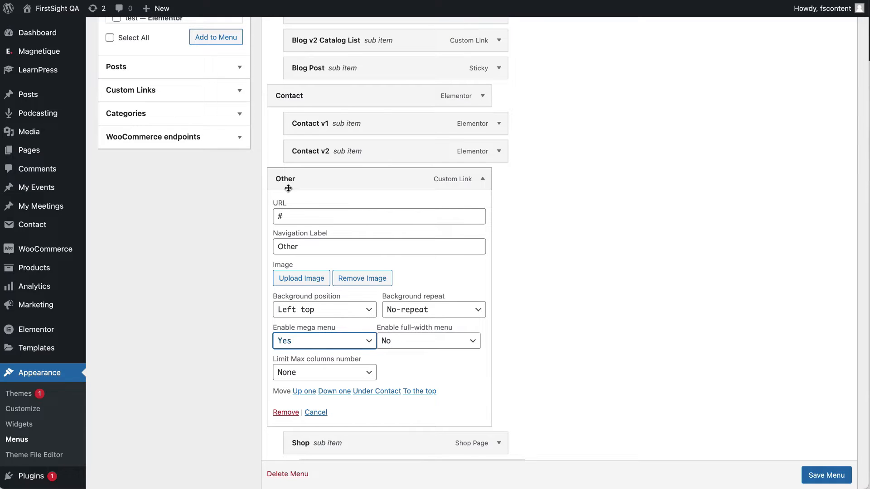
scroll(290, 188, "up", 2)
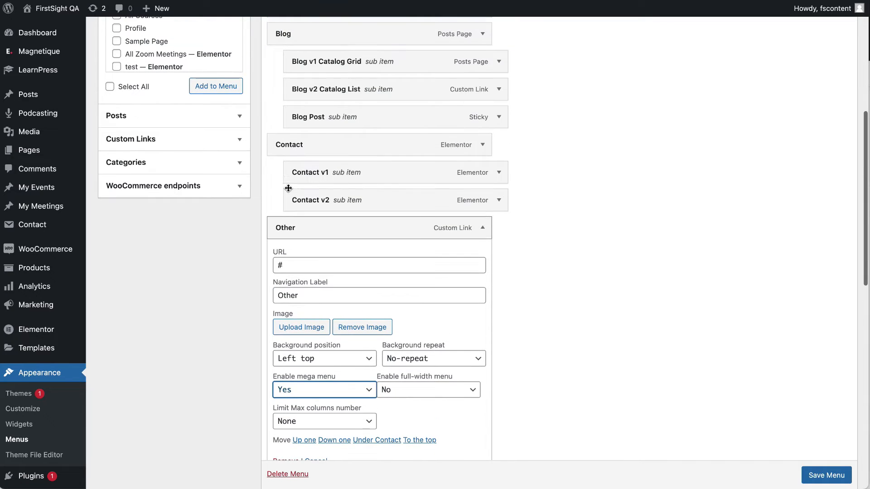
left_click(483, 229)
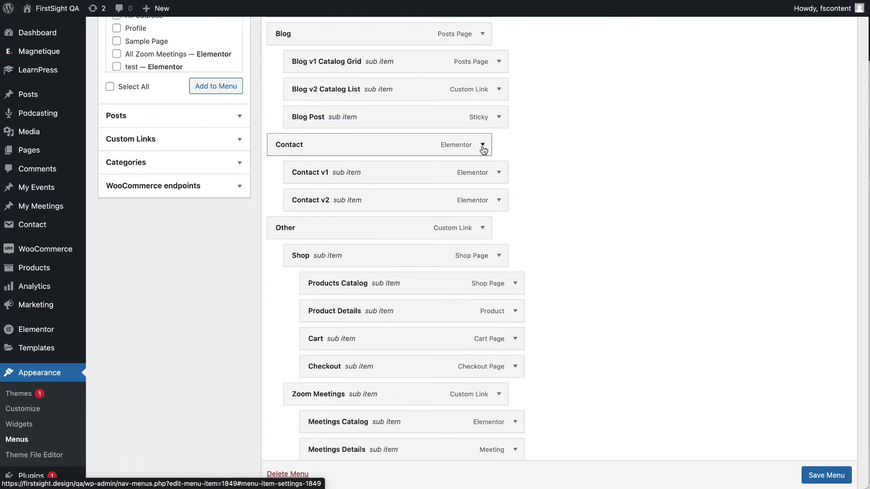
left_click(483, 146)
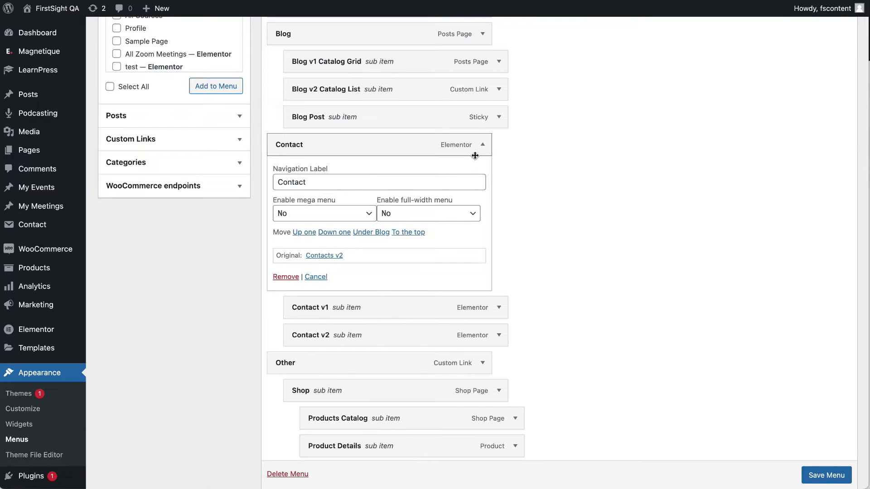
left_click(334, 216)
left_click(337, 201)
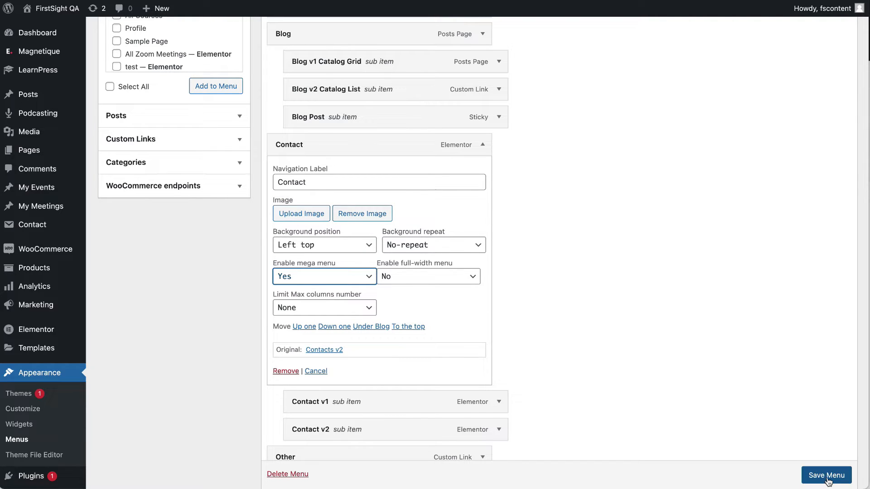
left_click(342, 281)
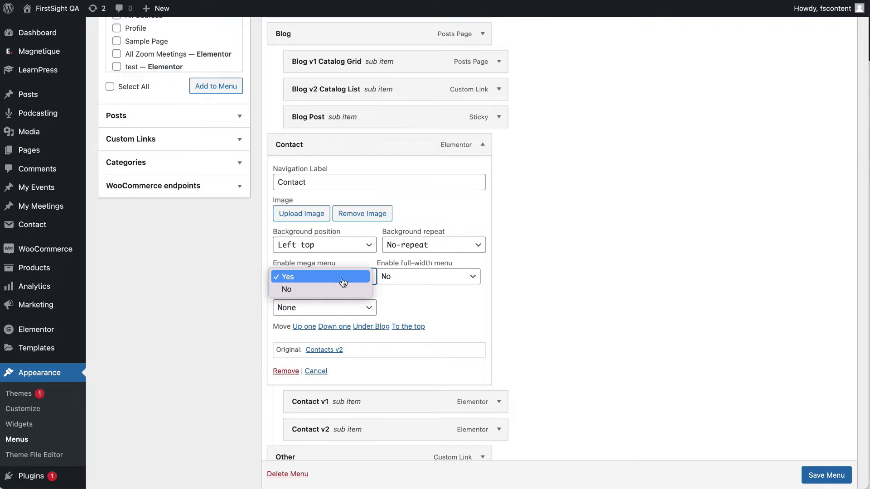
left_click(341, 289)
scroll(827, 476, "down", 1)
Save Header menu 1 and visit the live site homepage.
left_click(827, 476)
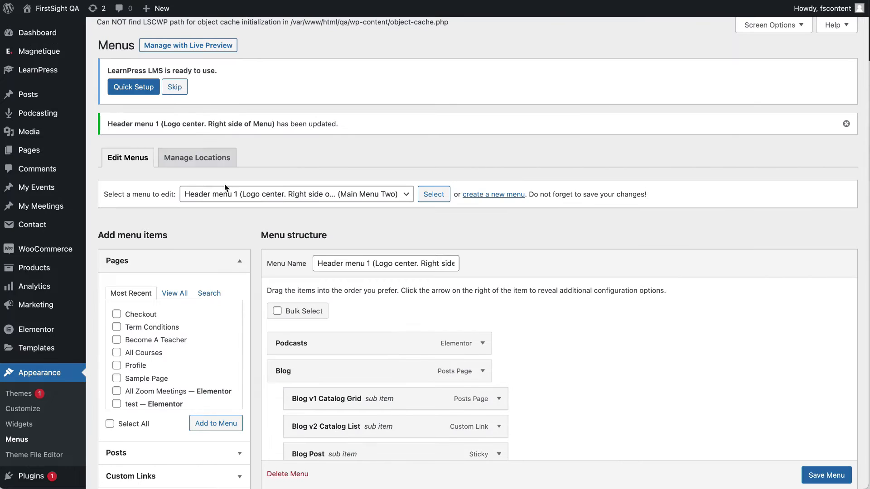
mouse_move(54, 8)
left_click(56, 31)
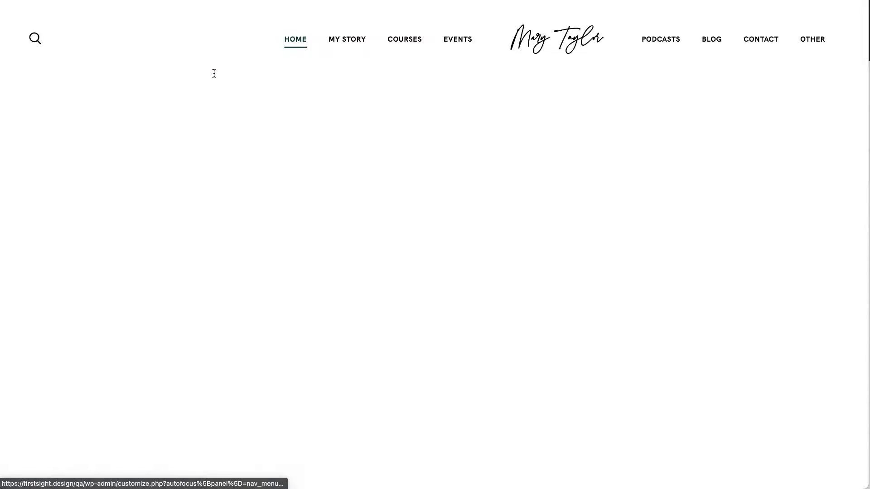
In the Customizer, inspect Header menu 1 (right side), including Terms & Conditions and Add Items, then return to the menus list.
left_click(124, 12)
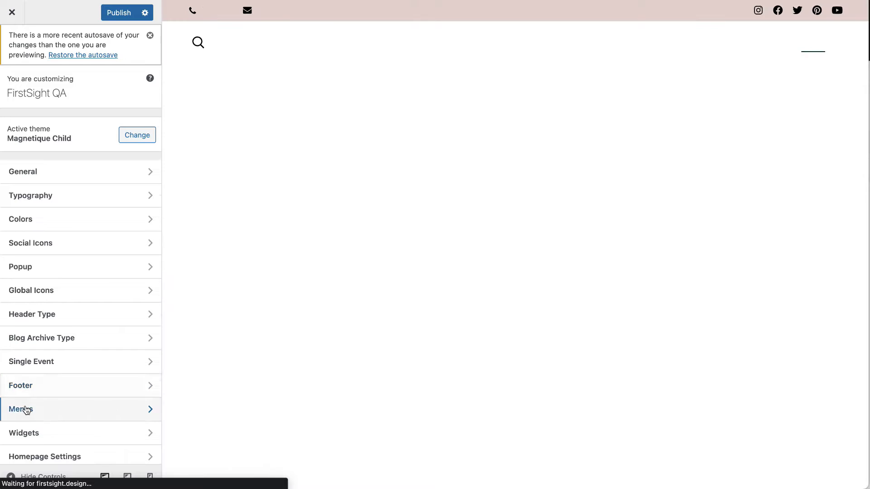
left_click(26, 408)
left_click(87, 250)
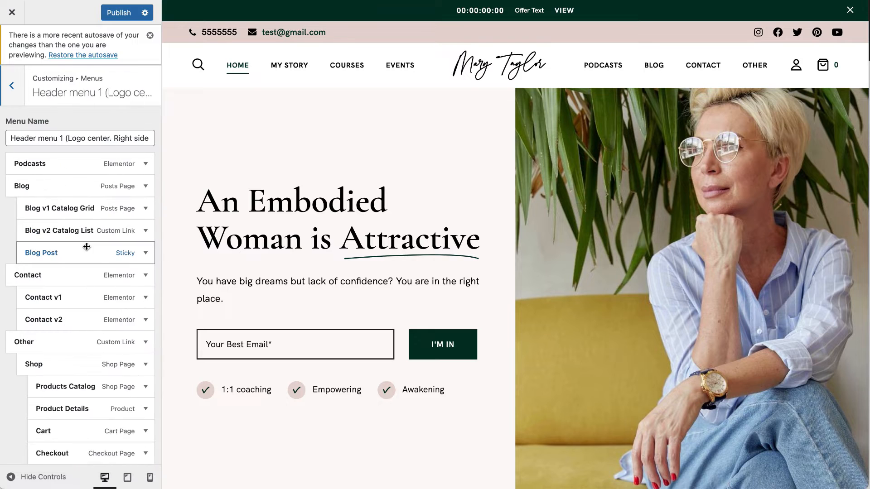
scroll(86, 235, "down", 3)
left_click_drag(90, 294, 86, 285)
scroll(142, 316, "down", 6)
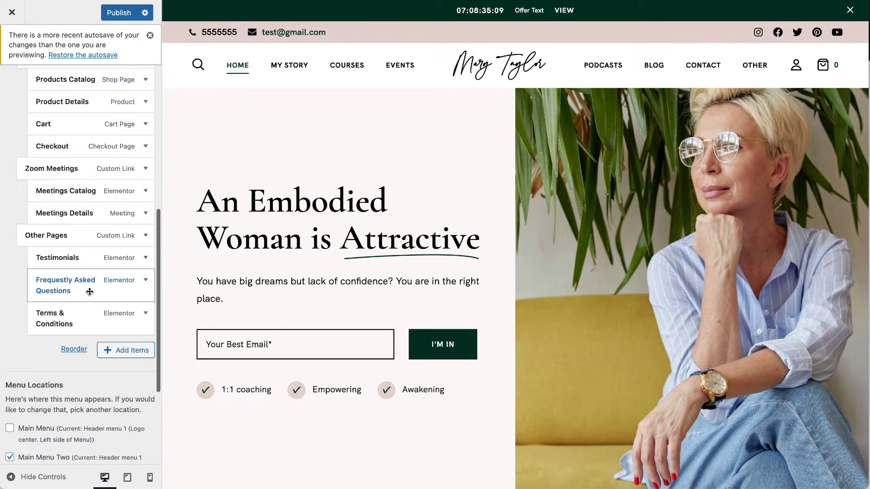
left_click(142, 316)
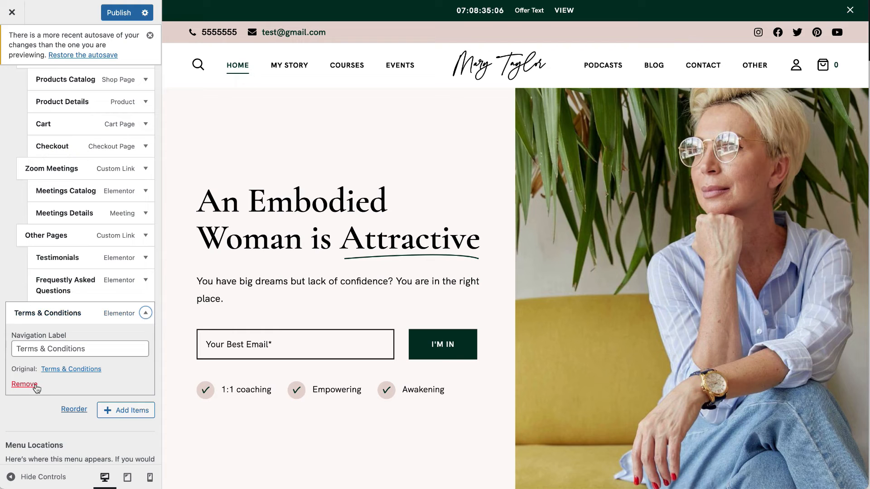
left_click(121, 411)
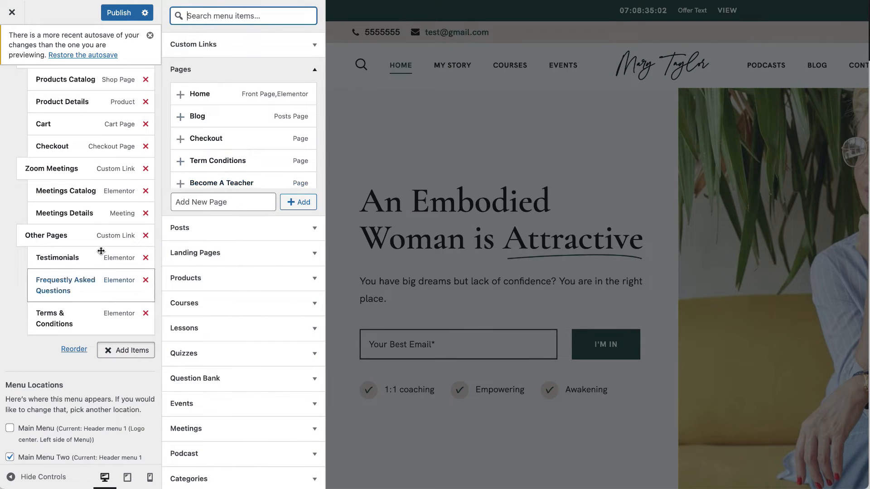
scroll(72, 375, "up", 7)
left_click(11, 87)
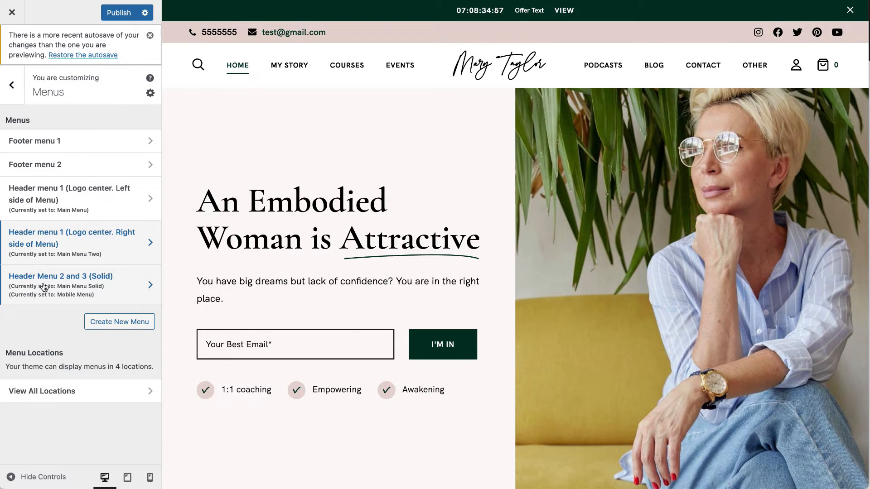
Look at Header Menu 2 and 3 (Solid), then check the header type settings.
left_click(88, 283)
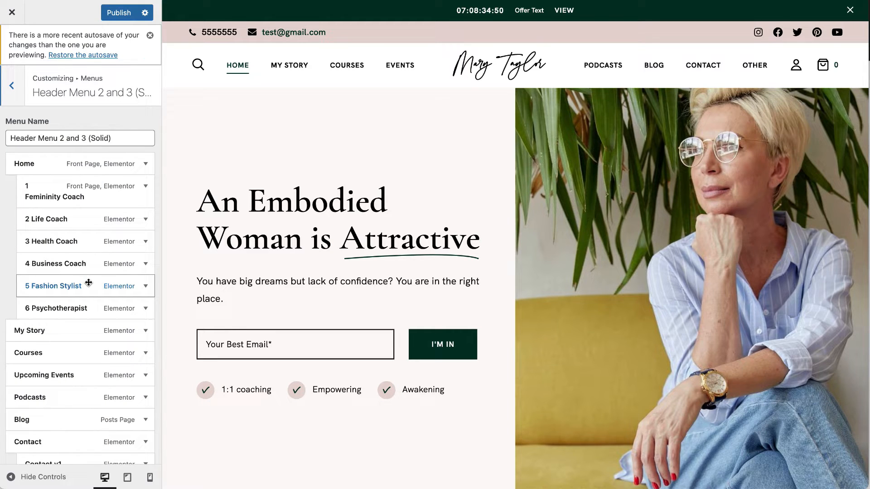
left_click(11, 85)
left_click(12, 87)
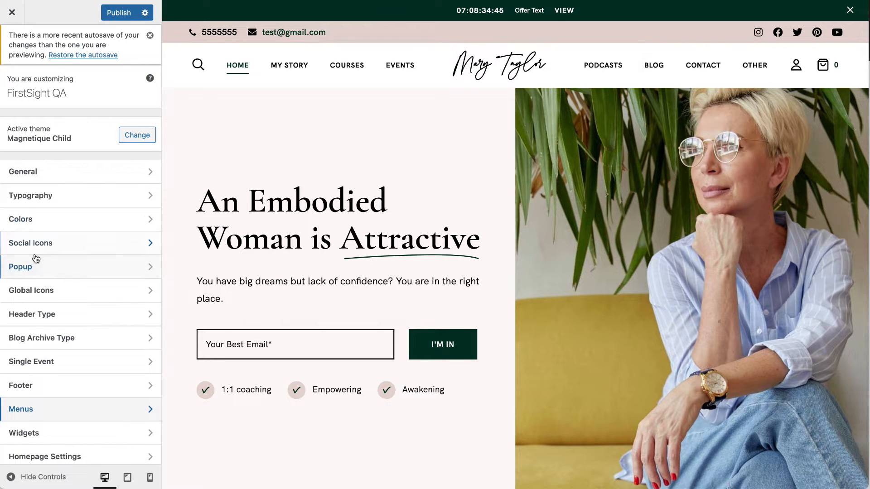
left_click(39, 315)
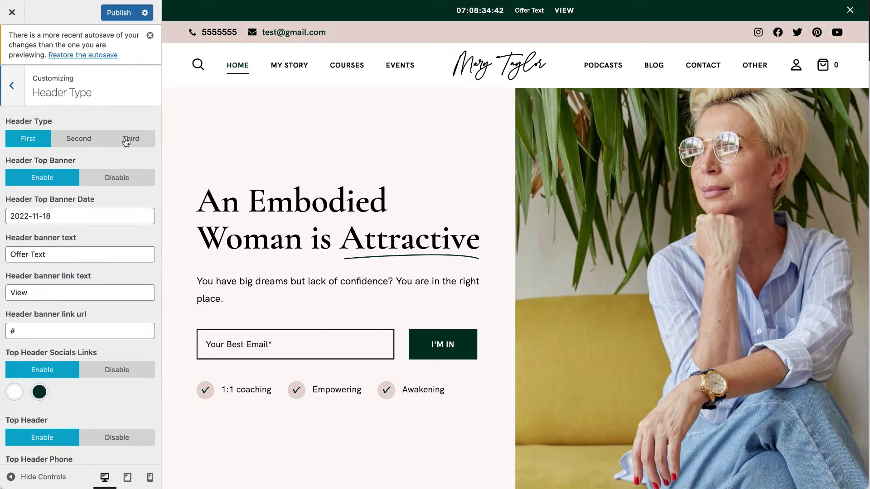
left_click(11, 85)
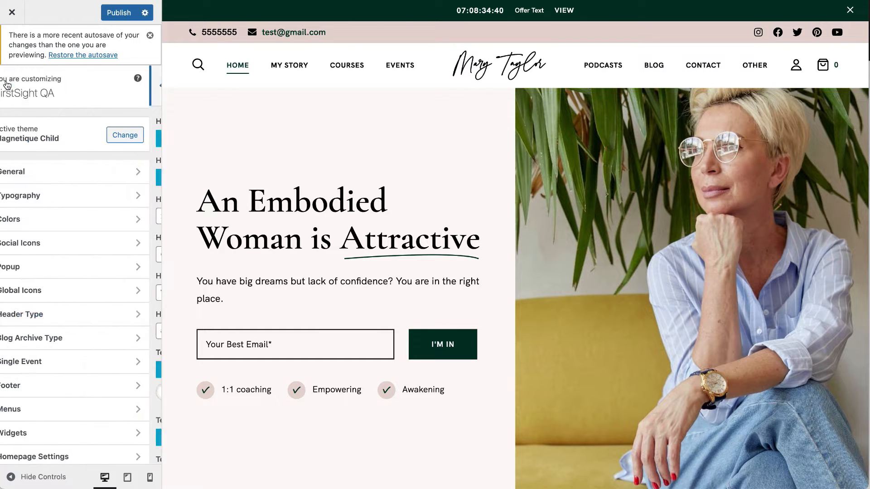
Review Header Menu 2 and 3 (Solid) again, then move on to the Widgets panel.
left_click(33, 410)
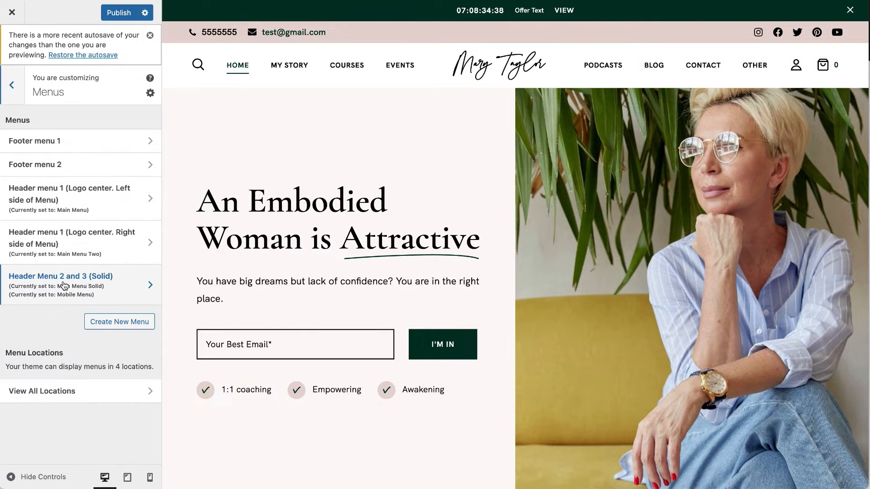
left_click(122, 281)
scroll(123, 281, "down", 15)
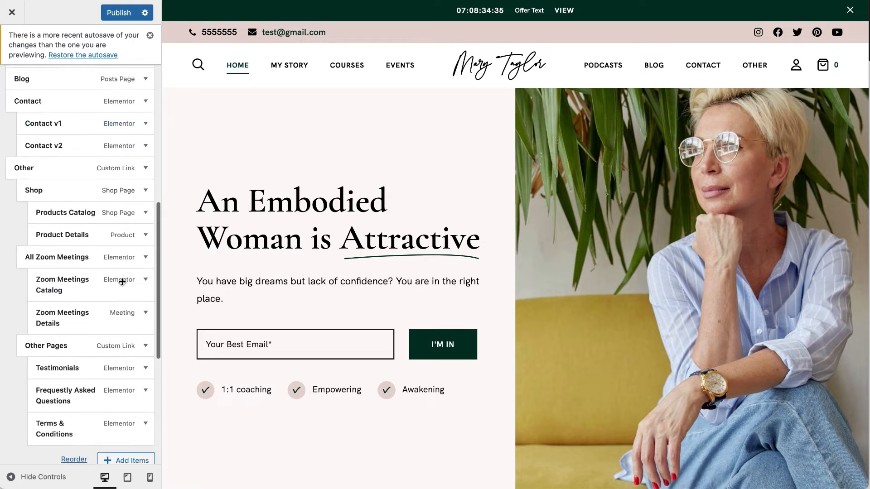
scroll(122, 284, "up", 10)
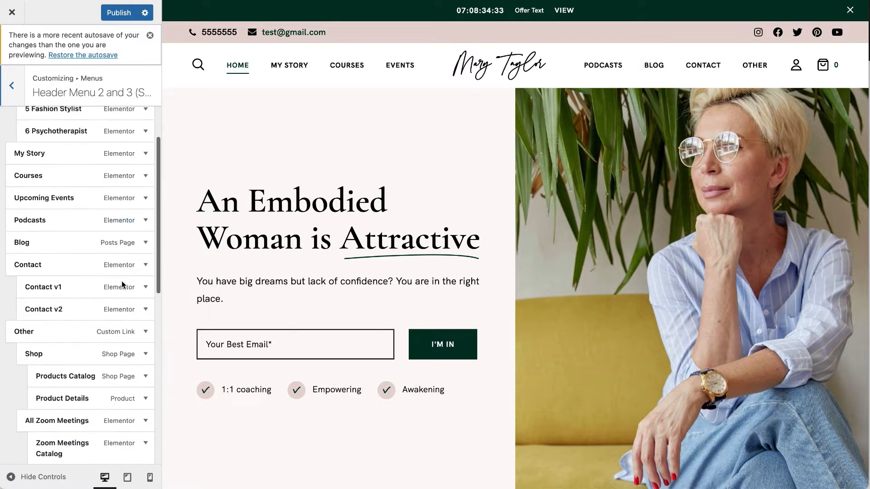
scroll(96, 382, "up", 4)
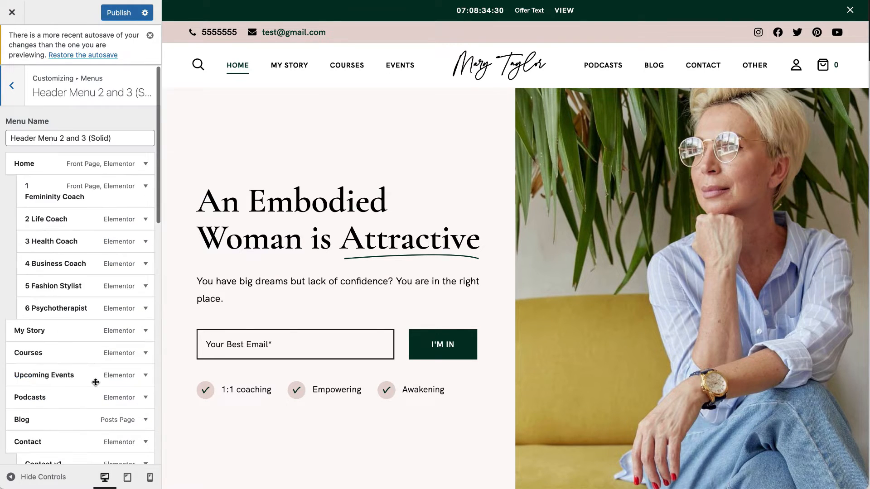
left_click(20, 96)
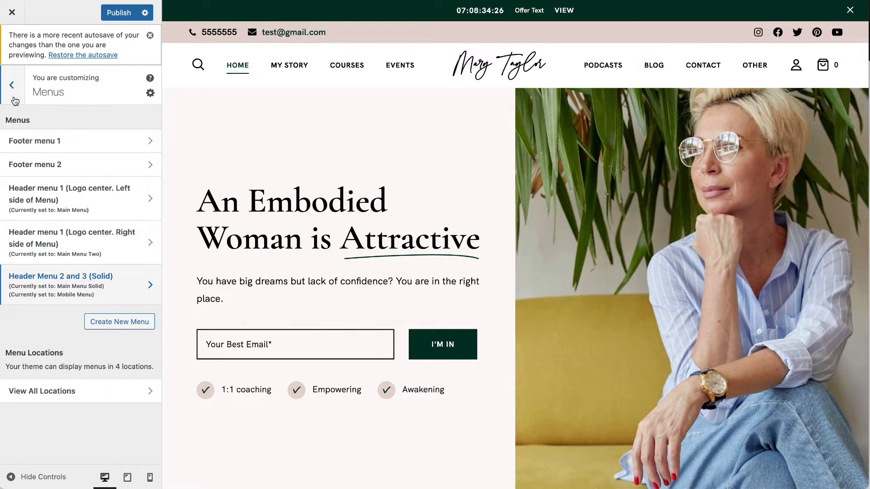
left_click(8, 88)
scroll(27, 385, "down", 2)
left_click(35, 382)
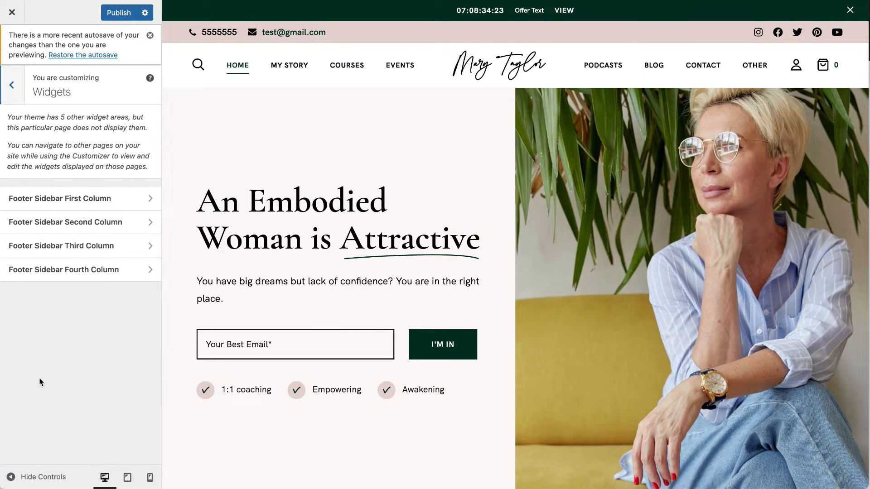
Open Footer Sidebar First Column and dismiss the block widgets welcome guide.
scroll(250, 299, "down", 10)
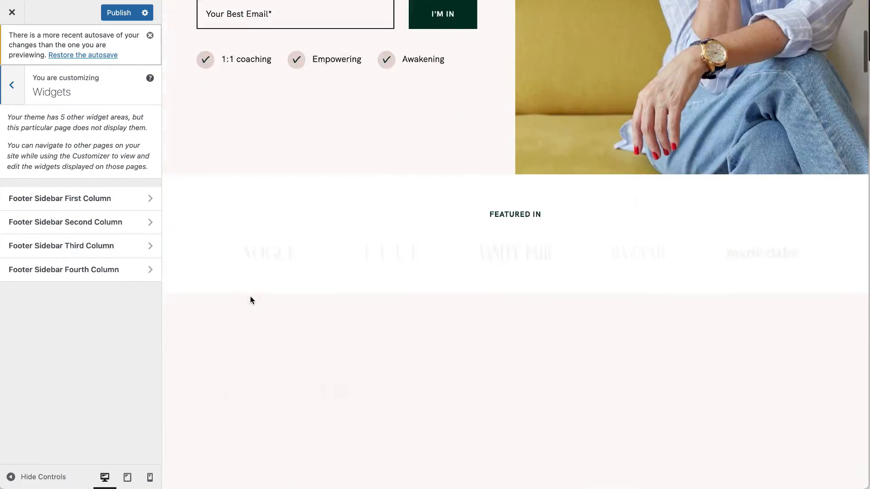
scroll(250, 301, "down", 20)
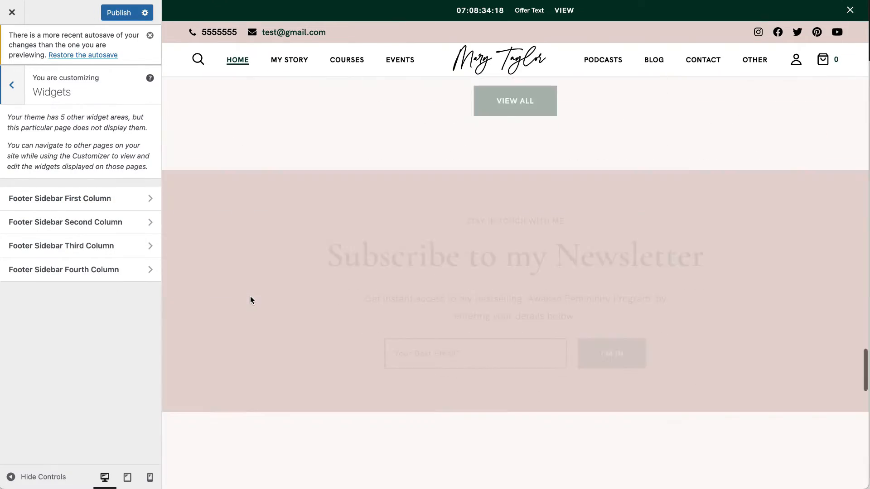
scroll(250, 299, "down", 4)
scroll(250, 299, "up", 8)
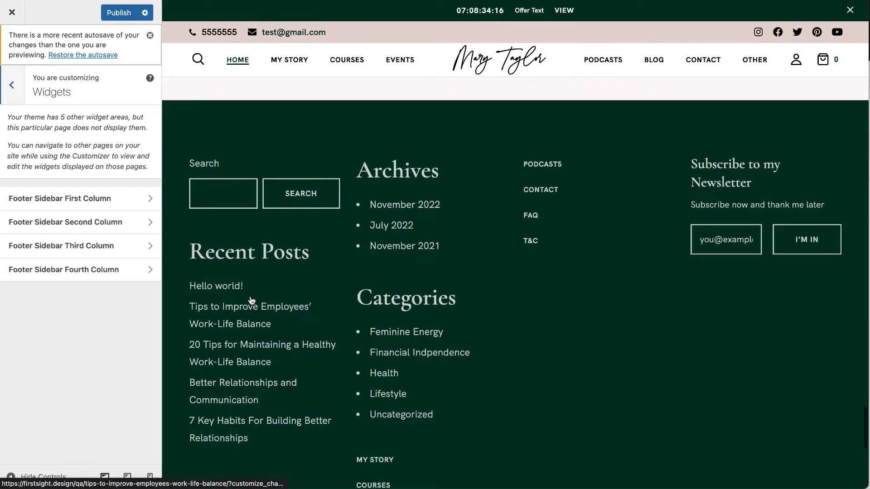
left_click(53, 204)
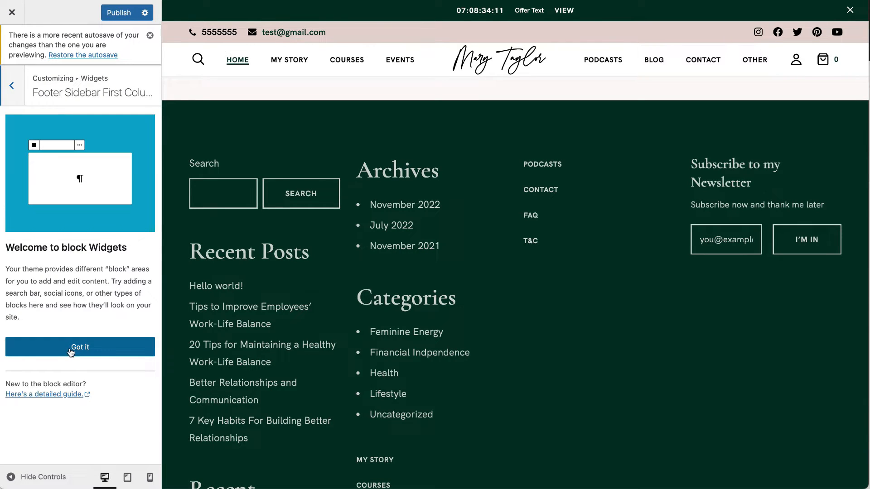
left_click(101, 348)
scroll(142, 268, "down", 2)
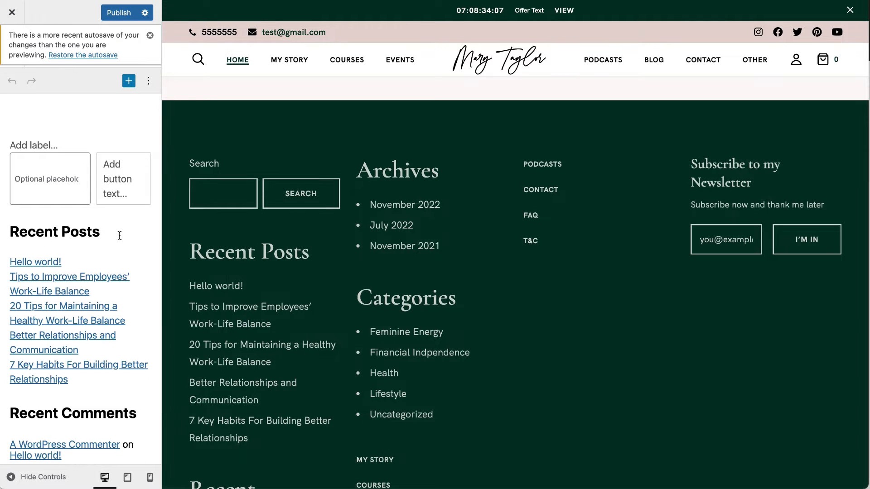
Delete the Recent Posts and Recent Comments headings and their lists.
left_click(91, 233)
left_click(271, 200)
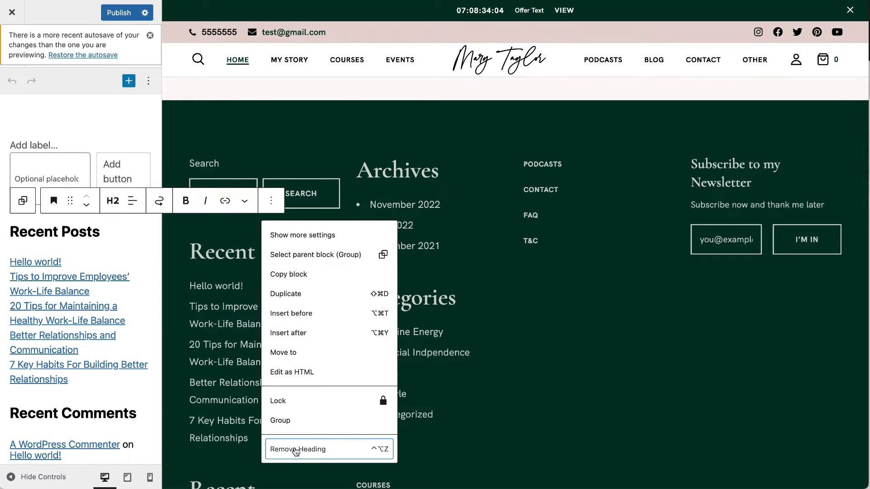
left_click(298, 449)
left_click(149, 186)
left_click(211, 160)
left_click(233, 374)
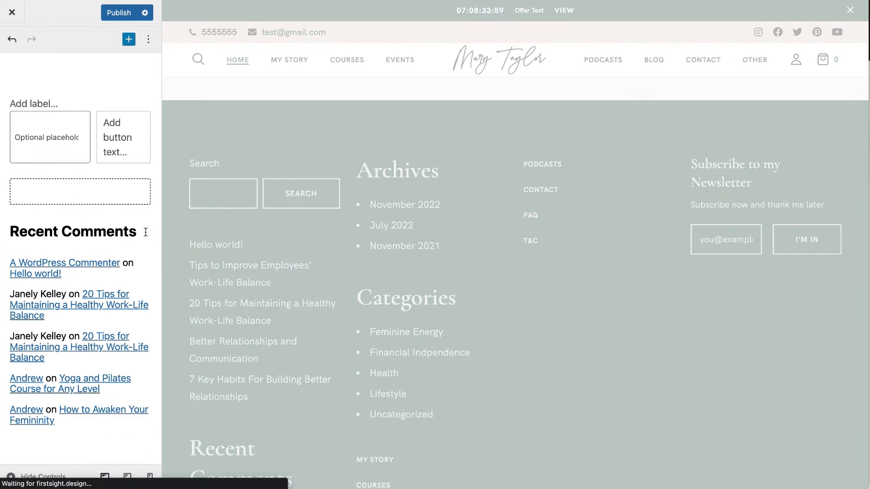
left_click(143, 232)
left_click(271, 201)
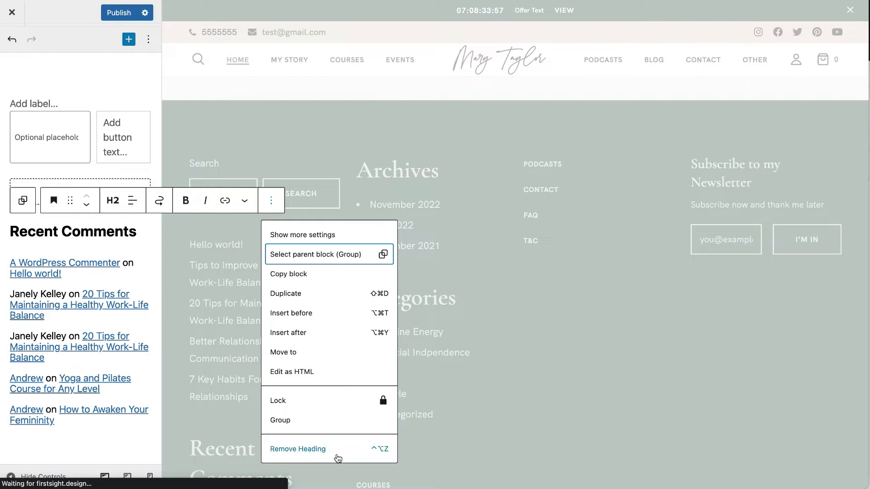
left_click(335, 451)
left_click(136, 229)
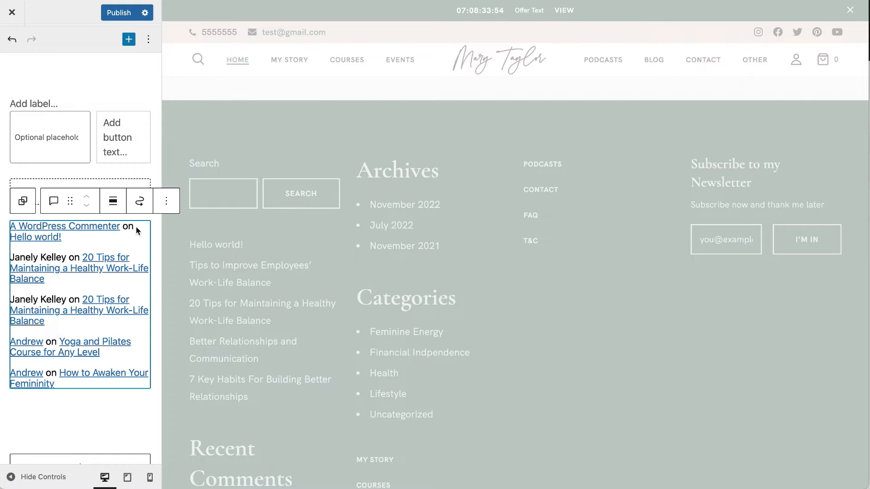
left_click(166, 201)
left_click(244, 430)
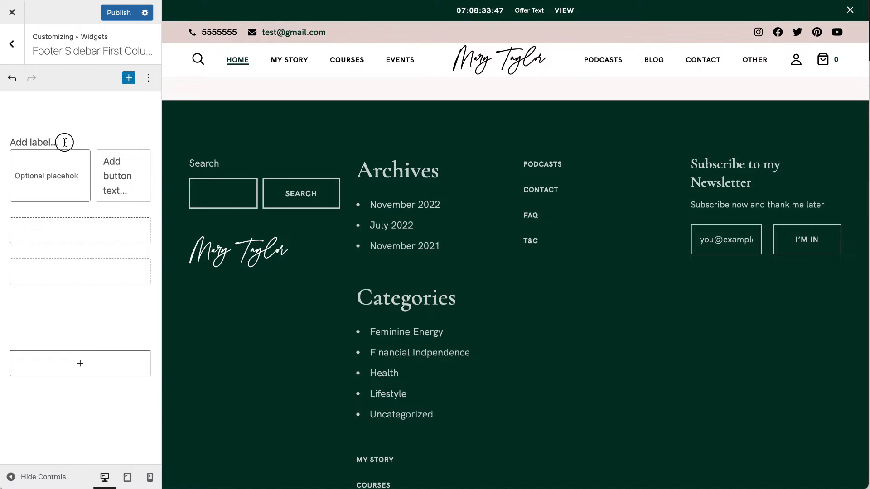
Delete the search widget and the empty group blocks.
left_click(64, 141)
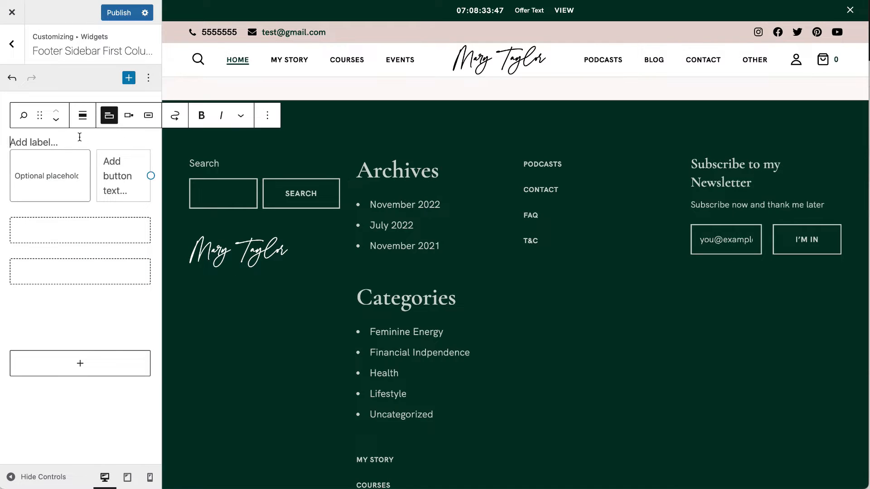
left_click(267, 116)
left_click(297, 324)
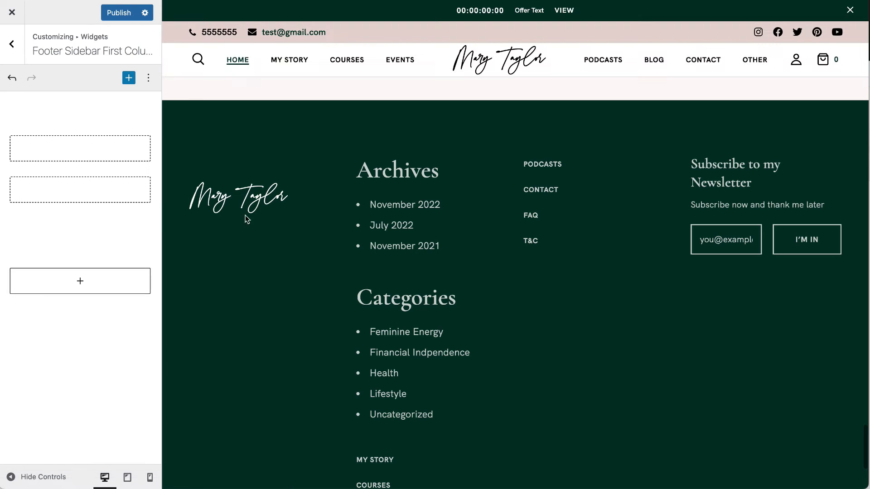
left_click(43, 219)
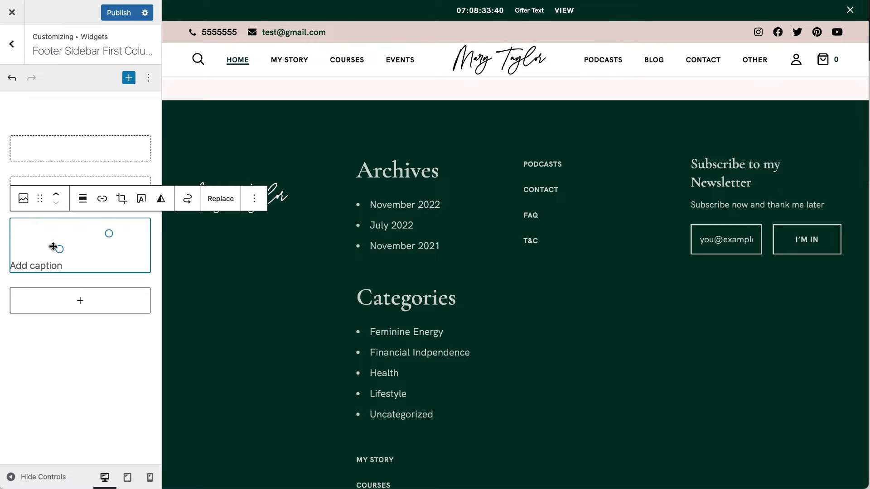
left_click(88, 156)
left_click(109, 117)
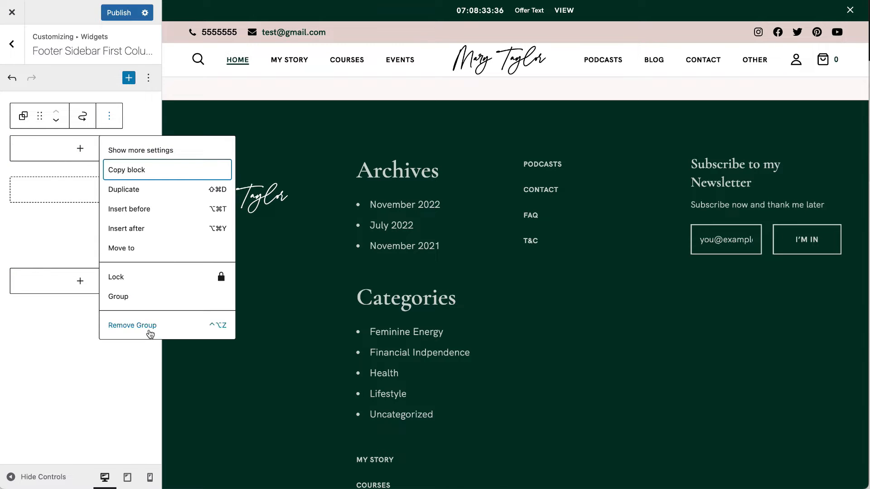
left_click(204, 313)
left_click(109, 116)
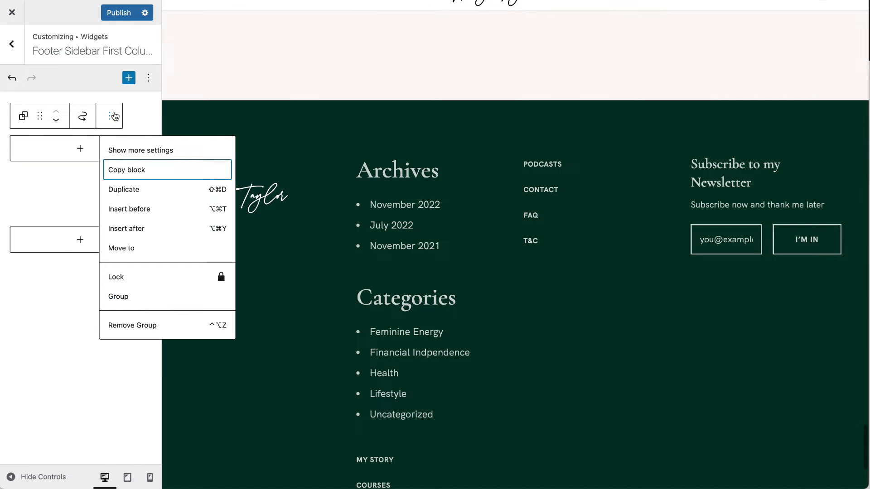
left_click(156, 317)
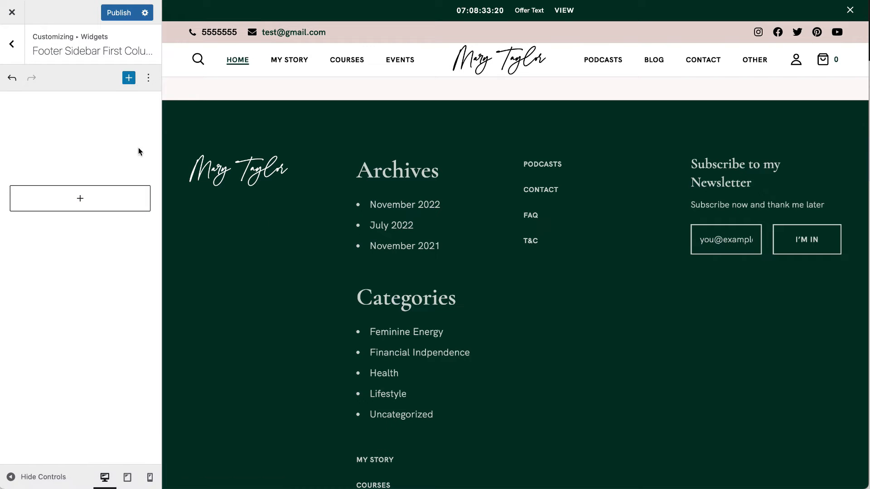
Open Footer Sidebar Second Column and delete the Archives heading and list.
left_click(12, 44)
left_click(62, 179)
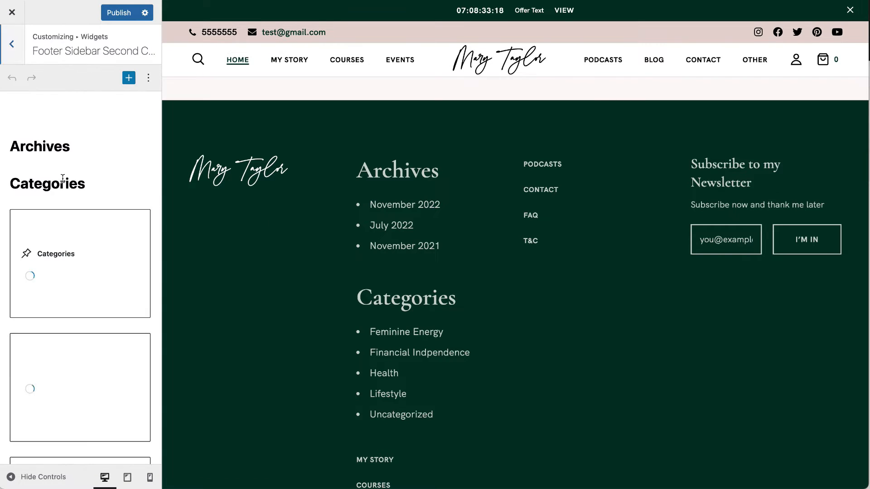
left_click(67, 144)
left_click(271, 115)
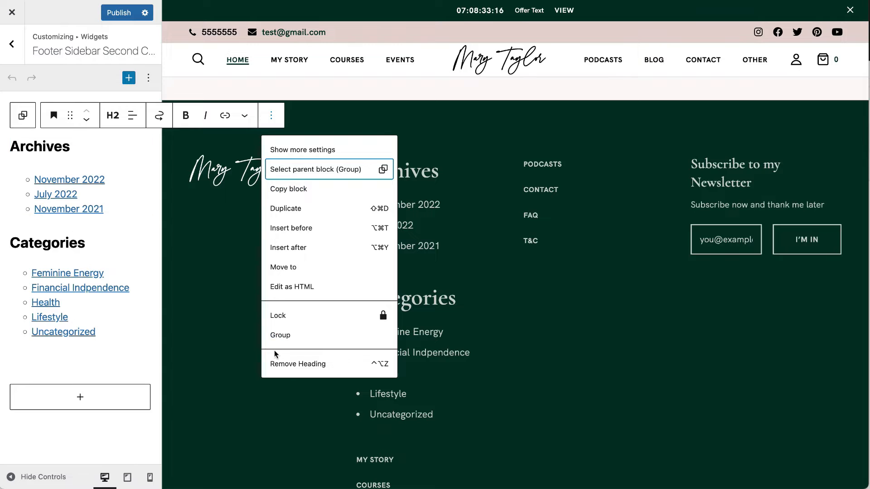
left_click(278, 363)
left_click(151, 142)
left_click(166, 115)
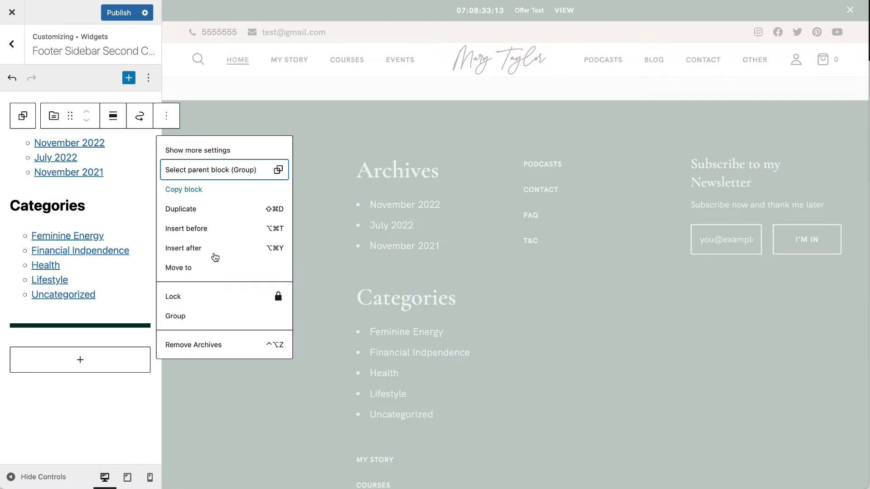
left_click(186, 349)
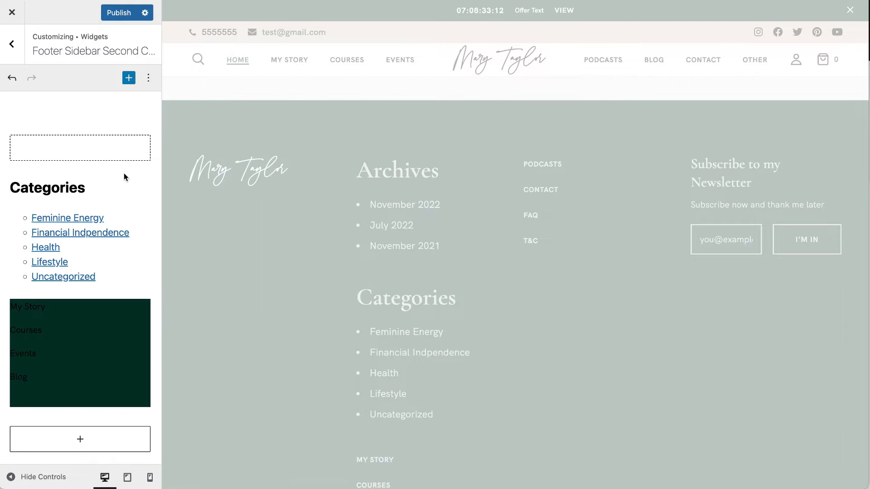
Delete the empty placeholder and the Categories heading, then publish the footer changes.
left_click(150, 140)
left_click(109, 115)
left_click(223, 277)
left_click(531, 153)
left_click(196, 326)
left_click(131, 150)
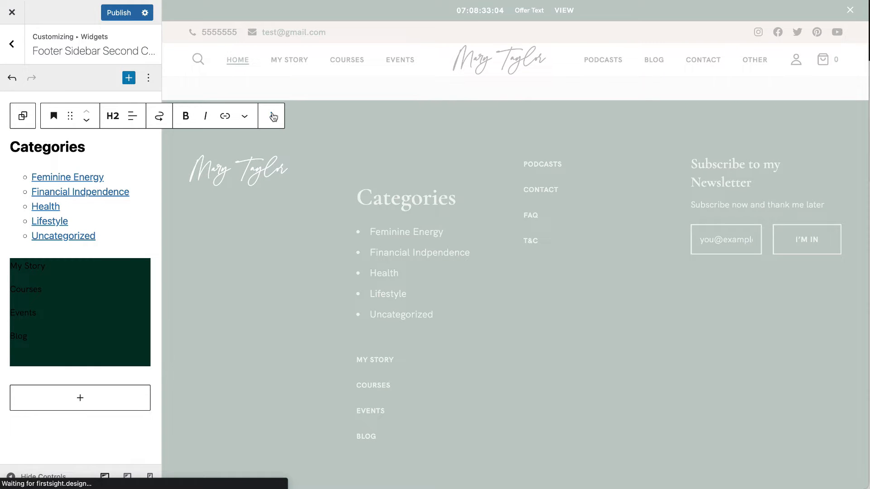
left_click(271, 116)
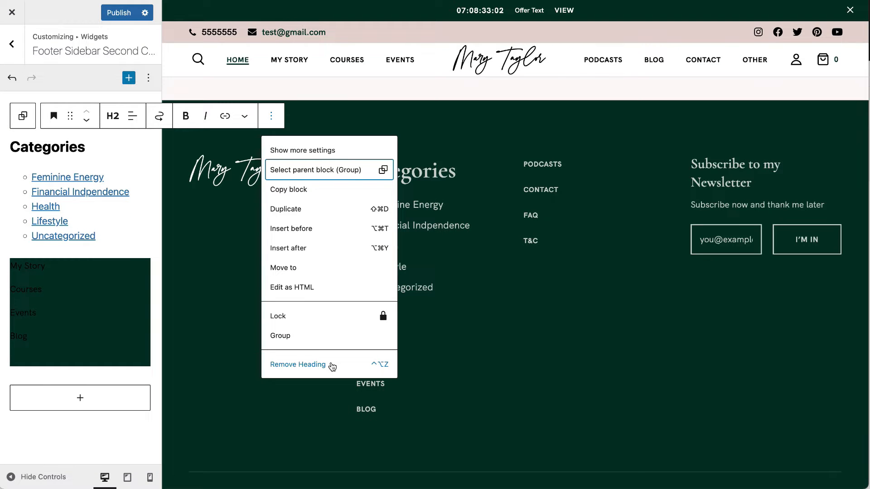
left_click(332, 365)
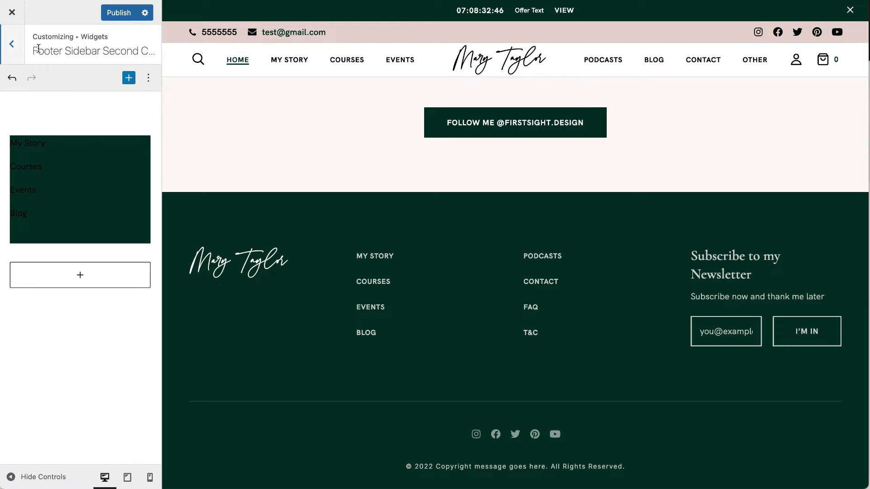
left_click(12, 44)
left_click(119, 13)
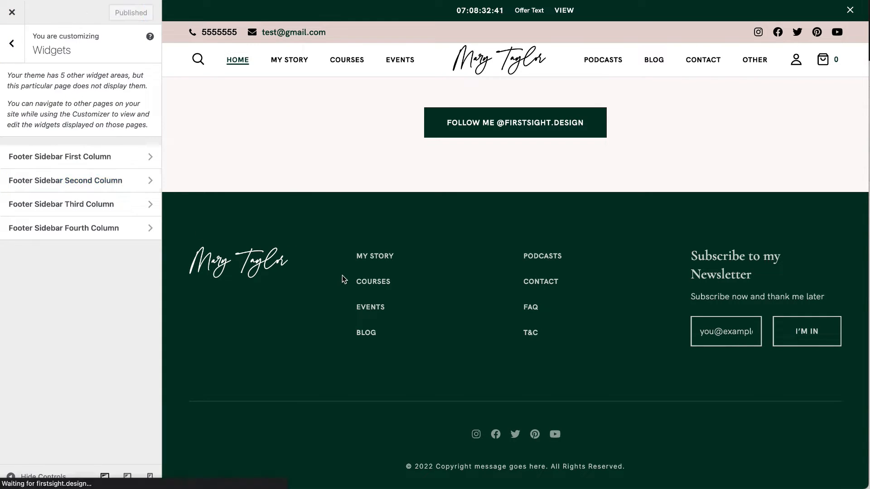
Confirm Homepage = Home and Posts page = Blog, then bring up the WooCommerce customizer section.
left_click(18, 43)
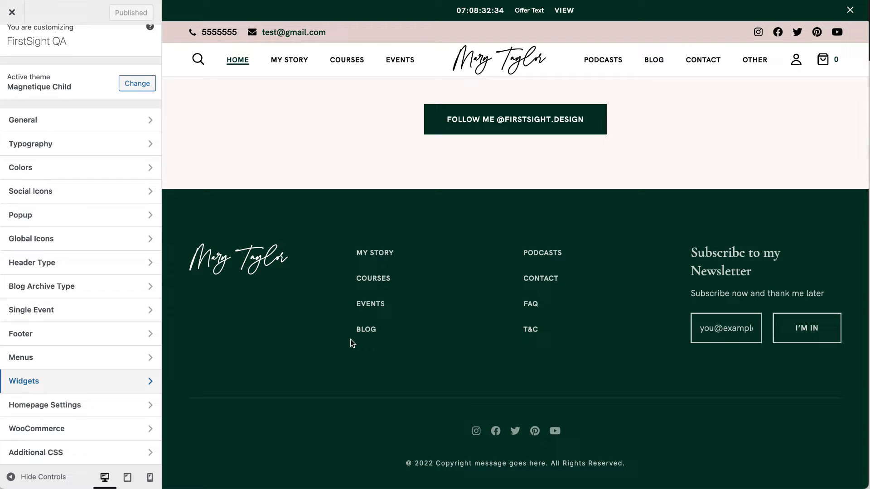
left_click(54, 408)
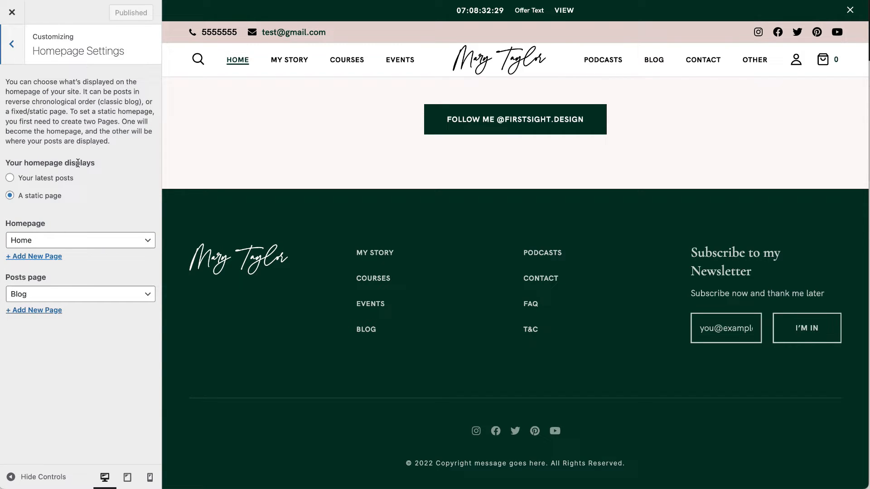
left_click(63, 241)
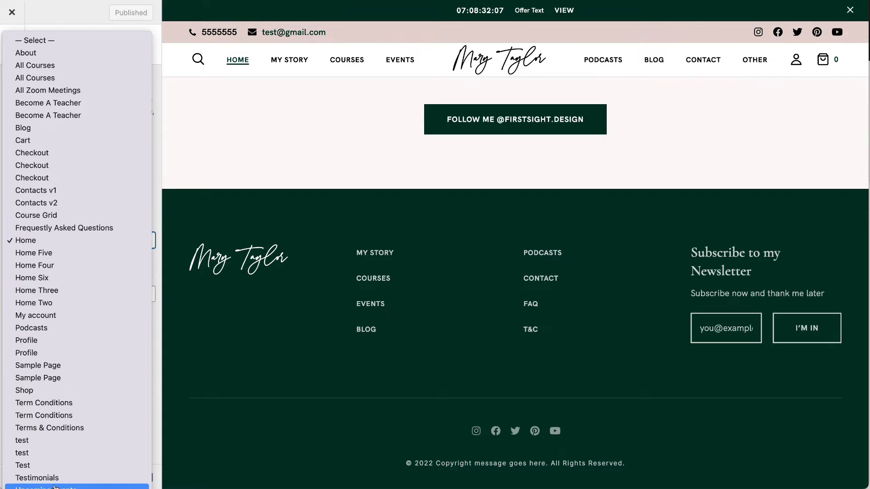
left_click(44, 246)
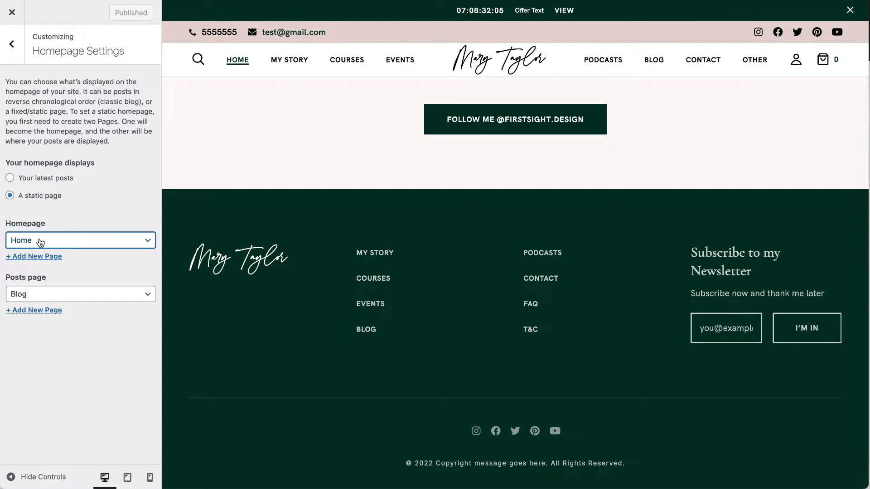
left_click(35, 295)
left_click(36, 295)
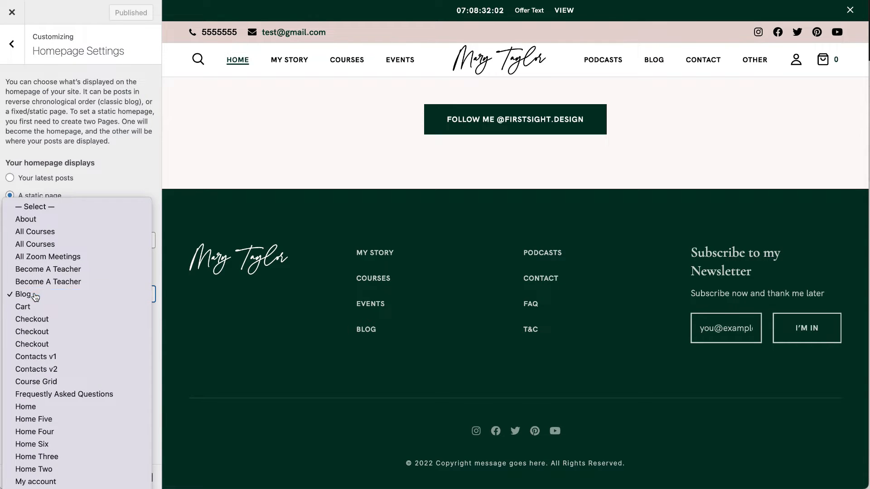
left_click(12, 44)
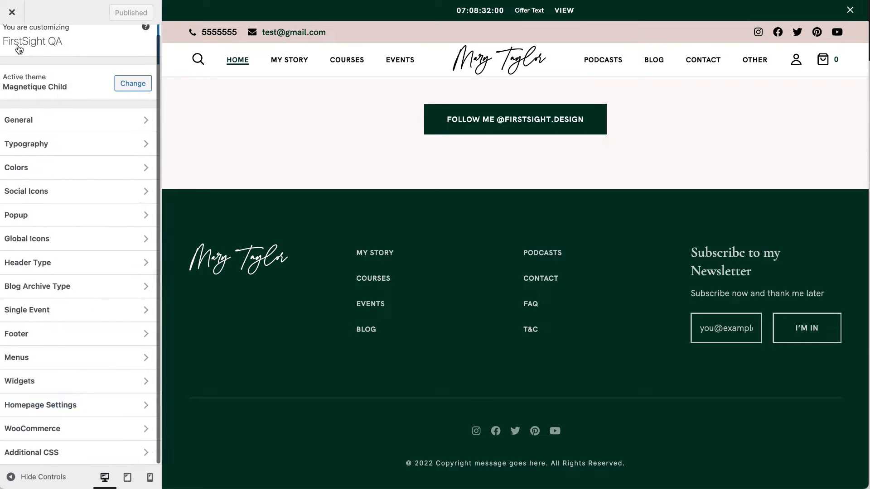
left_click(76, 423)
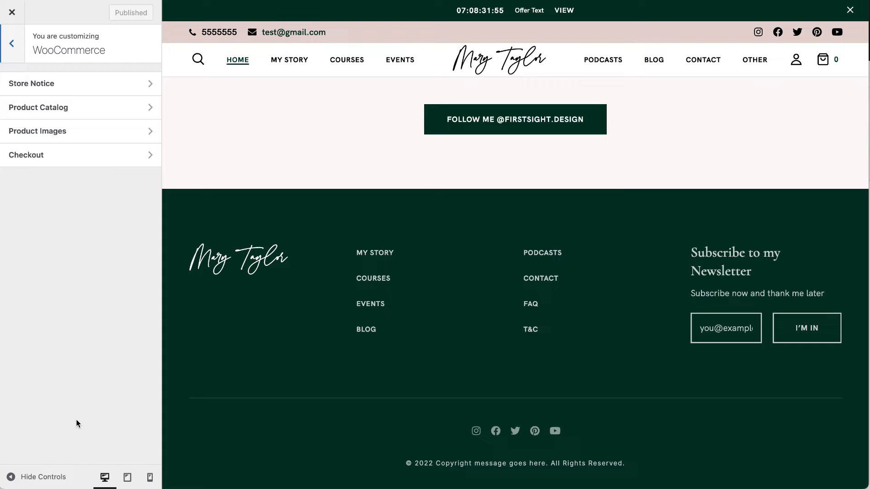
Inspect the Store Notice and empty Additional CSS panels without changes, then return to the main menu.
left_click(97, 87)
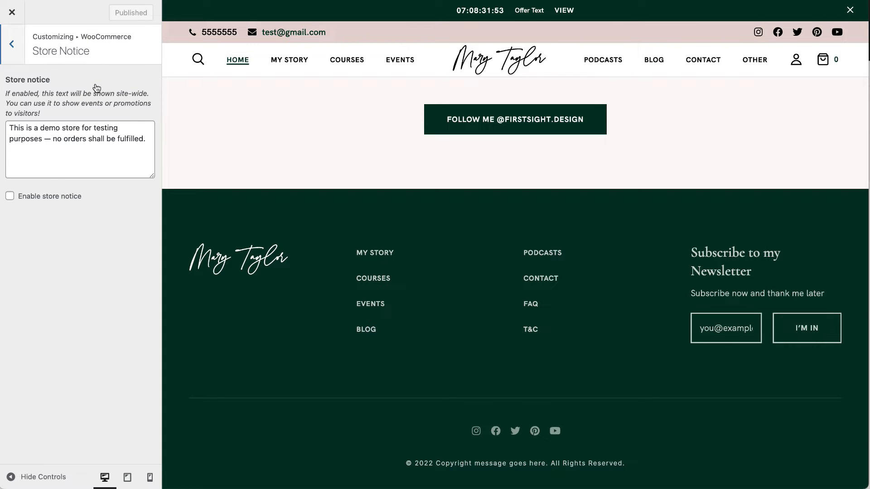
left_click(9, 46)
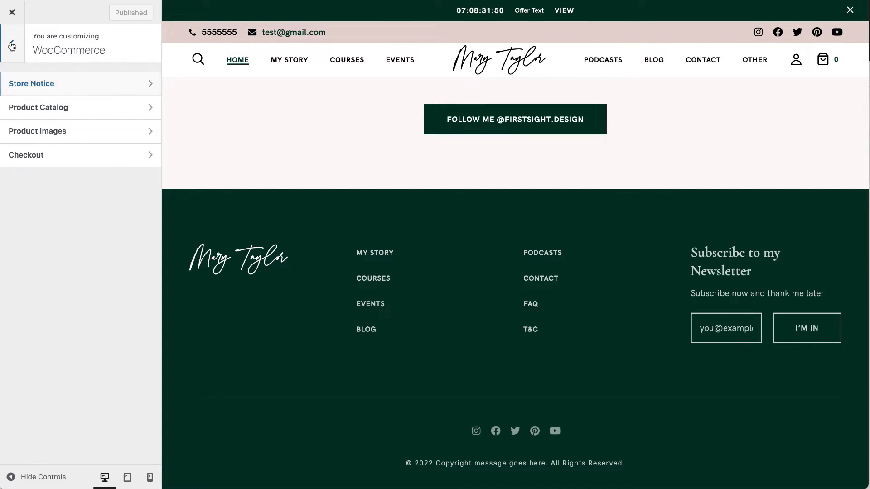
left_click(9, 46)
left_click(68, 452)
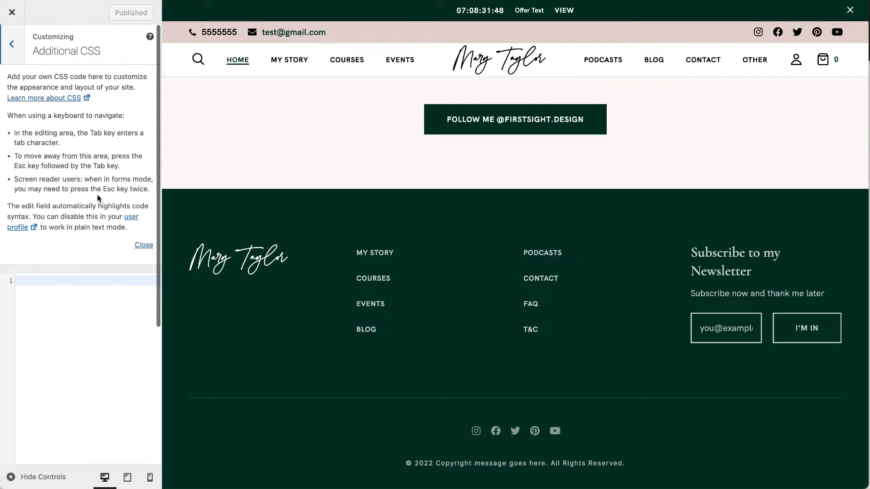
left_click(99, 306)
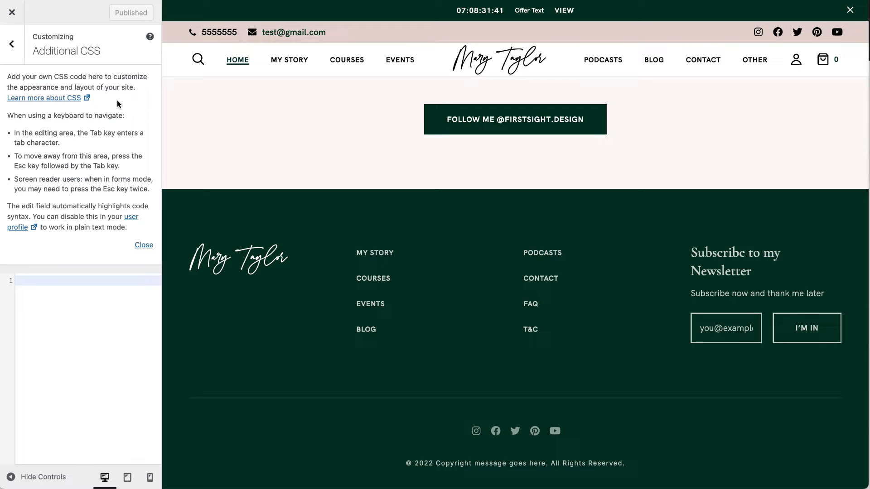
left_click(14, 28)
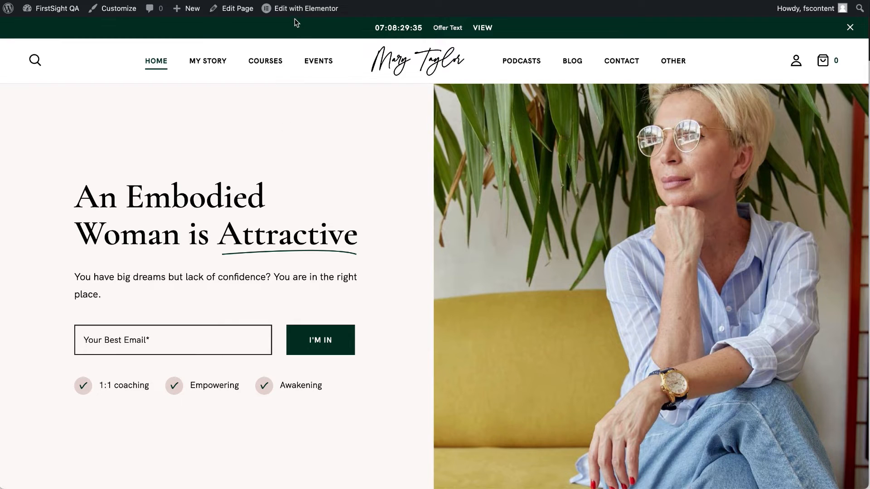
Open the Home page in the Elementor editor in a new tab and close the navigator.
mouse_move(299, 9)
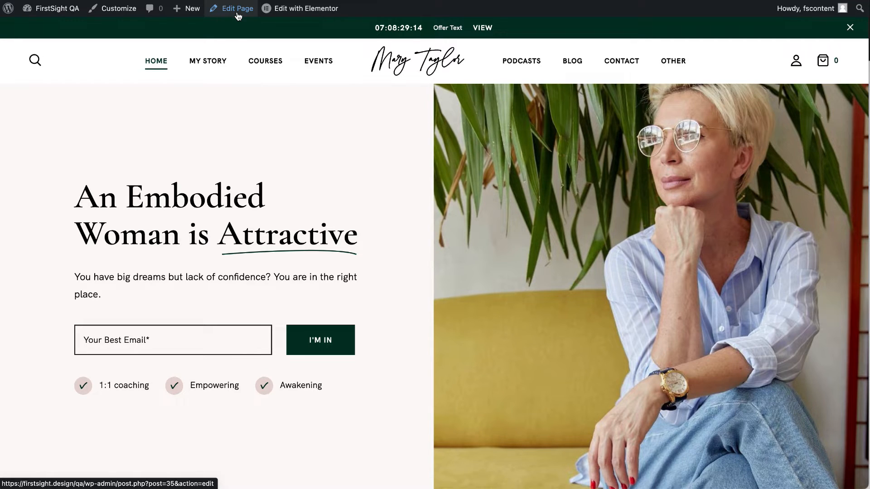
mouse_move(290, 15)
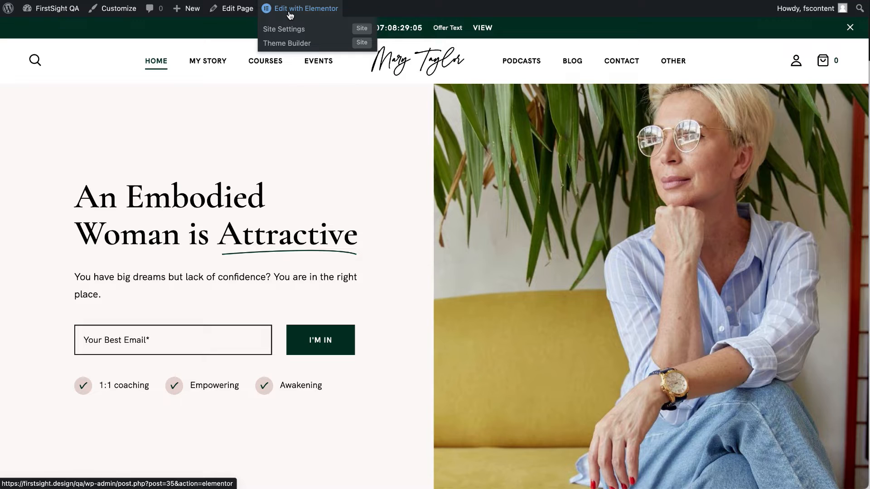
right_click(300, 9)
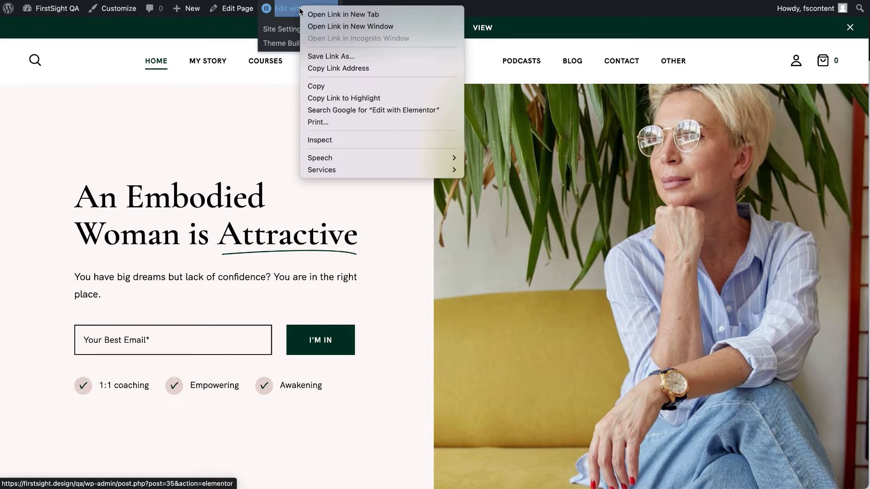
left_click(331, 16)
left_click(333, 11)
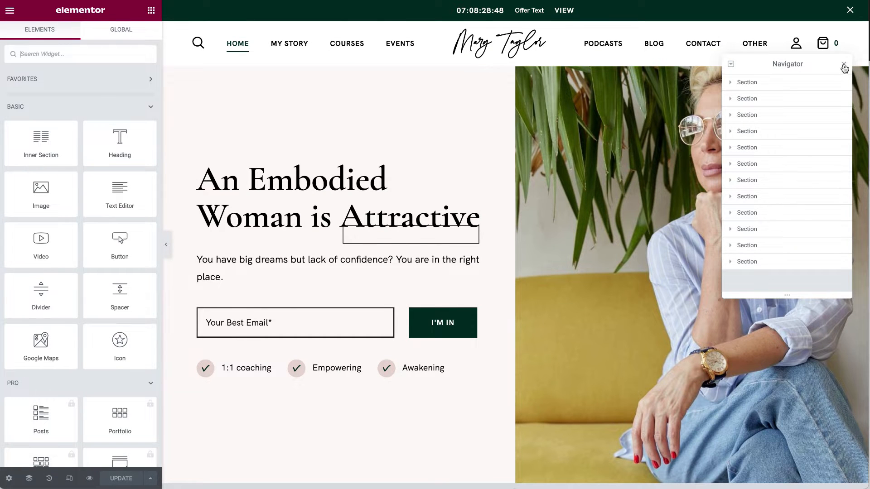
left_click(843, 64)
Open the Home page's Edit Page editor in a new tab and switch to it.
left_click(230, 0)
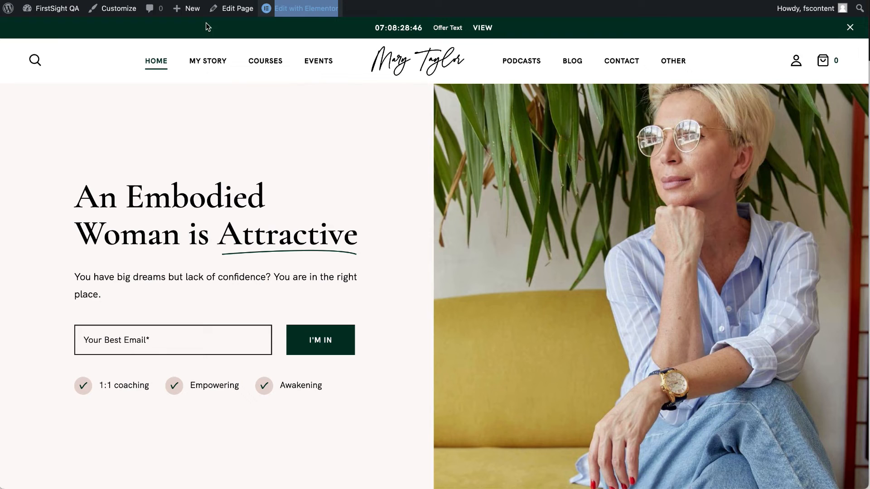
right_click(240, 14)
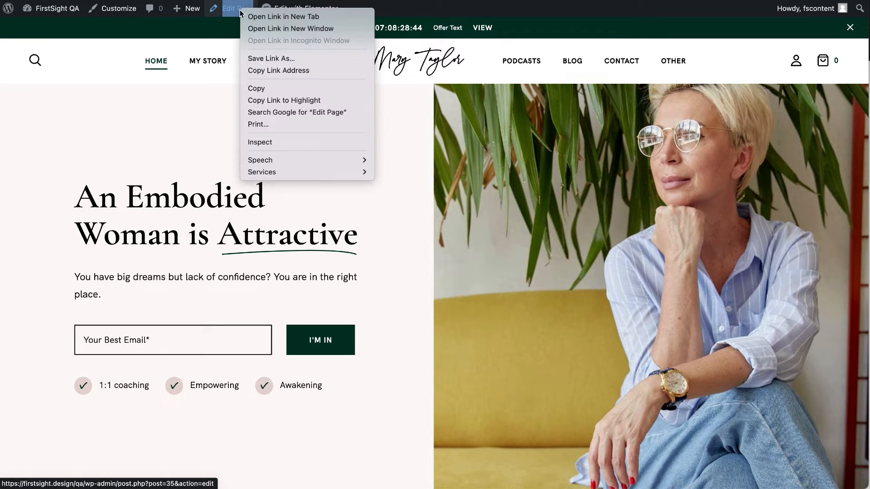
left_click(283, 18)
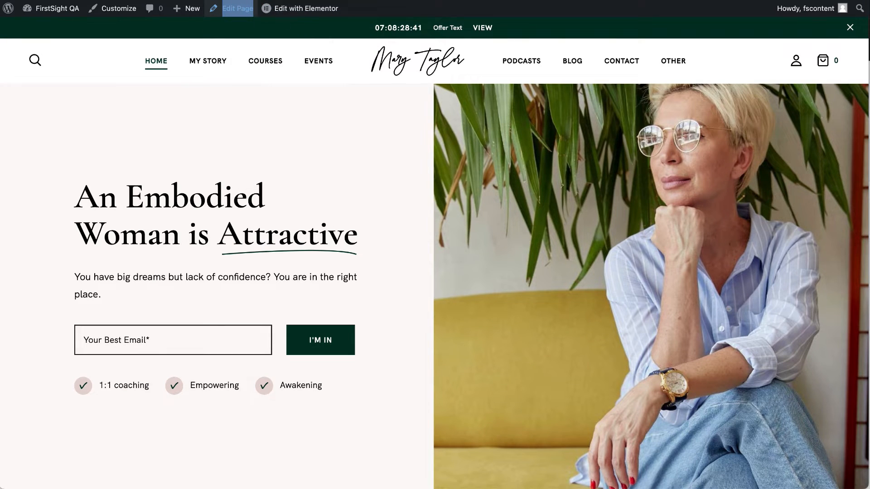
left_click(408, 0)
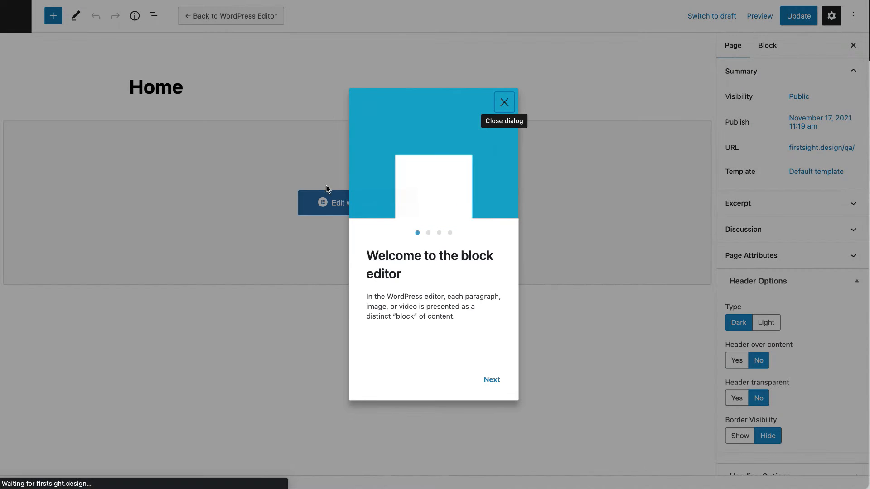
Set Header transparent and Header over content to Yes and update the Home page.
left_click(504, 101)
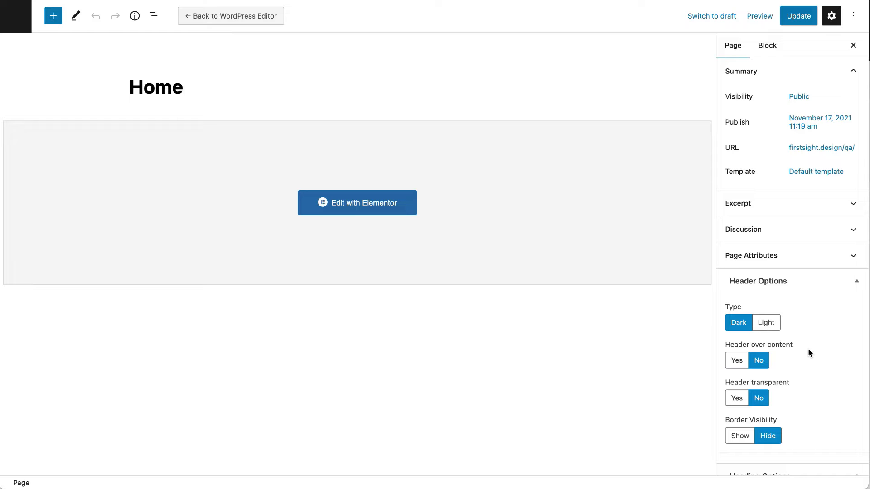
scroll(792, 363, "down", 3)
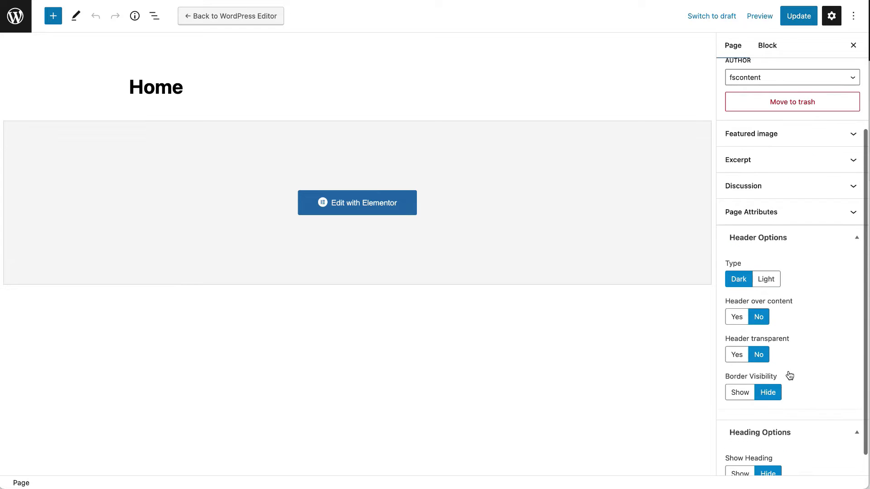
left_click(736, 355)
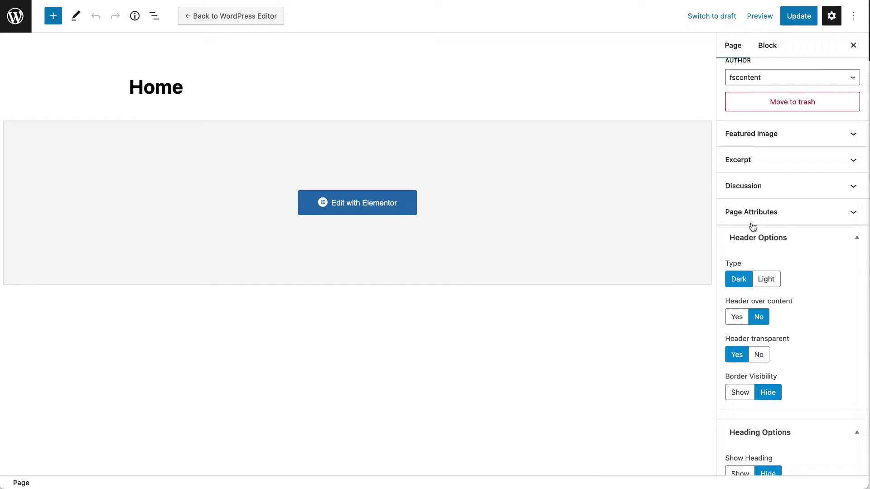
left_click(802, 16)
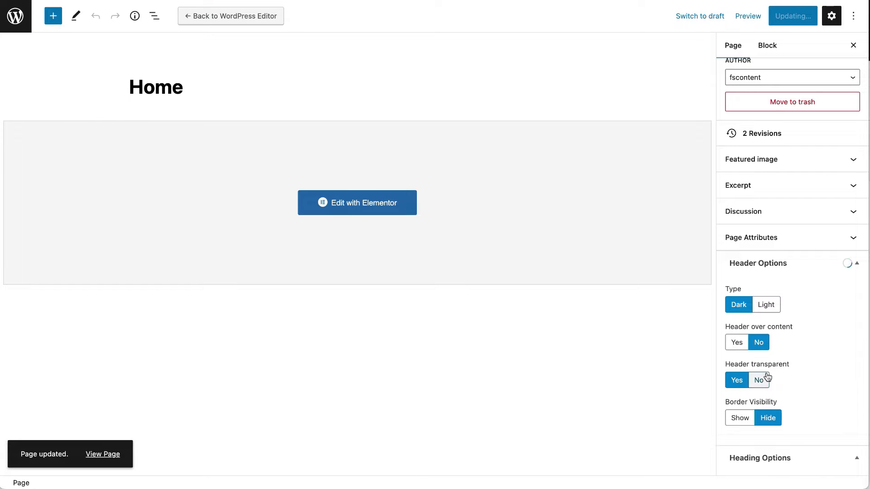
left_click(736, 343)
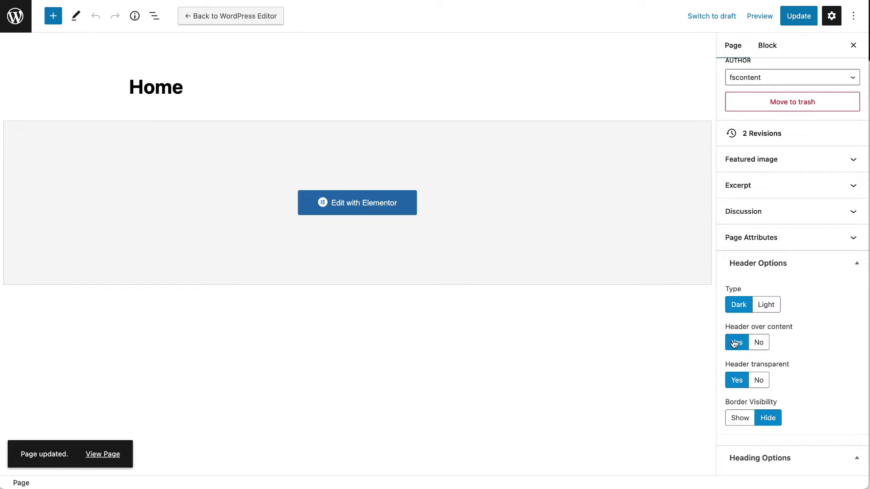
left_click(798, 16)
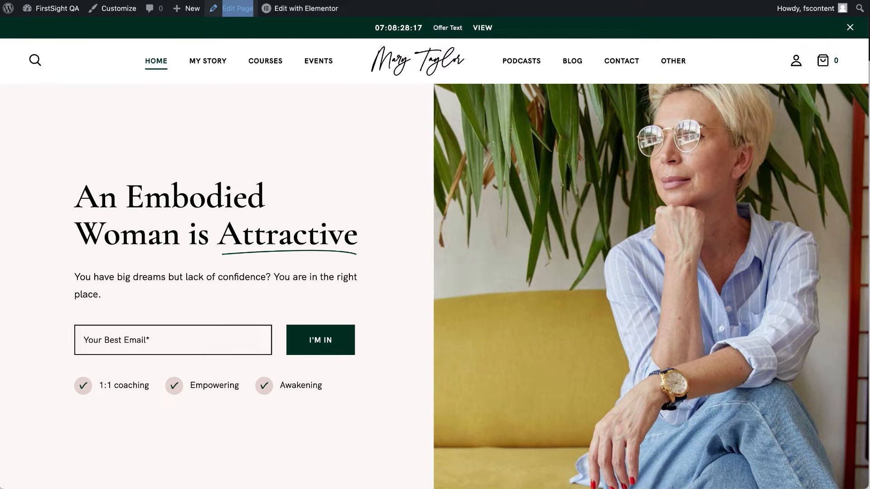
Preview the live header, then set both header options back to No and update.
key("super+r")
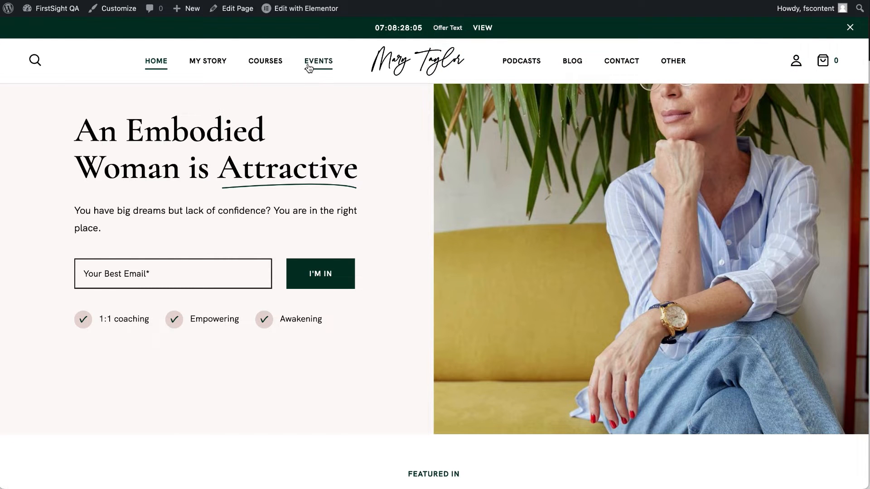
scroll(333, 189, "down", 5)
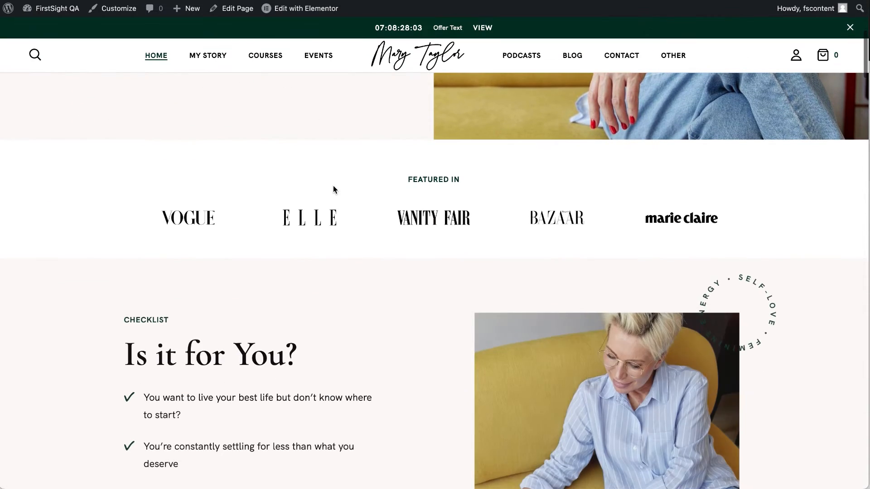
scroll(333, 185, "up", 6)
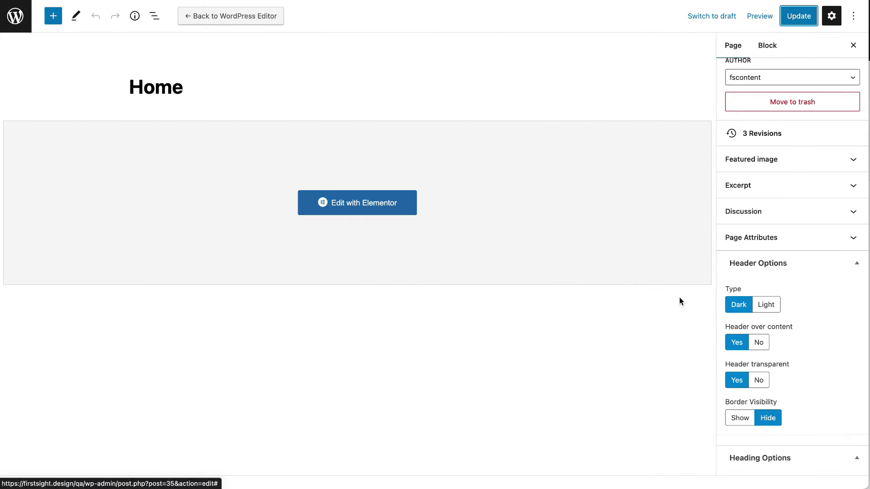
left_click(759, 343)
left_click(759, 381)
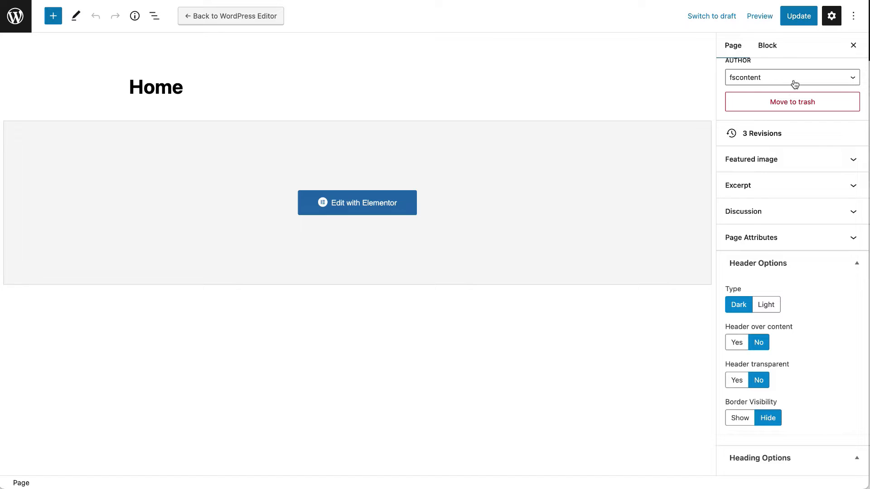
scroll(767, 304, "down", 2)
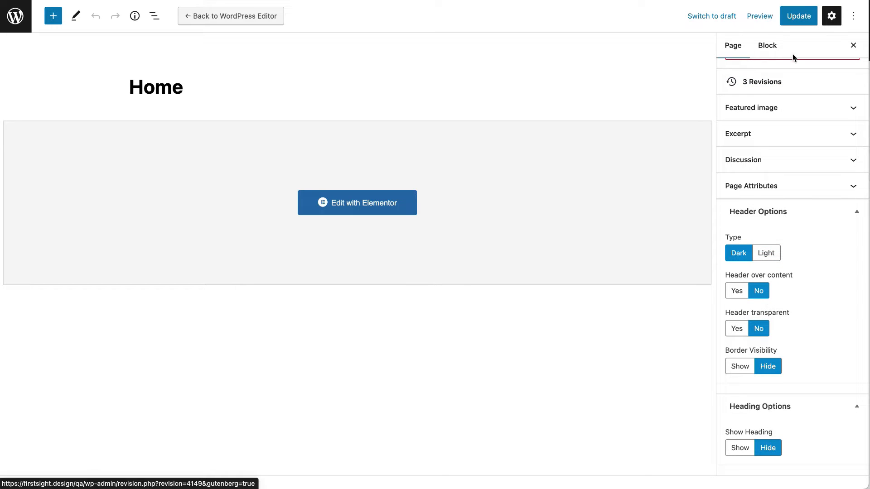
left_click(798, 16)
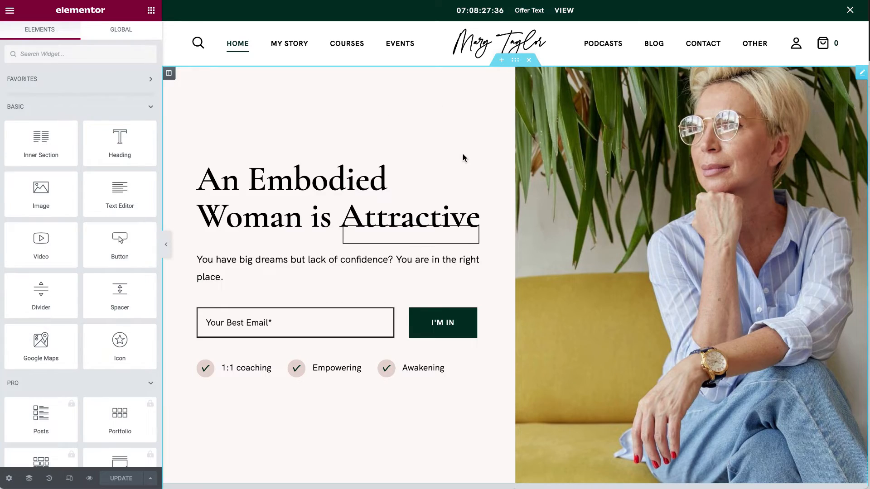
Scroll to the top and open the hero section's Layout settings via Edit Section.
scroll(463, 158, "down", 15)
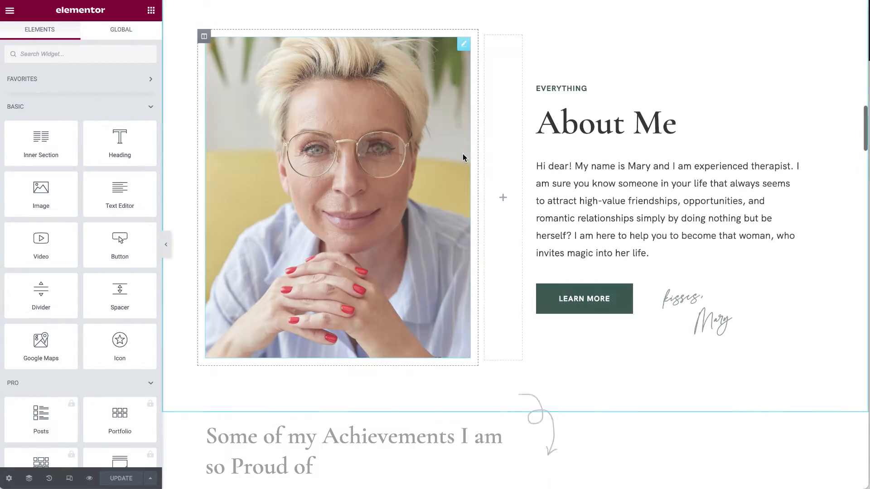
scroll(463, 157, "down", 5)
scroll(463, 157, "up", 20)
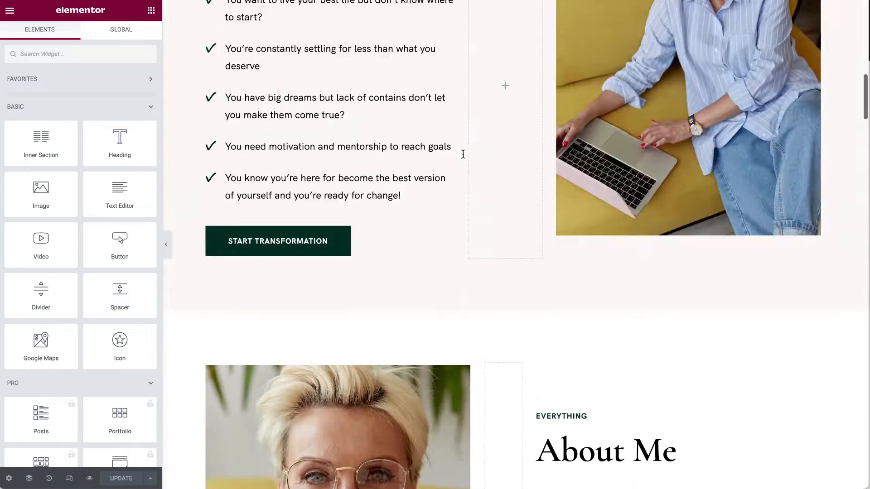
scroll(463, 158, "up", 2)
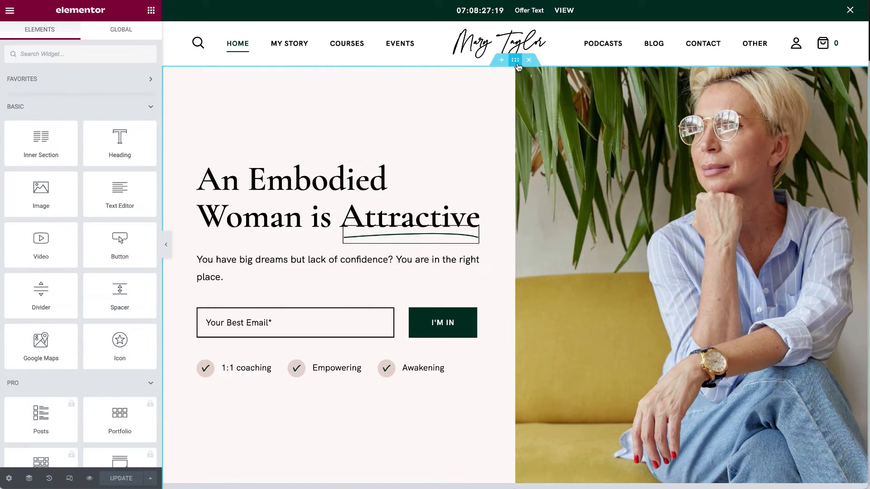
left_click(516, 62)
right_click(516, 62)
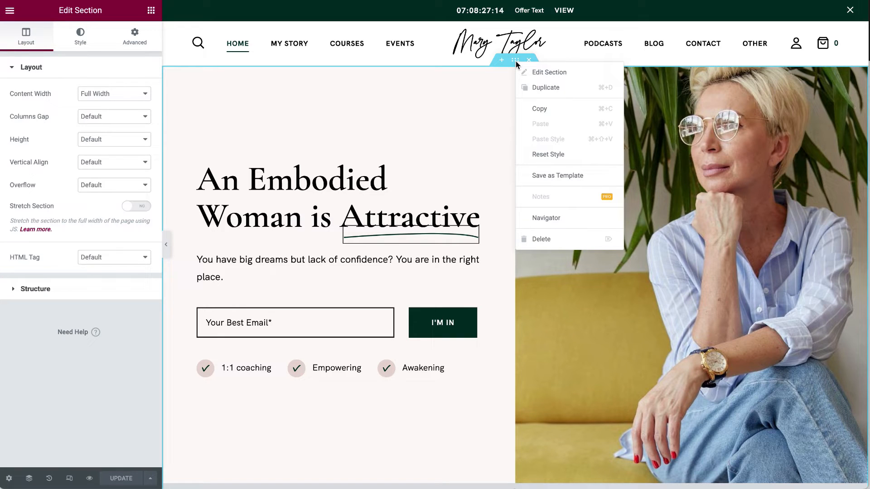
left_click(552, 81)
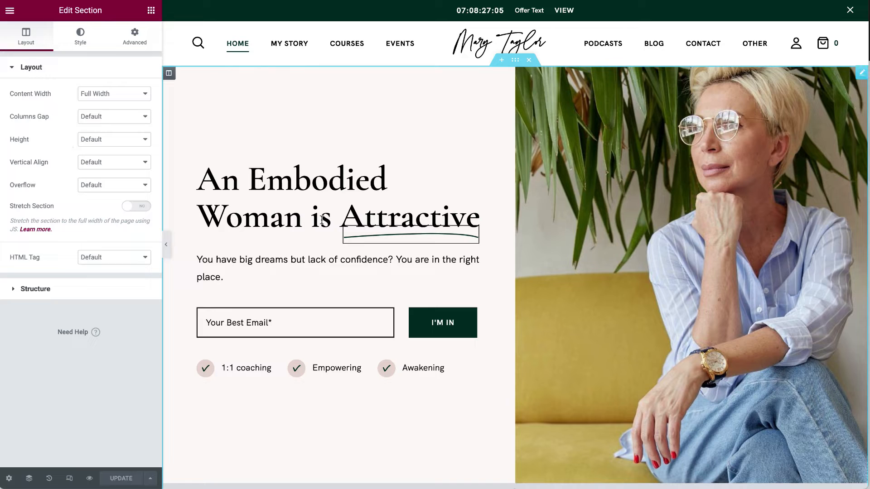
Open the Hero Header widget's content and review its title and description text.
left_click(86, 46)
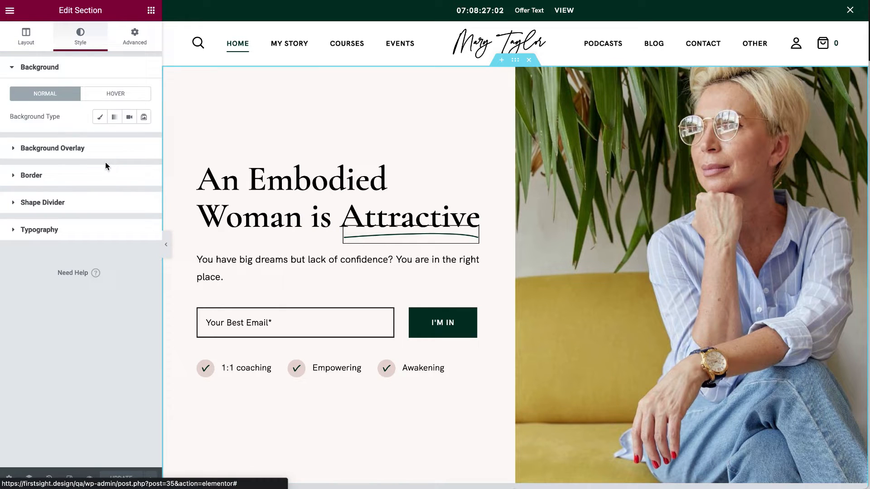
left_click(862, 72)
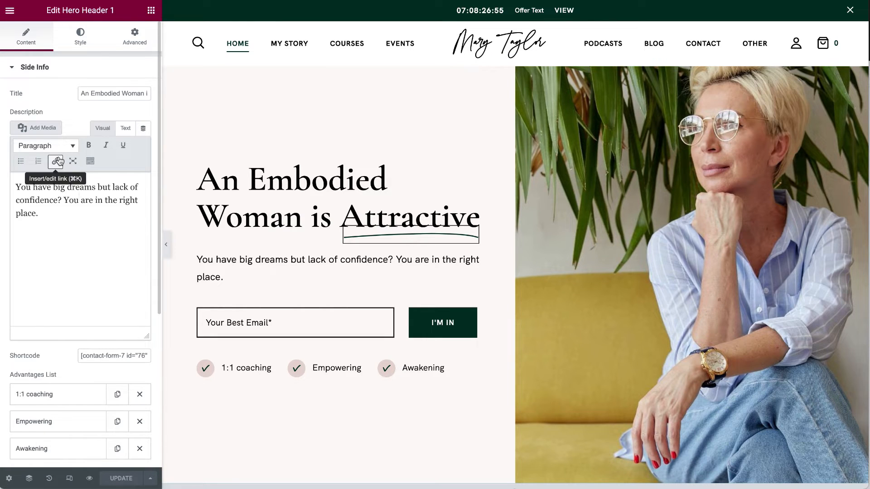
left_click_drag(81, 93, 225, 97)
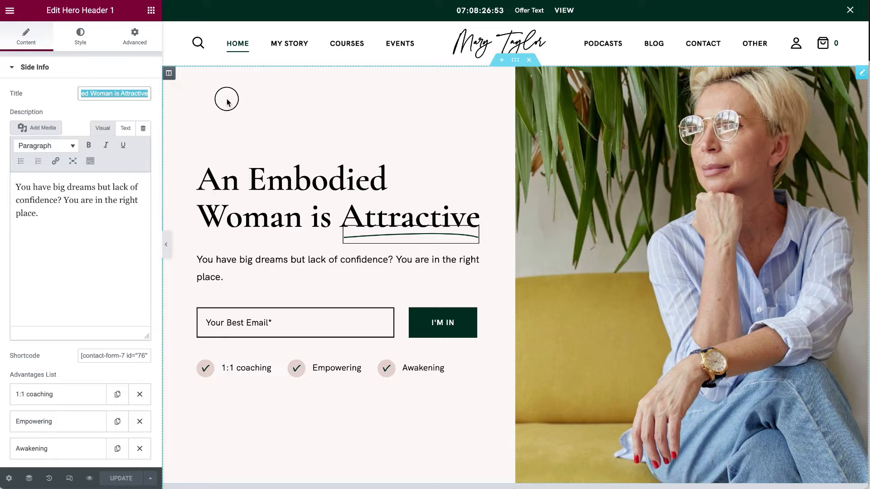
left_click_drag(90, 94, 121, 94)
left_click_drag(56, 216, 6, 184)
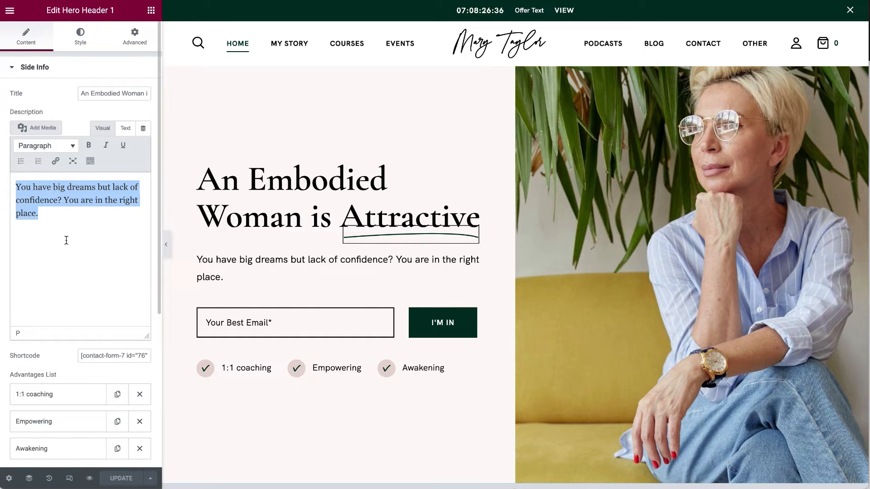
Inspect the contact-form shortcode in the Shortcode field.
left_click(98, 361)
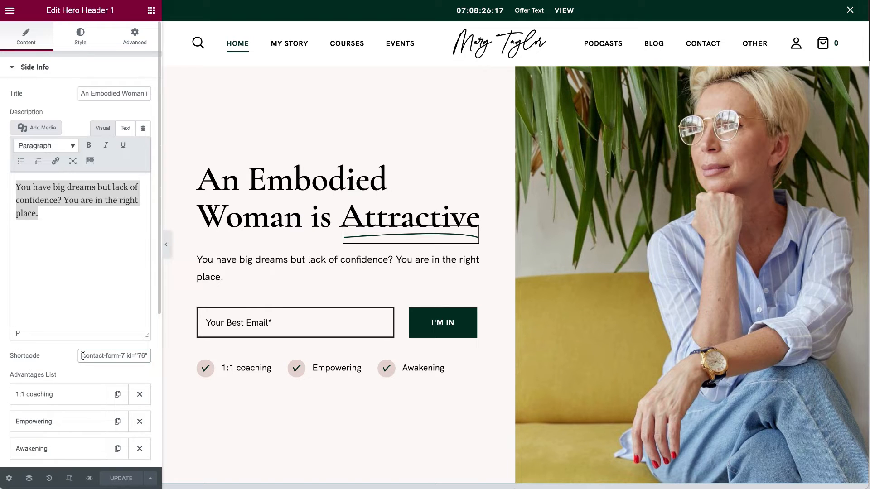
left_click_drag(82, 356, 215, 361)
left_click(131, 355)
left_click_drag(149, 357, 35, 358)
left_click(126, 359)
left_click_drag(140, 356, 126, 357)
Expand the 1:1 coaching, Empowering and Awakening advantages, then the Side Image setting.
scroll(107, 359, "down", 3)
left_click(60, 280)
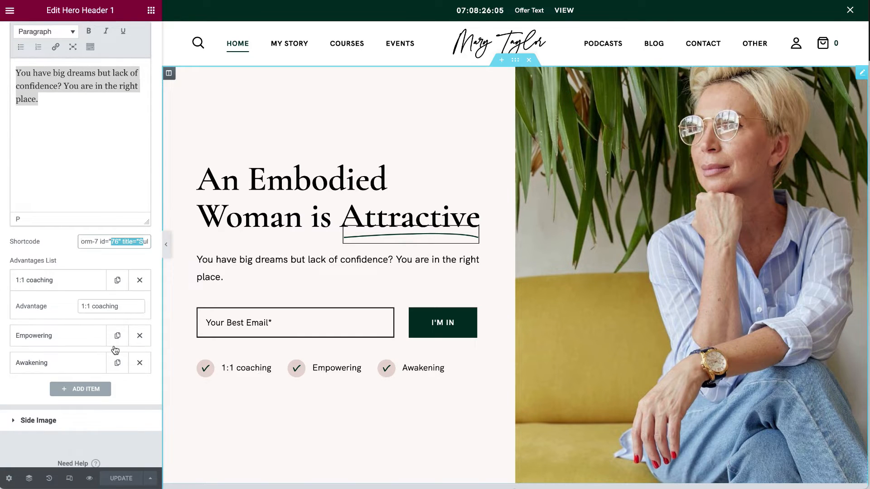
left_click(67, 287)
left_click(69, 288)
left_click(50, 342)
left_click(51, 363)
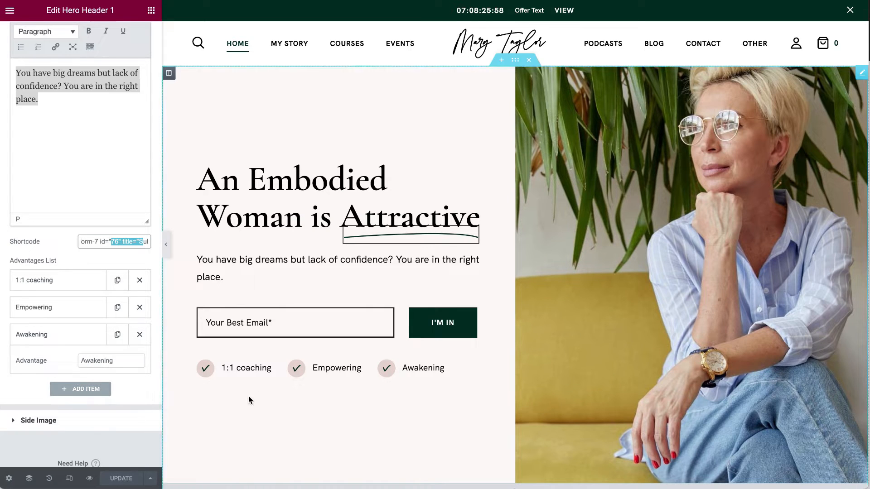
left_click(91, 419)
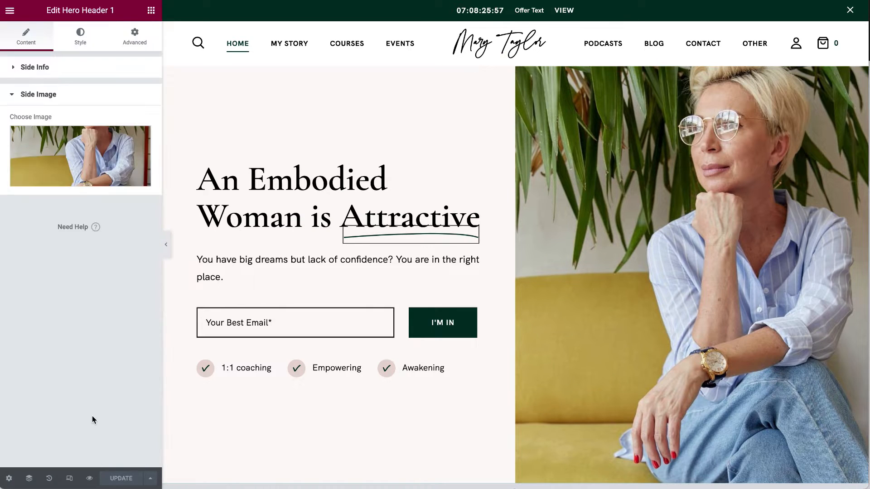
left_click(95, 161)
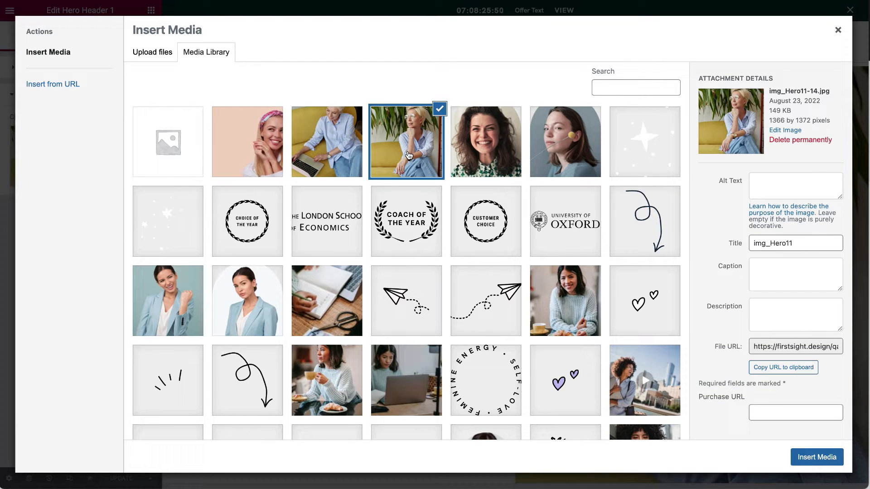
left_click(346, 144)
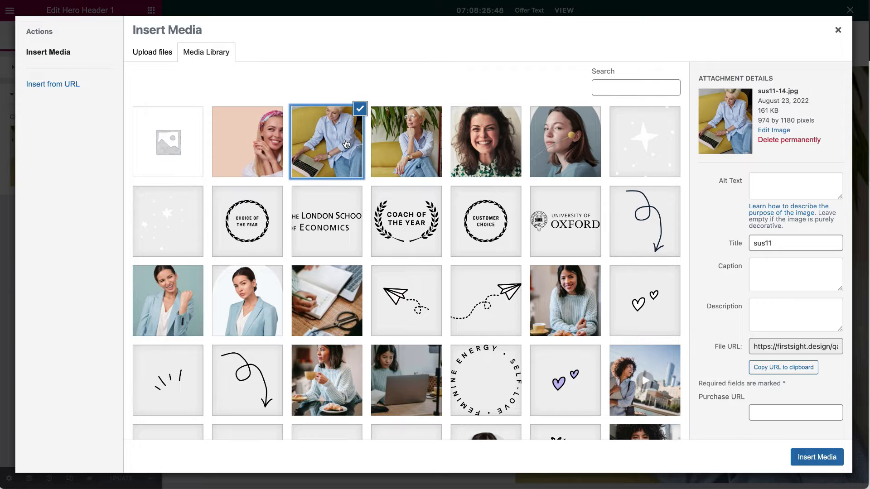
left_click(406, 144)
scroll(385, 277, "down", 10)
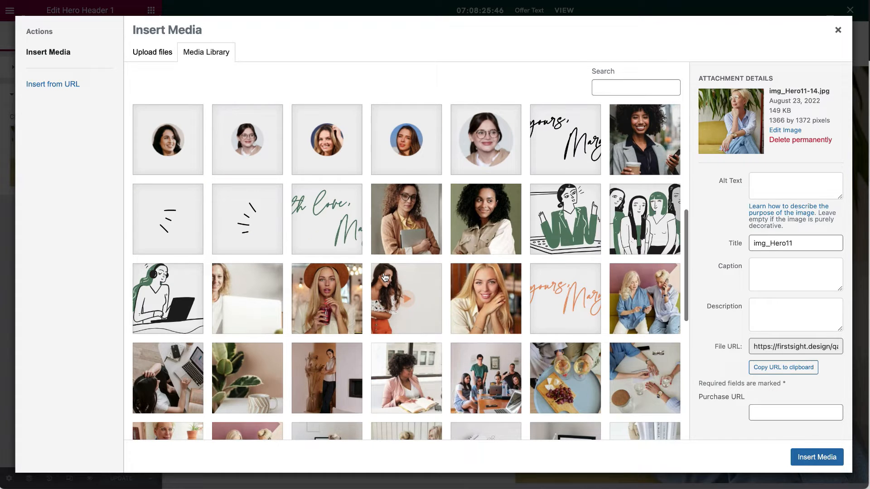
scroll(385, 277, "down", 2)
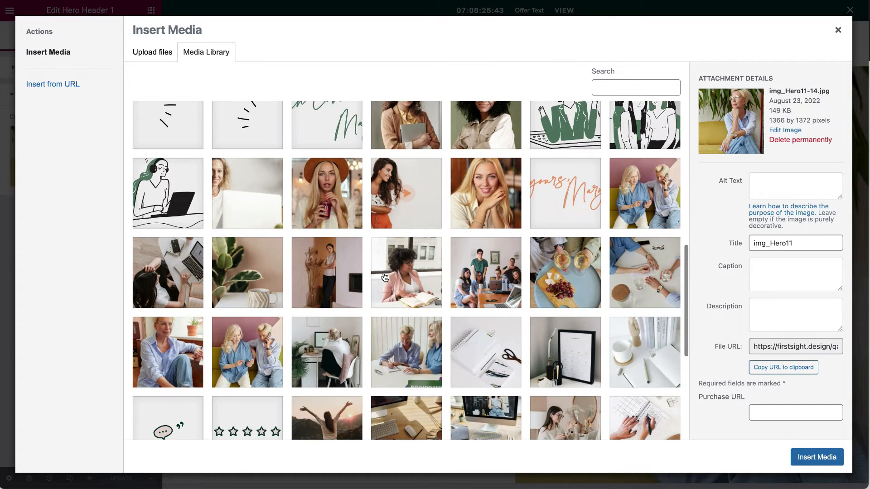
scroll(384, 277, "up", 5)
left_click(171, 52)
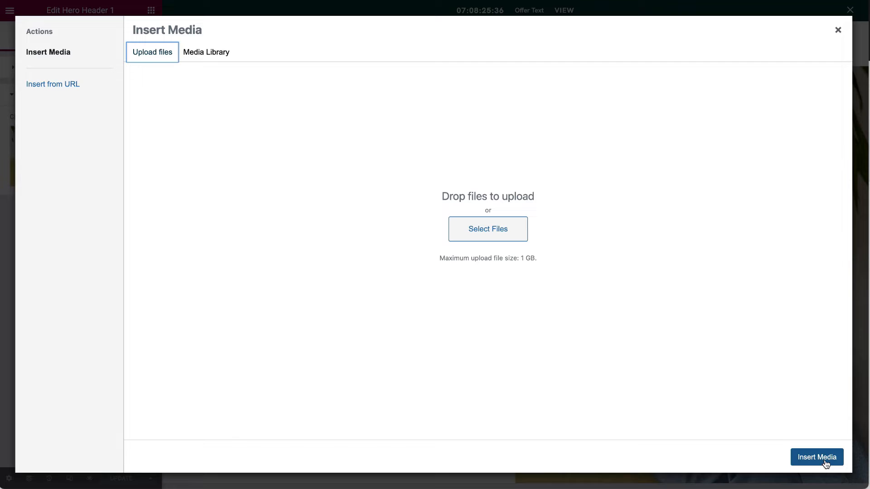
left_click(838, 31)
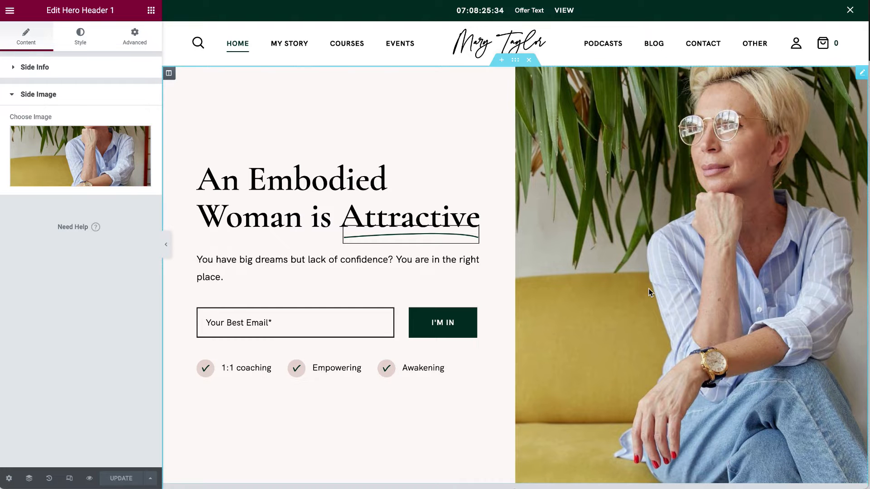
Check the Hero Header's #FDF9F8 background colour in the Style tab, leaving it unchanged.
left_click(80, 36)
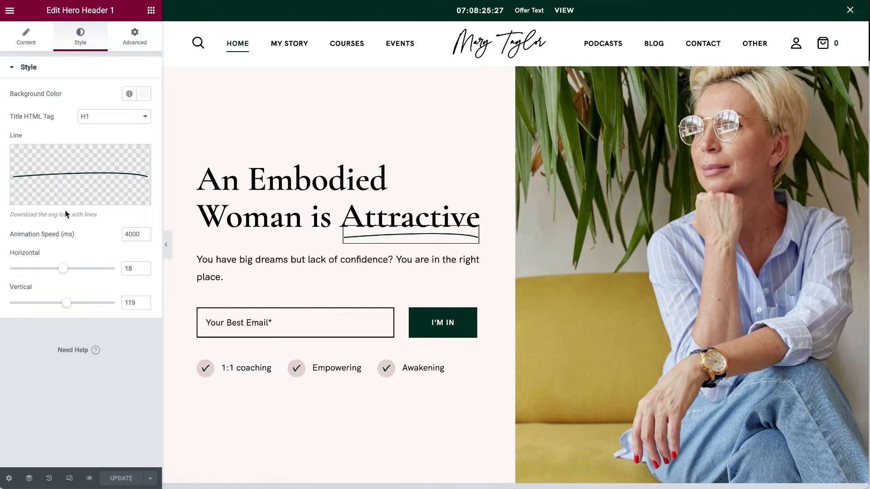
mouse_move(87, 171)
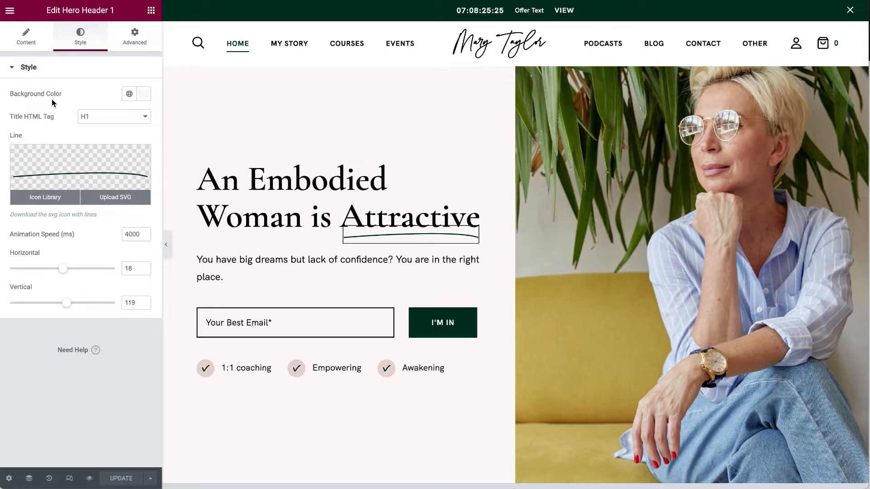
mouse_move(80, 186)
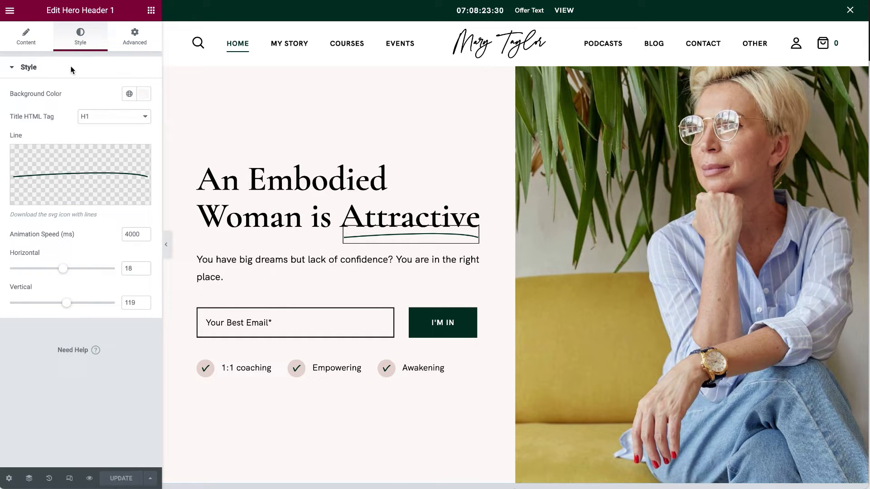
left_click(148, 99)
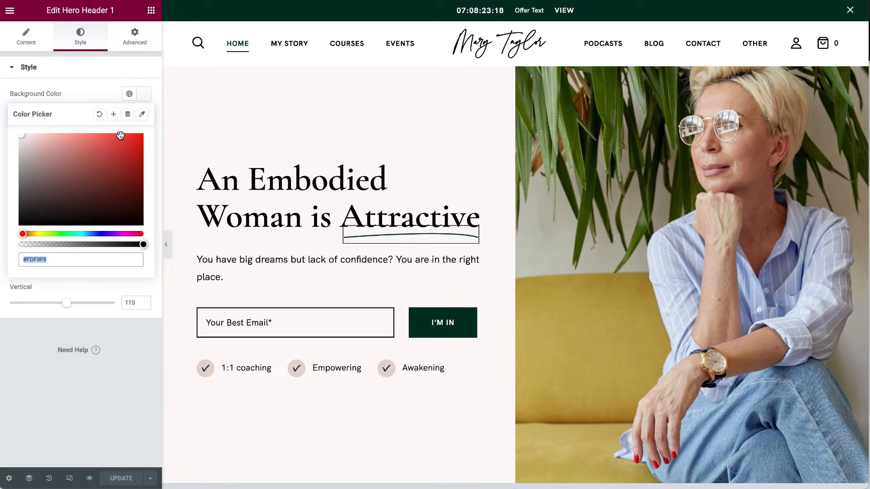
left_click(98, 95)
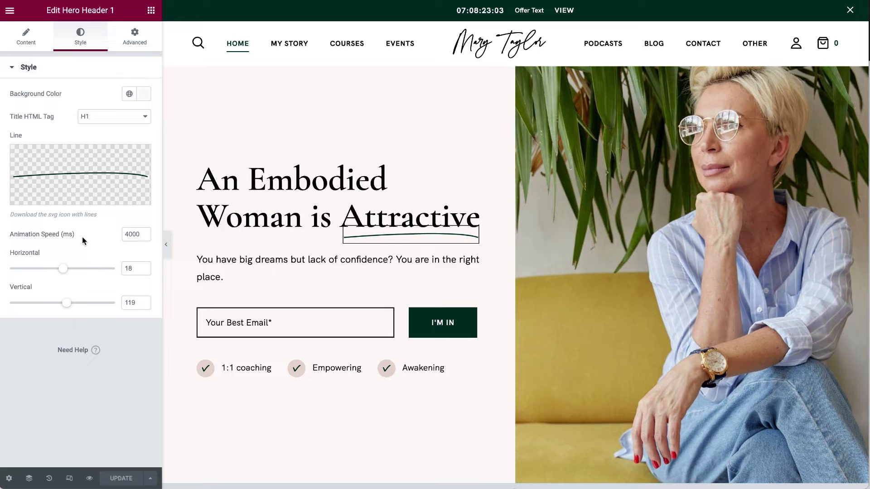
left_click(39, 44)
Review the FEATURED IN heading and expand the first partner logo, VOGUE.
scroll(358, 295, "down", 8)
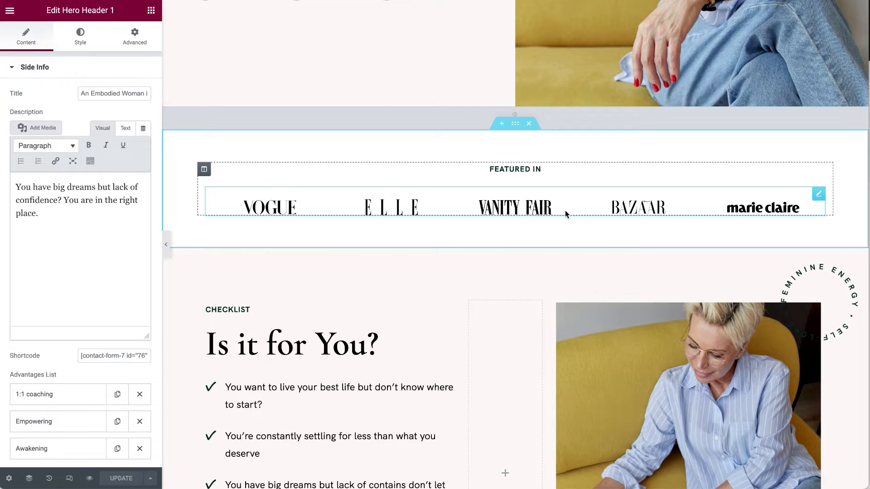
left_click(818, 171)
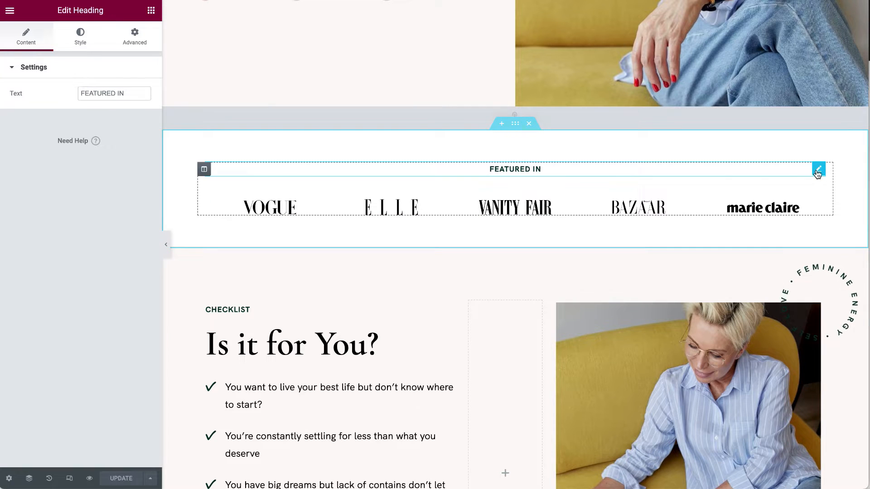
left_click(134, 93)
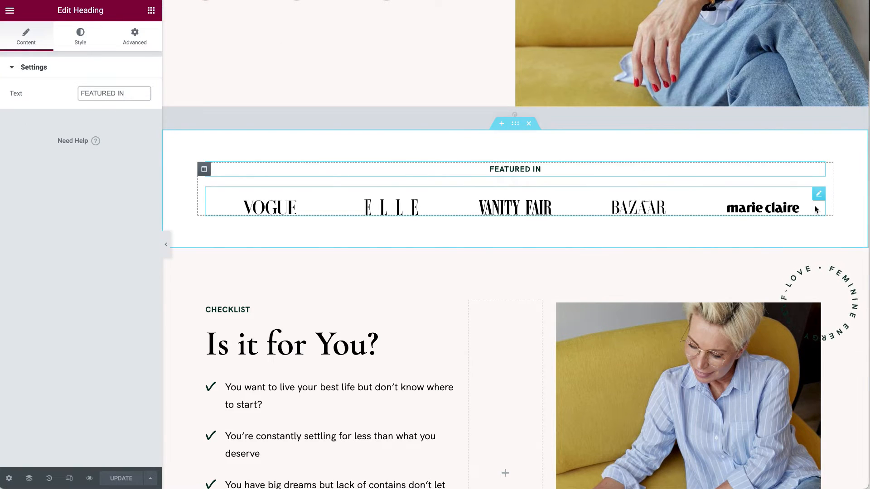
left_click(818, 192)
left_click(34, 111)
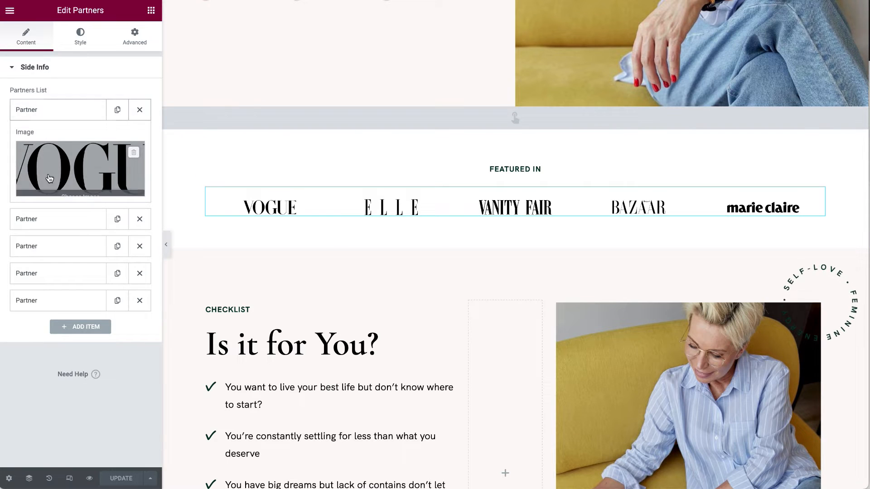
Browse the Media Library images for the VOGUE partner logo, then close the picker.
left_click(97, 170)
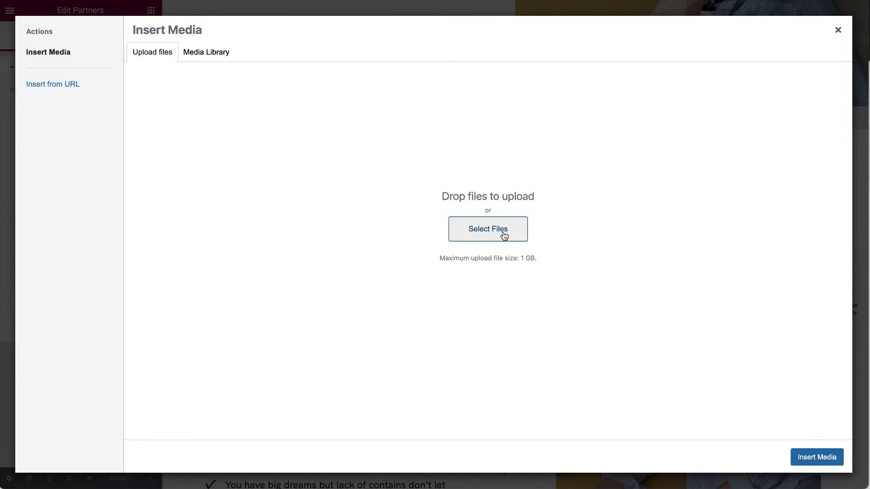
left_click(222, 52)
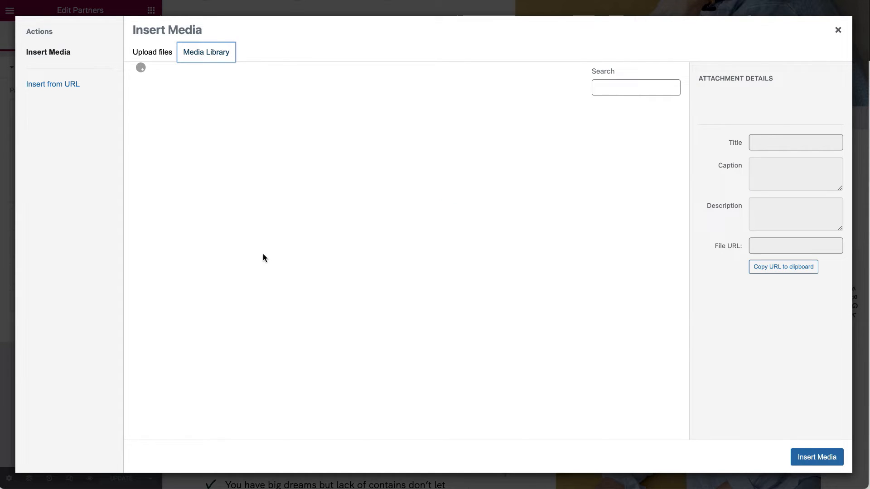
scroll(470, 188, "down", 8)
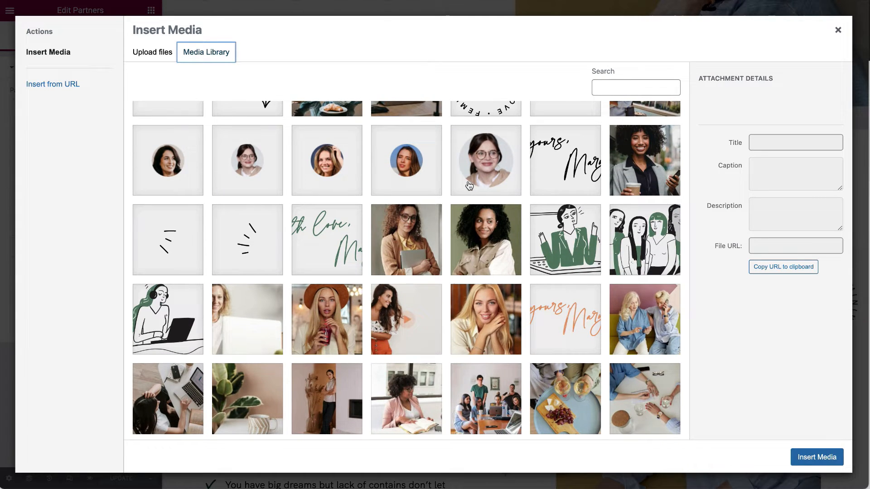
scroll(469, 186, "down", 5)
scroll(470, 186, "up", 8)
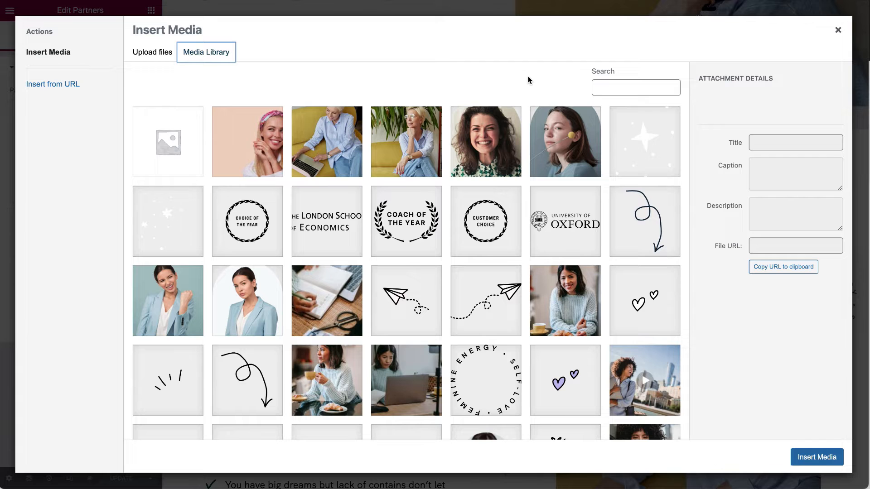
left_click(836, 32)
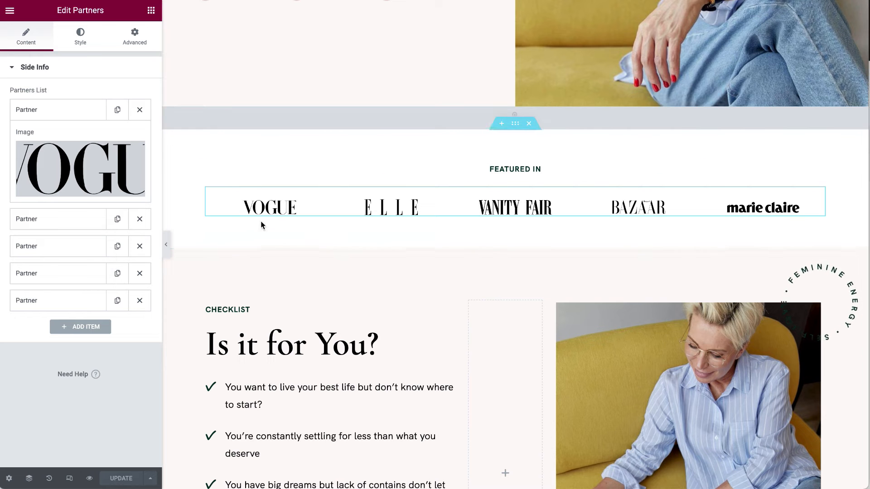
Locate Vogue-14.svg via Load more, then close the picker keeping the Vogue logo.
left_click(76, 160)
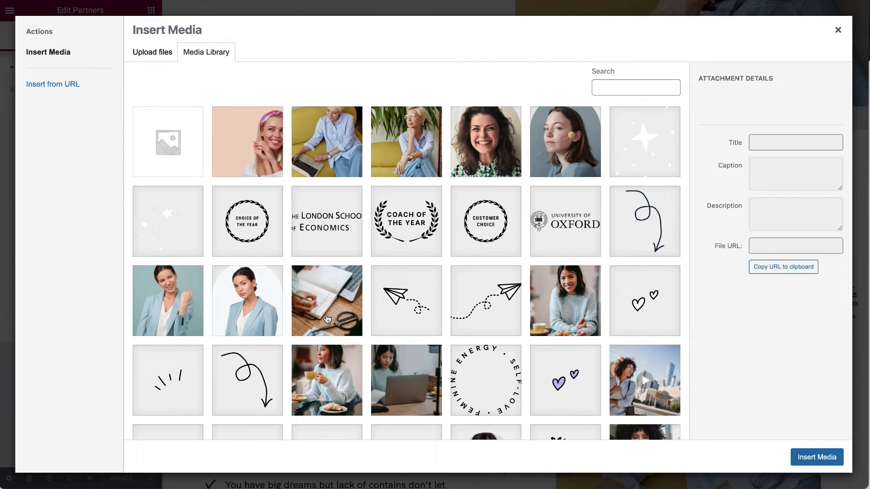
scroll(480, 206, "down", 15)
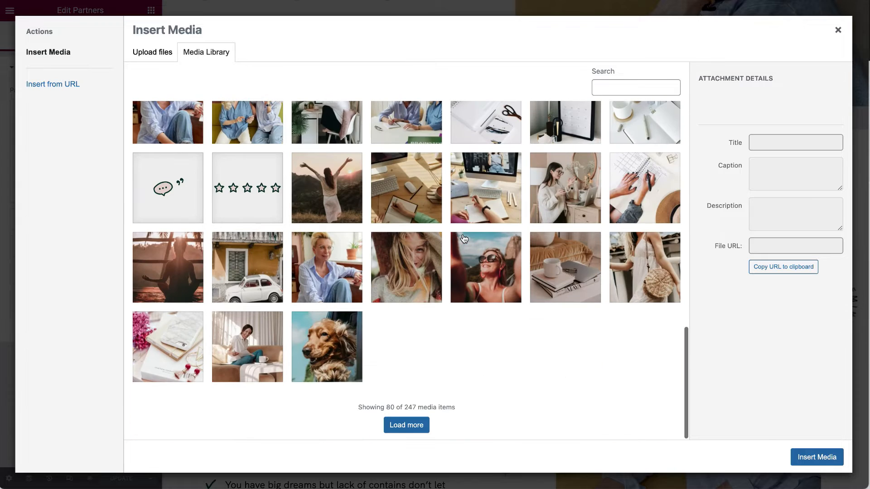
left_click(415, 424)
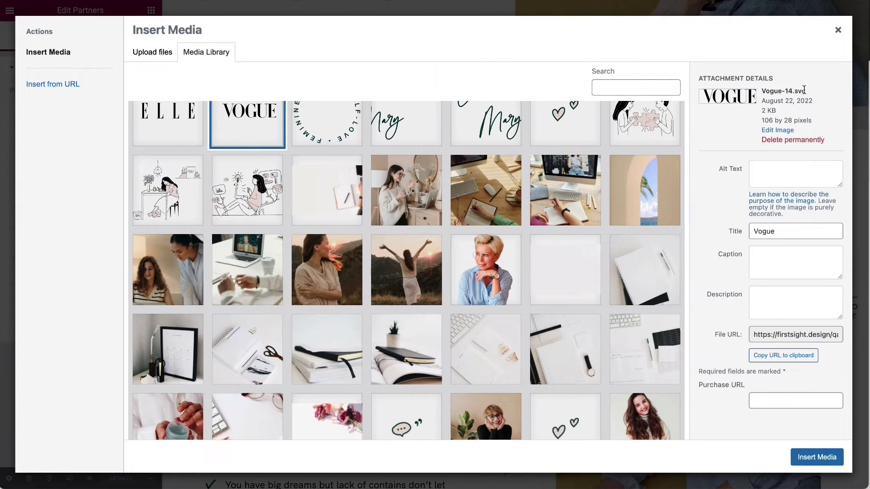
mouse_move(805, 90)
left_mouse_down()
mouse_move(783, 90)
mouse_move(791, 91)
left_mouse_up()
left_click(837, 30)
left_click(64, 110)
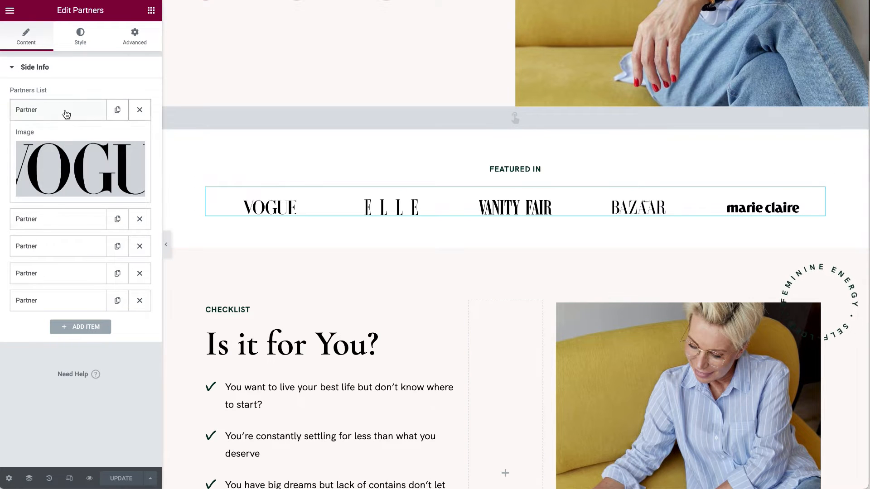
scroll(231, 283, "down", 3)
scroll(242, 293, "down", 4)
scroll(242, 293, "up", 4)
scroll(242, 292, "down", 2)
scroll(243, 292, "up", 1)
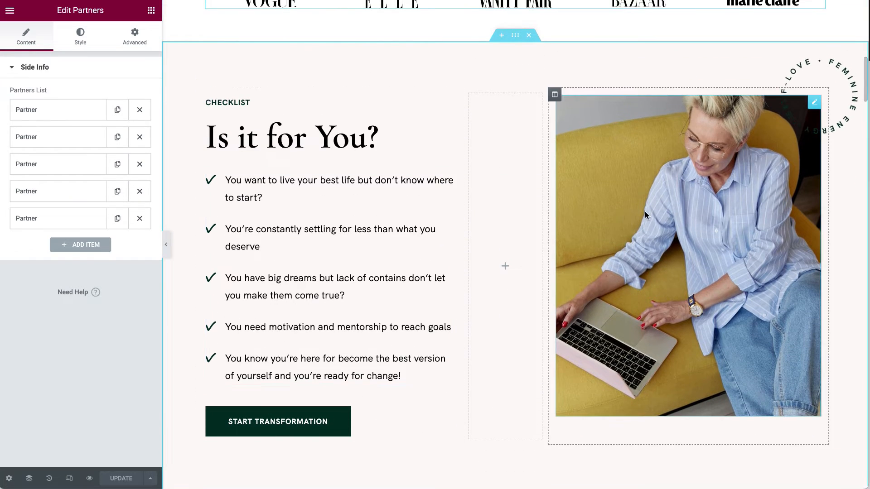
Review the checklist and the Is it for You? heading settings.
left_click(449, 179)
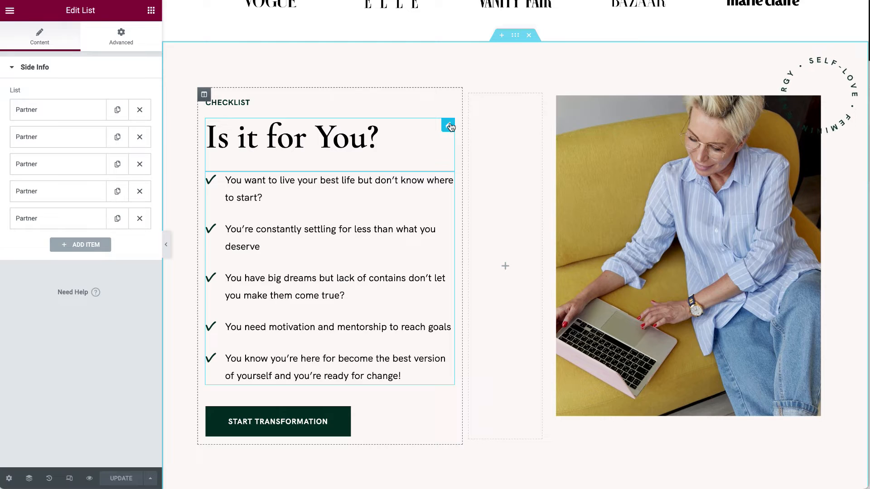
left_click(448, 125)
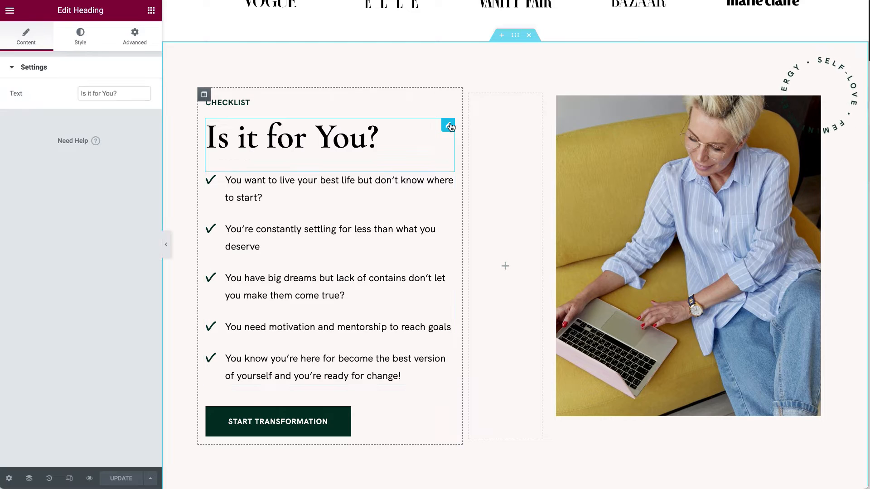
left_click(118, 74)
left_click(117, 73)
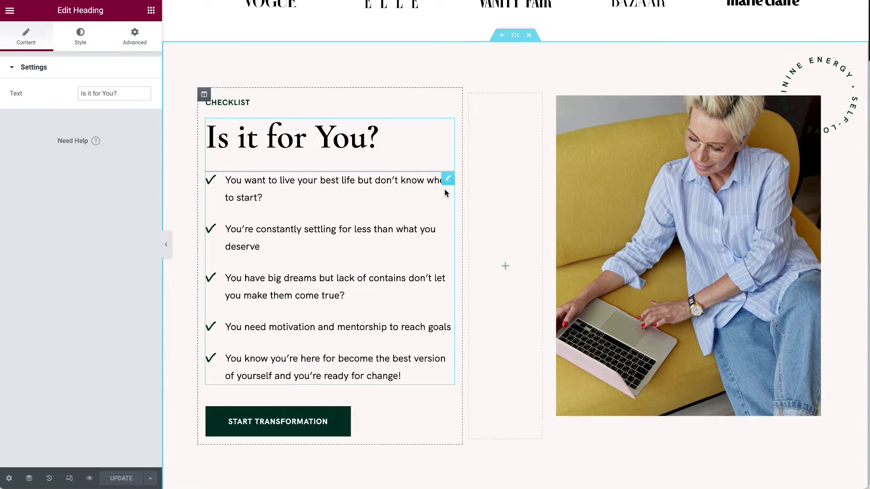
left_click(448, 178)
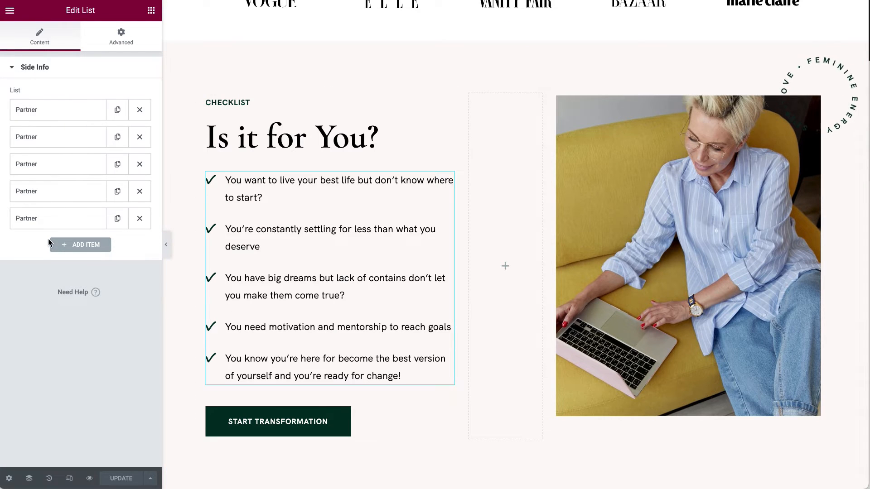
Add and delete a blank checklist item, then open the Start Transformation button's settings.
left_click(84, 246)
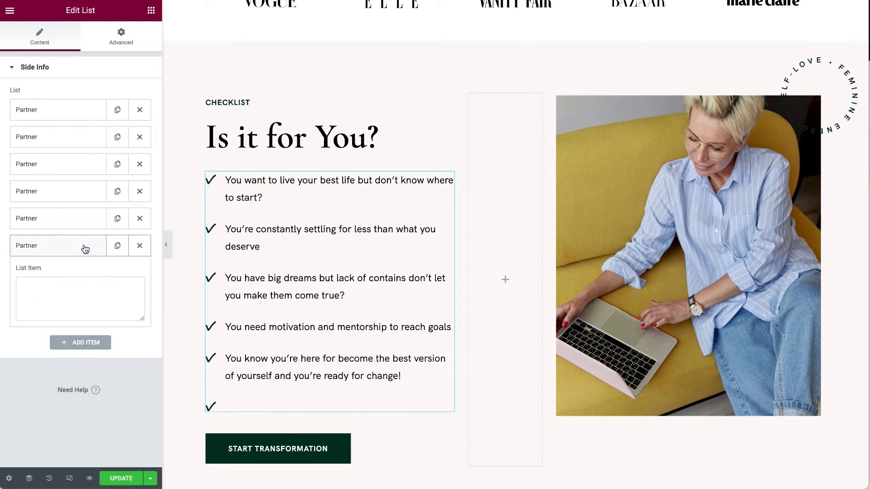
left_click(93, 304)
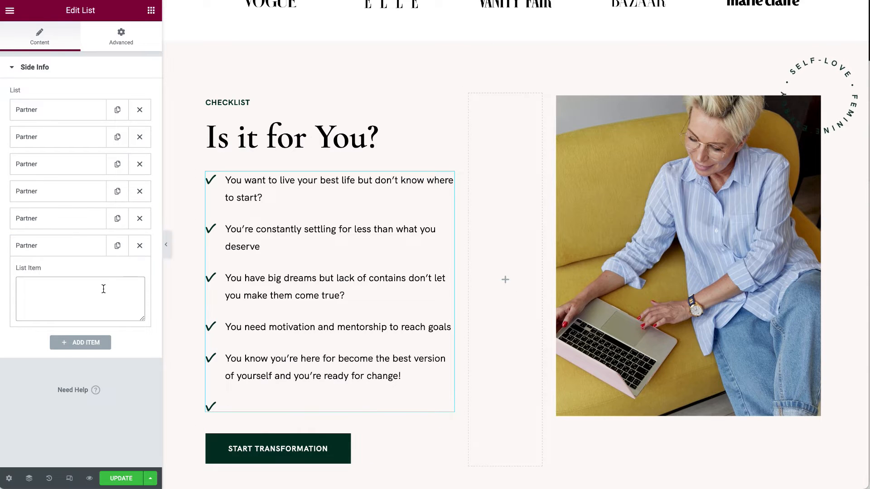
left_click(139, 245)
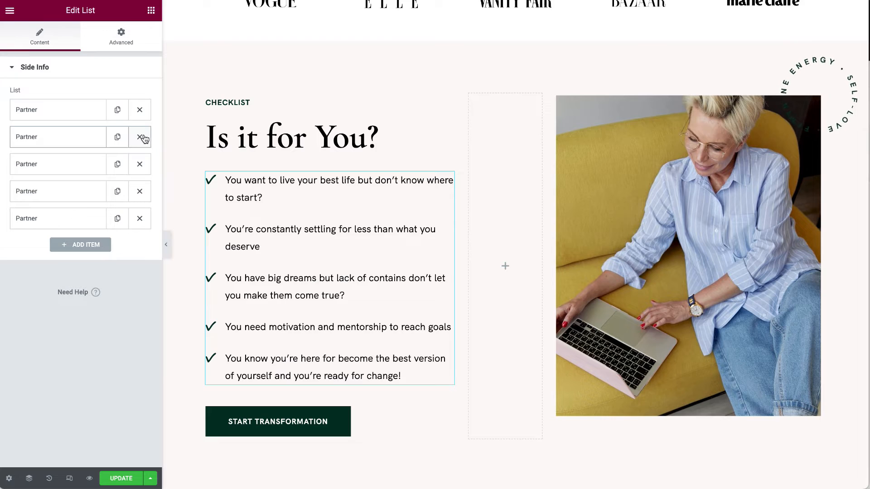
left_click(63, 109)
left_click_drag(78, 151, 1, 131)
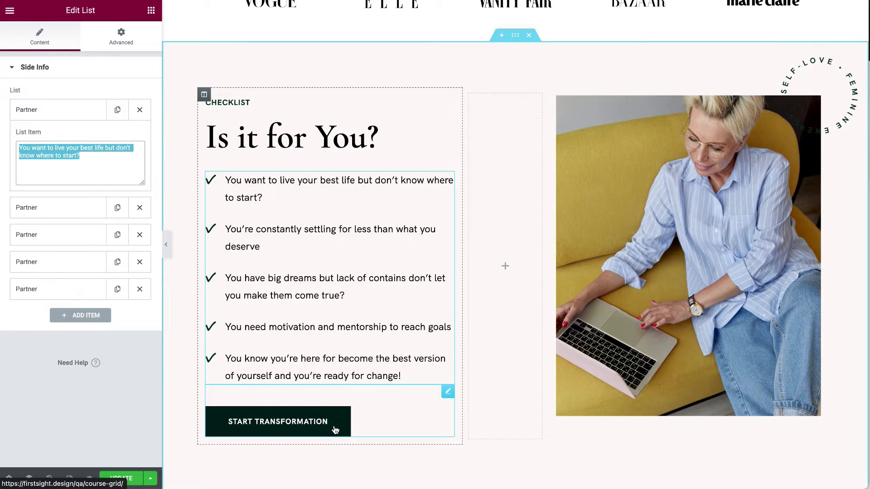
left_click(446, 396)
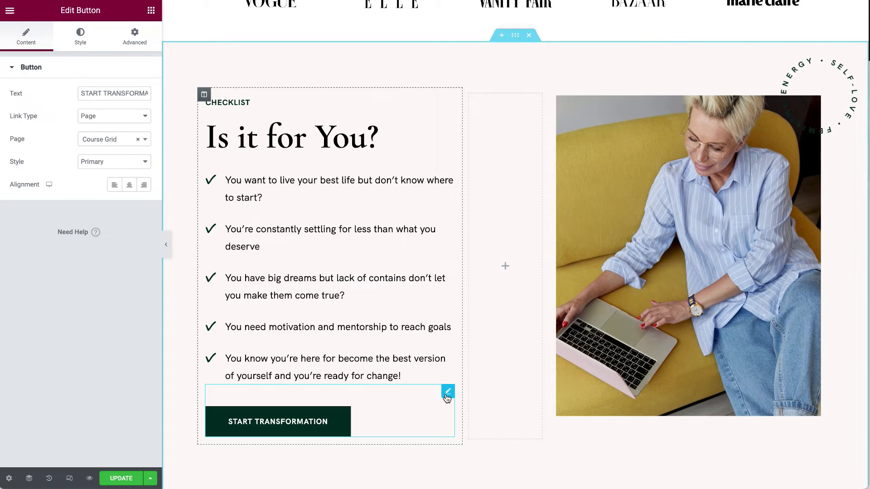
Keep the button's Link Type as Page pointing to Course Grid.
left_click(117, 93)
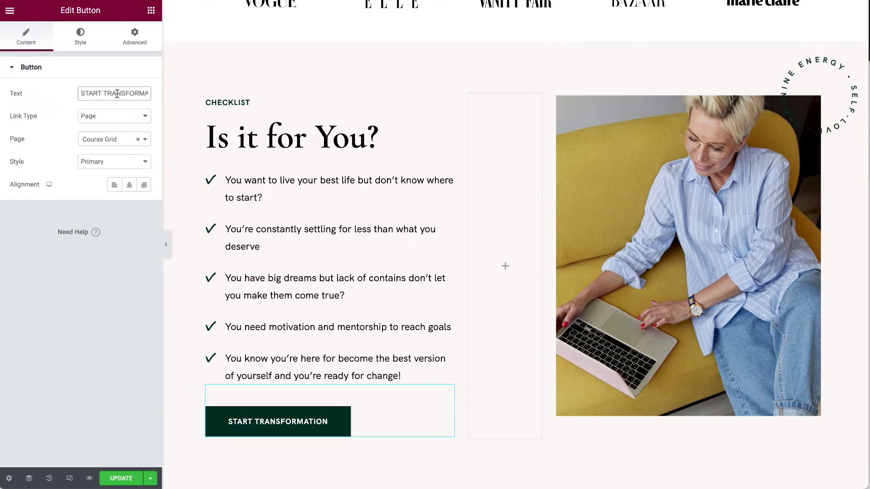
left_click(115, 117)
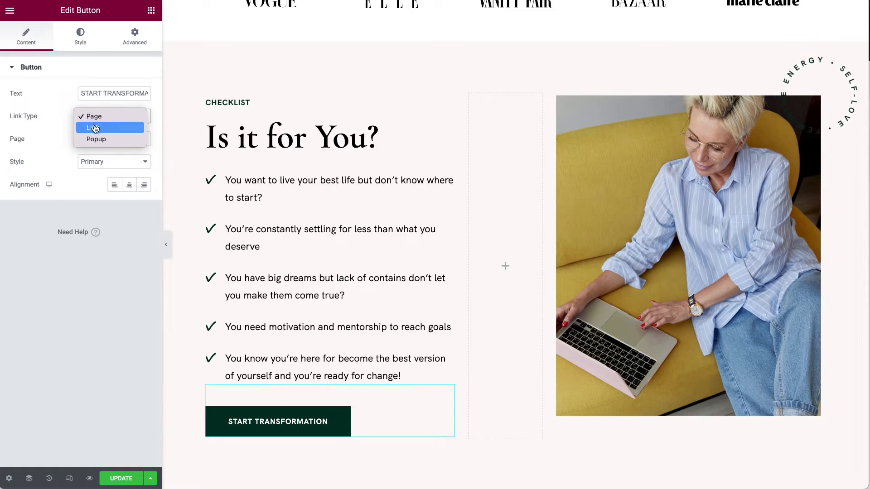
left_click(23, 136)
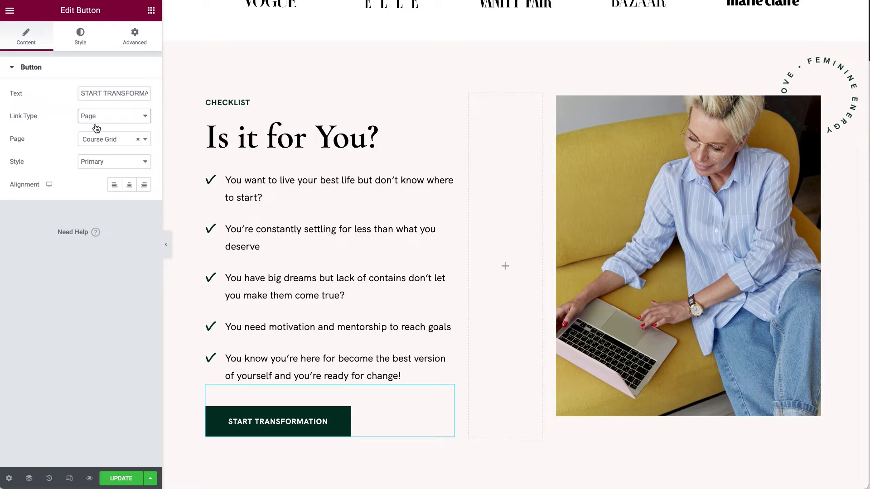
left_click(100, 144)
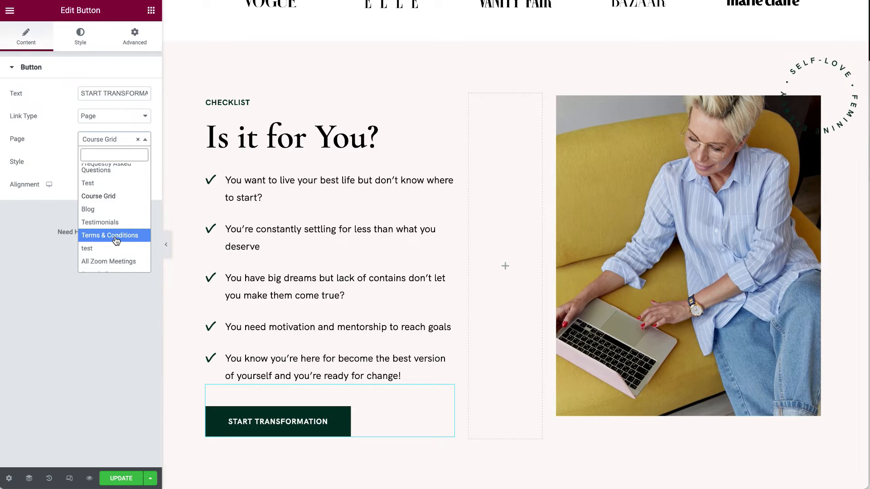
scroll(114, 234, "down", 3)
scroll(114, 245, "up", 8)
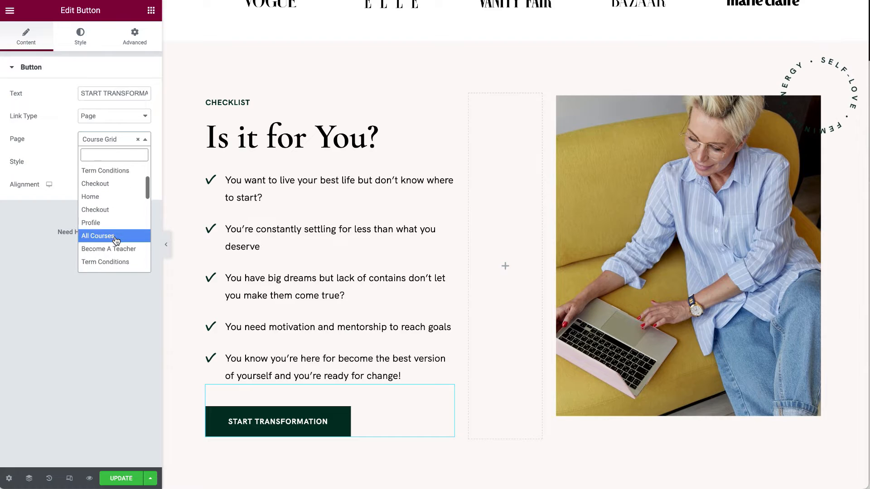
left_click(51, 135)
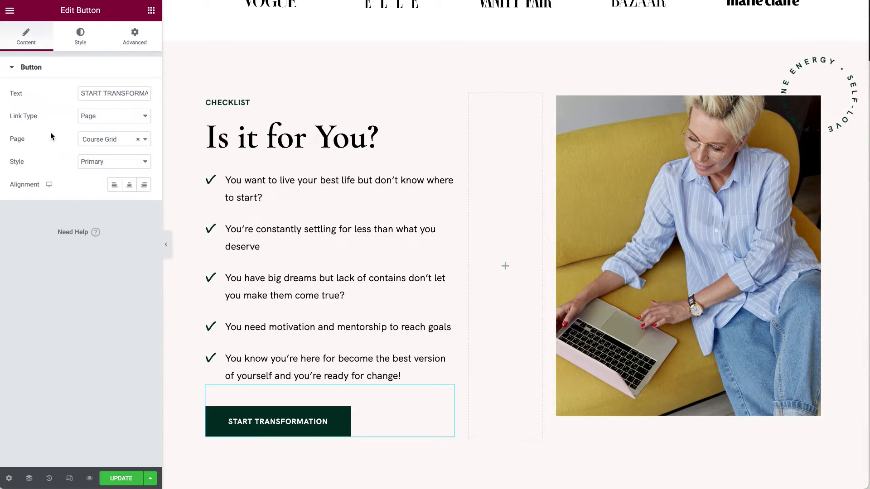
left_click(92, 148)
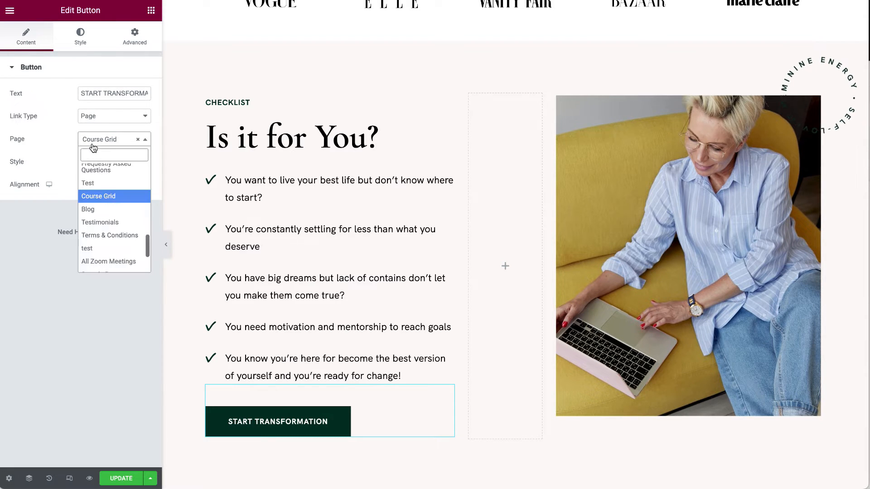
left_click(53, 166)
Try the Popup link type, then switch the button's link to URL.
left_click(109, 119)
left_click(114, 136)
left_click(94, 187)
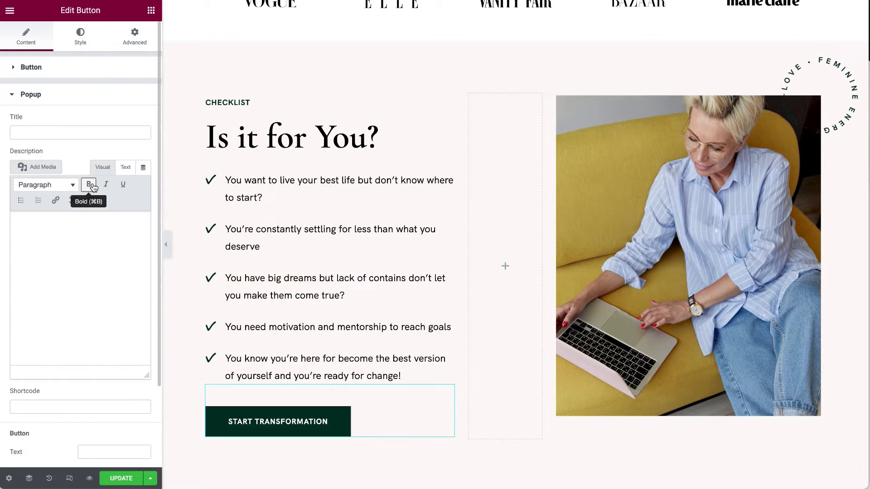
left_click(97, 94)
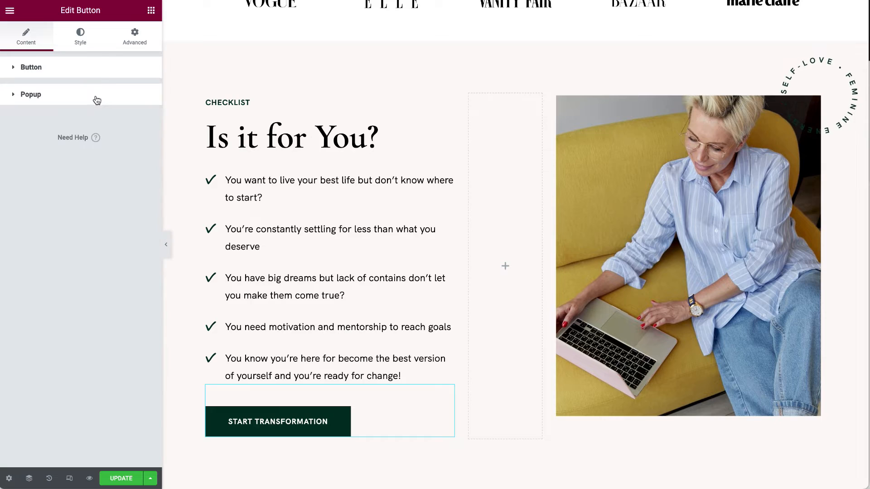
left_click(97, 68)
left_click(115, 116)
left_click(119, 105)
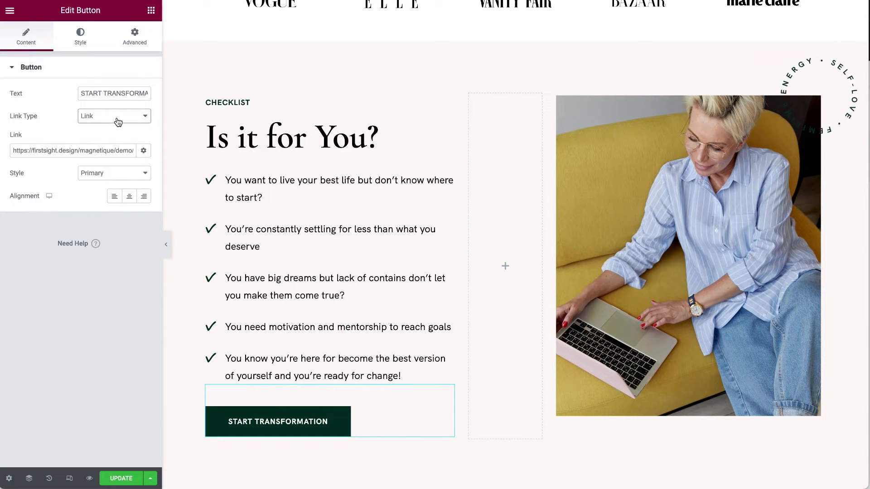
Toggle Open in new window on and off, set the link back to Page, and reload.
left_click_drag(15, 152, 140, 155)
left_click(143, 150)
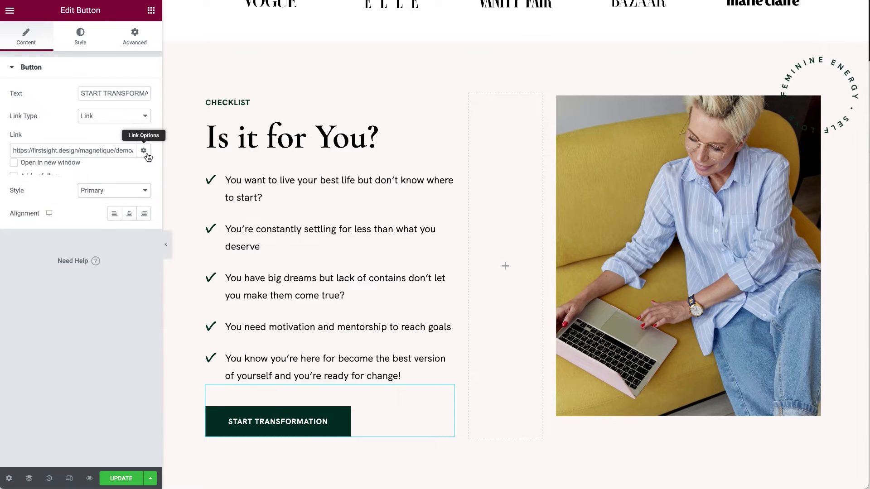
left_click(46, 170)
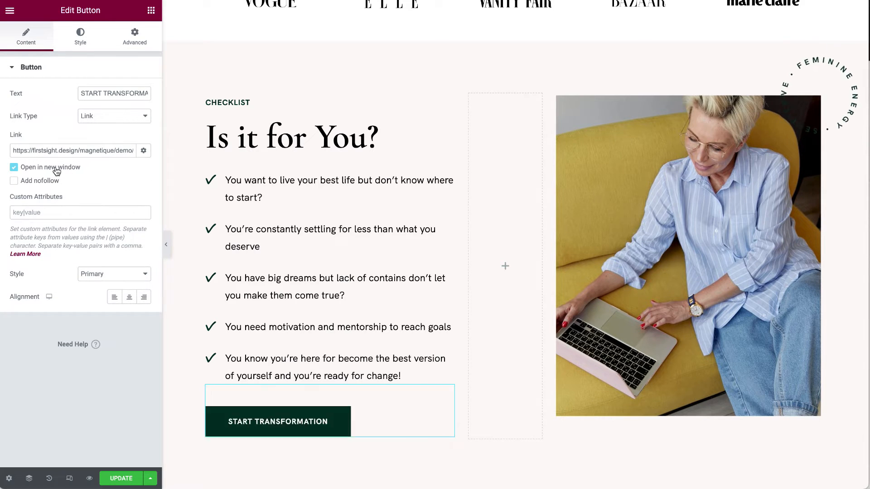
left_click(56, 171)
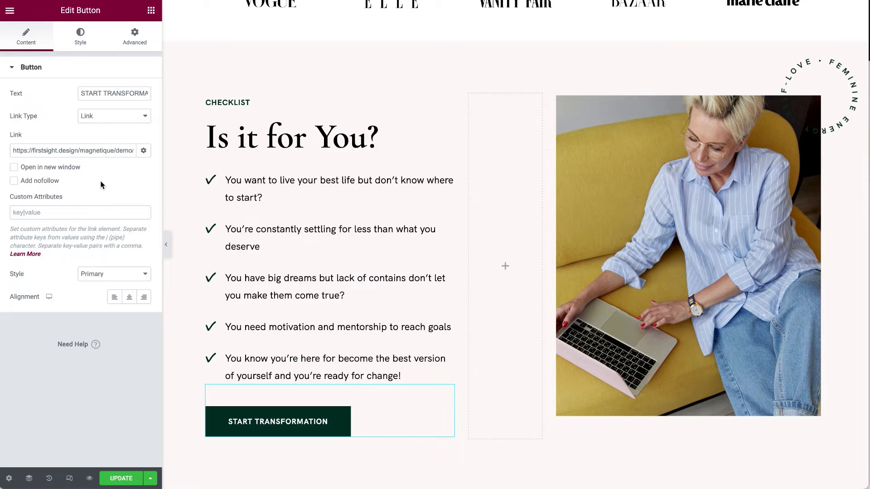
left_click(149, 118)
left_click(116, 107)
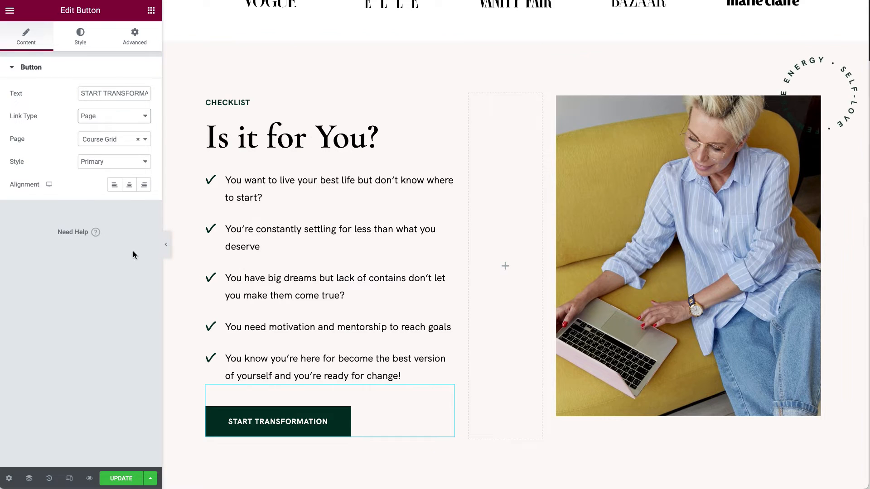
key("super+r")
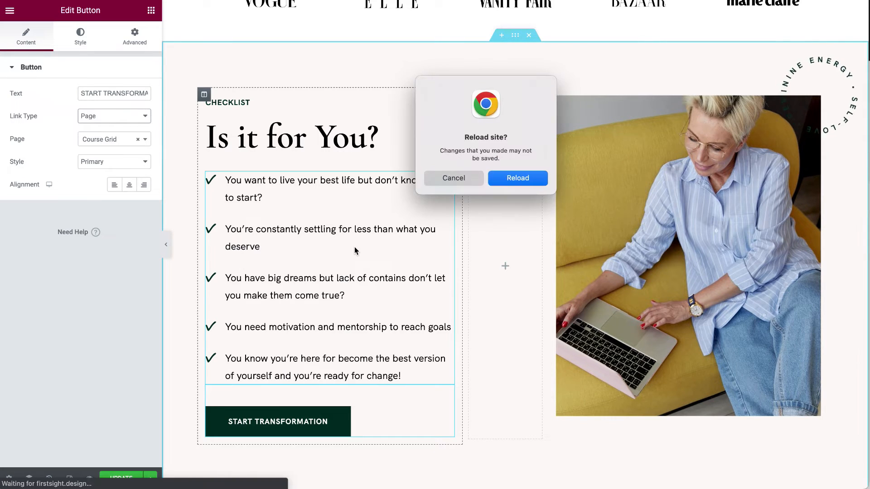
Reload the editor and inspect the checklist photo's available image sizes.
left_click(516, 182)
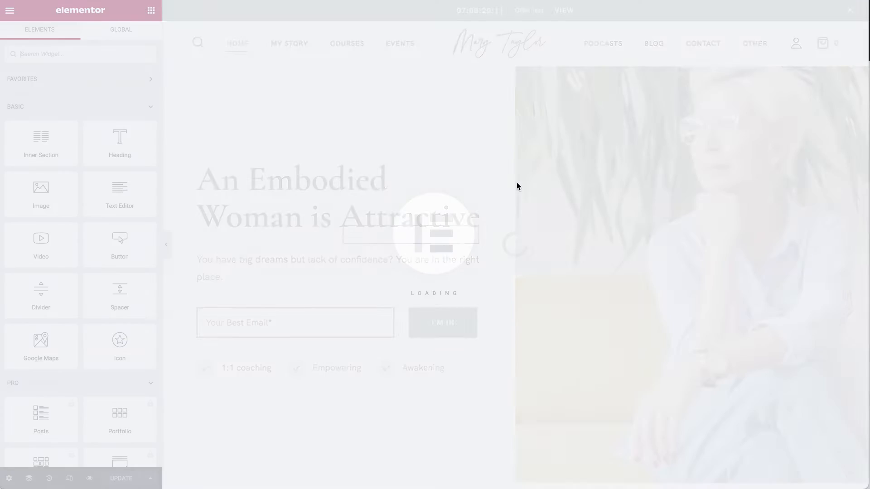
scroll(517, 184, "down", 15)
scroll(517, 185, "up", 3)
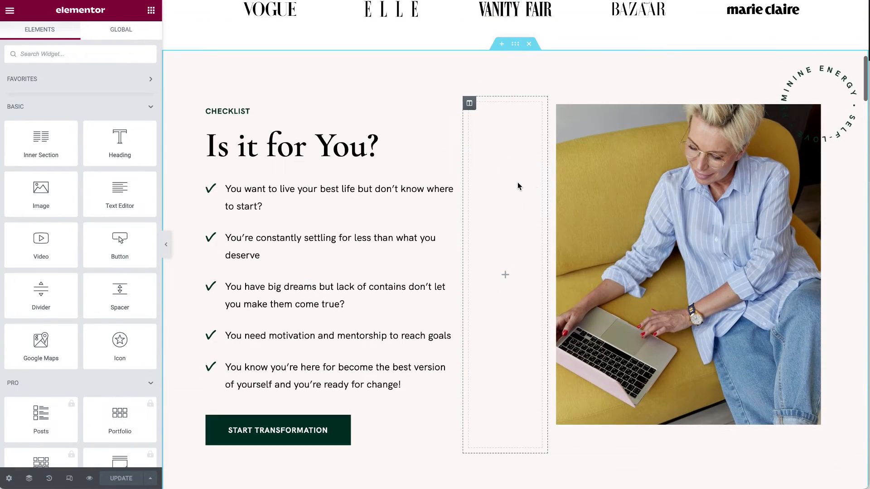
right_click(684, 211)
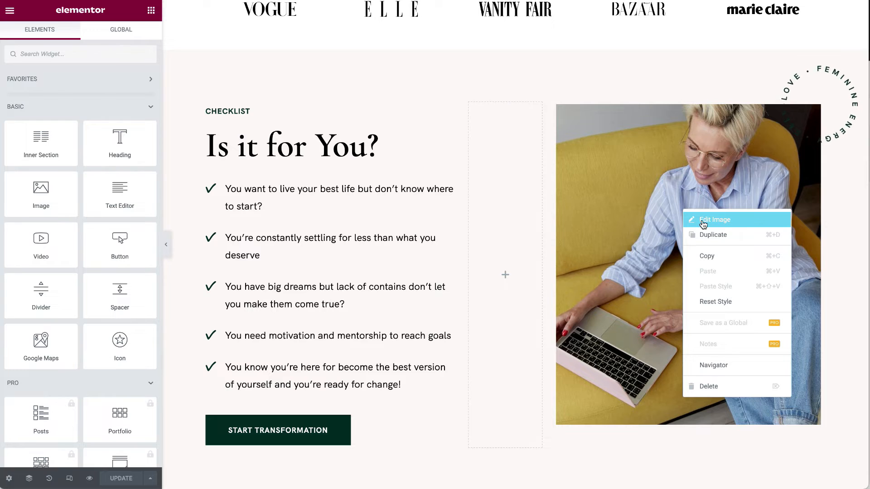
left_click(703, 221)
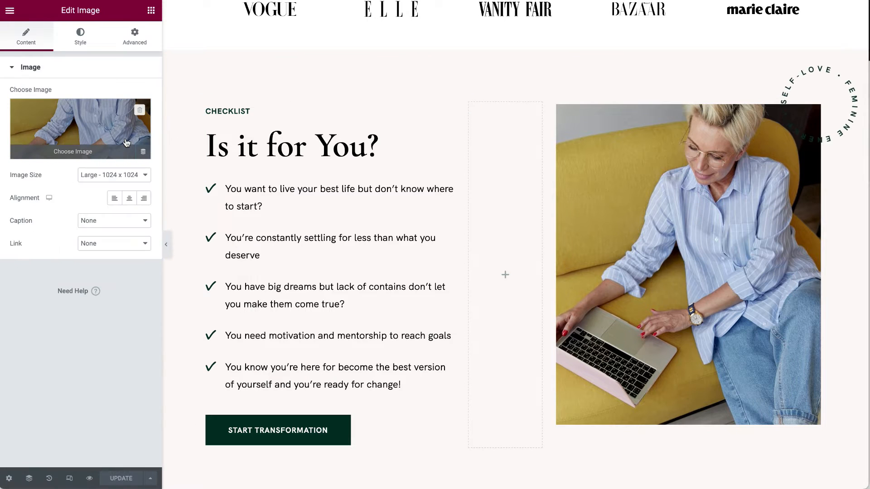
left_click(93, 175)
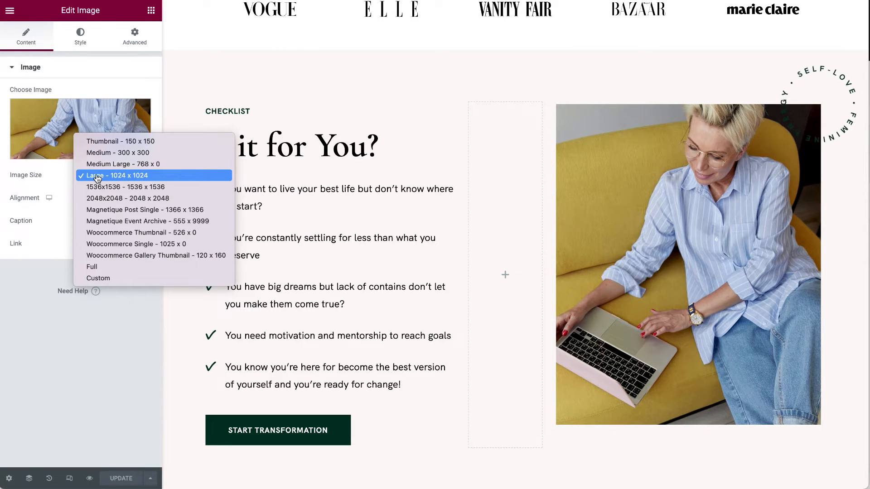
left_click(10, 295)
Review the checklist section's background and style settings.
right_click(430, 72)
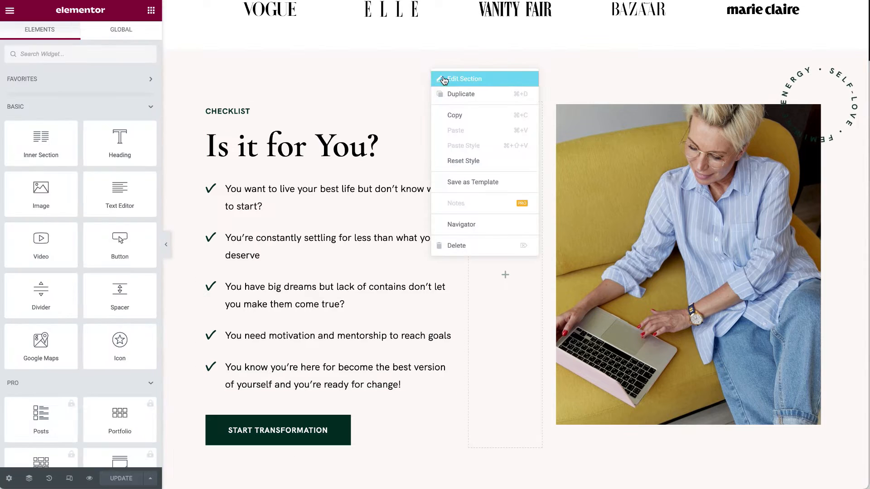
left_click(444, 81)
left_click(80, 34)
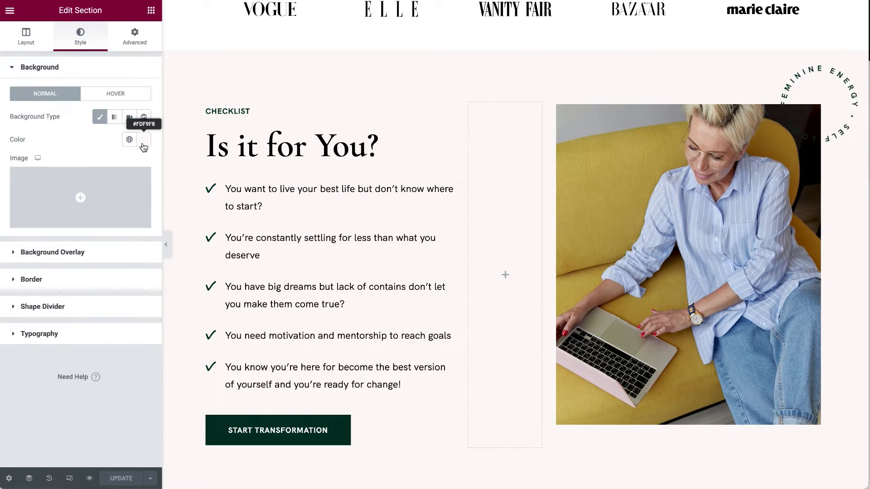
Select the spinning text badge and view its Advanced position settings (Absolute, offsets -57/-60).
left_click(850, 82)
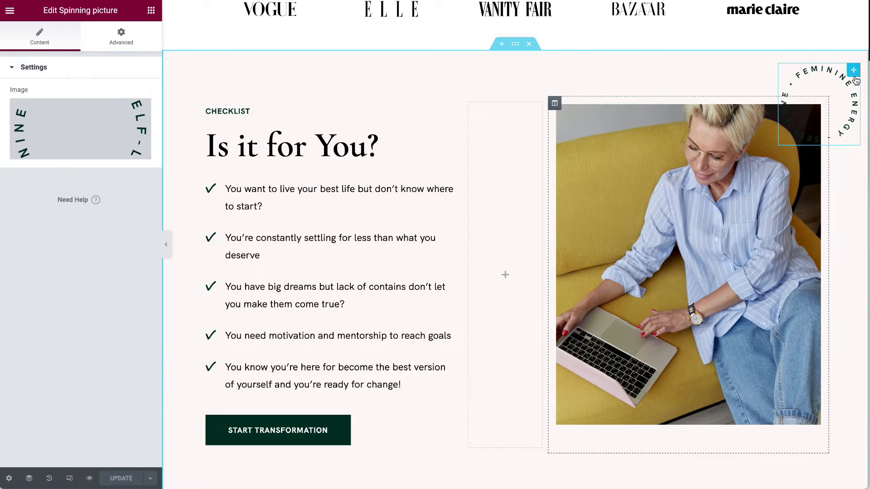
left_click(71, 130)
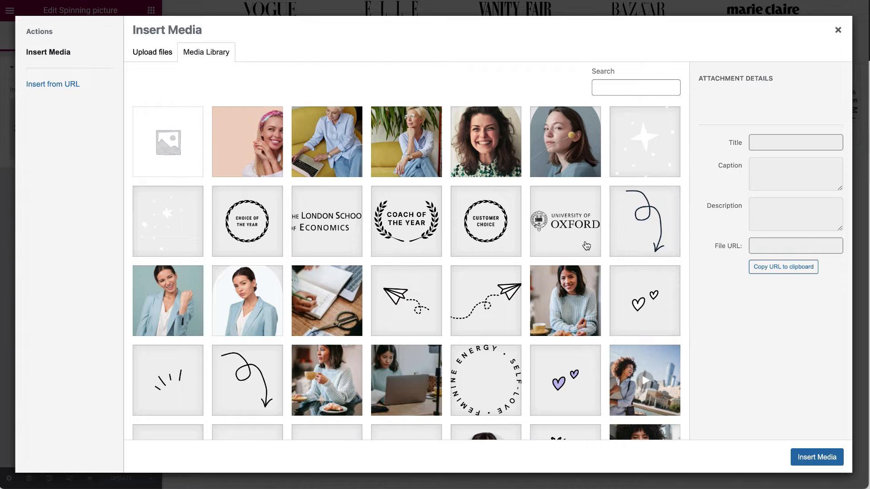
left_click(838, 30)
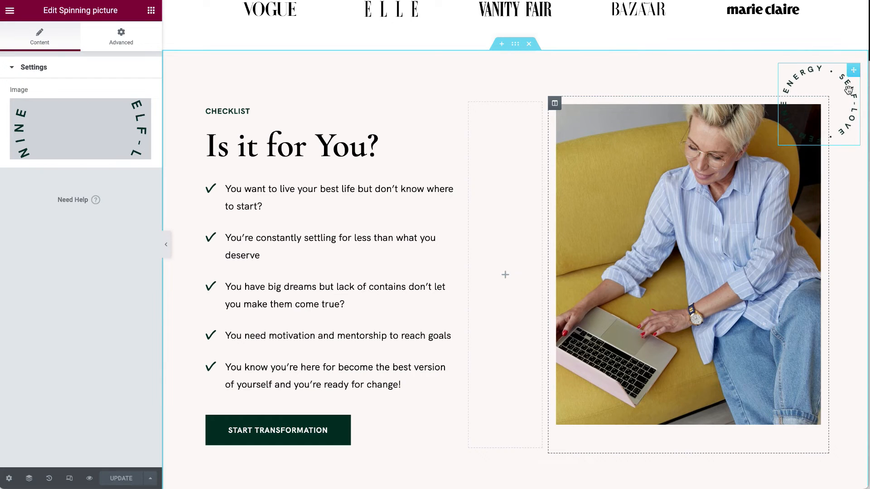
left_click(120, 36)
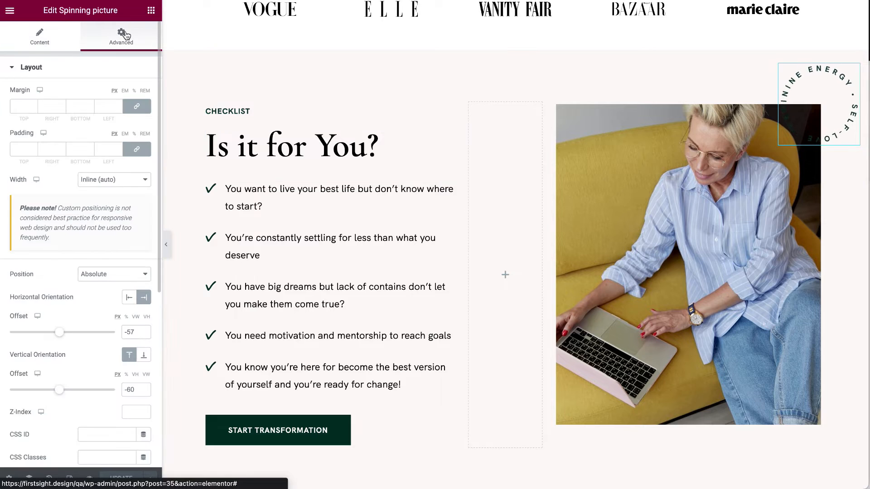
scroll(78, 308, "down", 2)
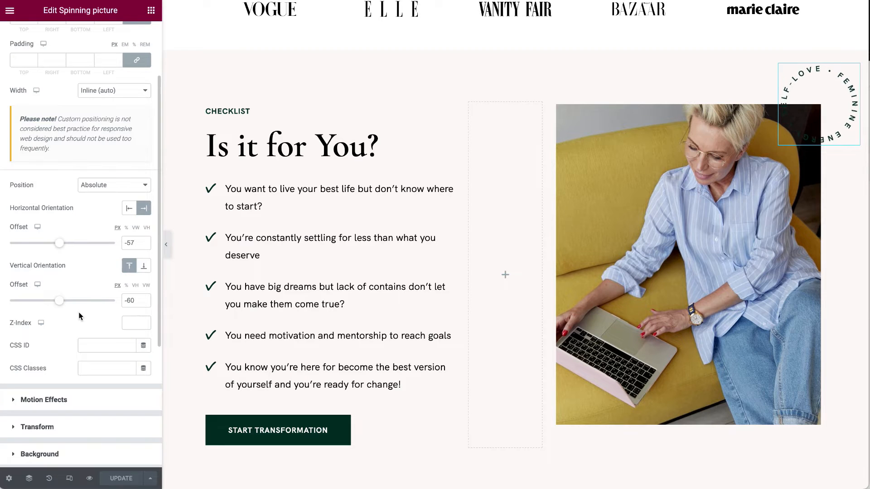
scroll(81, 312, "up", 2)
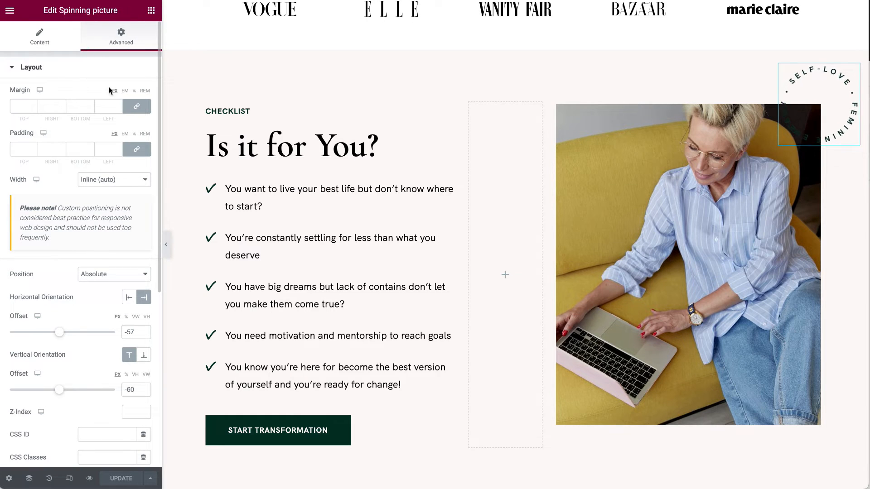
scroll(318, 340, "down", 10)
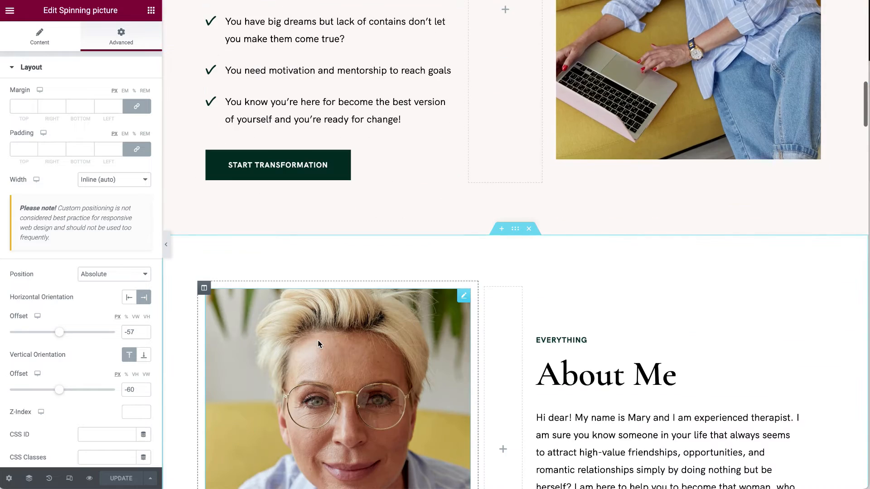
Undo the accidental move of the About Me photo with Ctrl+Z.
scroll(317, 339, "up", 4)
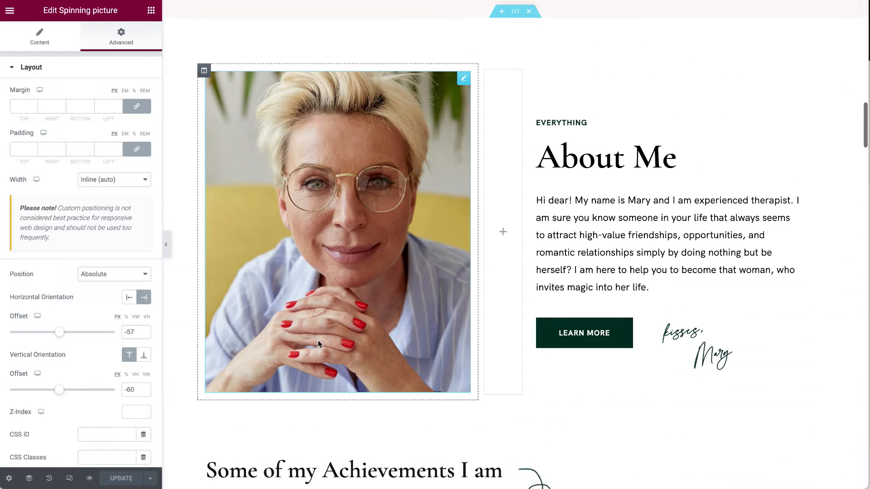
left_click(468, 78)
key("ctrl+z")
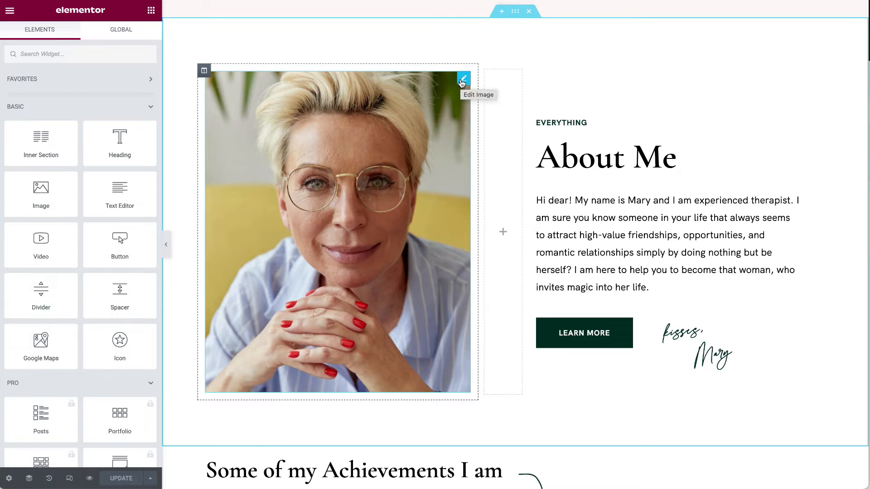
left_click(462, 81)
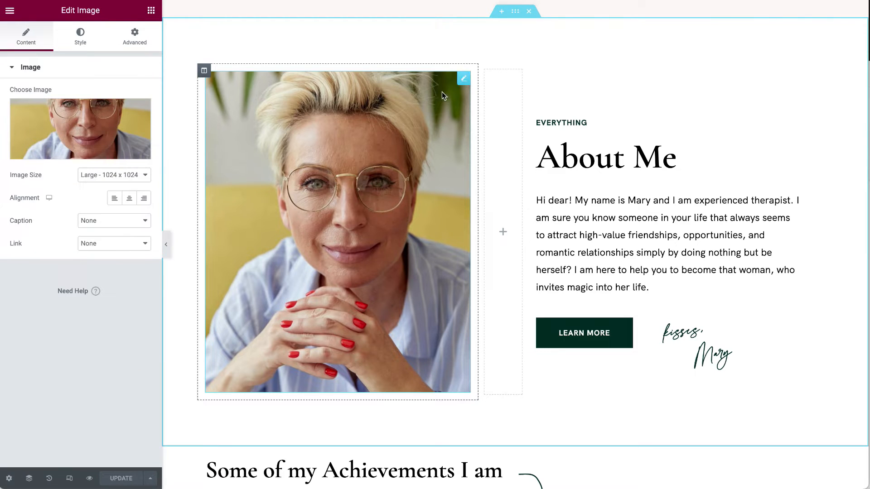
Review the edit History, Page Settings, and the responsive and preview modes.
left_click(48, 479)
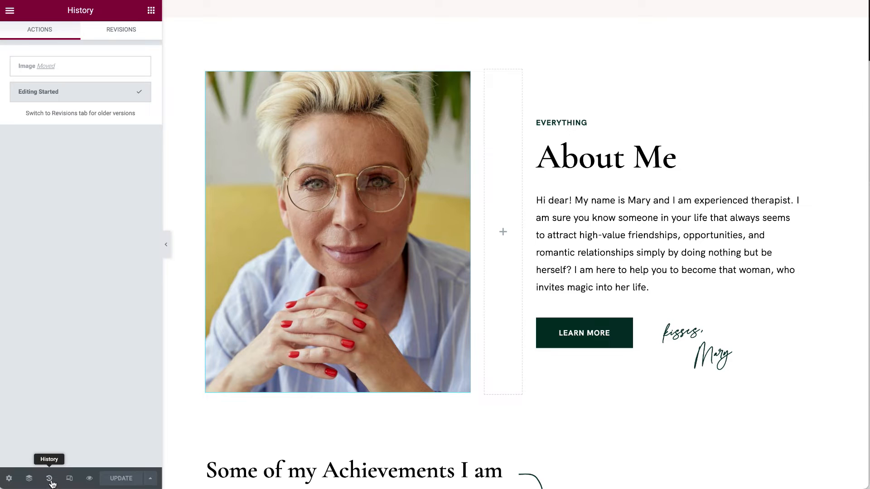
left_click(10, 481)
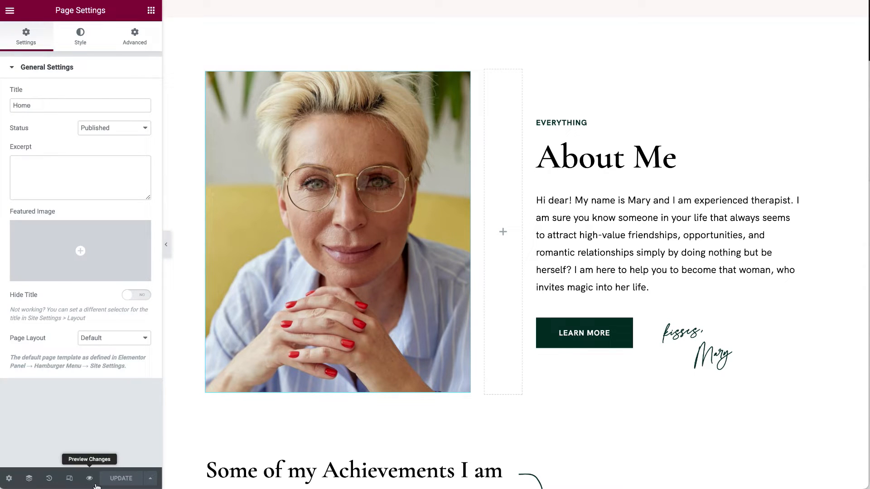
left_click(69, 478)
left_click(90, 480)
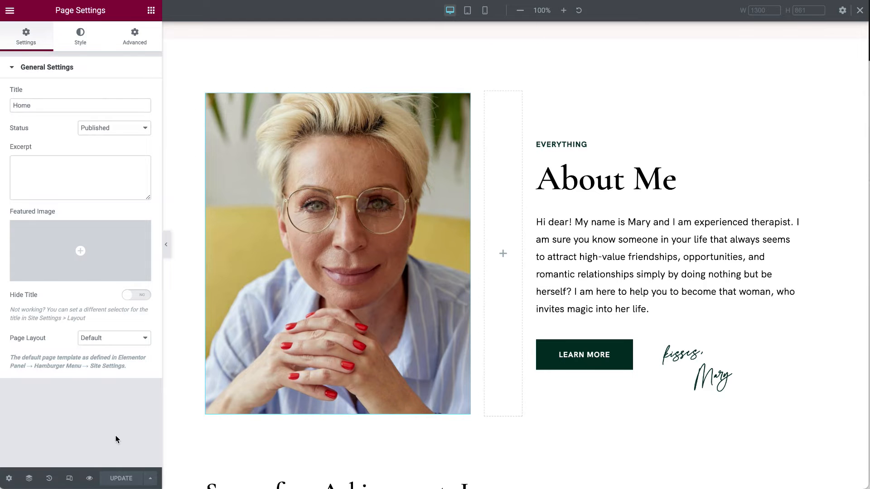
left_click(70, 479)
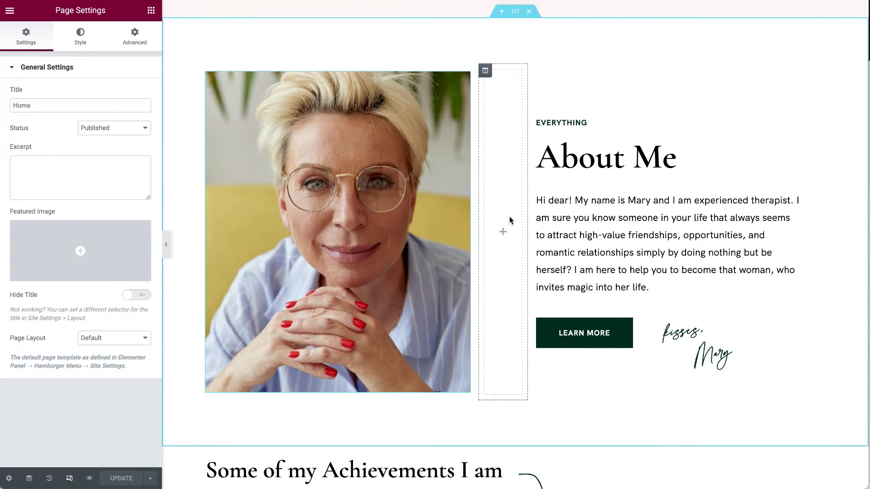
Reopen the About Me photo's image settings.
scroll(510, 217, "up", 7)
scroll(509, 216, "down", 10)
scroll(509, 217, "down", 10)
scroll(509, 216, "up", 16)
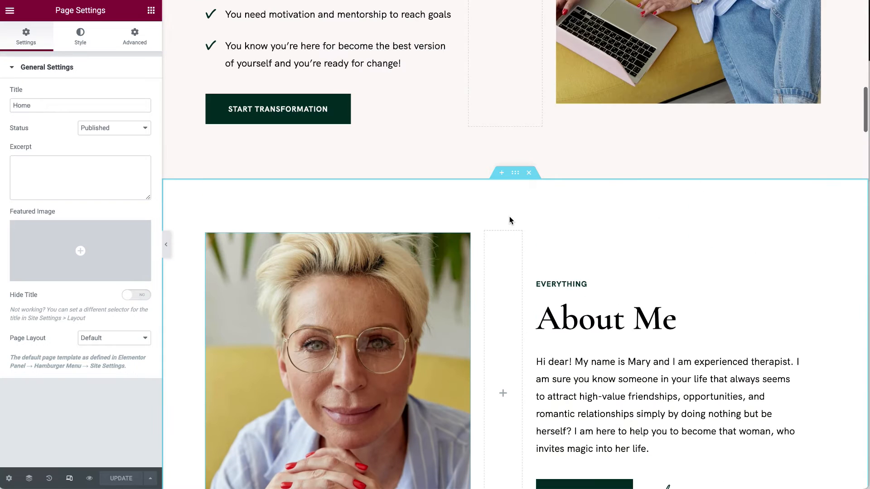
scroll(588, 246, "down", 3)
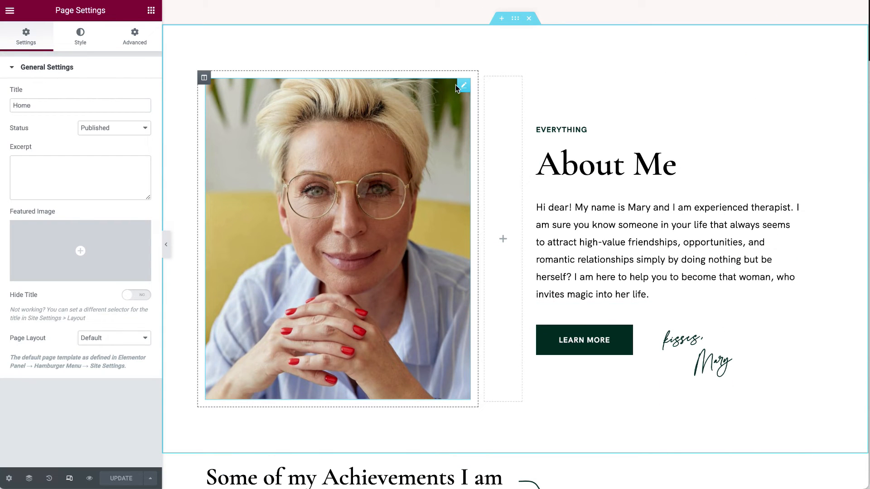
left_click(464, 86)
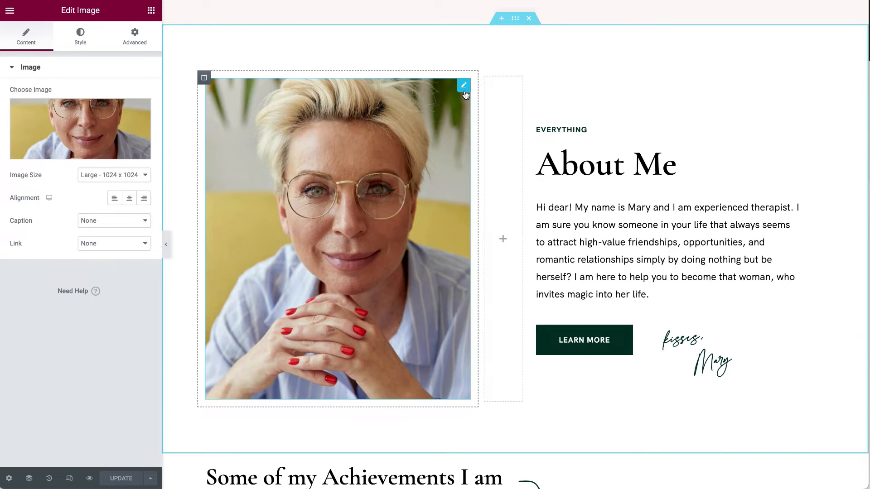
Dismiss the media library and step through the About Me heading, paragraph and Learn More button settings.
left_click(74, 135)
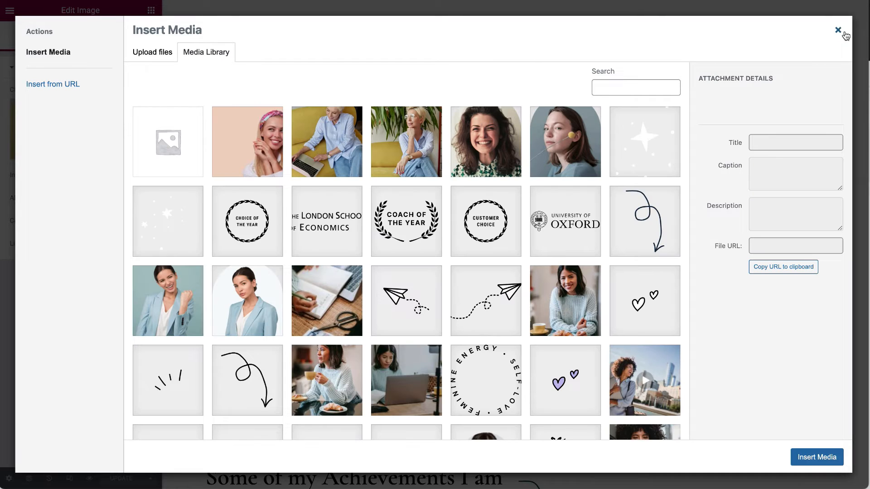
left_click(841, 31)
left_click(793, 153)
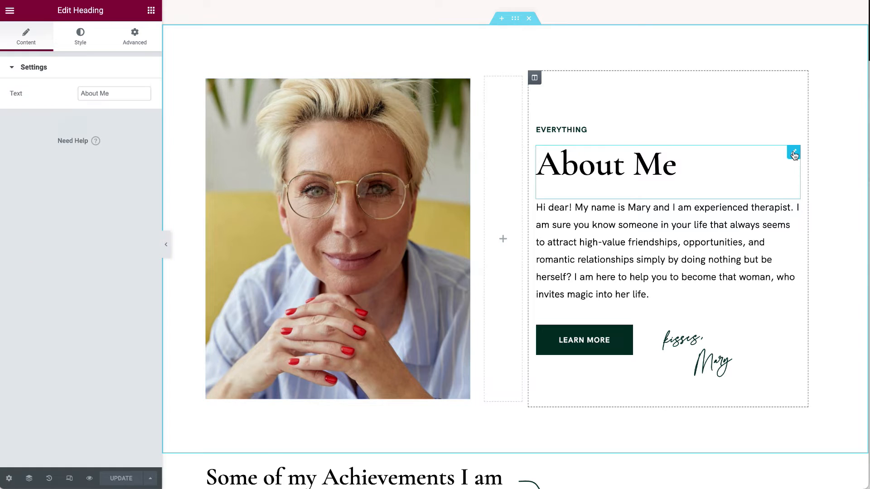
left_click(794, 206)
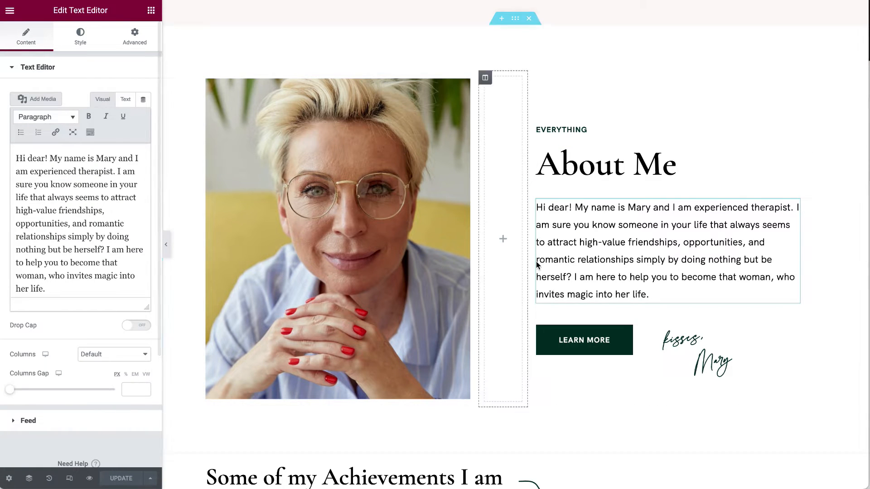
left_click(795, 312)
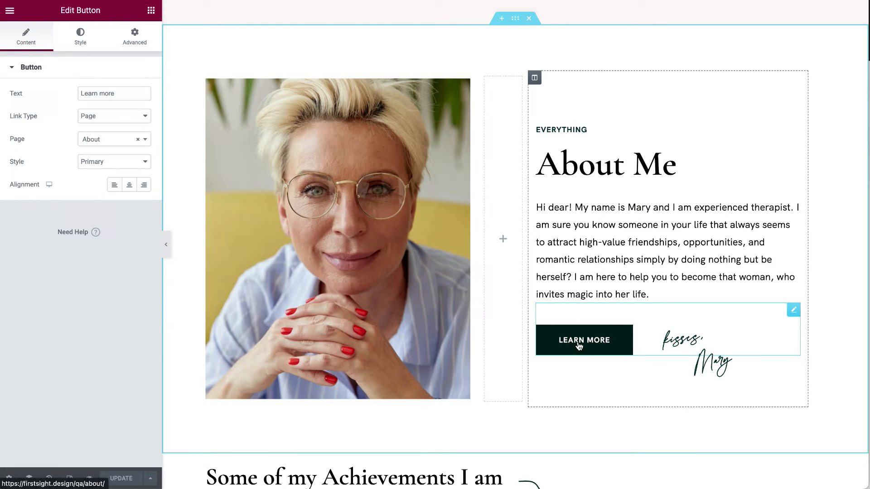
scroll(579, 346, "up", 1)
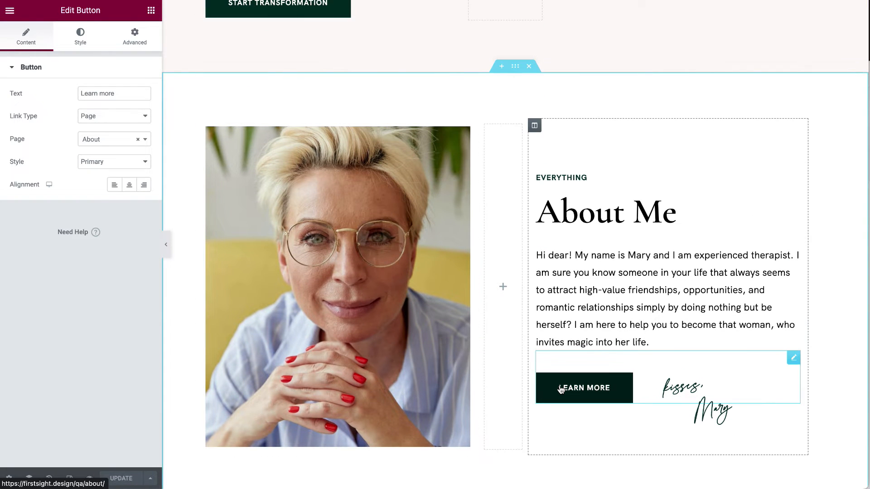
Try Secondary and Third styles on Learn More, then restore Primary.
left_click(106, 162)
left_click(108, 174)
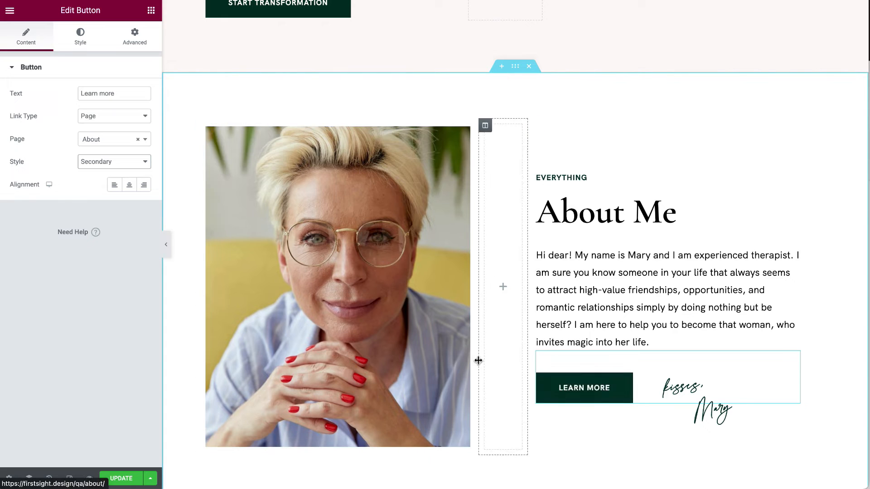
left_click(131, 163)
left_click(106, 175)
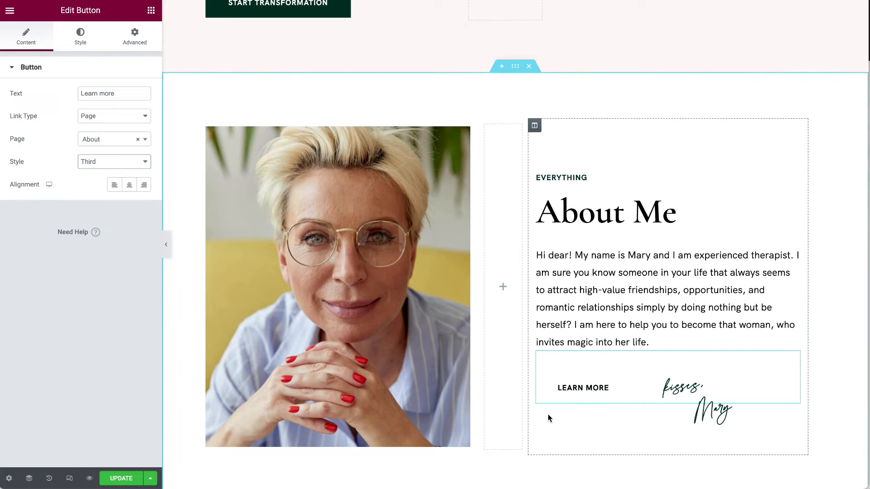
left_click(117, 163)
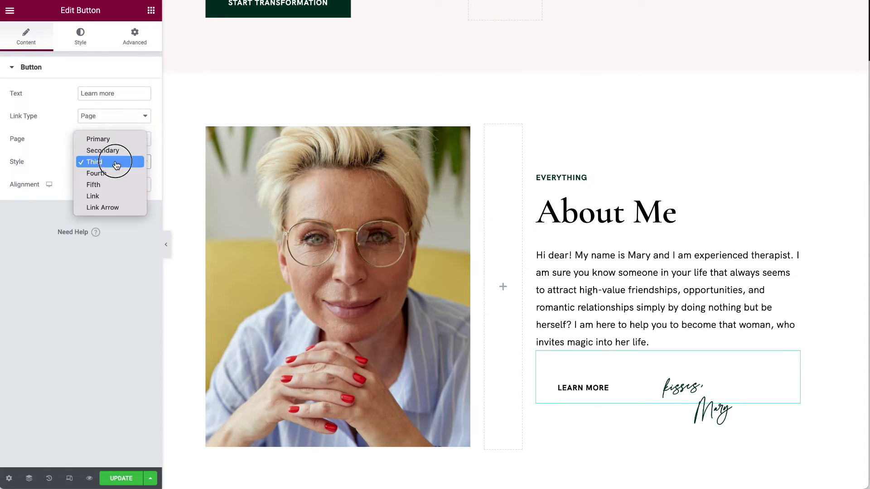
left_click(116, 139)
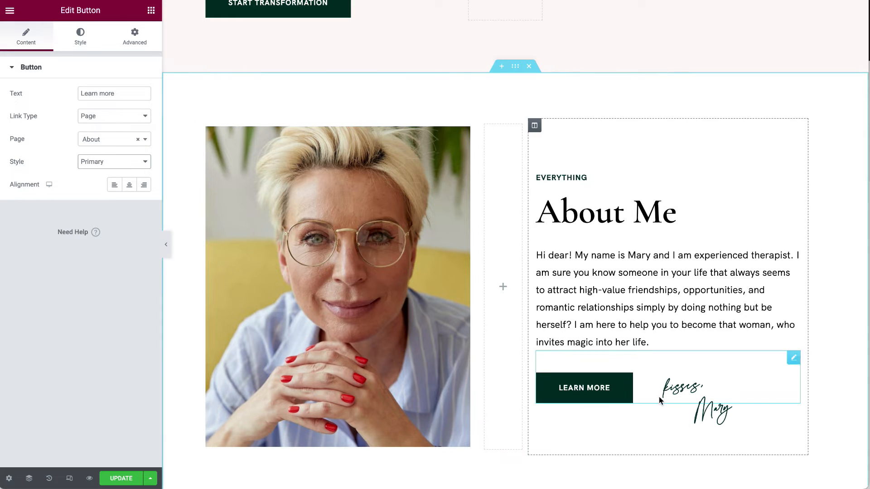
Set the Learn More link type to Popup, review its title, description and shortcode fields, then reload.
left_click(119, 115)
left_click(113, 140)
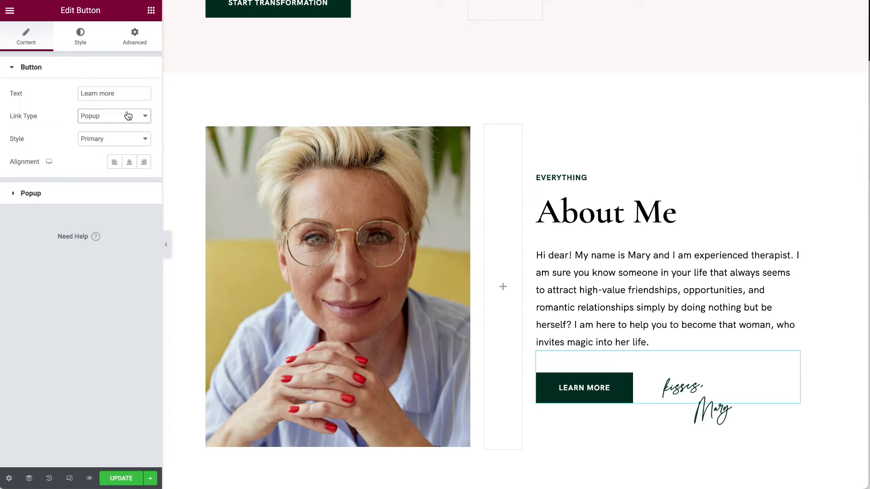
left_click(77, 193)
left_click(71, 129)
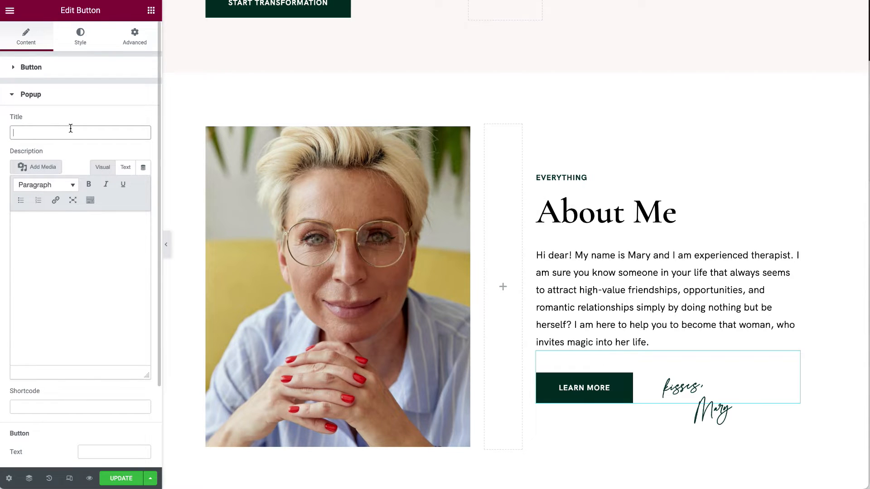
left_click(58, 282)
left_click(33, 409)
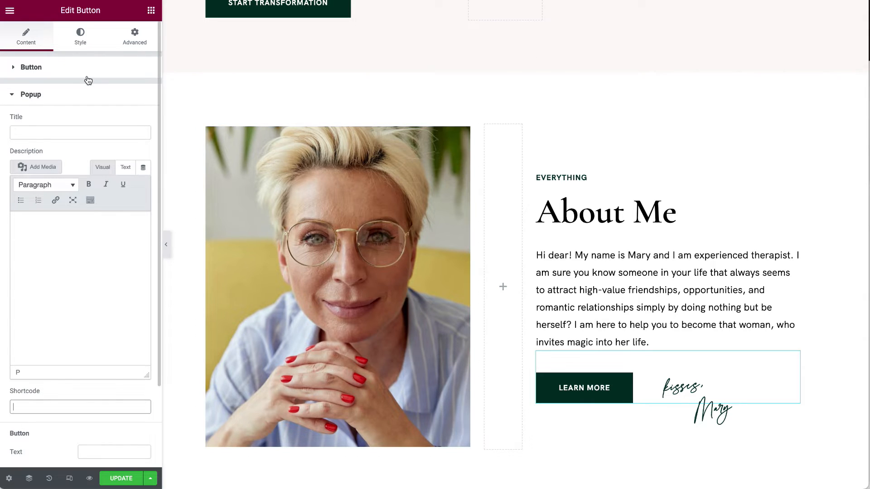
left_click(87, 97)
key("super+r")
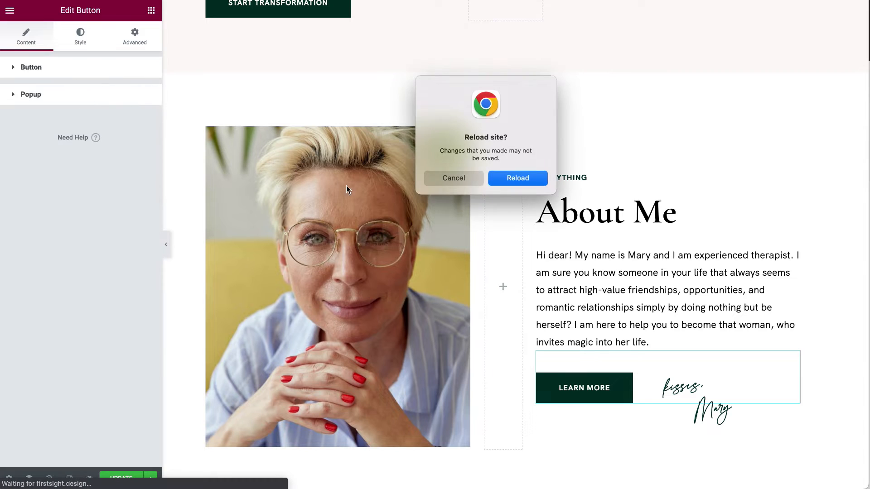
Reload without saving and open the About Me signature image settings (Large 1024 x 1024).
left_click(521, 184)
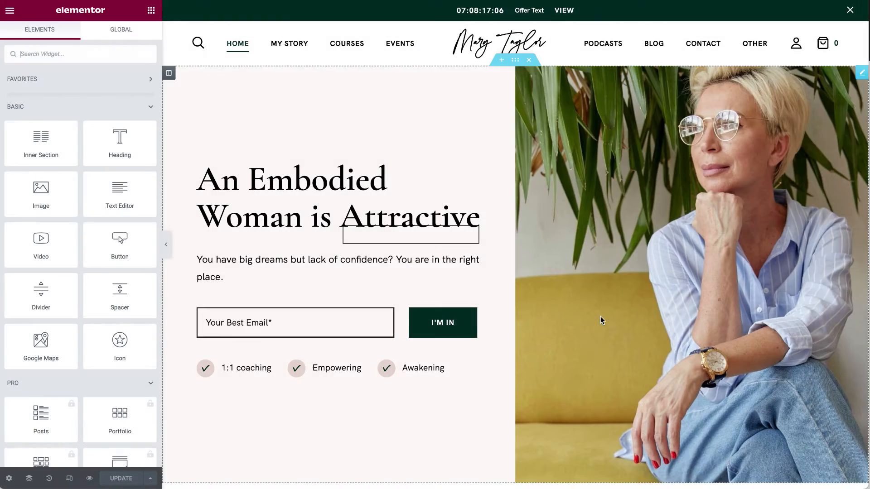
scroll(601, 320, "down", 15)
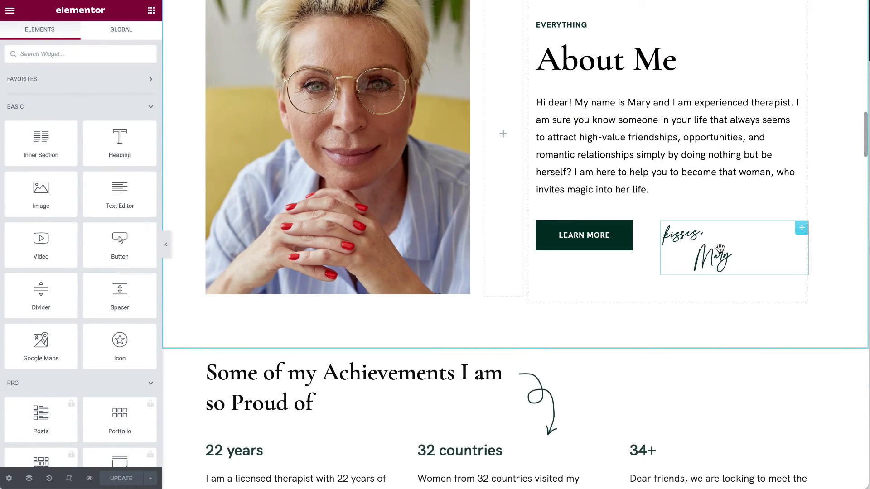
left_click(803, 239)
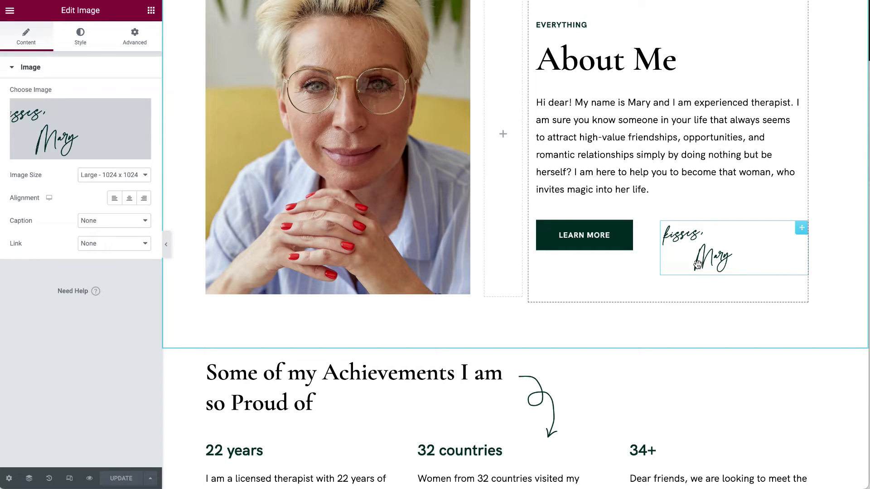
mouse_move(45, 125)
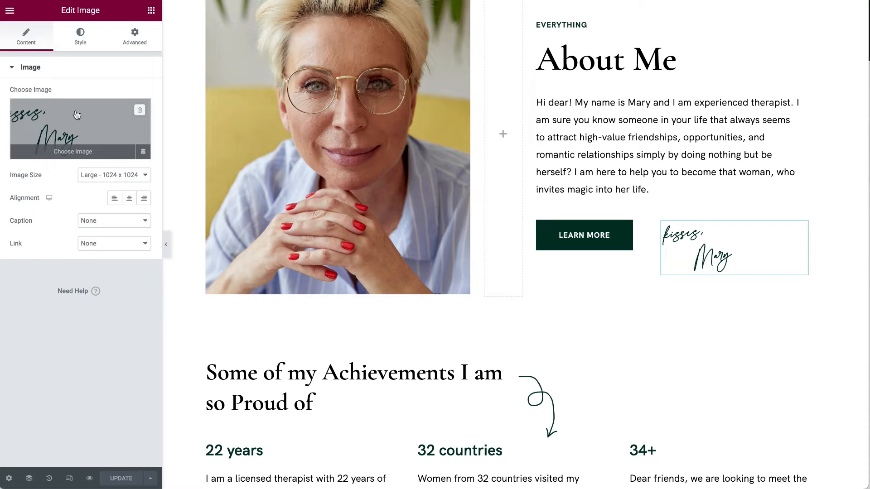
Open the achievements list and expand the 22 years entry.
scroll(303, 241, "down", 5)
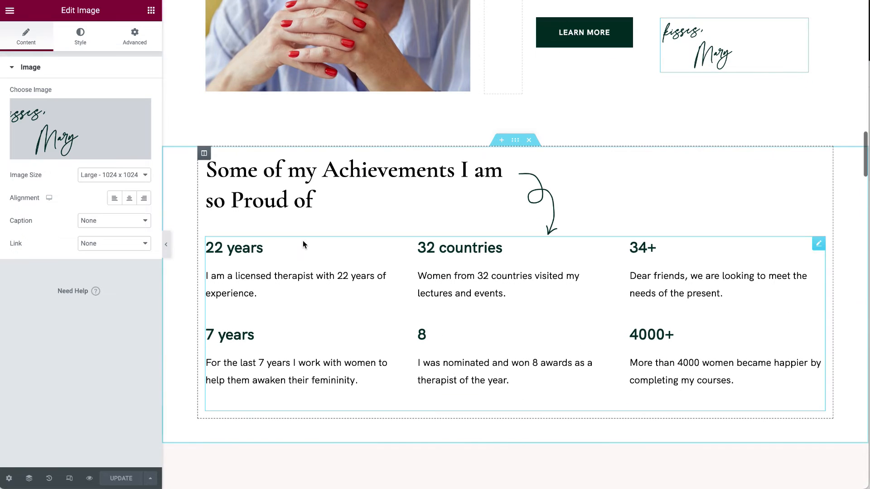
left_click(818, 162)
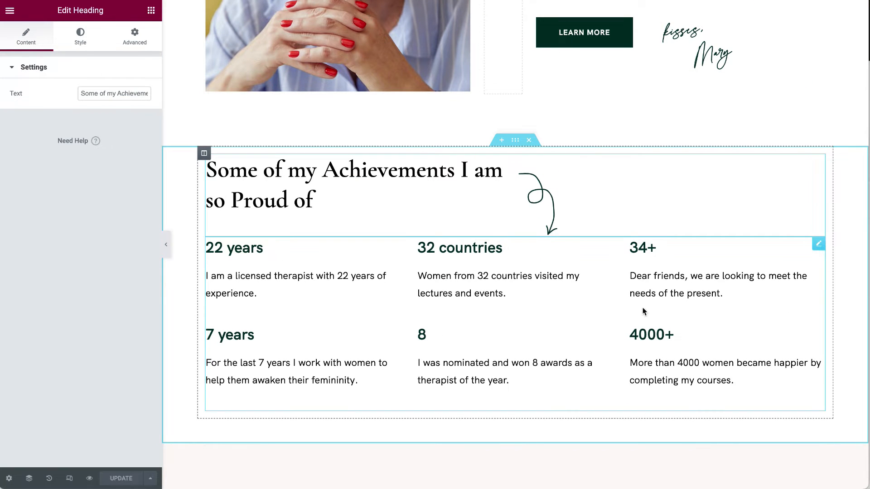
left_click(818, 245)
left_click(61, 111)
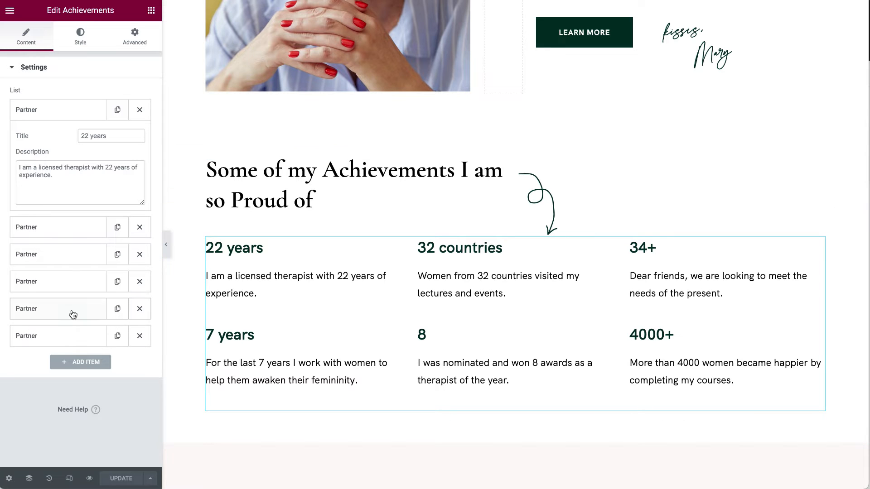
Add a 'Test' achievement with description 'test copy', delete it, and save the page.
left_click(86, 362)
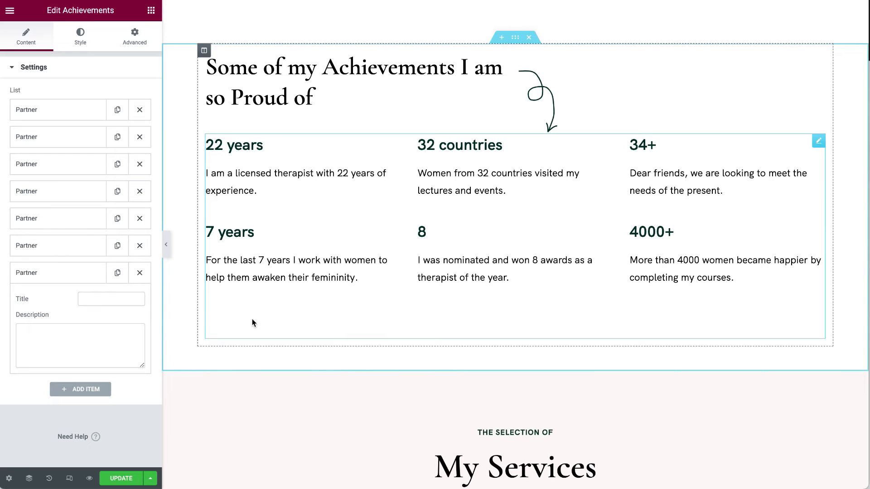
left_click(121, 298)
type("Test")
left_click(119, 338)
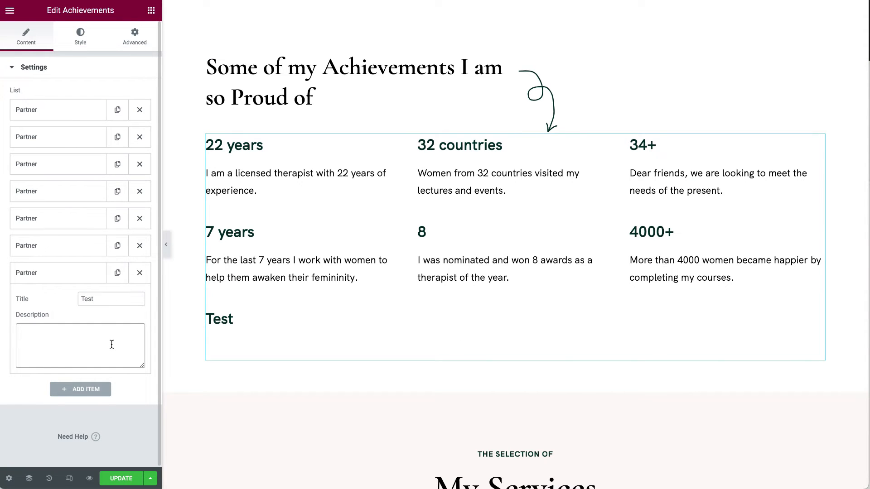
type("test copy")
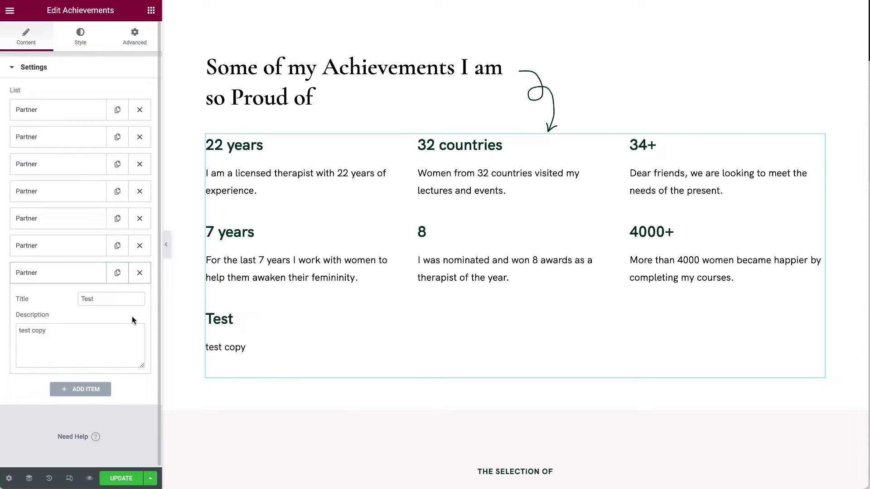
left_click(143, 273)
left_click(127, 479)
scroll(388, 302, "up", 3)
scroll(387, 303, "down", 7)
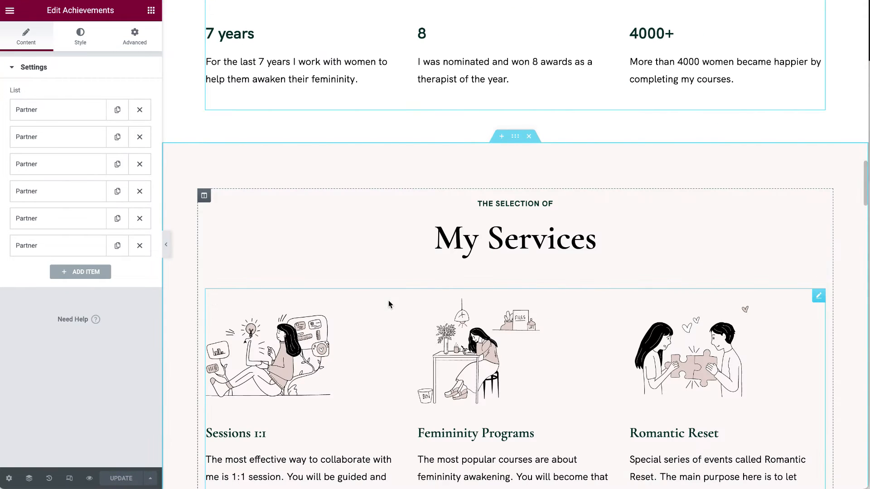
scroll(410, 256, "up", 6)
Open the My Services list and review the Sessions 1:1 entry's description.
left_click(551, 207)
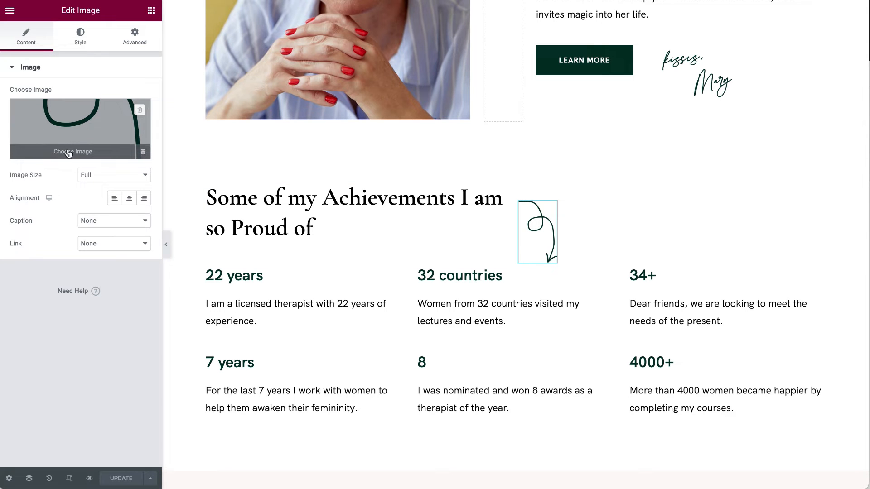
scroll(281, 292, "down", 8)
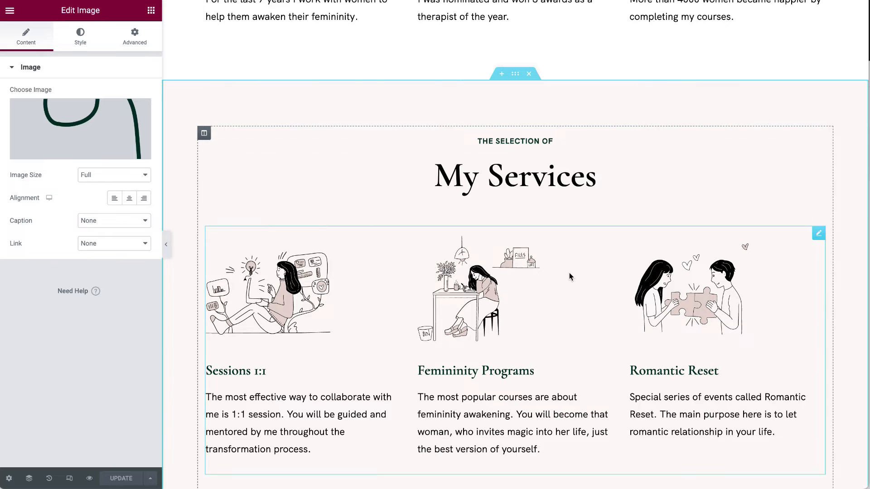
scroll(569, 276, "down", 3)
scroll(569, 275, "up", 4)
scroll(570, 276, "down", 2)
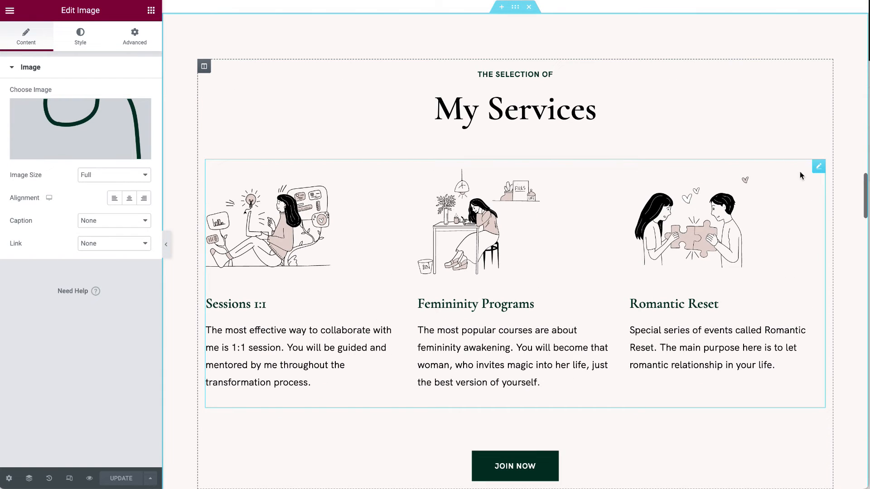
left_click(818, 166)
left_click(54, 114)
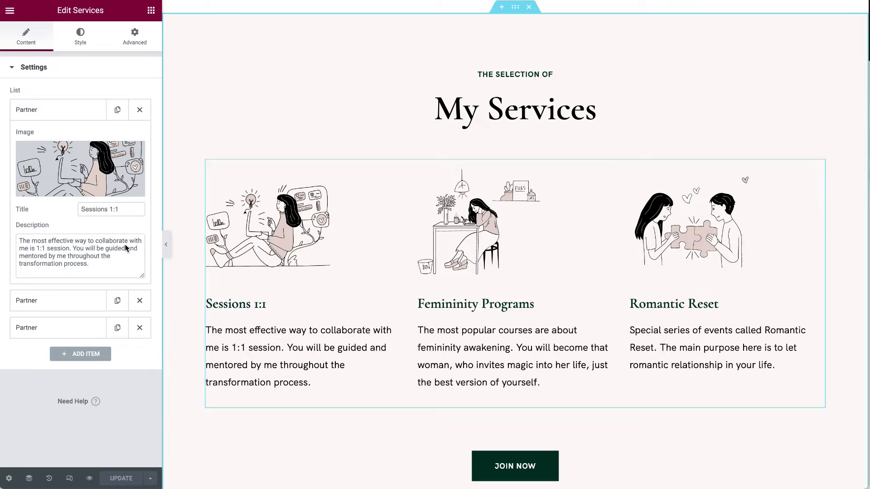
left_click(97, 265)
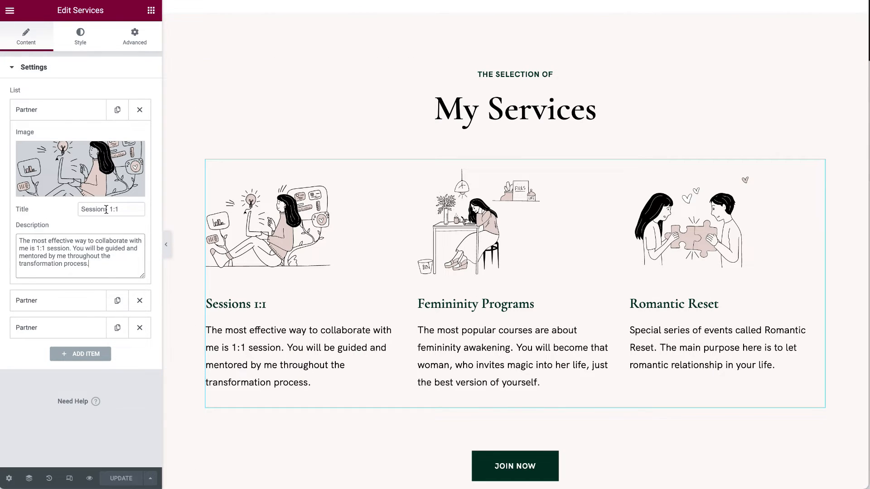
Remove the empty fourth service item and open the JOIN NOW button settings.
left_click(97, 359)
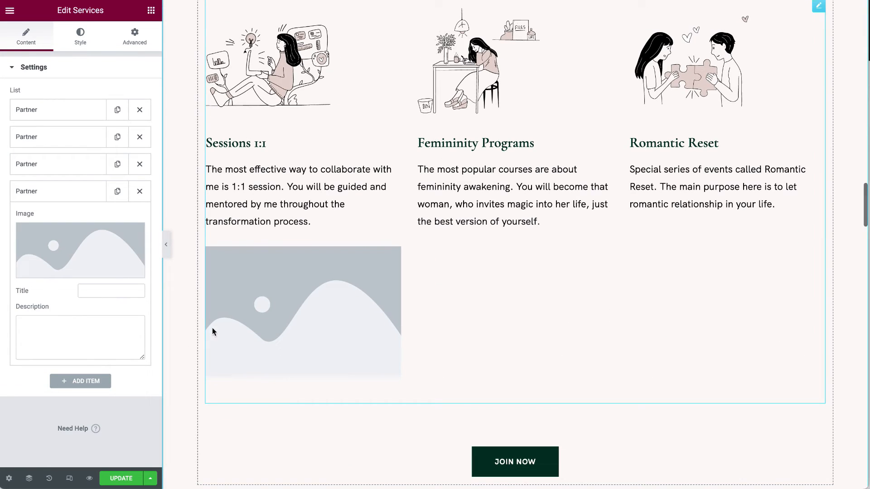
left_click(97, 247)
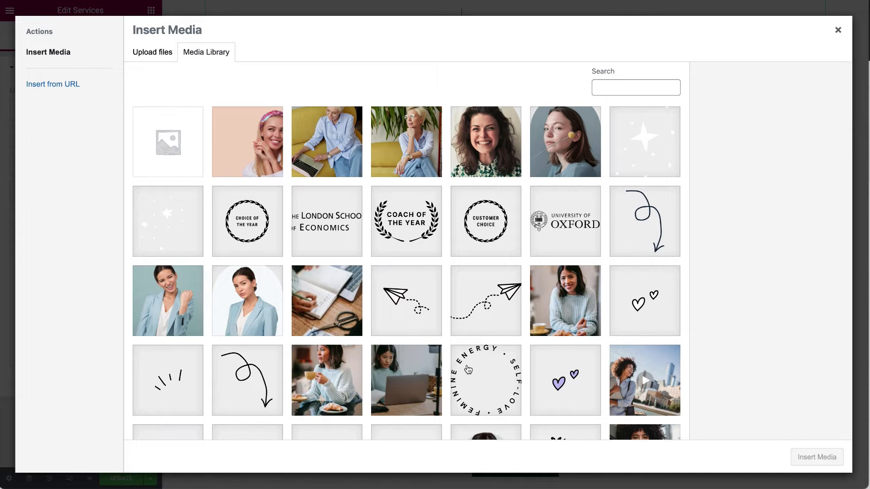
left_click(837, 30)
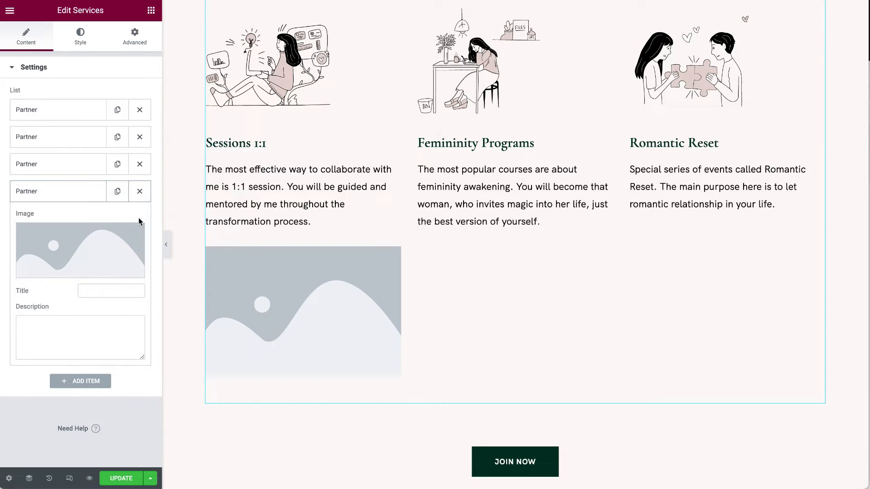
left_click(140, 193)
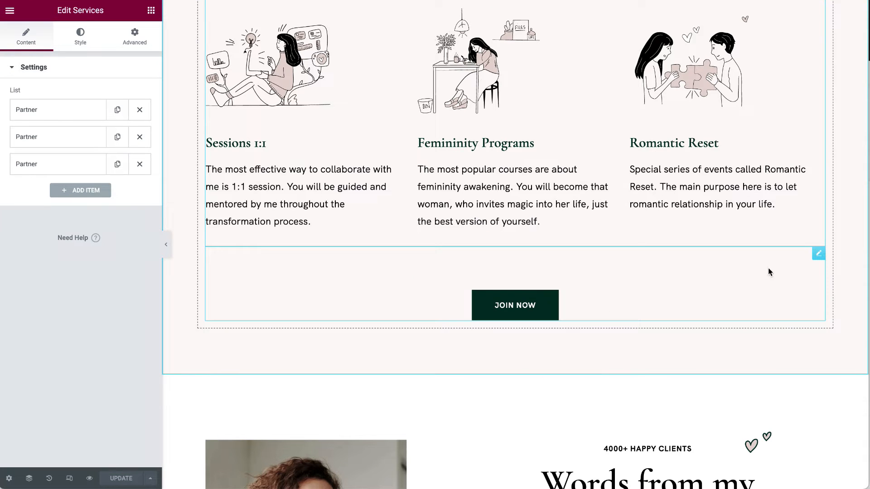
left_click(818, 254)
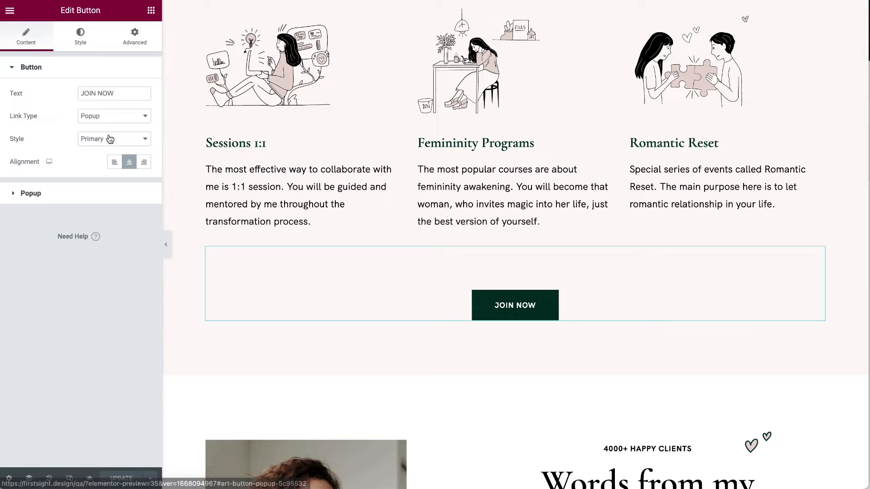
Duplicate two testimonial slides and remove one of the copies.
scroll(238, 267, "down", 8)
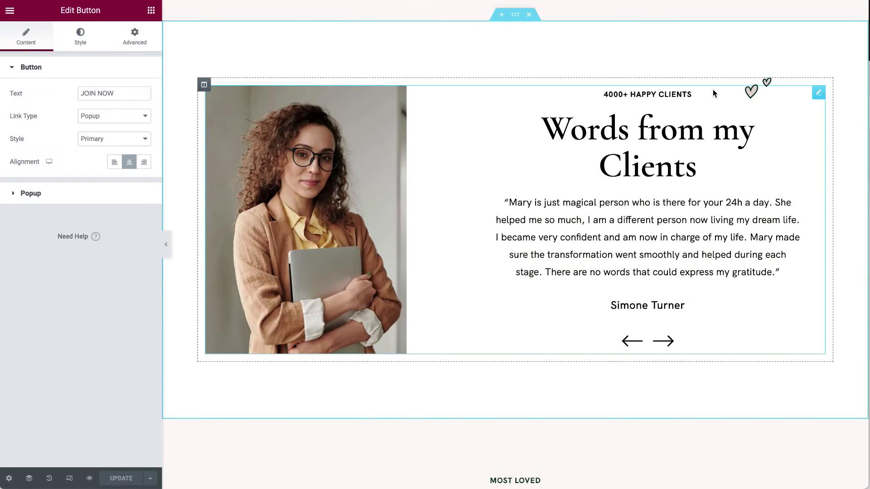
left_click(819, 95)
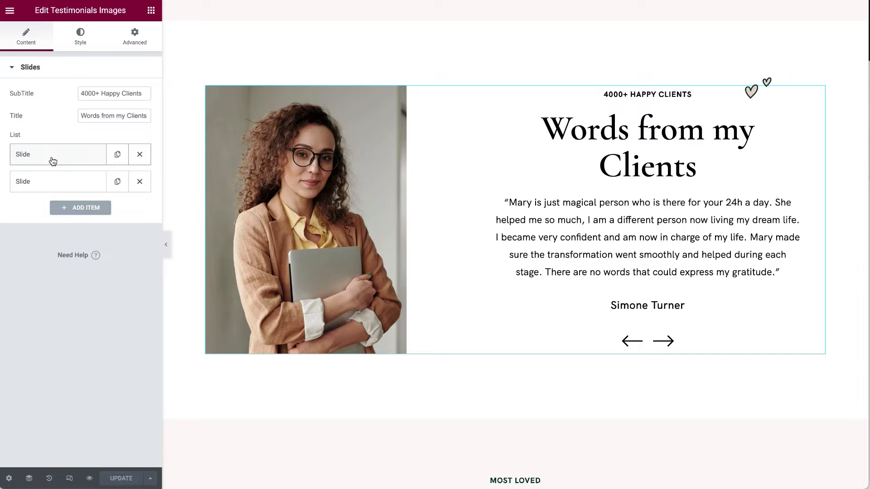
left_click(117, 181)
left_click(117, 155)
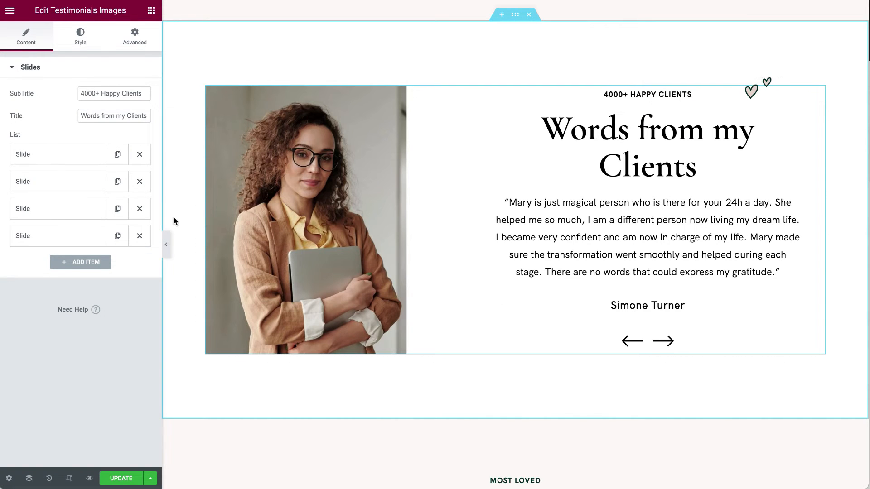
left_click(140, 217)
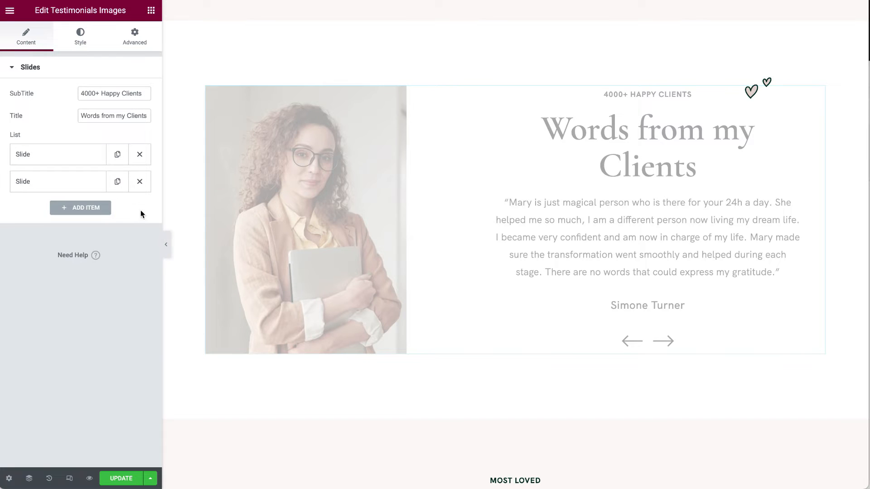
Inspect the testimonial slides' photos and select a full testimonial quote.
left_click(51, 186)
scroll(70, 209, "down", 3)
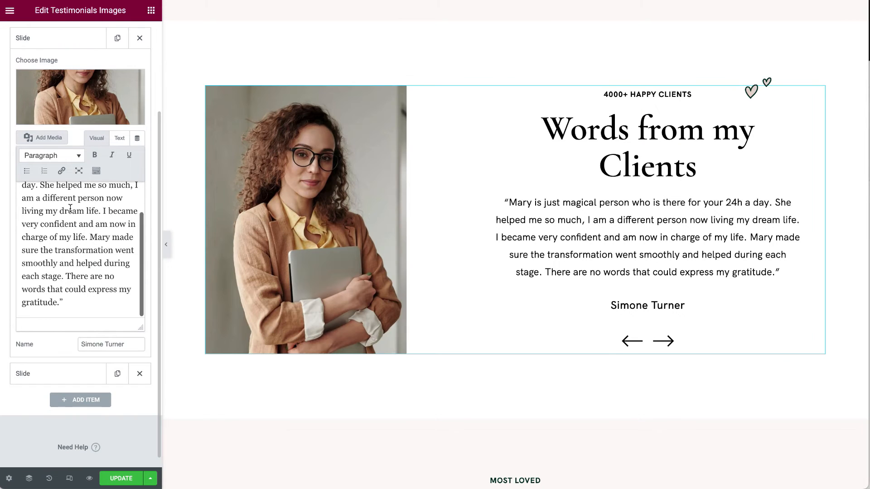
left_click(58, 380)
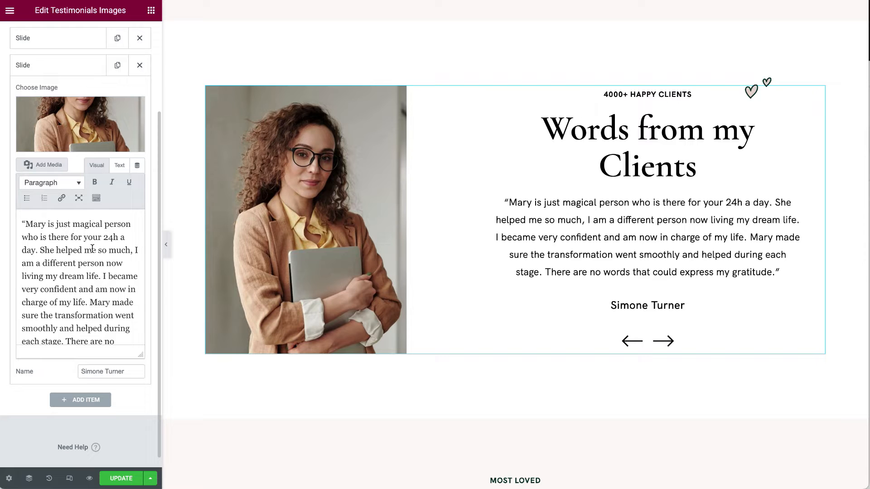
left_click(79, 126)
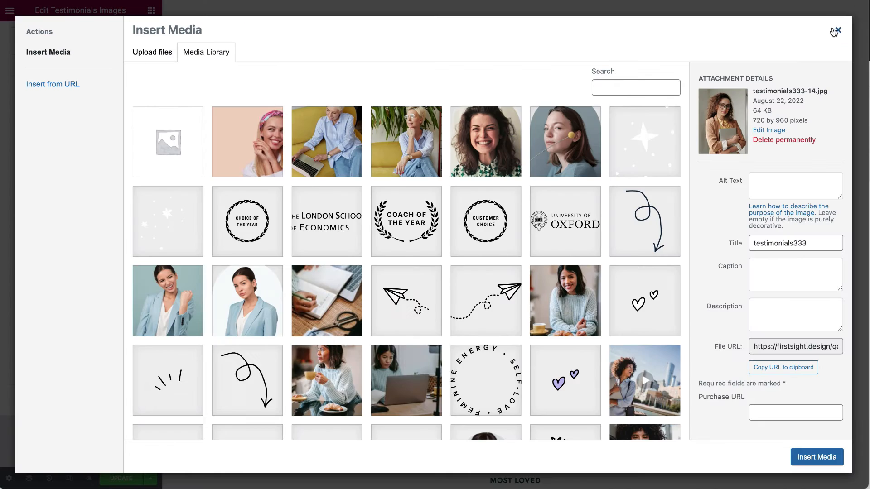
left_click(836, 30)
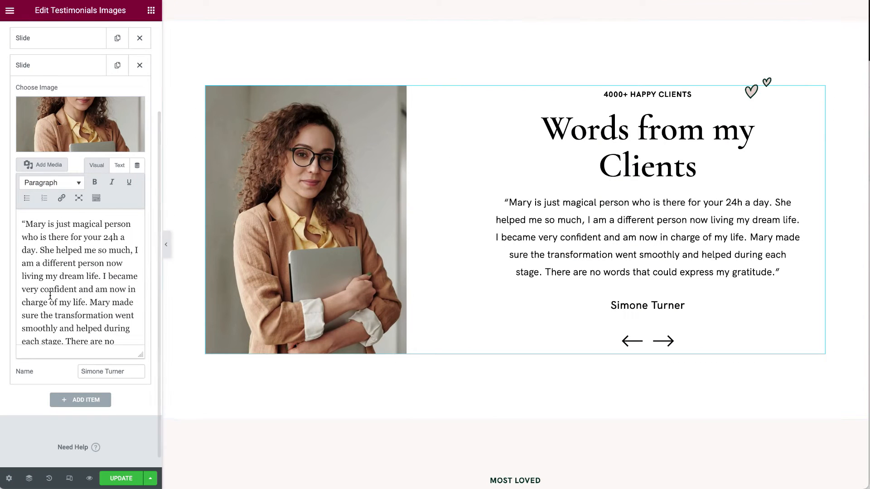
left_click_drag(24, 225, 55, 394)
scroll(79, 281, "up", 1)
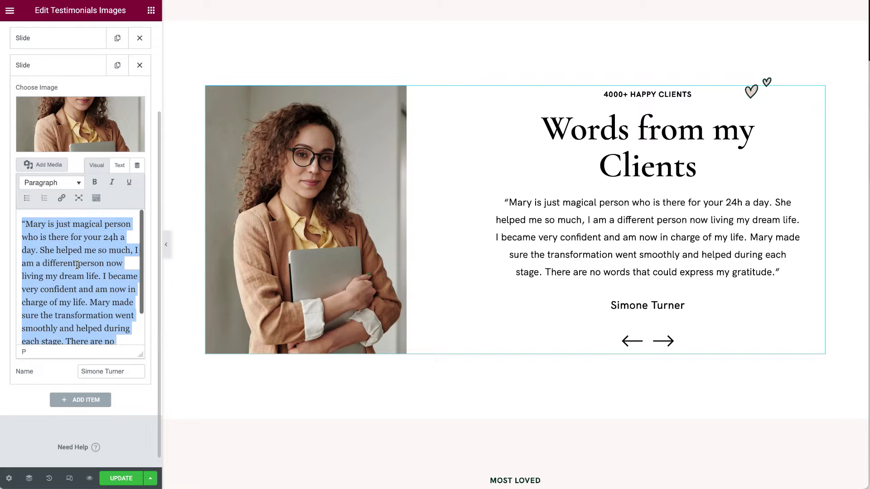
scroll(122, 99, "up", 3)
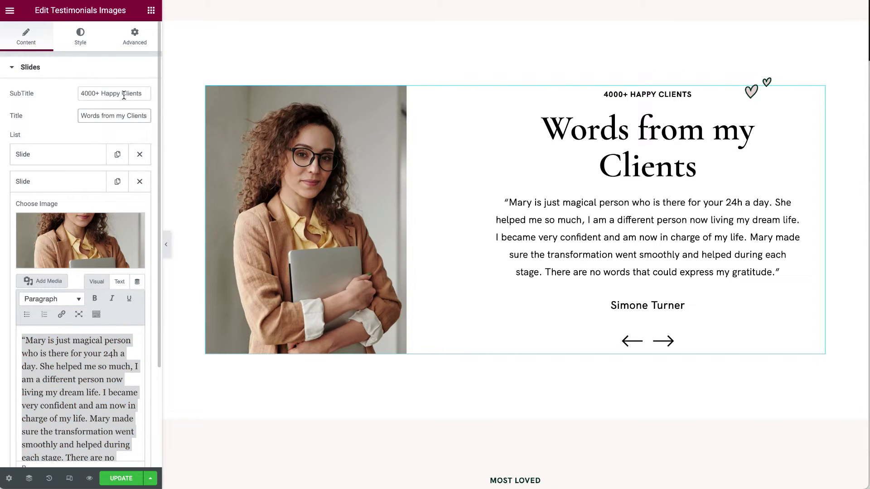
Check the first slide's client name, then reload the editor discarding unsaved changes.
left_click(766, 85)
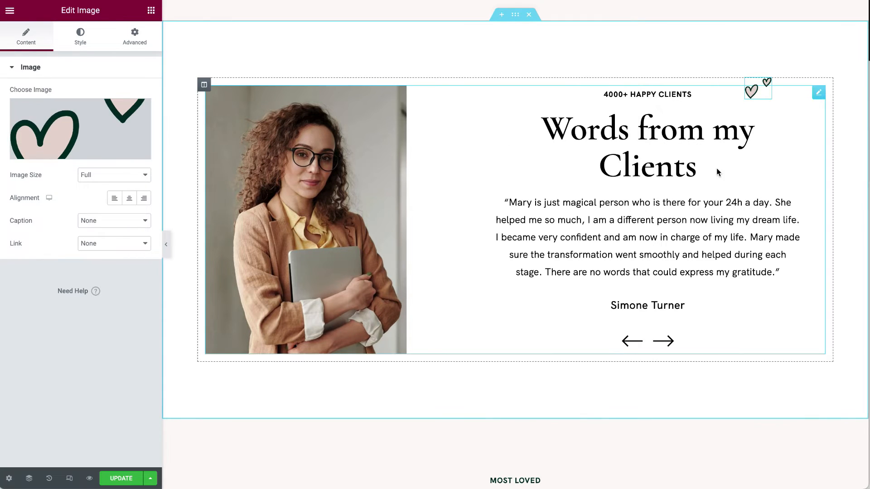
left_click(678, 340)
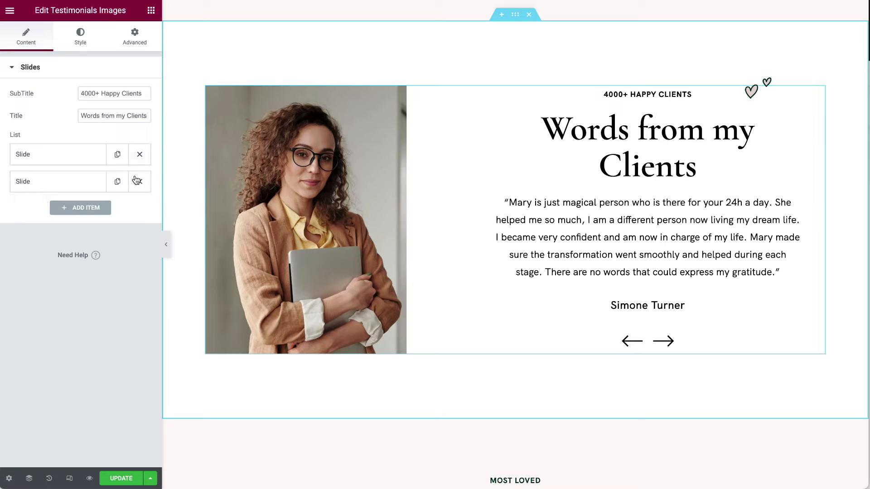
left_click(69, 156)
scroll(60, 362, "down", 2)
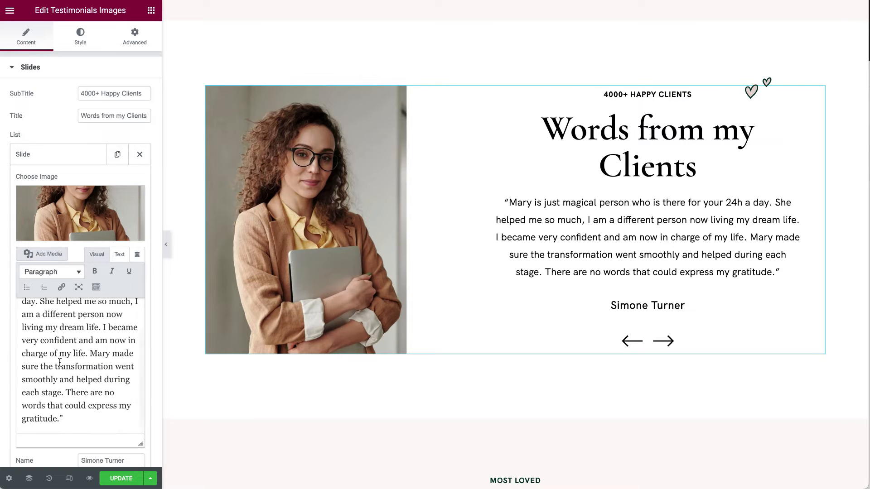
scroll(154, 396, "down", 3)
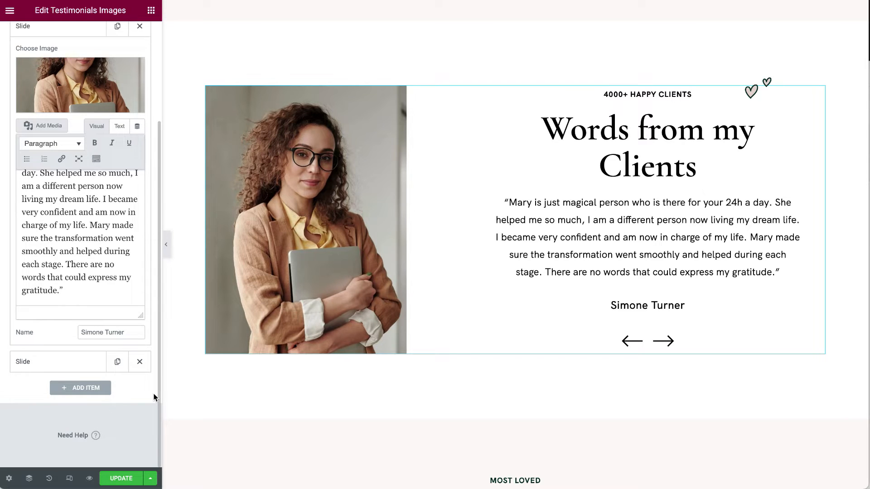
left_click_drag(114, 332, 74, 333)
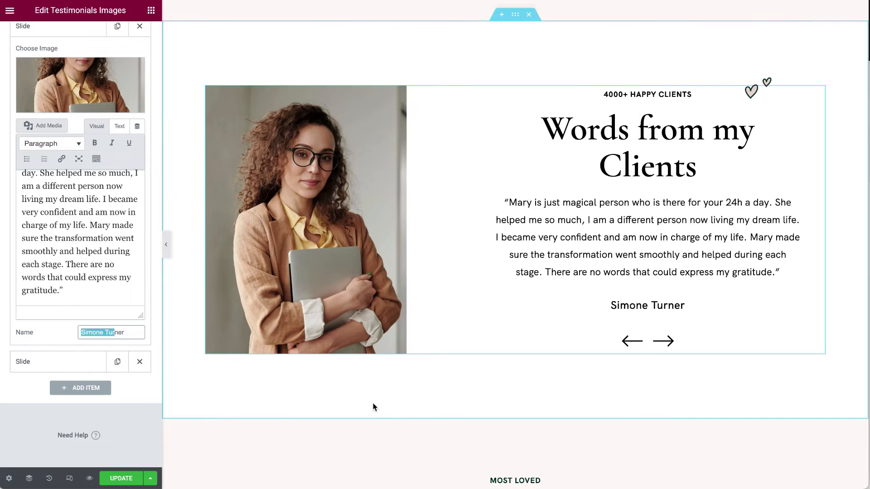
key("super+r")
left_click(521, 181)
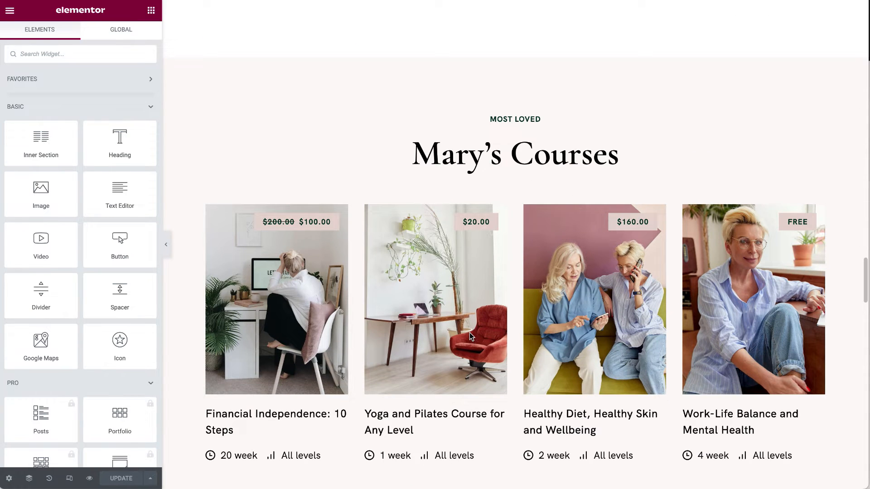
Open the course grid settings and view its course category options.
scroll(473, 333, "down", 2)
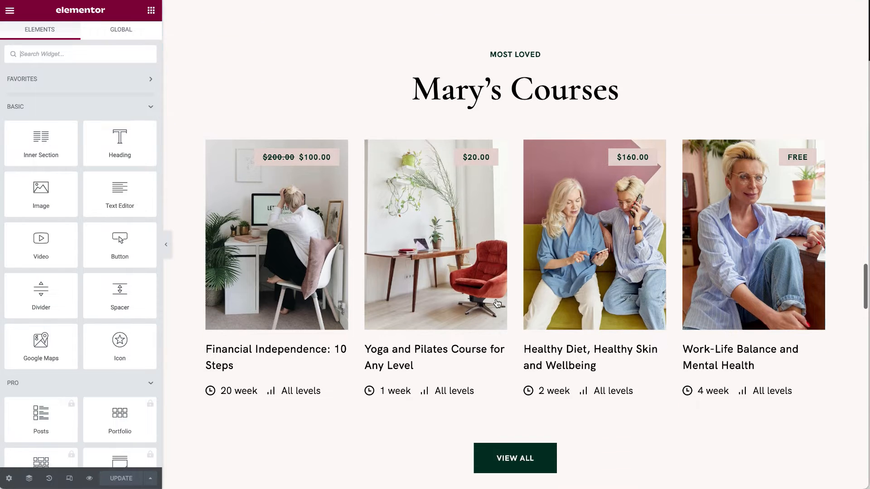
scroll(483, 321, "up", 1)
left_click(818, 116)
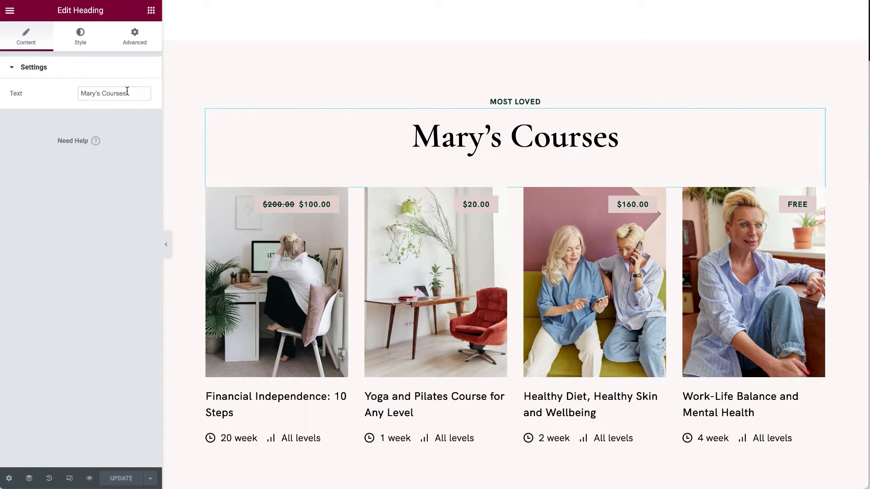
left_click(818, 100)
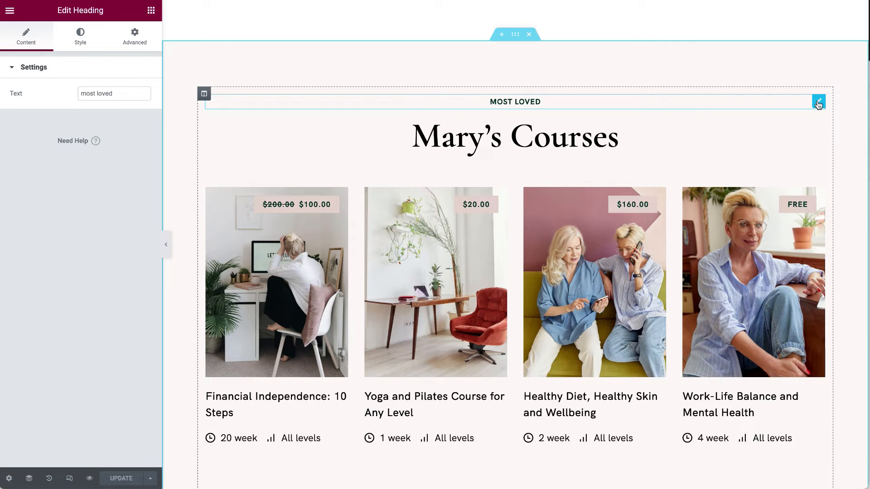
scroll(511, 217, "down", 3)
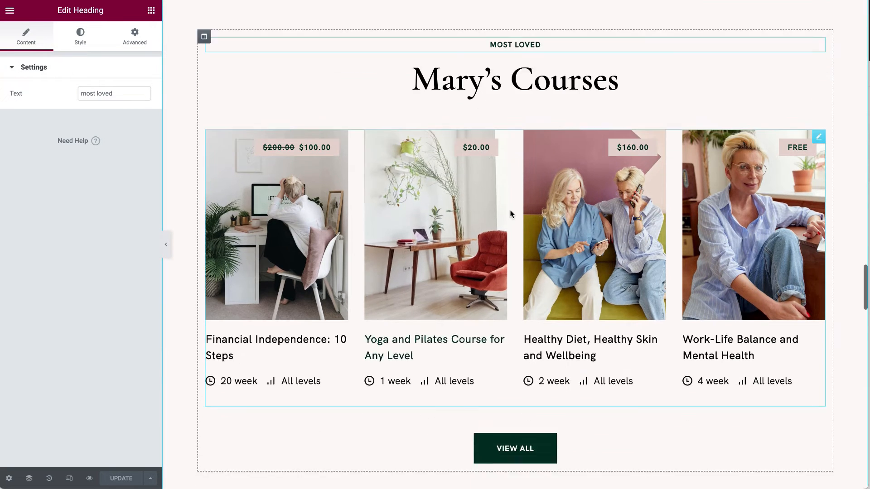
left_click(819, 52)
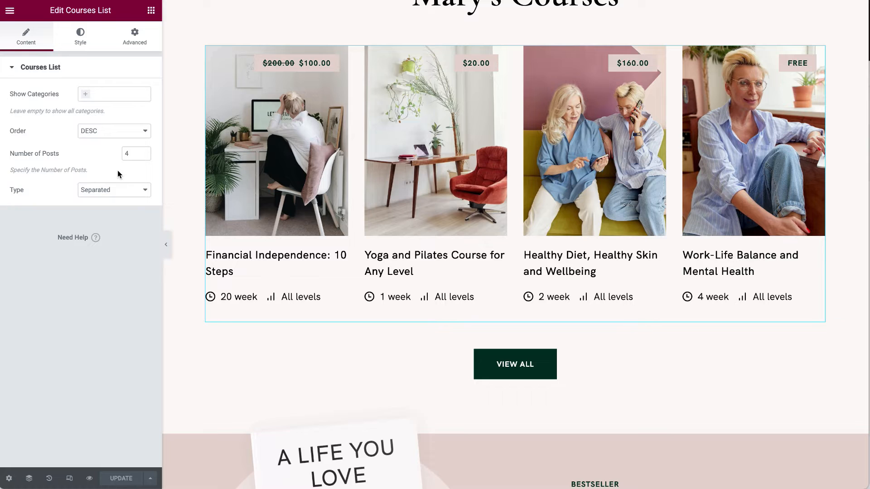
left_click(107, 94)
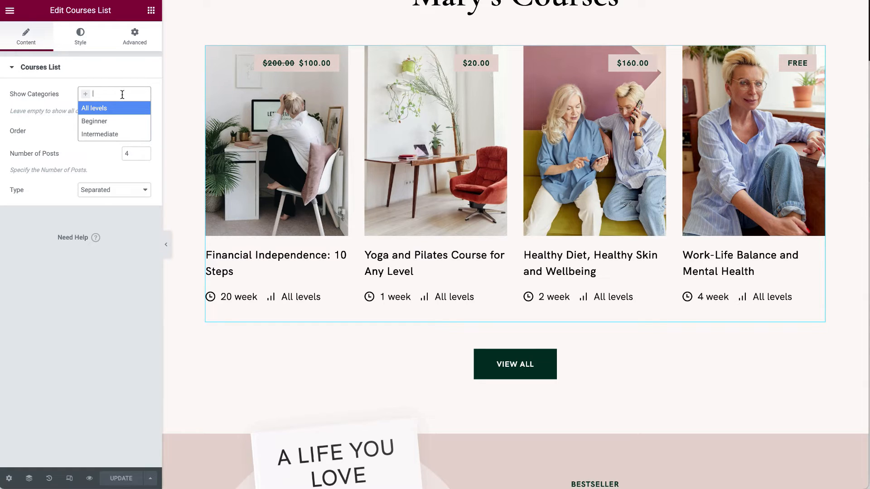
left_click(36, 93)
Keep DESC order and switch the card type to Boxed, then back to Separated.
left_click(111, 132)
left_click(90, 154)
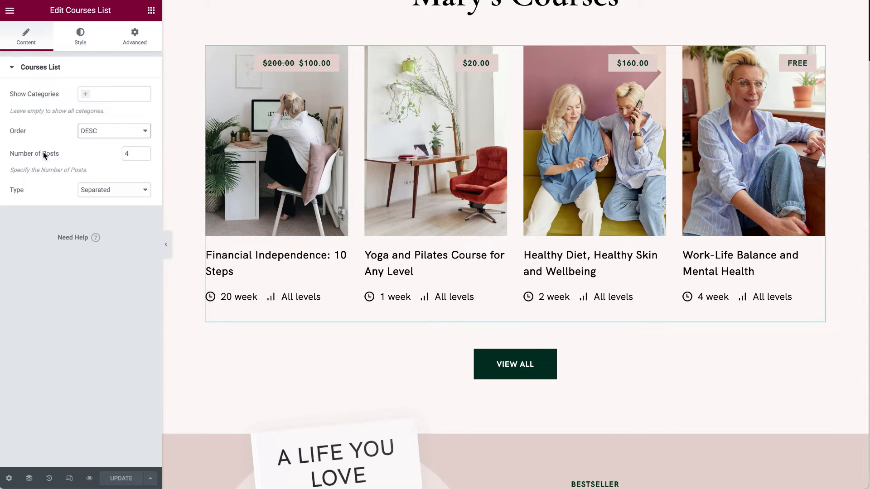
left_click(113, 190)
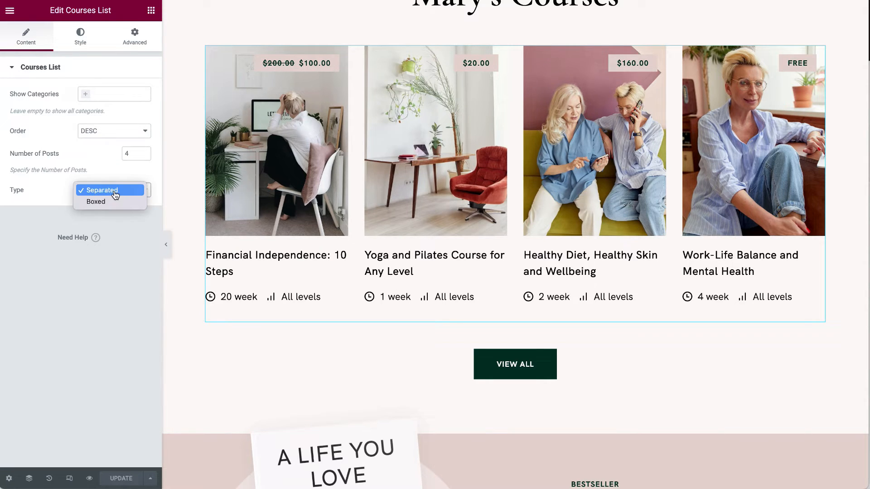
left_click(114, 202)
left_click(116, 191)
left_click(117, 177)
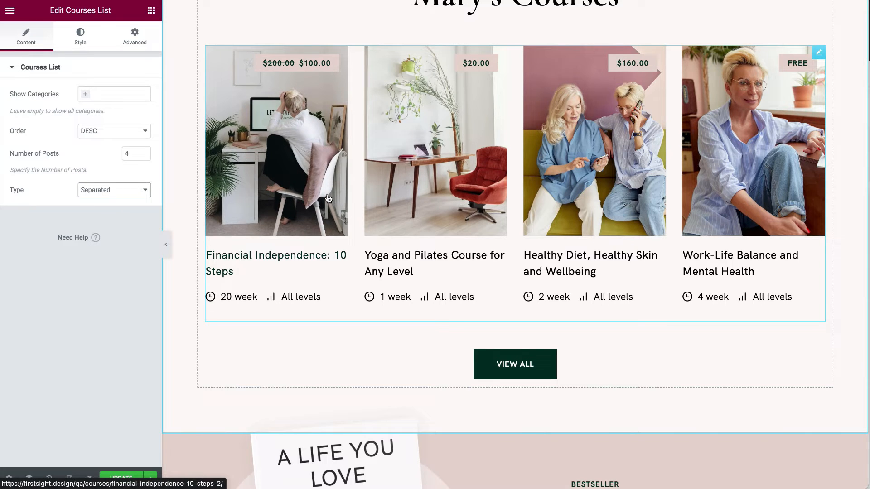
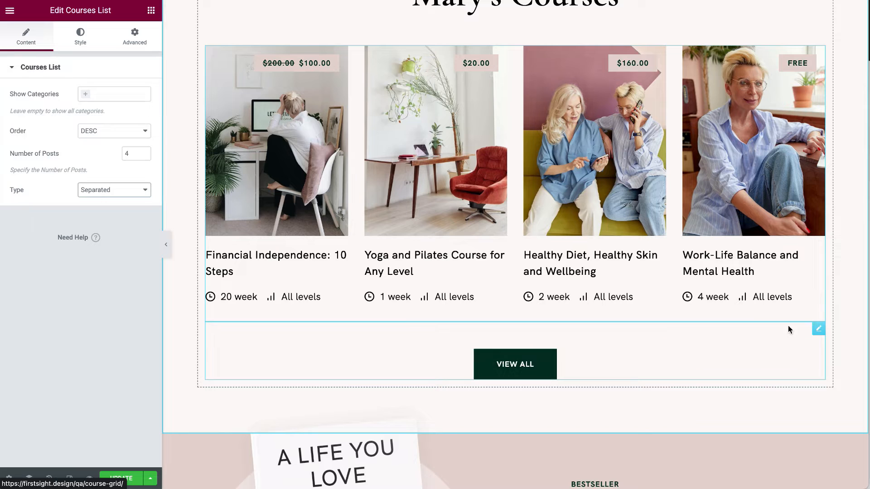
Open the VIEW ALL button's settings, which link to the Course Grid page.
left_click(818, 330)
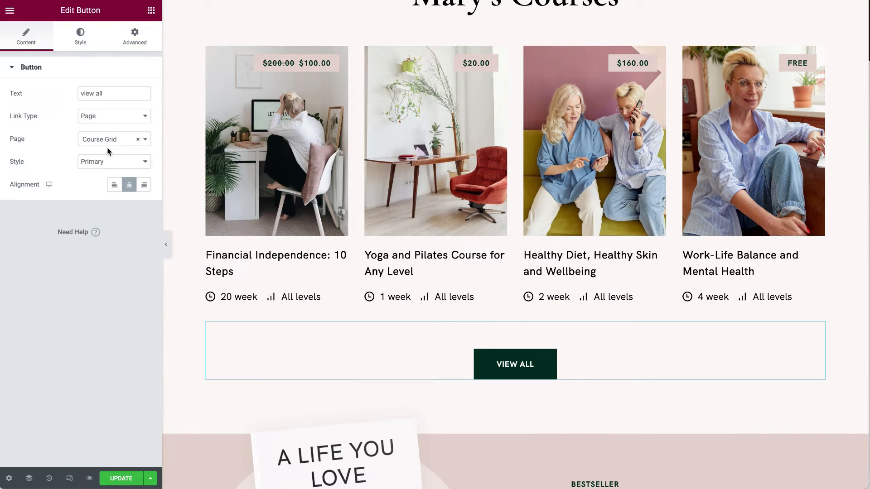
scroll(288, 214, "down", 5)
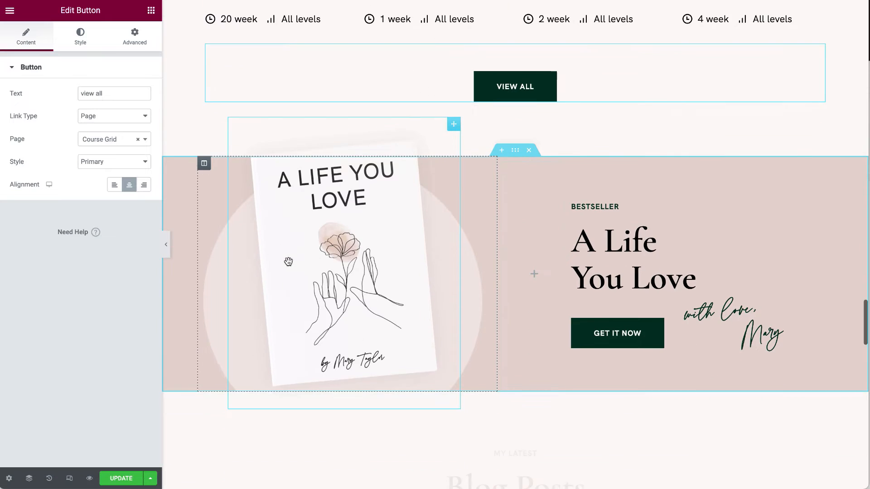
right_click(519, 152)
left_click(527, 160)
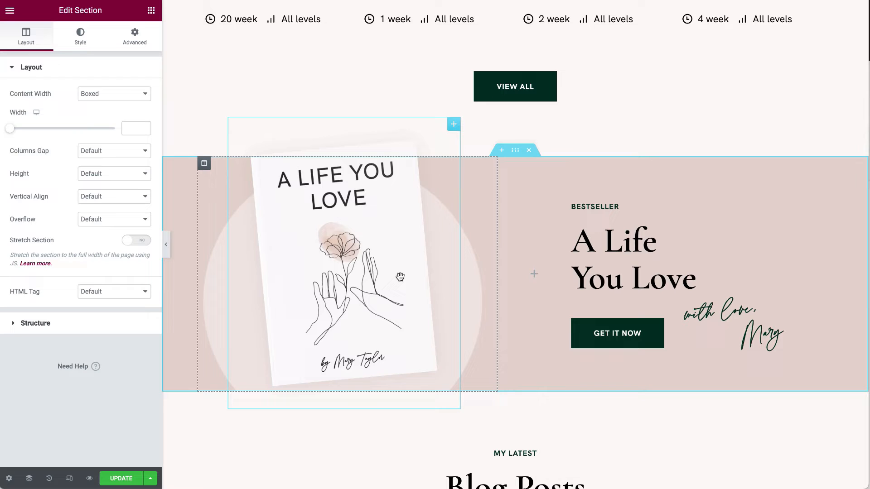
left_click(450, 129)
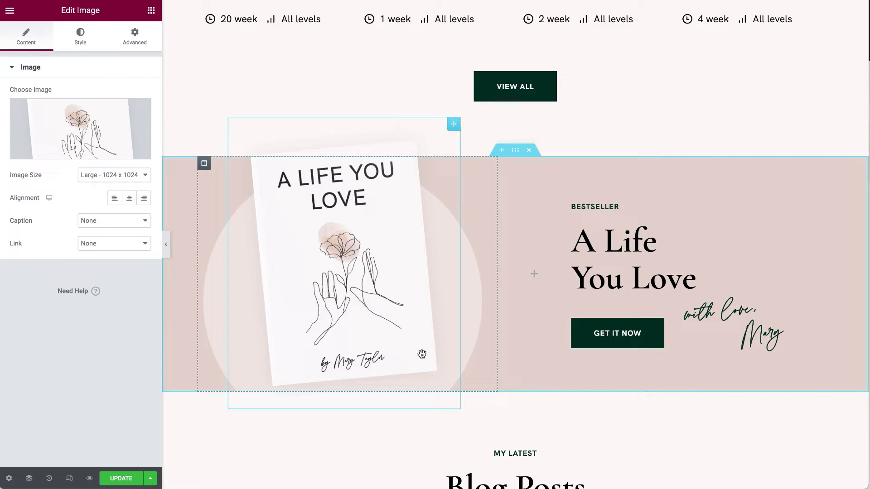
left_click(94, 134)
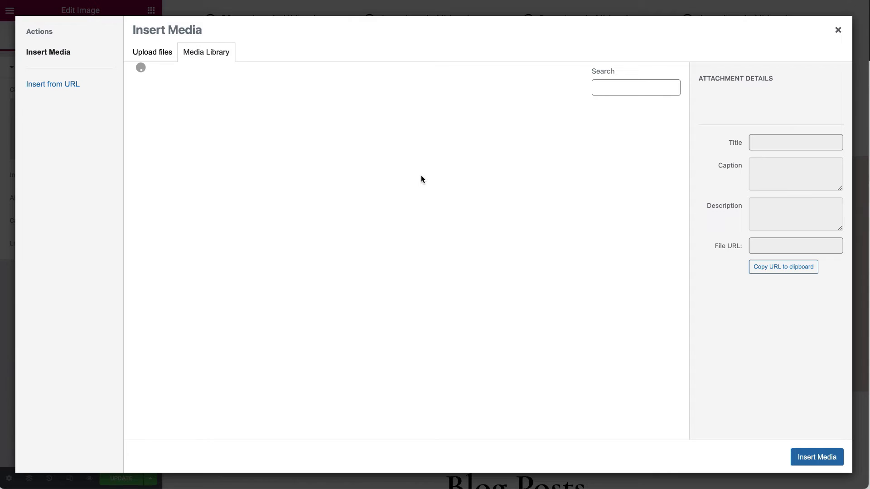
scroll(408, 307, "down", 10)
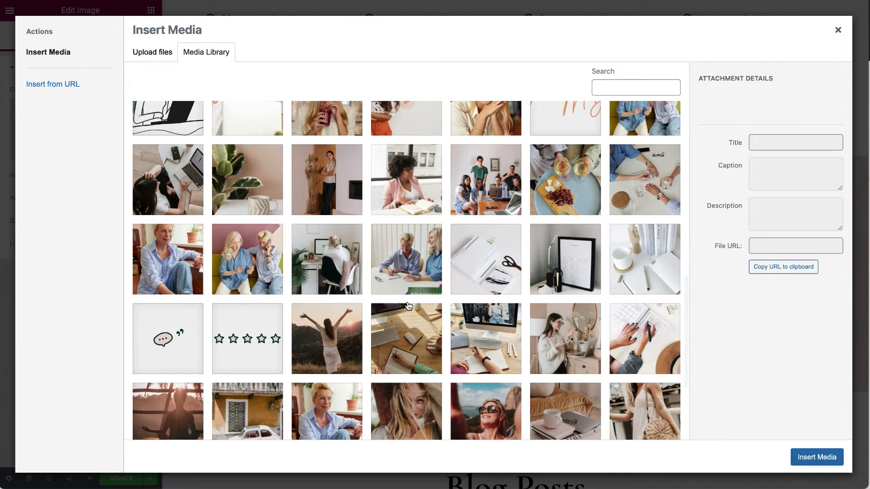
left_click(837, 30)
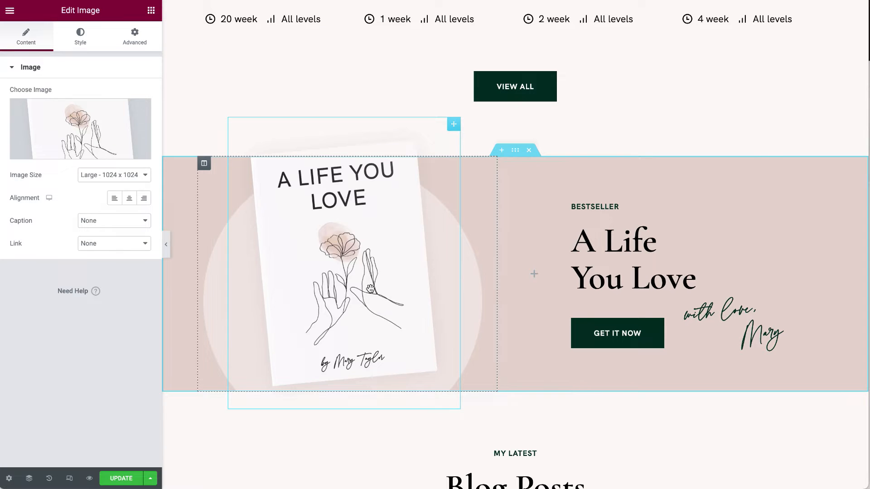
scroll(370, 289, "down", 1)
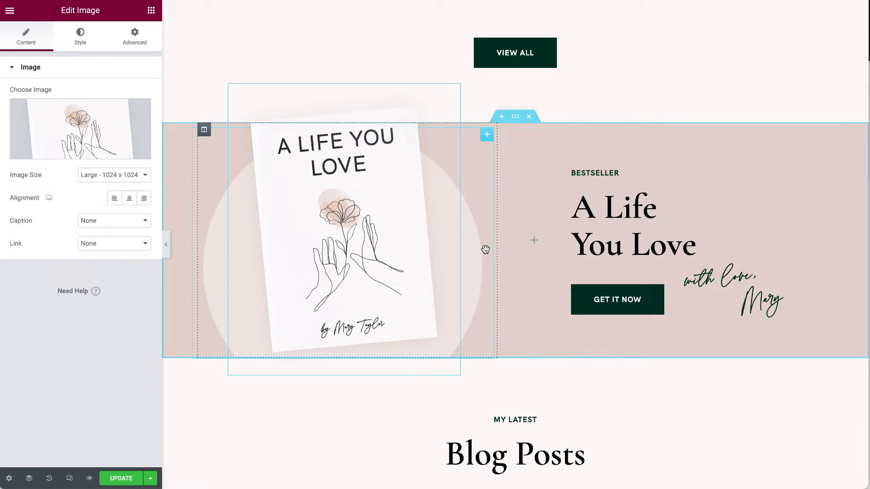
left_click(487, 137)
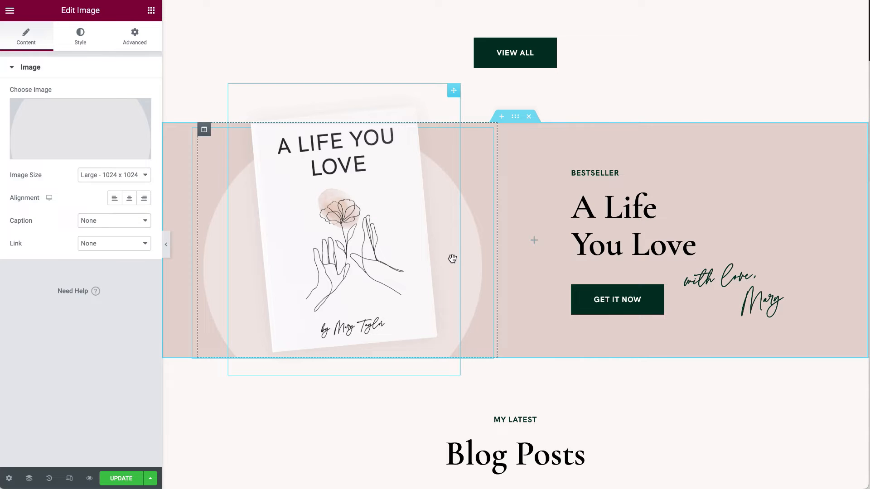
left_click(68, 143)
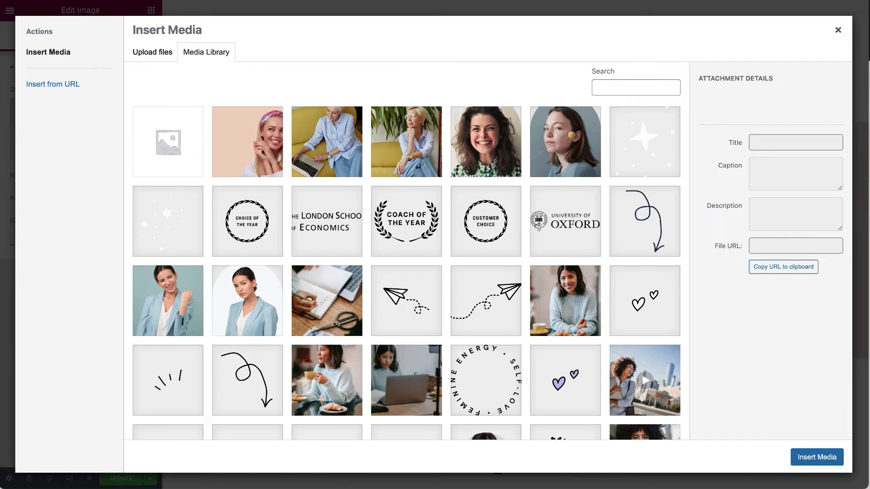
left_click(838, 30)
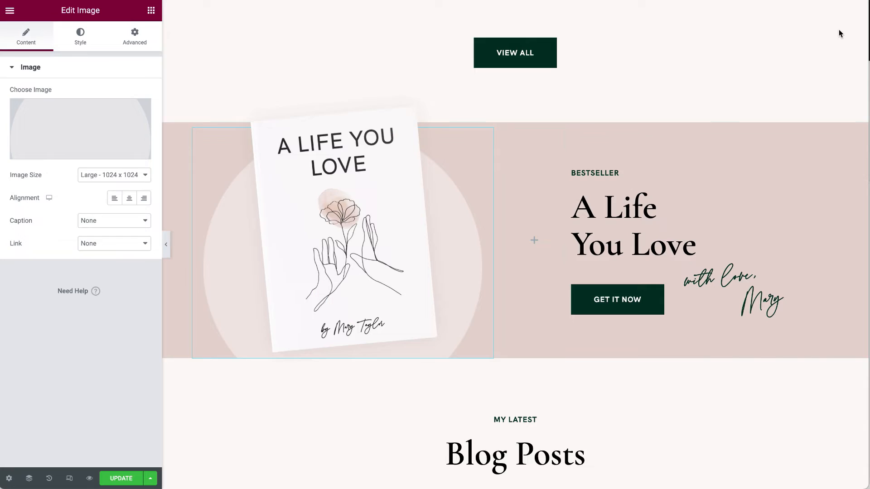
right_click(758, 175)
right_click(666, 147)
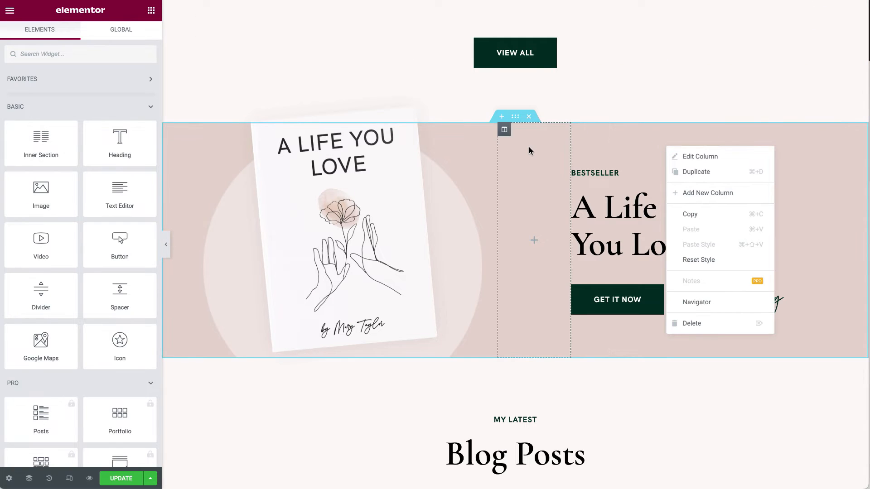
right_click(513, 117)
left_click(410, 109)
left_click(81, 40)
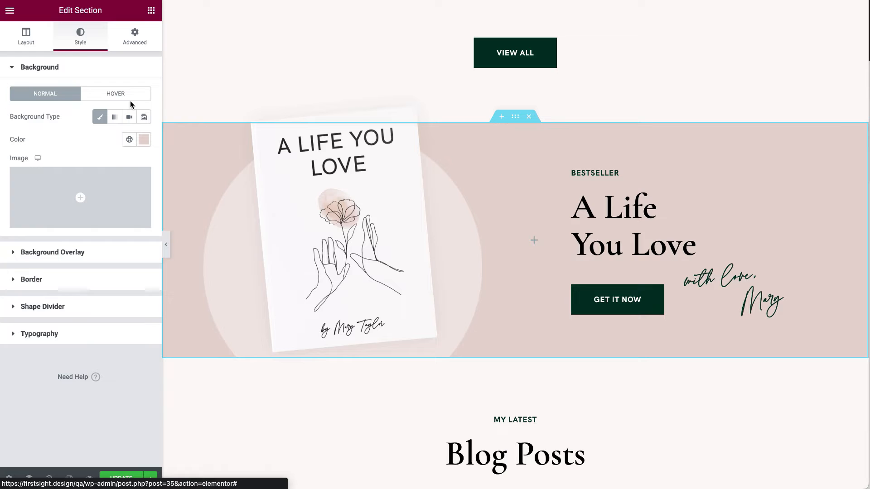
left_click(144, 140)
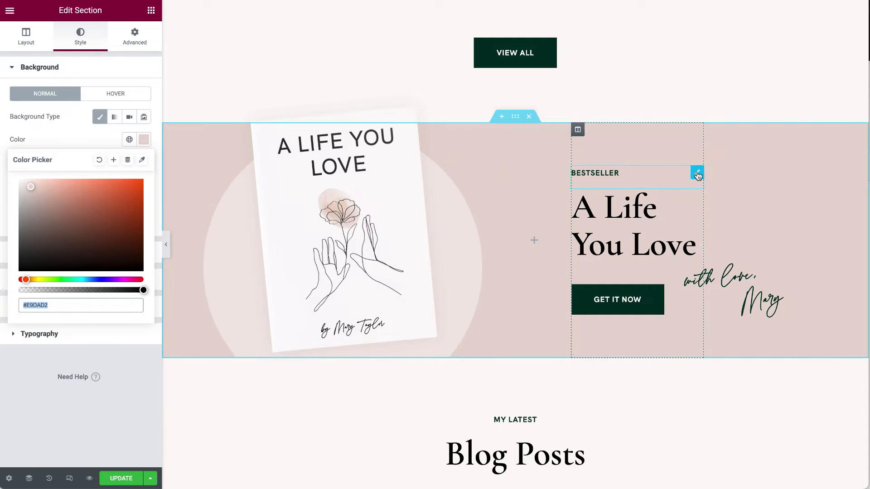
left_click(697, 173)
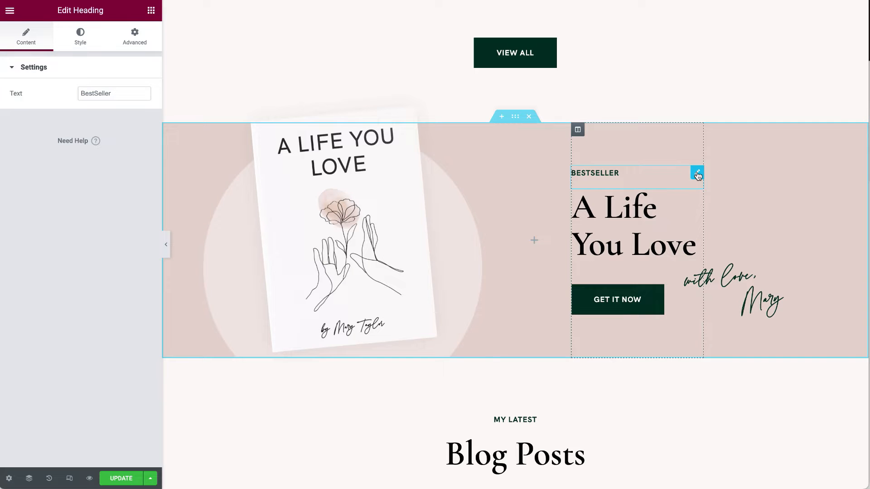
left_click(696, 199)
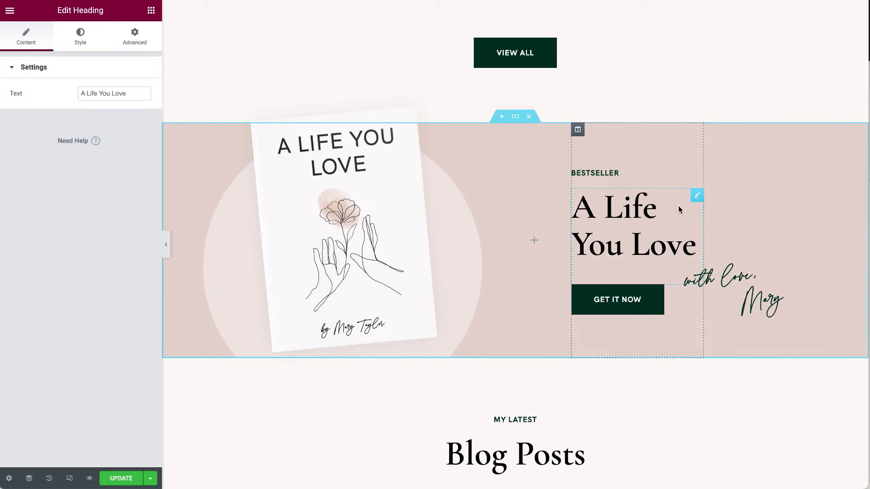
left_click(759, 290)
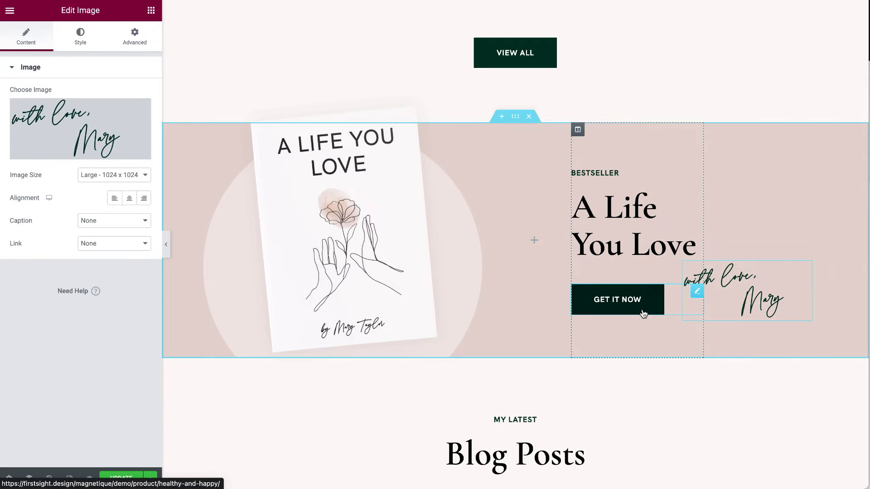
scroll(643, 312, "down", 1)
scroll(644, 313, "down", 8)
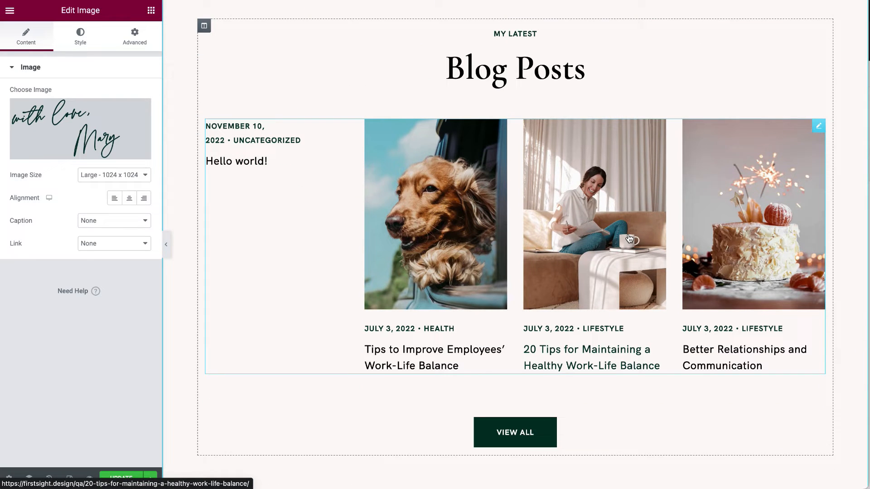
Inspect the Blog Posts and MY LATEST headings and the 4-post, 4-column descending posts grid.
left_click(818, 125)
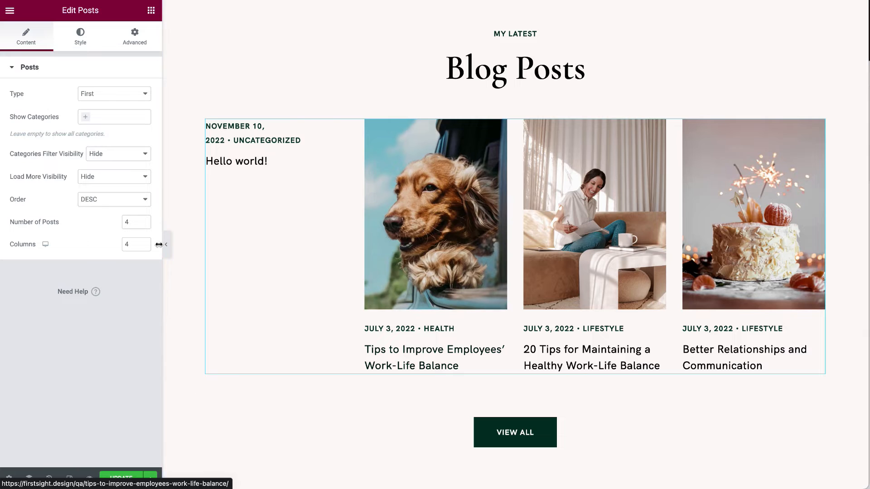
left_click(803, 68)
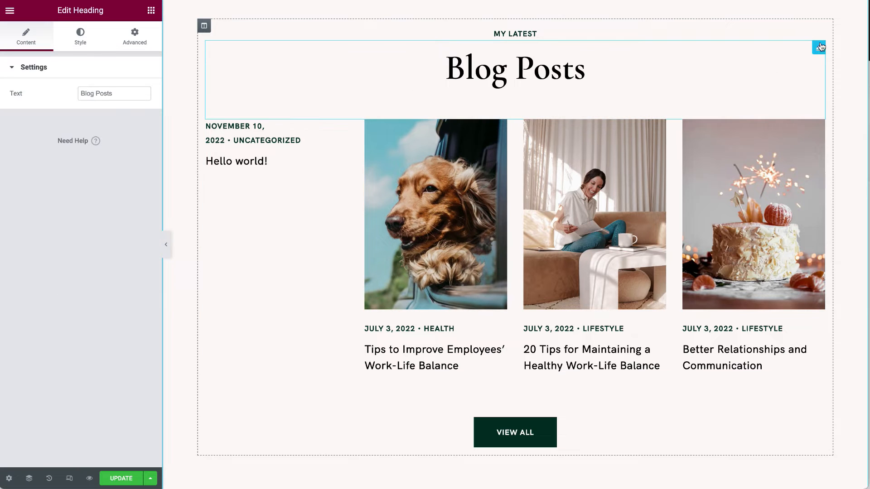
left_click(803, 34)
left_click(818, 126)
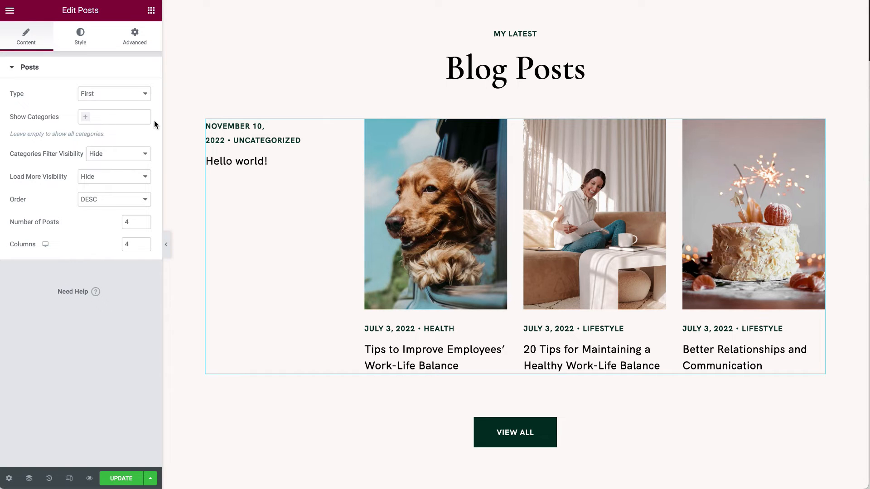
scroll(257, 295, "down", 5)
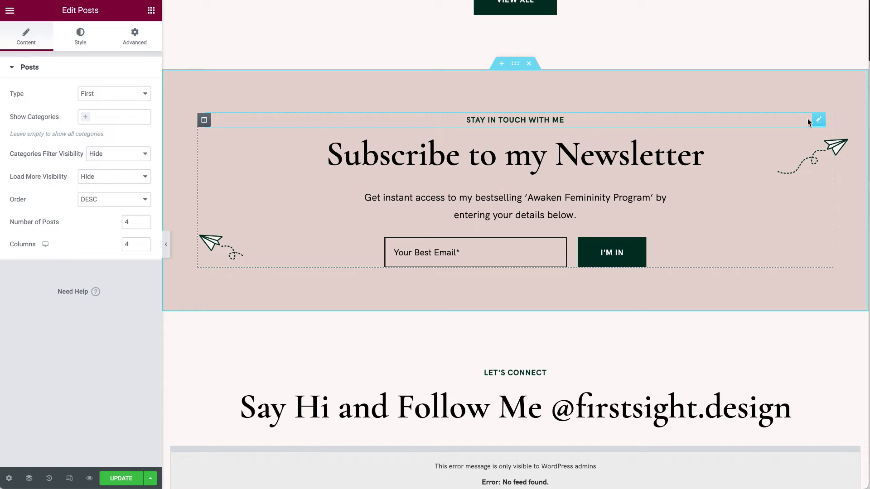
Inspect the newsletter section's STAY IN TOUCH heading, paper-plane image and background colour.
left_click(815, 120)
left_click(837, 151)
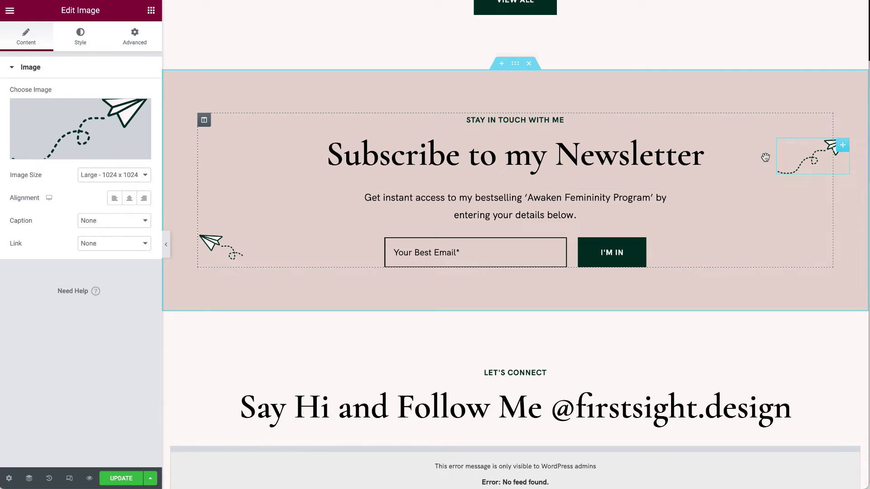
right_click(235, 88)
left_click(243, 93)
left_click(63, 38)
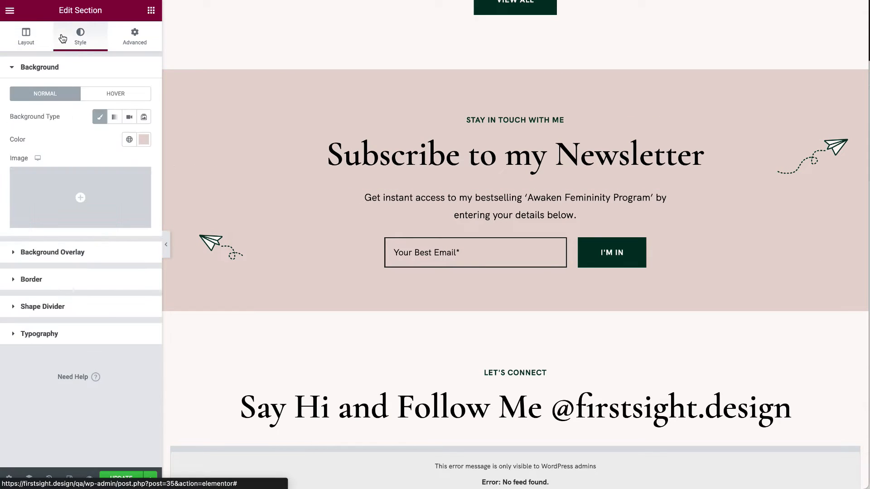
left_click(143, 139)
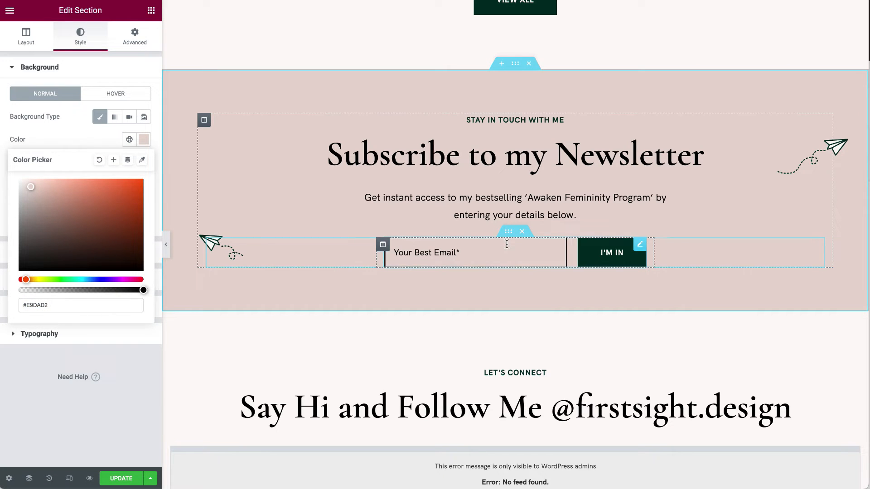
Check the subscription form shortcode and description paragraph, then save the page.
left_click(641, 246)
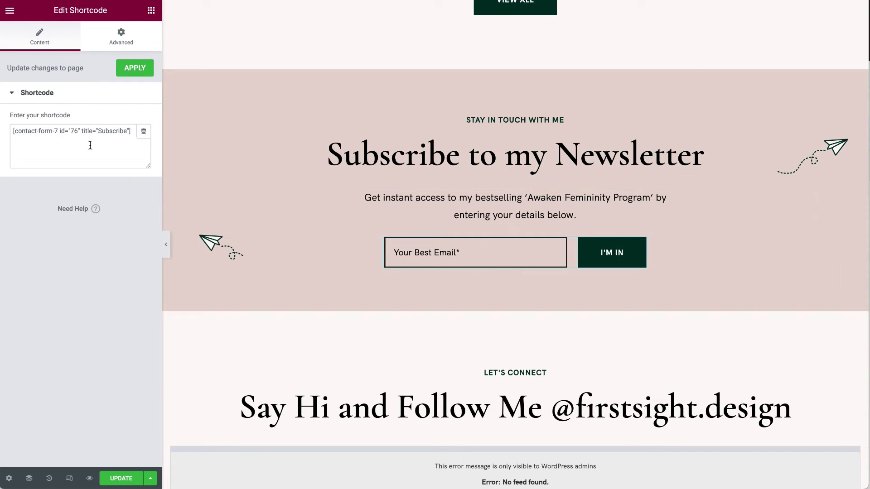
triple_click(12, 133)
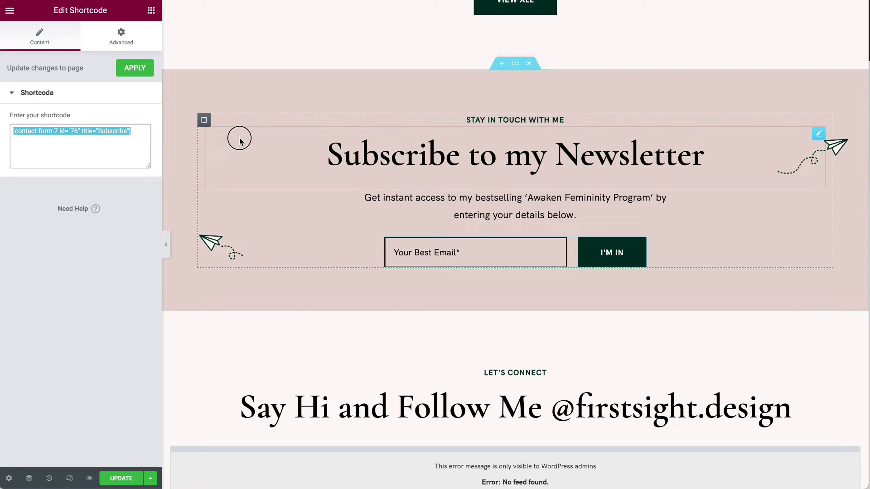
left_click(14, 131)
left_click_drag(14, 132, 156, 136)
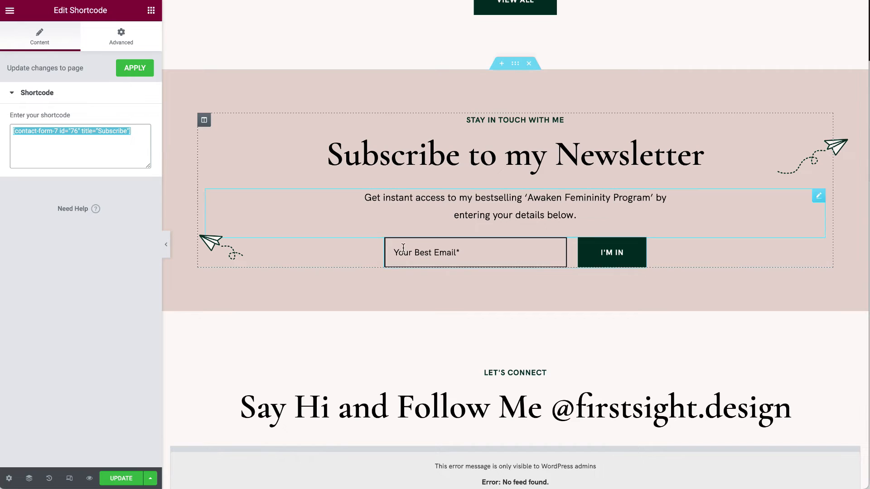
left_click(818, 196)
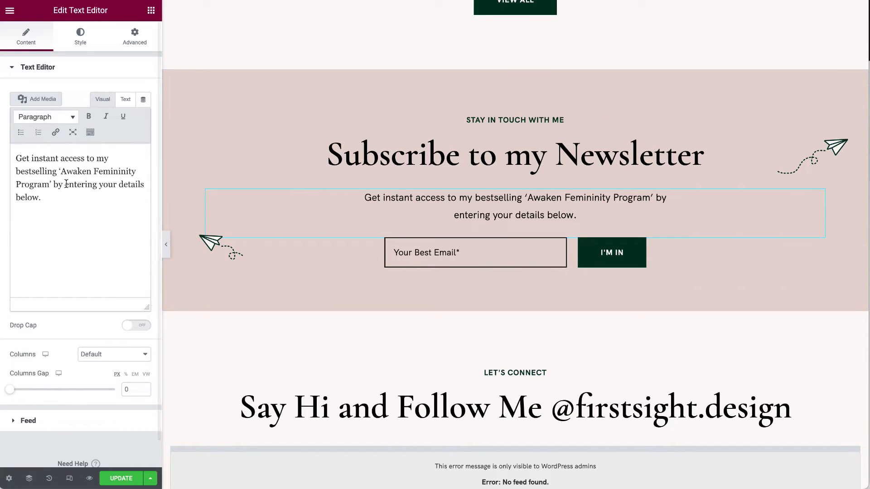
left_click(121, 478)
scroll(308, 279, "up", 15)
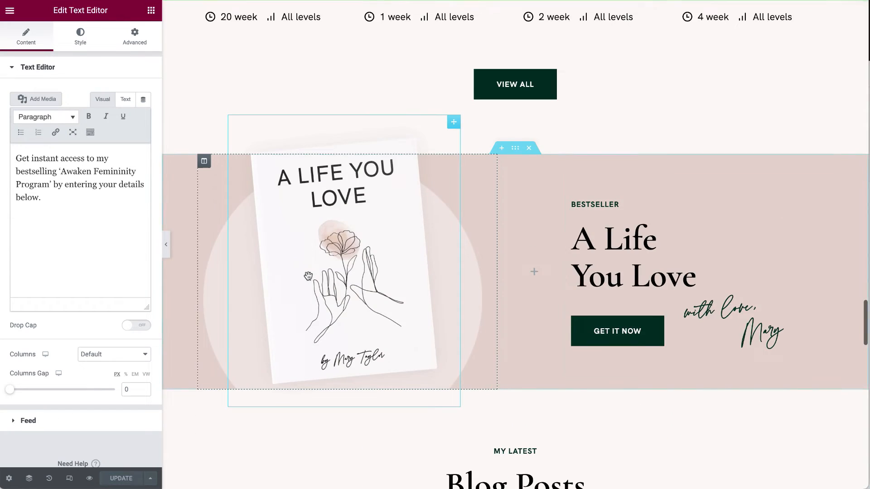
scroll(308, 280, "down", 20)
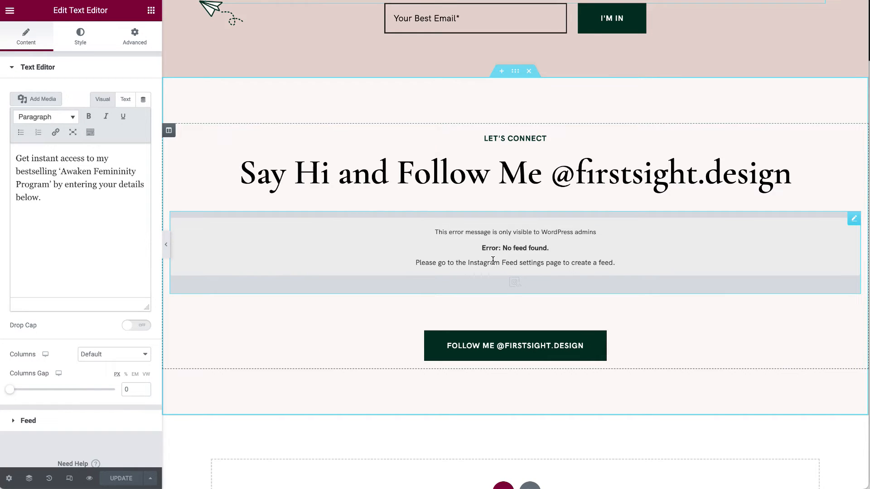
scroll(493, 260, "down", 9)
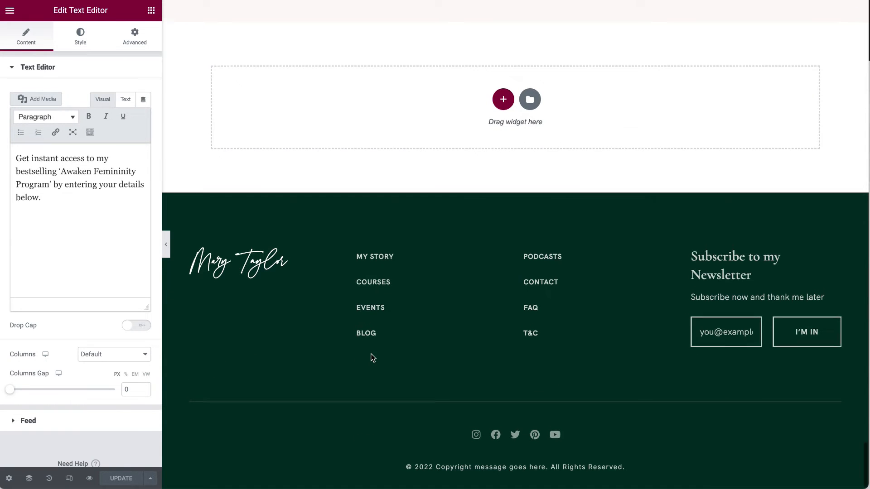
scroll(371, 354, "up", 10)
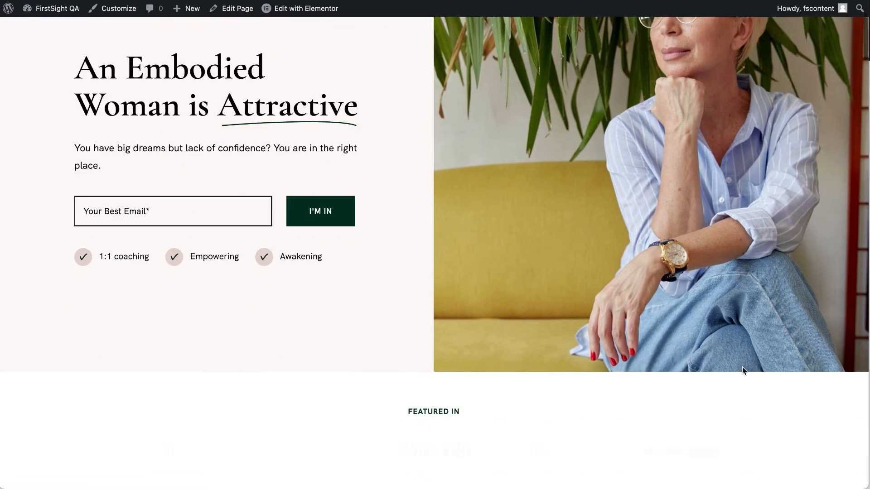
Check the live homepage's Instagram section showing No feed found, then return to the Dashboard.
scroll(743, 371, "down", 15)
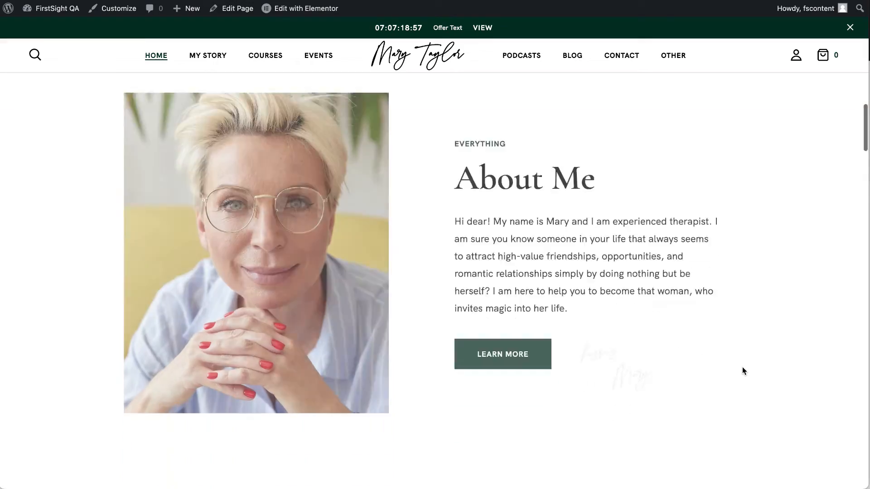
scroll(742, 371, "down", 15)
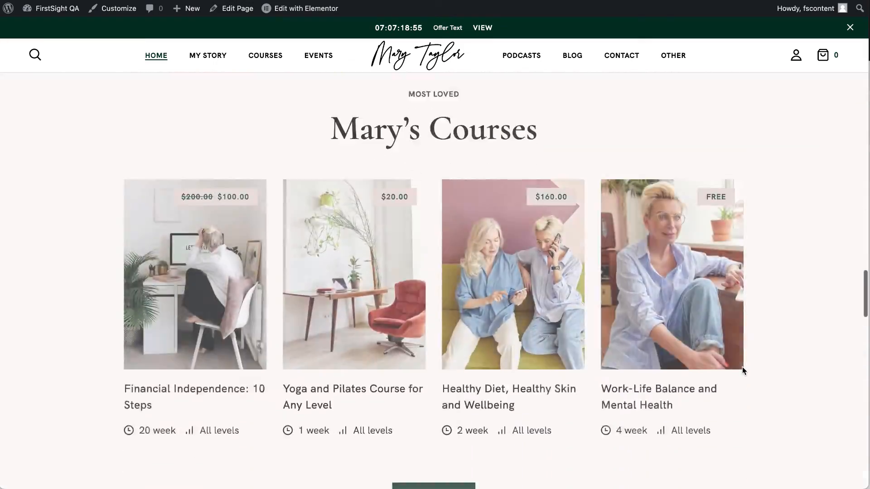
scroll(742, 370, "down", 15)
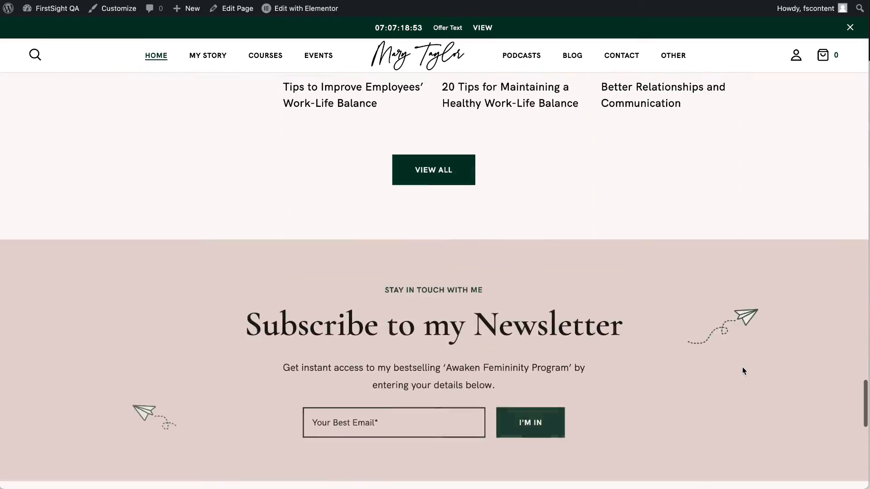
scroll(742, 367, "down", 3)
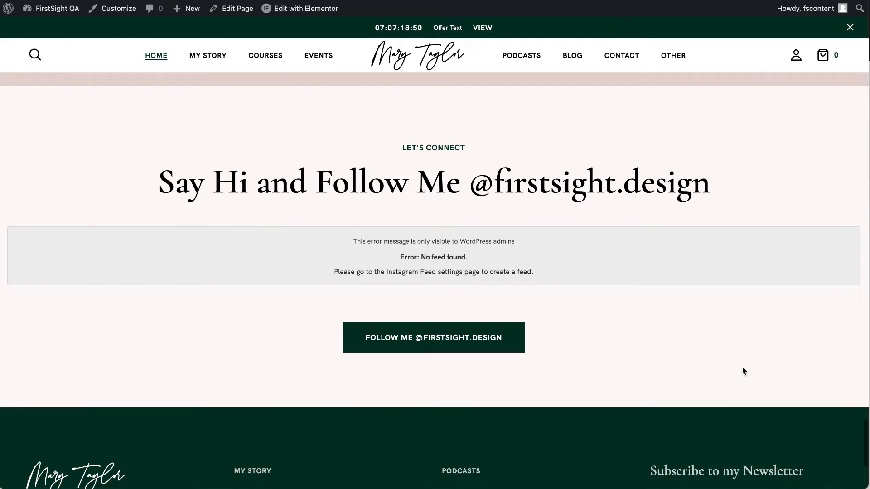
left_click(70, 14)
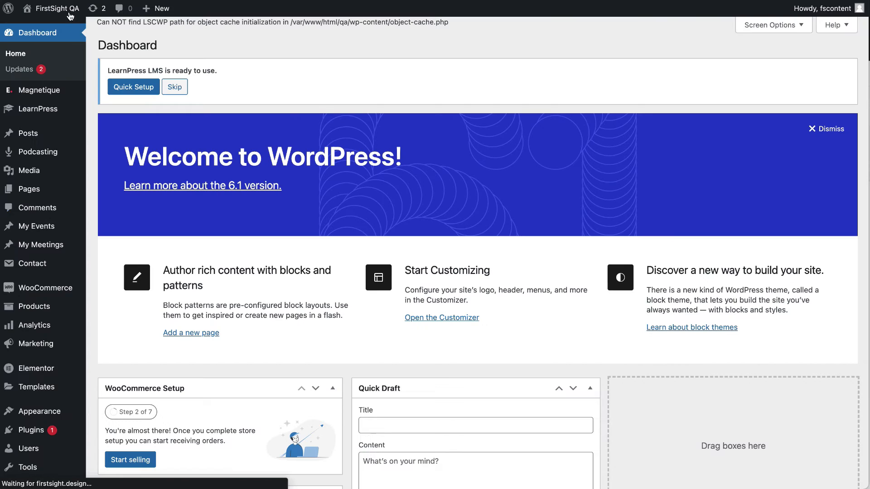
Add a new Instagram feed from All Feeds with the User Timeline feed type.
scroll(33, 395, "down", 10)
mouse_move(40, 390)
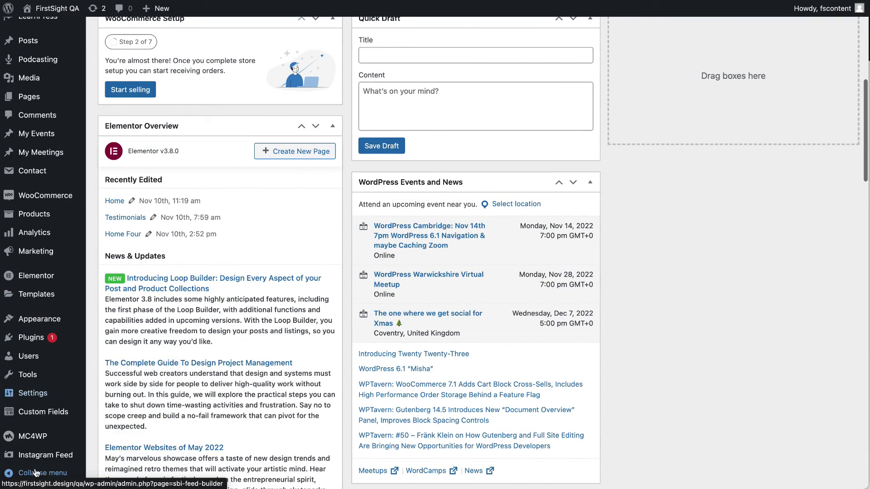
left_click(61, 459)
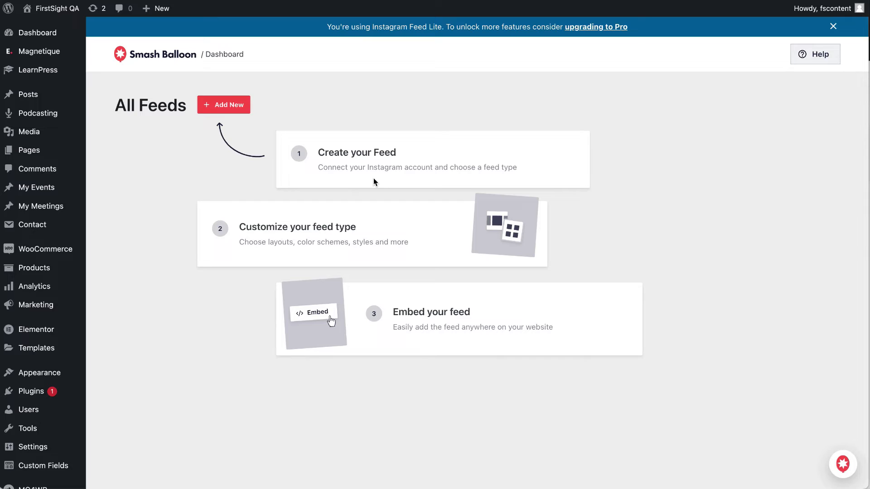
left_click(233, 104)
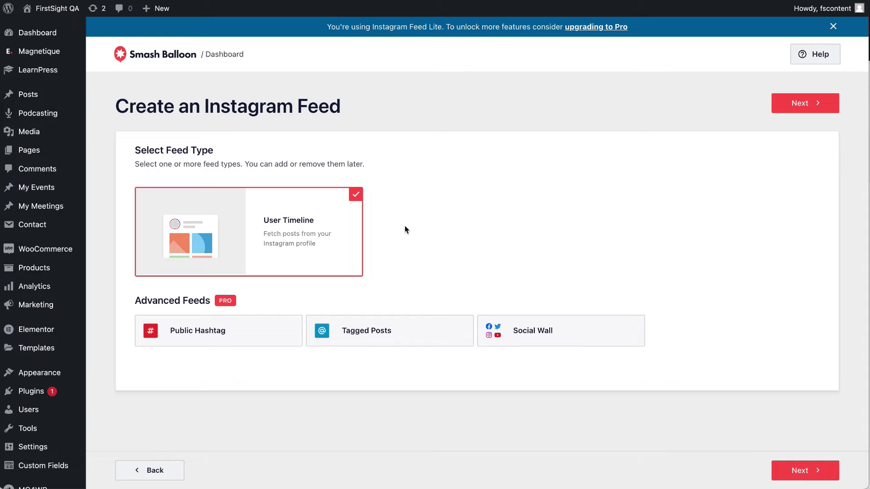
left_click(821, 103)
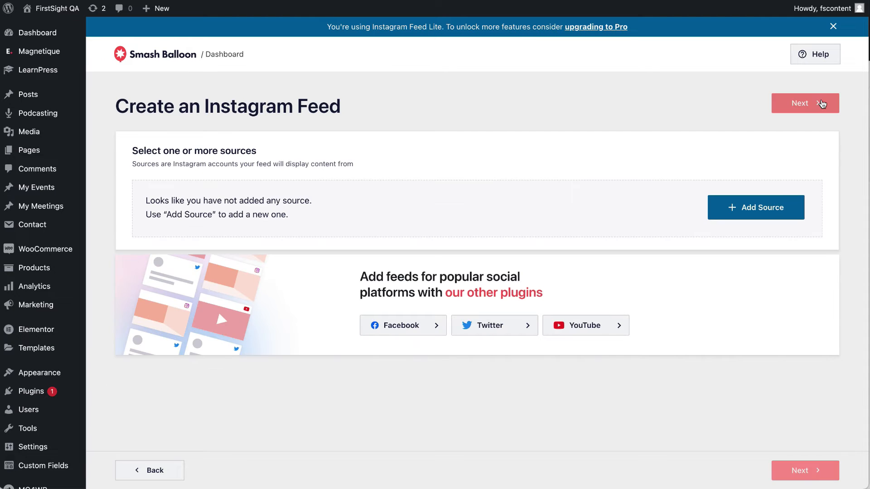
Authorise and select the Instagram account as the source, build the feed, and skip the custom bio.
left_click(775, 206)
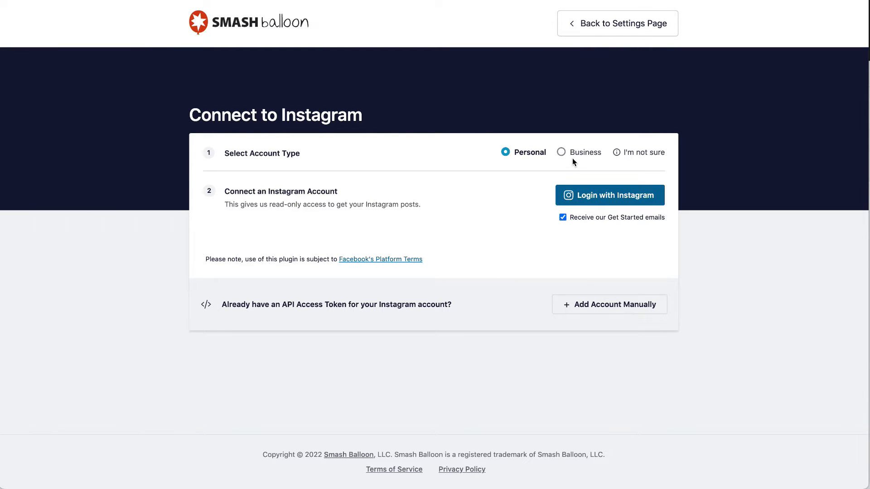
left_click(621, 201)
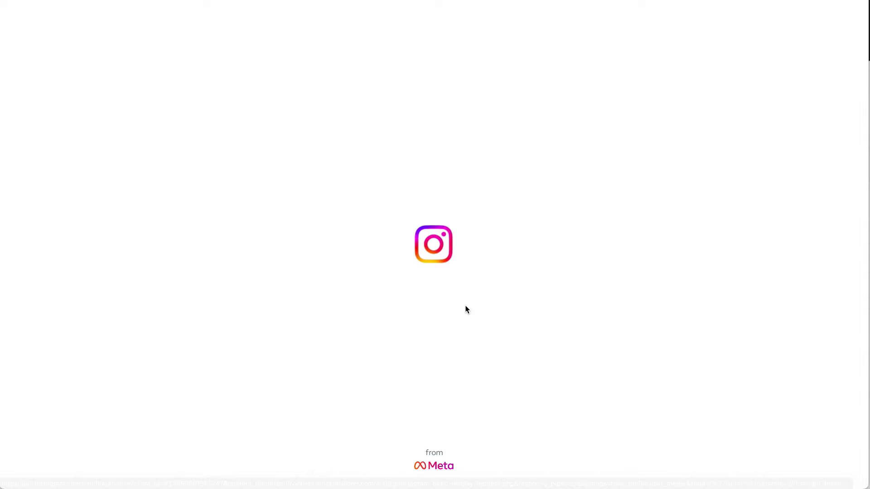
left_click(485, 250)
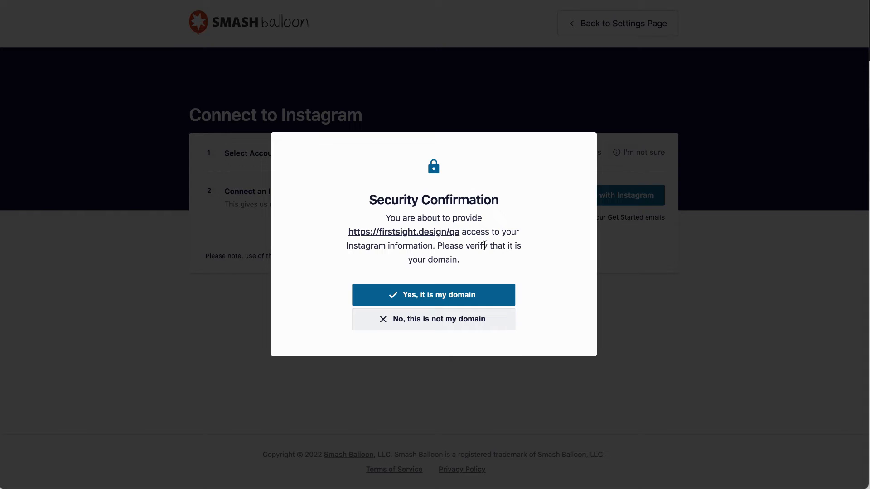
left_click(453, 295)
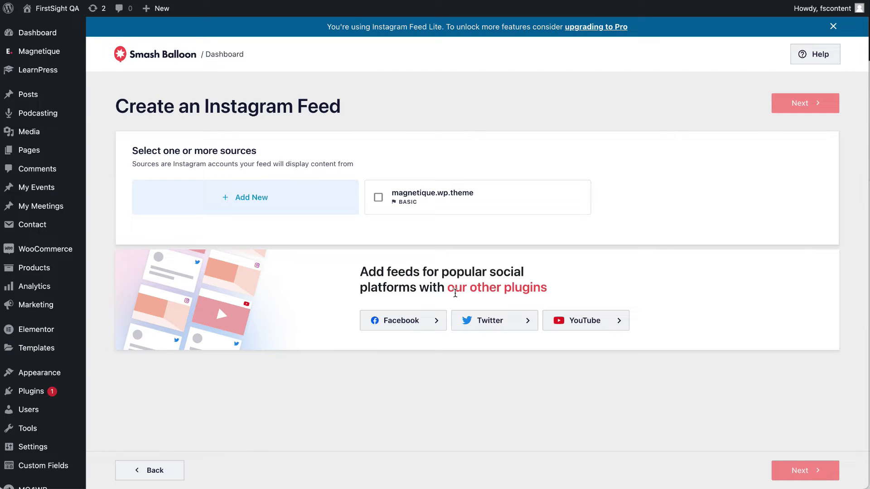
left_click(469, 188)
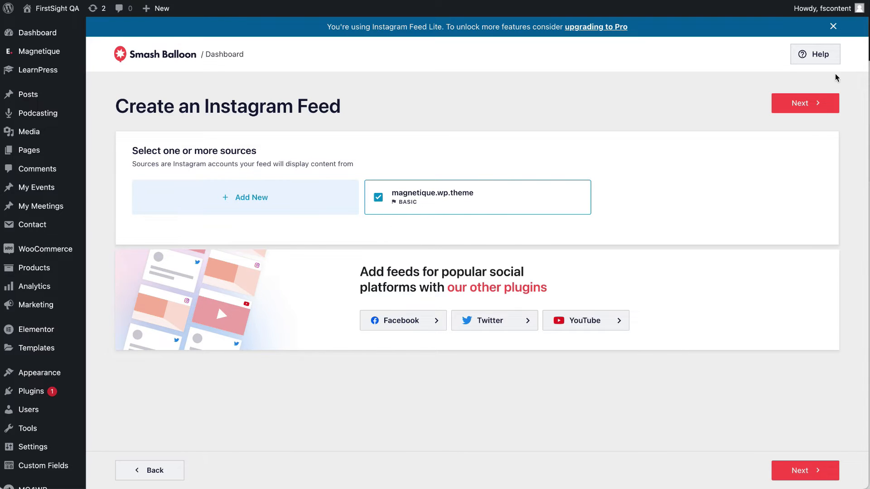
left_click(820, 104)
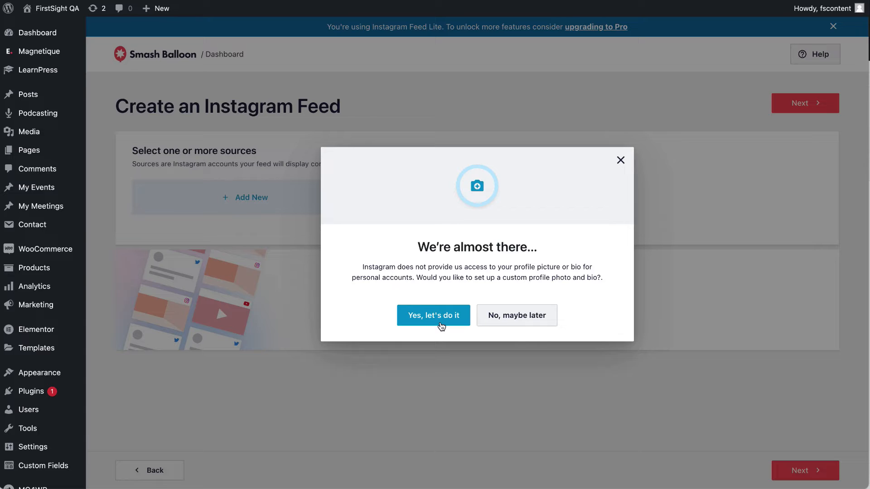
left_click(508, 318)
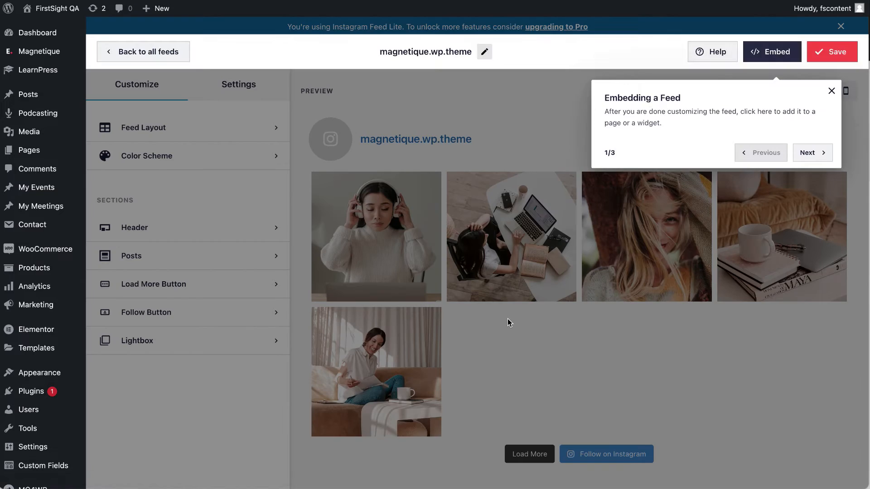
Dismiss the tour tip and turn off the Instagram feed's header.
left_click(832, 90)
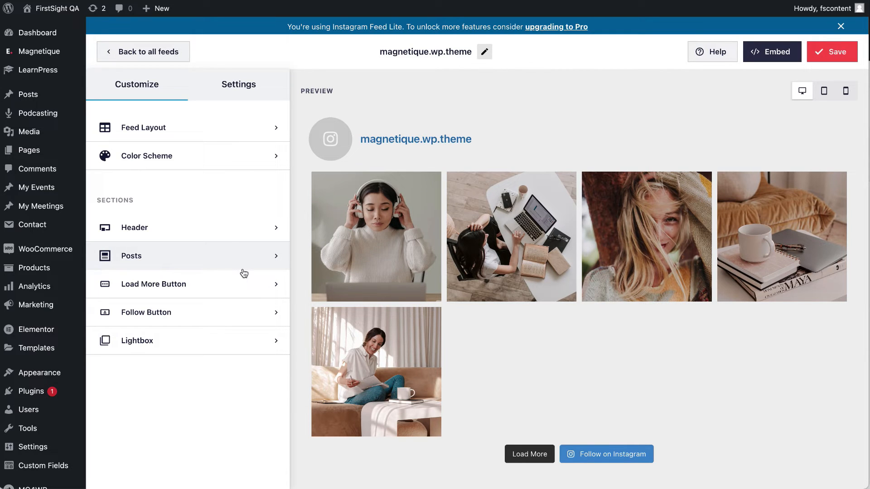
left_click(246, 230)
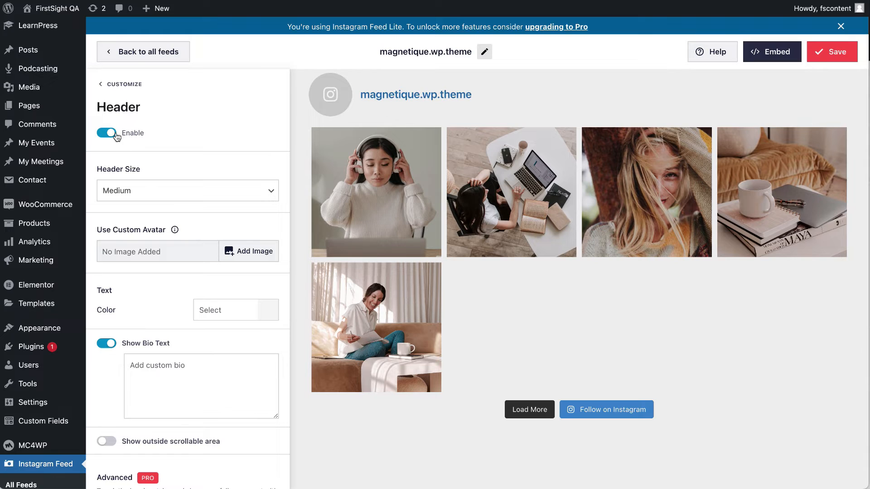
left_click(118, 83)
left_click(141, 231)
left_click(102, 134)
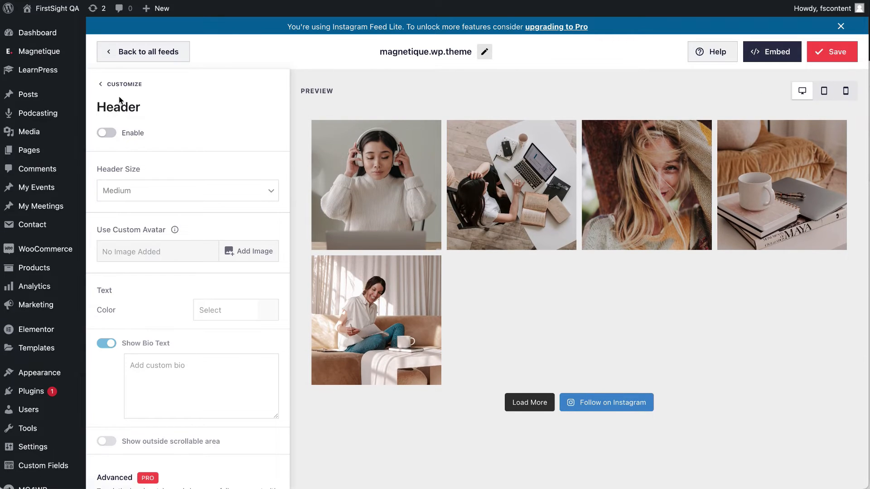
left_click(119, 85)
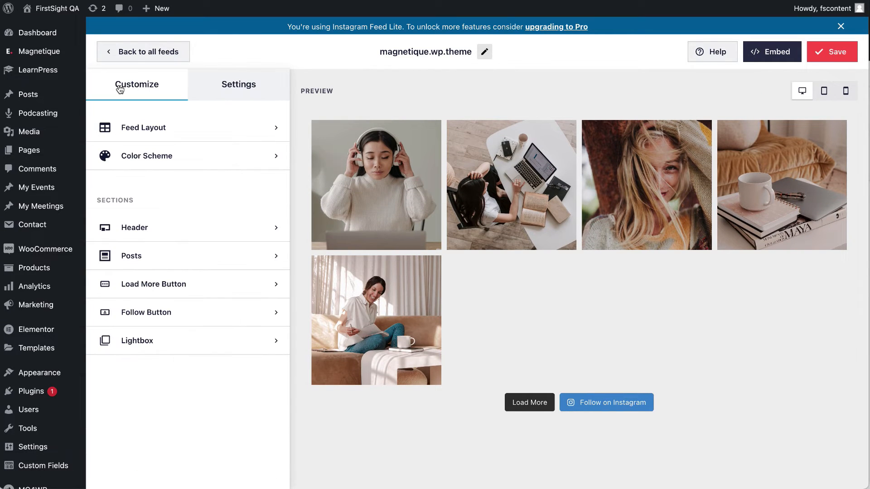
Turn off the Load More and Follow on Instagram buttons and save the feed.
left_click(154, 284)
left_click(107, 144)
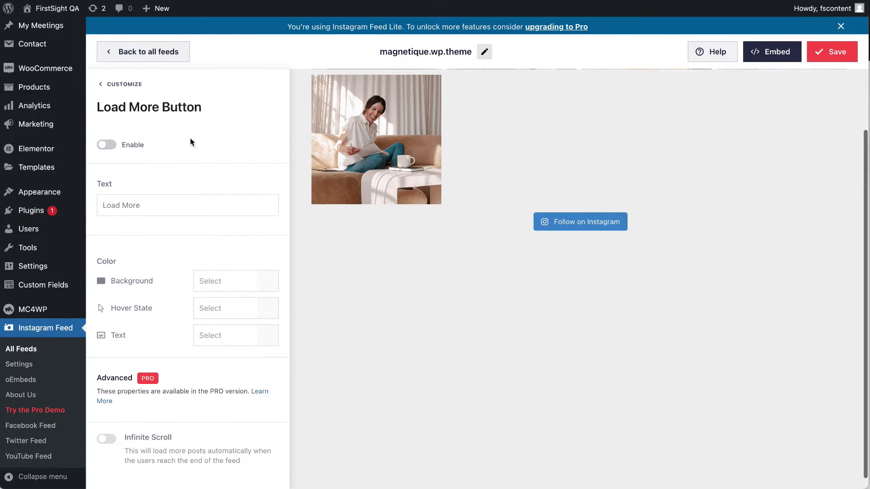
left_click(101, 85)
left_click(164, 311)
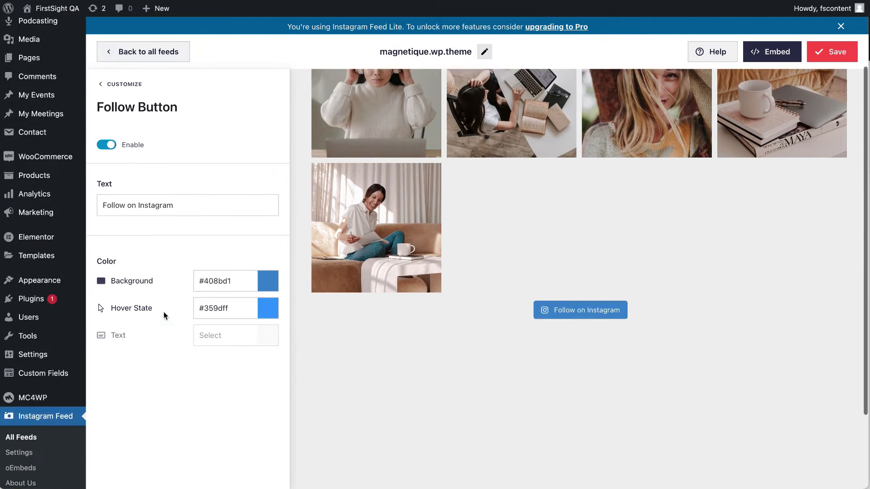
left_click(106, 144)
left_click(824, 57)
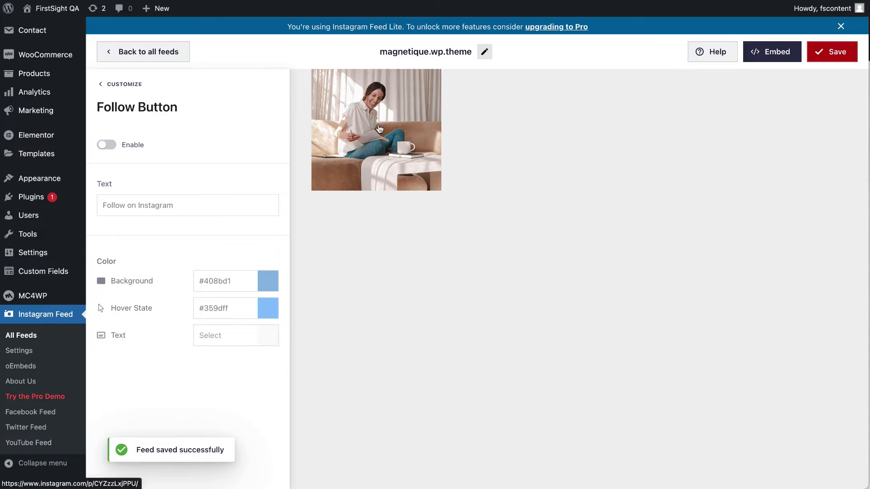
mouse_move(50, 10)
right_click(38, 30)
left_click(55, 33)
key("ctrl+Tab")
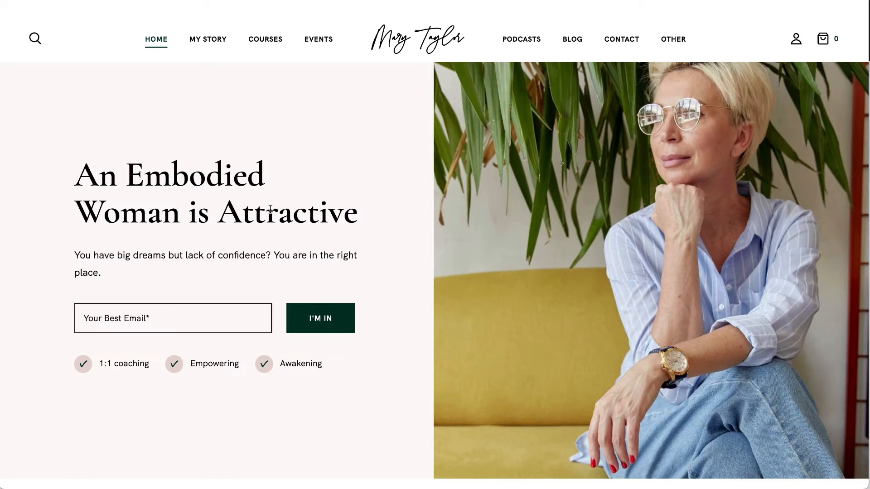
scroll(257, 306, "down", 20)
scroll(257, 310, "down", 20)
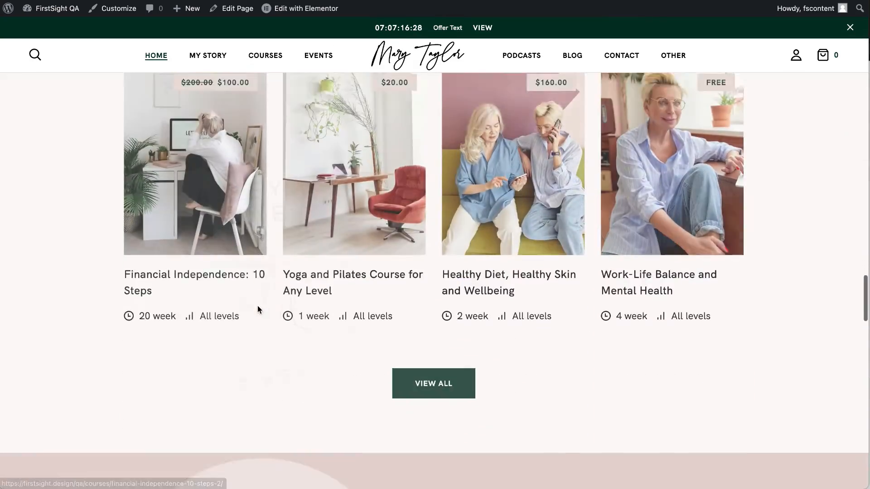
scroll(258, 310, "down", 10)
scroll(258, 310, "up", 6)
scroll(259, 310, "down", 2)
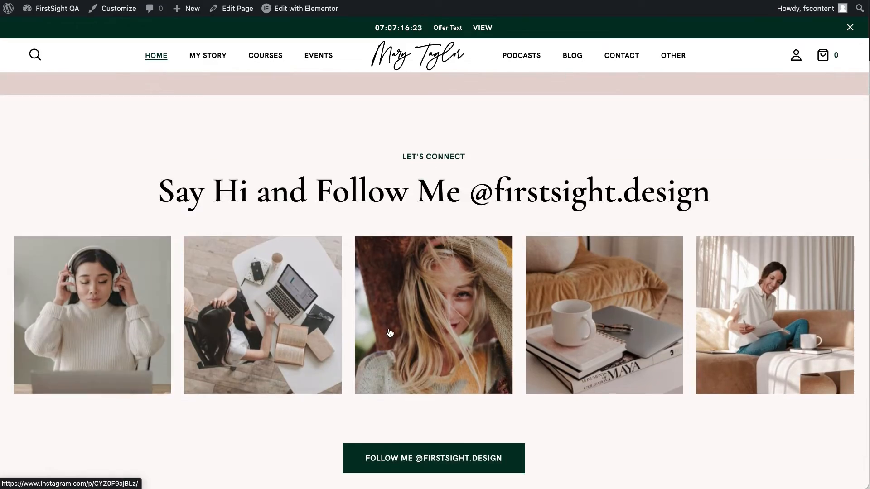
scroll(627, 456, "down", 2)
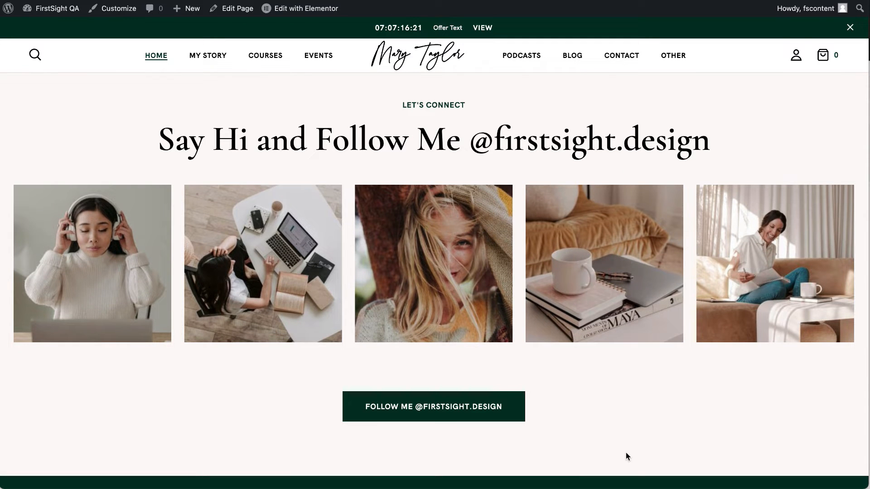
scroll(624, 456, "down", 1)
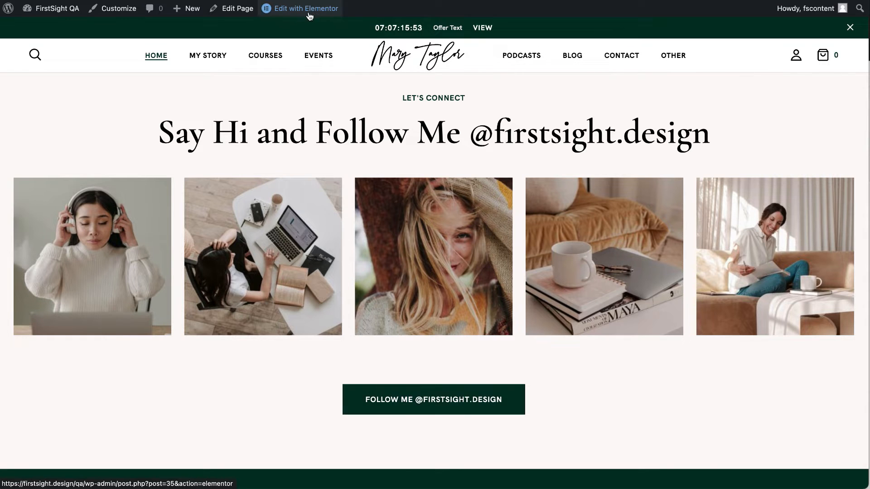
mouse_move(308, 16)
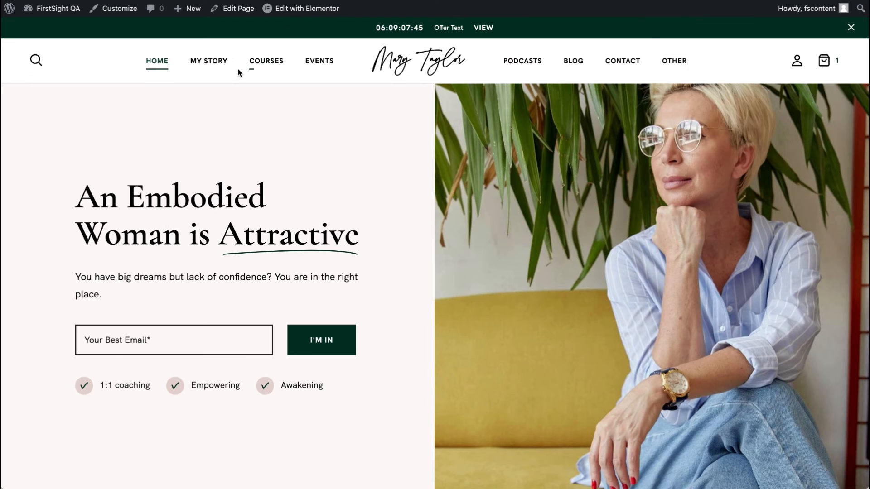
Open My Story in Elementor in a new tab and inspect the Hello Beautiful heading and paragraph.
left_click(218, 66)
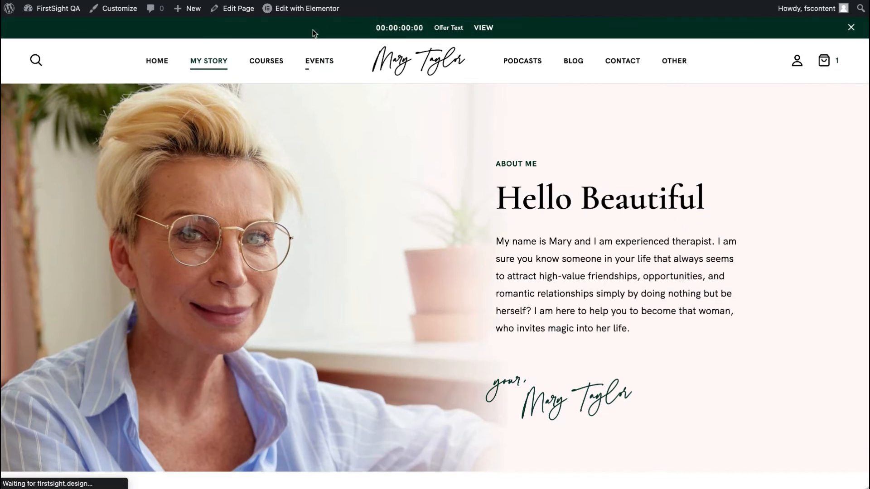
right_click(320, 8)
left_click(344, 15)
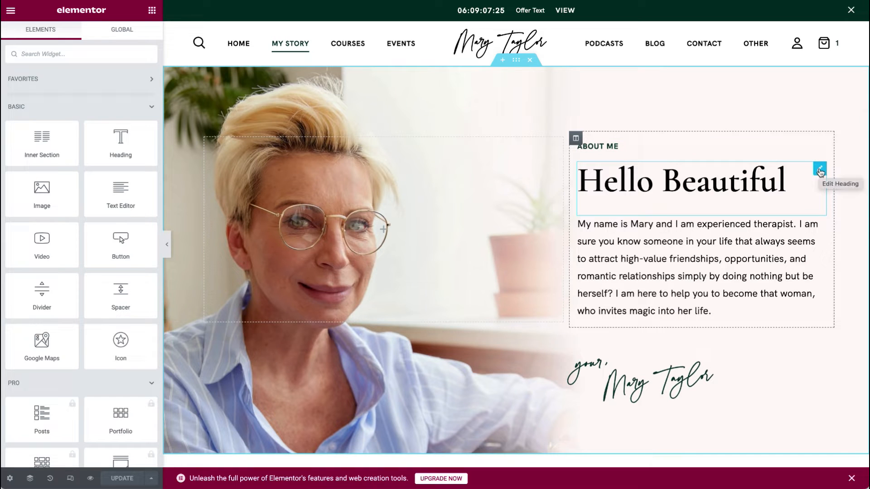
left_click(820, 171)
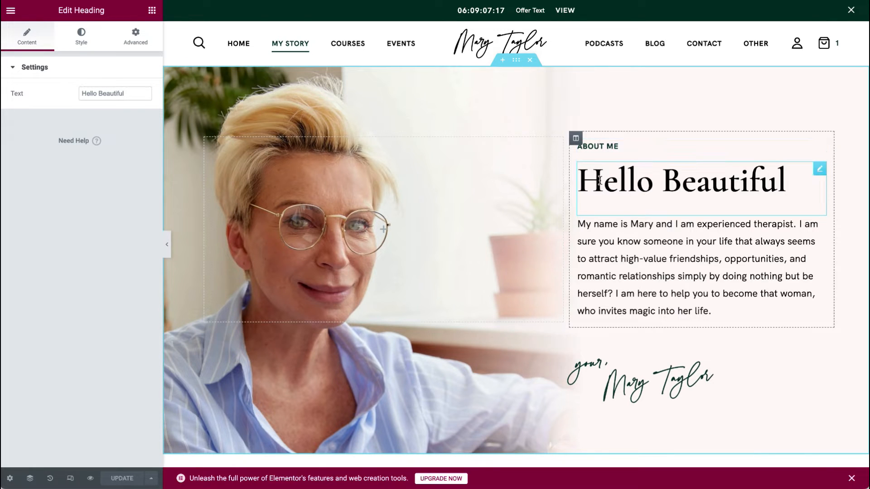
left_click(820, 222)
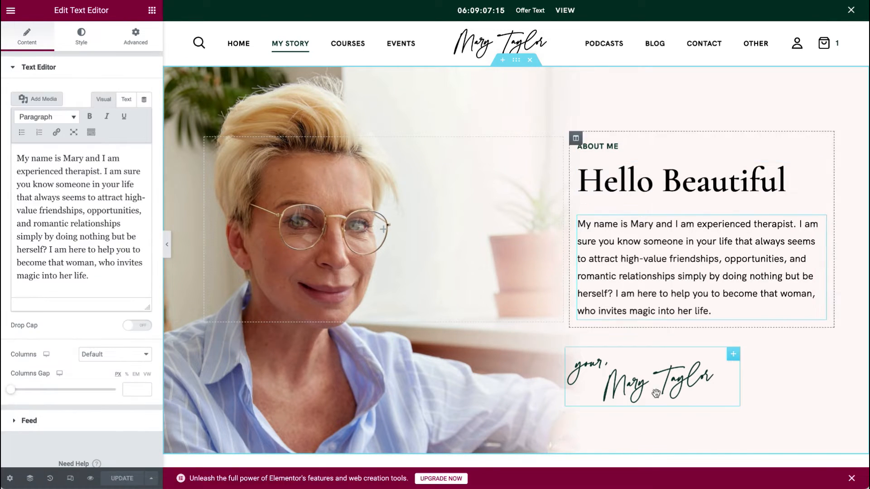
Inspect the signature image in the media library and close it without changes.
left_click(729, 359)
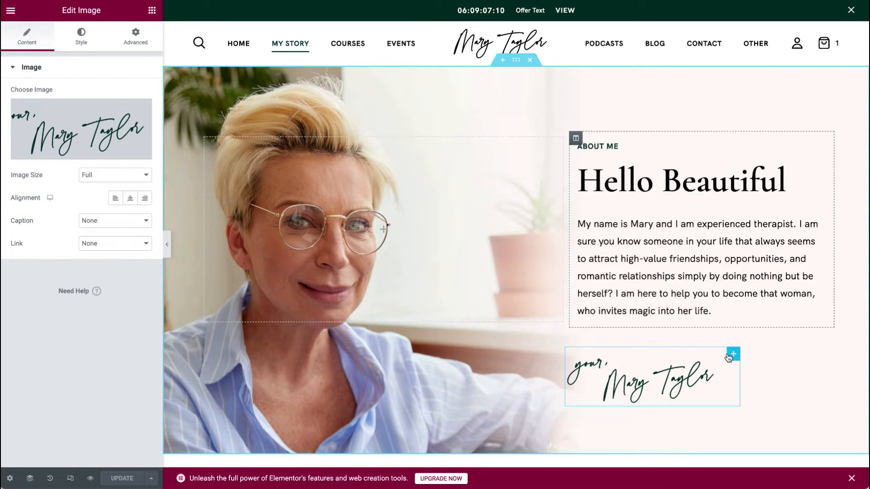
mouse_move(109, 125)
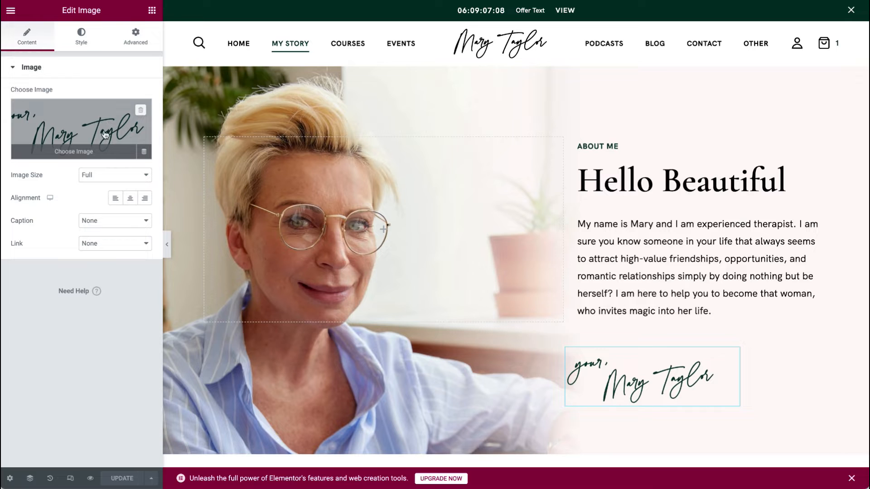
left_click(95, 154)
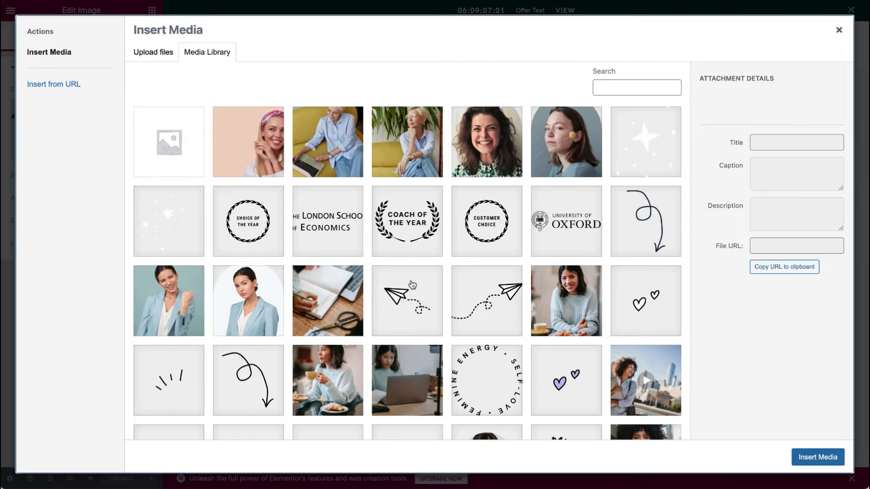
left_click(161, 59)
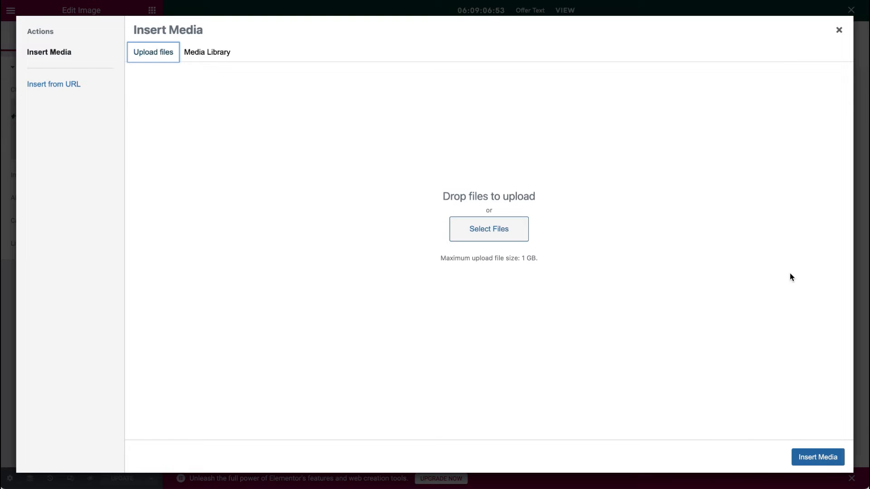
left_click(839, 29)
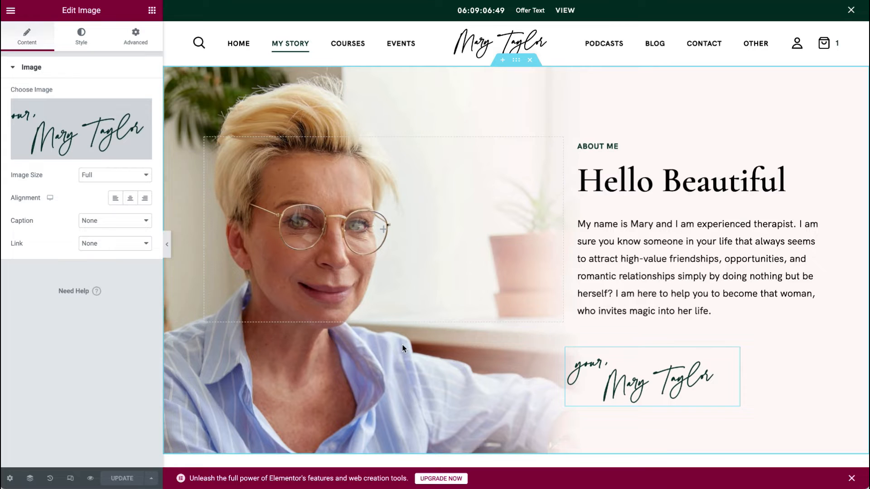
right_click(401, 116)
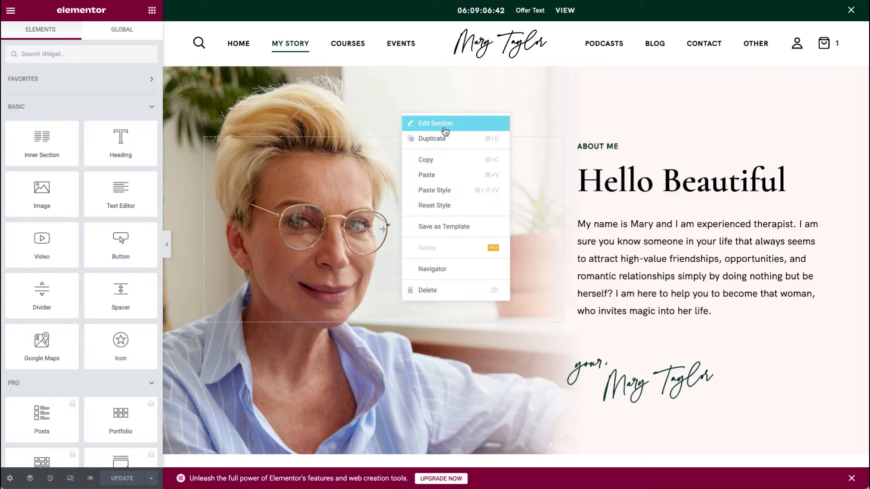
Open the photo section's Style background image and browse the full media library.
left_click(415, 127)
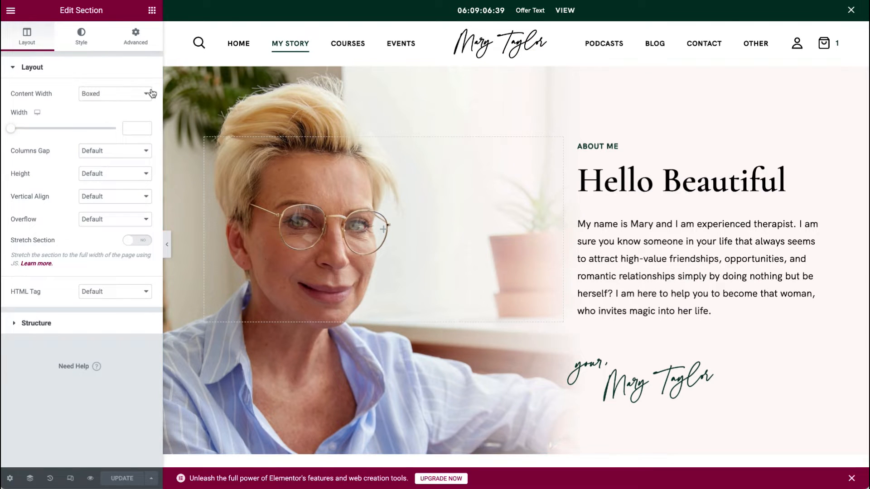
left_click(85, 41)
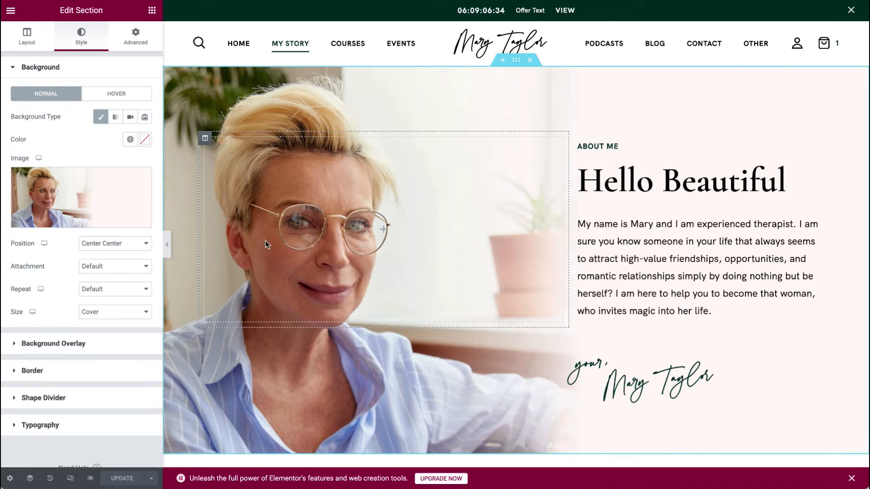
mouse_move(99, 221)
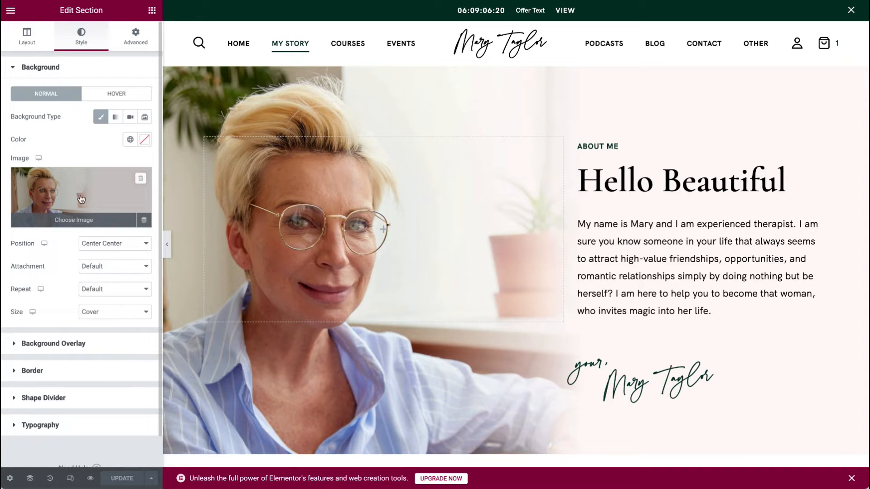
left_click(113, 192)
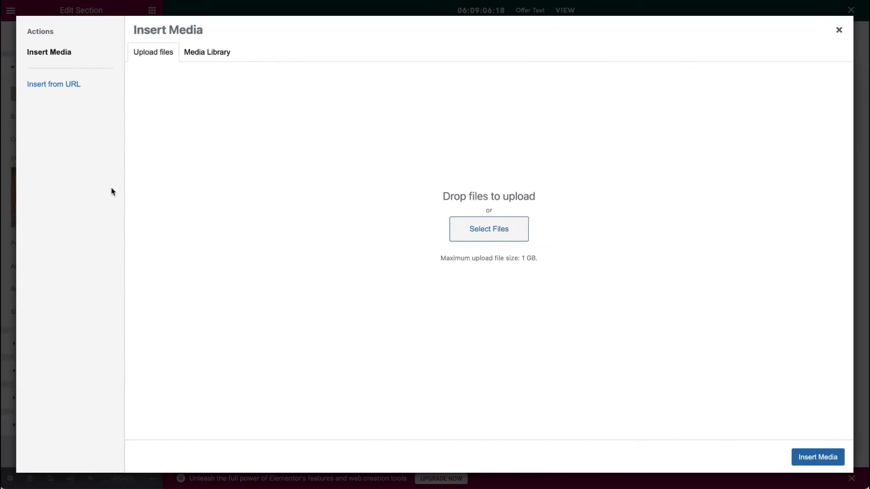
left_click(201, 49)
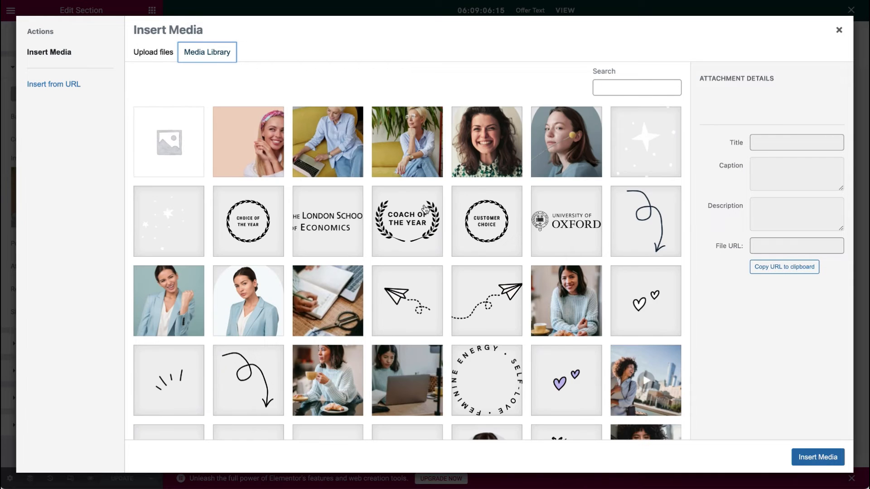
scroll(424, 207, "down", 5)
scroll(425, 209, "down", 10)
left_click(408, 425)
Select the Group 514 image, view its editing options, and close the dialog.
scroll(465, 341, "down", 10)
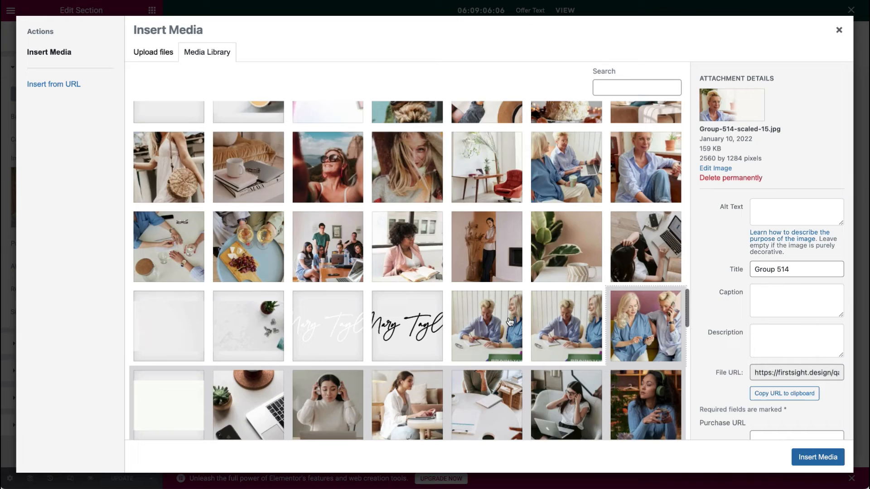
scroll(509, 322, "down", 15)
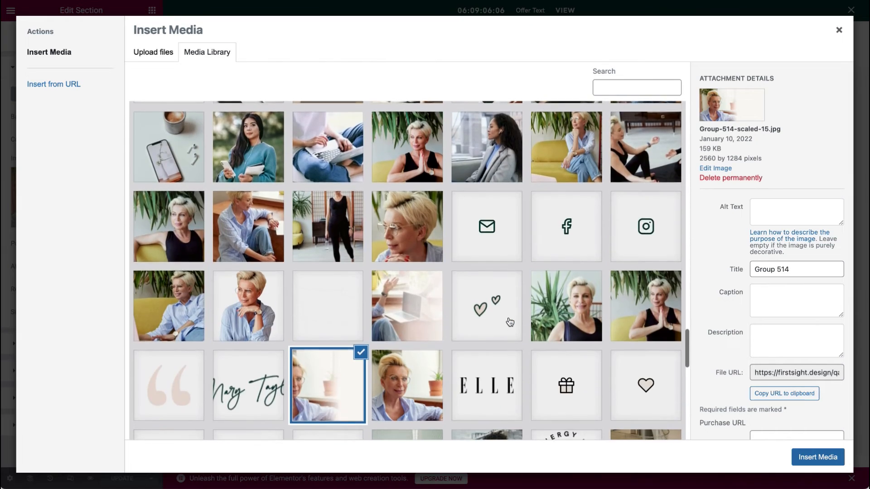
scroll(510, 326, "up", 10)
left_click(335, 355)
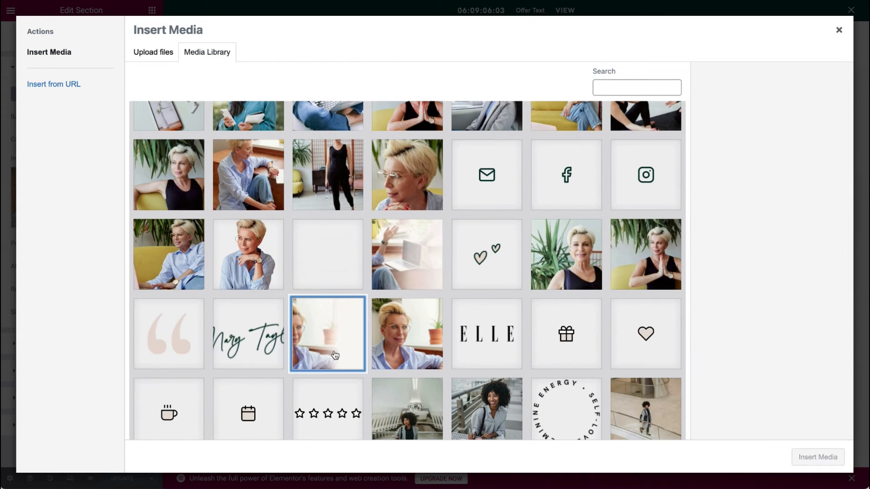
left_click(341, 337)
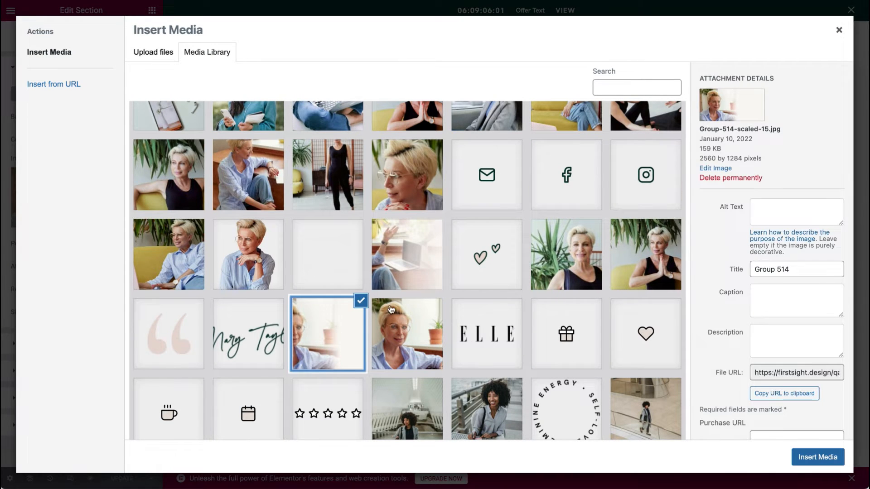
left_click(746, 99)
left_click(715, 168)
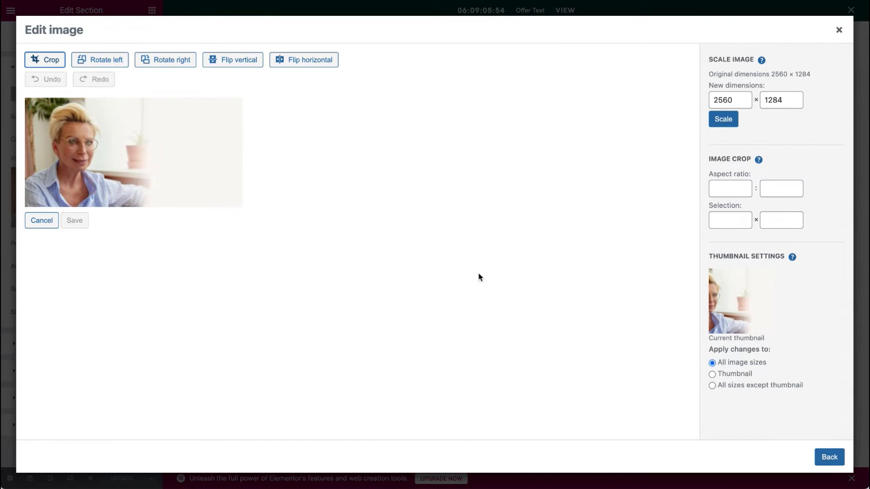
left_click(840, 30)
scroll(556, 337, "down", 5)
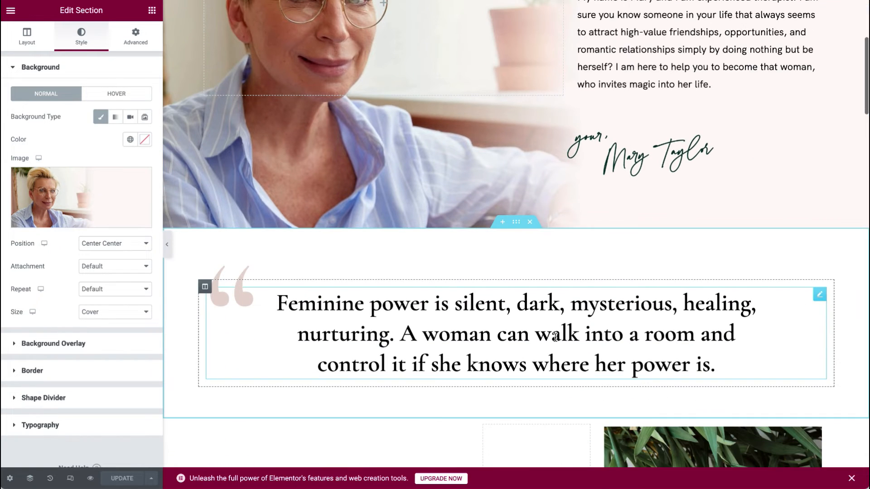
Inspect the feminine power quote heading, its text, and the quotation-mark image.
scroll(555, 337, "down", 1)
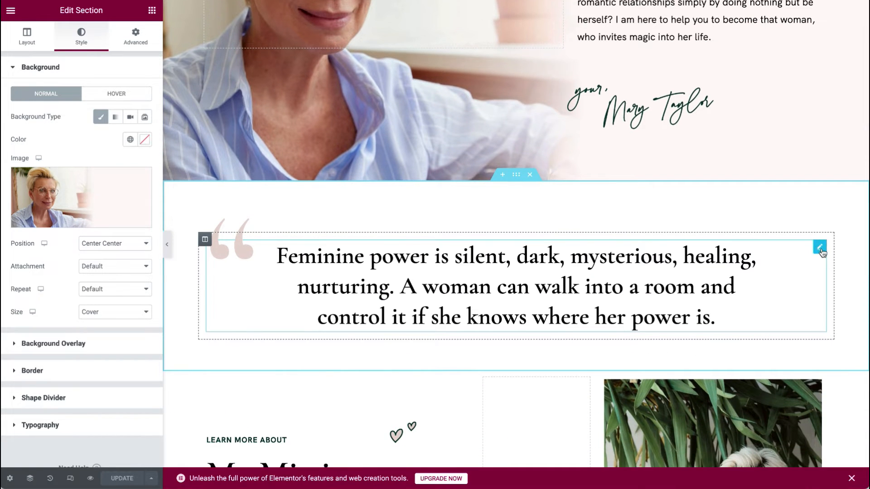
left_click(820, 248)
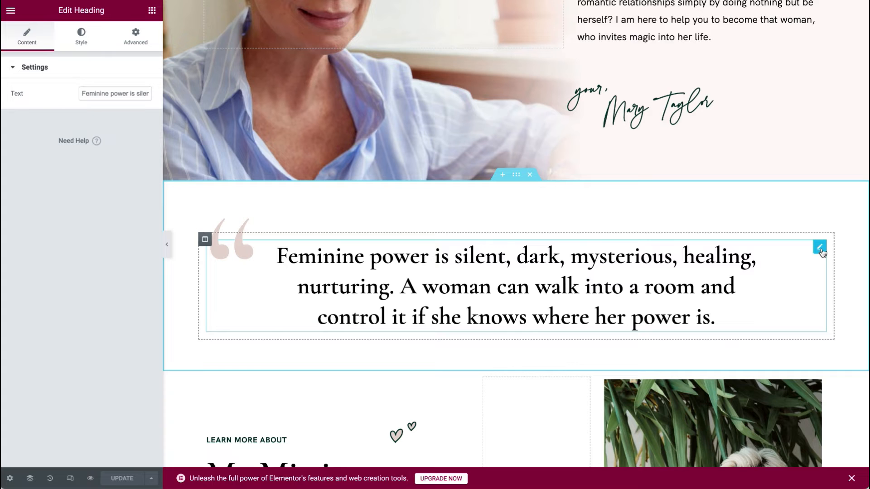
left_click(90, 93)
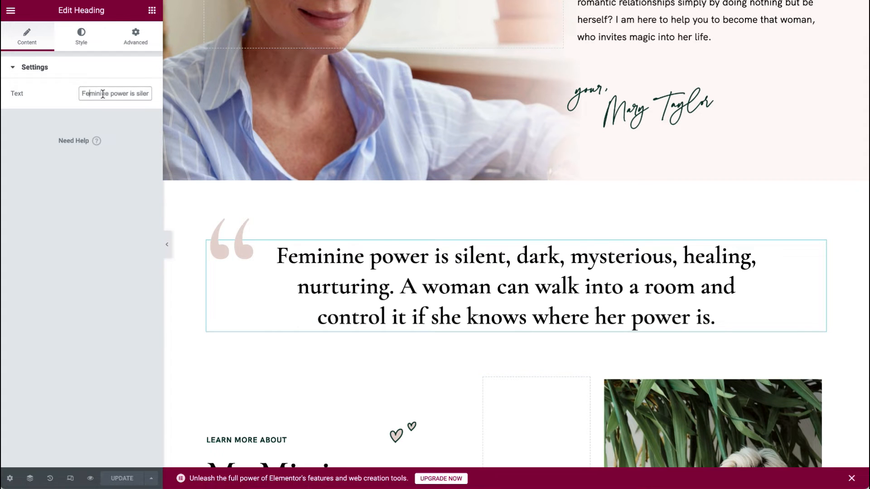
left_click(230, 240)
scroll(398, 204, "down", 6)
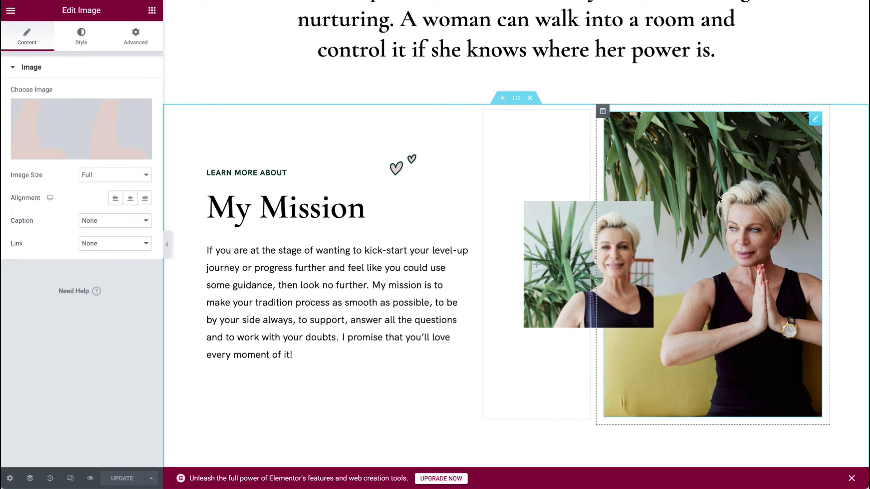
Inspect the floating photos and hearts image, close the media library, and scroll to My Way.
left_click(816, 119)
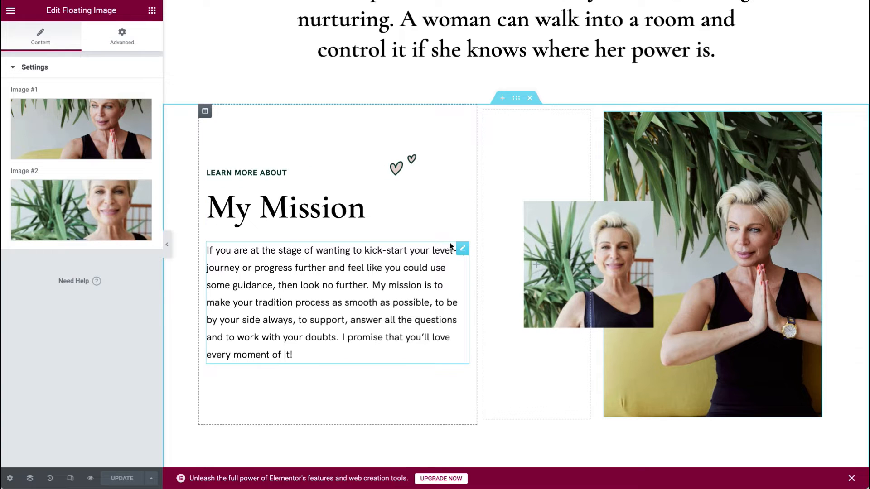
left_click(413, 167)
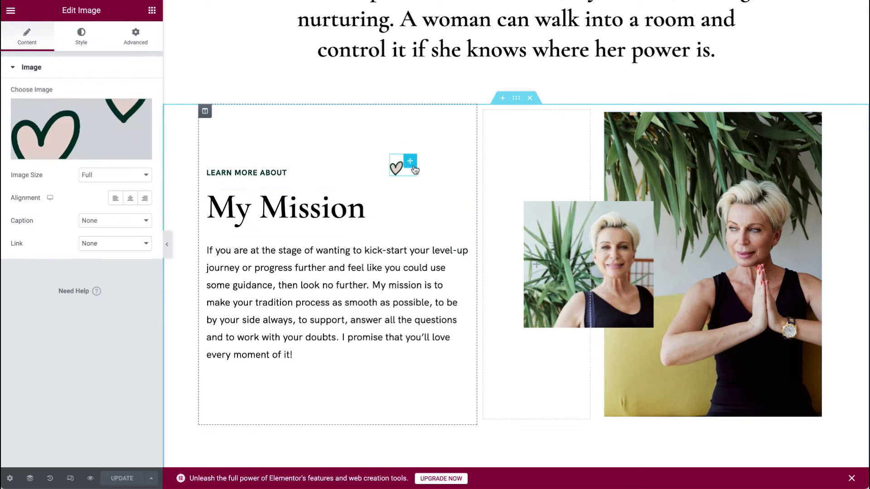
left_click(78, 129)
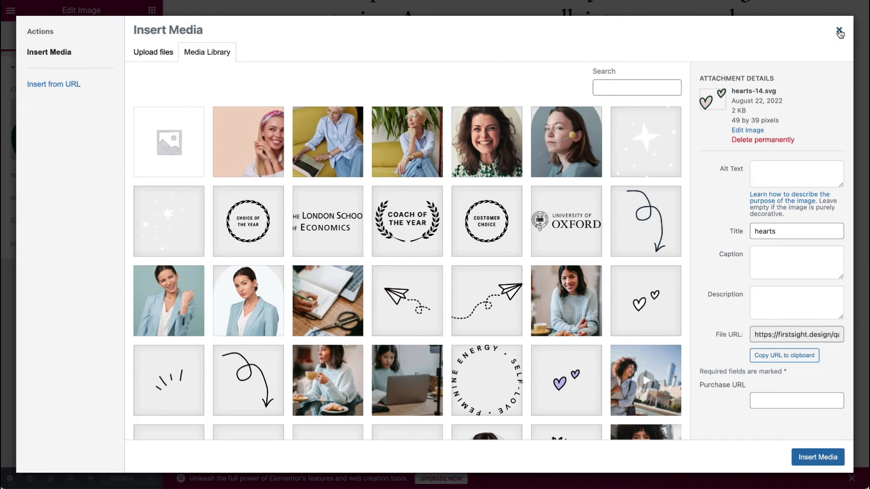
left_click(838, 30)
scroll(611, 298, "down", 4)
scroll(613, 303, "down", 2)
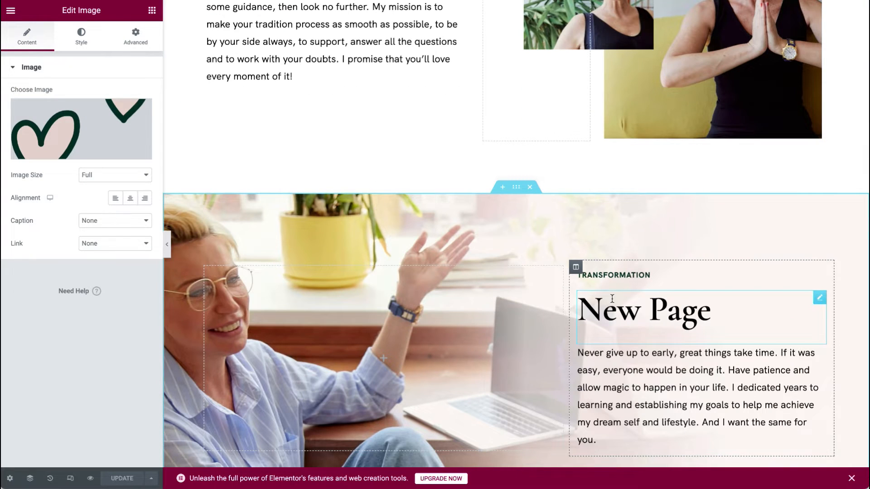
scroll(612, 299, "down", 3)
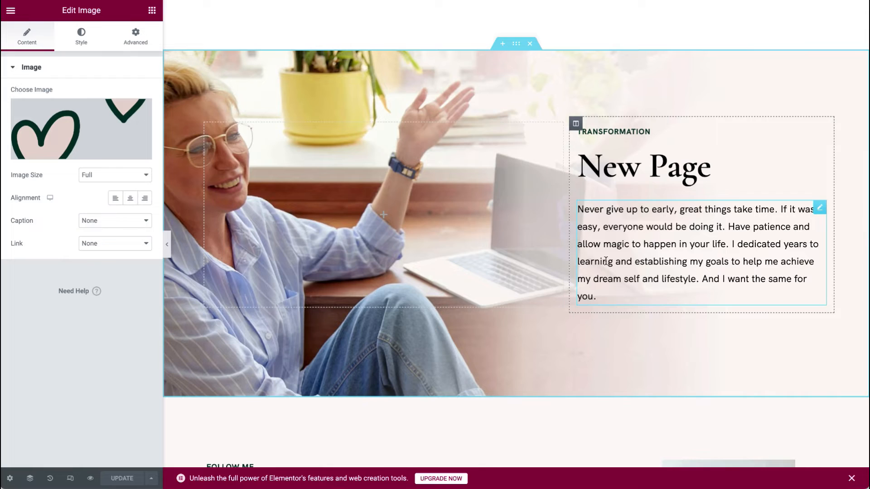
scroll(606, 261, "up", 10)
scroll(544, 283, "down", 15)
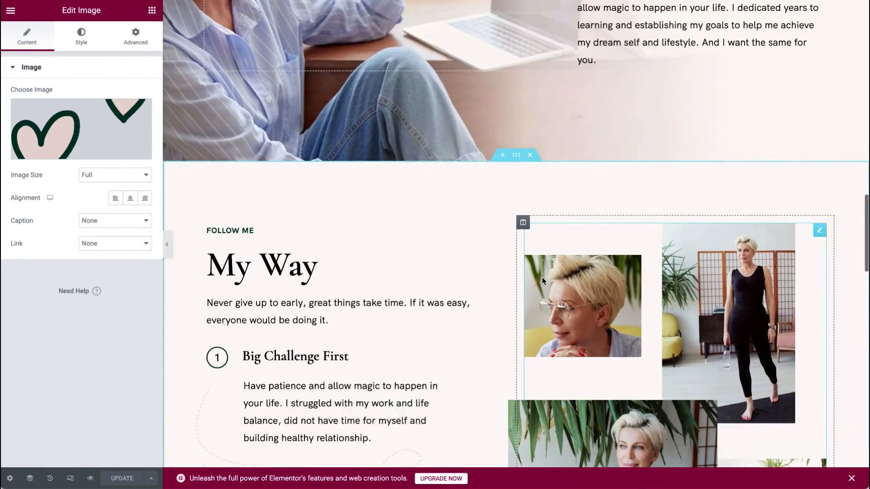
scroll(541, 277, "down", 5)
scroll(542, 277, "up", 2)
scroll(542, 277, "down", 1)
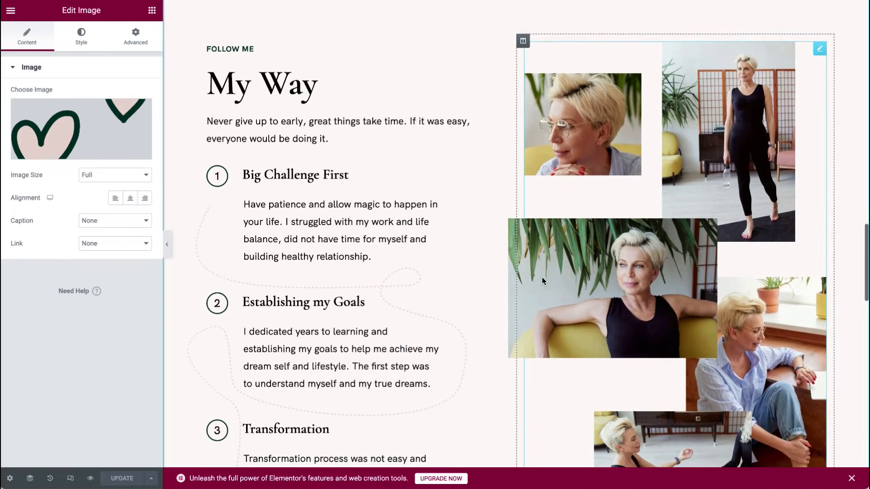
Inspect the squiggle decoration, numbered steps list and dashed-line image widgets in the My Way section.
left_click(460, 211)
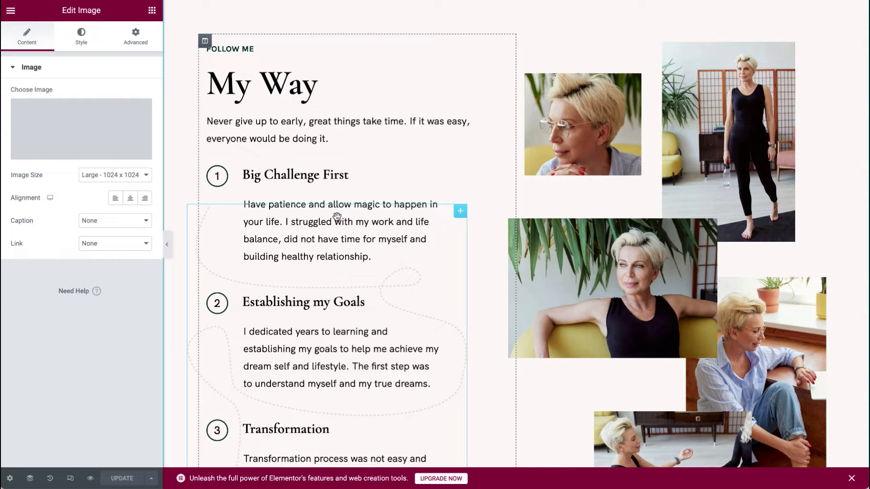
left_click(435, 172)
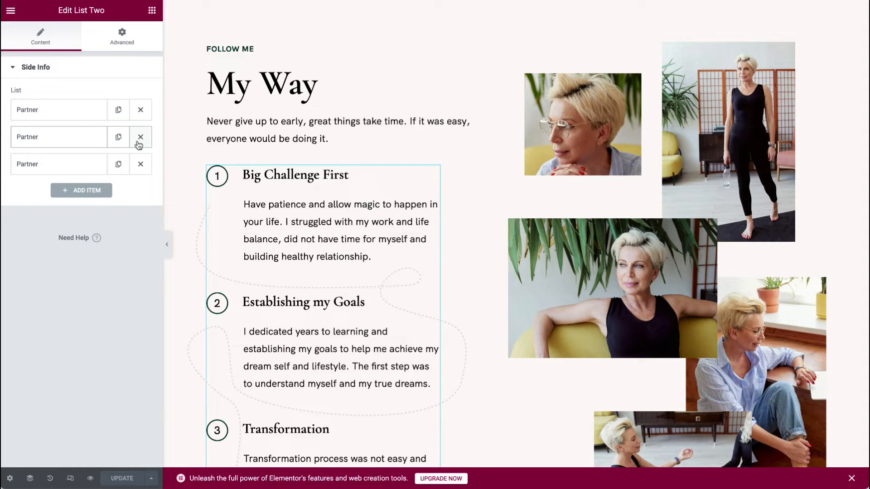
scroll(258, 191, "down", 1)
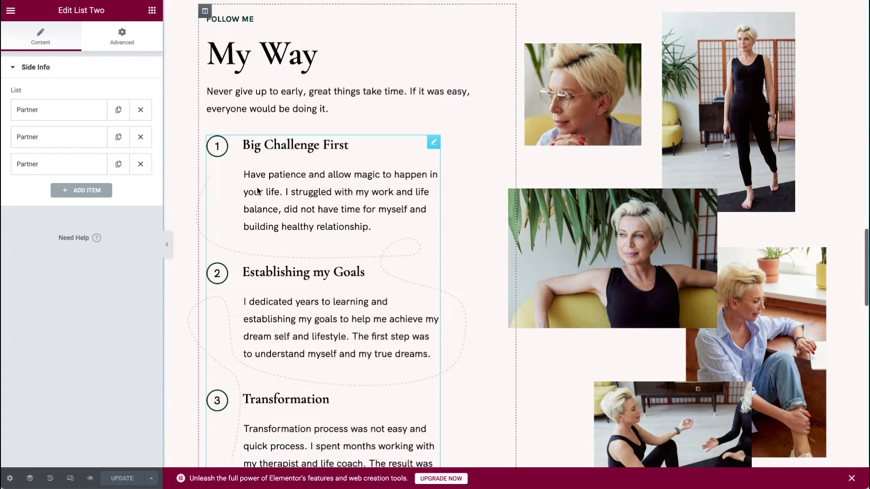
scroll(258, 191, "down", 3)
left_click(451, 229)
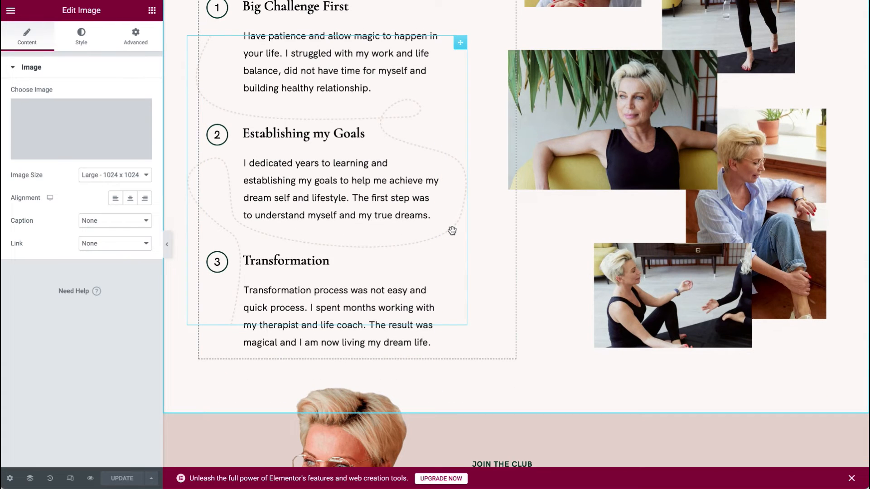
Bring up the Floating Images widget settings showing Image #1 through Image #5.
scroll(374, 181, "up", 1)
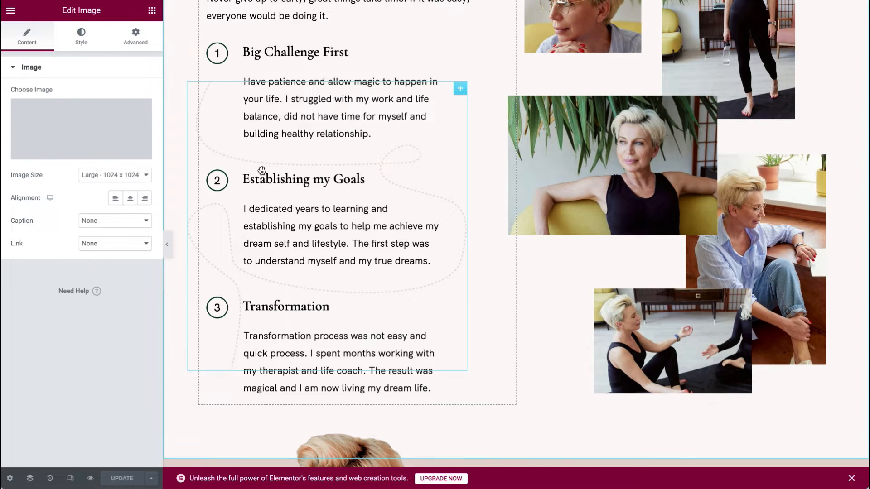
scroll(262, 172, "up", 1)
scroll(354, 166, "up", 2)
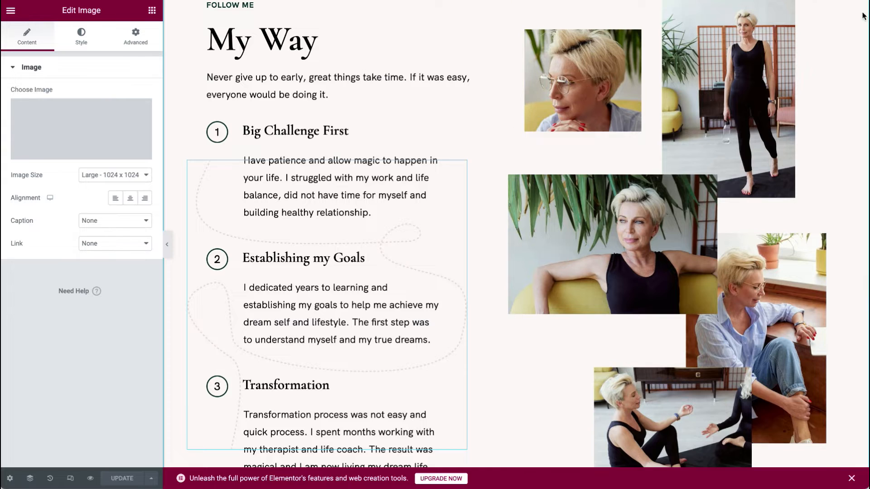
scroll(770, 90, "up", 1)
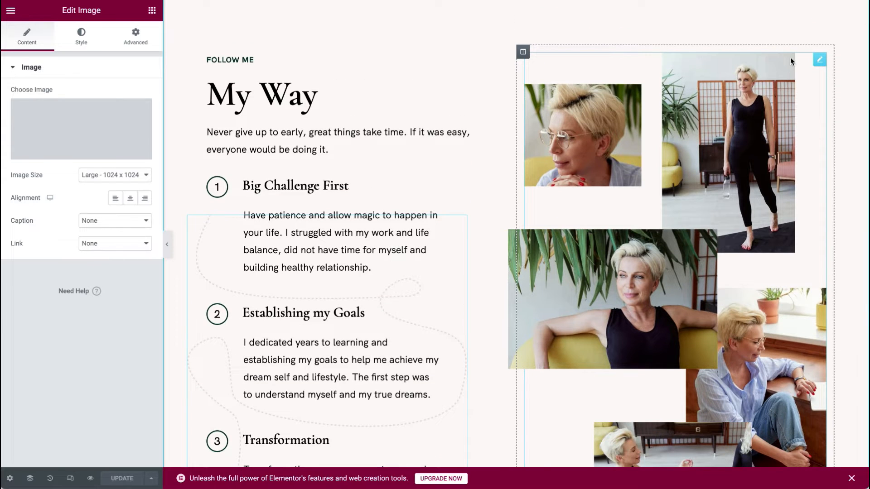
left_click(820, 61)
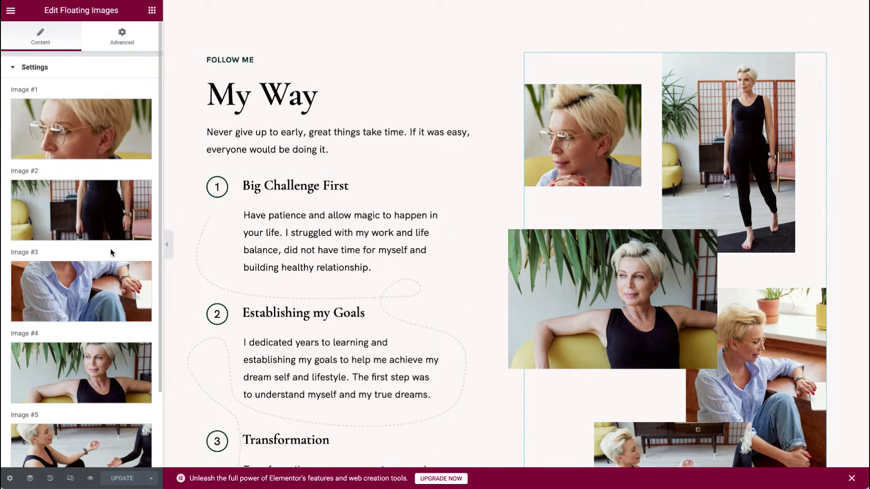
scroll(107, 364, "down", 2)
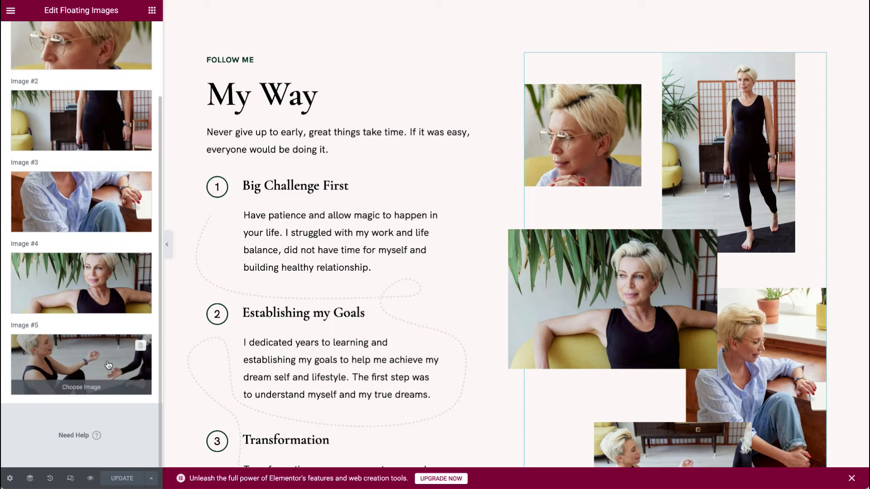
scroll(395, 403, "down", 10)
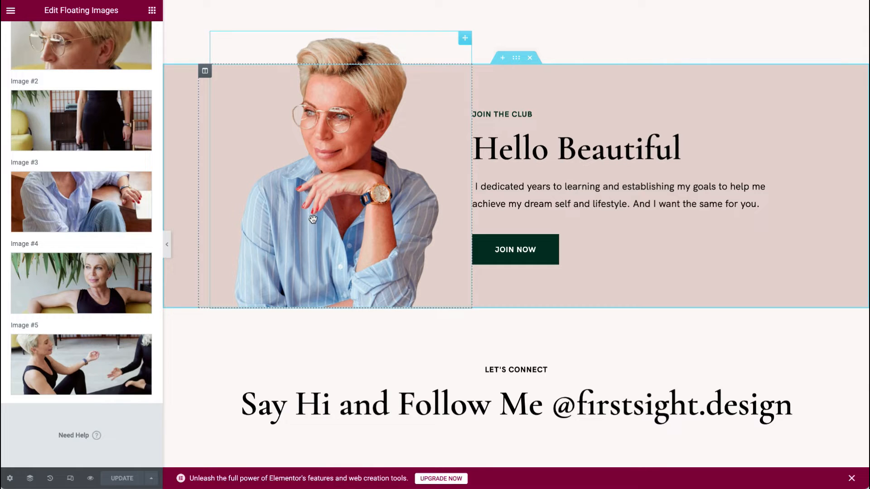
Inspect the Join the Club portrait photo and its column's layout settings.
scroll(427, 185, "up", 2)
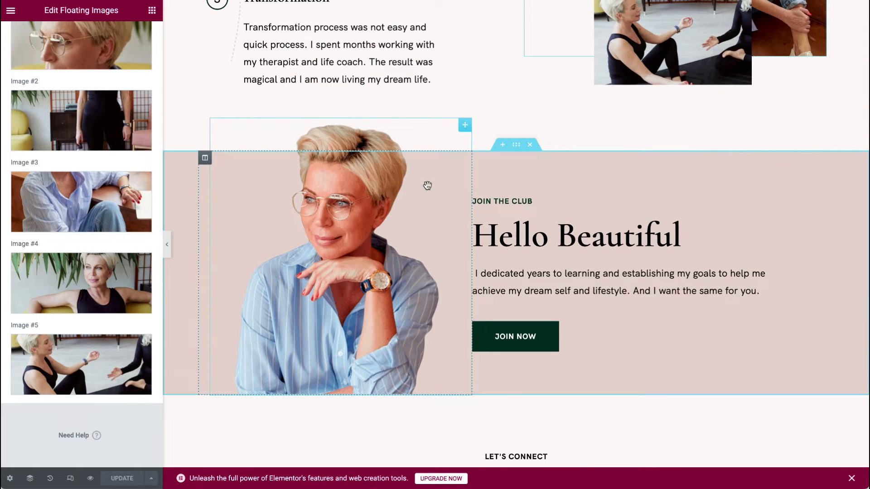
scroll(369, 159, "up", 1)
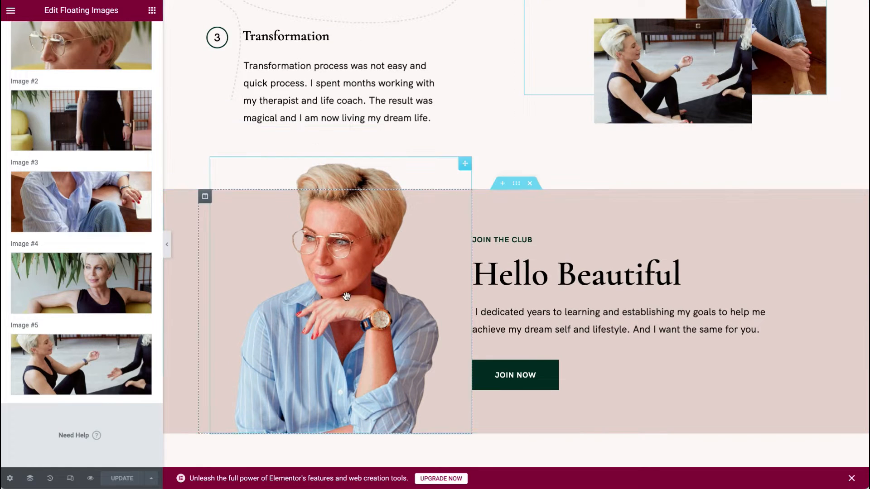
left_click(345, 274)
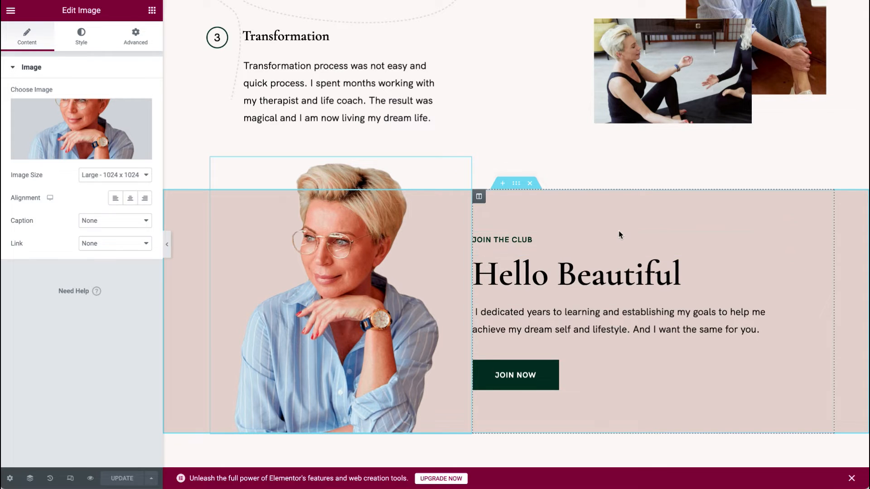
right_click(634, 210)
left_click(655, 221)
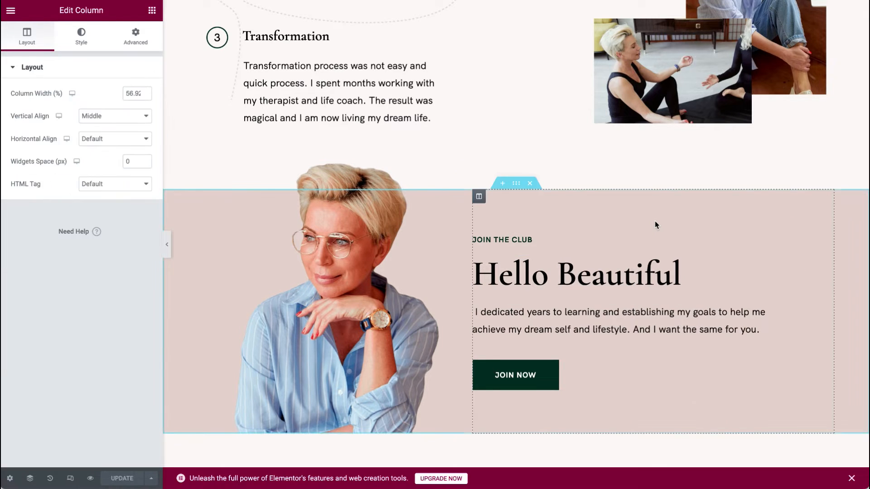
right_click(854, 213)
left_click(680, 222)
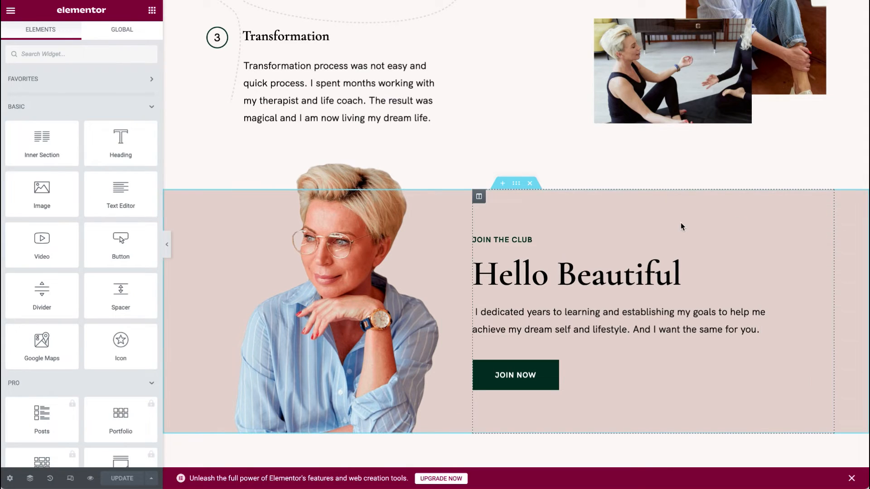
Confirm the section background colour is #E9DAD2, then bring up the Join Now button's settings.
right_click(853, 221)
left_click(842, 230)
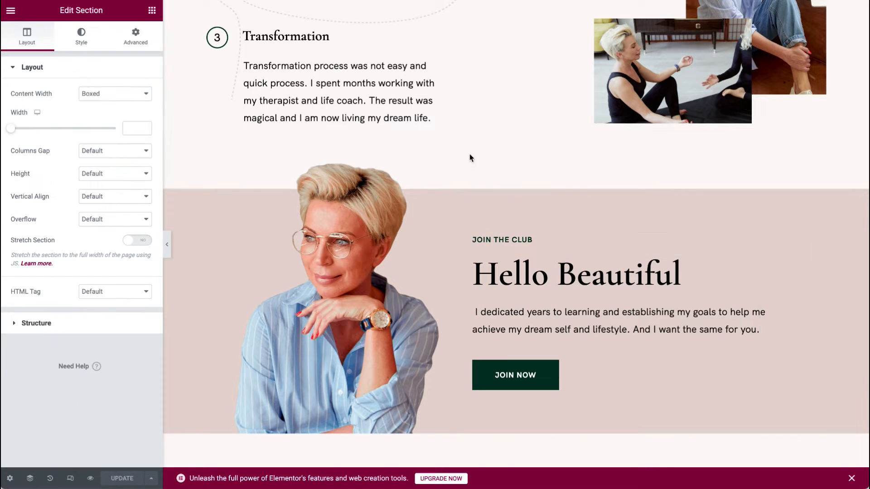
left_click(82, 36)
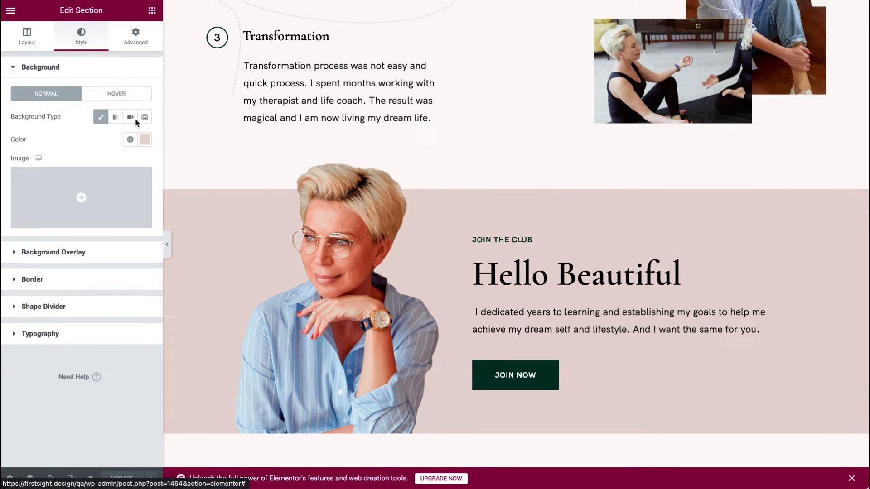
left_click(144, 140)
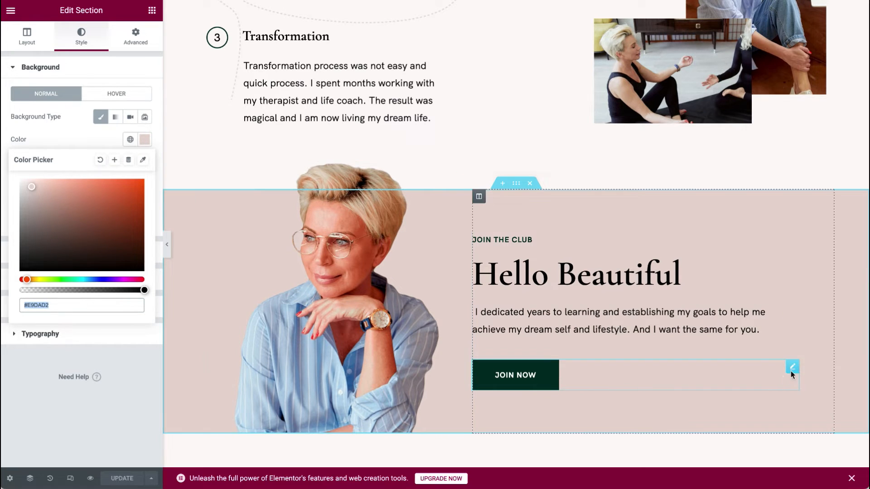
left_click(792, 368)
scroll(794, 371, "down", 8)
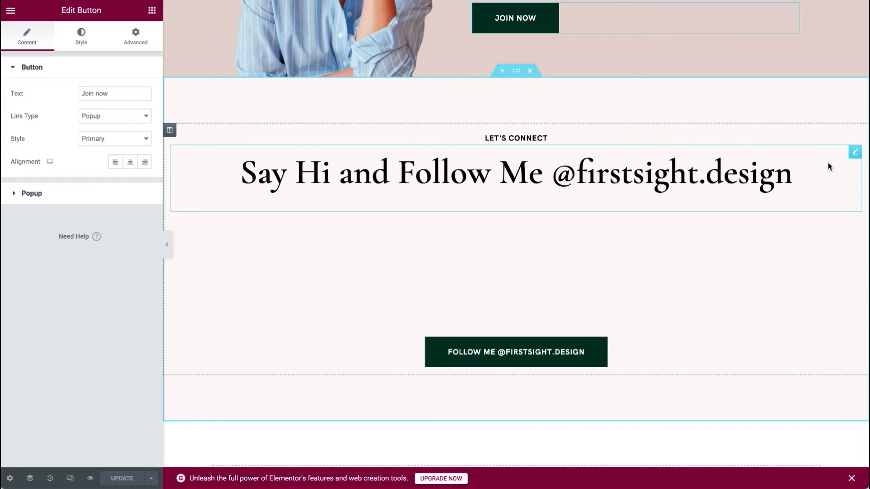
Check the Follow Me button, then select the Instagram feed widget's full shortcode.
left_click(853, 307)
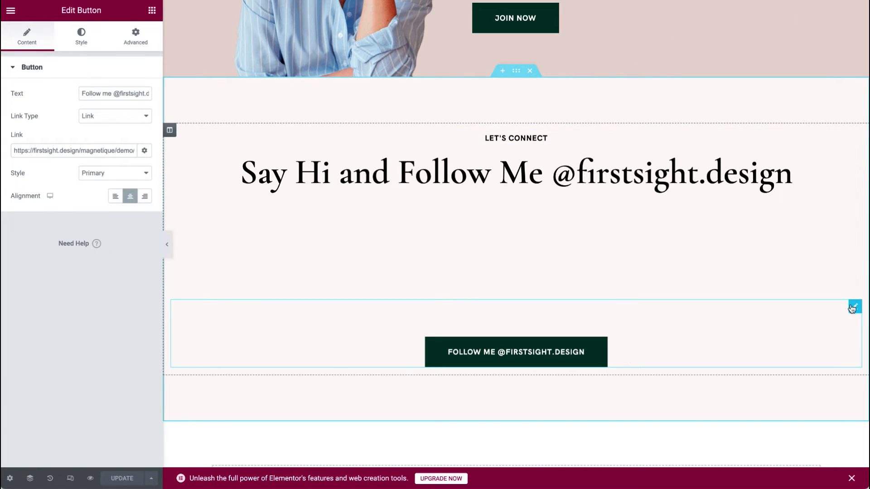
right_click(536, 259)
left_click(551, 270)
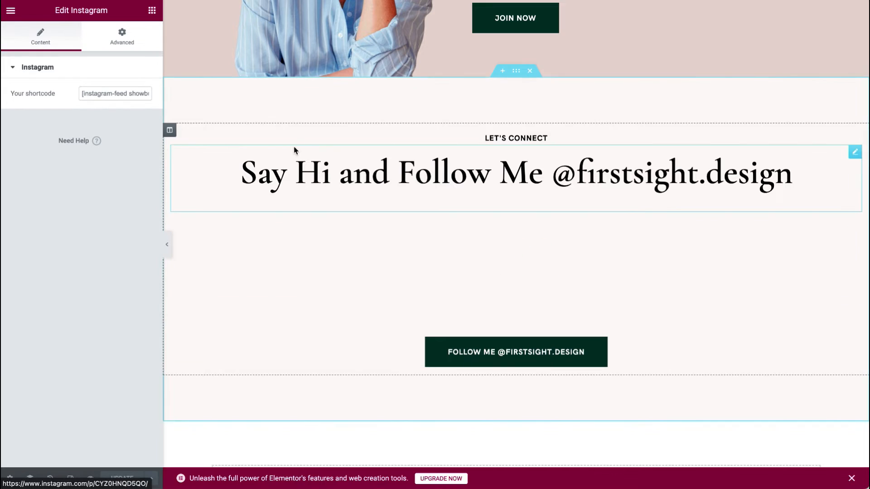
left_click_drag(80, 91, 208, 111)
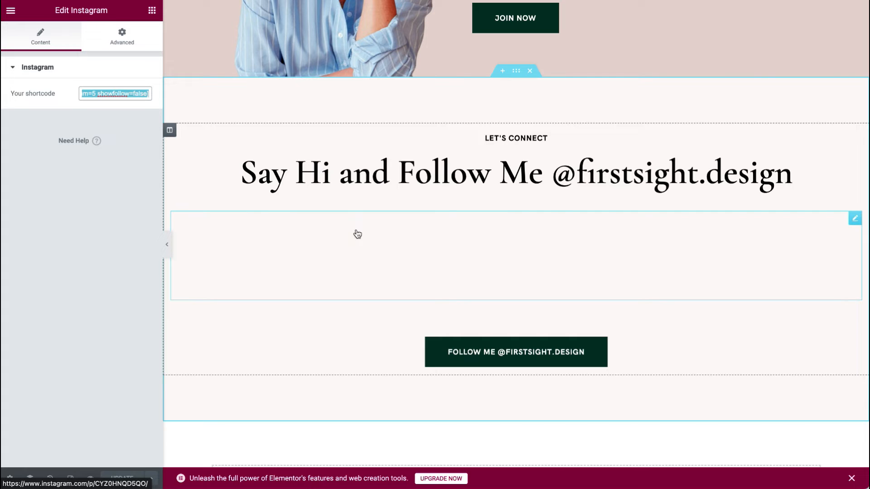
scroll(469, 189, "up", 20)
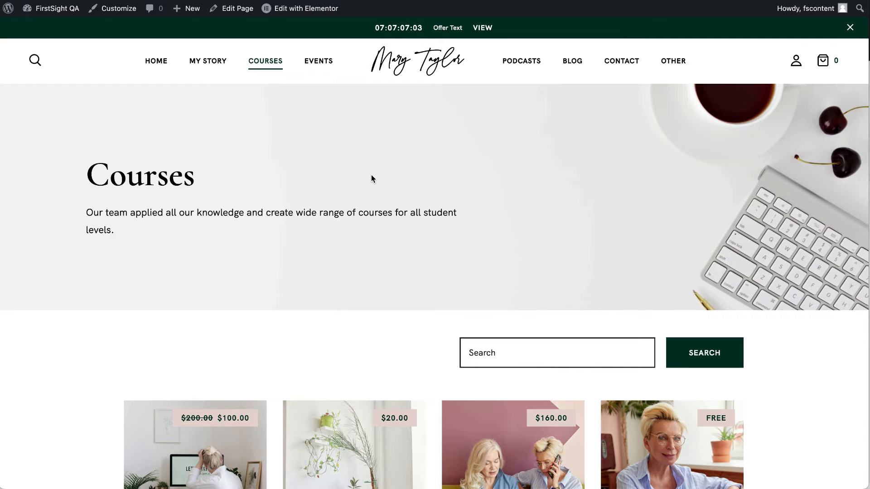
scroll(371, 176, "down", 3)
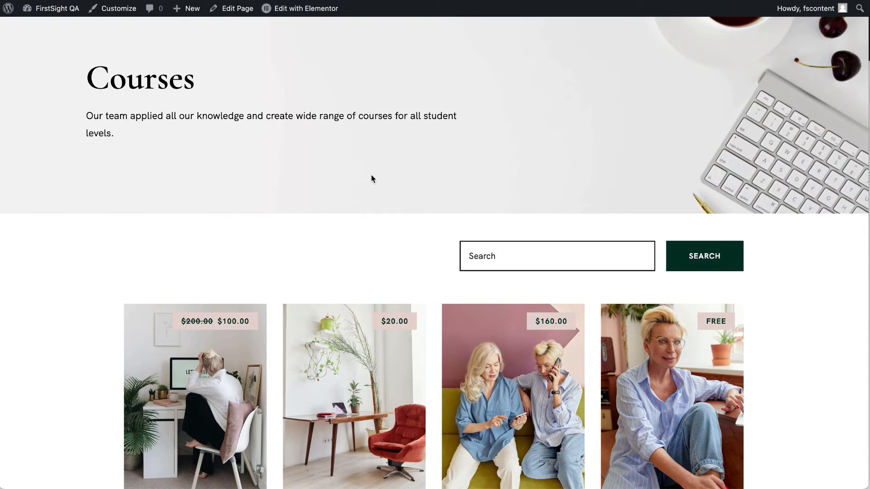
scroll(371, 175, "up", 3)
scroll(371, 175, "down", 15)
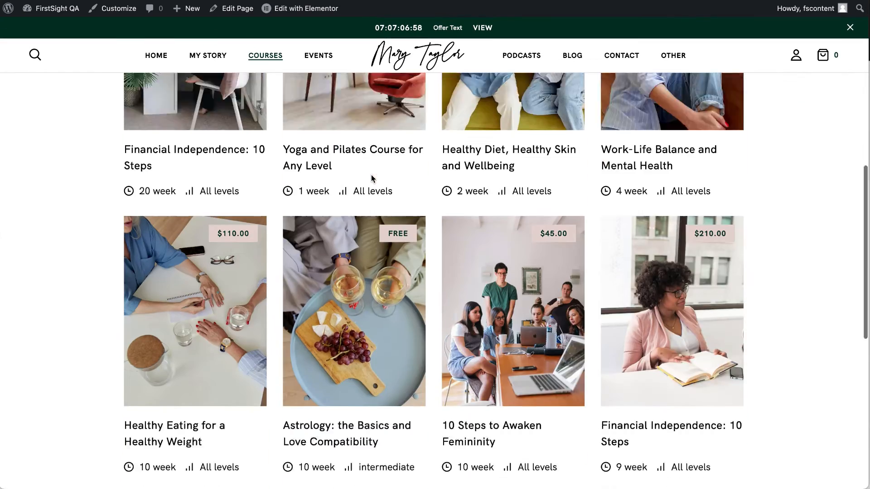
scroll(372, 179, "up", 15)
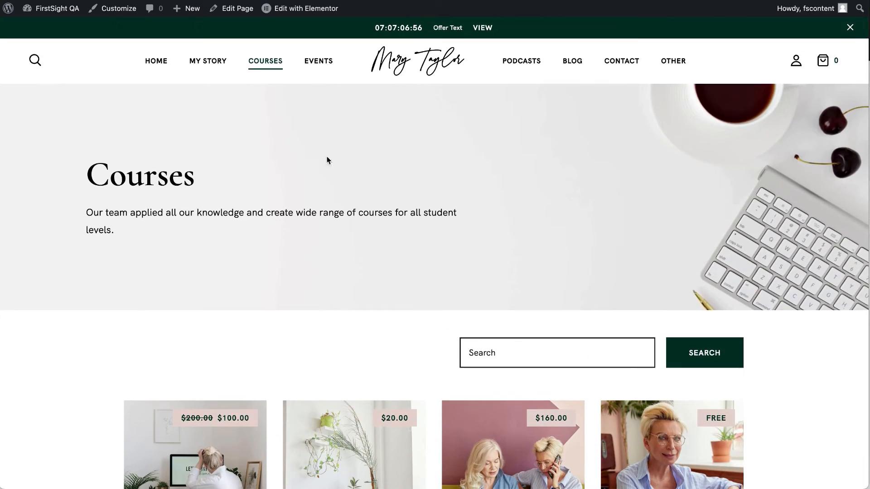
scroll(223, 314, "down", 7)
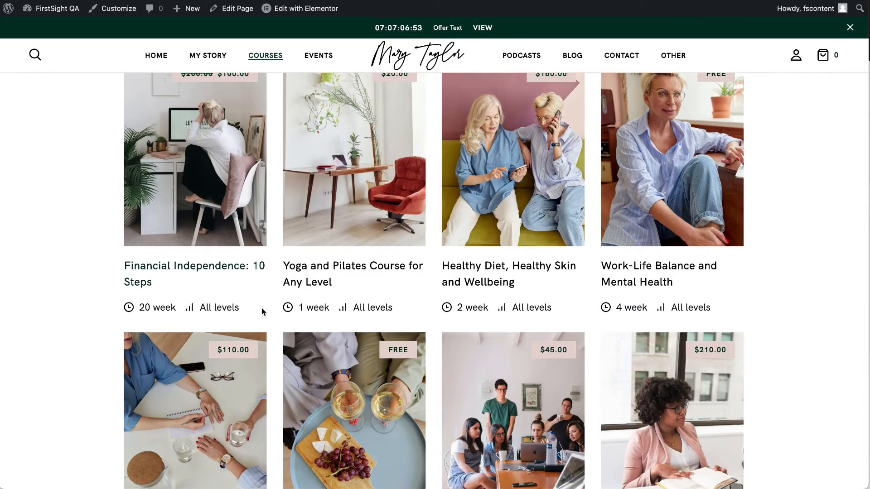
scroll(262, 308, "down", 5)
scroll(262, 303, "down", 2)
scroll(262, 304, "up", 12)
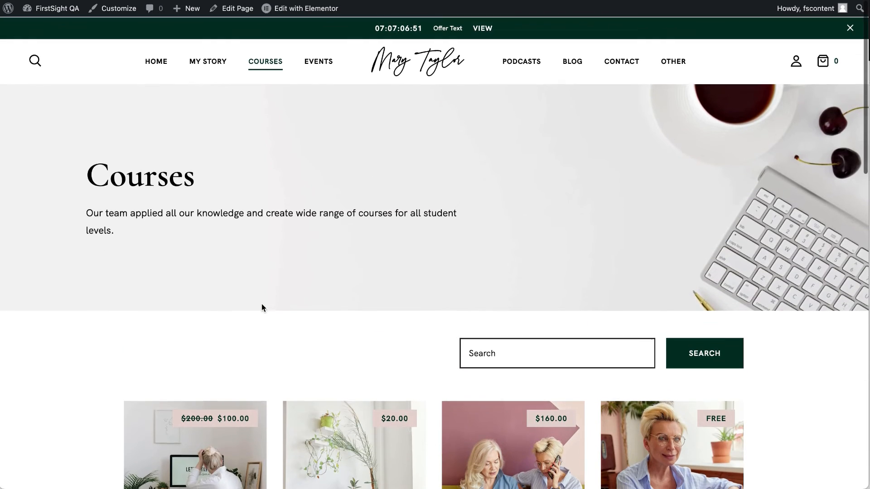
scroll(382, 223, "down", 3)
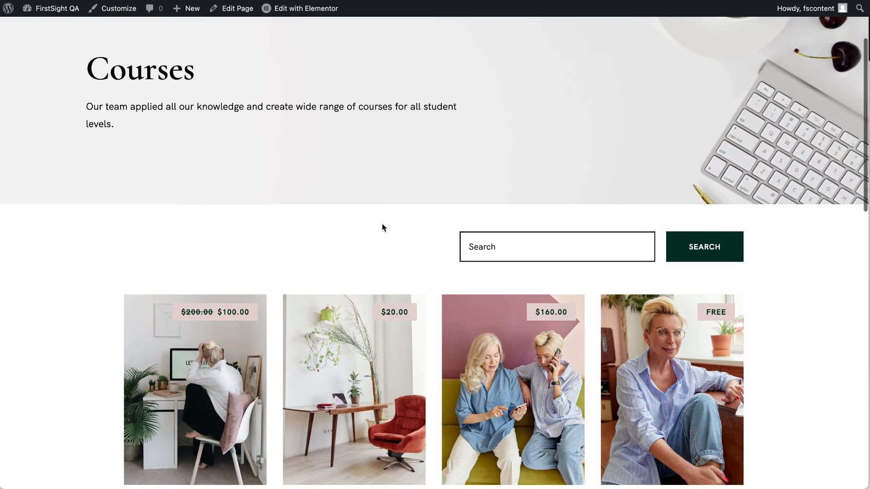
left_click(355, 369)
scroll(355, 374, "down", 8)
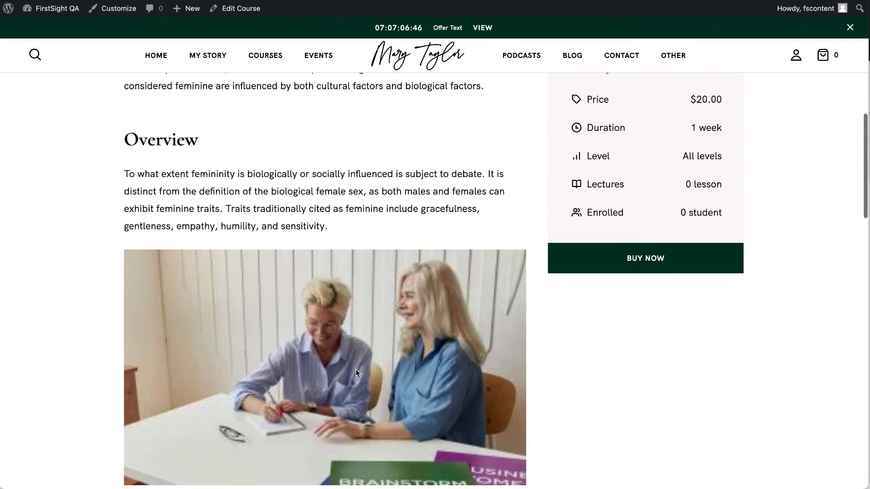
scroll(623, 267, "up", 10)
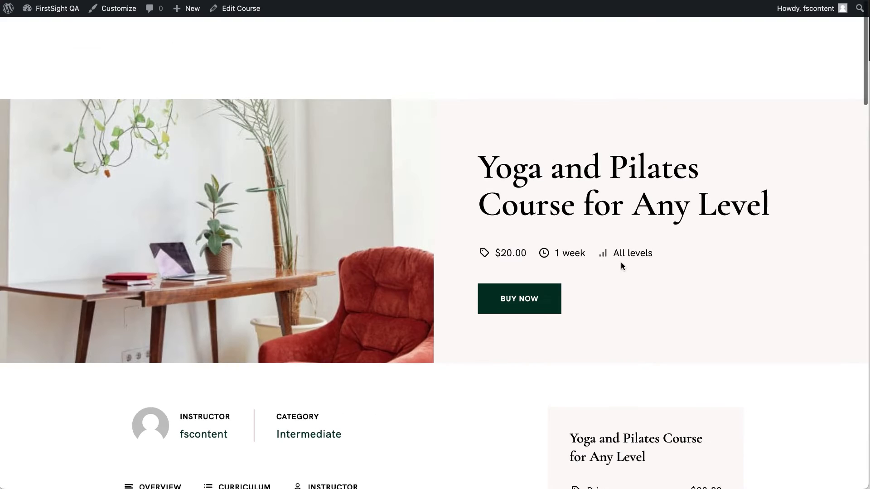
scroll(248, 429, "down", 3)
left_click(249, 359)
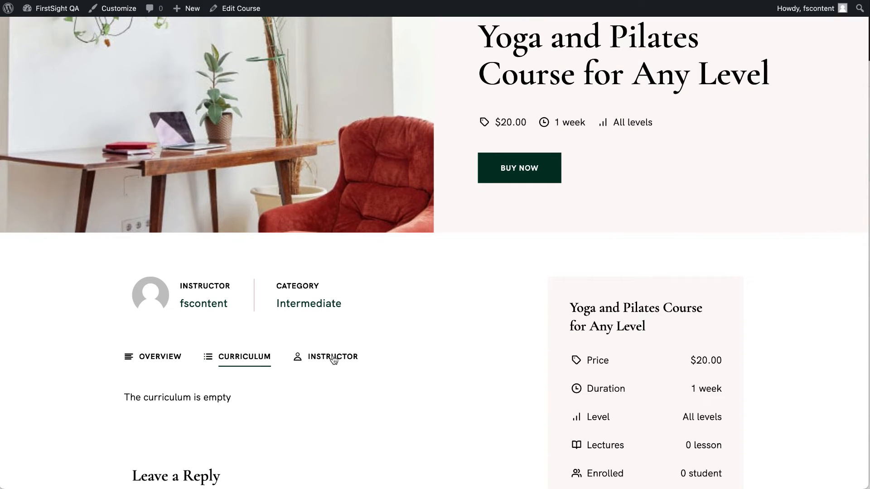
scroll(349, 360, "up", 1)
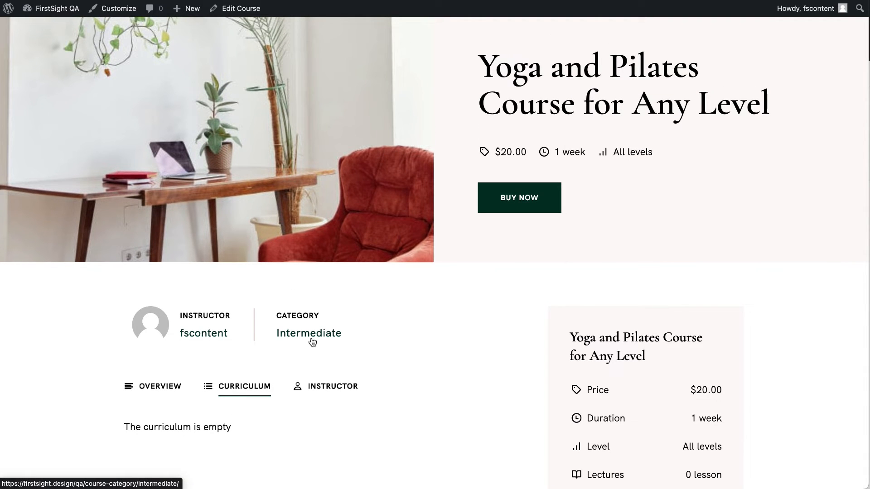
scroll(311, 341, "up", 3)
left_click(273, 62)
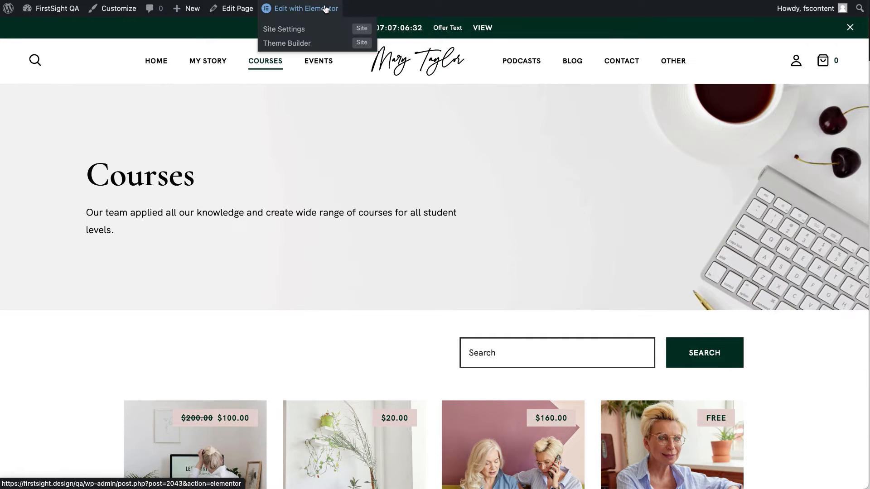
right_click(326, 9)
left_click(340, 15)
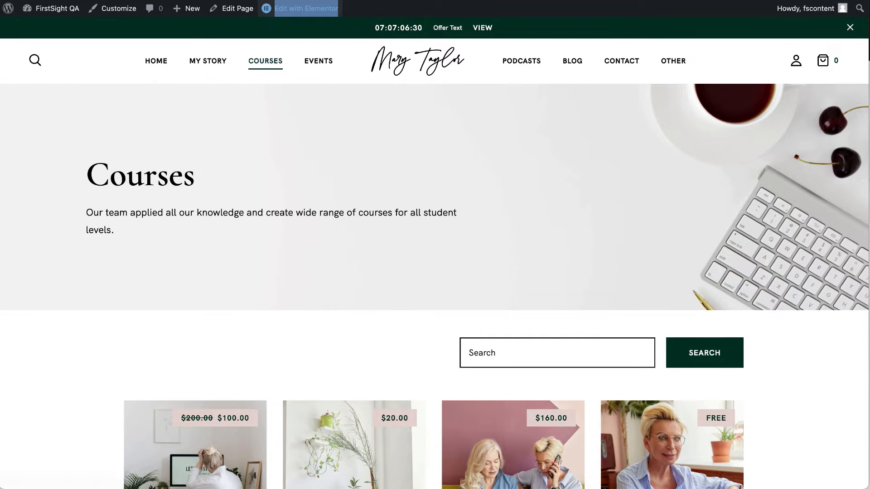
key("ctrl+Tab")
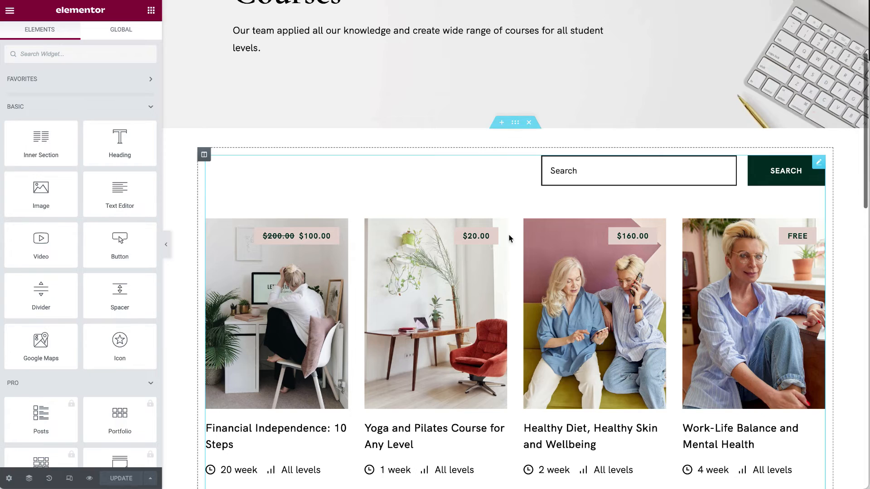
left_click(523, 363)
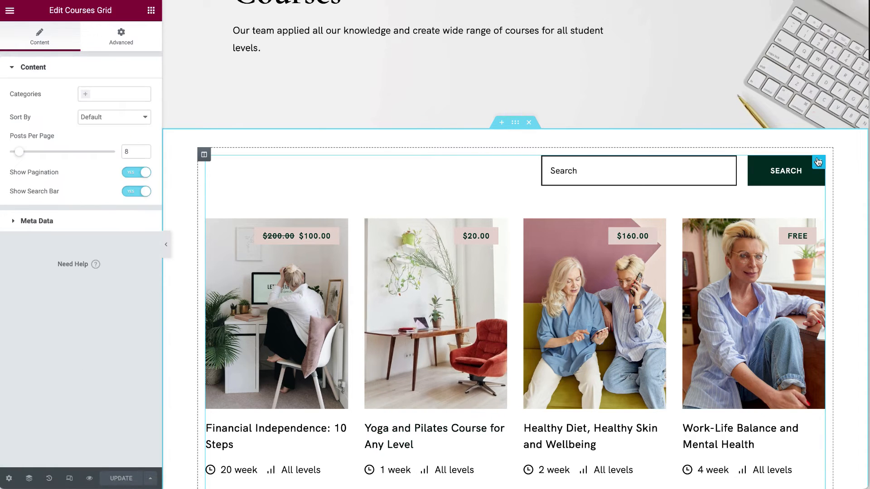
scroll(400, 297, "down", 10)
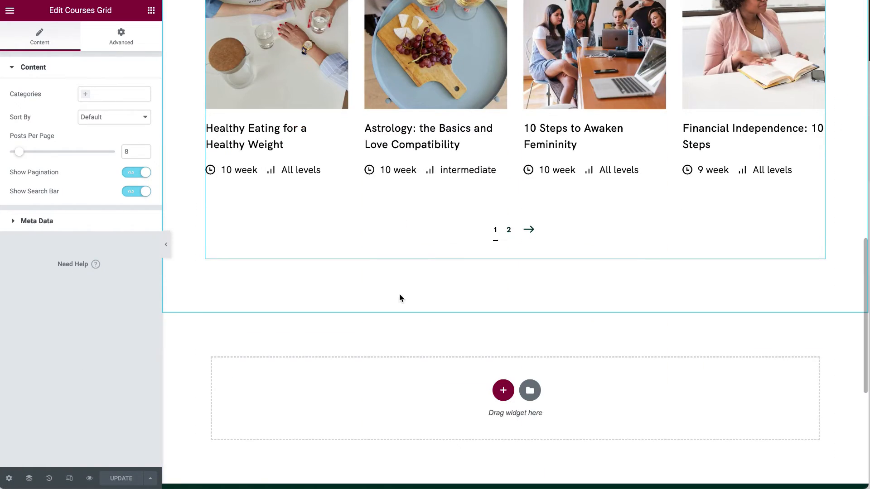
scroll(400, 297, "down", 6)
scroll(400, 297, "up", 20)
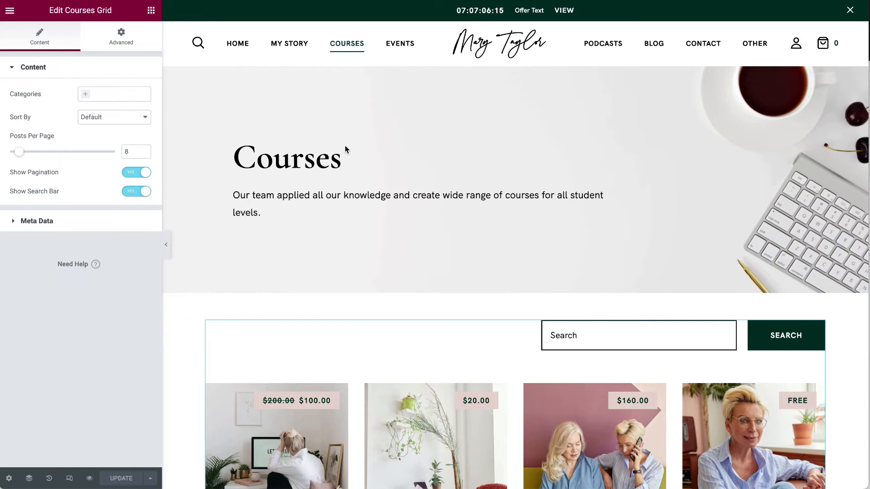
key("ctrl+shift+Tab")
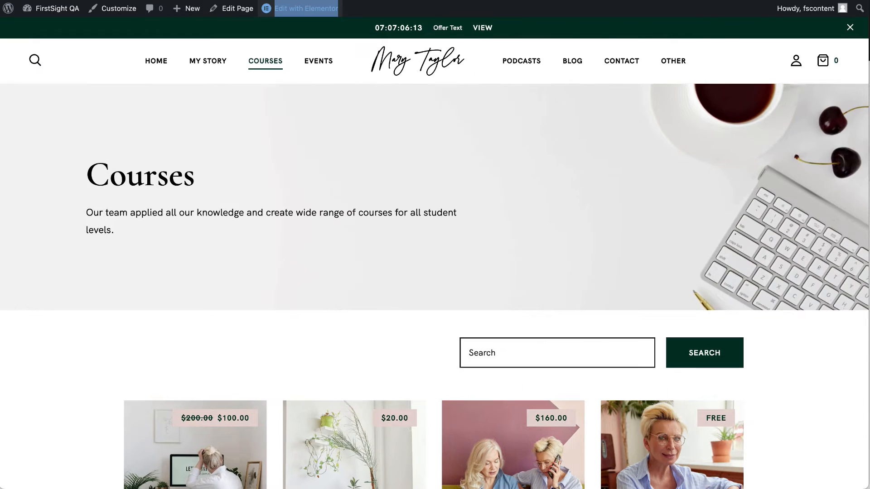
Launch the Course Grid page editor in a new tab and switch to it.
right_click(240, 5)
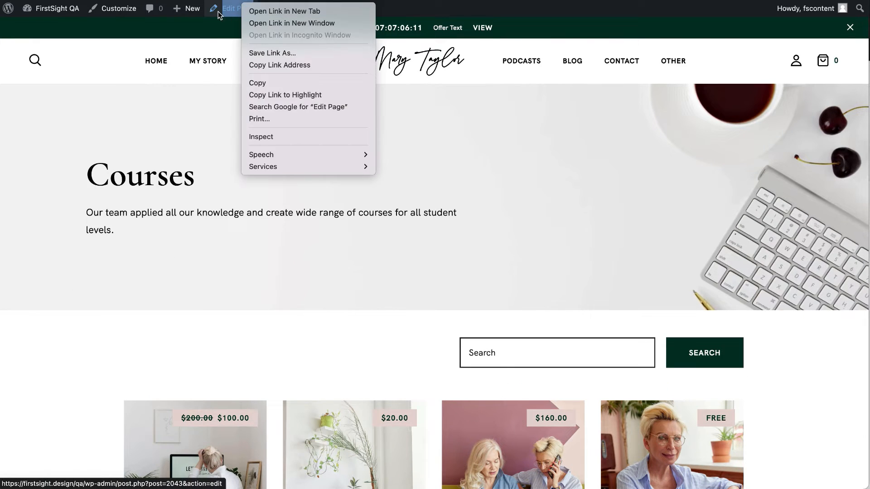
left_click(229, 18)
right_click(230, 11)
left_click(248, 18)
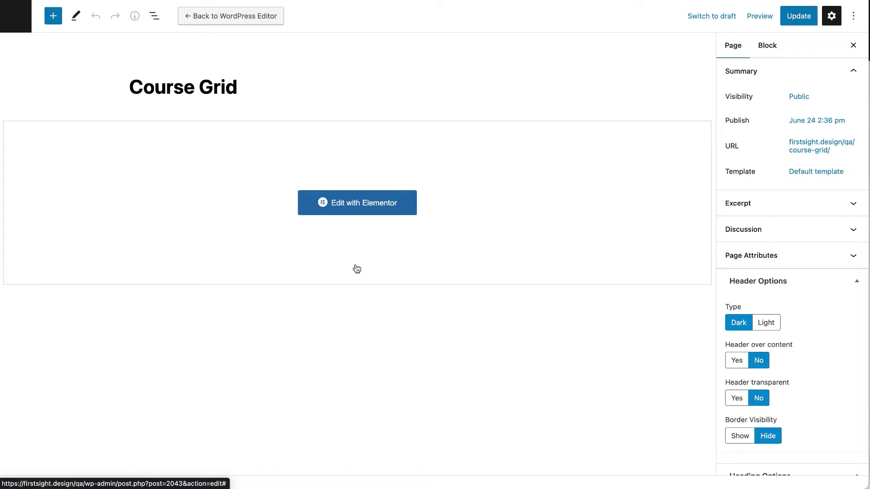
left_click(205, 0)
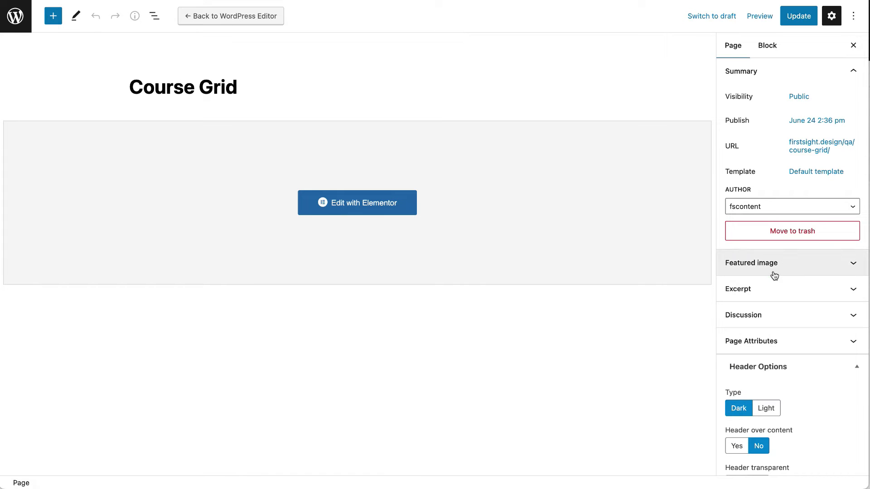
Expand the featured image settings and toggle the page heading off and back on.
left_click(774, 274)
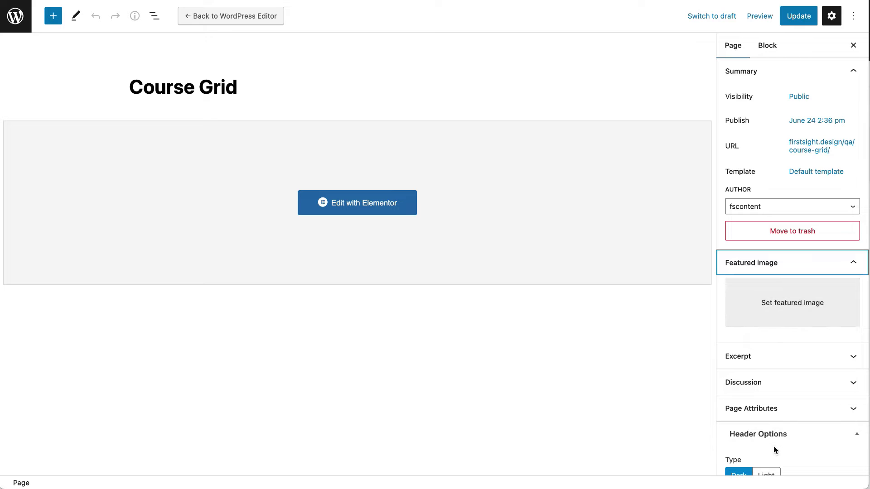
scroll(774, 450, "down", 12)
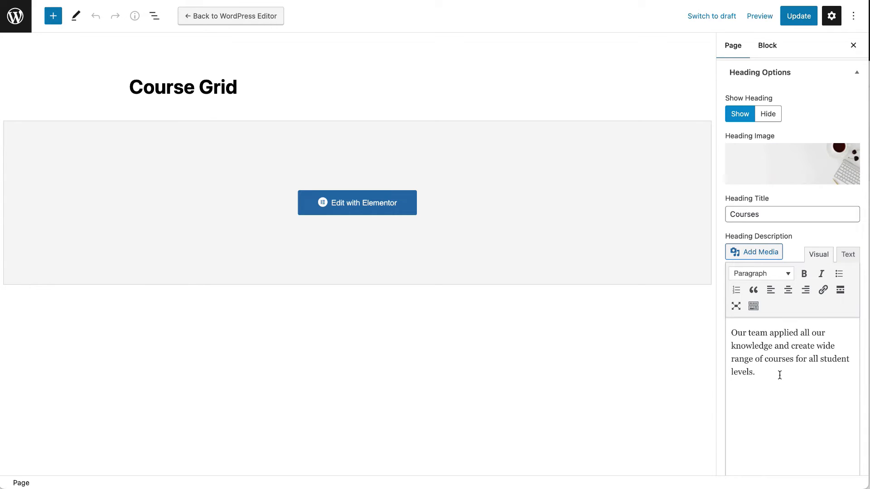
scroll(780, 375, "down", 2)
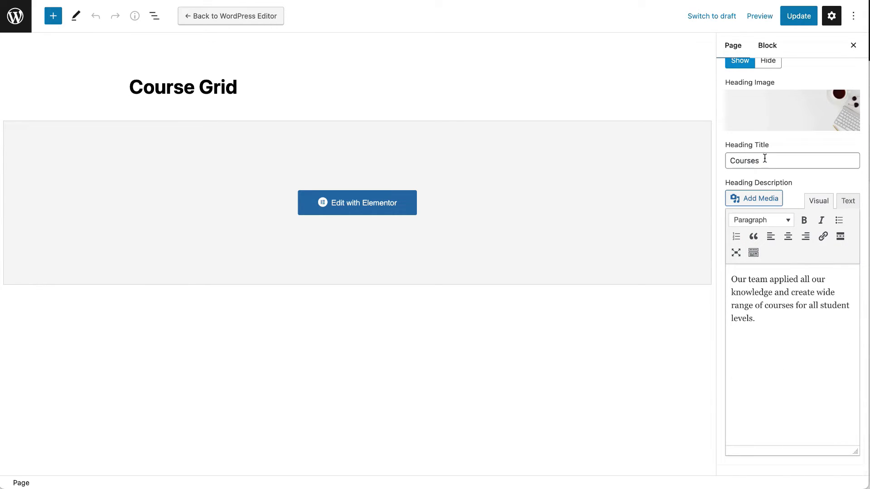
scroll(765, 159, "up", 15)
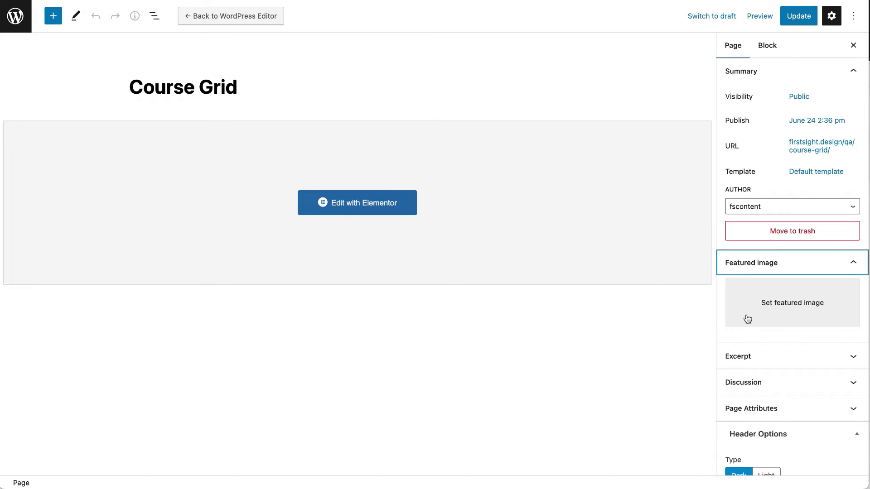
scroll(765, 174, "down", 15)
scroll(765, 173, "up", 1)
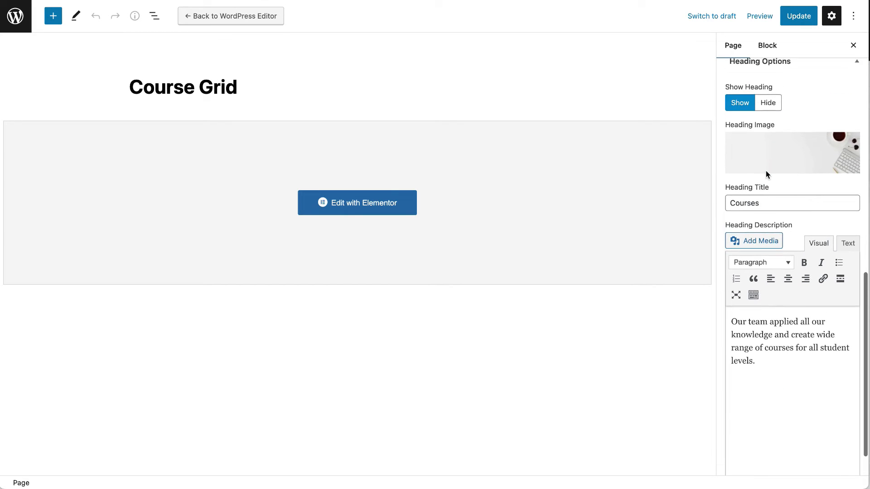
scroll(766, 170, "up", 1)
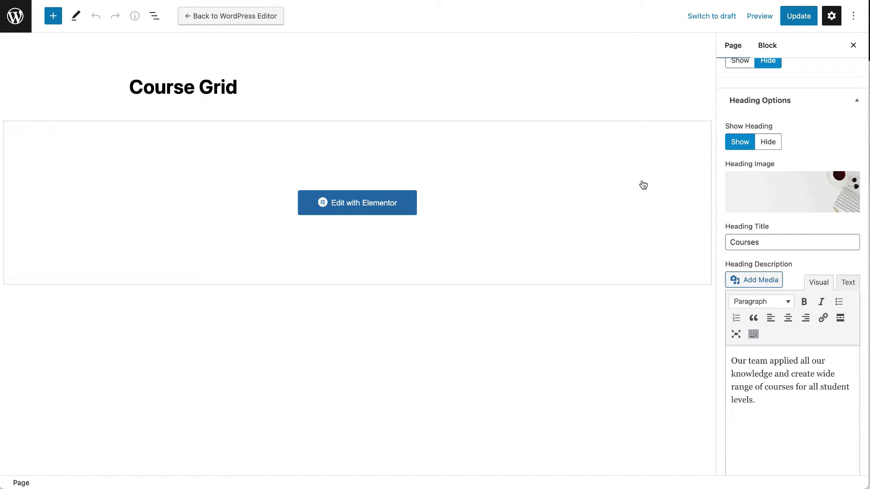
left_click(767, 142)
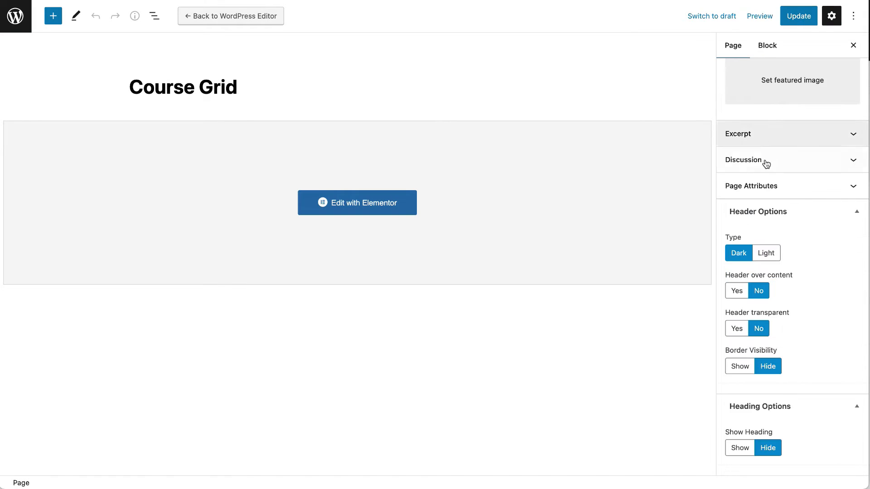
left_click(739, 448)
scroll(771, 387, "down", 10)
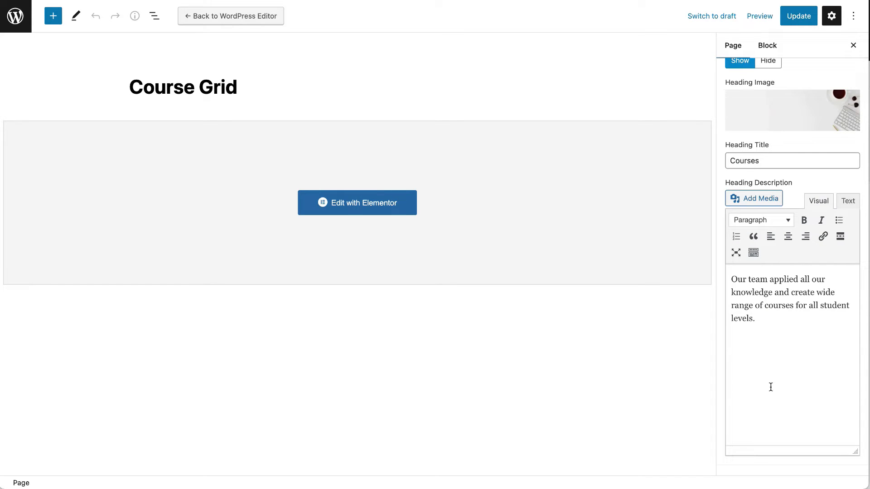
scroll(771, 238, "up", 3)
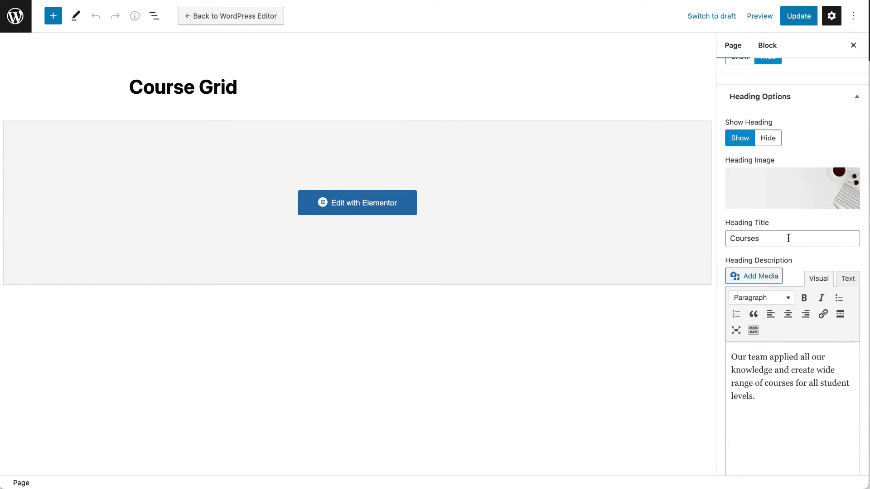
Select the 'Courses' heading title and its description text in Heading Options.
left_click(789, 238)
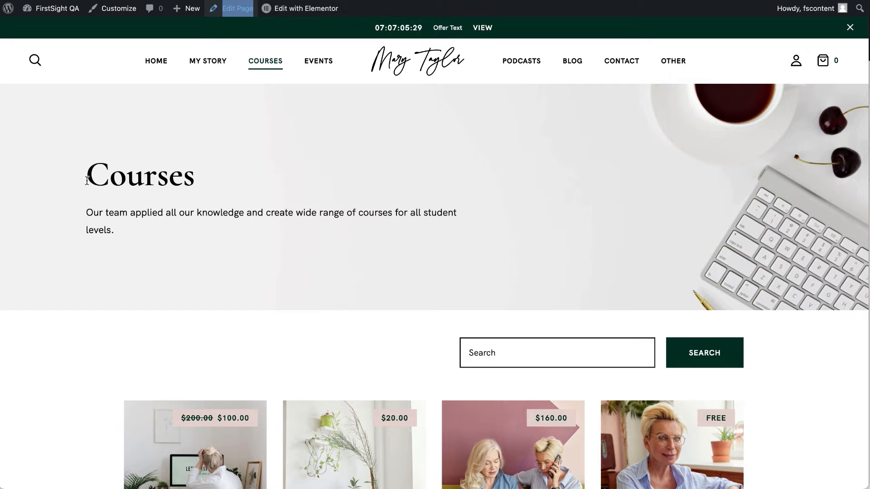
left_click_drag(87, 181, 238, 171)
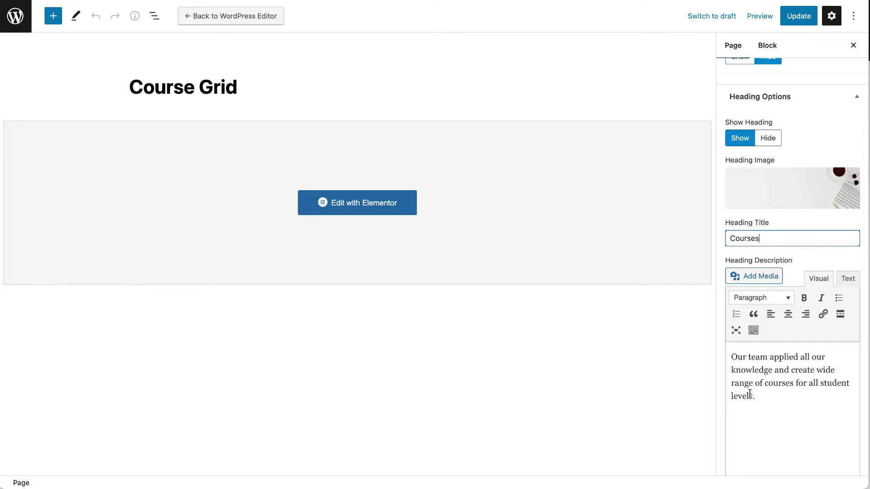
left_click_drag(757, 396, 714, 329)
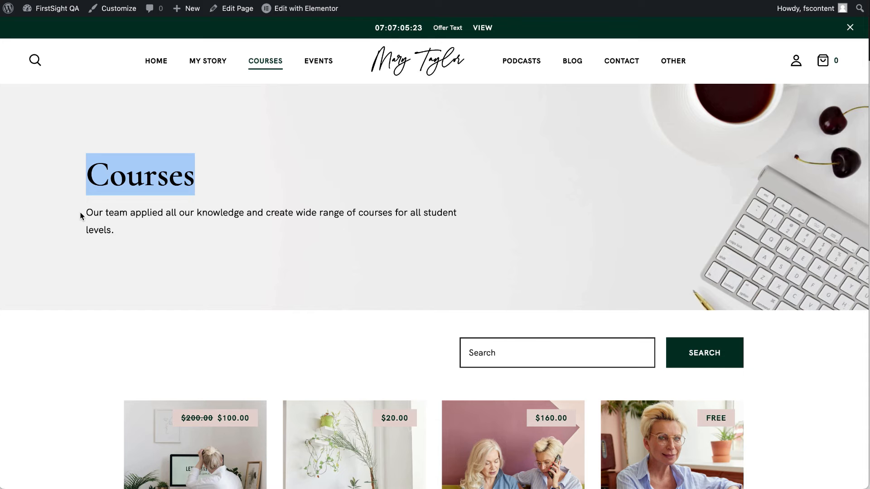
left_click_drag(78, 212, 115, 219)
triple_click(102, 217)
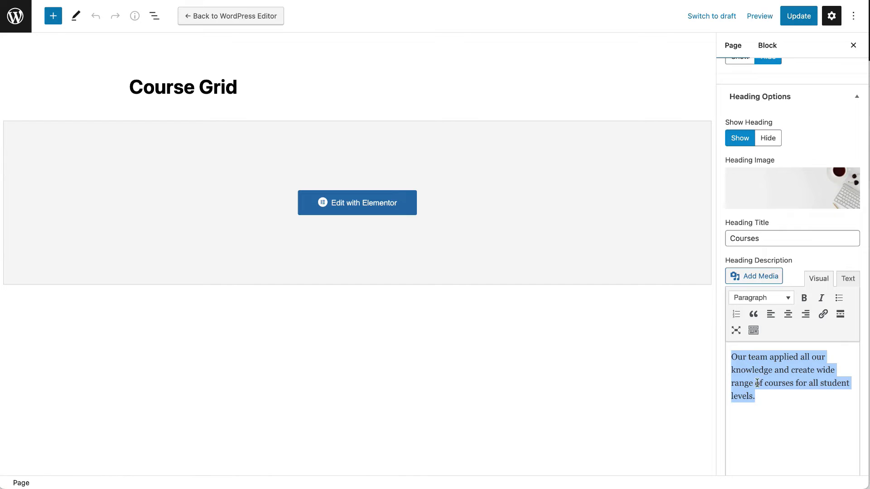
scroll(759, 380, "down", 3)
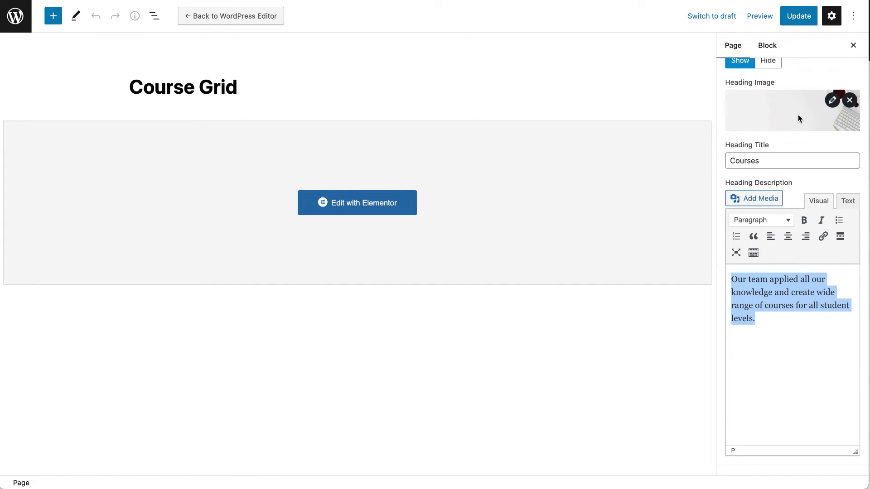
scroll(796, 119, "up", 2)
mouse_move(833, 162)
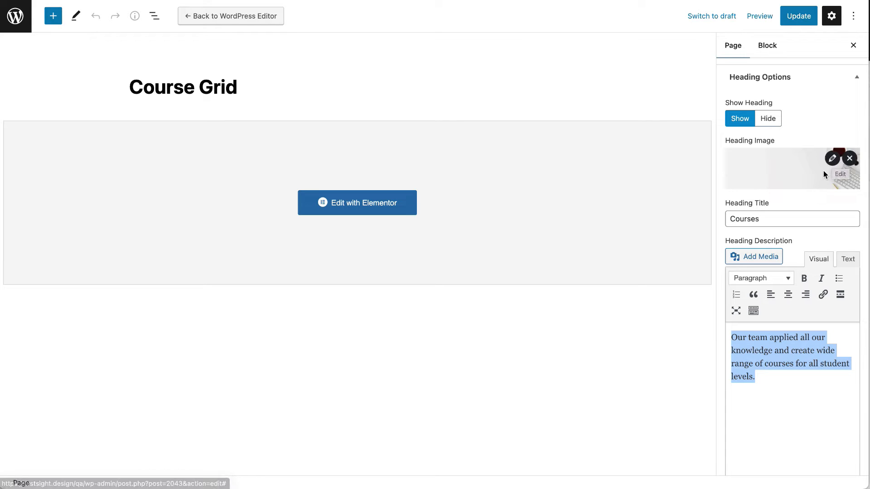
left_click(838, 161)
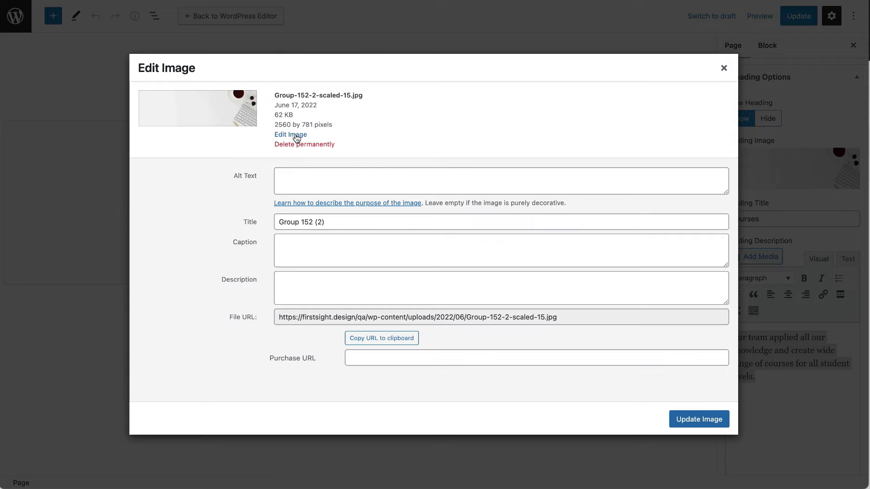
left_click(292, 135)
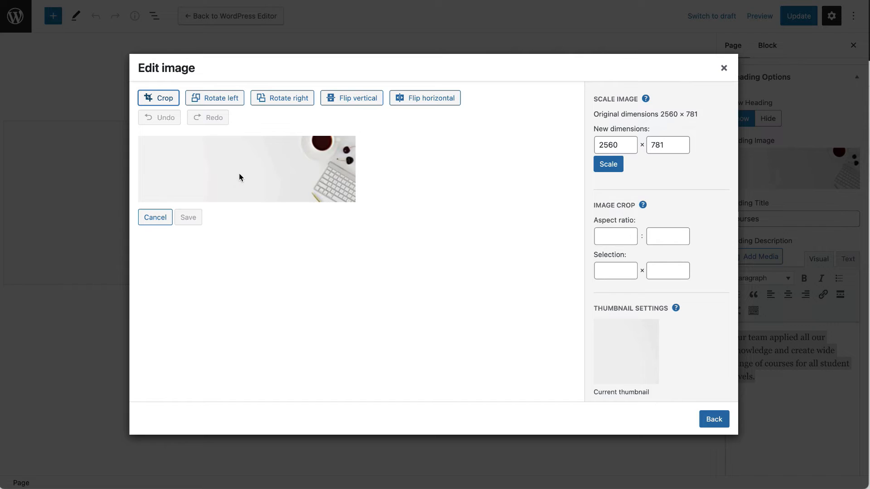
left_click(155, 220)
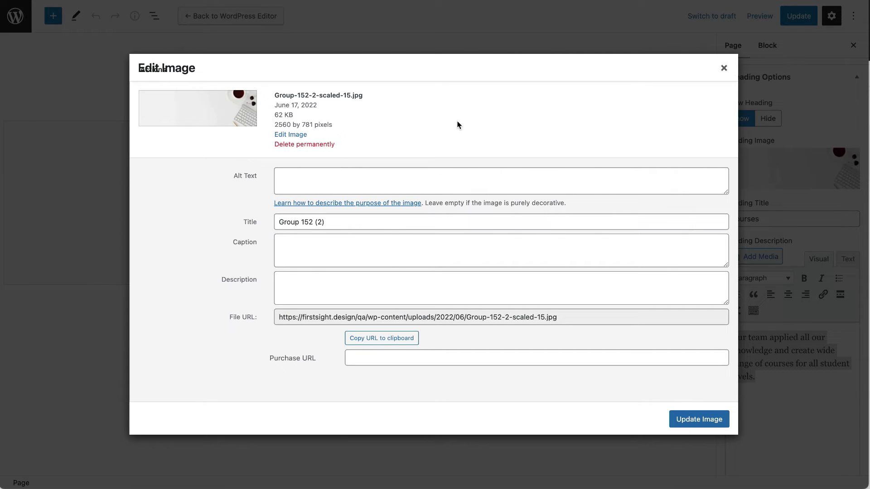
left_click(724, 69)
mouse_move(799, 167)
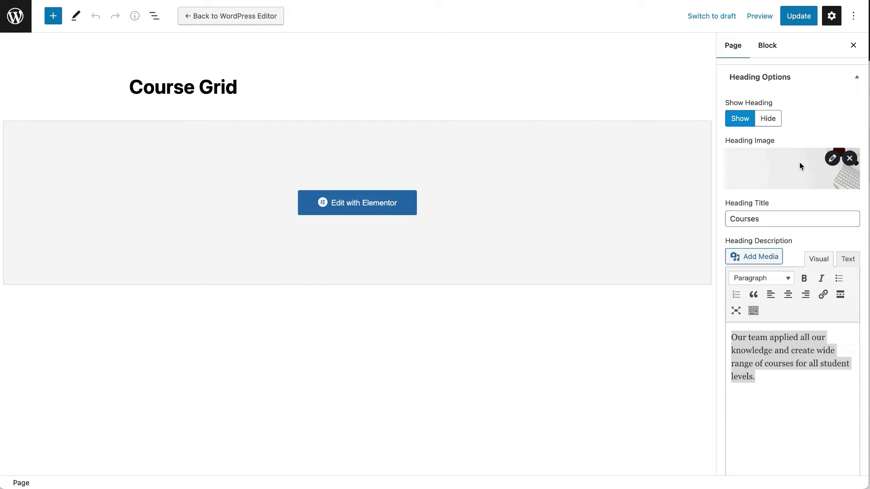
Update the Course Grid page, then go via the Dashboard to the LearnPress Courses list.
left_click(799, 15)
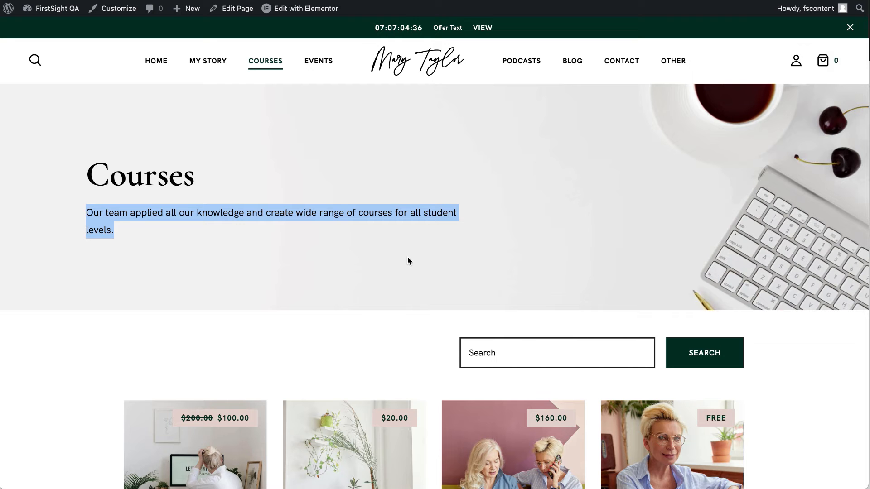
scroll(407, 257, "down", 5)
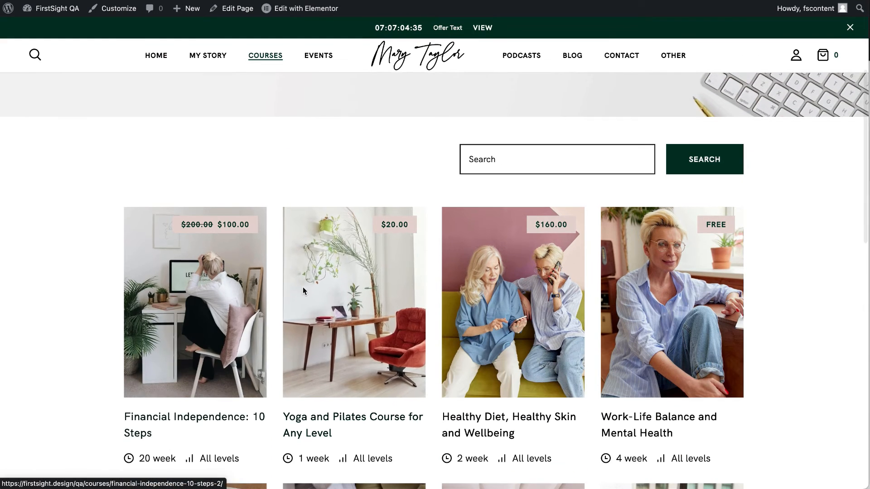
left_click(58, 16)
mouse_move(44, 325)
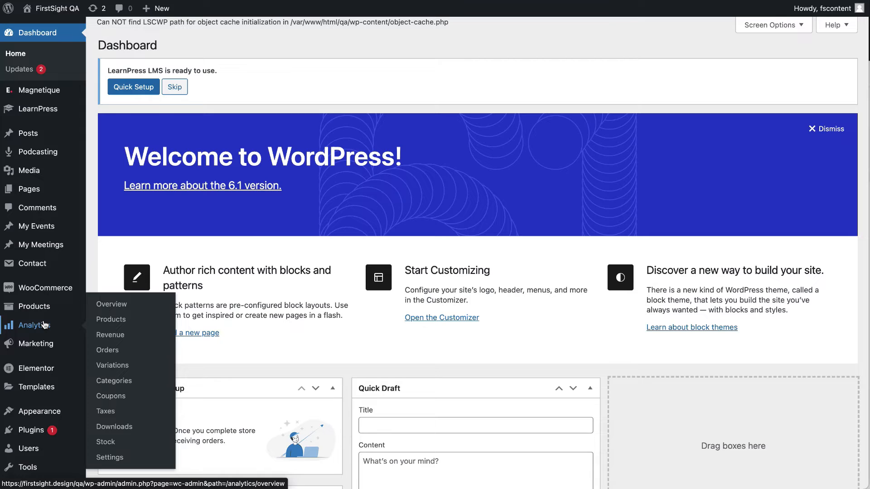
left_click(43, 118)
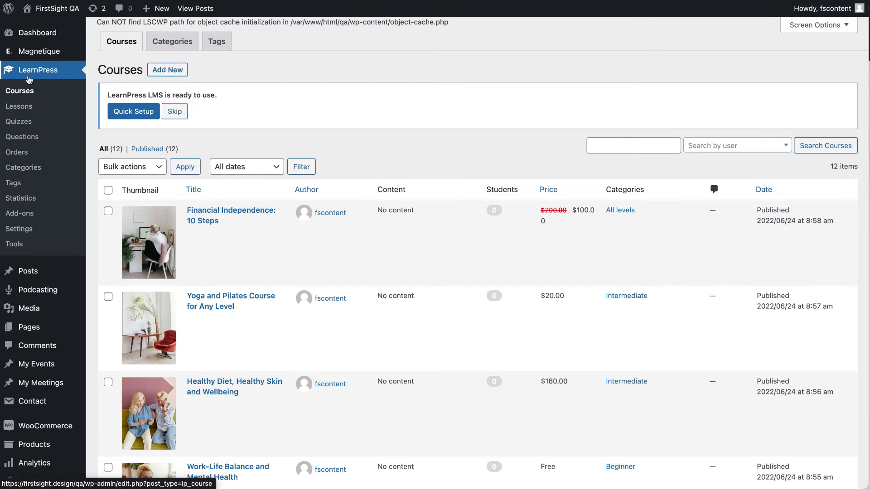
Bring up the Yoga and Pilates course's edit screen in a new tab and switch to it.
mouse_move(240, 257)
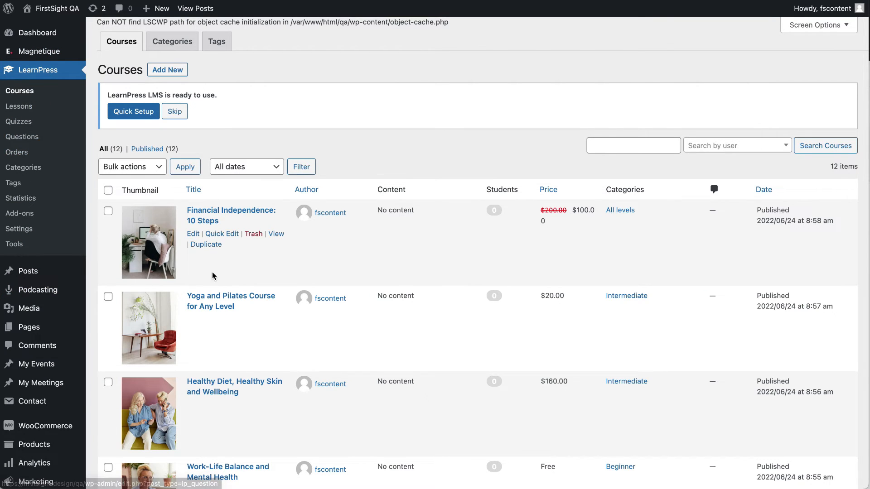
scroll(212, 274, "down", 20)
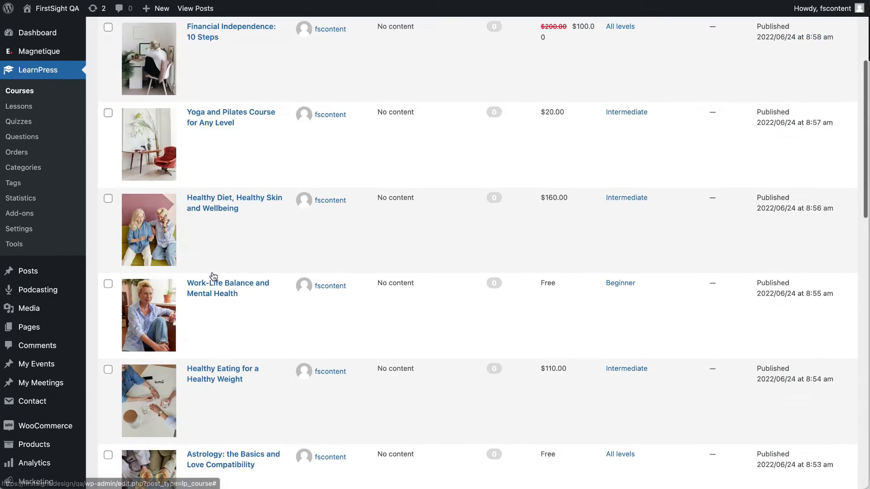
scroll(212, 273, "up", 5)
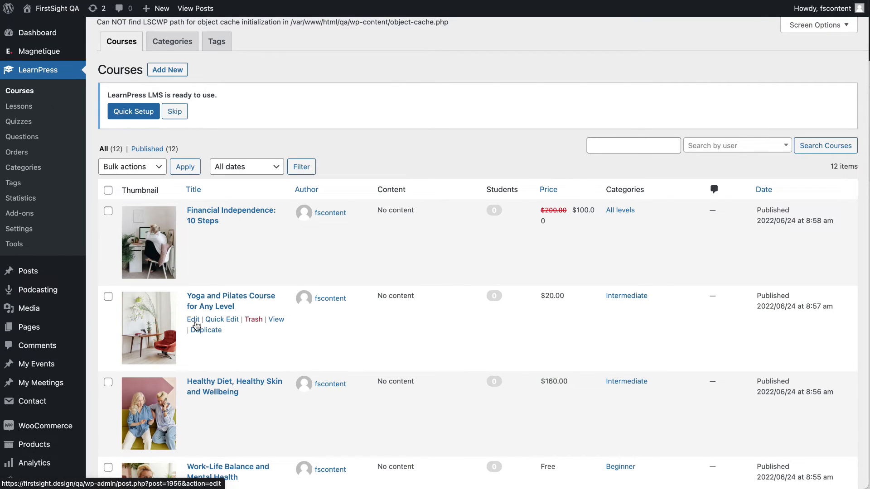
right_click(196, 322)
left_click(218, 327)
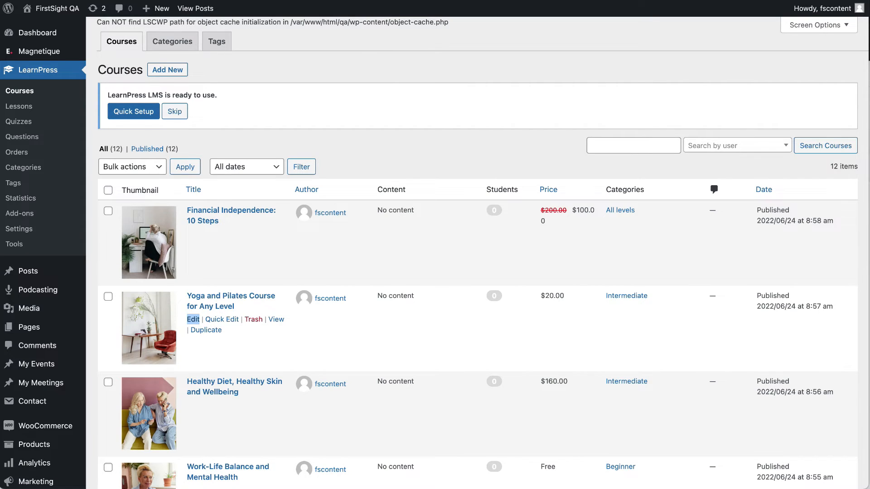
left_click(399, 1)
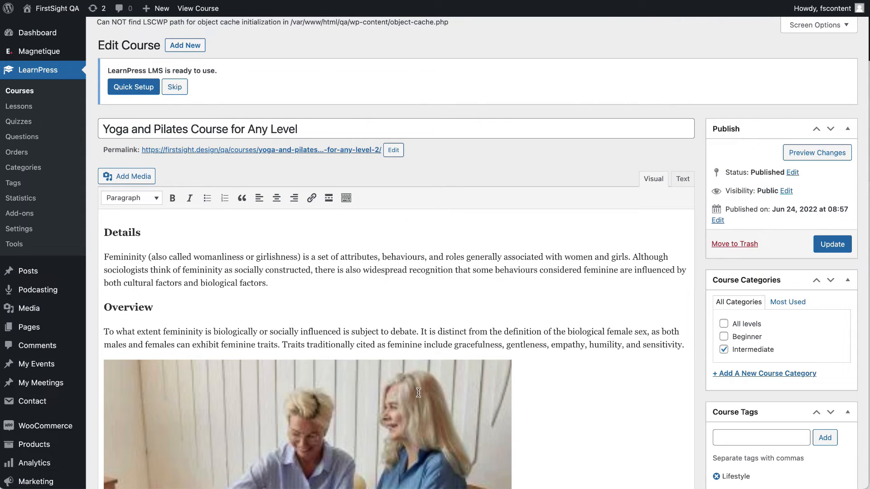
Select the Yoga and Pilates course title in the editor.
left_click(218, 130)
left_click_drag(295, 130, 109, 130)
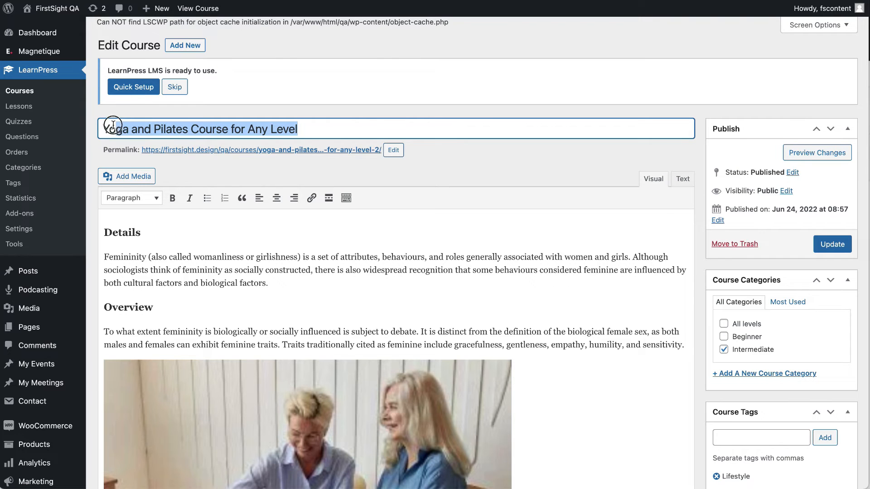
scroll(133, 232, "down", 1)
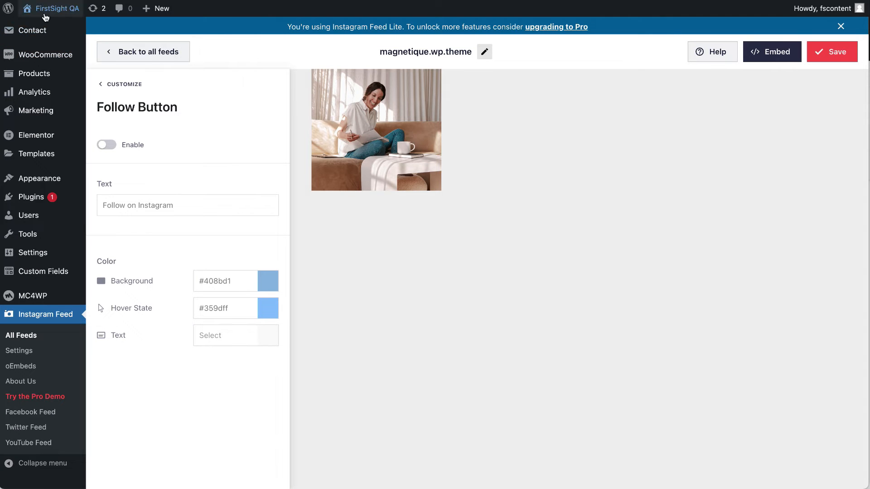
Visit the live Yoga and Pilates course page and review its Overview and 0-lesson Curriculum.
mouse_move(57, 9)
left_click(39, 33)
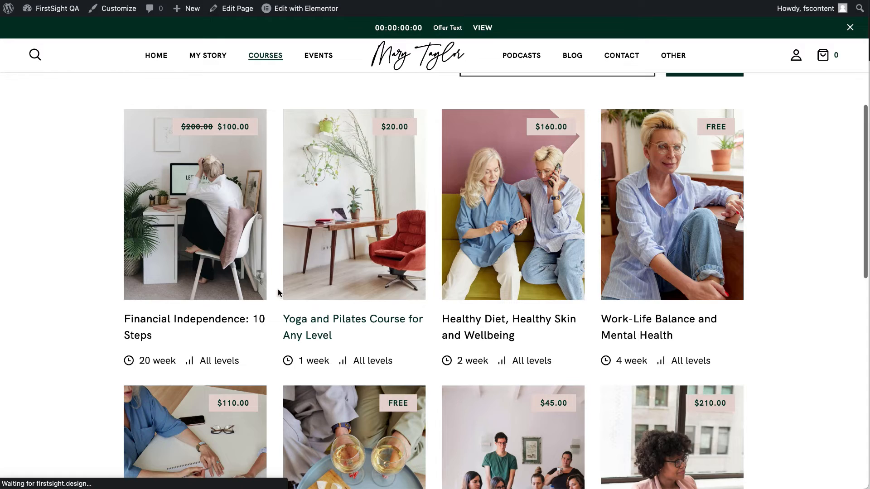
left_click(351, 215)
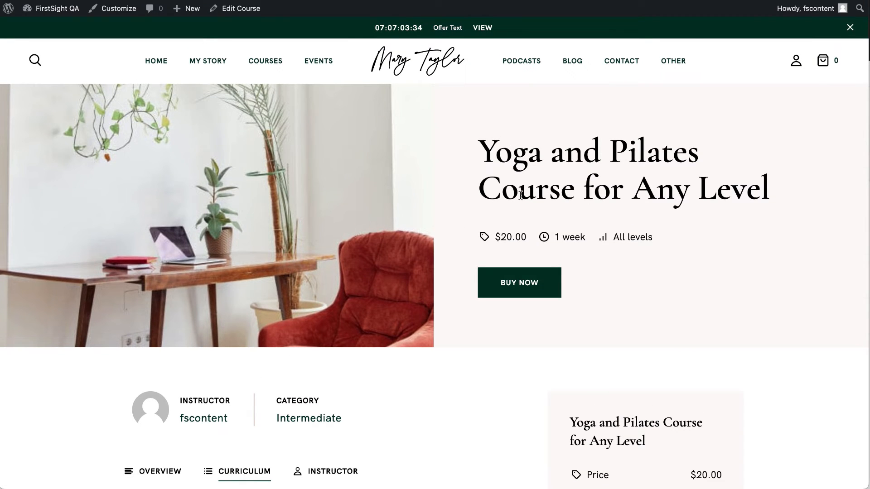
scroll(176, 328, "down", 4)
left_click(151, 299)
scroll(176, 402, "down", 3)
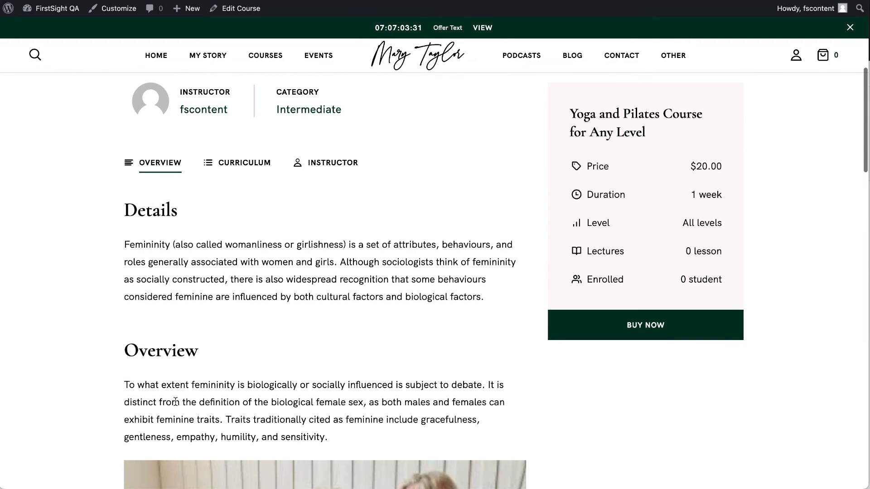
scroll(156, 363, "down", 8)
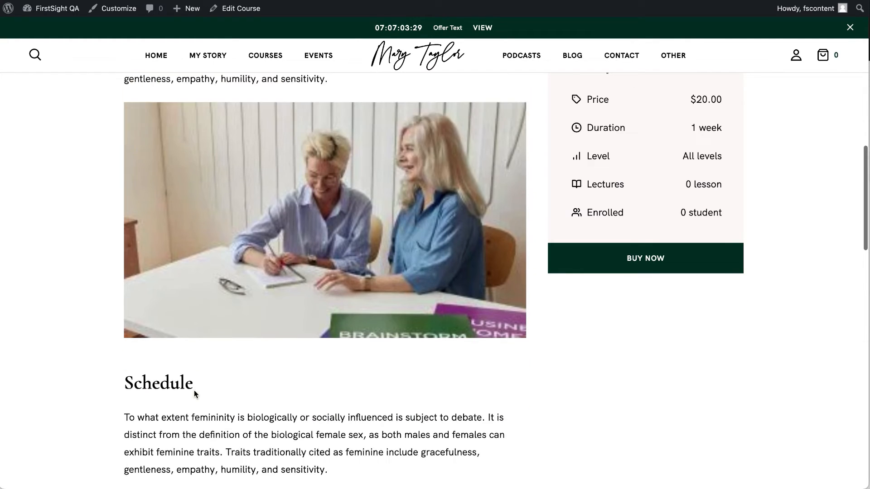
scroll(194, 393, "down", 8)
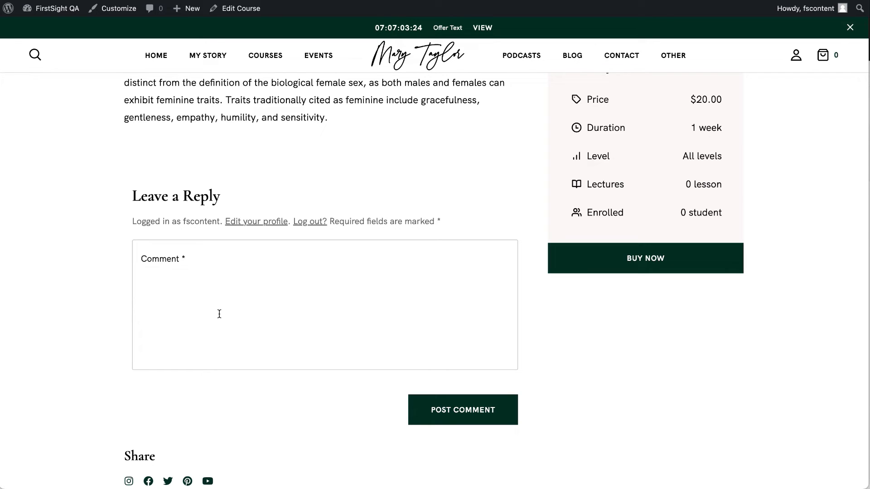
scroll(199, 317, "down", 2)
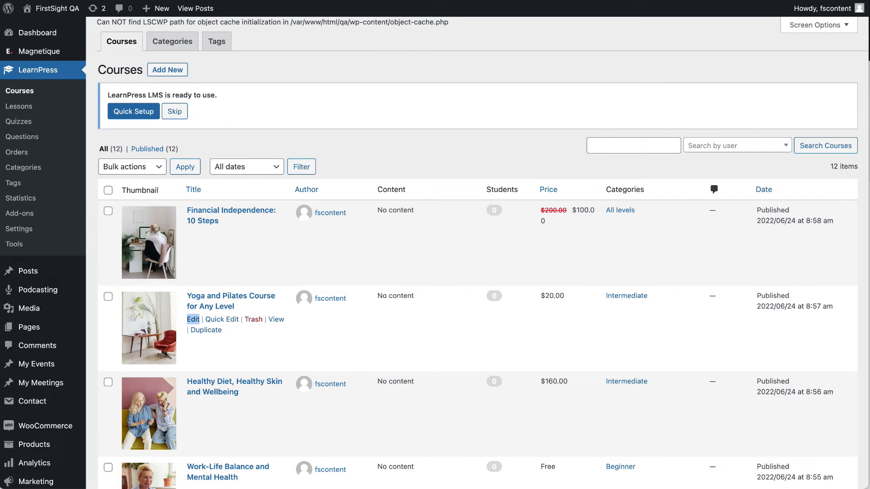
scroll(314, 256, "down", 5)
scroll(377, 267, "down", 3)
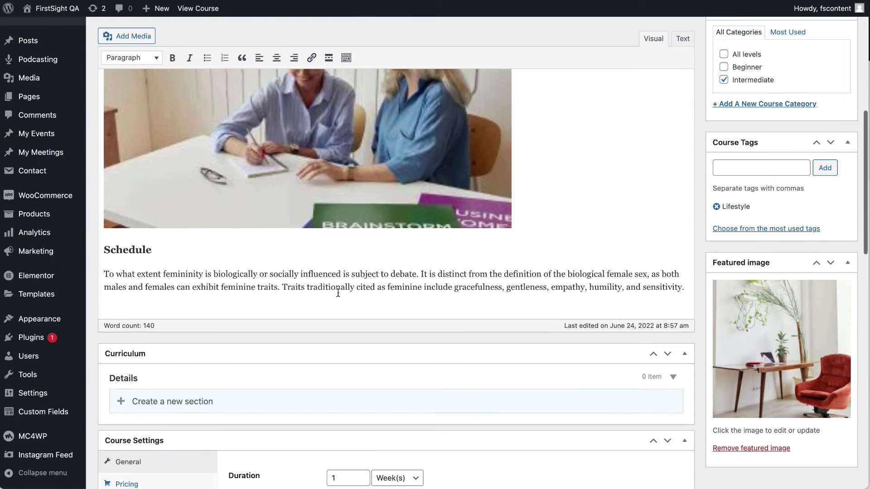
scroll(377, 268, "down", 5)
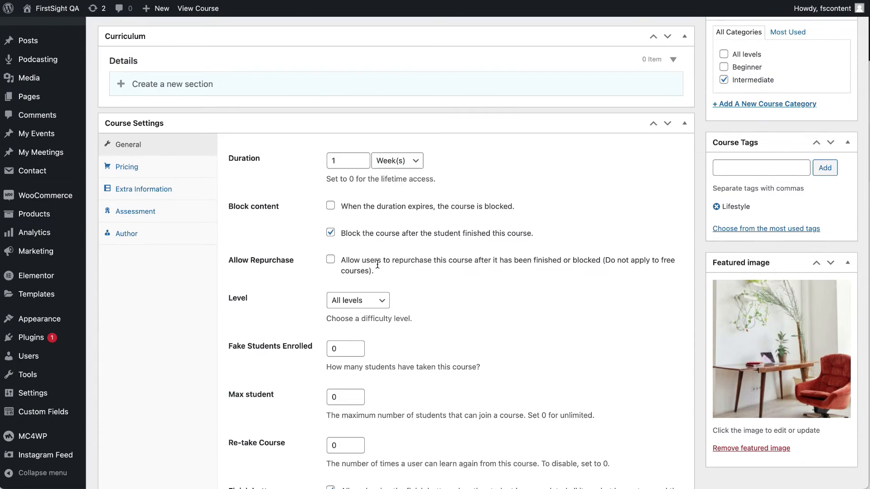
scroll(377, 263, "down", 1)
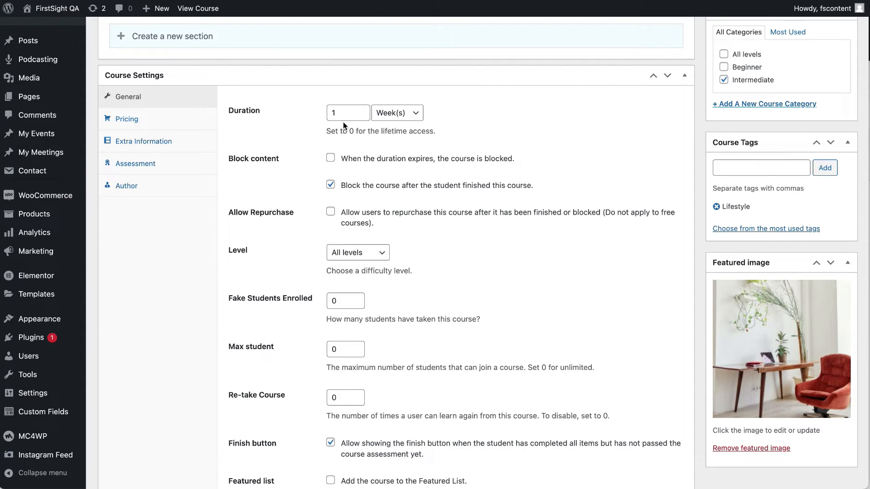
left_click(368, 259)
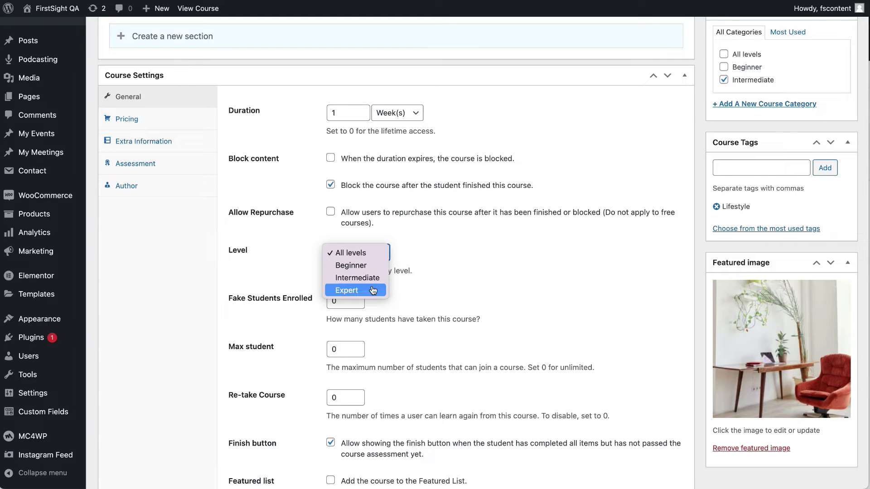
left_click(437, 262)
scroll(437, 262, "down", 3)
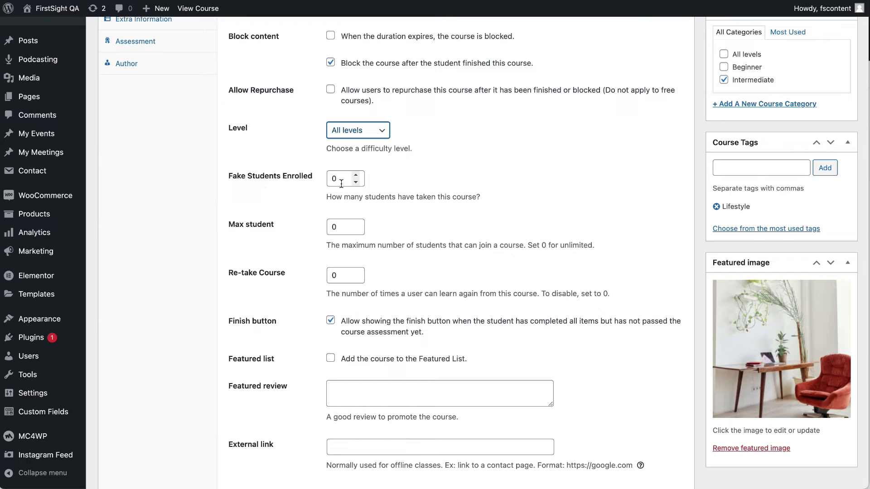
left_click_drag(227, 177, 319, 180)
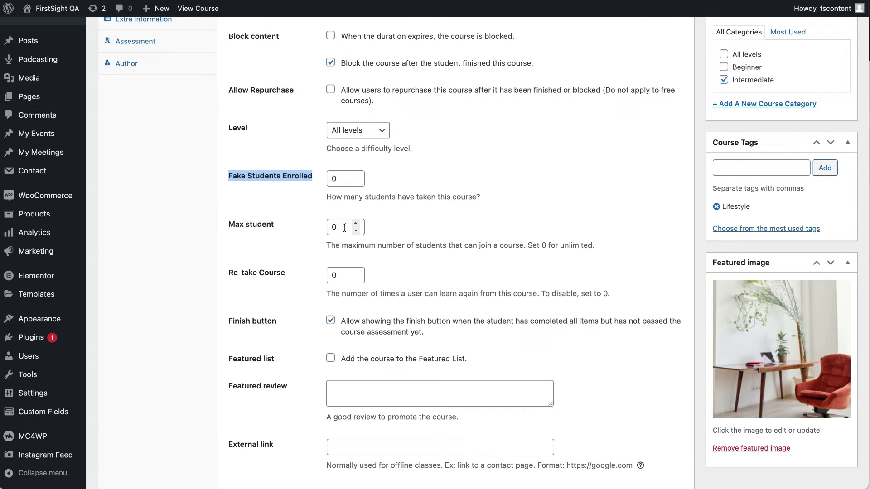
scroll(342, 272, "down", 2)
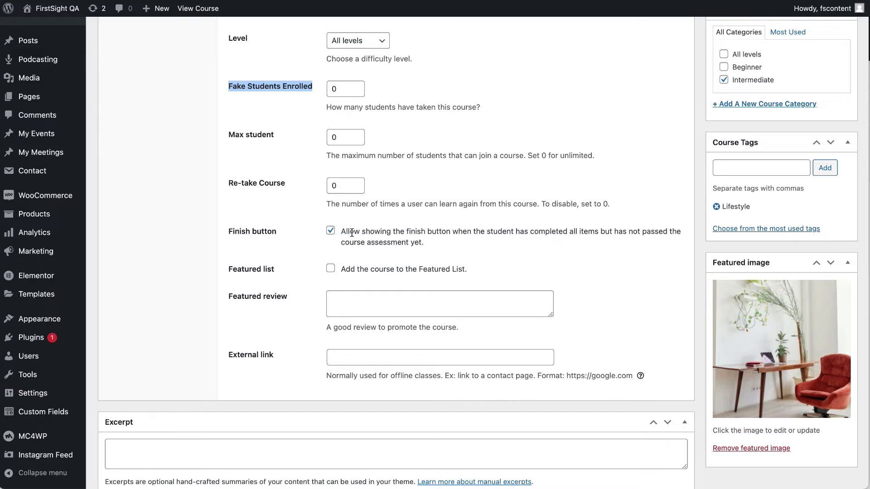
scroll(300, 333, "down", 5)
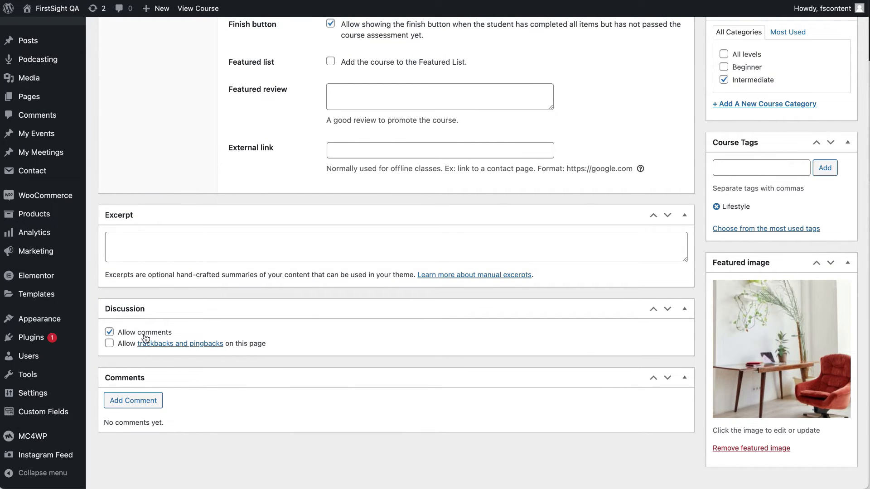
scroll(278, 340, "up", 3)
scroll(278, 340, "up", 8)
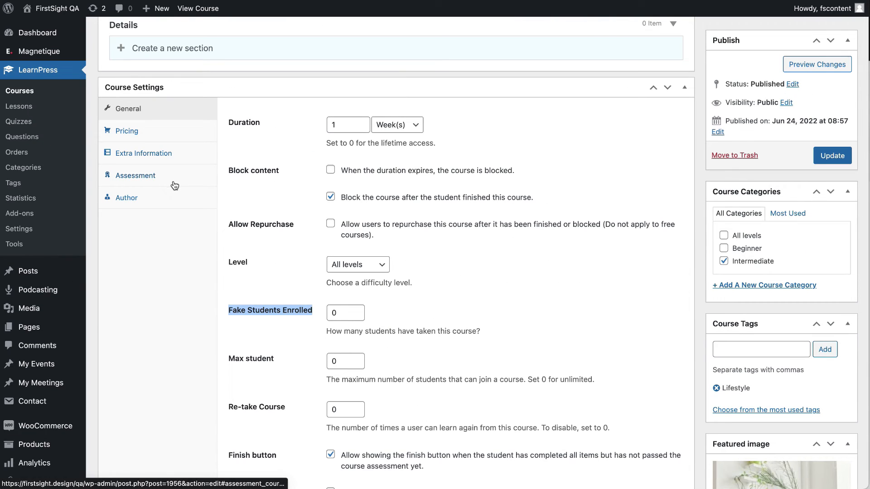
left_click(167, 133)
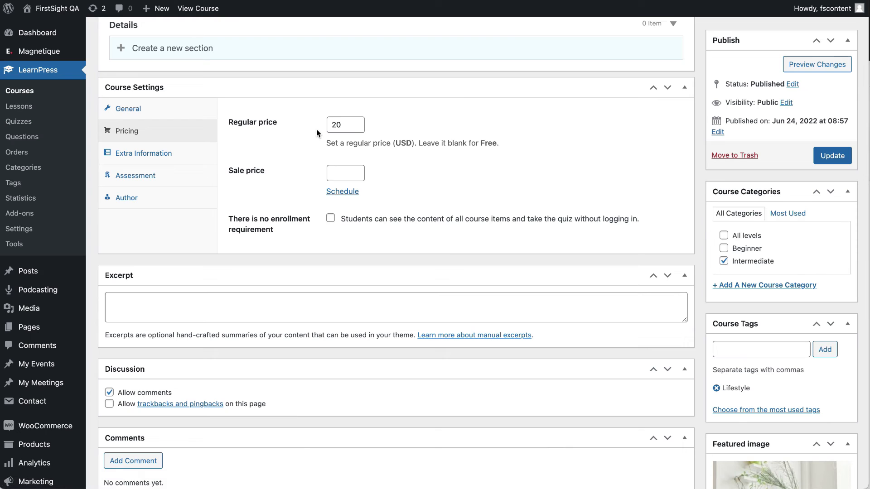
left_click(350, 174)
scroll(284, 307, "down", 4)
scroll(285, 309, "up", 10)
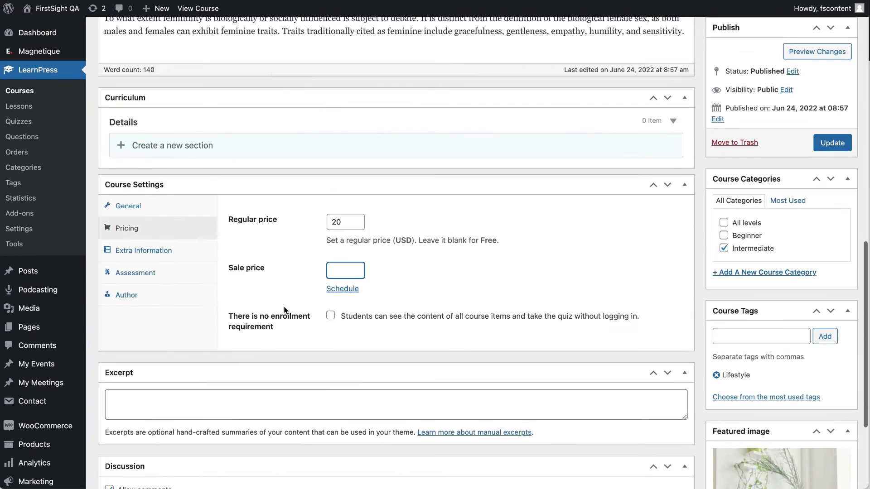
left_click(164, 409)
scroll(272, 401, "down", 5)
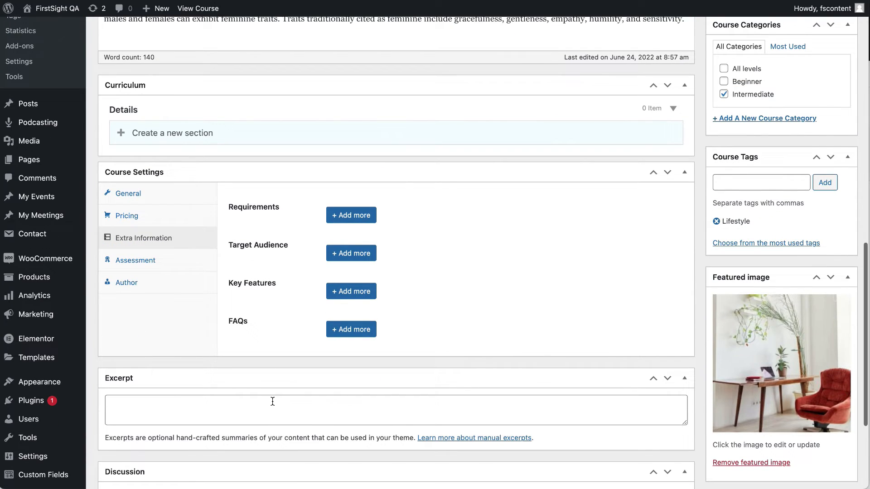
left_click(138, 269)
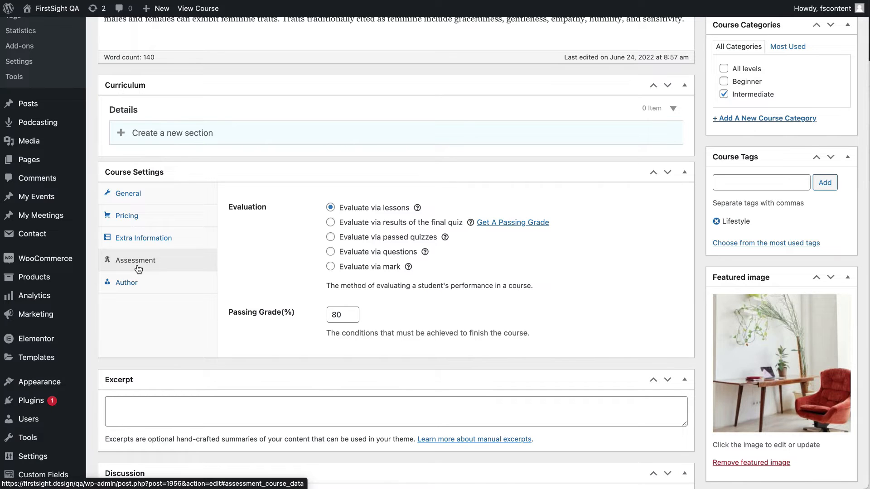
left_click(131, 282)
left_click(390, 209)
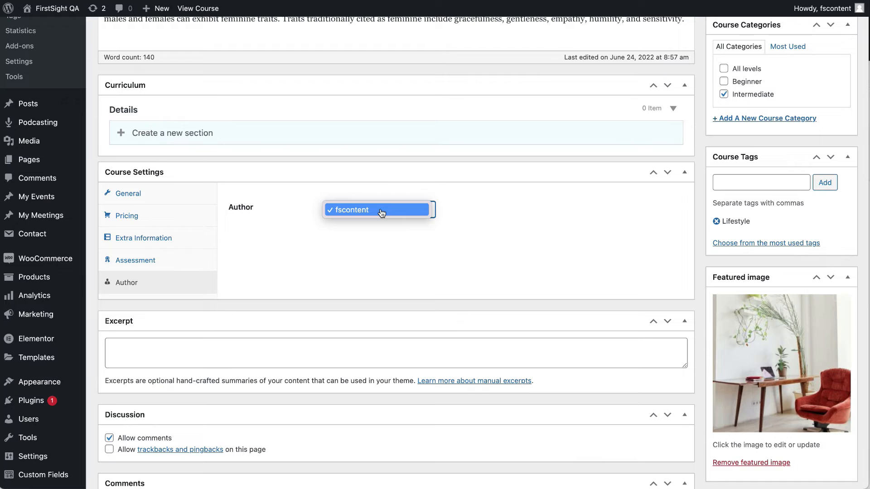
left_click(378, 268)
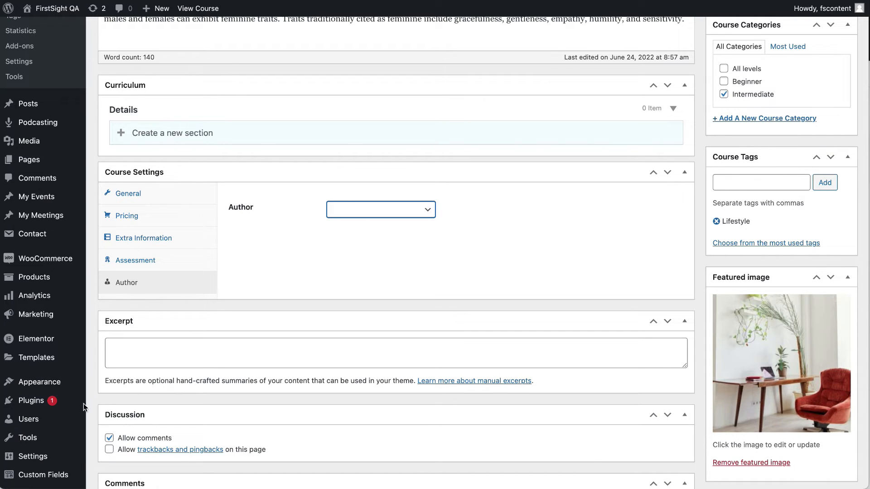
mouse_move(36, 422)
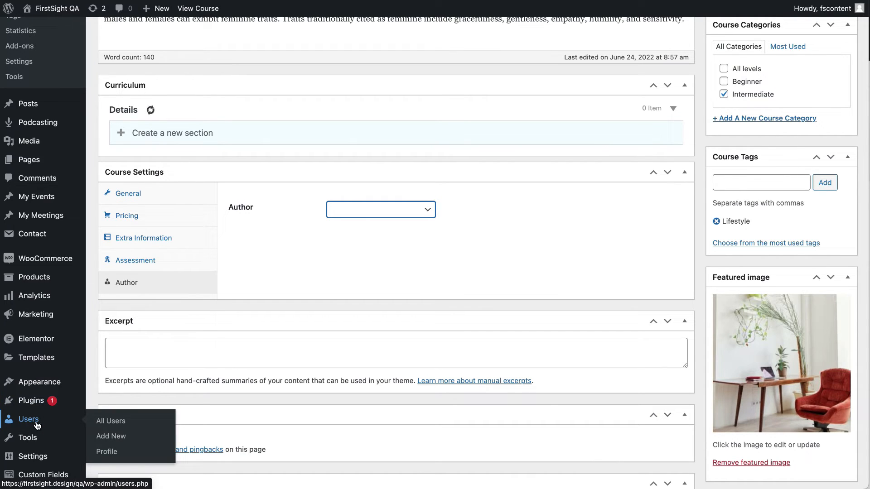
left_click(380, 211)
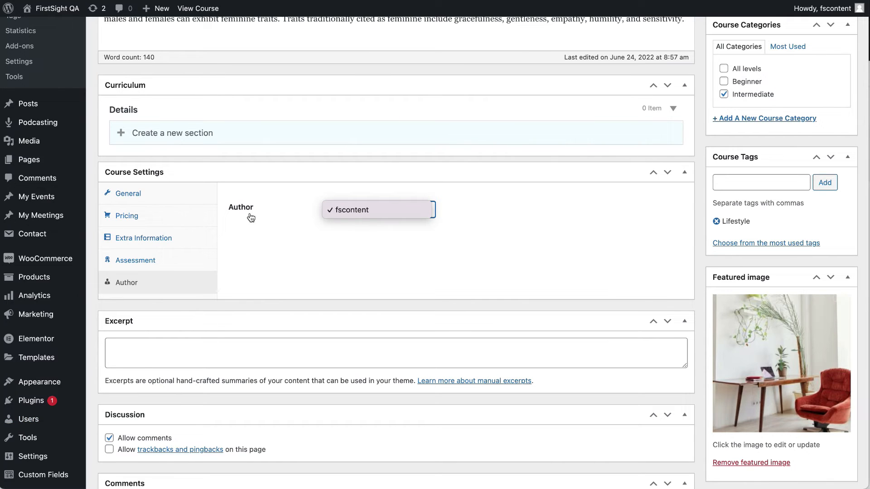
left_click(385, 248)
left_click(365, 216)
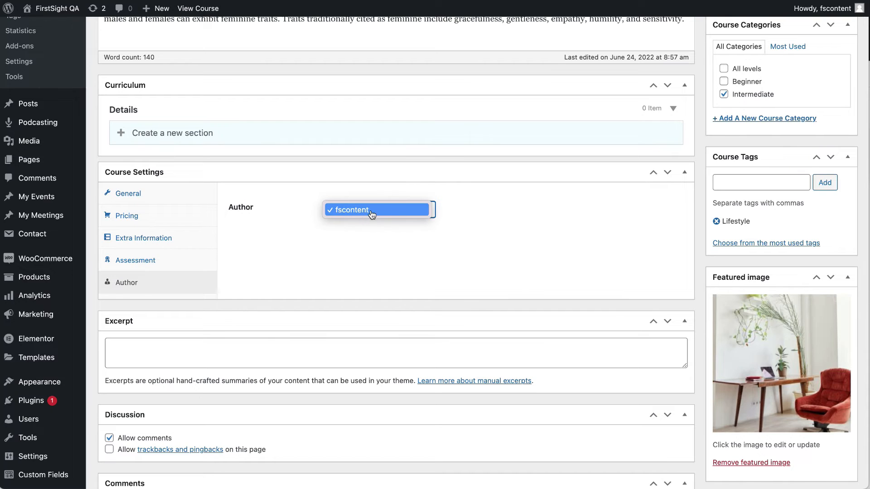
left_click(382, 267)
left_click(365, 210)
left_click(341, 288)
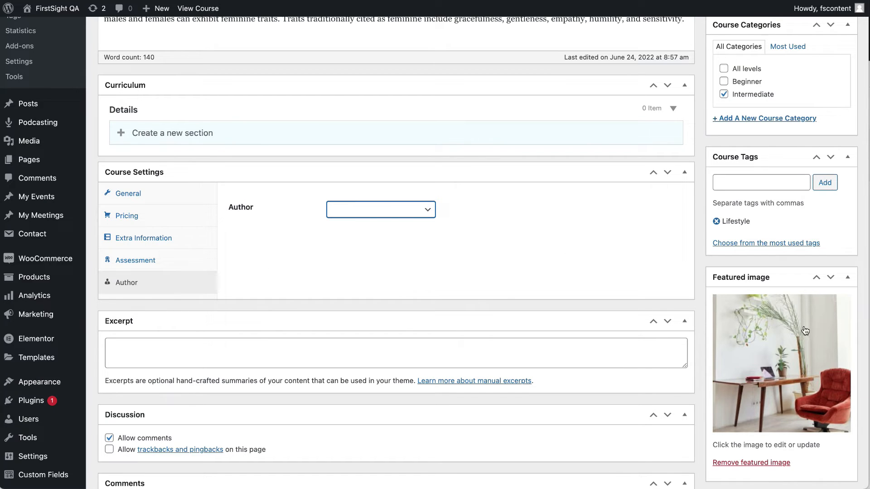
left_click(752, 349)
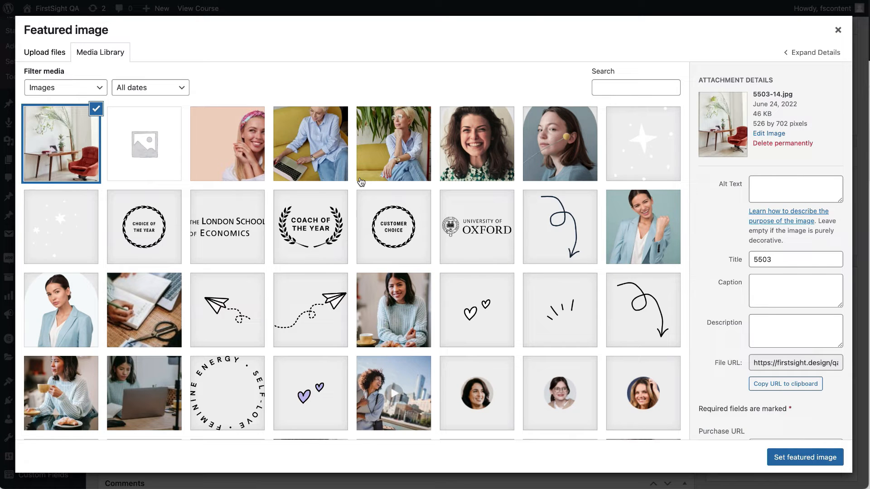
left_click(838, 31)
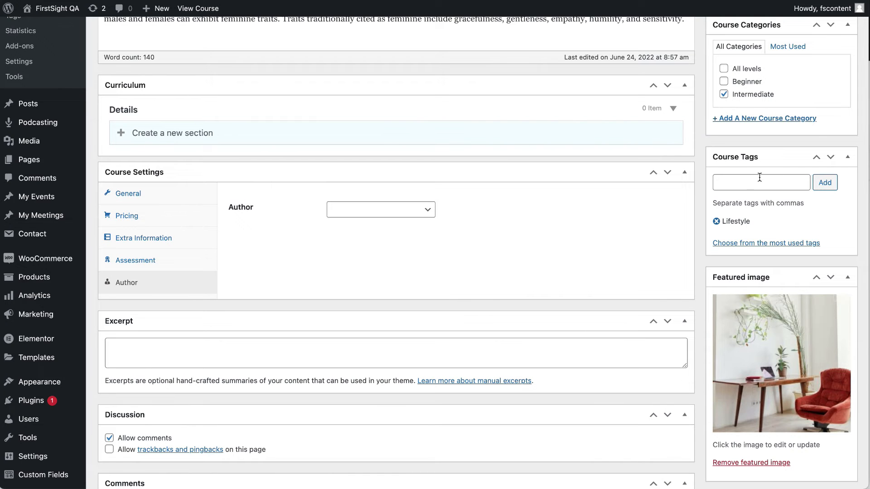
scroll(765, 230, "down", 3)
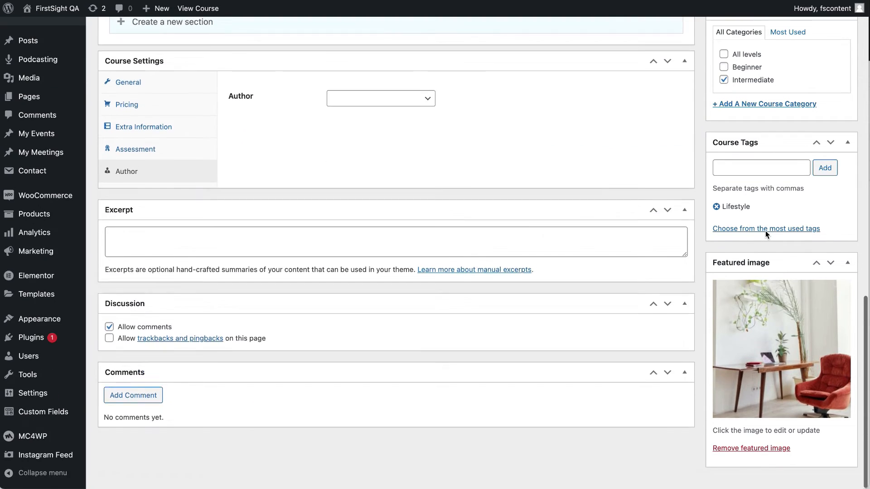
scroll(766, 230, "up", 10)
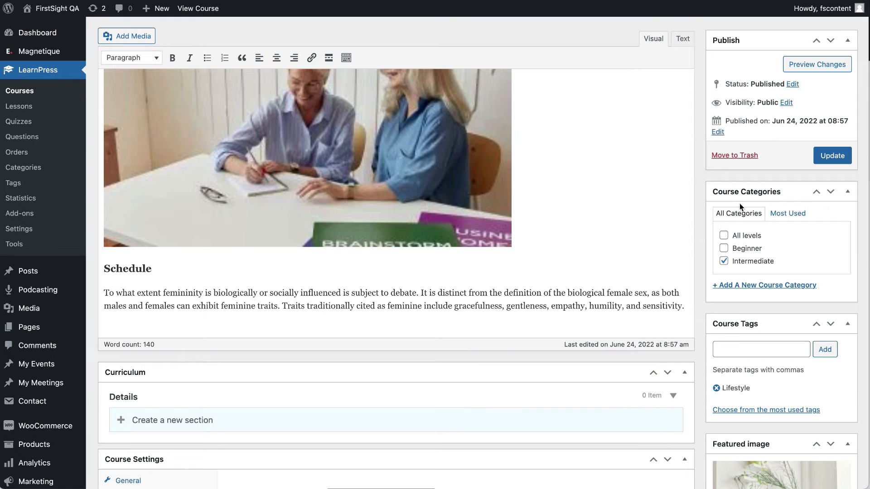
scroll(741, 275, "down", 1)
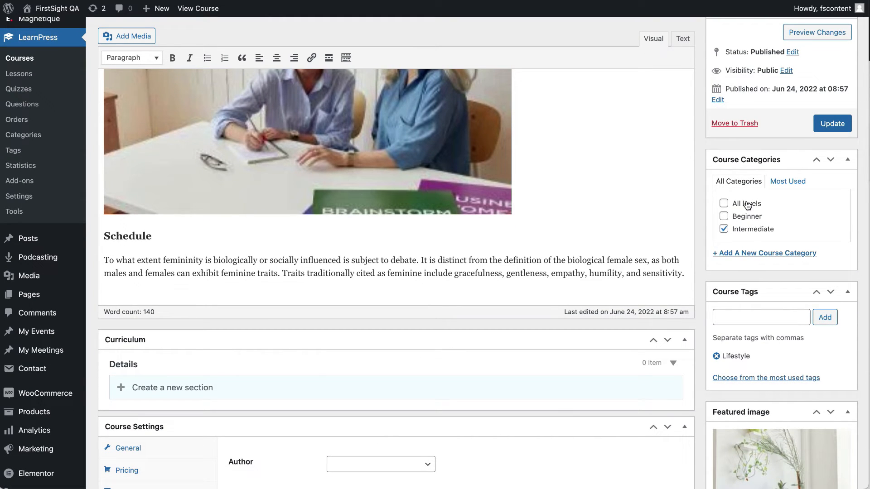
left_click(746, 257)
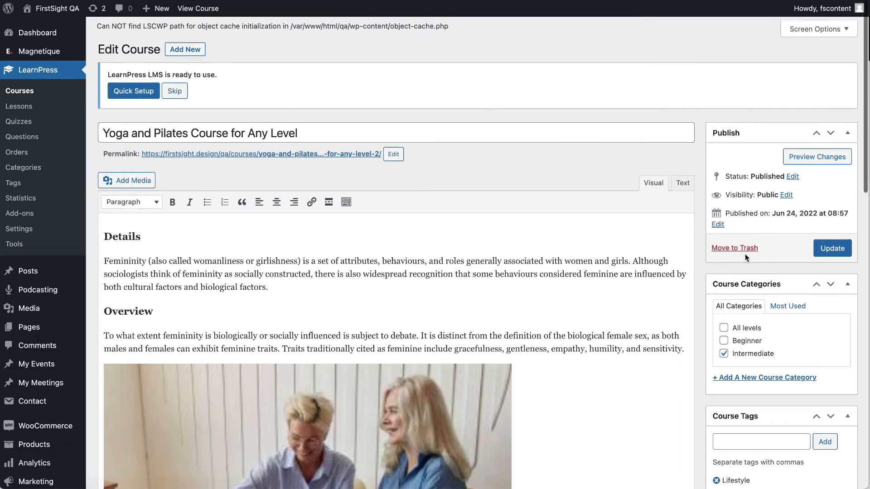
Update the Yoga and Pilates course and browse the LearnPress Lessons list.
left_click(833, 245)
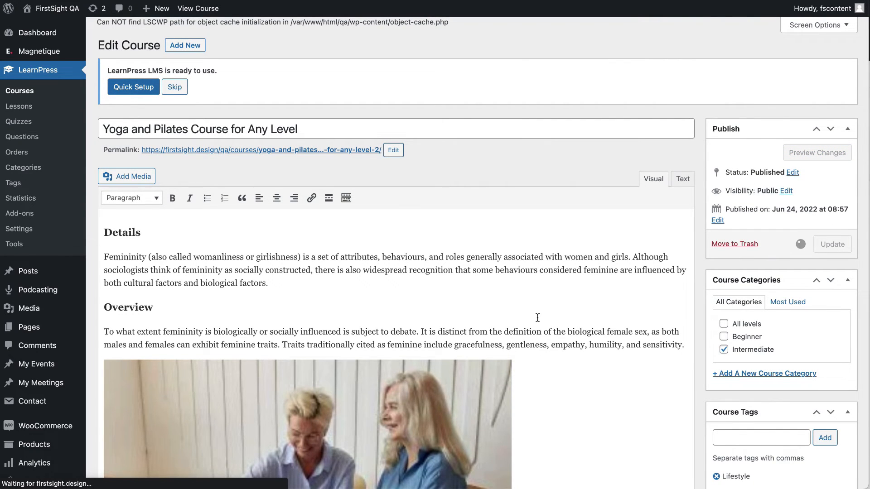
scroll(538, 317, "down", 20)
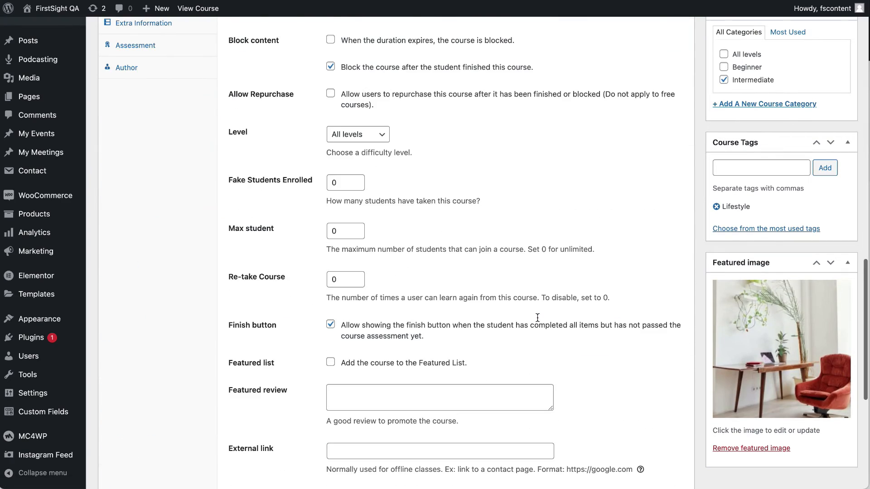
scroll(537, 318, "down", 5)
scroll(536, 316, "up", 20)
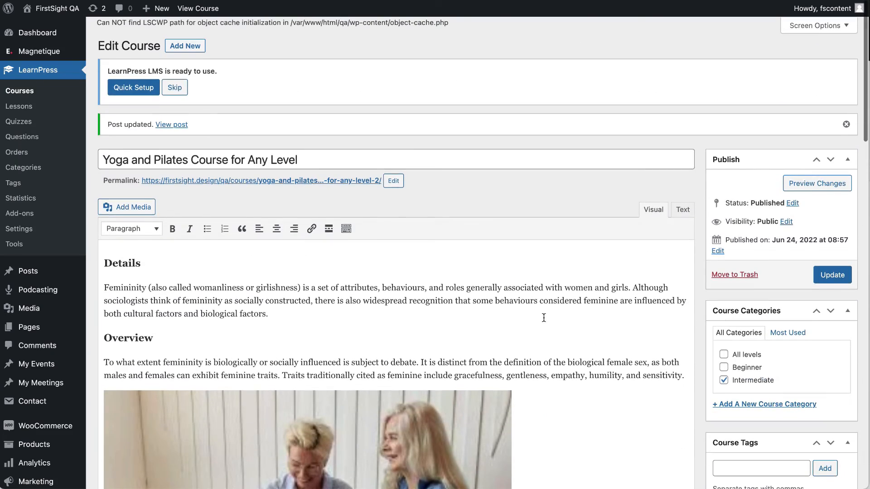
left_click(27, 110)
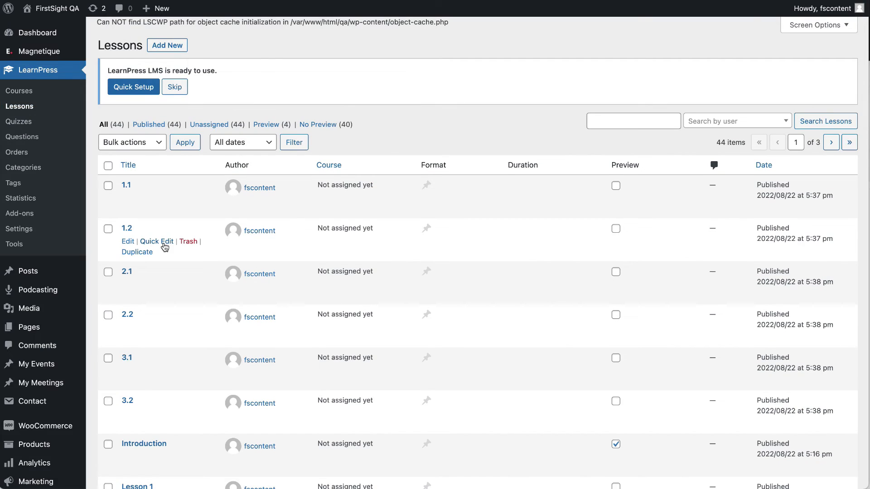
scroll(163, 247, "down", 10)
scroll(164, 247, "down", 5)
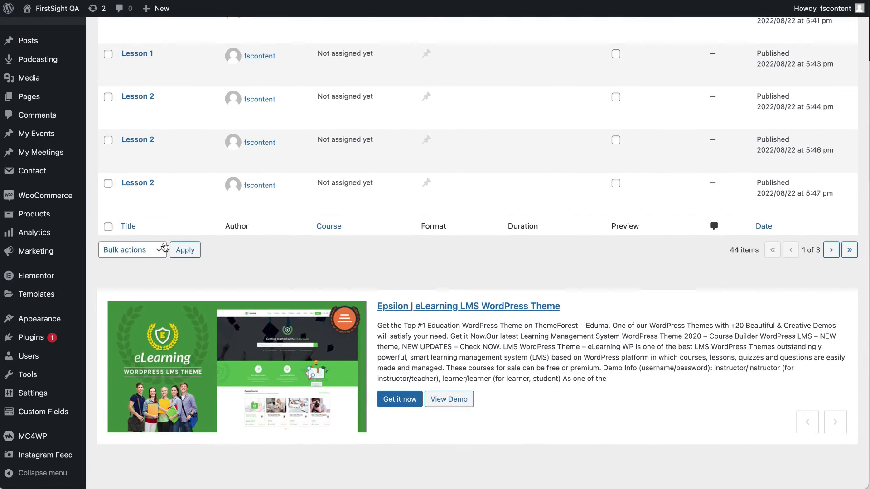
scroll(163, 247, "up", 15)
scroll(164, 247, "up", 3)
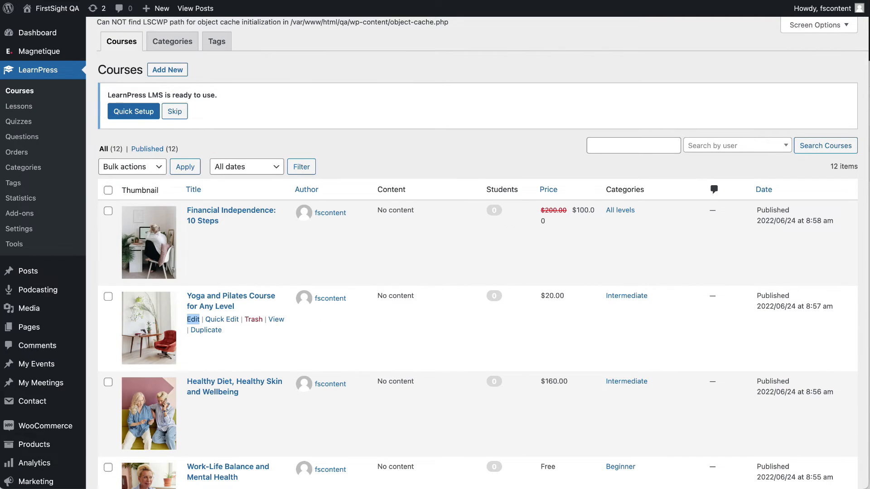
View the live course's Curriculum tab, confirming it is still empty.
left_click(263, 299)
scroll(242, 200, "up", 15)
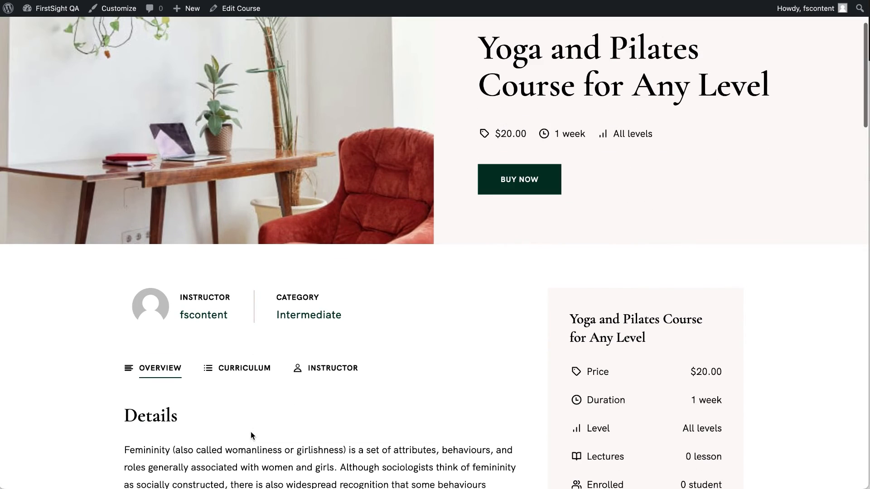
left_click(246, 374)
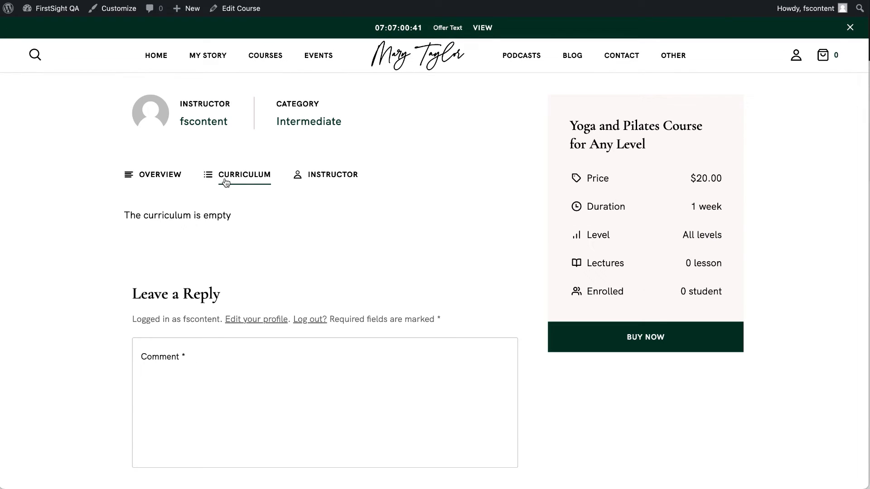
scroll(236, 246, "up", 1)
scroll(235, 246, "up", 6)
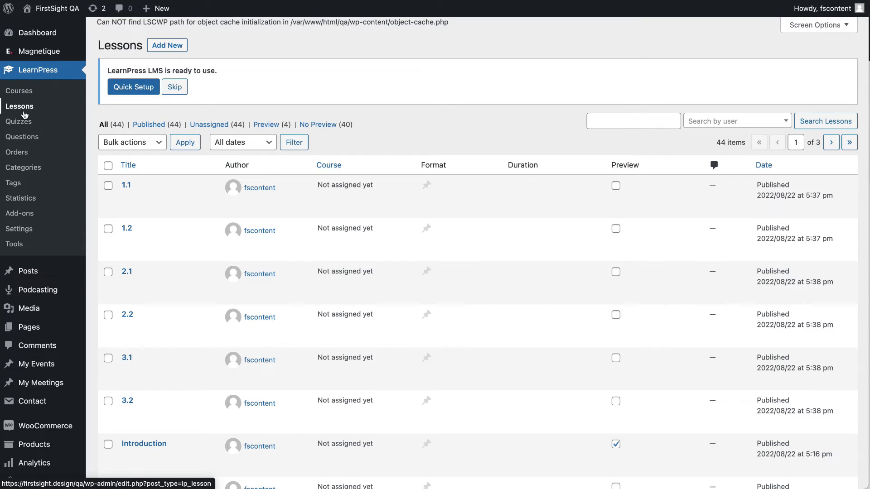
Tick lessons 1.1, 1.2, 2.1, 2.2 and 3.1, then look over bulk actions and date filters.
left_click(108, 185)
left_click(108, 229)
left_click(109, 273)
left_click(108, 316)
left_click(109, 359)
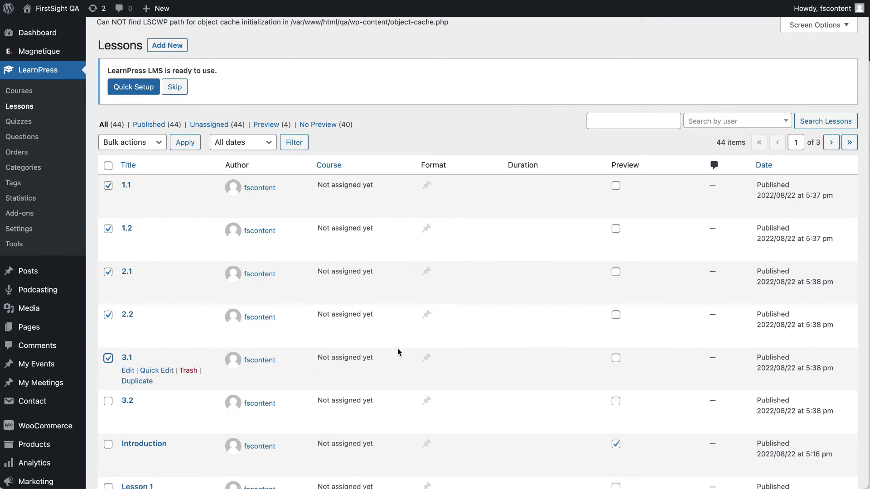
left_click(136, 142)
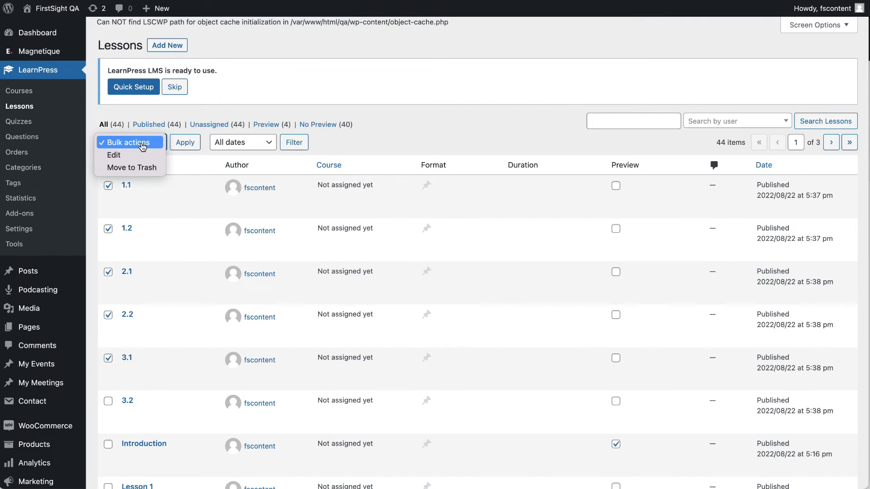
left_click(274, 142)
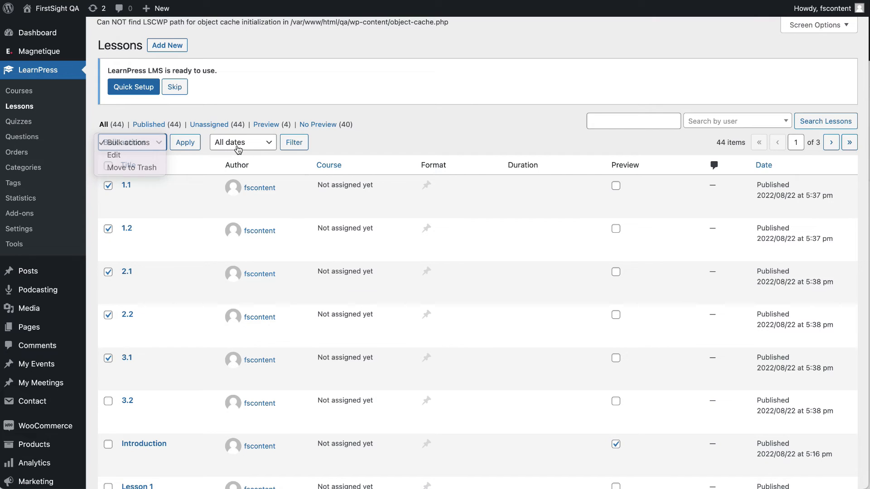
left_click(251, 144)
left_click(413, 139)
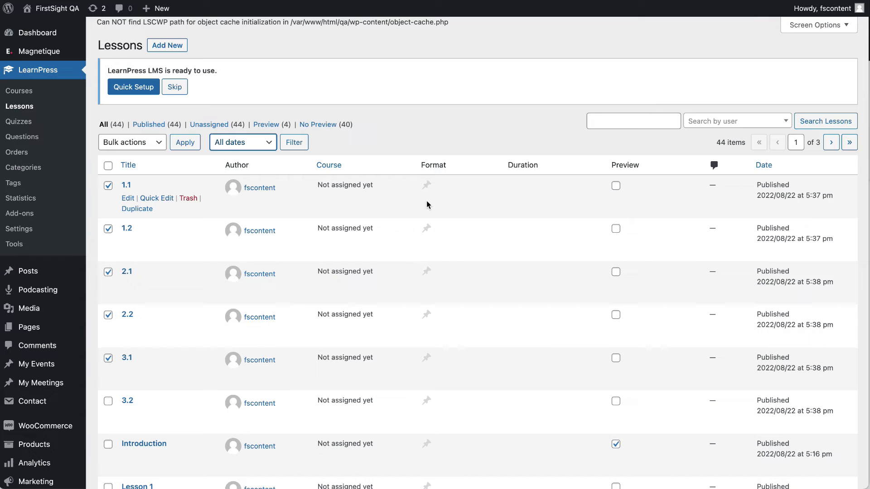
Sort lessons by course and view Lesson 3's full edit screen, then return to the list.
left_click(328, 167)
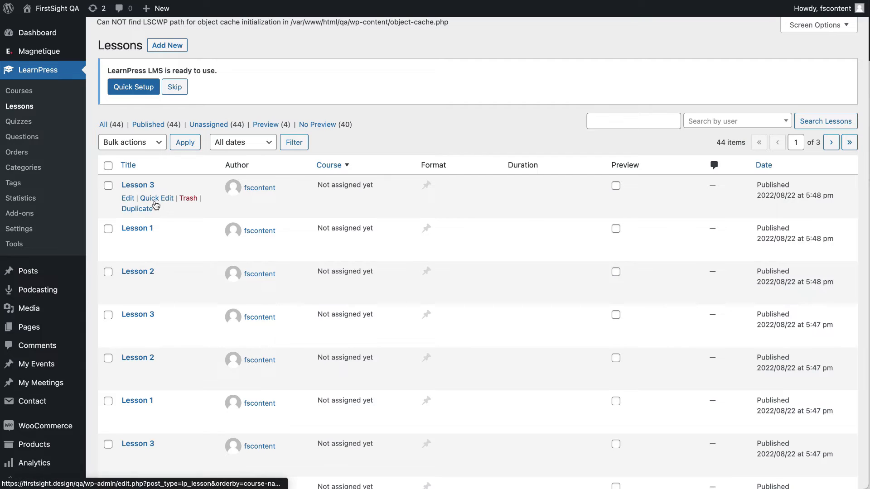
left_click(156, 199)
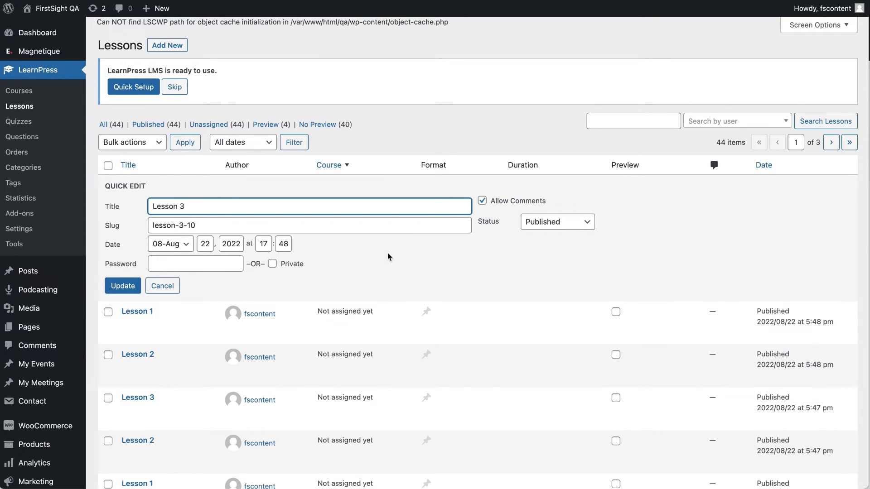
left_click(162, 285)
left_click(140, 210)
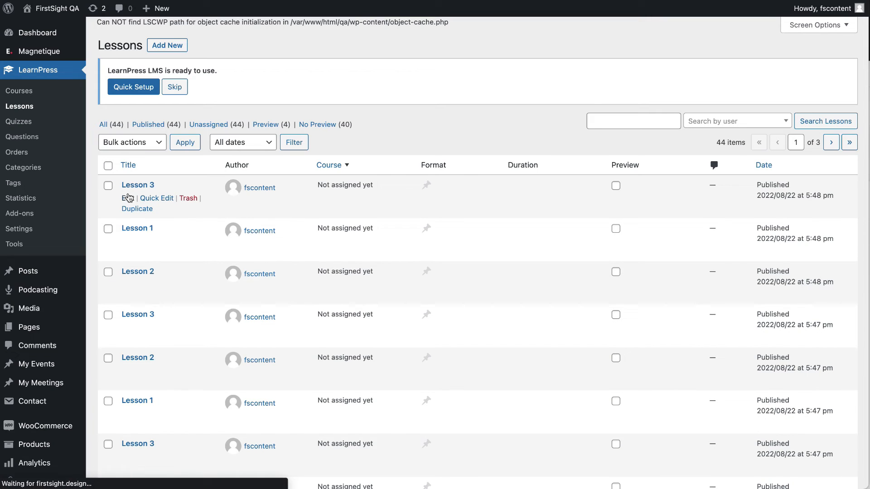
scroll(219, 288, "down", 5)
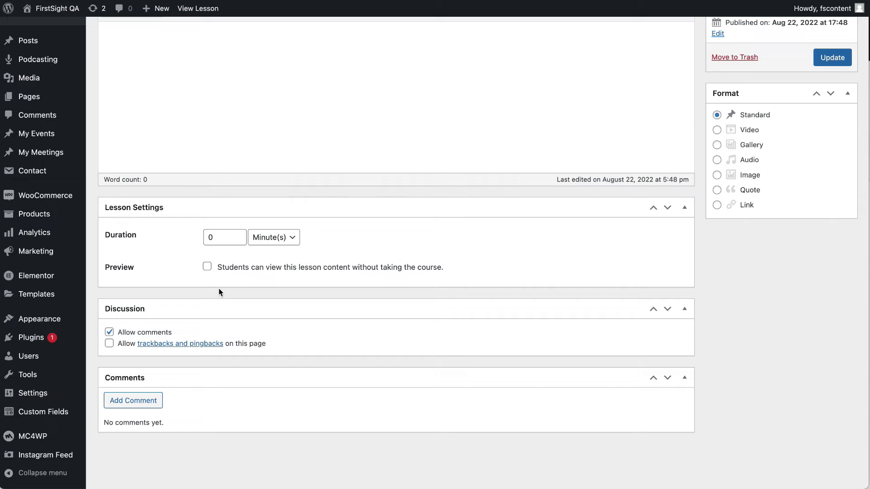
scroll(221, 231, "up", 5)
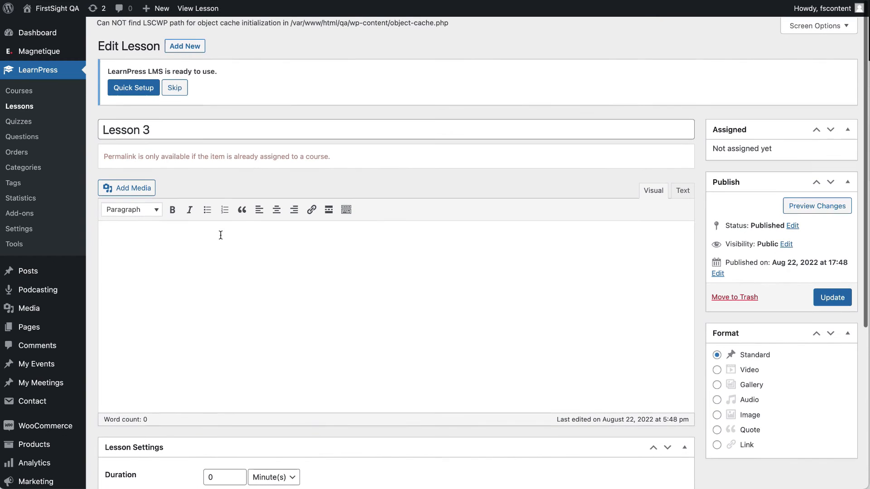
scroll(224, 302, "down", 1)
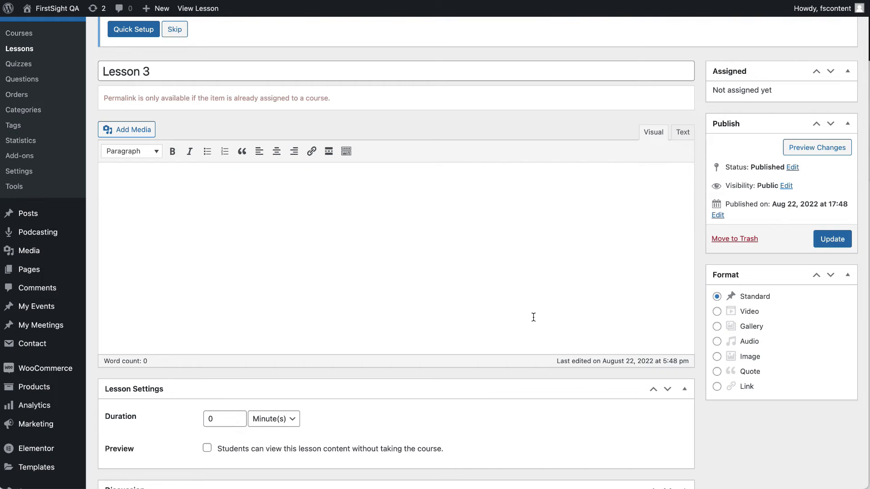
scroll(533, 317, "down", 3)
scroll(176, 352, "up", 4)
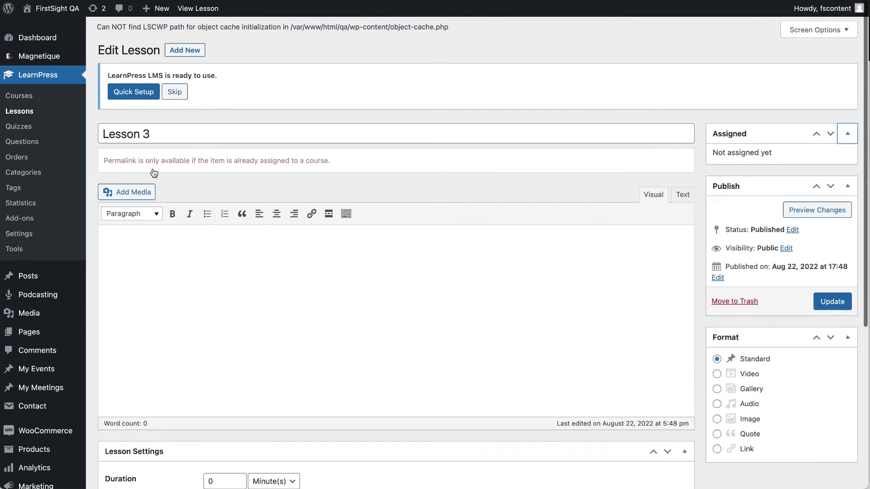
left_click(26, 106)
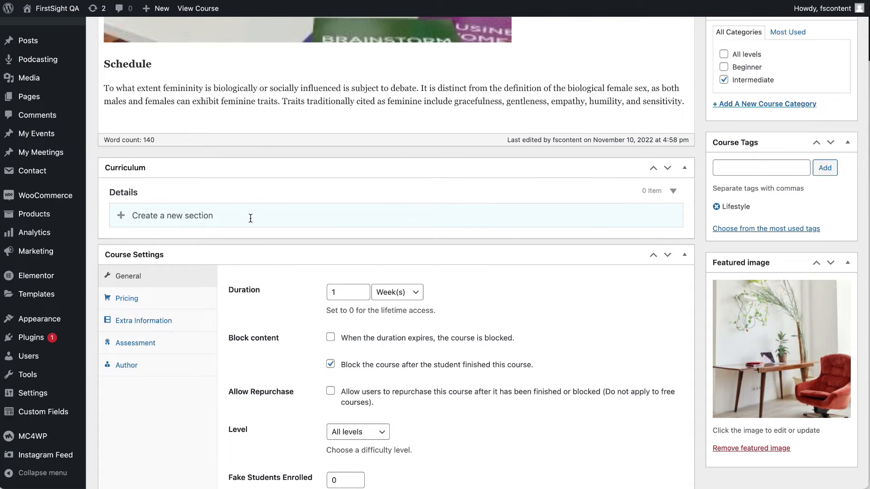
Reload the Yoga and Pilates course edit page.
scroll(250, 219, "up", 12)
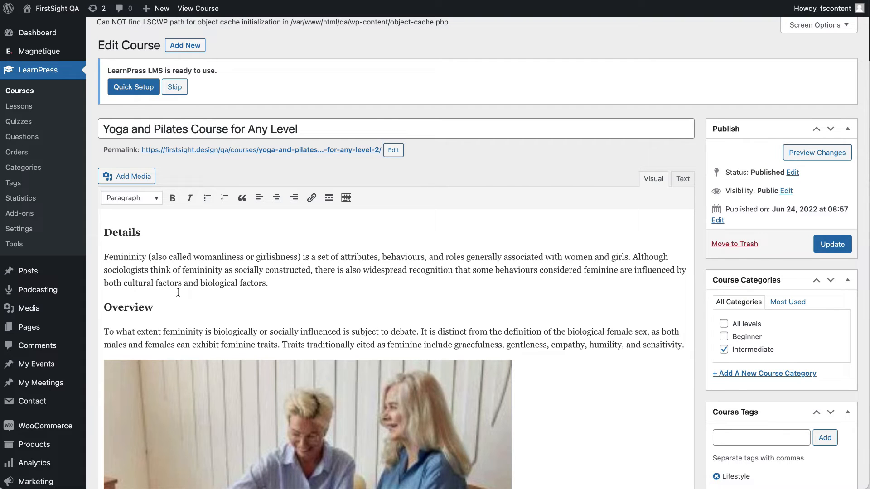
left_click_drag(97, 45, 155, 45)
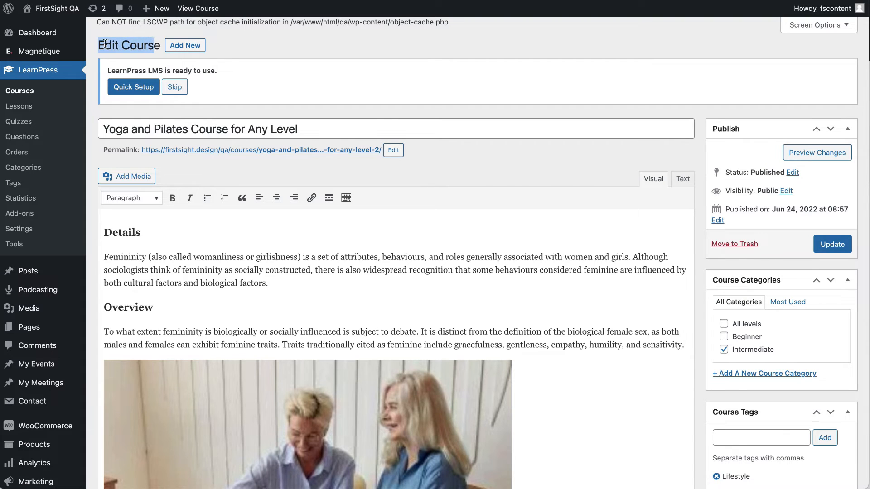
left_click(28, 91)
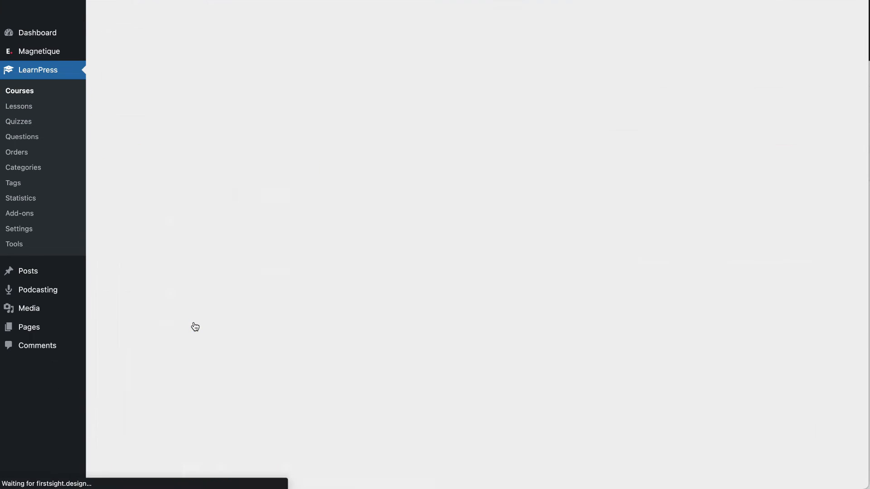
scroll(194, 326, "down", 10)
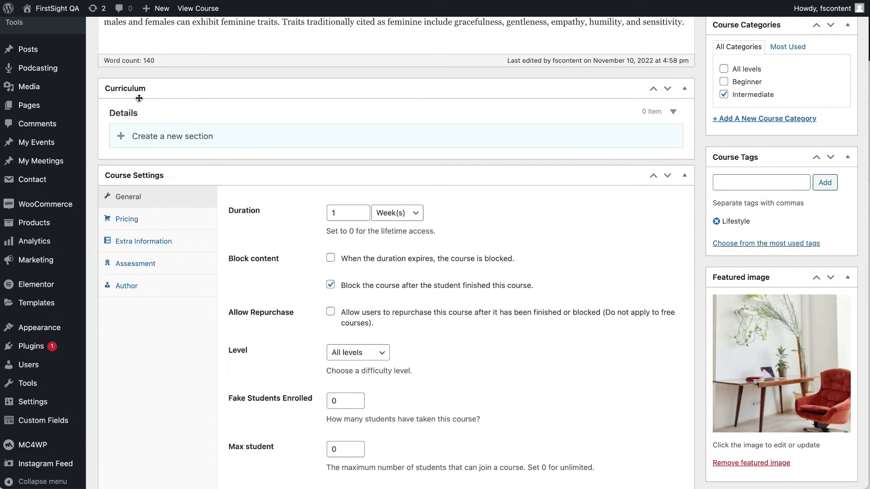
Create a curriculum section named 'Section 1'.
left_click(153, 136)
type("Section")
type(" 1\\'")
key("Return")
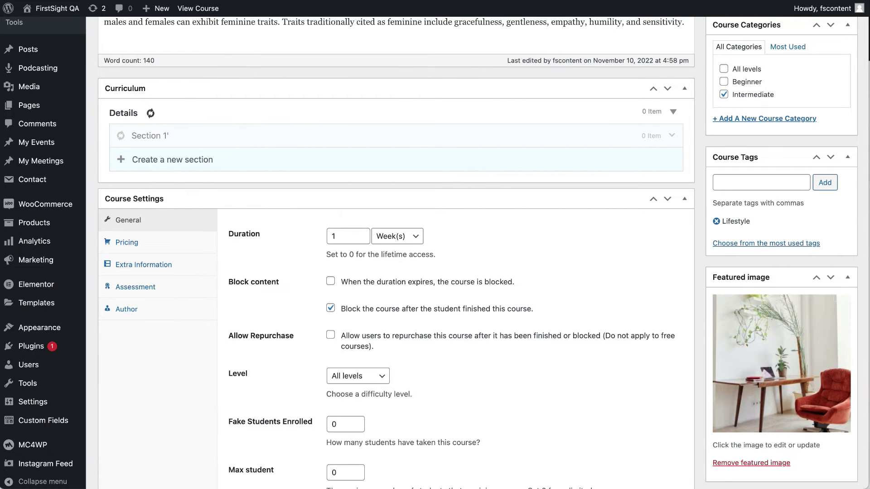
left_click(187, 136)
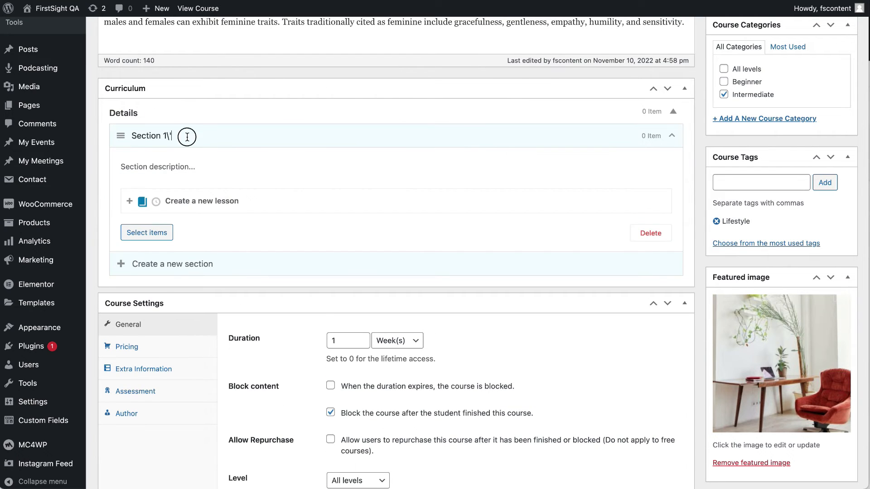
key("BackSpace")
key("BackSpace")
Add lessons 1.1, 1.2, 2.1, 2.2, 3.1 and 3.2 to Section 1.
left_click(136, 202)
left_click(146, 232)
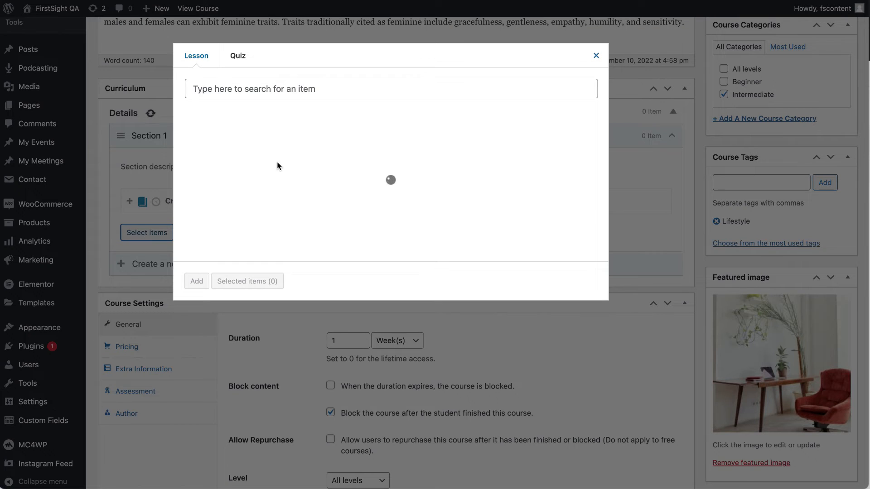
left_click(188, 123)
left_click(188, 140)
left_click(189, 159)
left_click(188, 177)
left_click(189, 195)
left_click(189, 213)
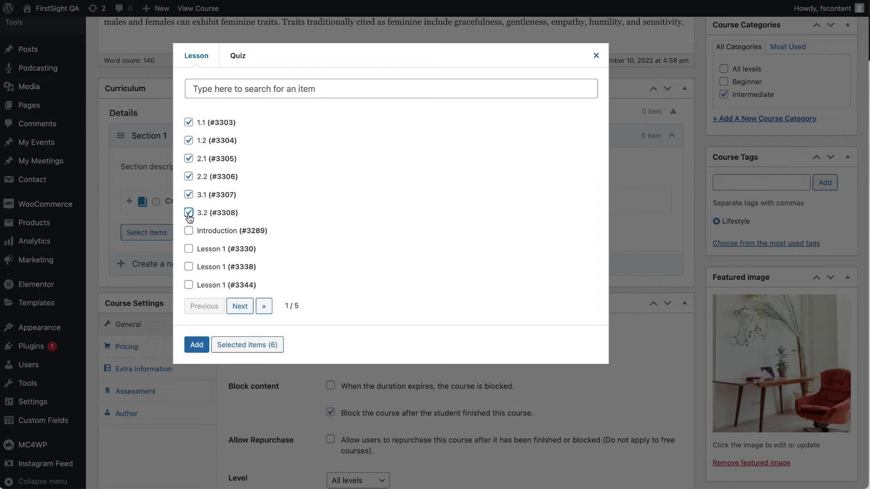
left_click(249, 348)
left_click(194, 344)
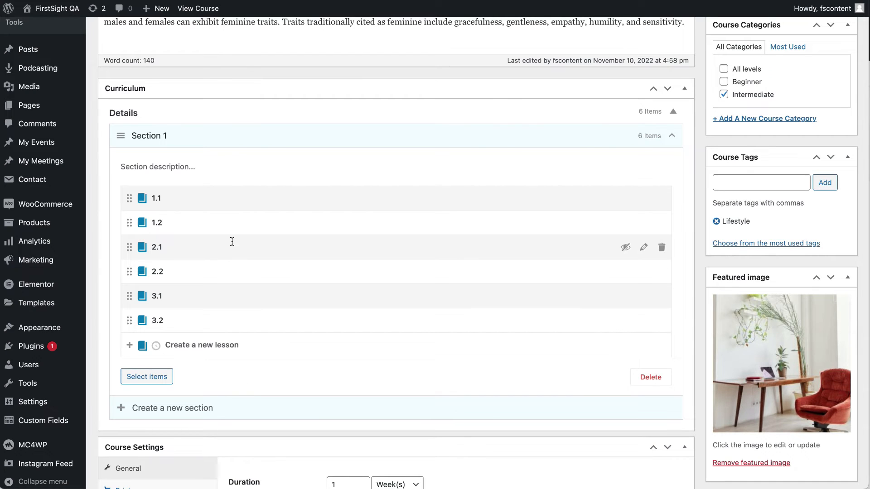
scroll(232, 242, "down", 2)
scroll(232, 242, "up", 15)
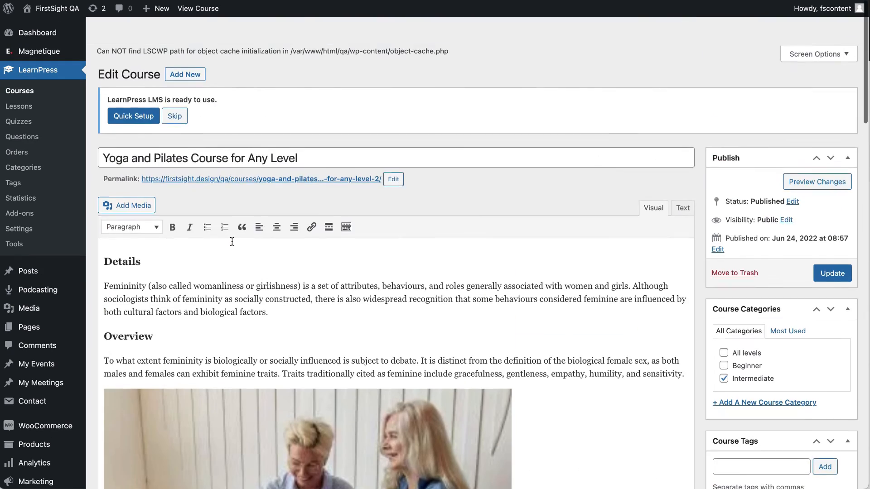
Update the Yoga and Pilates course and load its public page.
left_click(839, 249)
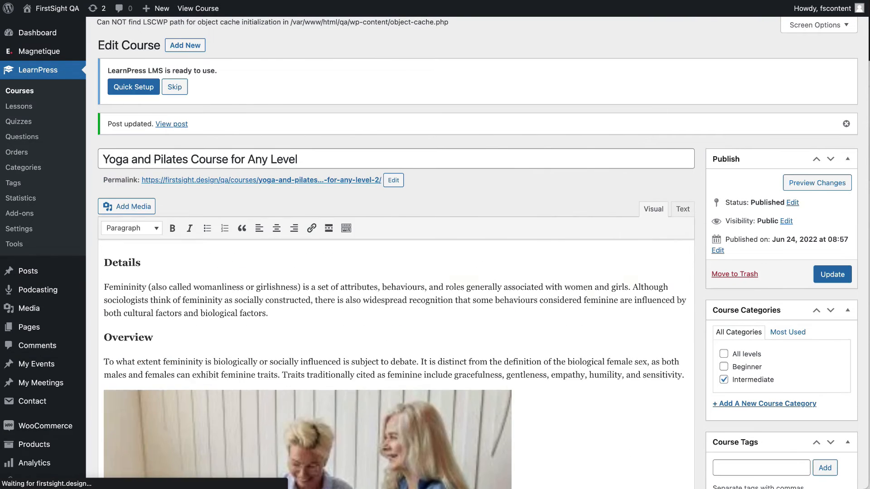
key("ctrl+Tab")
key("super+r")
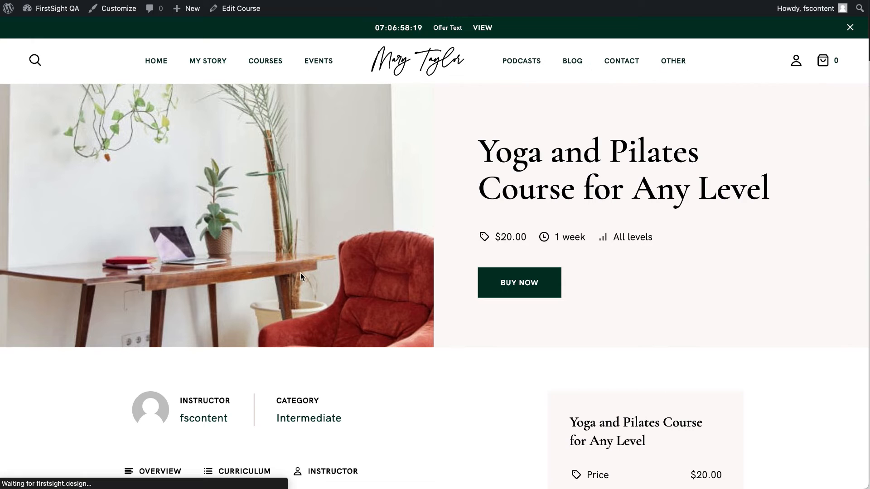
Open lesson 1.1 from Section 1 of the live course's curriculum.
scroll(300, 273, "down", 6)
scroll(376, 265, "down", 2)
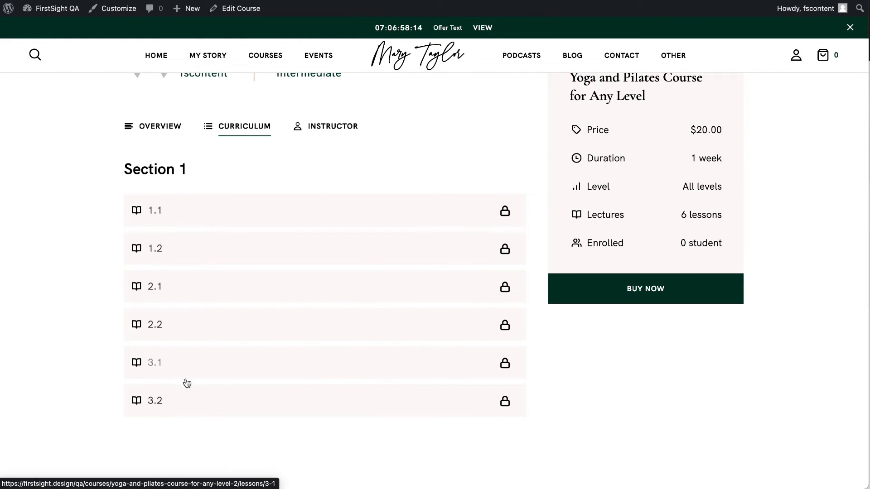
left_click(507, 213)
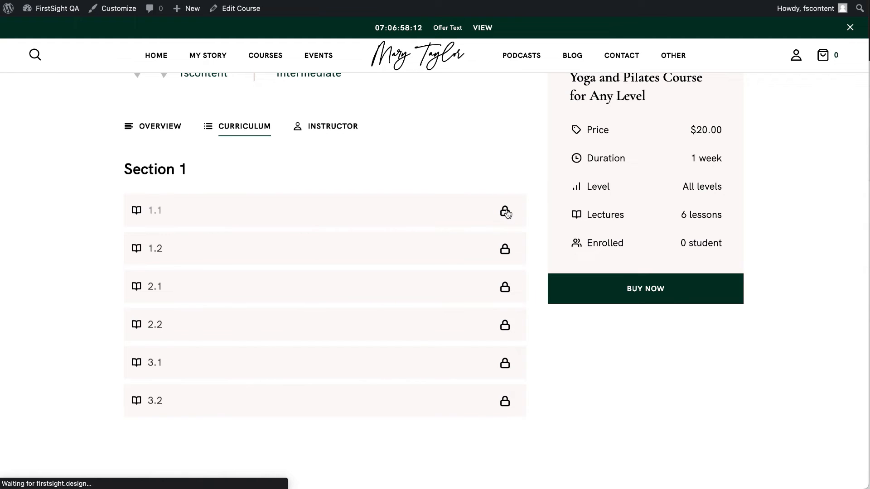
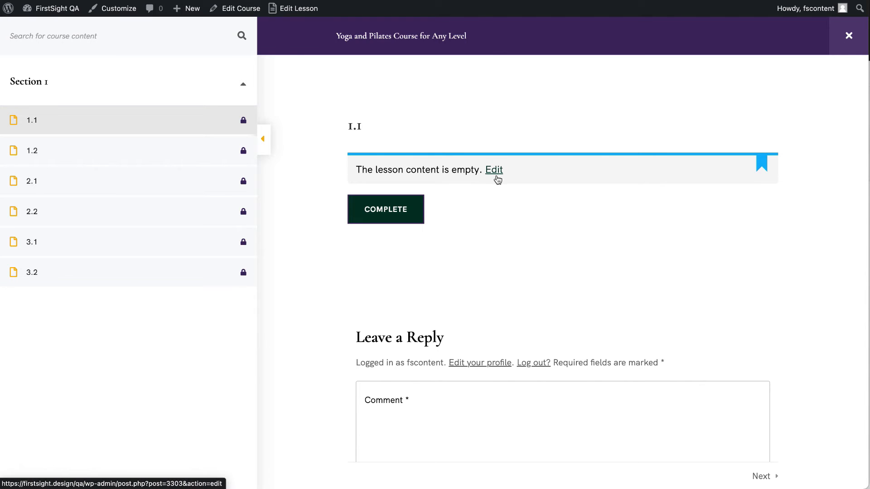
Open lesson 1.2 of the Yoga course and scroll through its empty content.
left_click(97, 154)
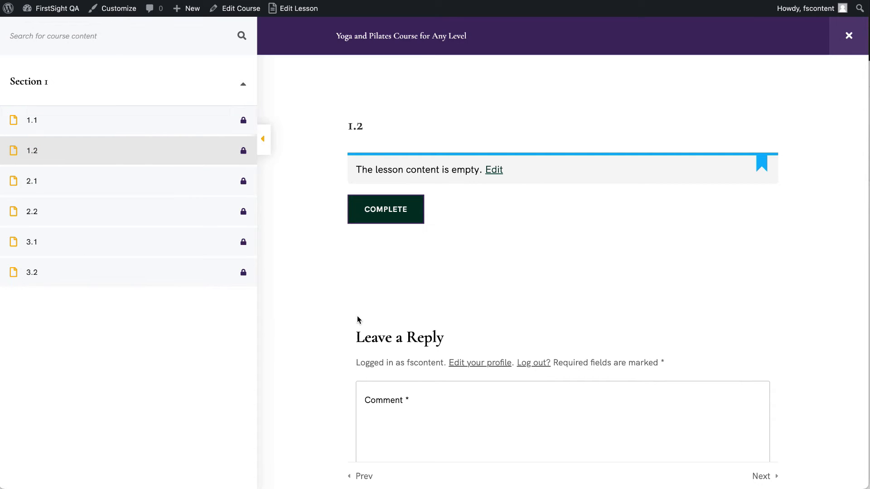
scroll(357, 319, "down", 3)
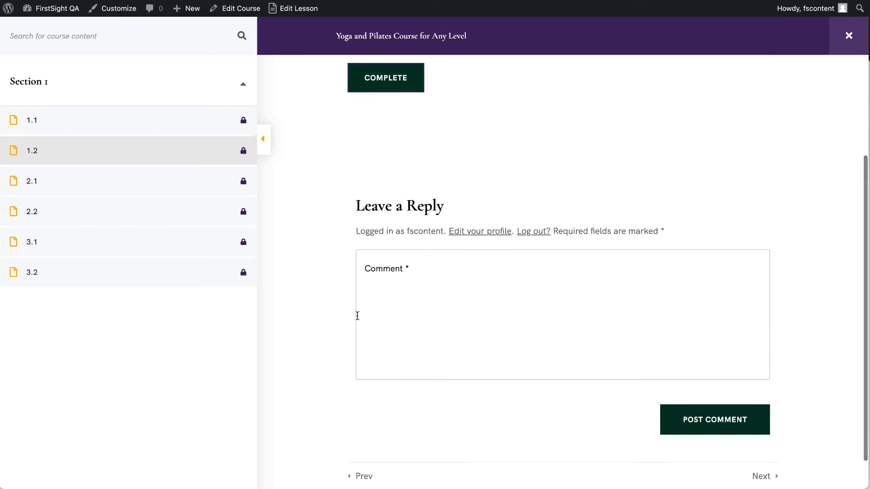
scroll(355, 320, "up", 3)
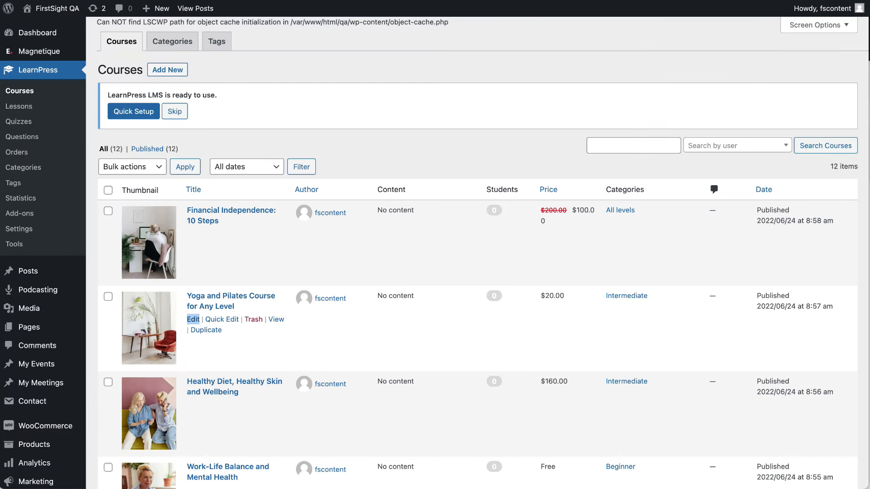
Browse LearnPress Quizzes, Orders, Course Categories (3) and Course Tags (4), ending on Statistics.
left_click(21, 128)
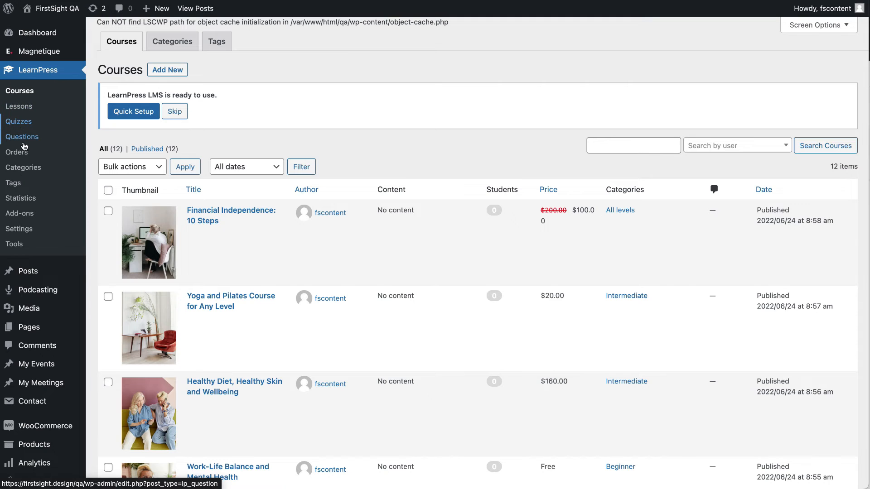
left_click(26, 125)
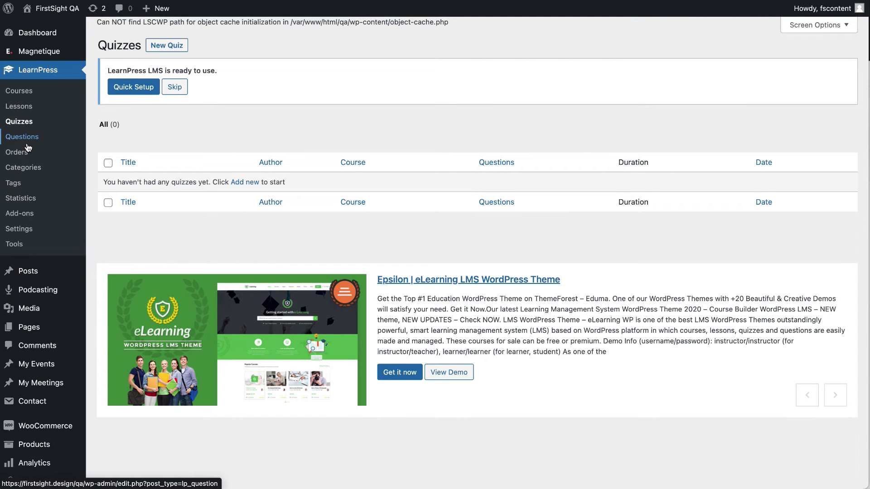
left_click(15, 154)
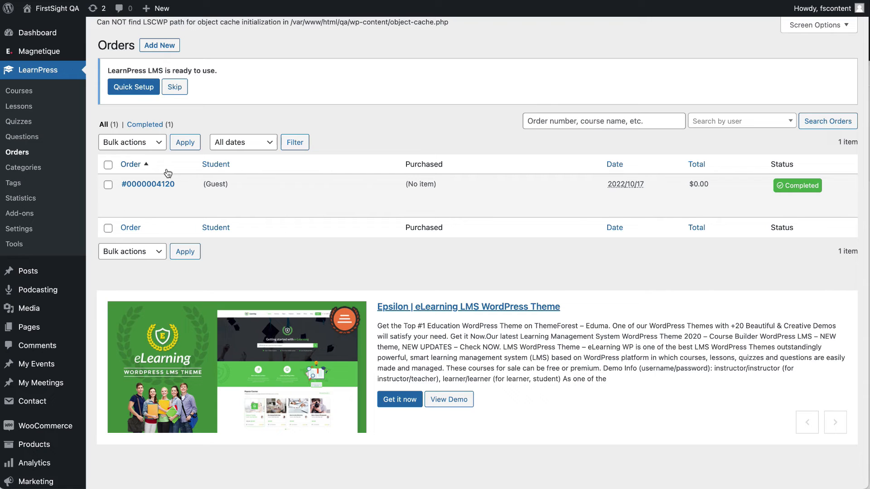
left_click(21, 169)
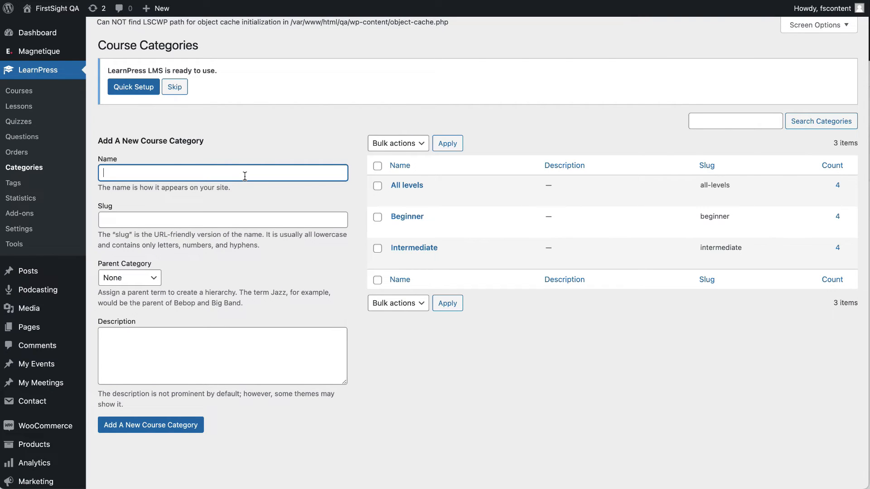
left_click(22, 185)
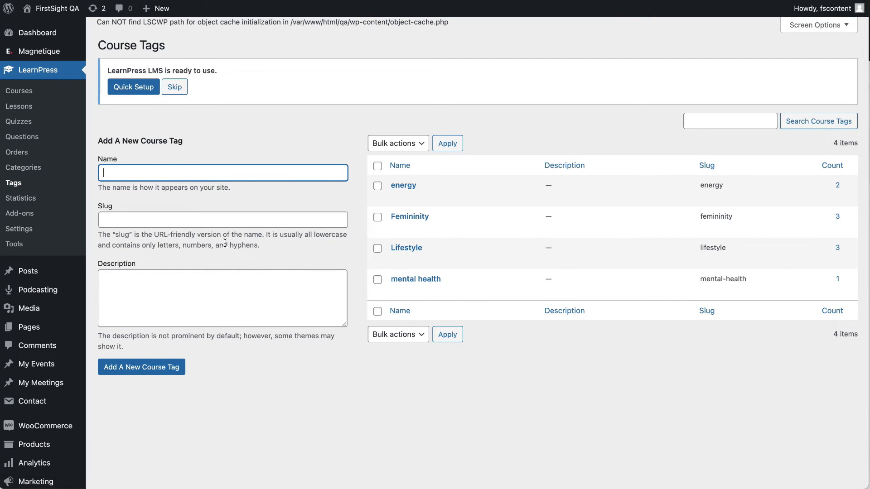
left_click(27, 198)
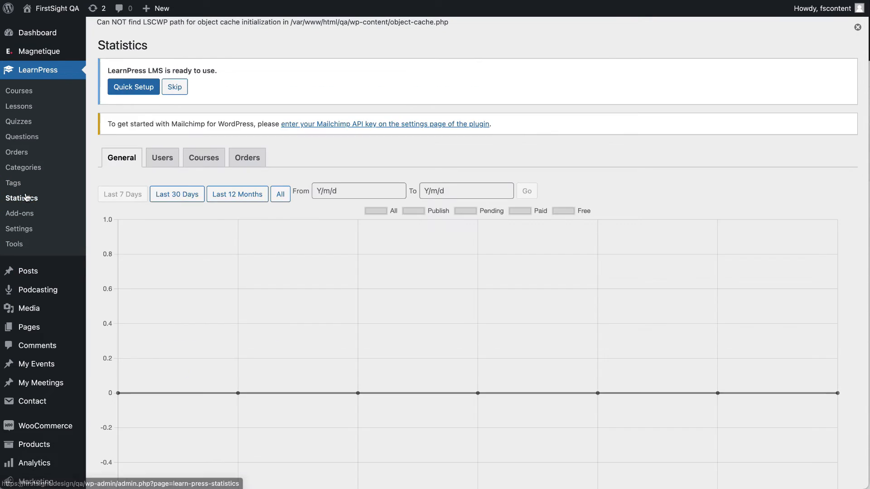
View the Orders statistics chart, then bring up the LearnPress Settings pages setup.
scroll(178, 271, "down", 5)
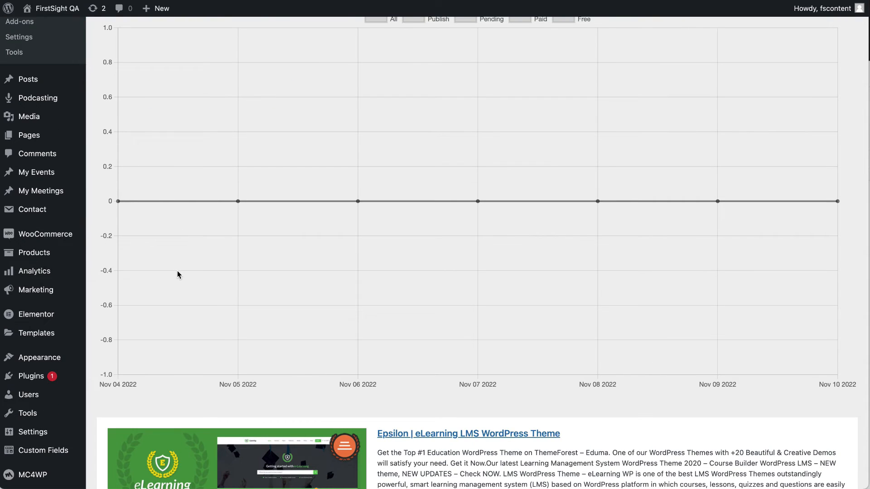
scroll(178, 271, "up", 5)
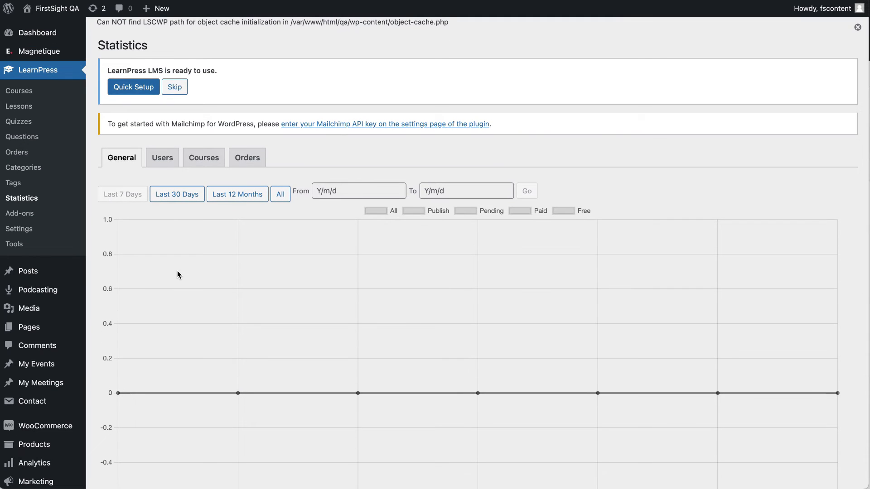
left_click(255, 165)
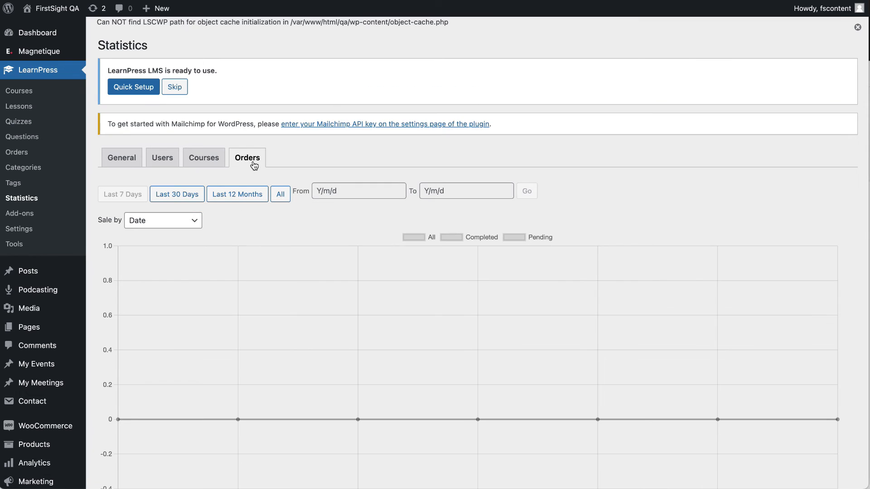
left_click(27, 230)
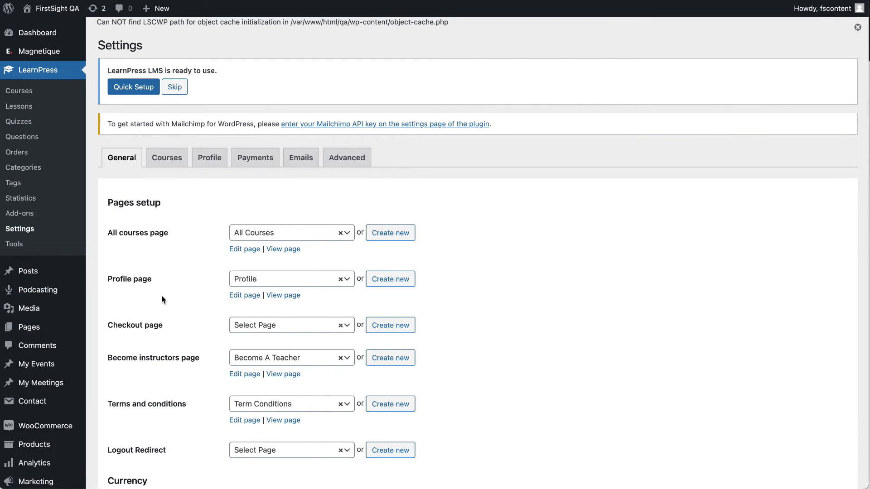
Look through the LearnPress General currency settings, then the Courses and Advanced settings tabs.
scroll(162, 300, "down", 7)
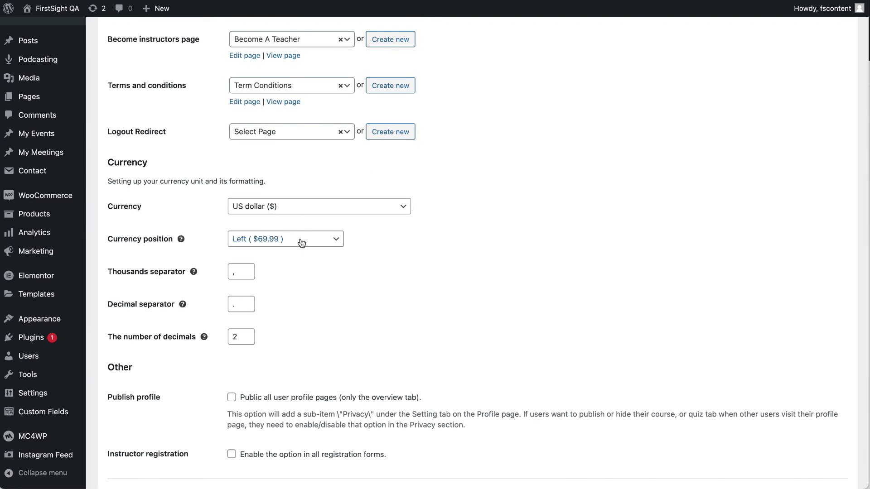
scroll(287, 361, "down", 6)
scroll(288, 307, "up", 13)
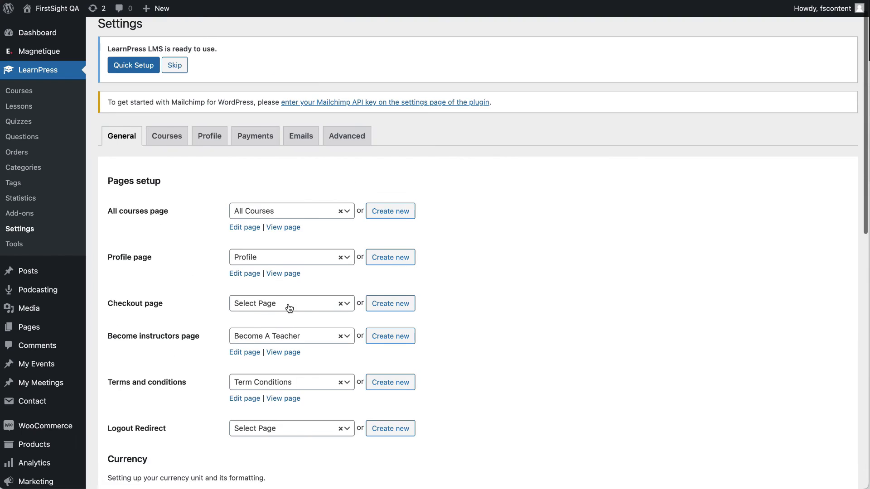
left_click(168, 159)
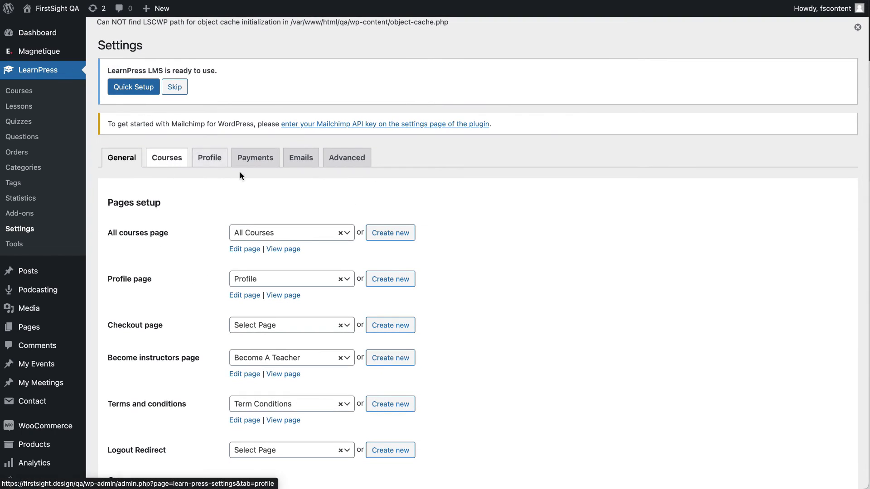
scroll(240, 172, "down", 18)
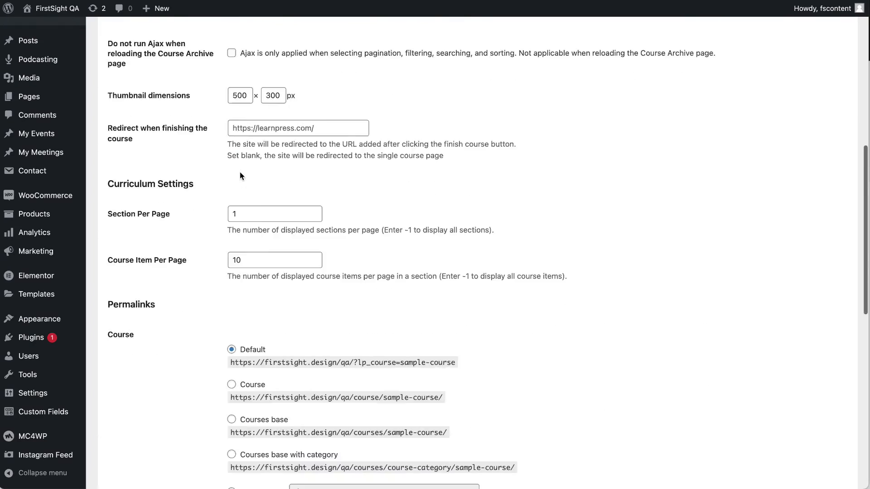
scroll(240, 172, "up", 18)
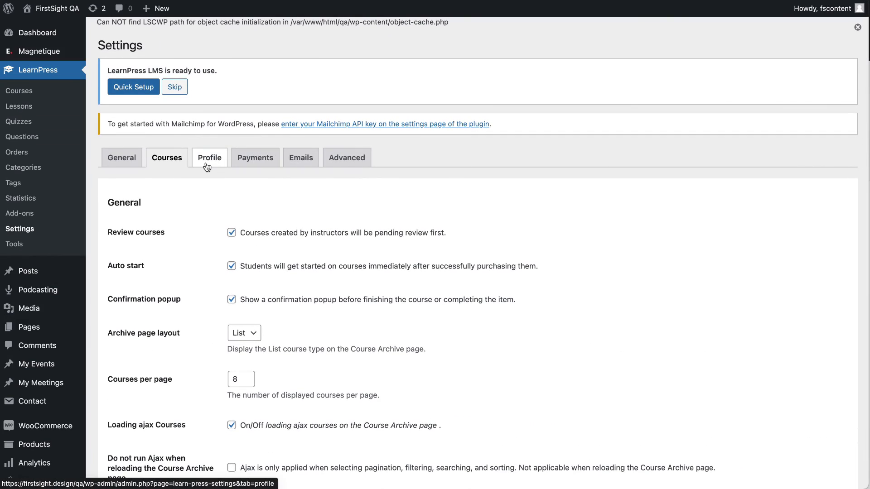
scroll(183, 286, "down", 2)
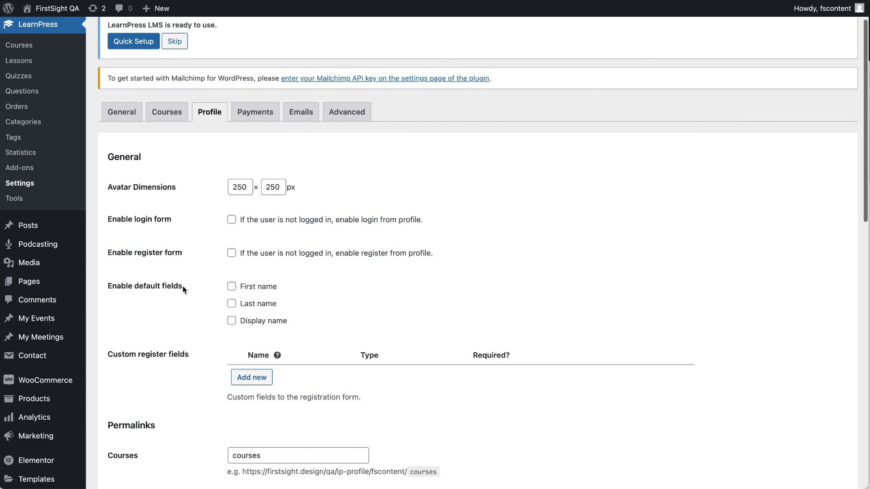
scroll(183, 286, "down", 6)
scroll(183, 287, "up", 8)
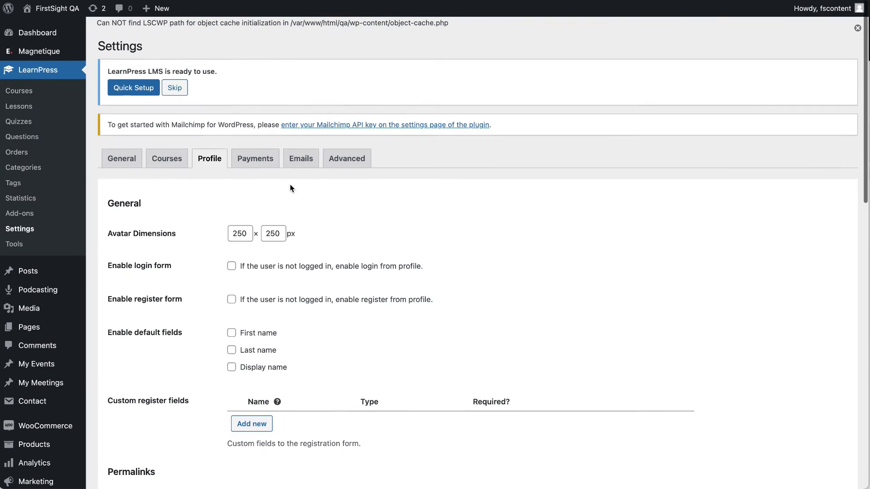
left_click(343, 162)
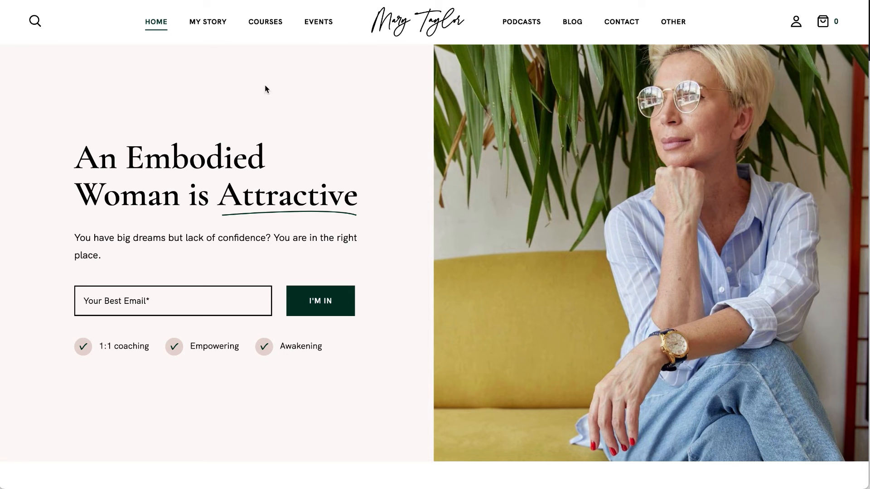
Open the Yoga and Pilates course from the site's Courses page.
left_click(265, 21)
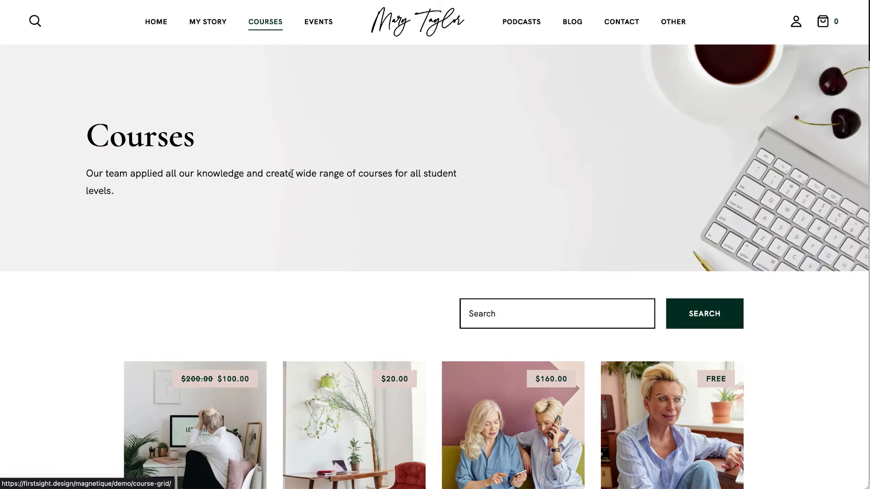
scroll(317, 177, "down", 5)
left_click(350, 180)
scroll(350, 180, "down", 5)
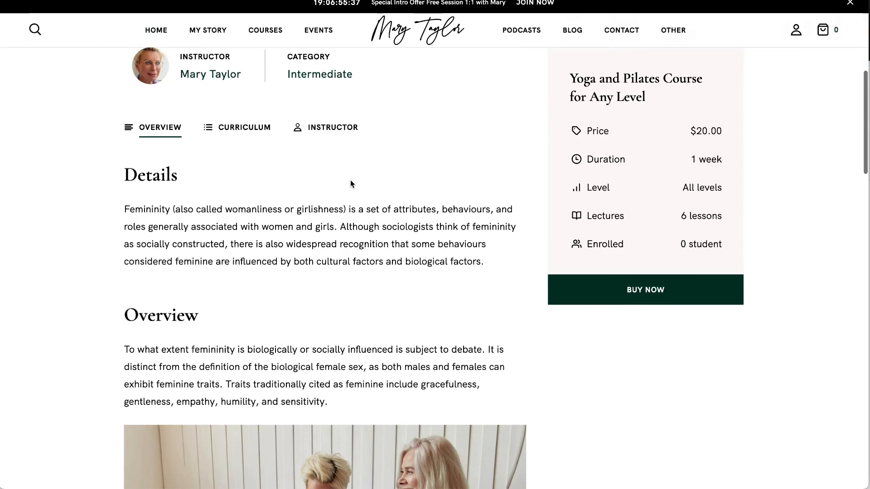
View the course instructor's profile twice, returning to the course page each time.
left_click(210, 75)
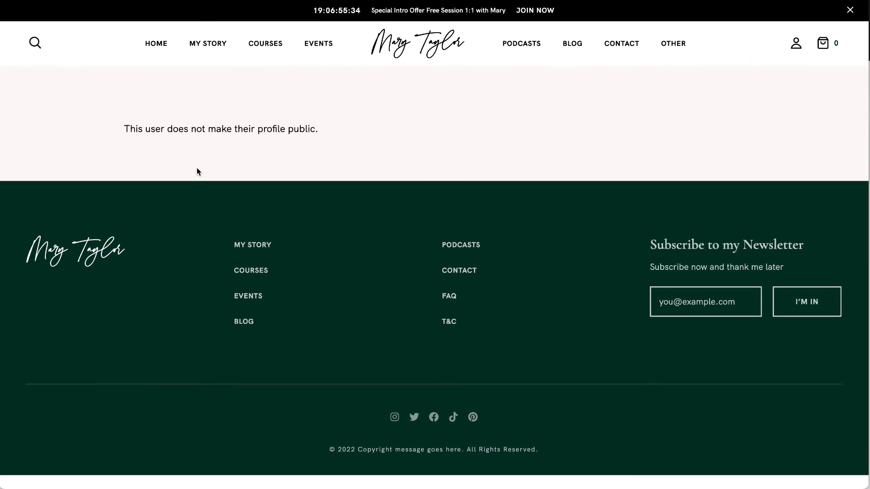
left_click(23, 1)
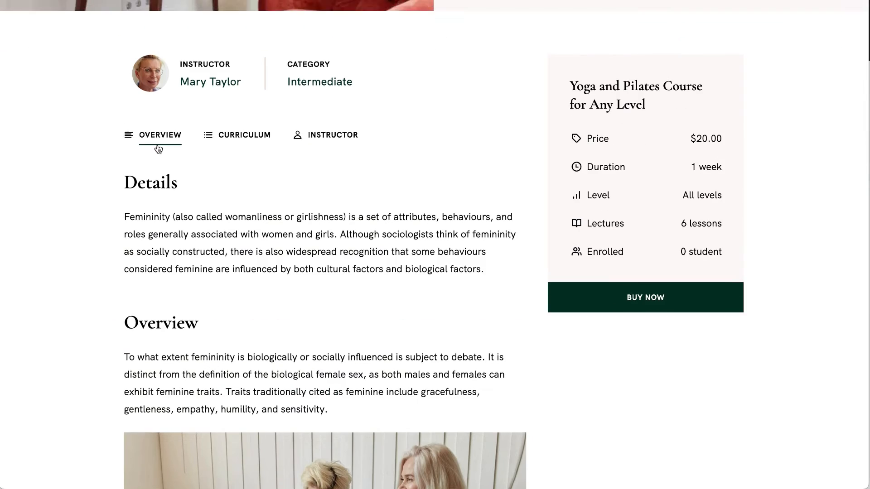
scroll(208, 89, "up", 1)
left_click(215, 115)
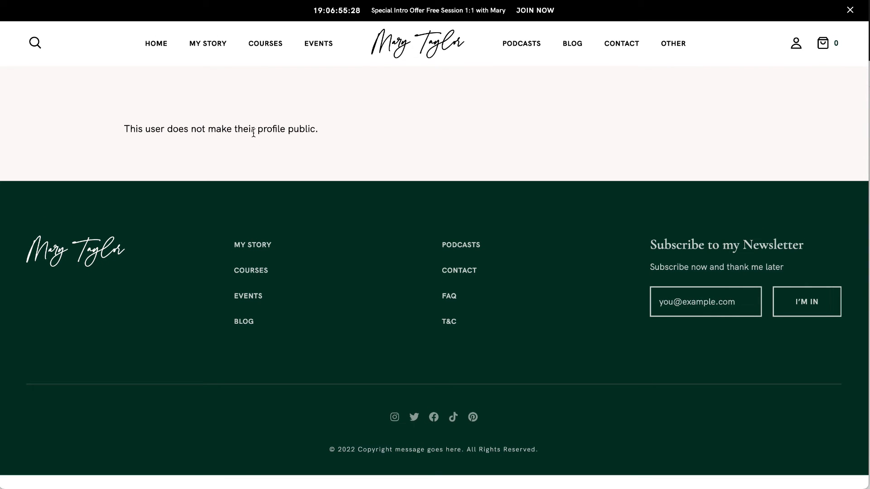
left_click(23, 1)
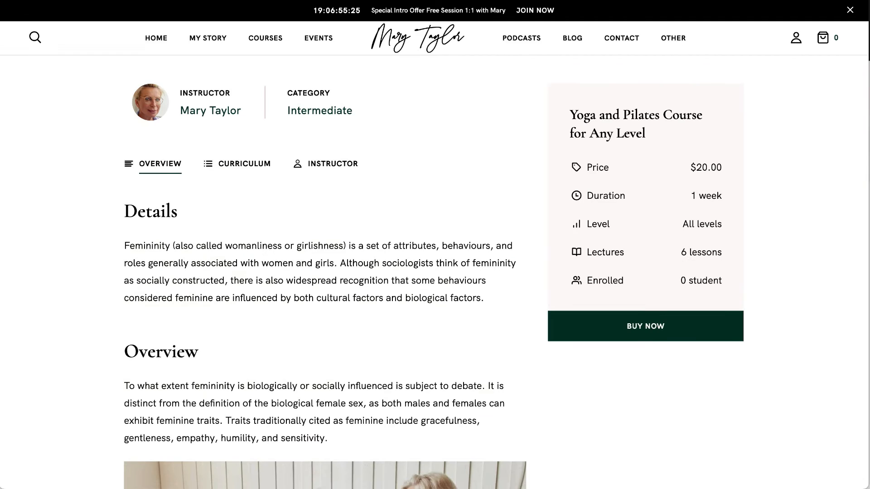
Check the course's Instructor and Curriculum tabs, then try buying the course.
left_click(340, 164)
left_click(245, 163)
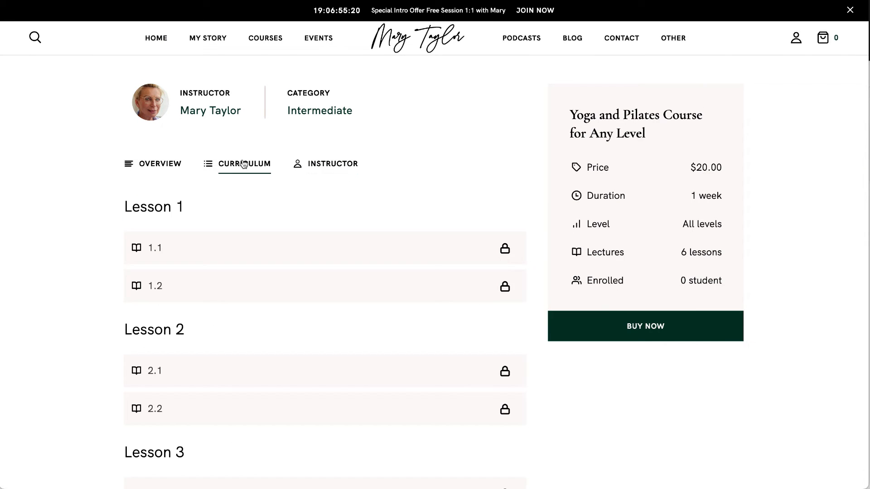
scroll(239, 163, "down", 4)
left_click(587, 272)
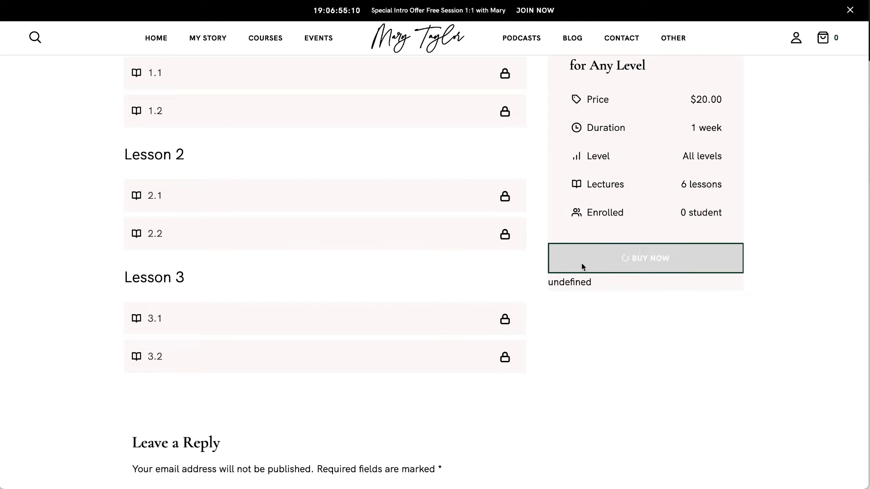
Go back to the courses listing and open a new private browsing tab.
scroll(573, 277, "up", 2)
scroll(573, 278, "up", 8)
scroll(573, 278, "down", 1)
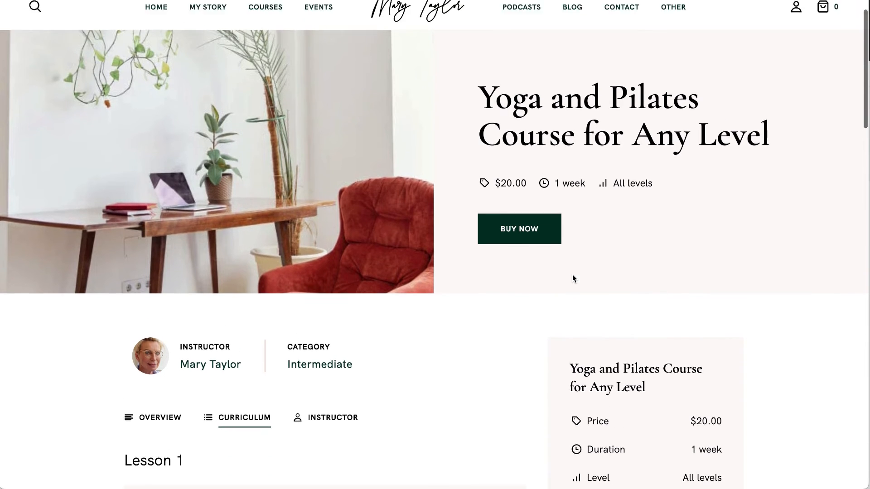
scroll(572, 276, "up", 2)
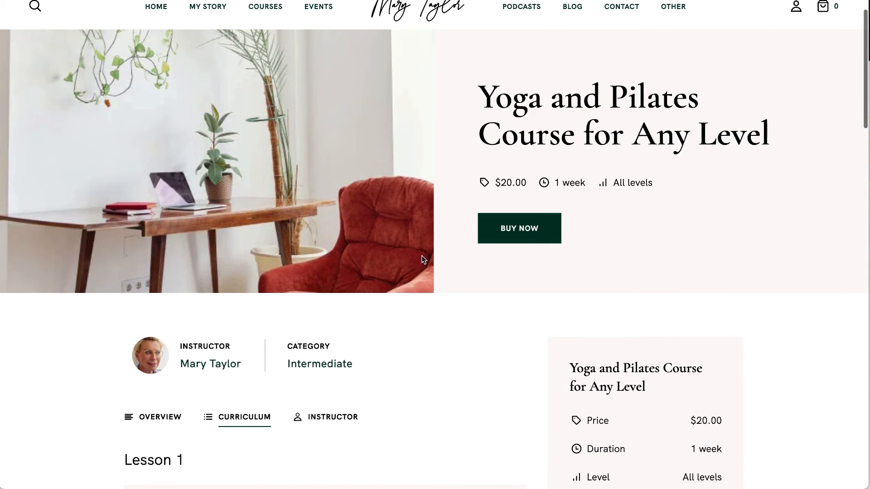
left_click(6, 1)
key("super+t")
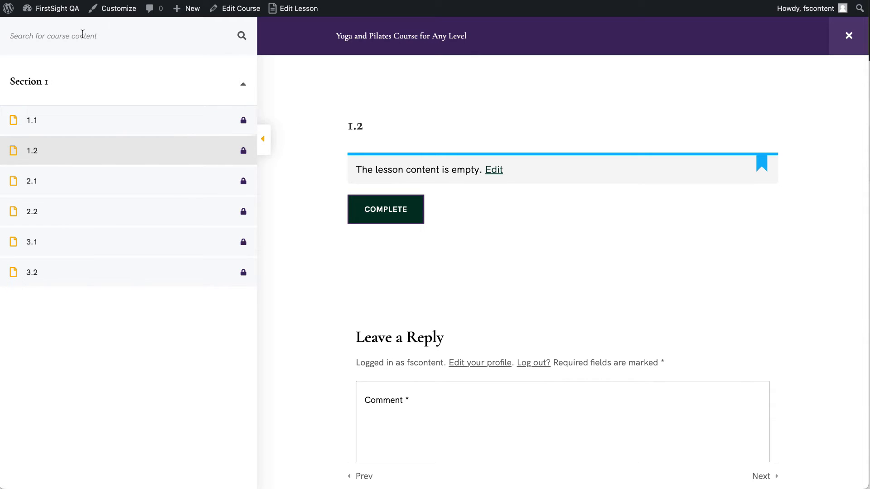
Go from the admin Dashboard to the live site and open the Yoga and Pilates course page.
mouse_move(54, 8)
left_click(53, 32)
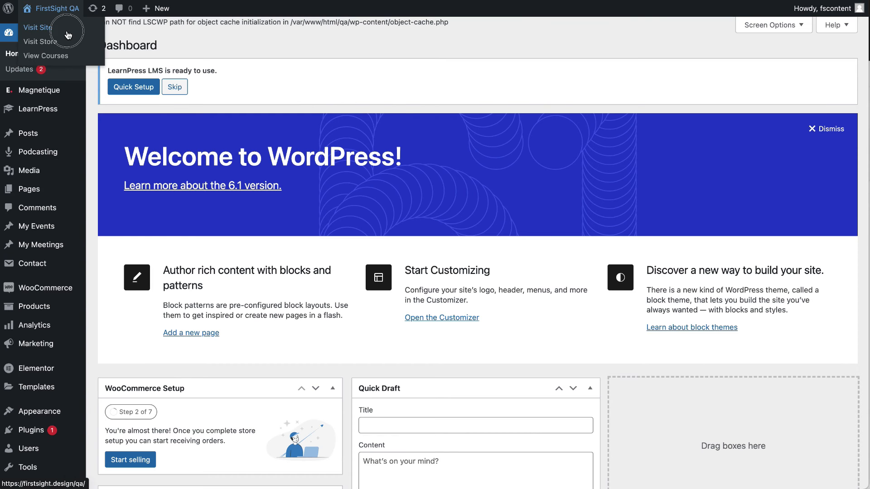
left_click(67, 30)
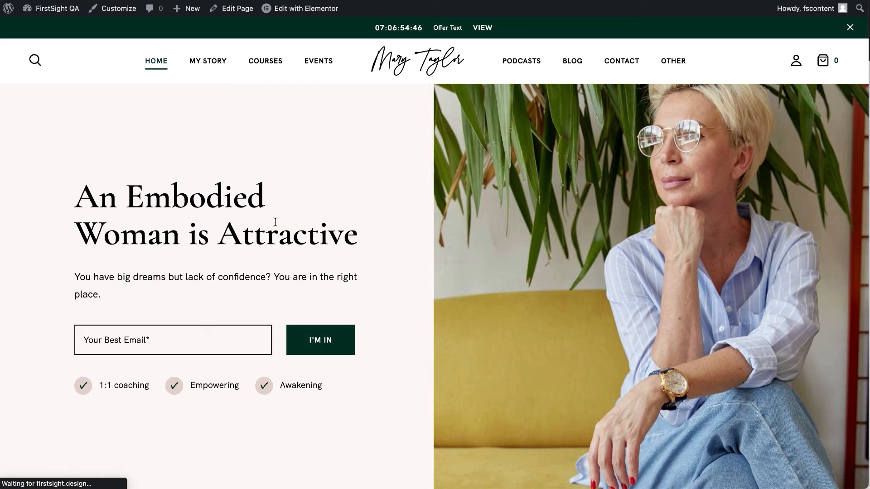
scroll(276, 222, "down", 5)
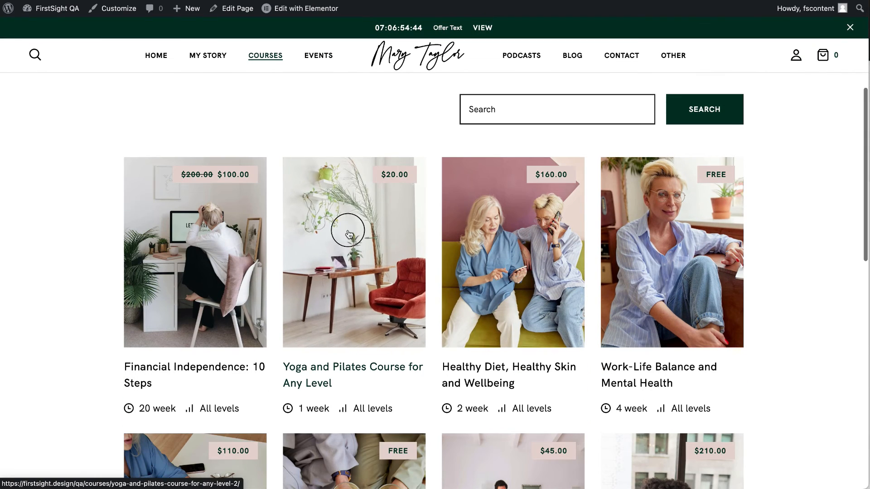
left_click(349, 234)
scroll(348, 230, "down", 7)
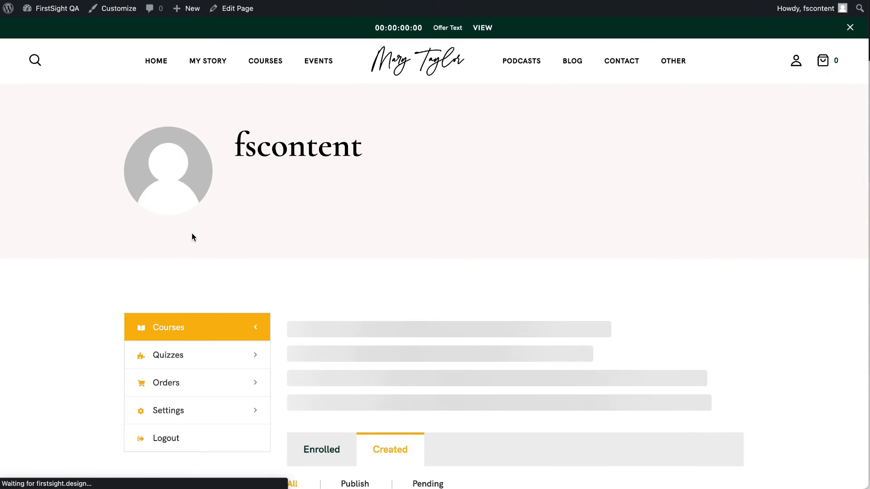
Return to the Yoga and Pilates course page.
scroll(192, 234, "down", 5)
scroll(192, 235, "down", 5)
key("super+Left")
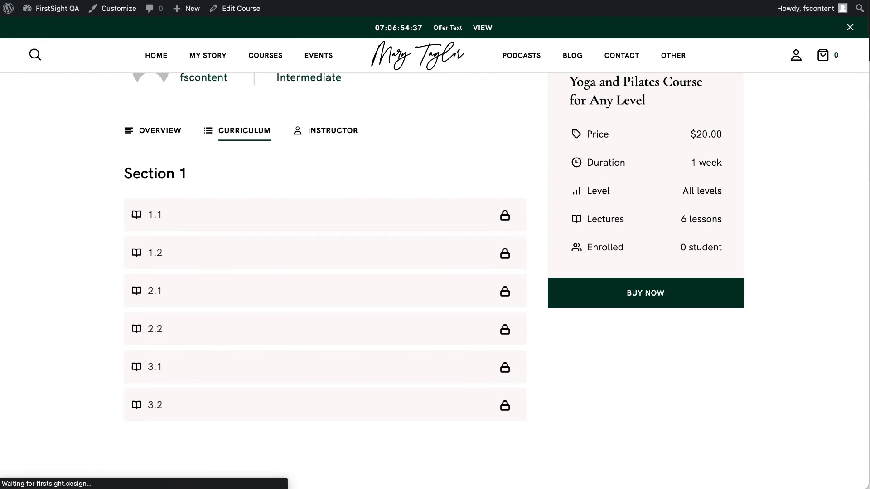
scroll(124, 249, "up", 7)
scroll(173, 344, "down", 3)
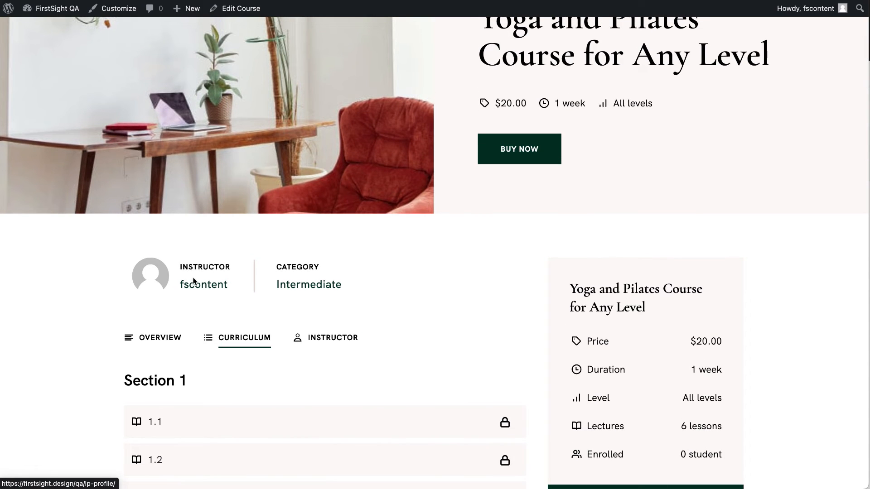
Browse instructor fscontent's profile, then return to the course page.
left_click(205, 292)
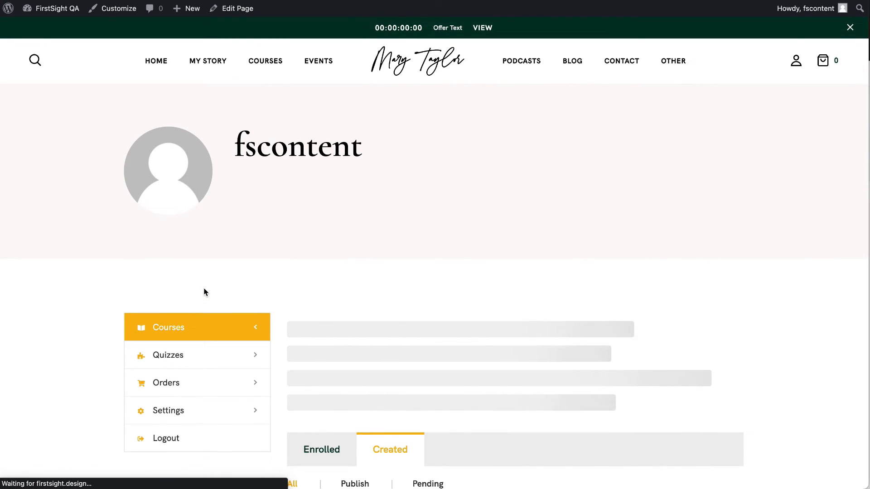
scroll(204, 290, "down", 3)
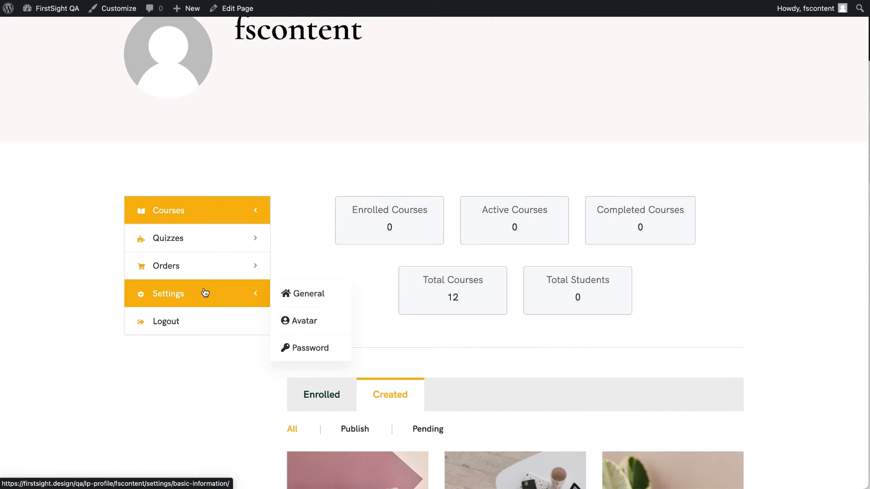
scroll(184, 413, "down", 2)
scroll(184, 412, "down", 7)
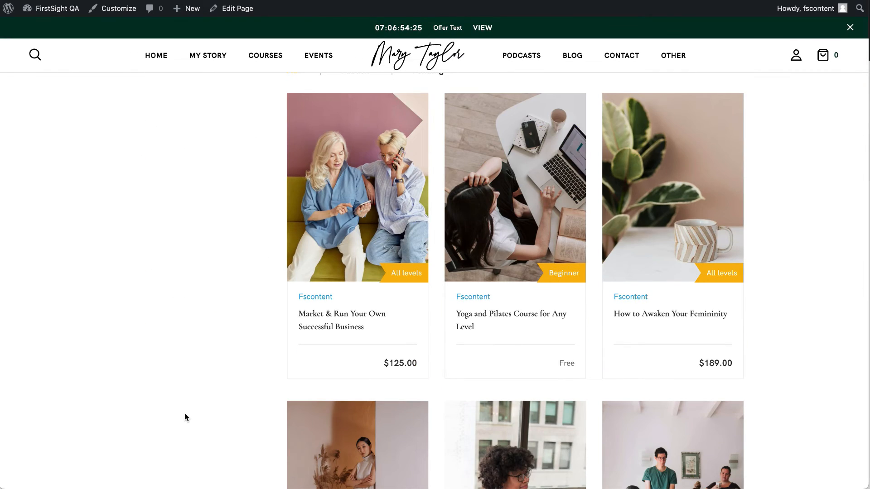
scroll(184, 413, "up", 10)
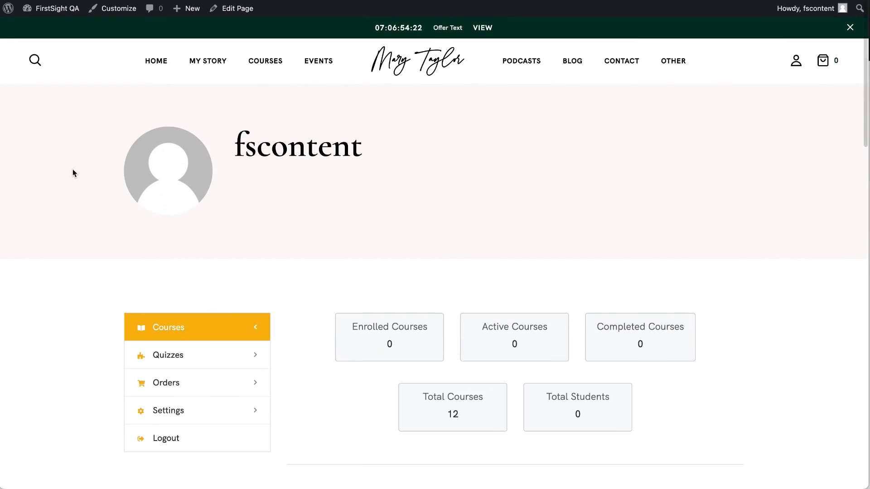
left_click(10, 1)
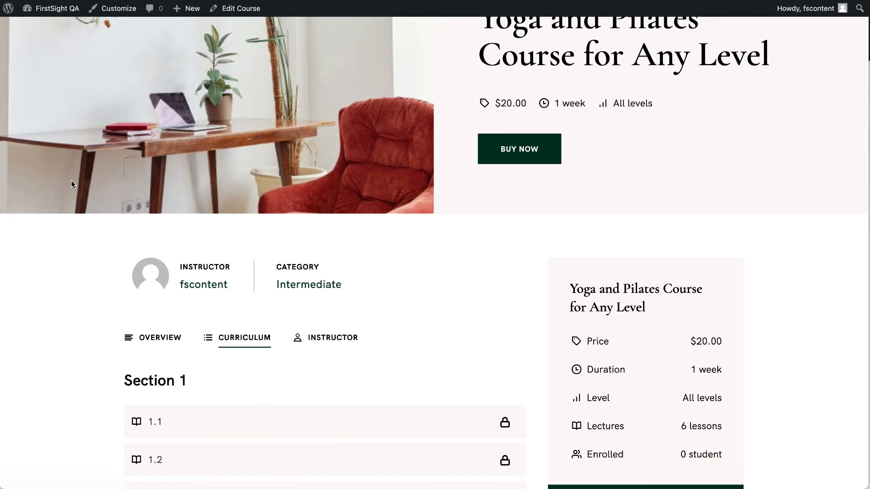
Try Buy Now on the course and read the missing checkout page error.
scroll(274, 266, "down", 2)
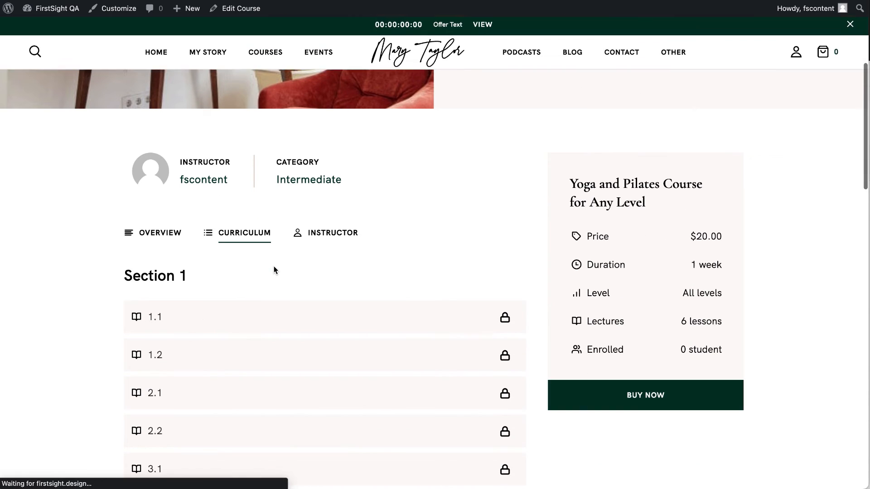
left_click(635, 394)
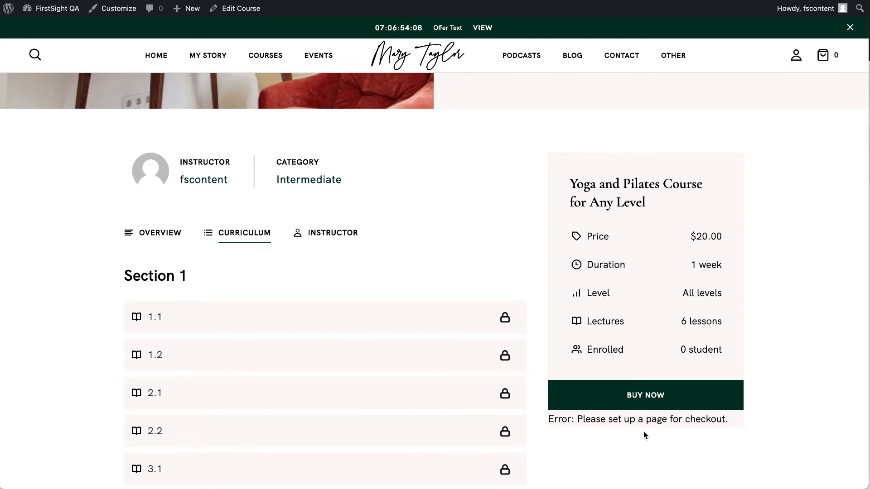
scroll(466, 320, "down", 10)
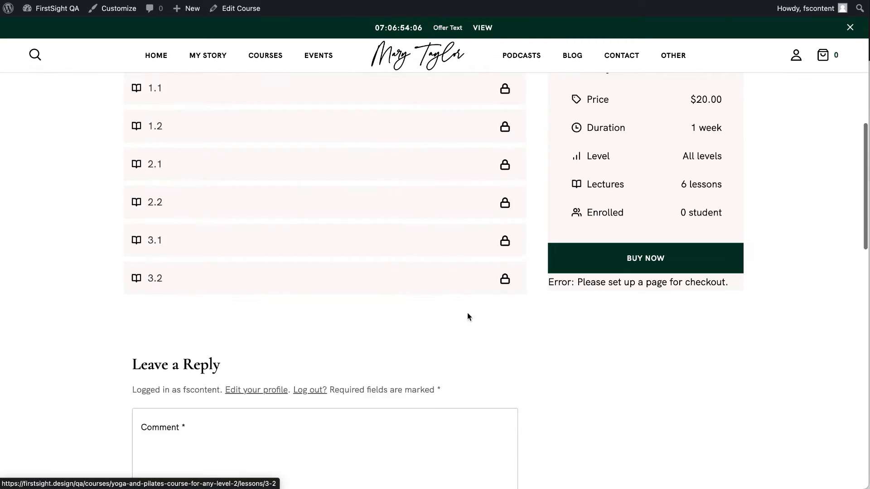
scroll(467, 315, "up", 15)
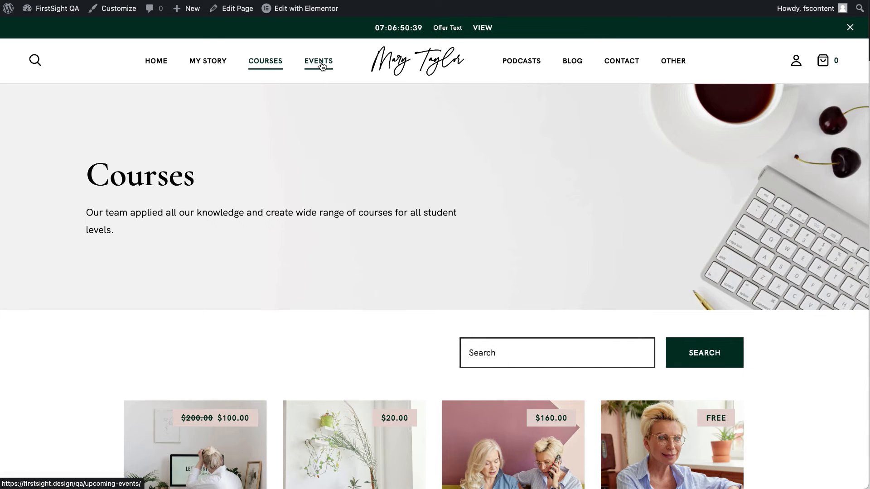
Check the first event's details, return to Upcoming Events, and open its editor in a new tab.
left_click(321, 65)
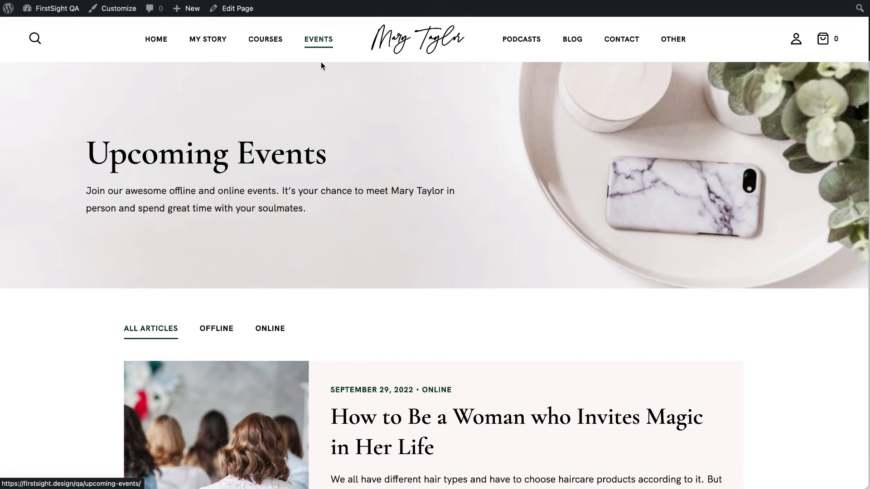
scroll(347, 288, "down", 3)
scroll(347, 289, "down", 10)
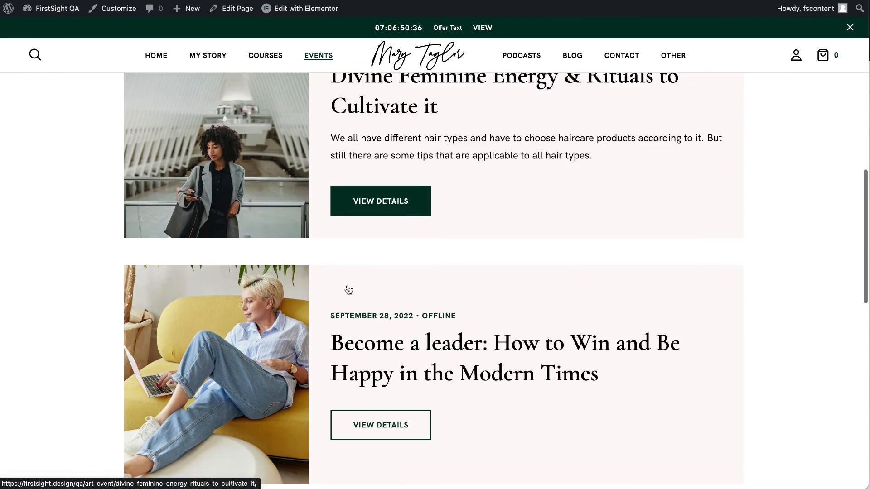
scroll(347, 288, "up", 7)
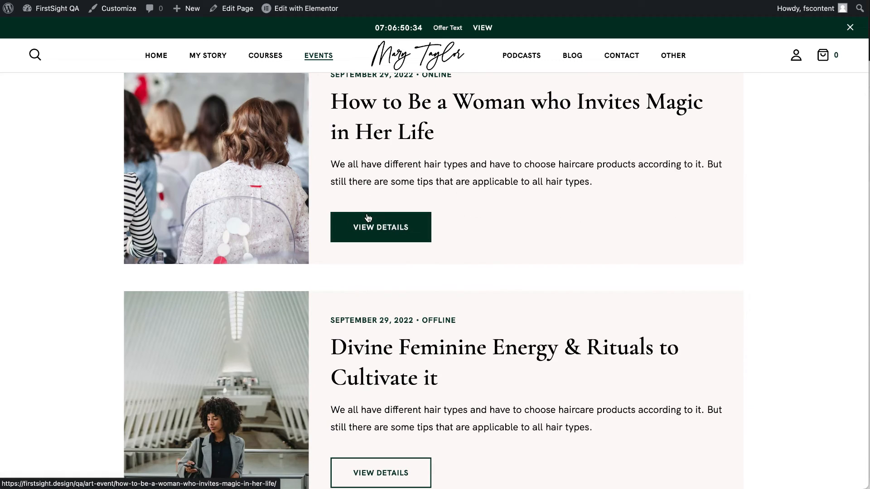
left_click(366, 216)
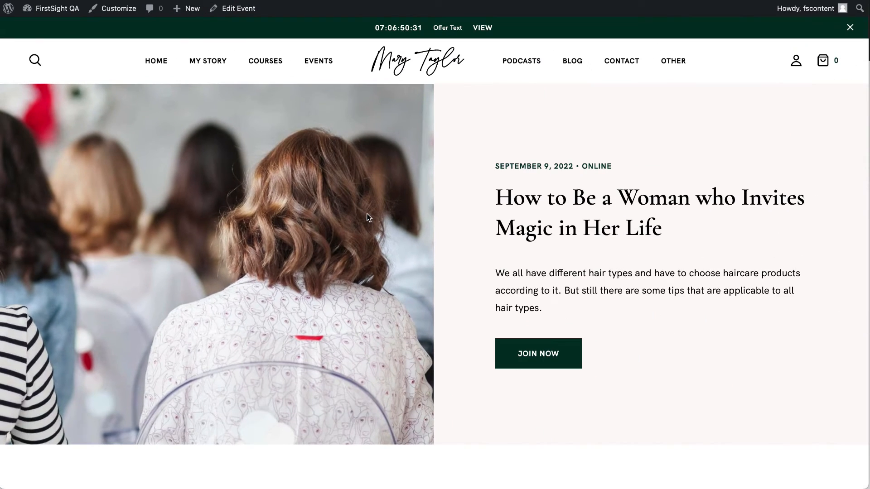
left_click(316, 67)
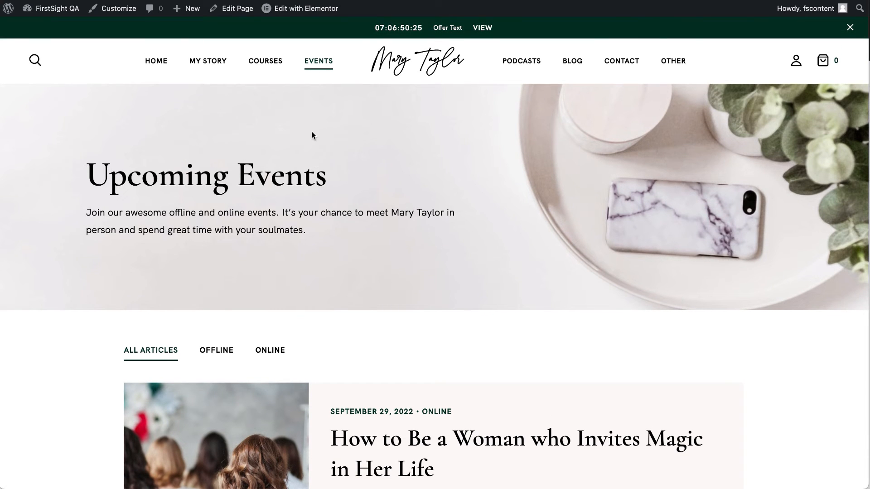
right_click(242, 9)
left_click(259, 16)
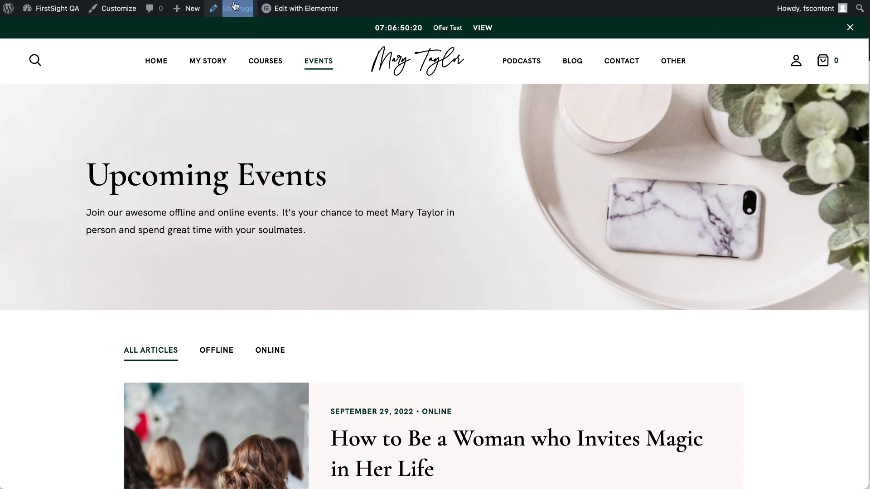
Review the Upcoming Events Heading Title options in the editor and update the page.
key("ctrl+Tab")
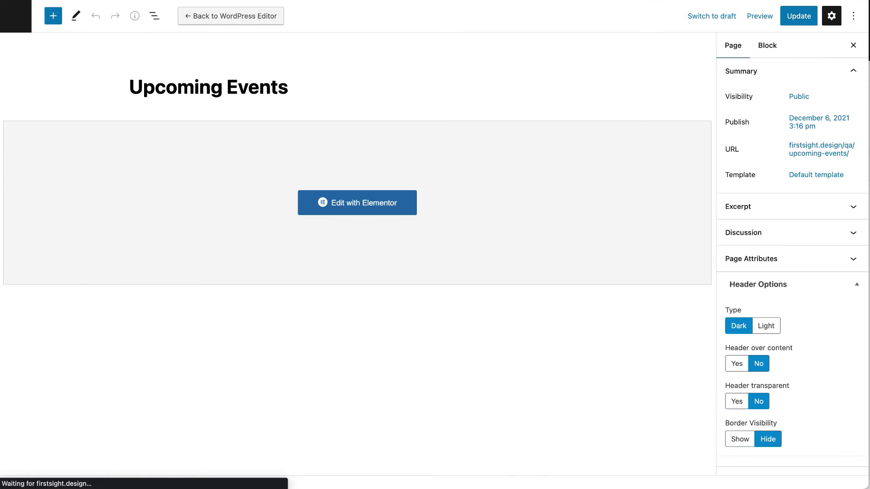
scroll(813, 288, "down", 10)
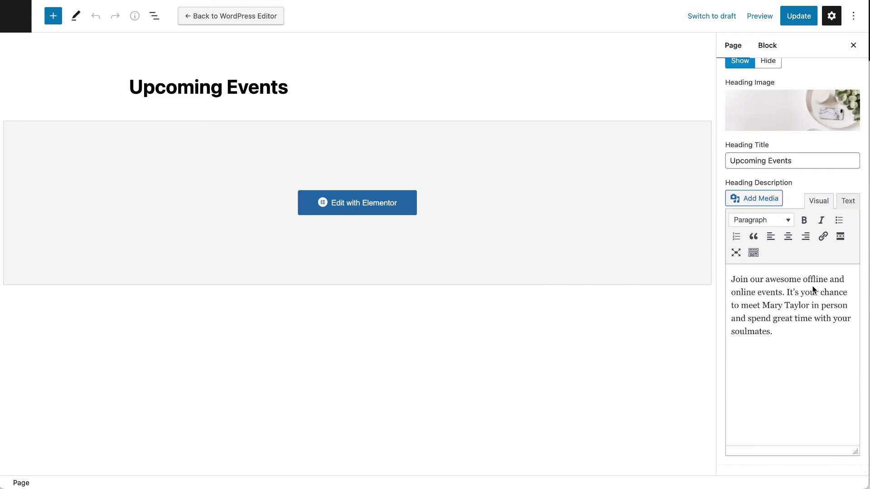
scroll(782, 170, "up", 2)
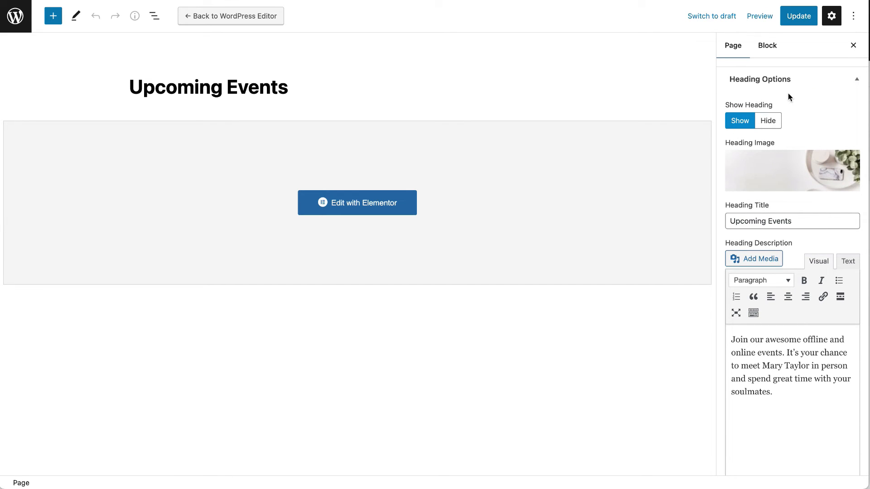
mouse_move(740, 173)
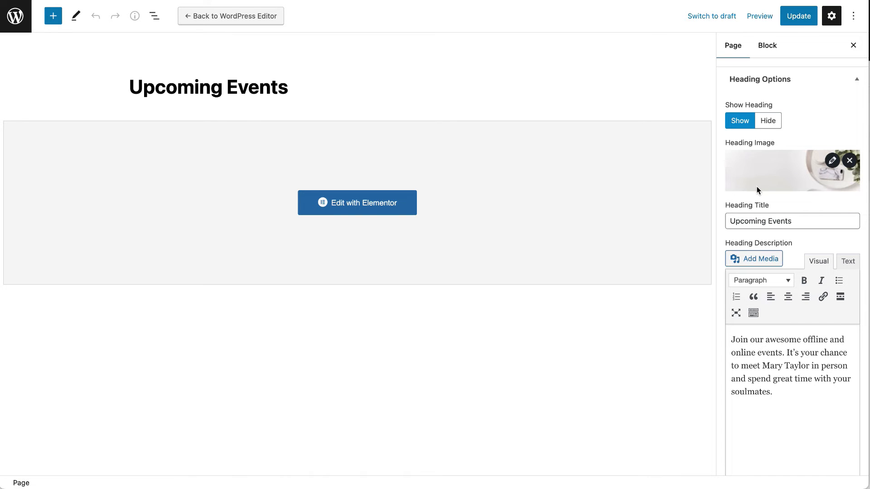
left_click(757, 229)
scroll(746, 373, "down", 2)
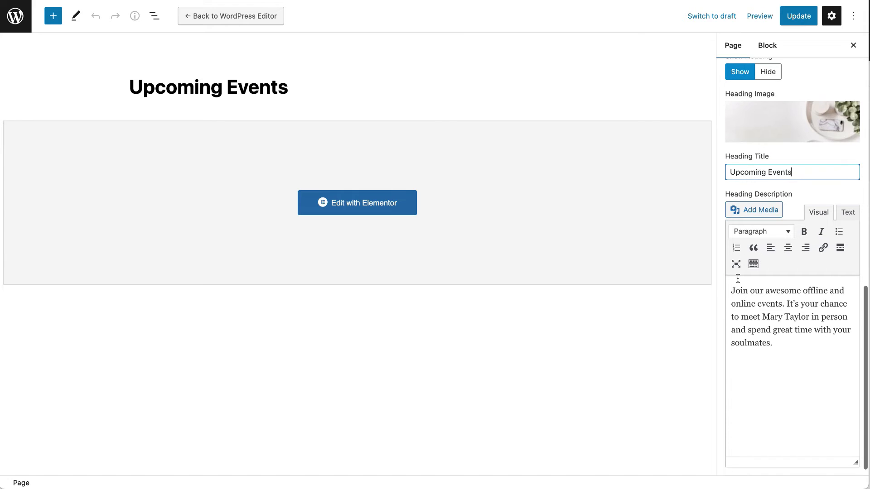
left_click(798, 16)
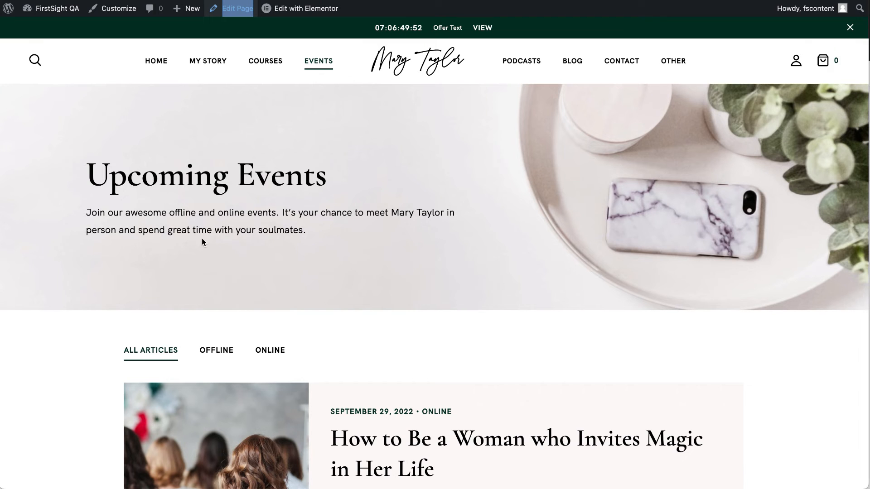
scroll(266, 352, "down", 4)
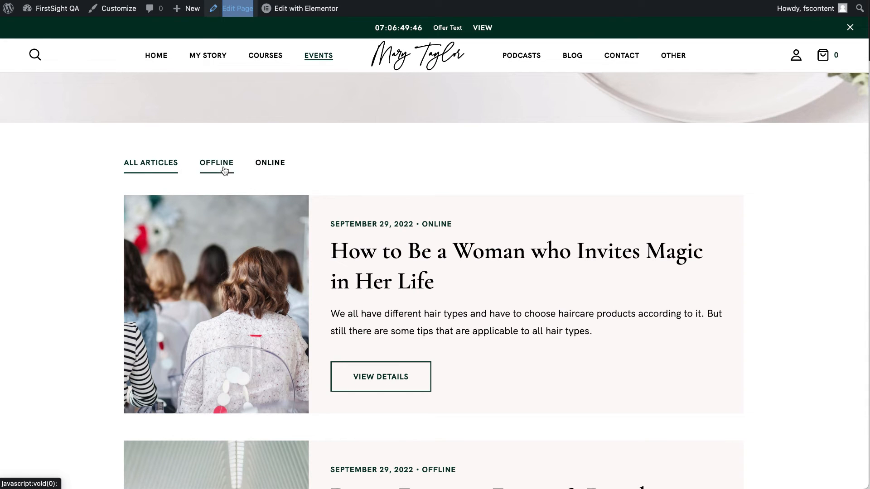
View the 'How to Be a Woman who Invites Magic in Her Life' event, then the Dashboard.
scroll(272, 306, "down", 1)
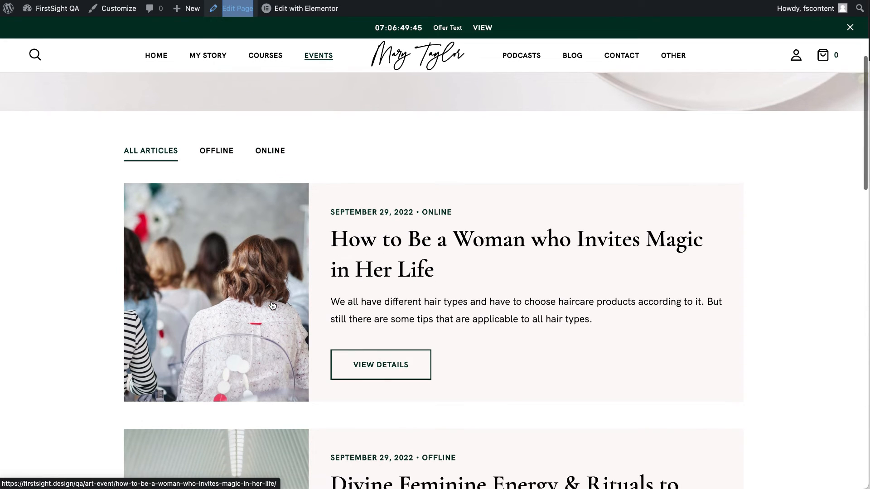
left_click(371, 366)
scroll(371, 366, "down", 5)
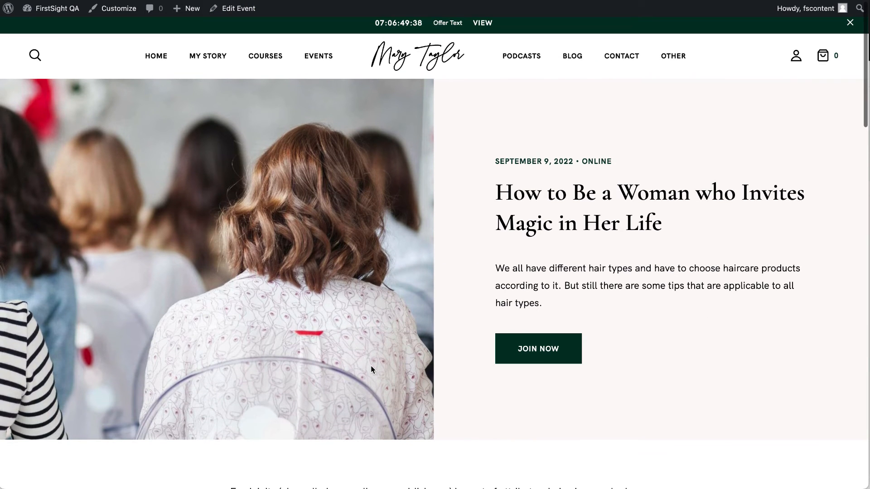
scroll(371, 366, "up", 5)
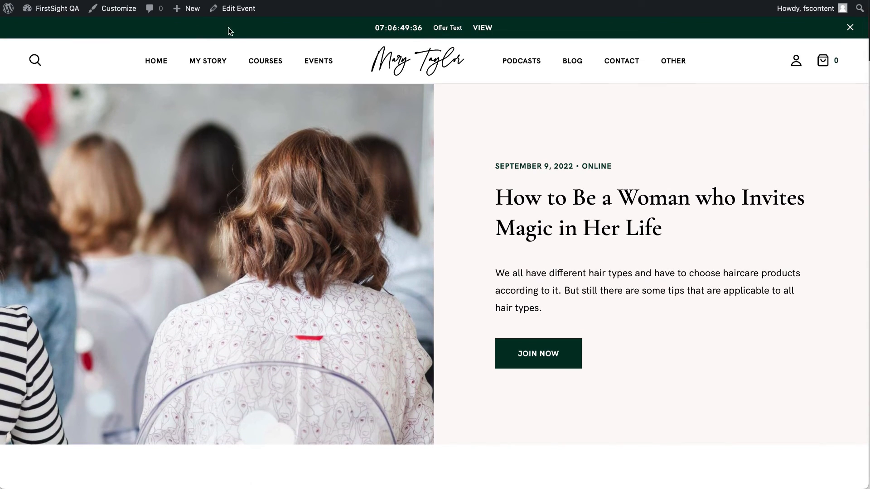
left_click(60, 10)
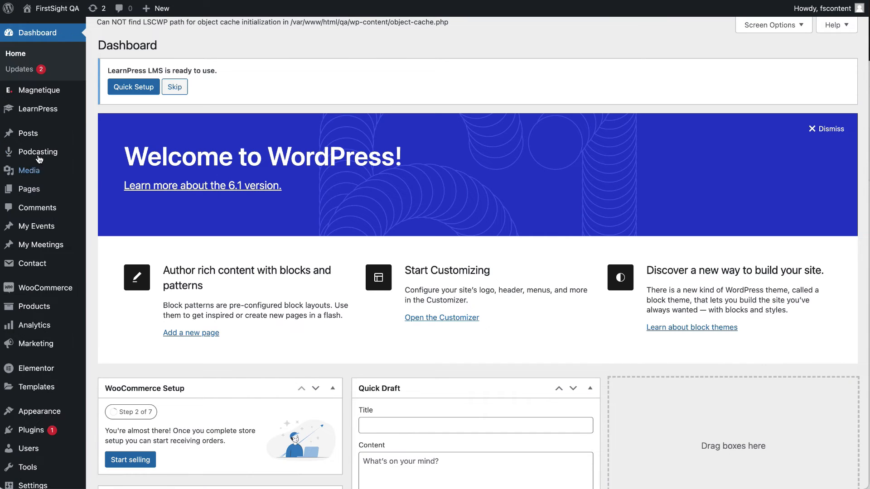
In All Events, select the Test 1, Test2 and Test 3 events.
left_click(42, 231)
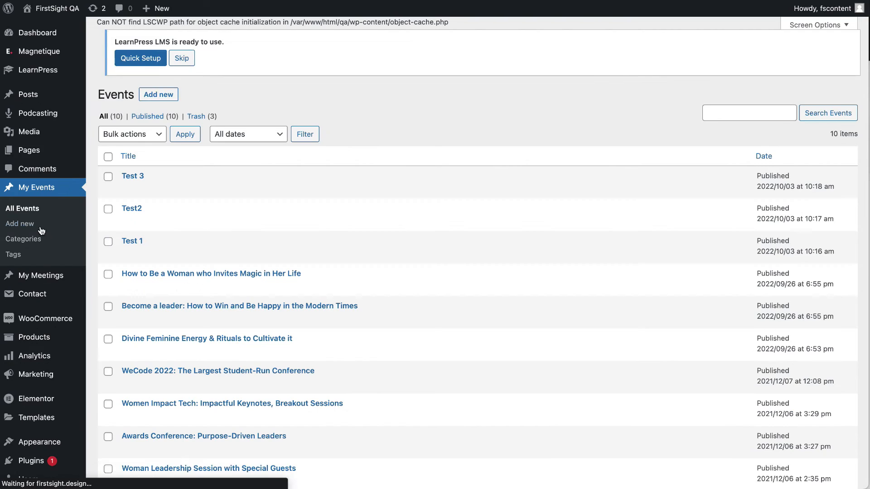
scroll(222, 272, "down", 3)
scroll(222, 276, "up", 3)
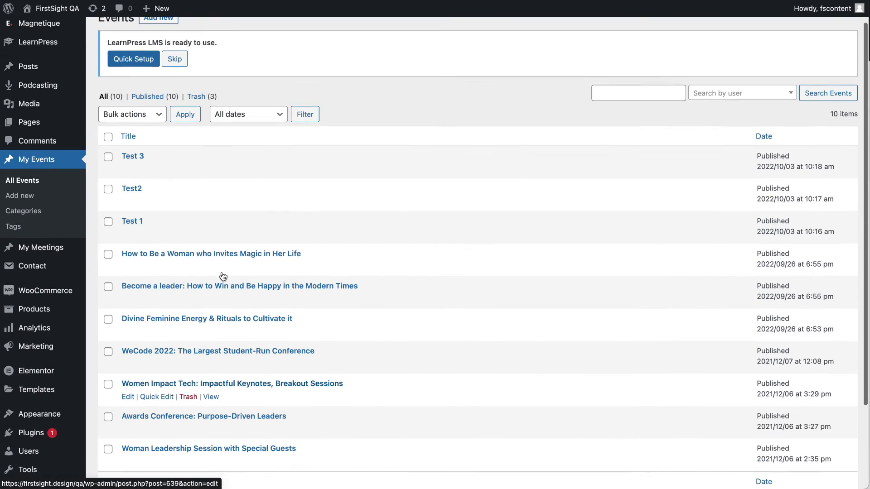
left_click(108, 224)
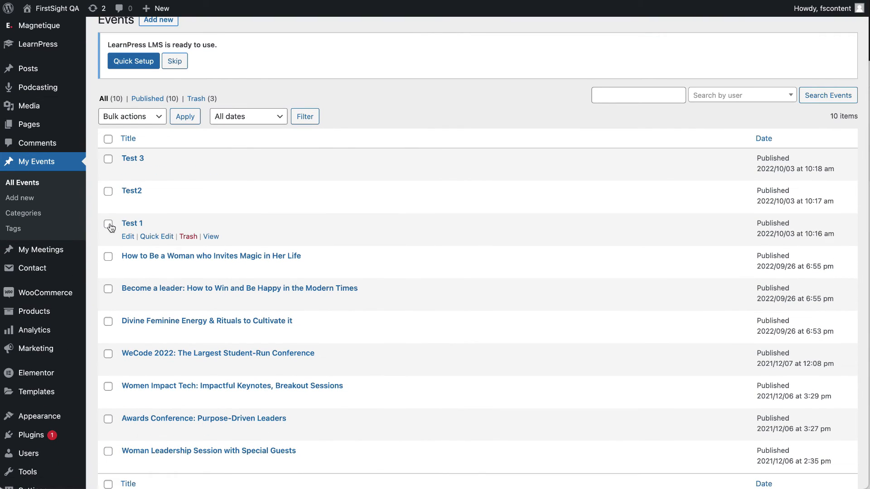
left_click(108, 191)
left_click(108, 159)
Bulk-trash the three selected test events, then open the Invites Magic event.
left_click(131, 117)
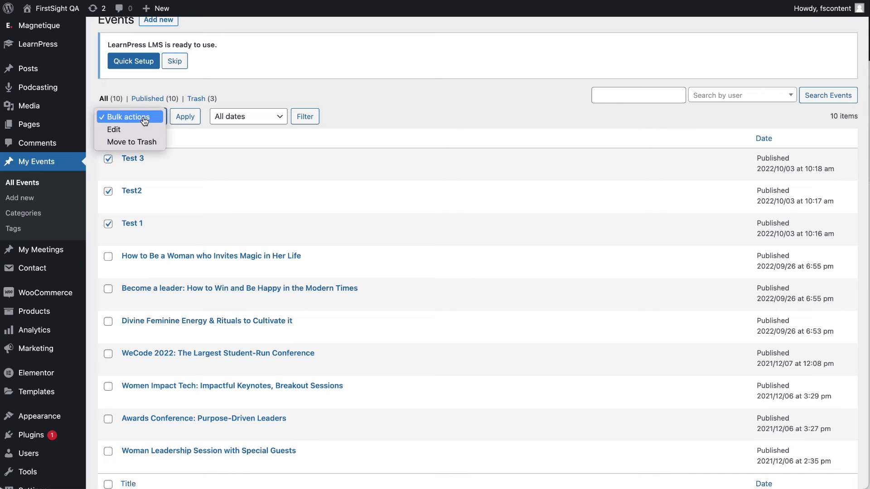
left_click(122, 142)
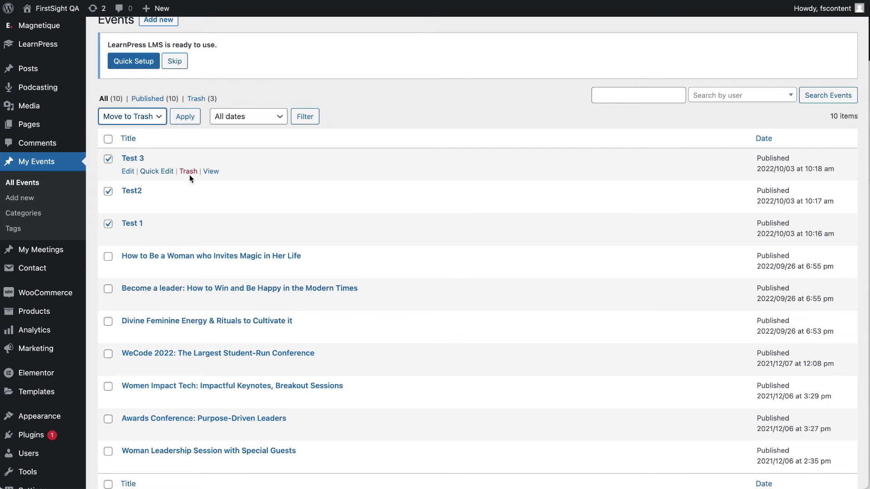
left_click(185, 119)
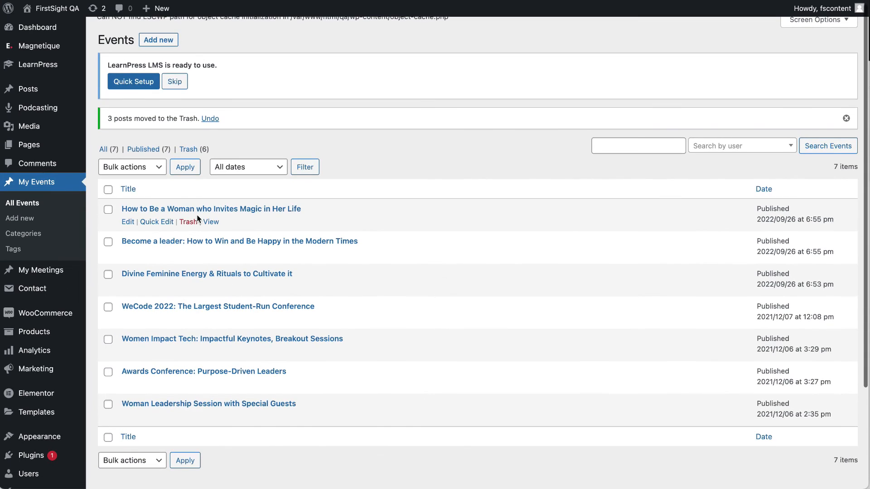
left_click(128, 223)
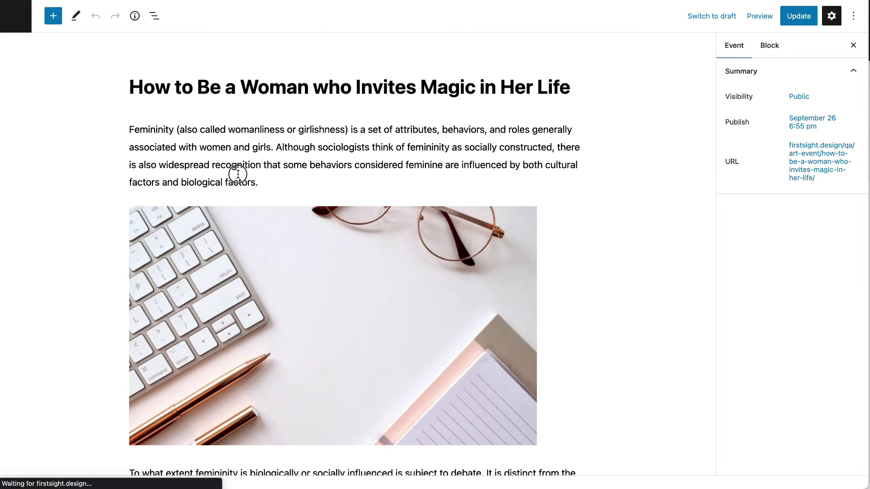
Review the event text and date, then change the button text 'Join Now' to 'Enroll' and update.
left_click(238, 174)
left_click_drag(273, 182, 128, 128)
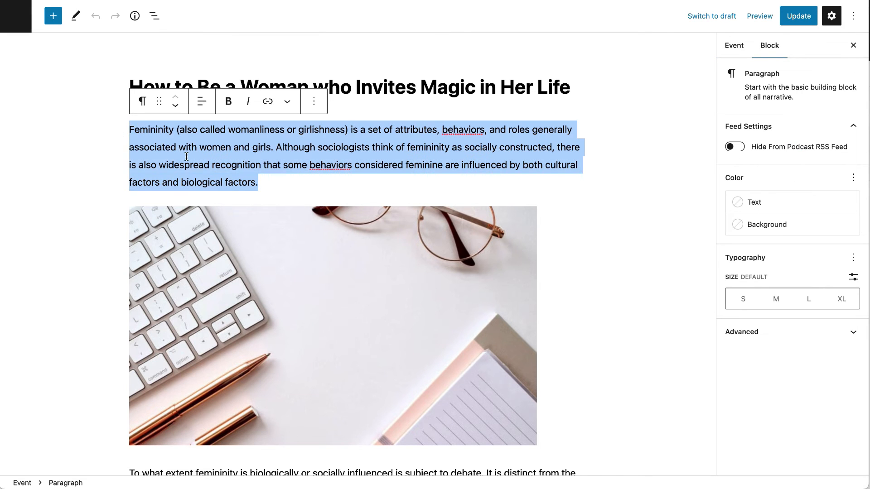
scroll(186, 157, "down", 5)
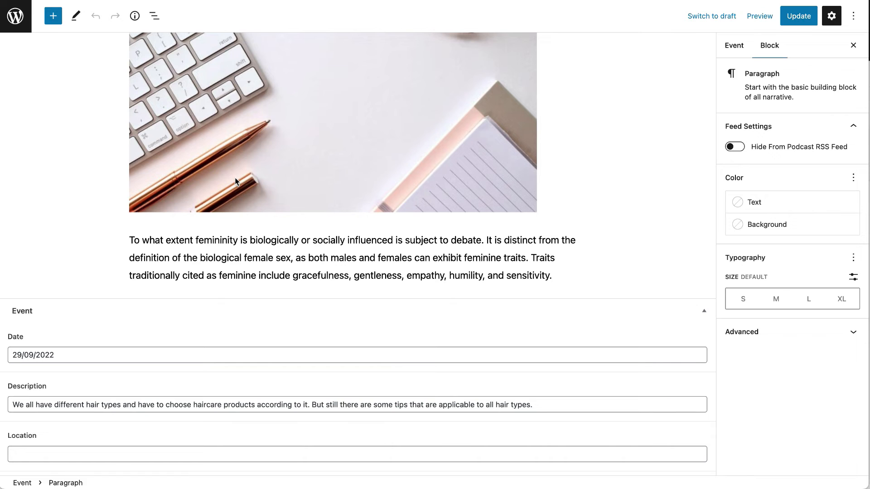
left_click(85, 356)
scroll(85, 360, "down", 3)
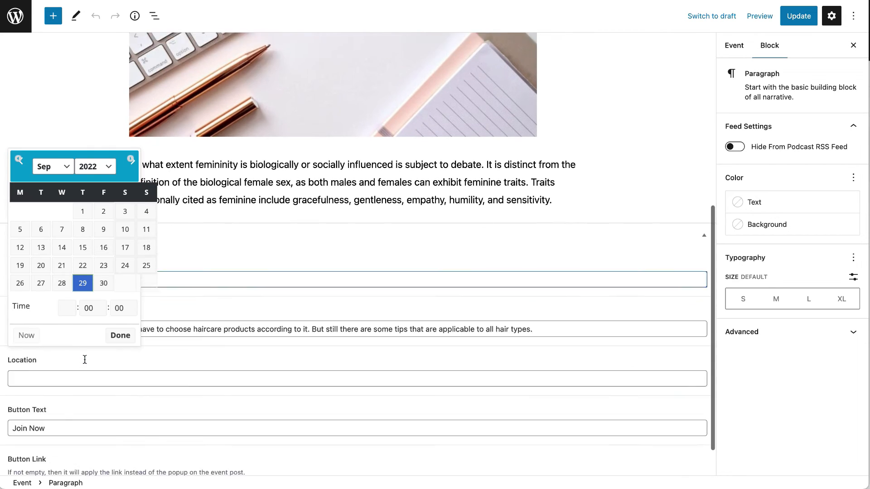
left_click(196, 302)
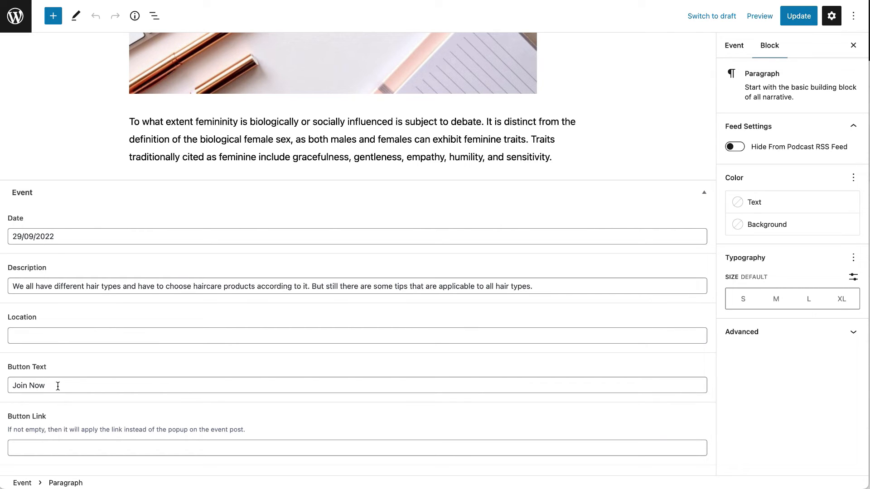
left_click_drag(57, 386, 2, 379)
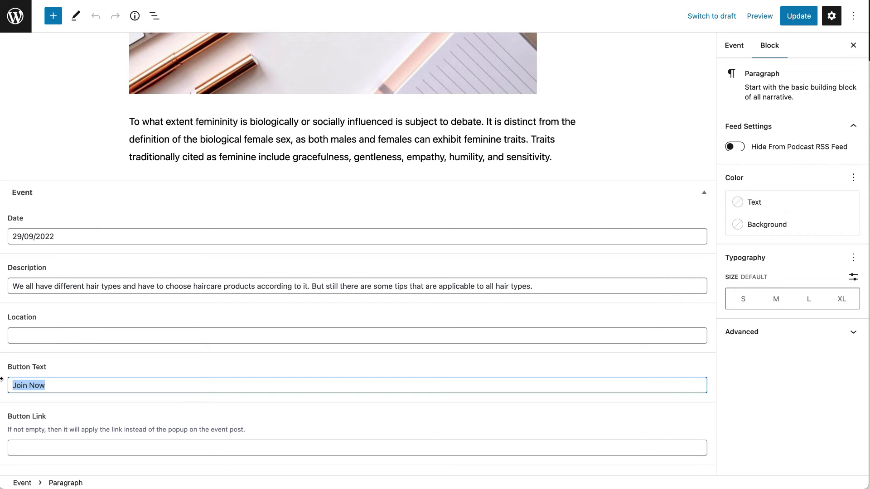
type("Enroll")
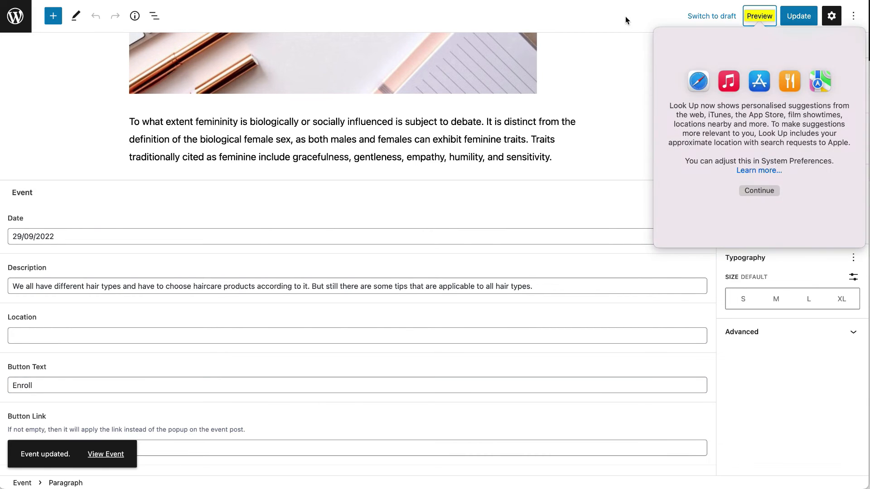
left_click(801, 26)
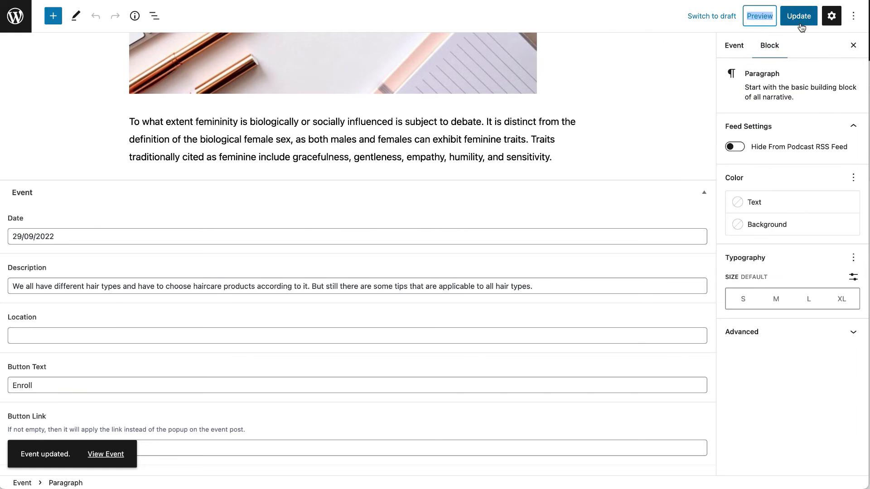
Preview the event in a new tab and test the Enroll button's popup form.
left_click(759, 16)
left_click(680, 113)
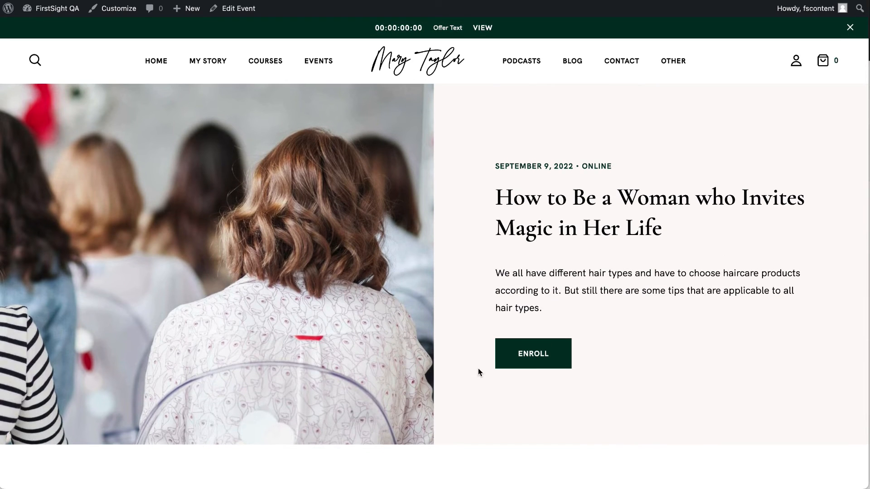
left_click(538, 357)
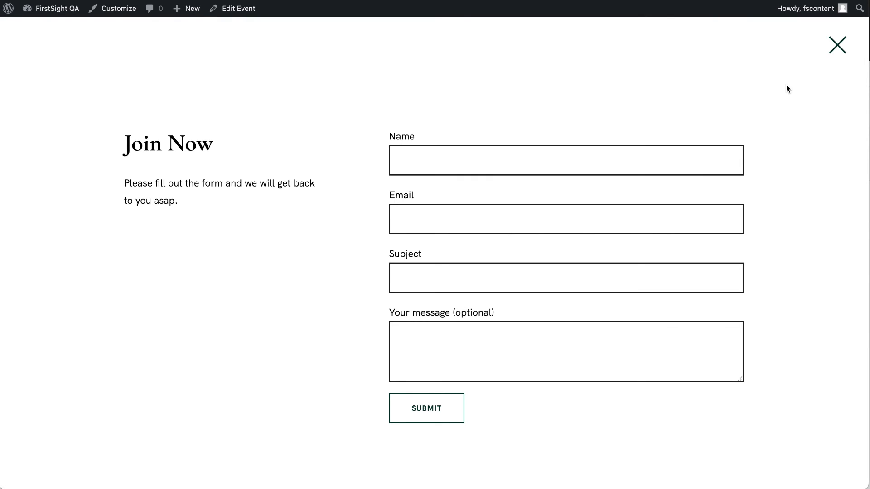
left_click(837, 44)
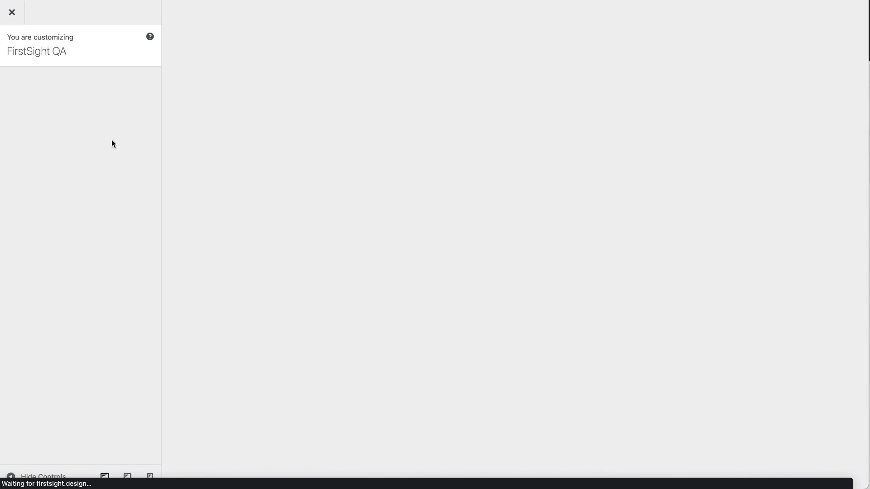
Inspect the Single Event popup's Join Now title, description and Contact Form 7 shortcode.
left_click(72, 320)
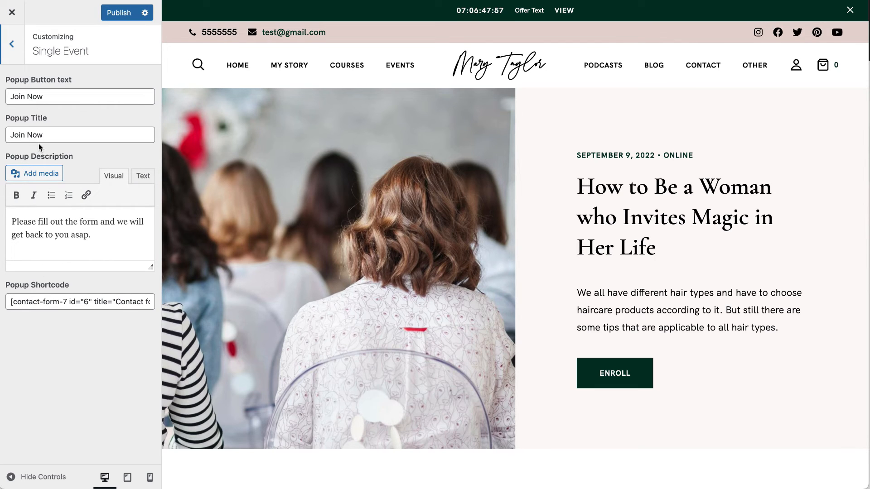
left_click(61, 235)
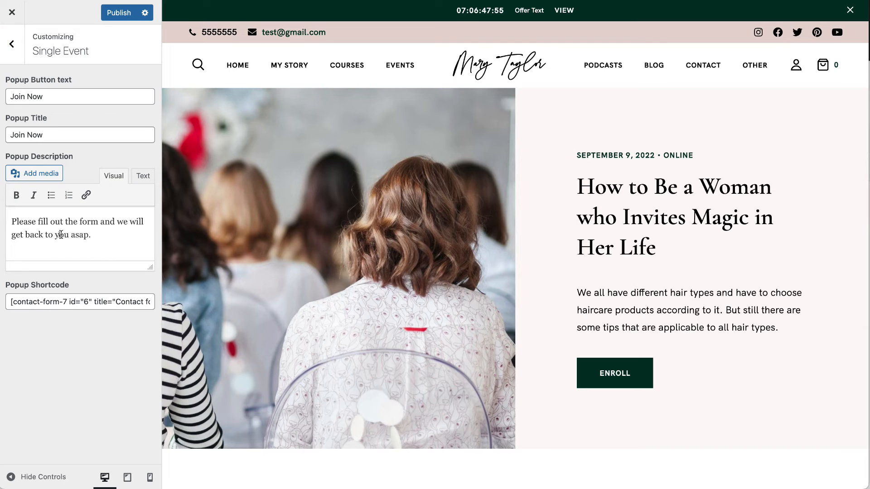
left_click_drag(30, 302, 191, 300)
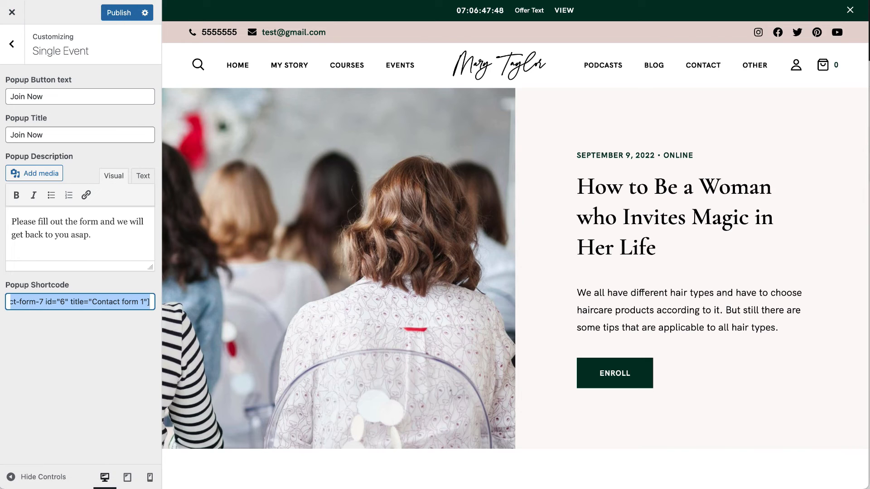
left_click(136, 0)
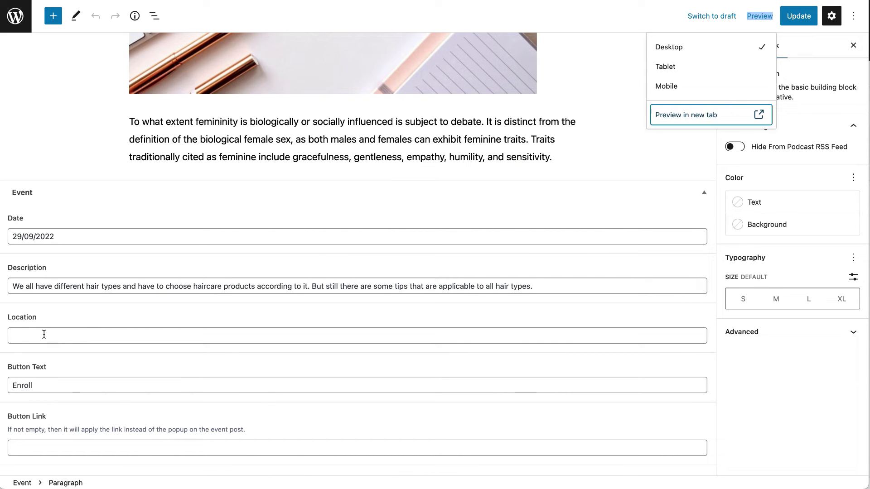
Confirm the event's Lifestyle tag, Online category and featured image in the sidebar.
scroll(612, 372, "up", 10)
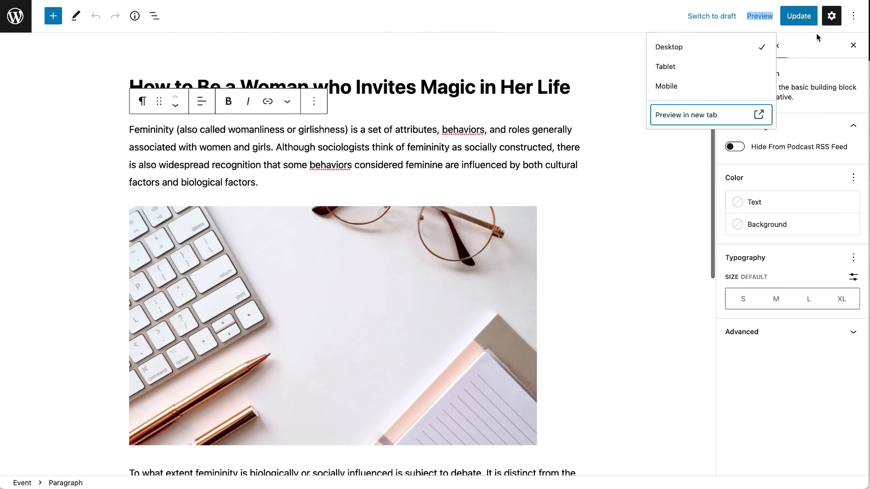
left_click(648, 194)
left_click(765, 259)
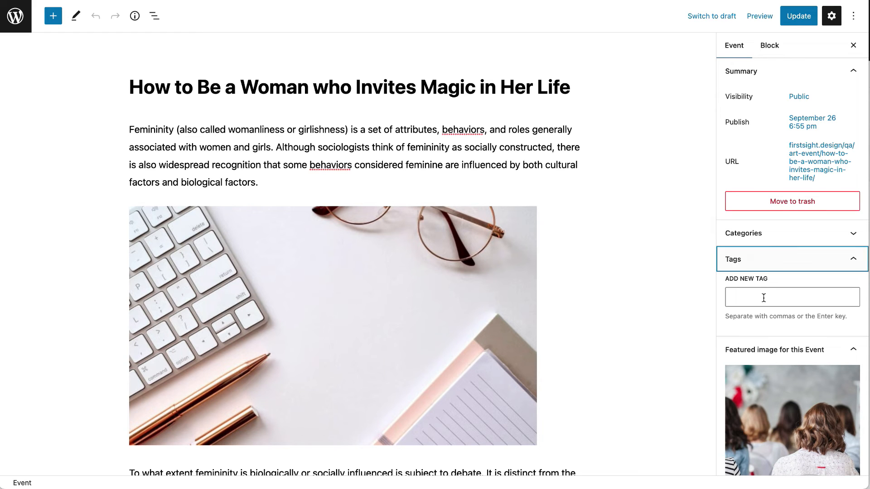
left_click(771, 236)
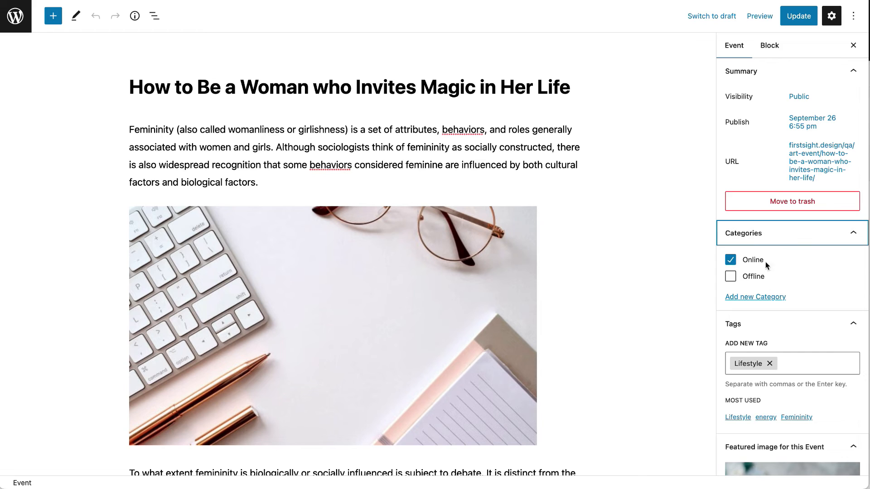
scroll(754, 279, "down", 1)
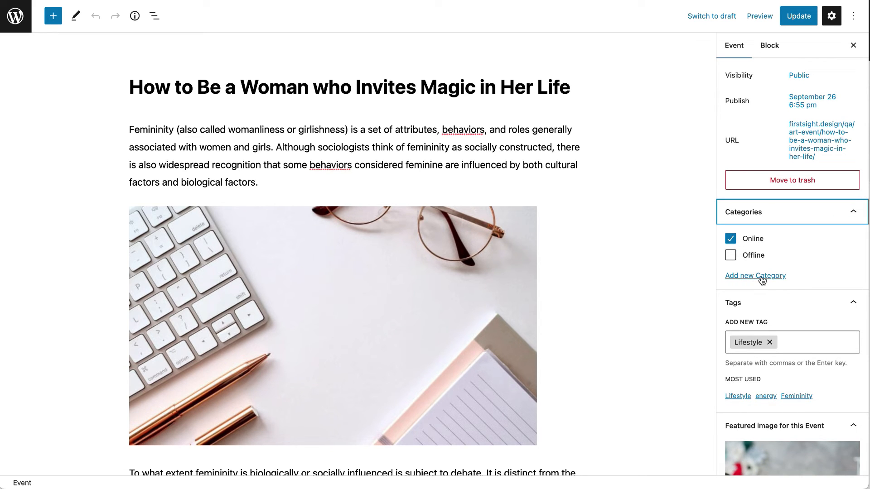
scroll(754, 265, "down", 4)
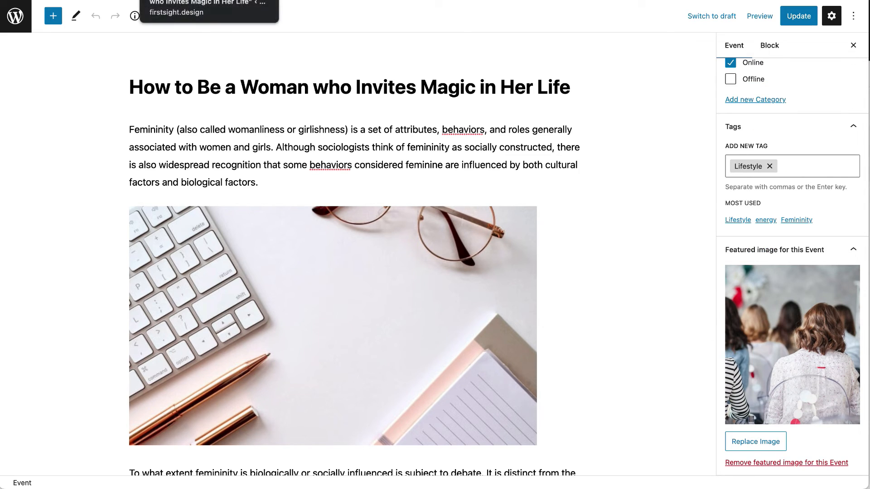
left_click(199, 1)
Browse the Online category events and the Upcoming Events page.
left_click_drag(497, 164, 567, 165)
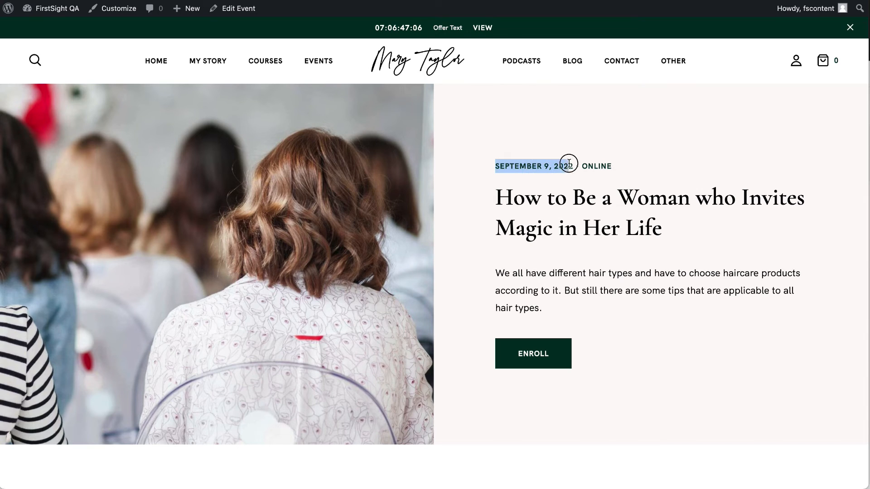
left_click(597, 174)
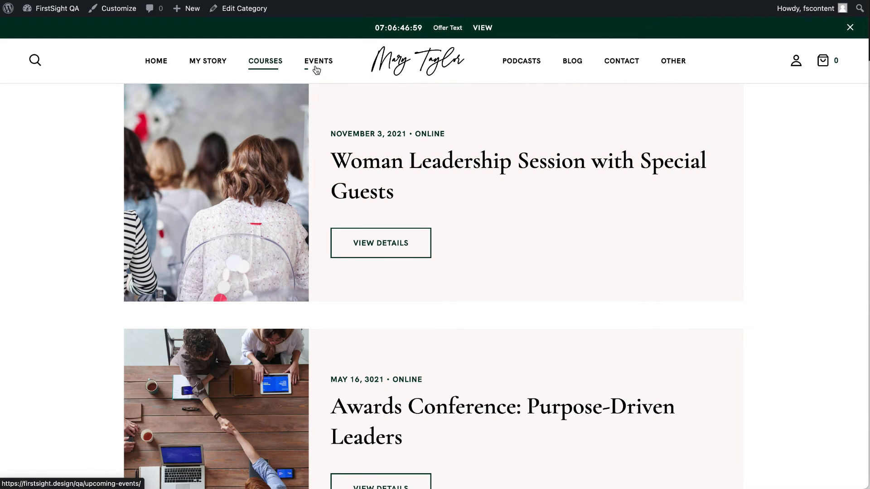
left_click(318, 60)
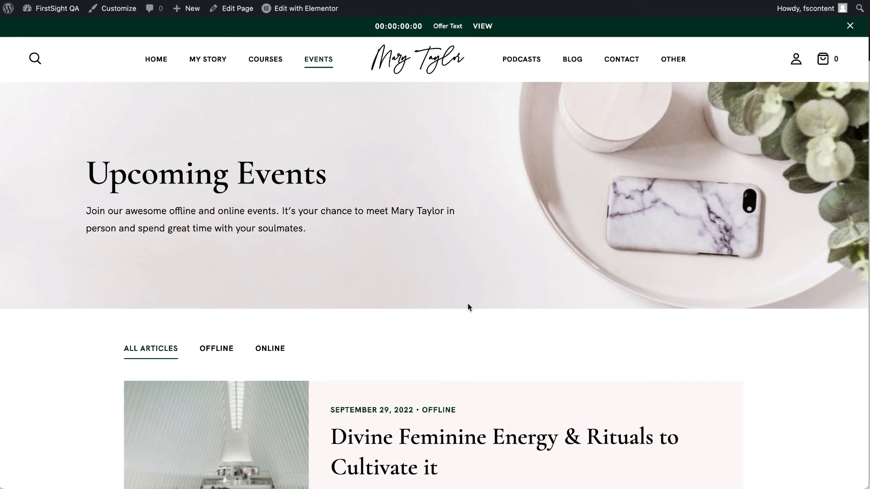
scroll(468, 307, "down", 5)
Open the Divine Feminine Energy & Rituals event and read through its article and tags.
left_click(366, 347)
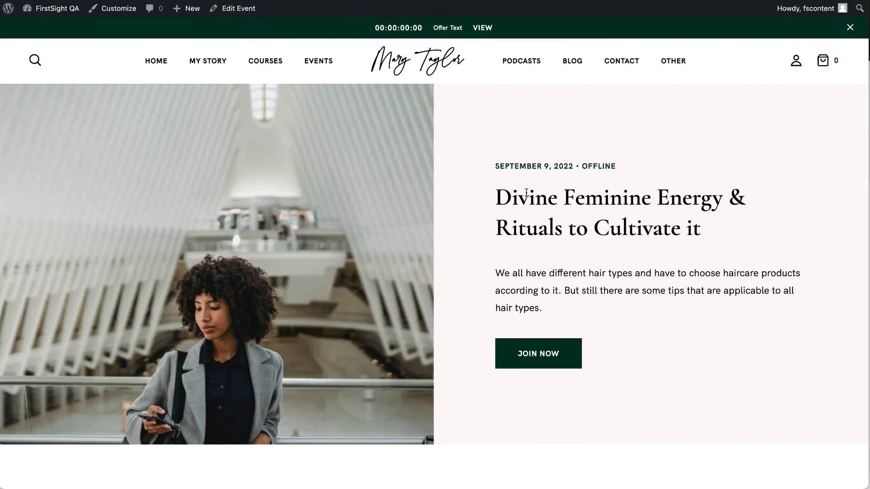
scroll(526, 193, "down", 15)
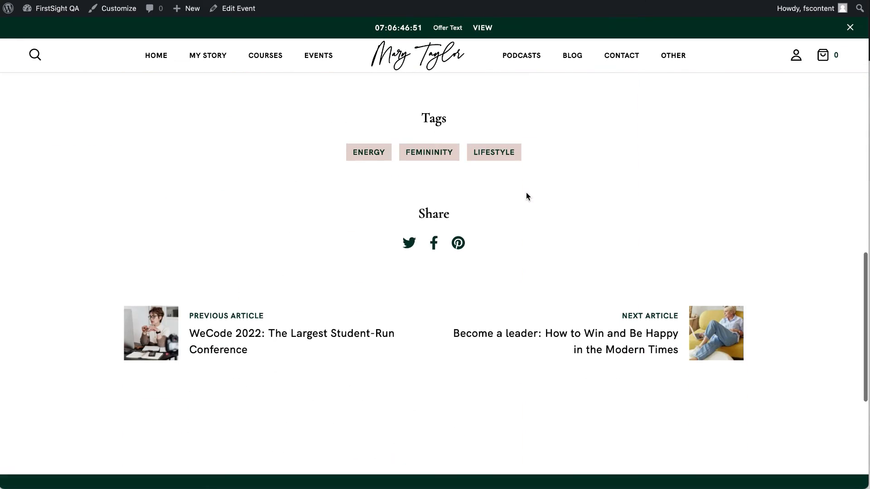
scroll(526, 193, "up", 15)
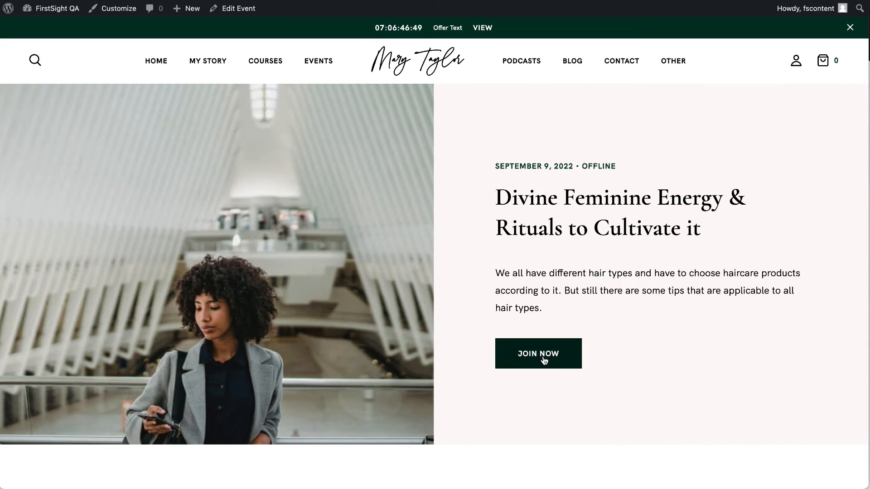
scroll(525, 421, "down", 15)
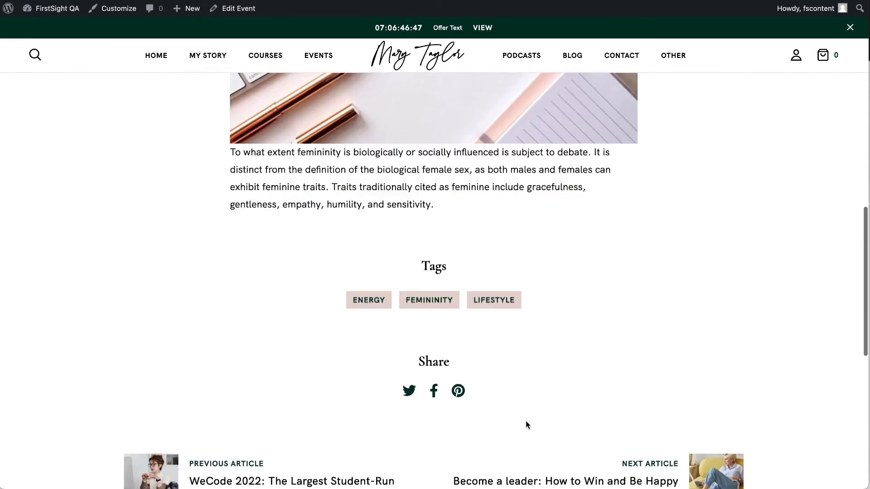
scroll(526, 425, "down", 3)
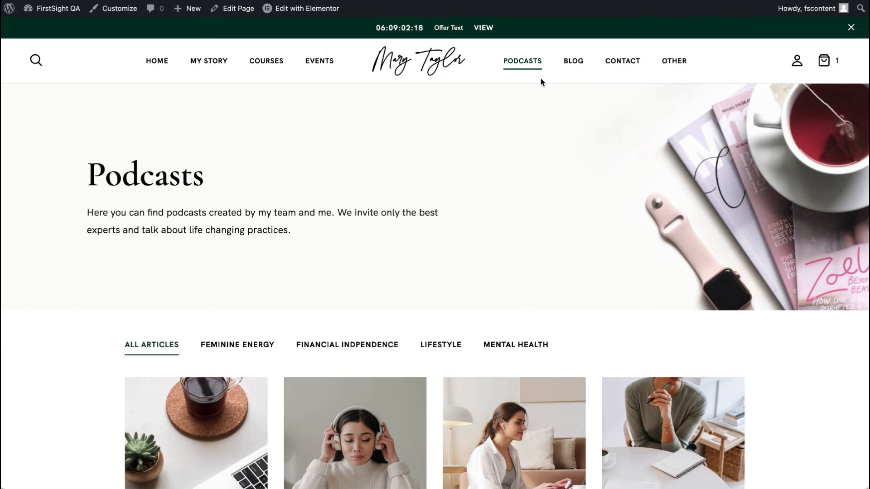
Scroll through the public Podcasts page, then go to the admin Dashboard.
scroll(482, 244, "down", 3)
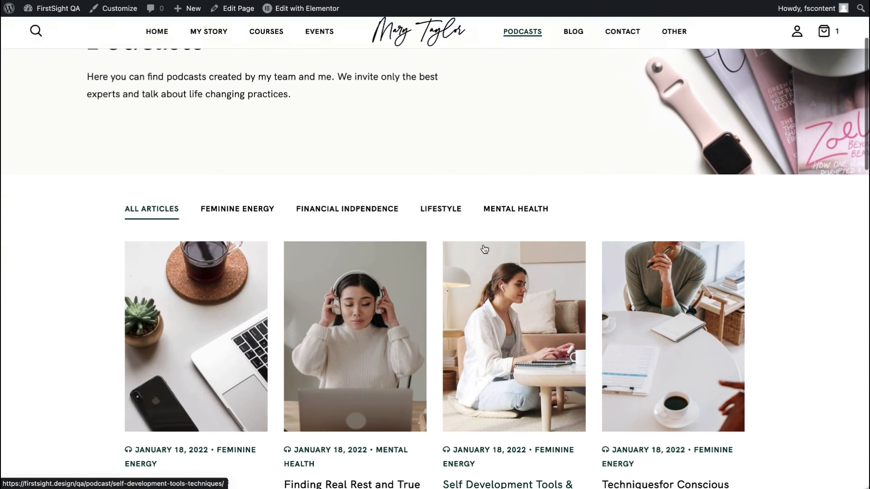
scroll(485, 248, "up", 3)
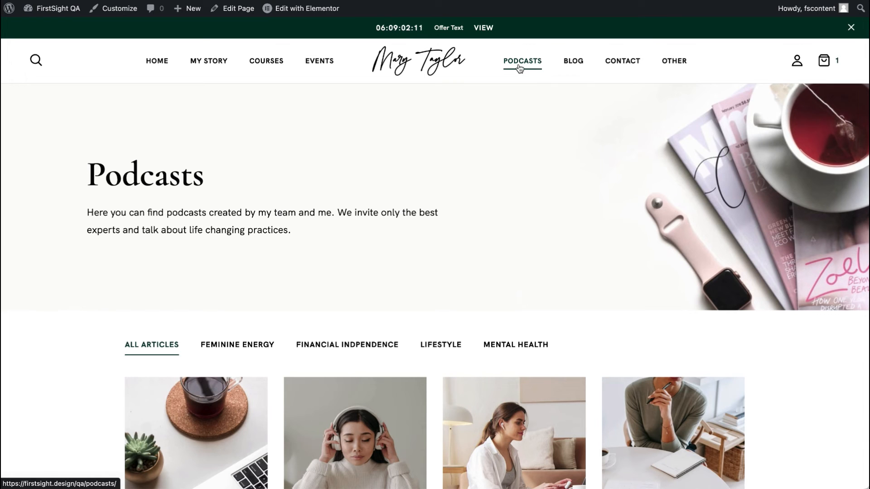
scroll(453, 207, "down", 4)
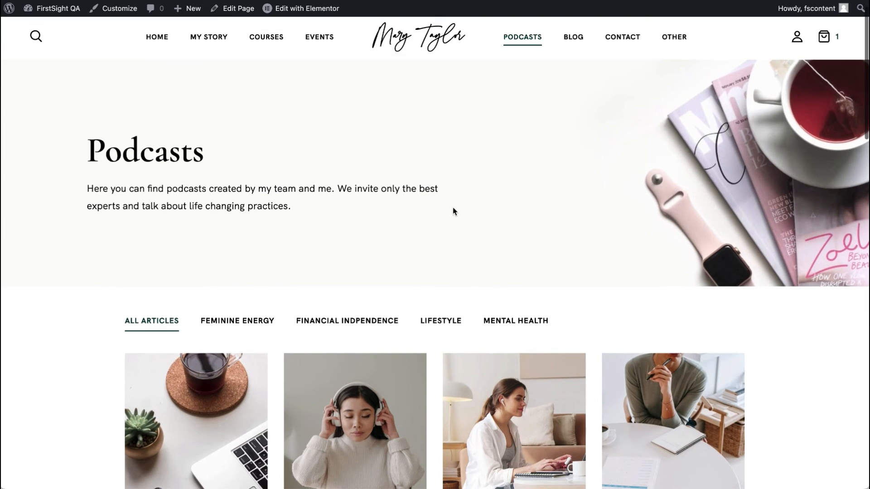
scroll(453, 208, "down", 2)
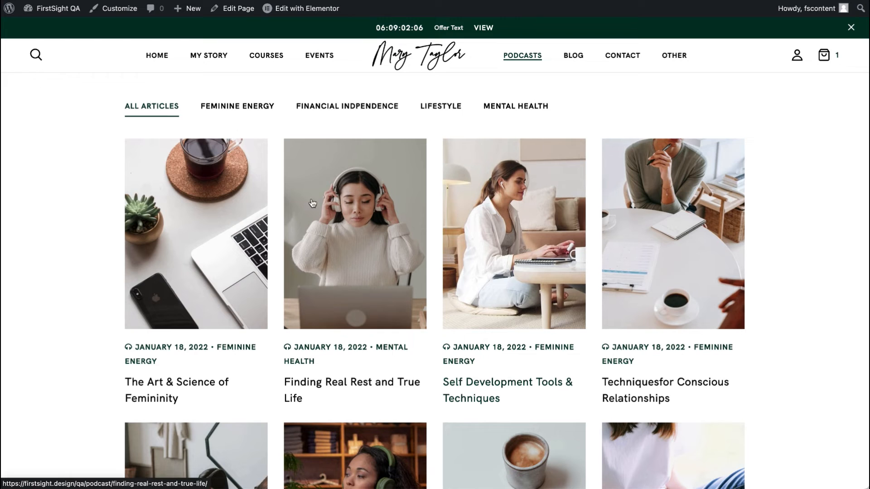
left_click(54, 26)
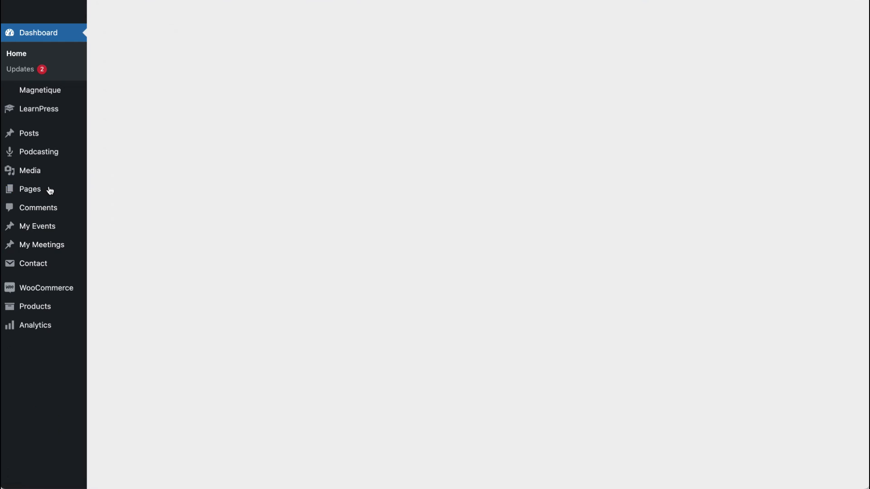
Open Podcasting > All Episodes and scroll through the 10 published episodes.
scroll(33, 371, "down", 4)
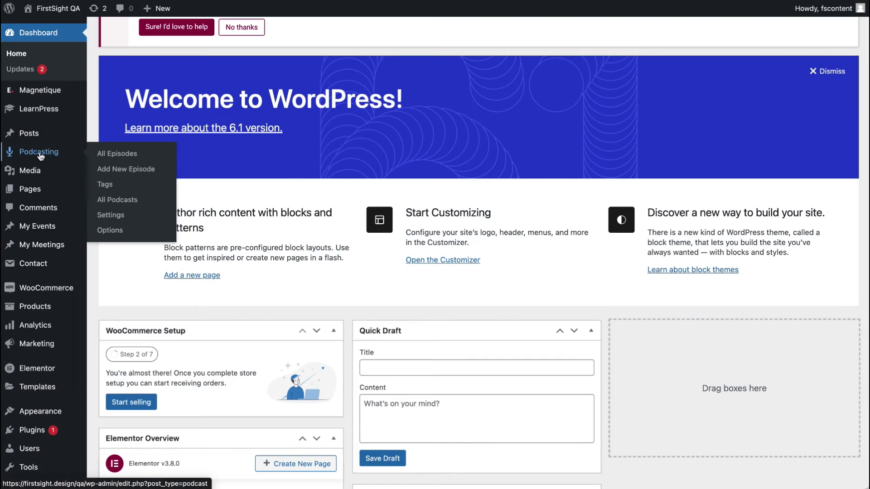
left_click(41, 157)
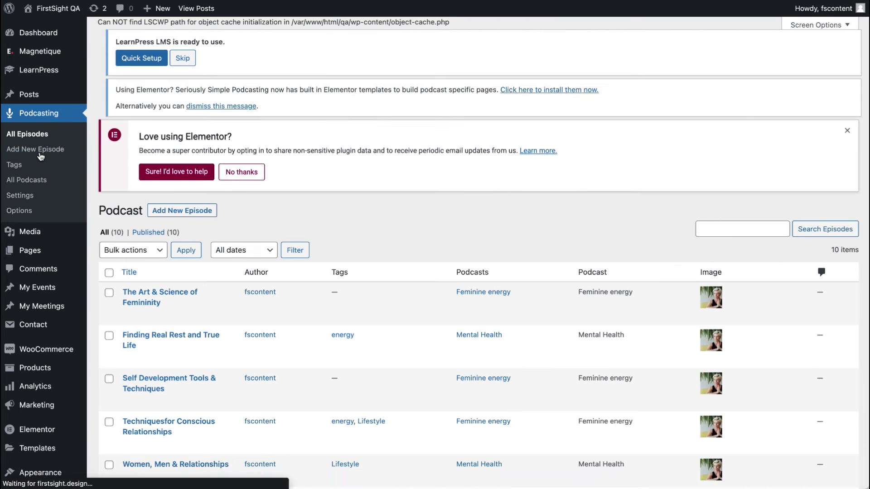
scroll(185, 238, "down", 8)
scroll(187, 238, "up", 3)
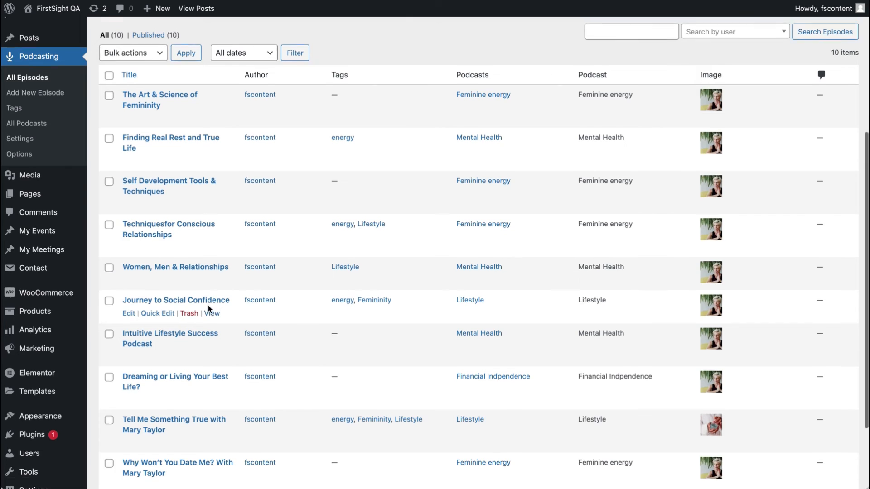
scroll(209, 309, "up", 1)
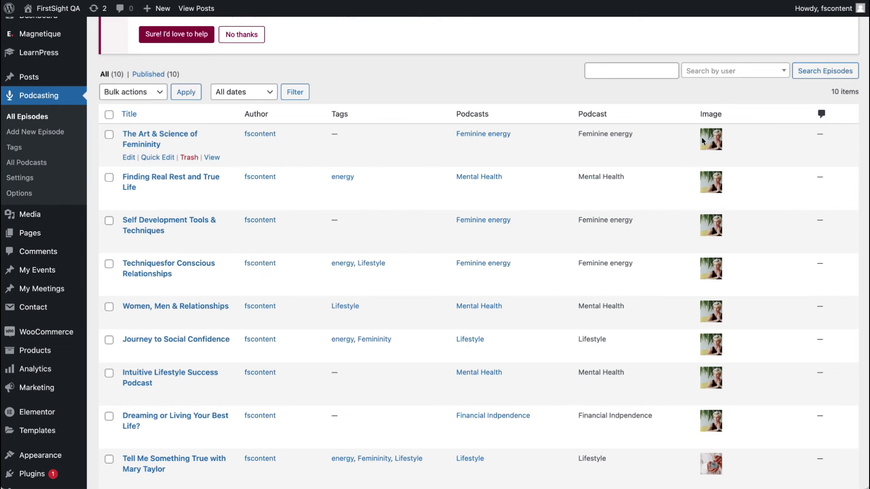
scroll(619, 251, "down", 2)
scroll(619, 251, "down", 2)
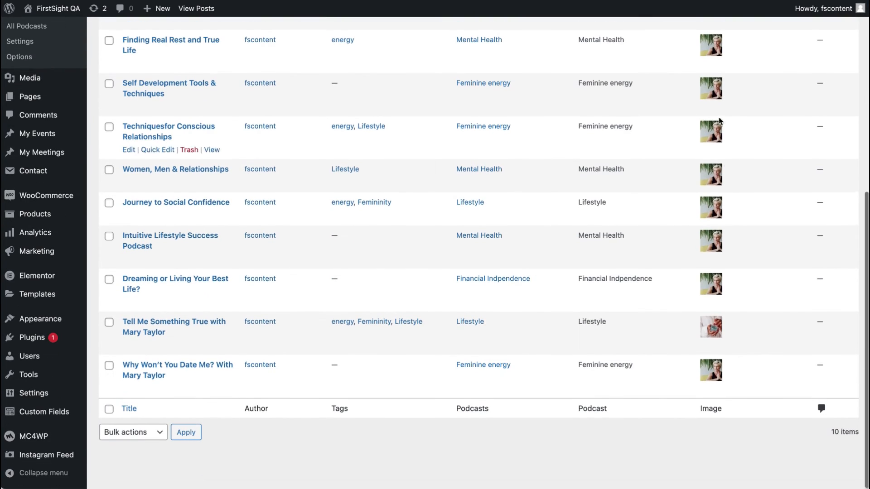
scroll(491, 278, "up", 6)
scroll(192, 272, "up", 2)
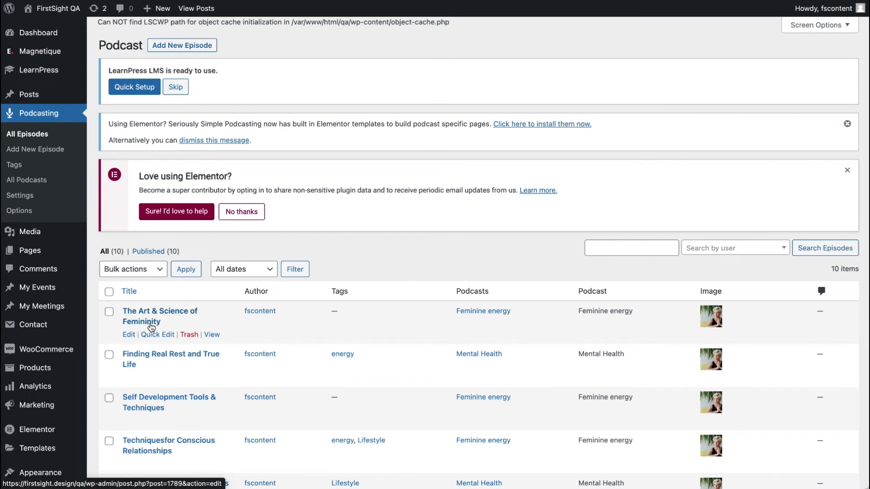
Open The Art & Science of Femininity and review its episode file and image.
left_click(129, 336)
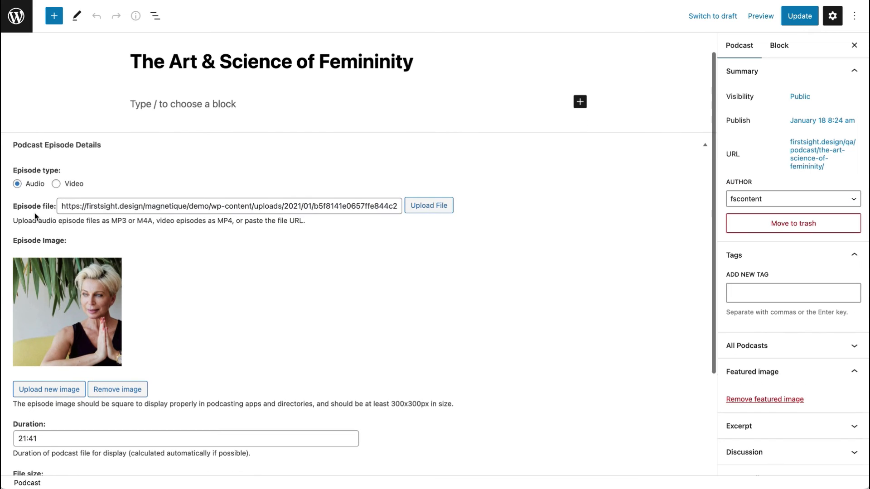
left_click(114, 209)
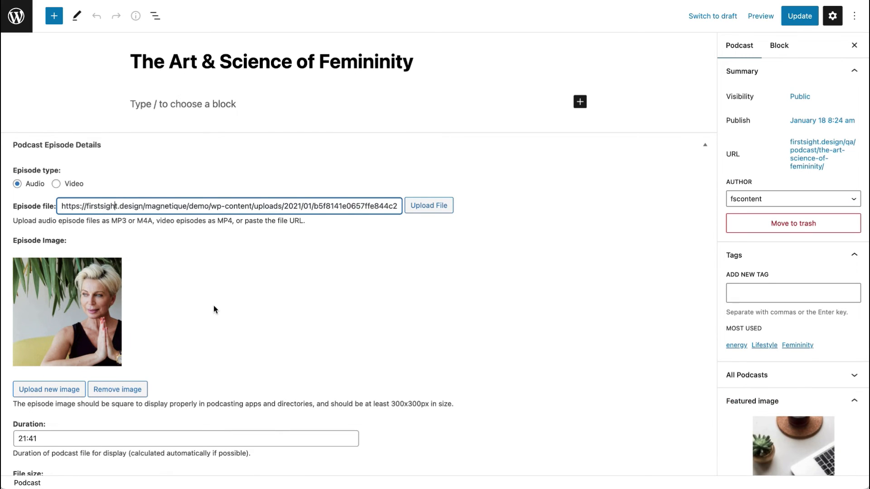
scroll(213, 305, "down", 3)
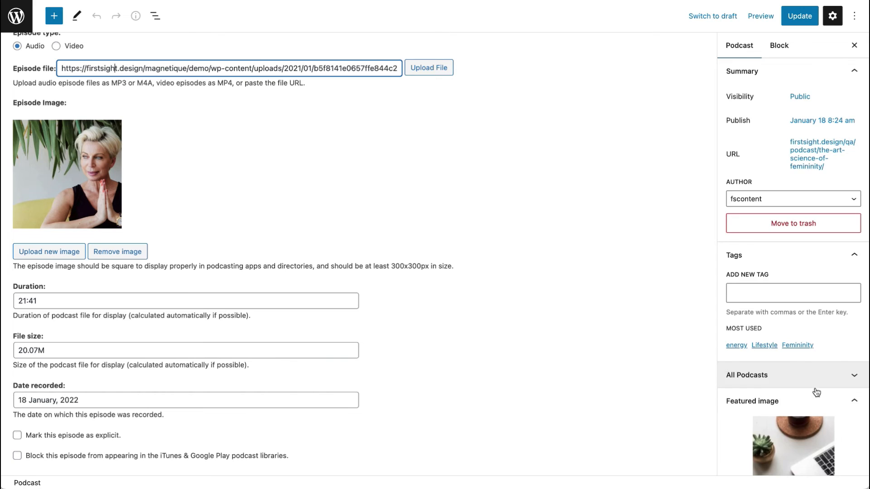
scroll(816, 390, "down", 6)
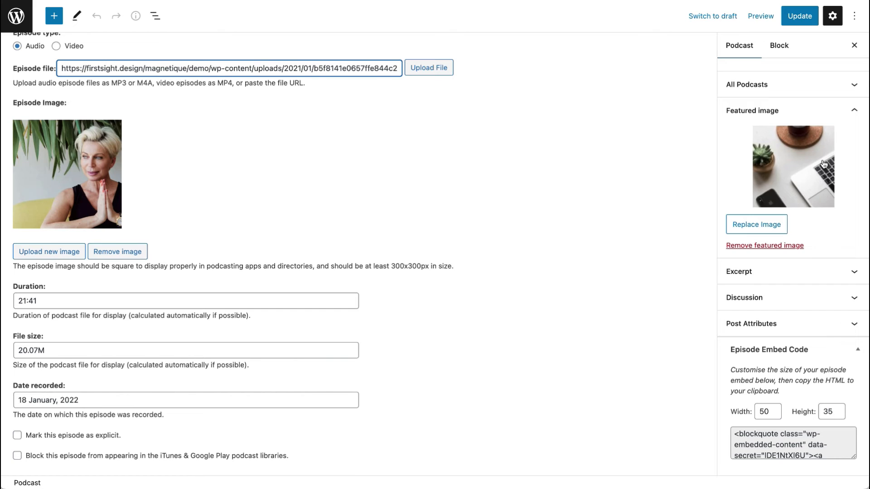
scroll(824, 164, "up", 5)
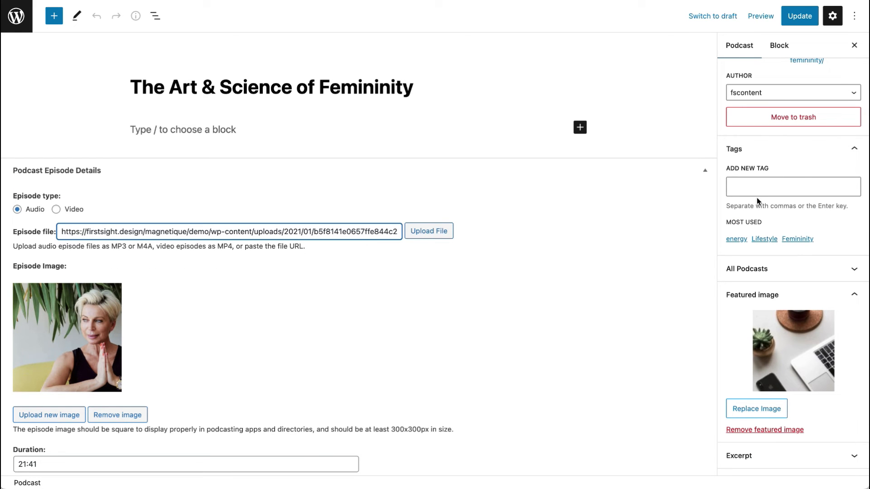
Confirm the episode belongs to the Feminine energy podcast and update it.
left_click(792, 268)
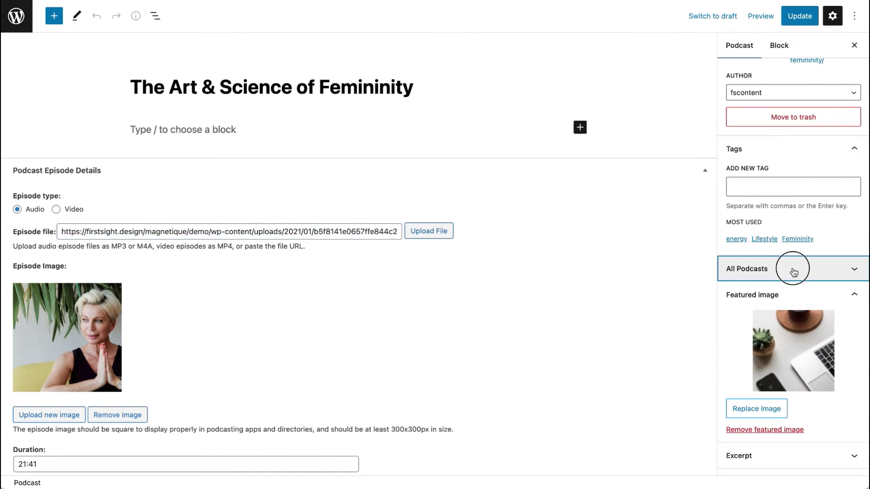
scroll(792, 268, "up", 3)
scroll(794, 272, "down", 5)
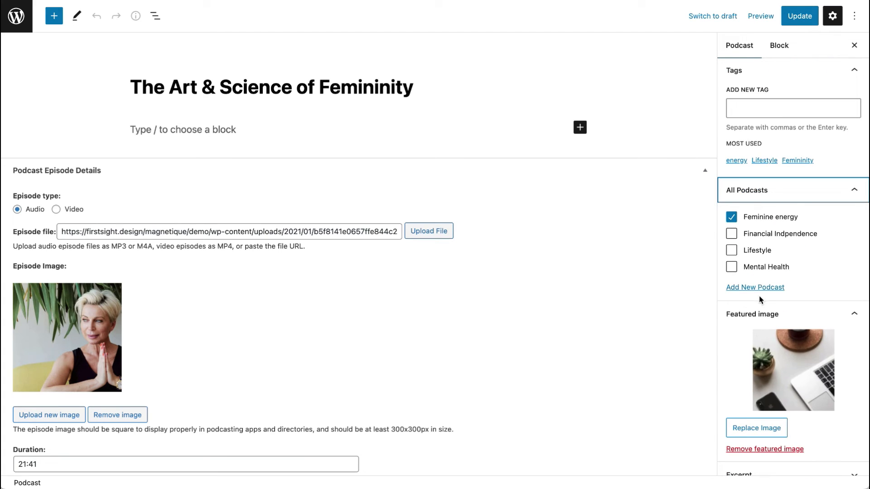
left_click(800, 23)
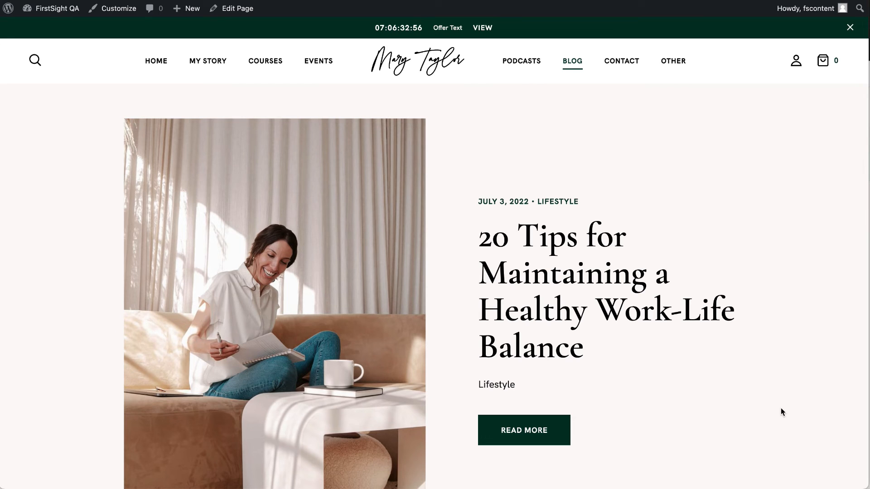
Scroll through the posts on the live Blog page.
scroll(781, 411, "down", 3)
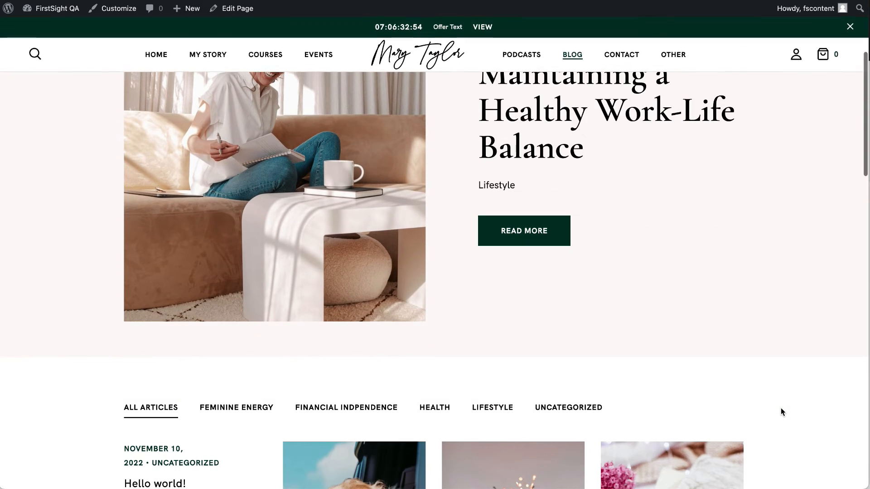
scroll(781, 410, "up", 3)
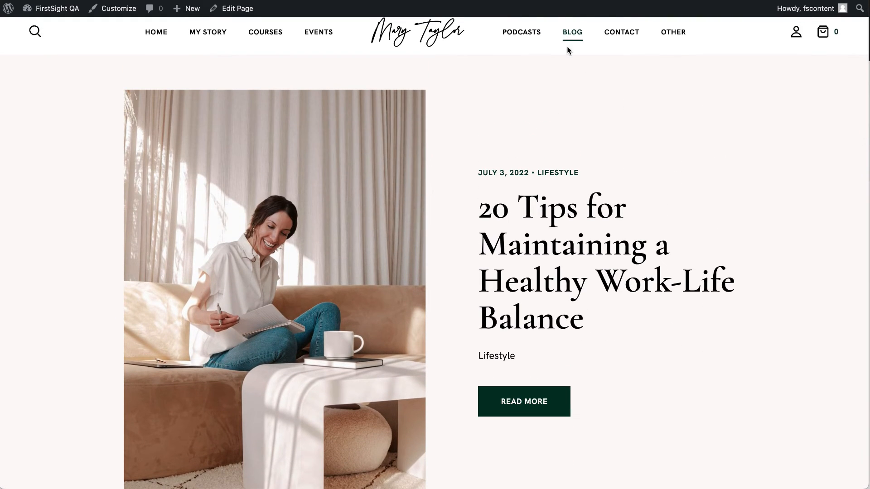
mouse_move(567, 40)
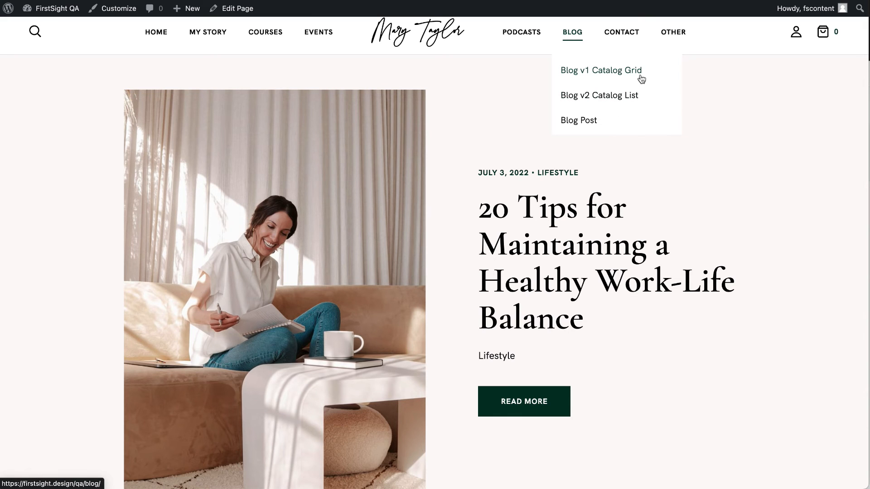
scroll(650, 195, "down", 12)
scroll(652, 197, "up", 4)
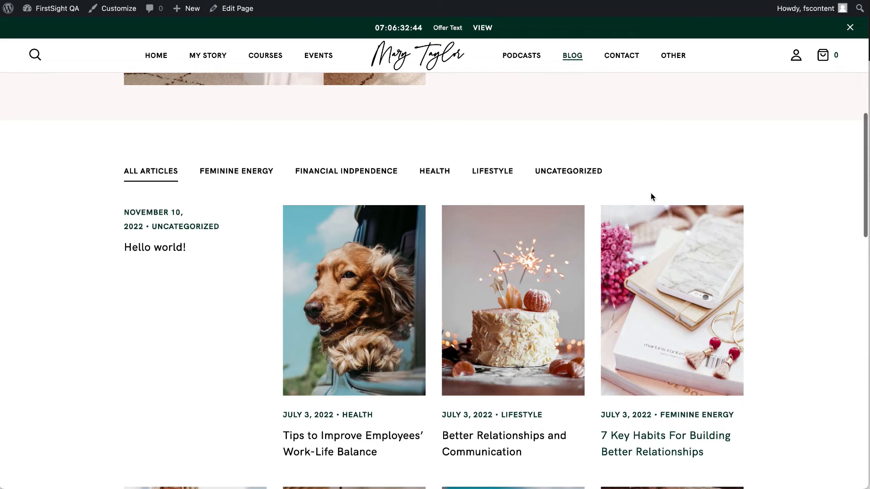
scroll(650, 192, "up", 2)
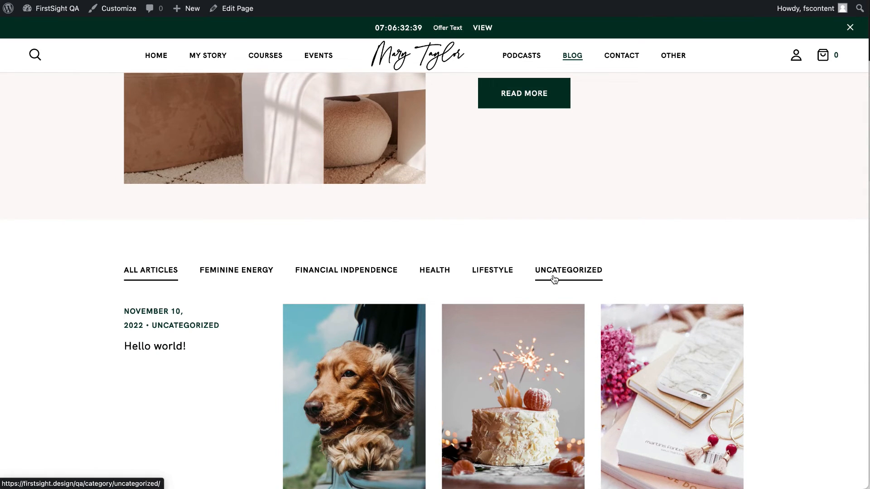
scroll(554, 278, "down", 6)
scroll(480, 385, "down", 11)
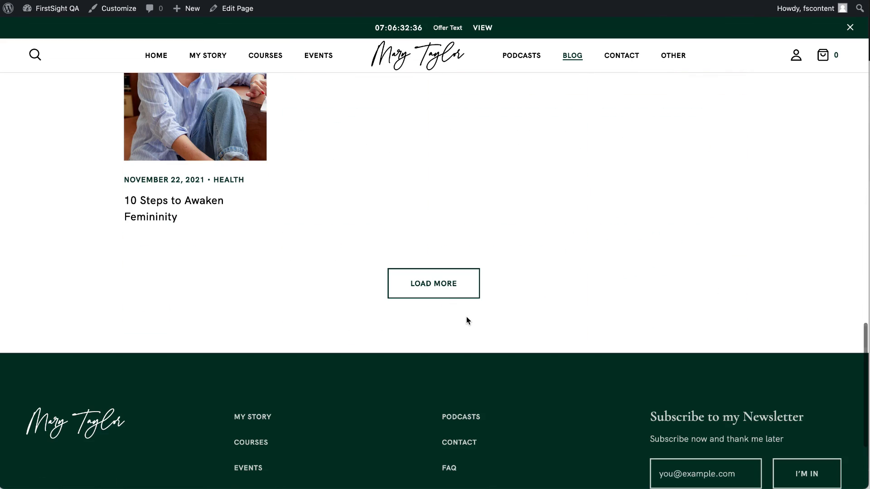
Load more posts into the blog grid, then open the admin All Posts list.
left_click(451, 286)
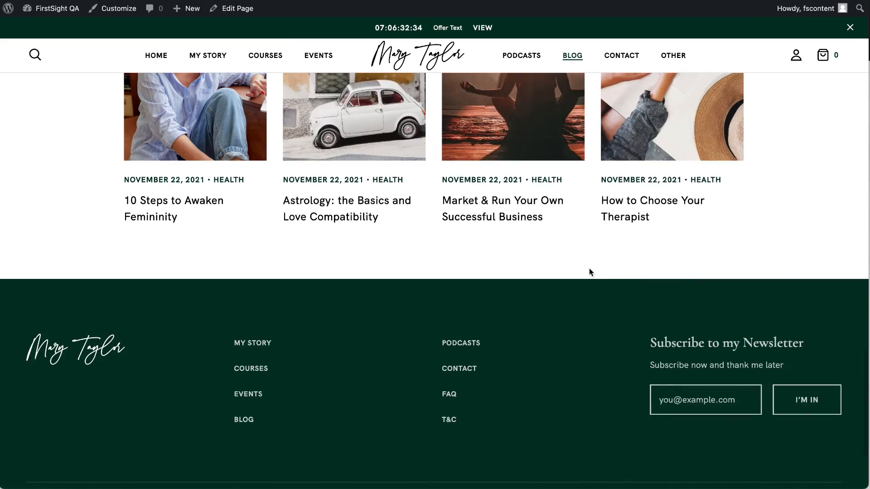
scroll(589, 268, "up", 11)
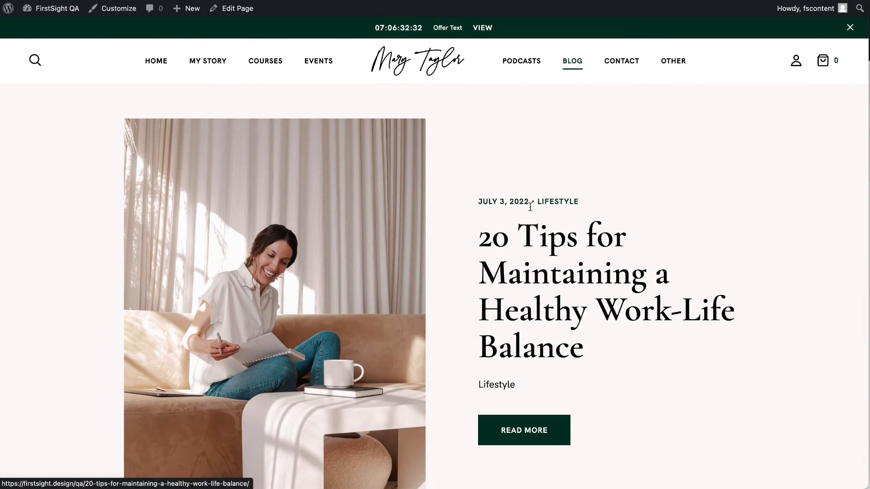
scroll(542, 296, "down", 2)
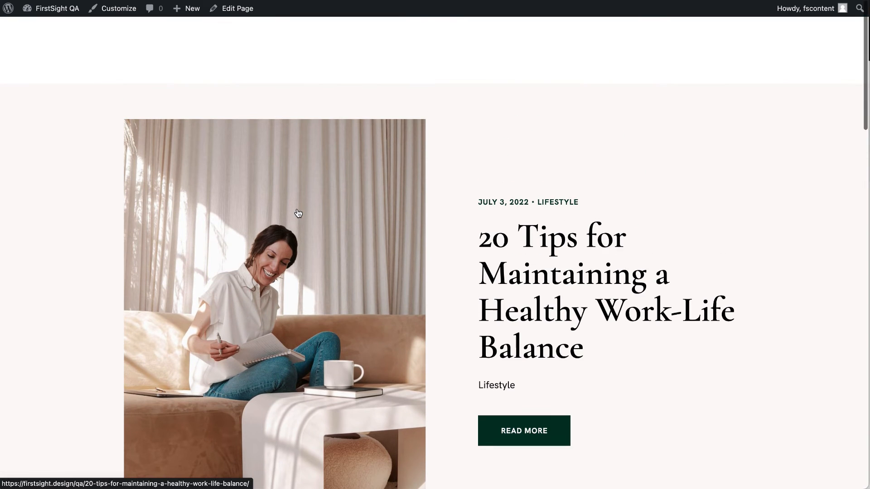
scroll(548, 258, "up", 2)
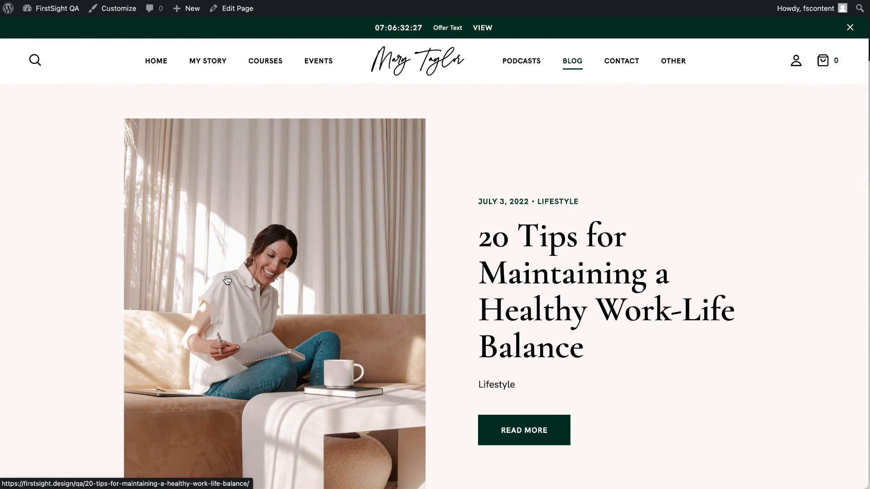
left_click(57, 8)
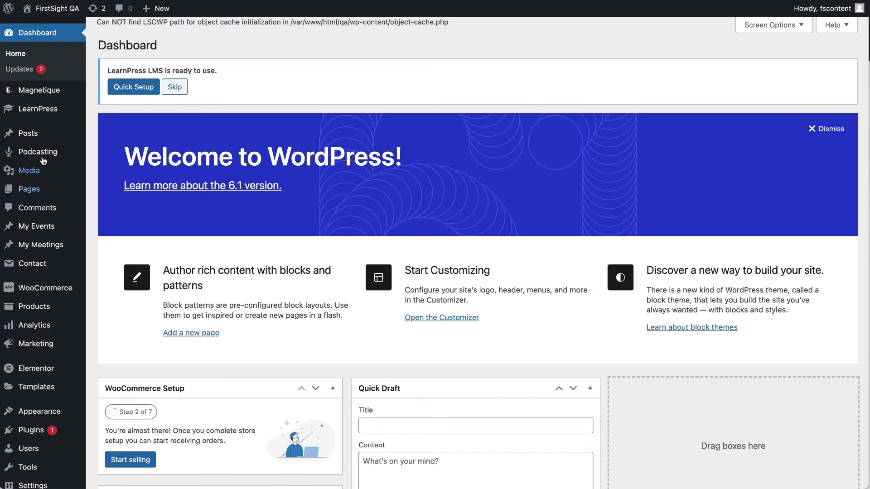
left_click(26, 140)
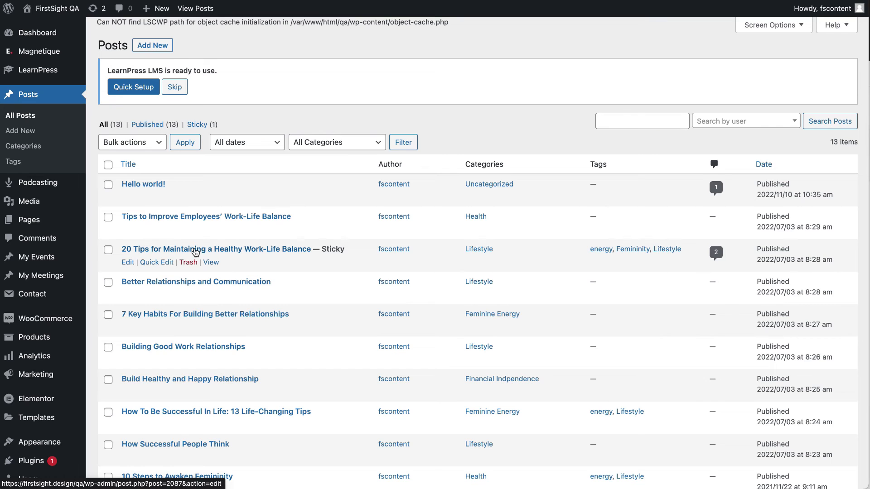
Trash the Hello world! post from the All Posts list.
scroll(196, 249, "down", 5)
scroll(196, 249, "up", 5)
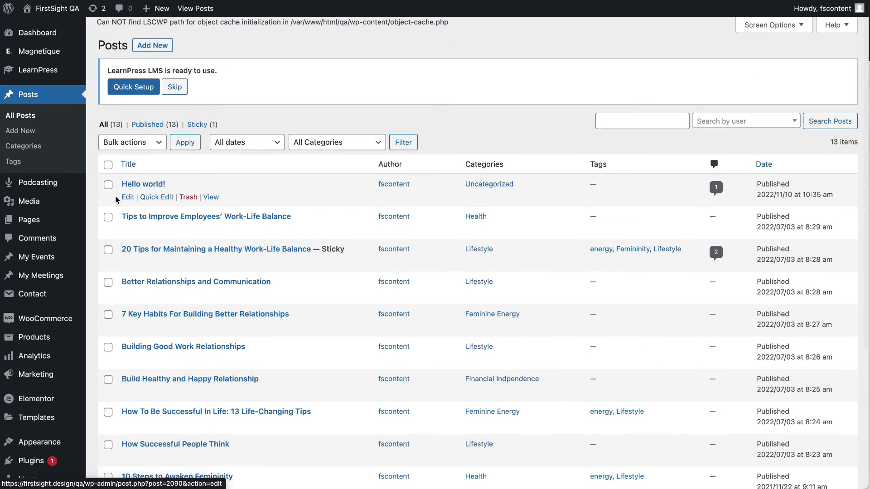
left_click(108, 185)
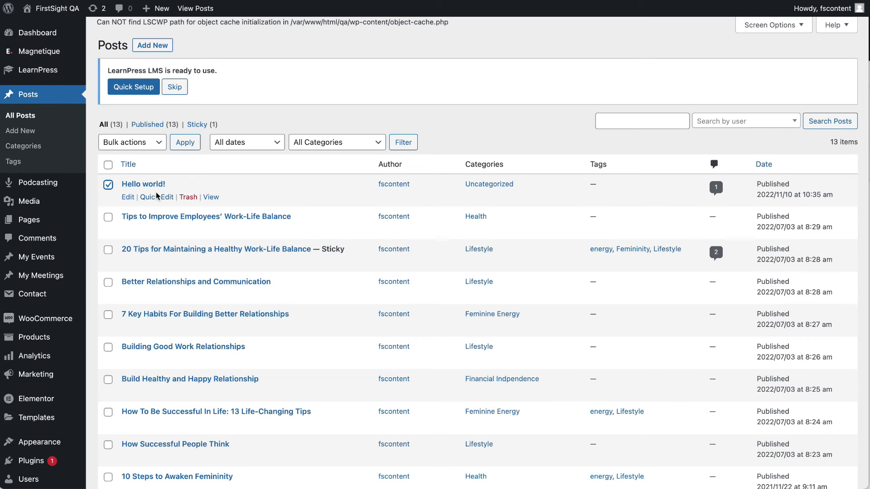
left_click(188, 198)
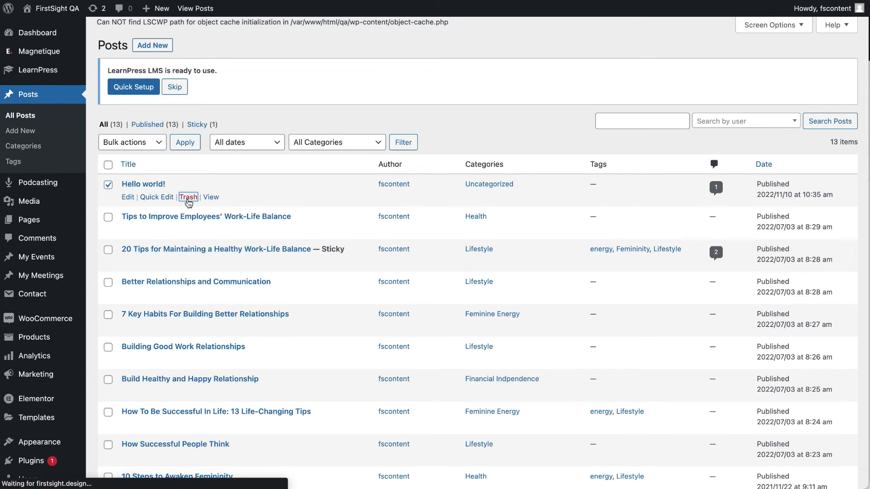
scroll(247, 319, "down", 2)
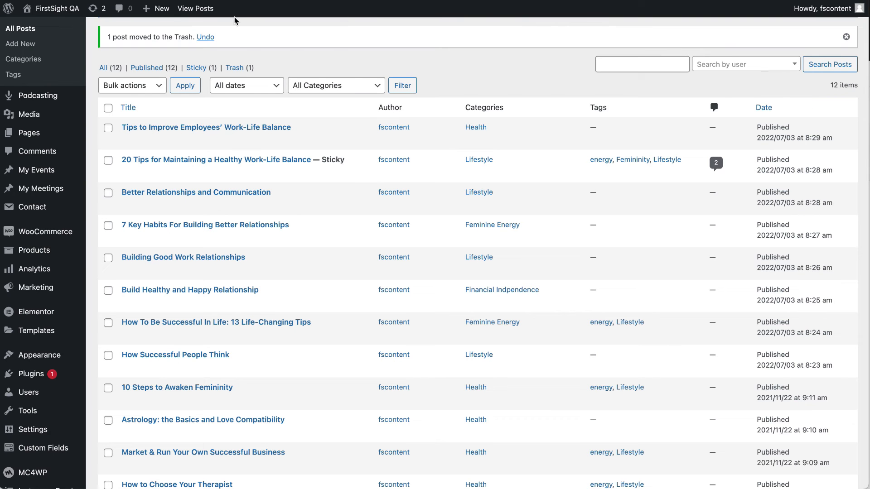
Open the live site in a new tab and scroll through it.
mouse_move(55, 9)
right_click(54, 27)
left_click(90, 36)
scroll(378, 208, "down", 1)
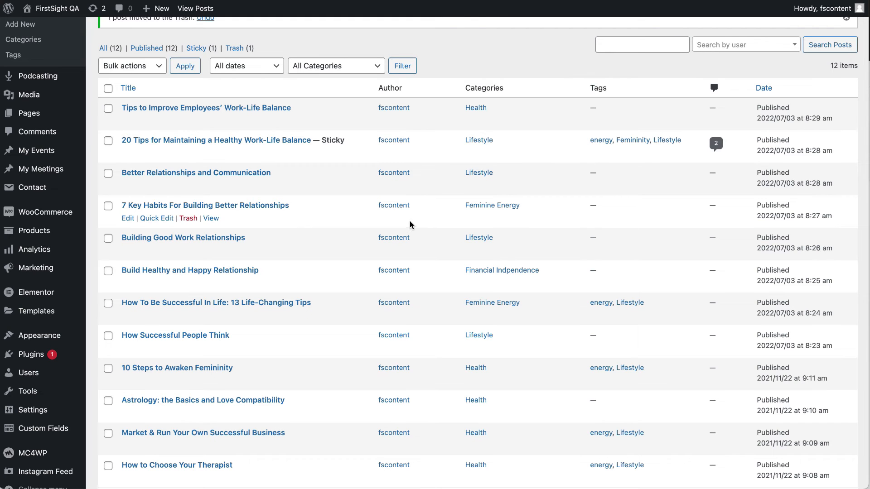
scroll(602, 310, "up", 2)
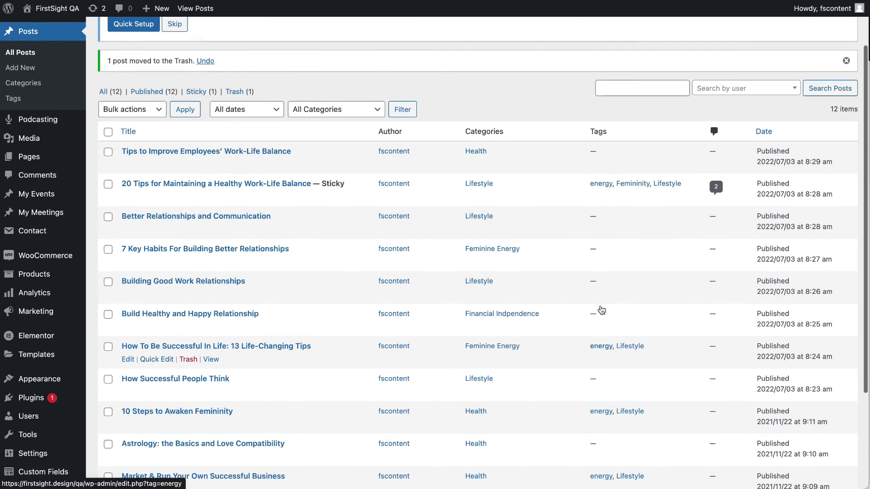
scroll(148, 172, "up", 3)
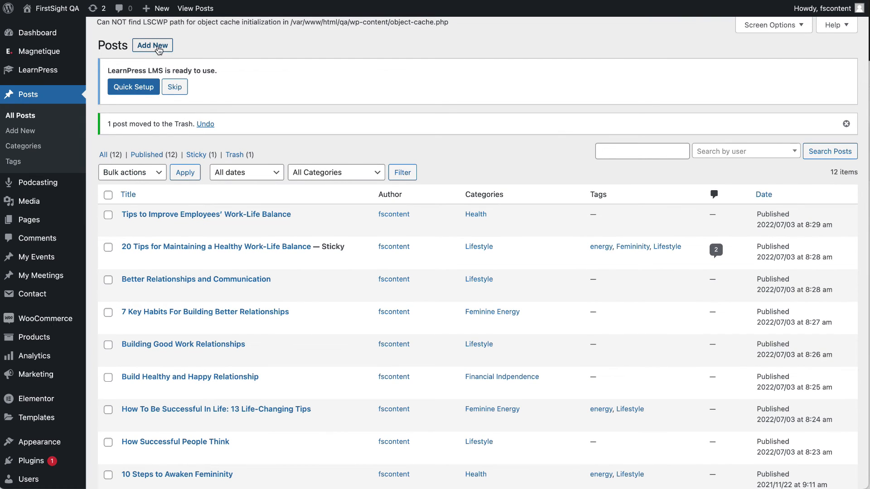
Open Tips to Improve Employees' Work-Life Balance for editing and read its content.
left_click(128, 228)
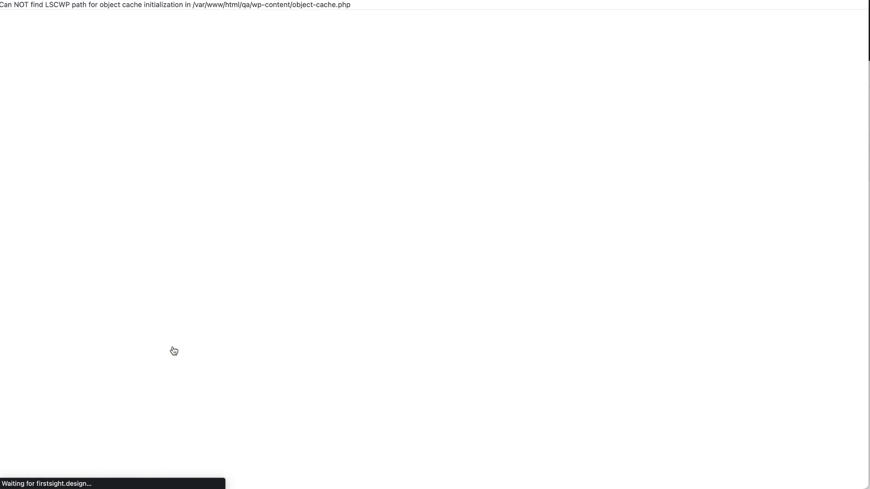
left_click(348, 203)
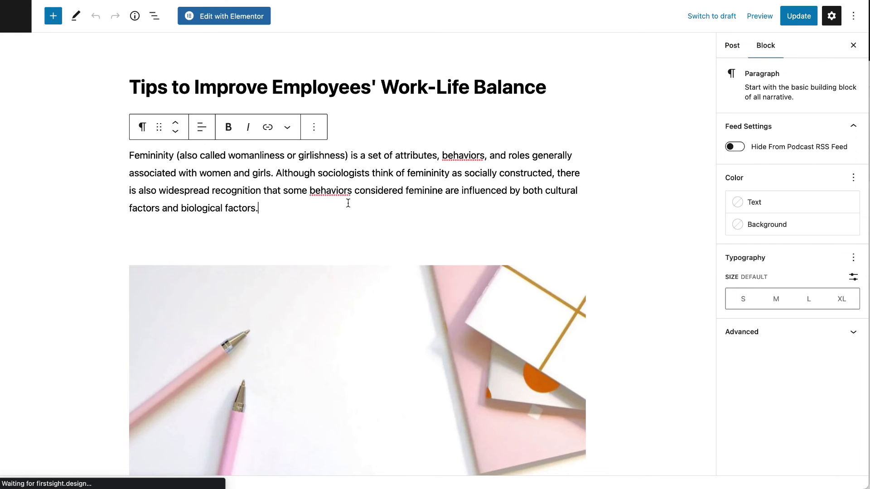
scroll(279, 230, "down", 8)
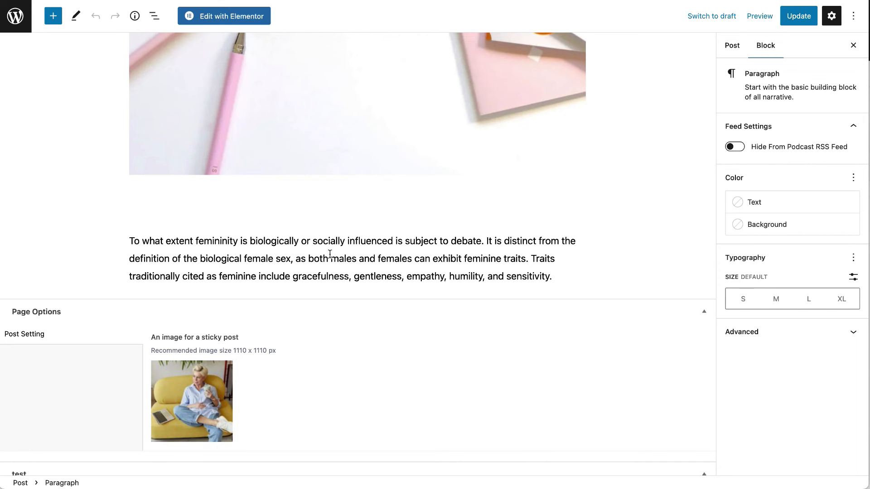
scroll(330, 254, "up", 2)
scroll(322, 154, "down", 3)
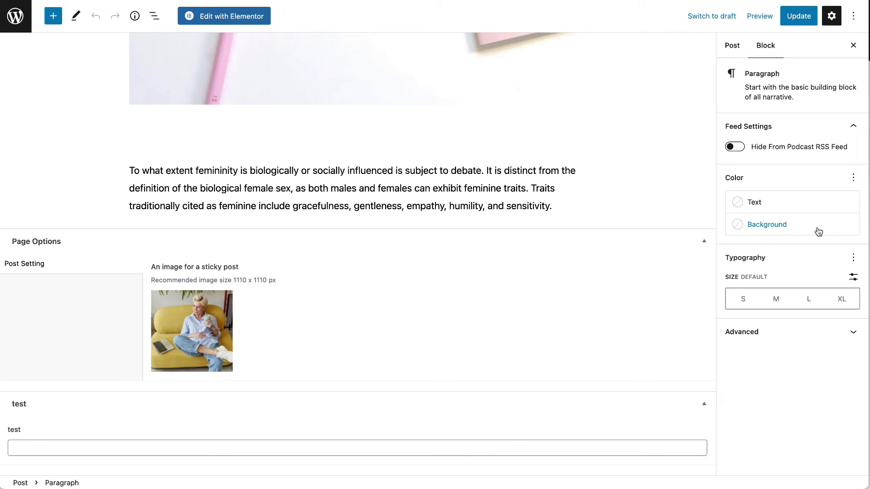
Check the post's tags and Health category in the Post settings sidebar.
left_click(731, 53)
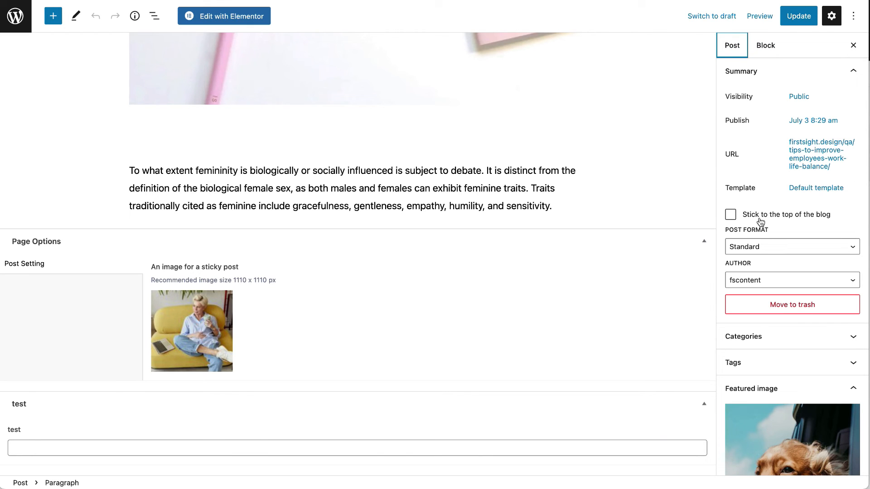
scroll(764, 255, "down", 6)
scroll(769, 158, "up", 2)
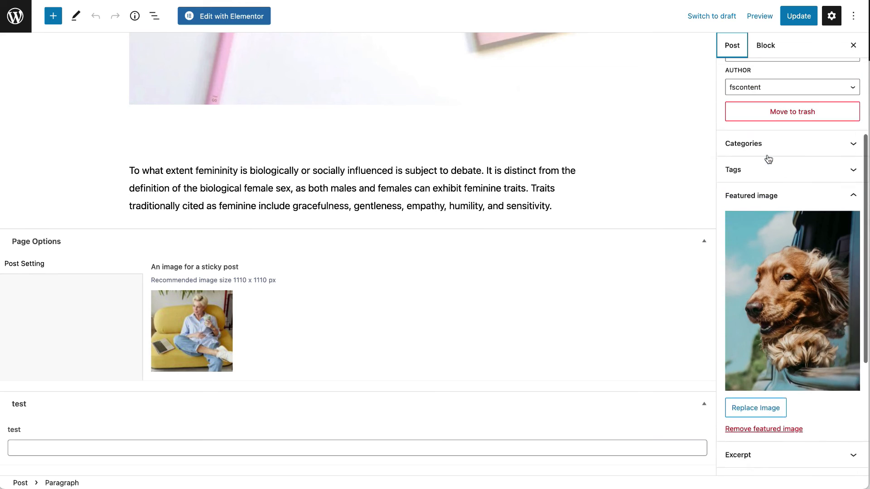
scroll(768, 159, "up", 1)
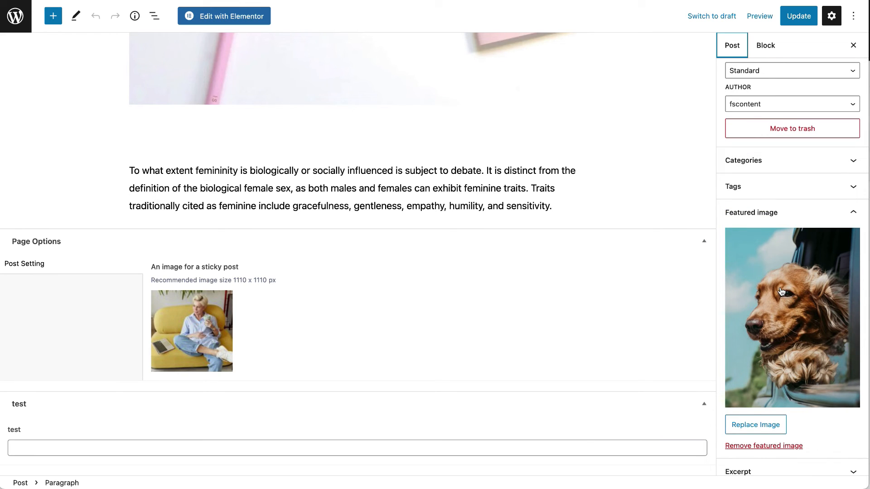
left_click(770, 191)
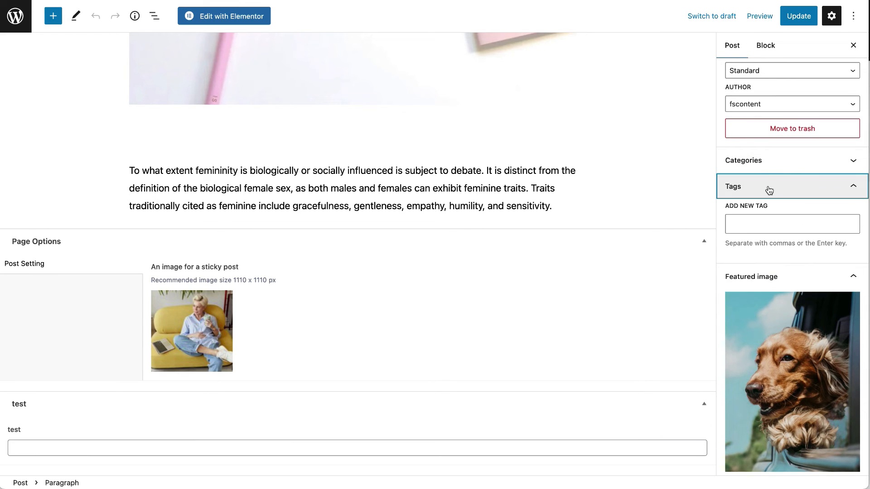
left_click(772, 225)
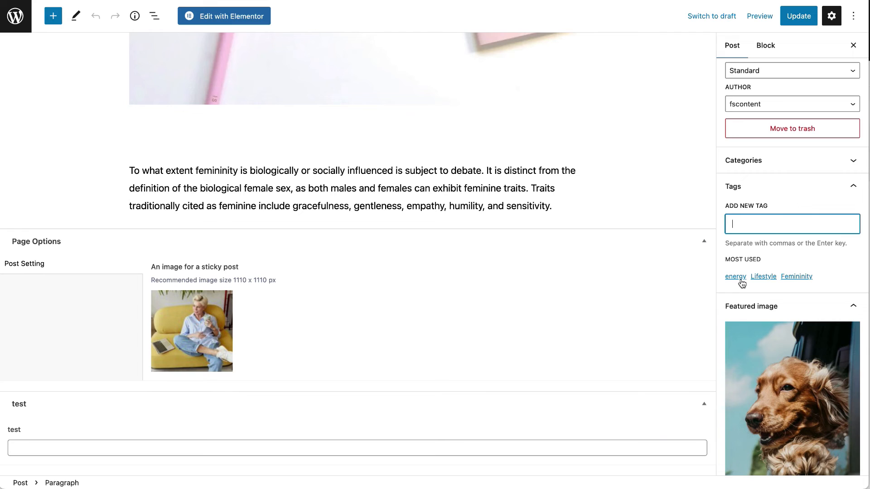
left_click(784, 161)
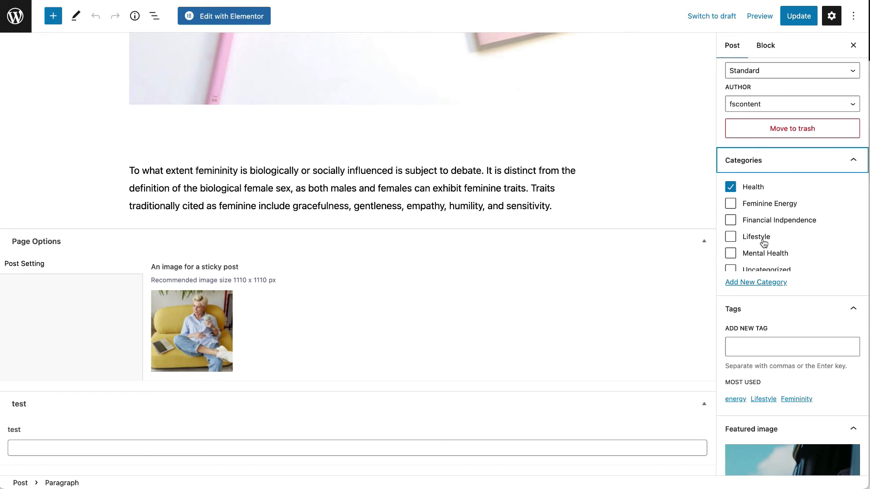
scroll(766, 225, "down", 1)
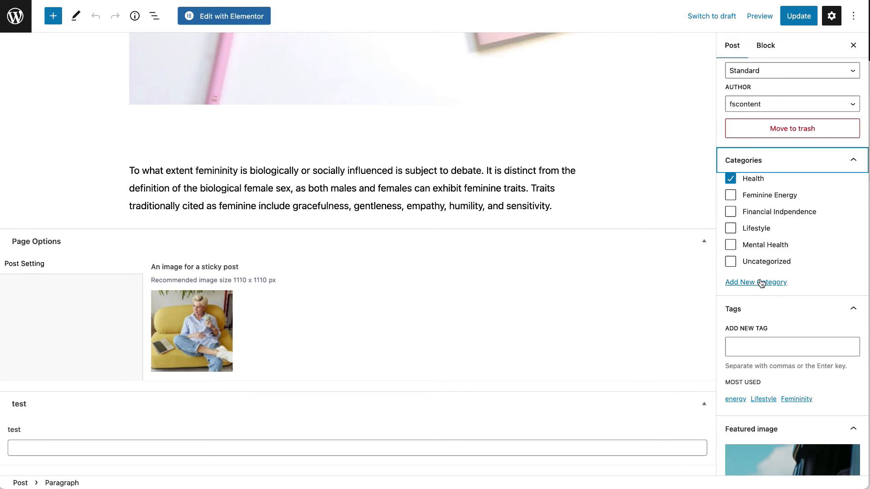
scroll(768, 283, "down", 8)
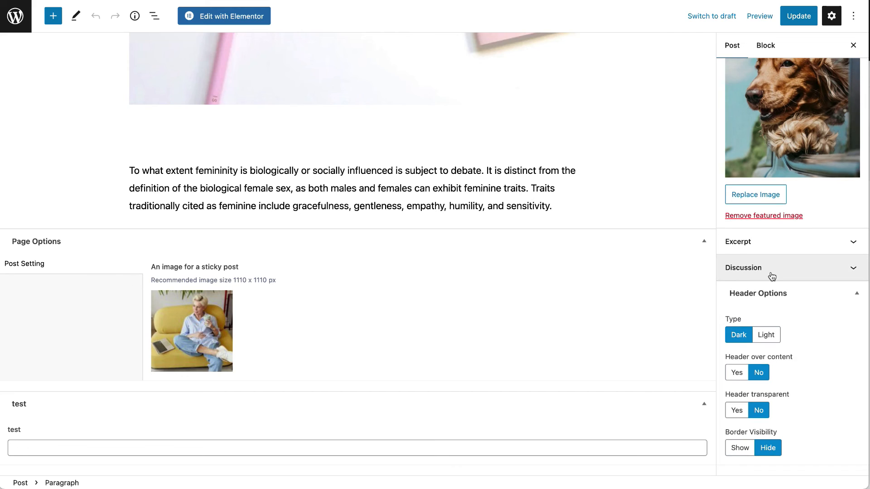
mouse_move(157, 347)
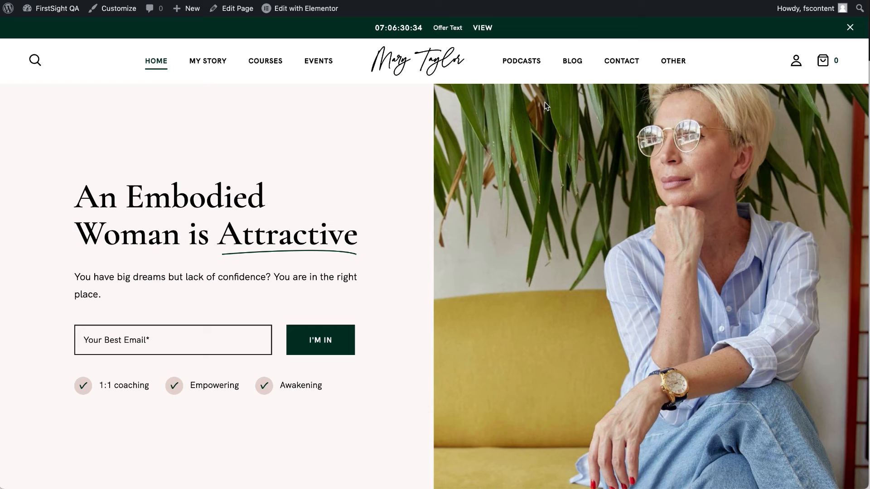
View the Blog page on the live site.
left_click(572, 61)
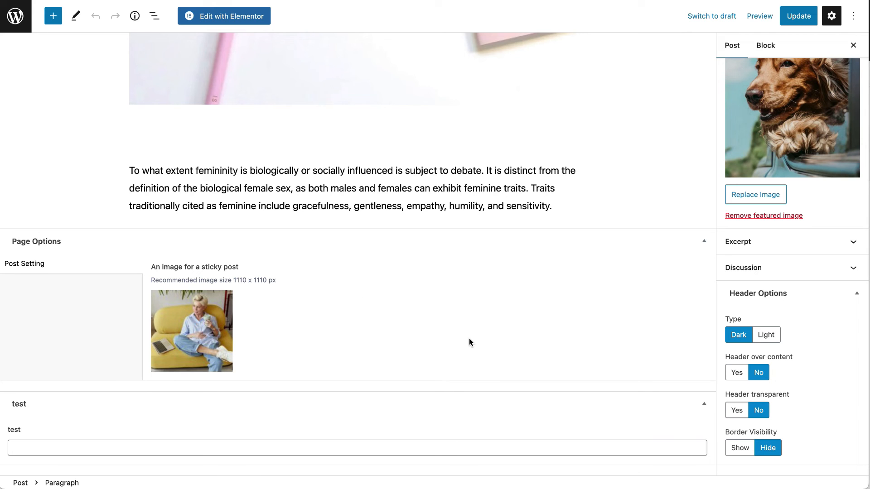
scroll(468, 339, "up", 2)
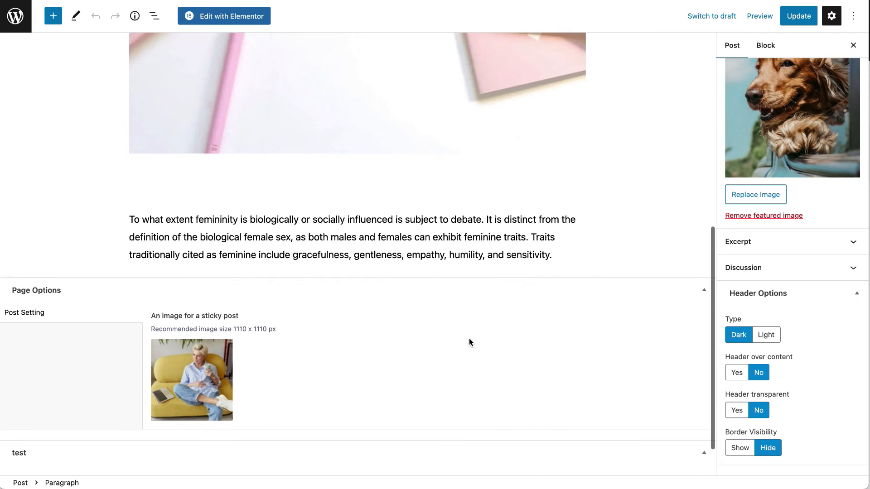
scroll(469, 338, "up", 10)
scroll(778, 245, "up", 10)
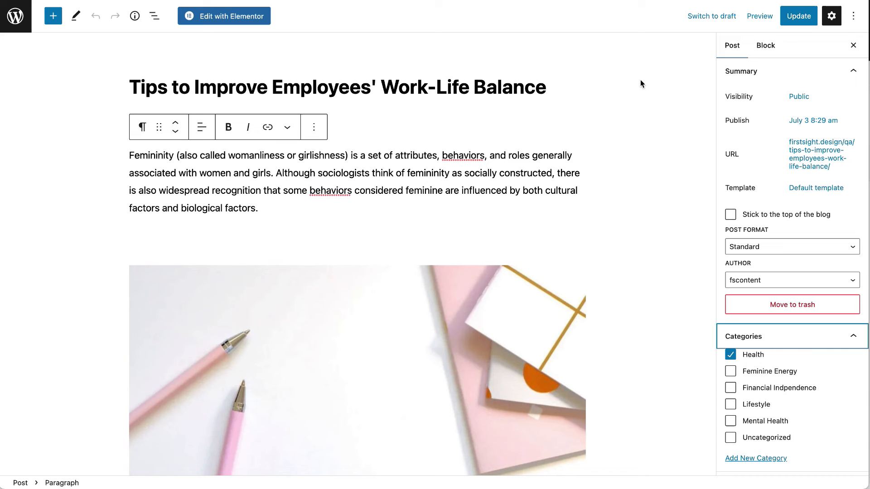
Save the post, then open the Better Relationships and Communication post.
left_click(798, 20)
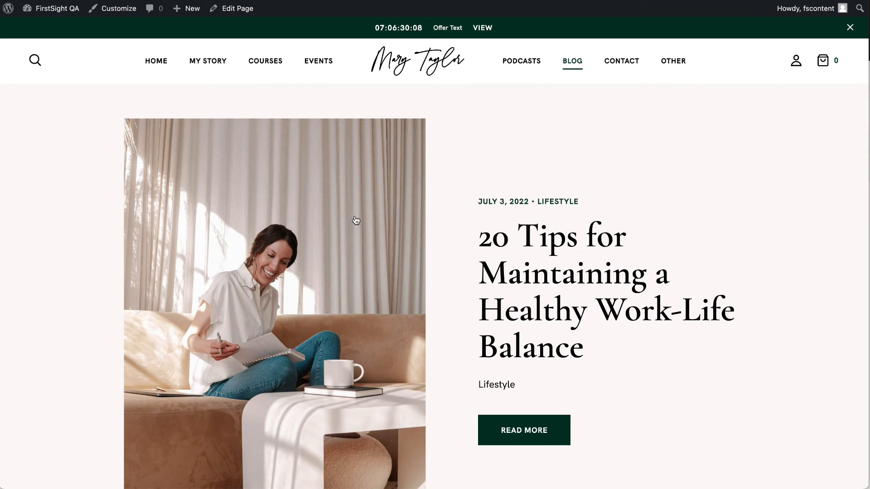
scroll(339, 272, "down", 10)
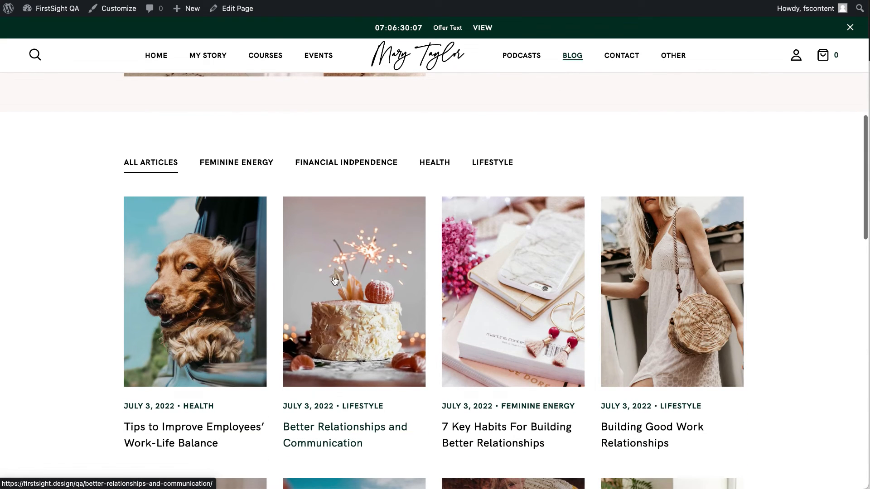
left_click(322, 316)
scroll(322, 314, "down", 20)
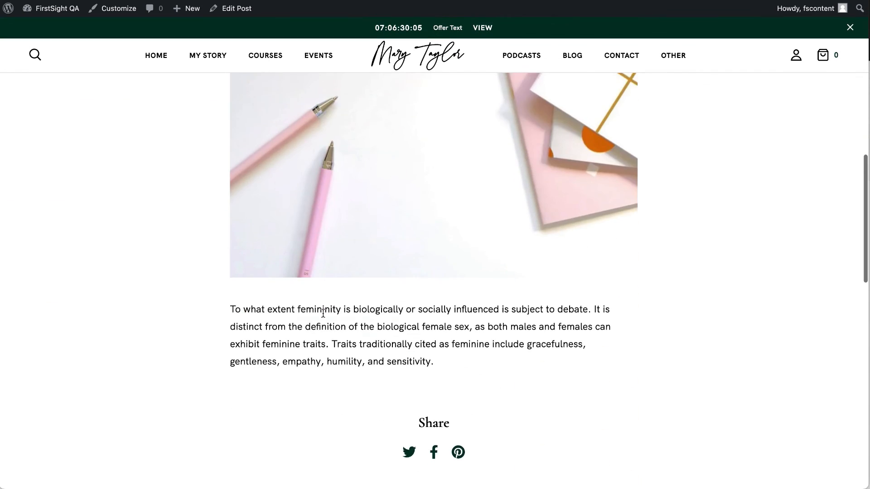
scroll(322, 313, "up", 15)
scroll(322, 314, "up", 10)
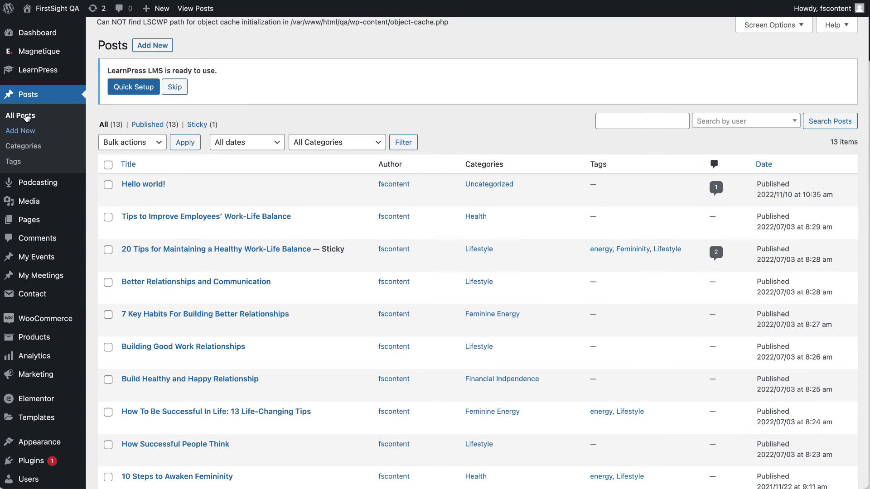
Open the post Categories page and look at the bulk actions without applying any.
left_click(31, 147)
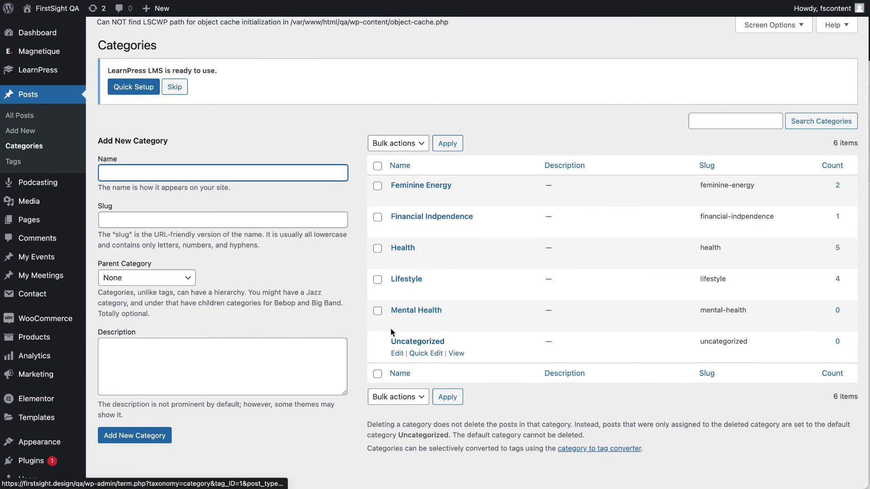
left_click(378, 165)
left_click(393, 143)
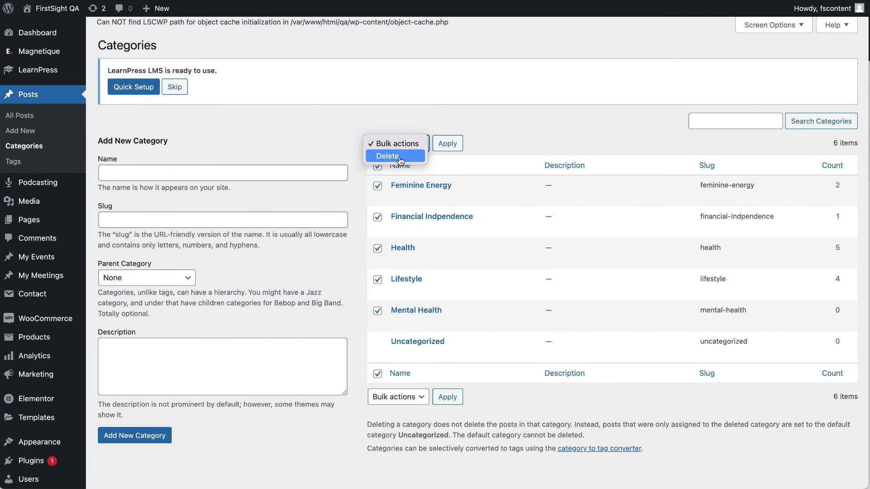
left_click(521, 149)
Add a category named New, delete it permanently, then review Tags and All Posts.
left_click(114, 174)
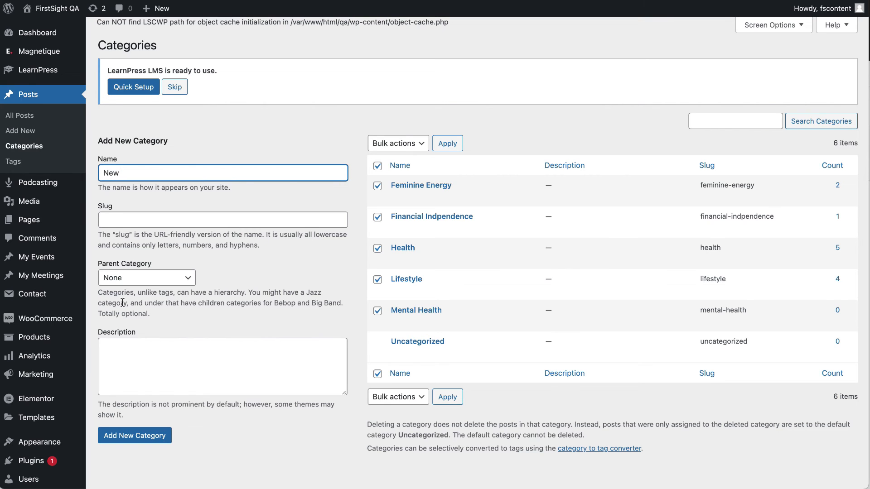
left_click(122, 434)
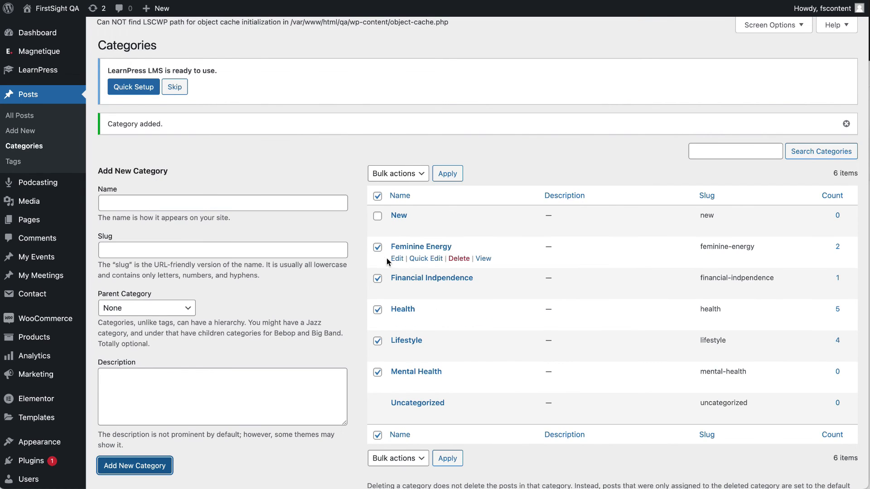
left_click(459, 227)
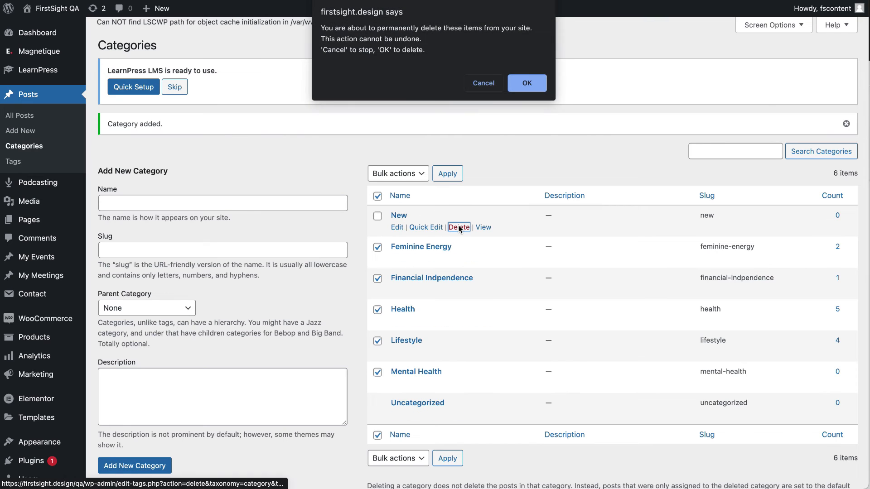
left_click(526, 84)
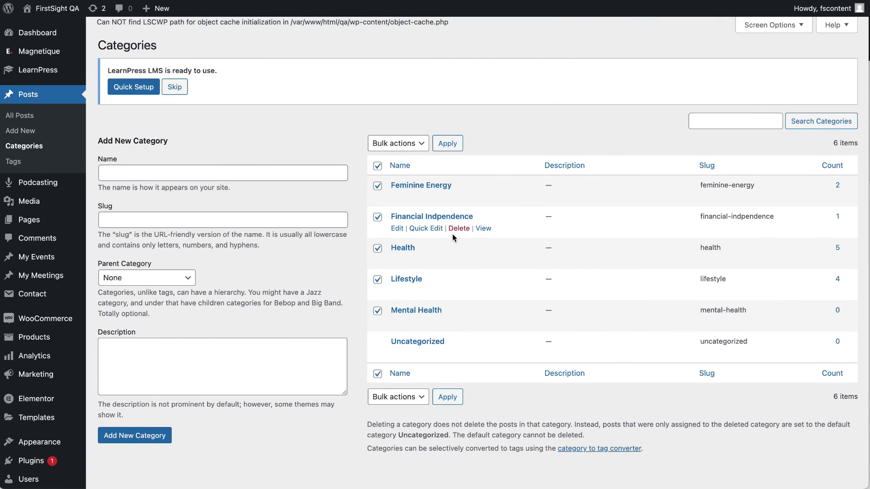
left_click(10, 165)
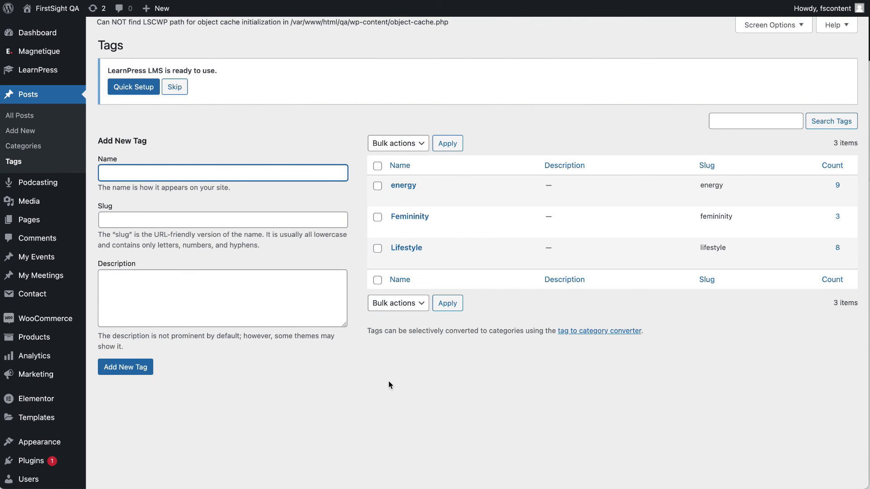
left_click(28, 116)
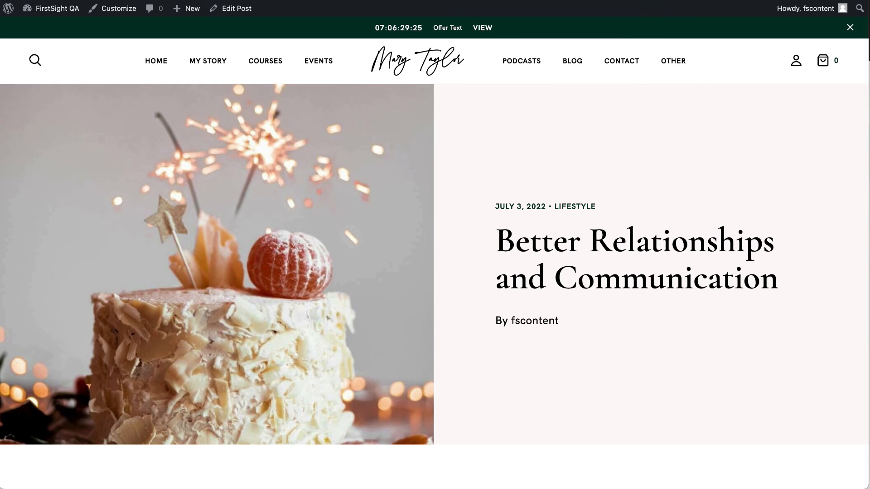
Scroll through the published blog post on the live site.
scroll(411, 254, "down", 15)
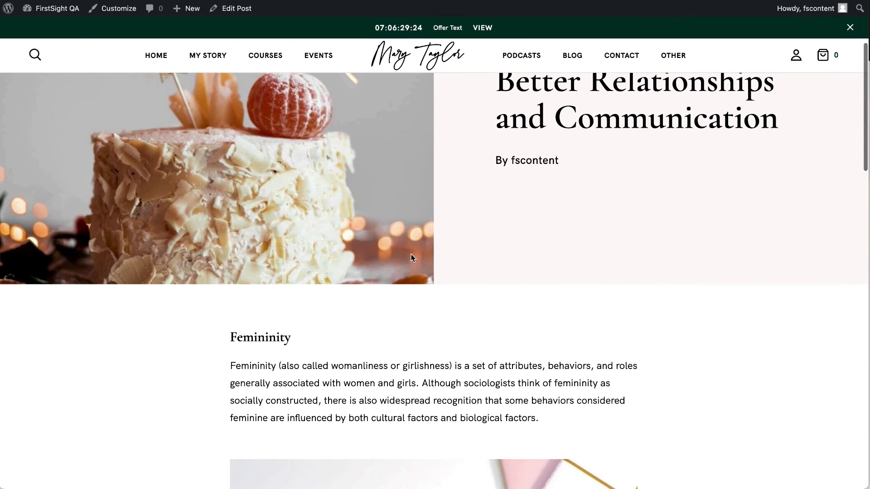
scroll(412, 256, "down", 6)
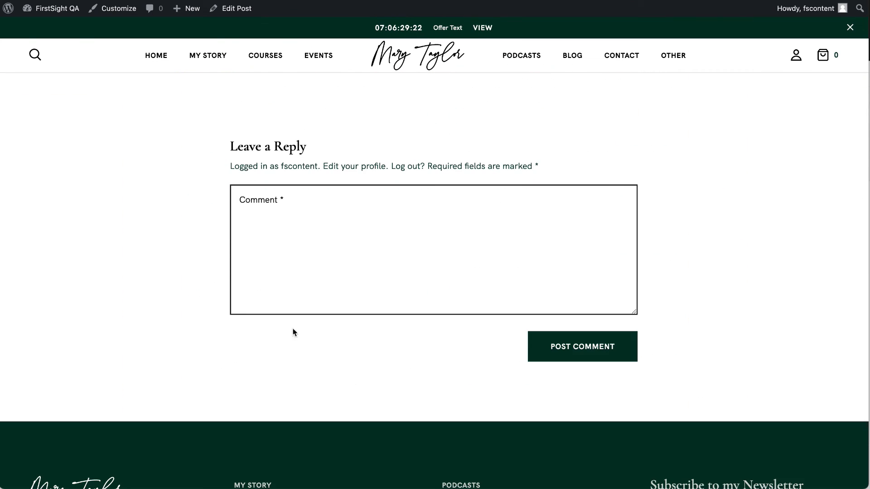
scroll(399, 279, "up", 5)
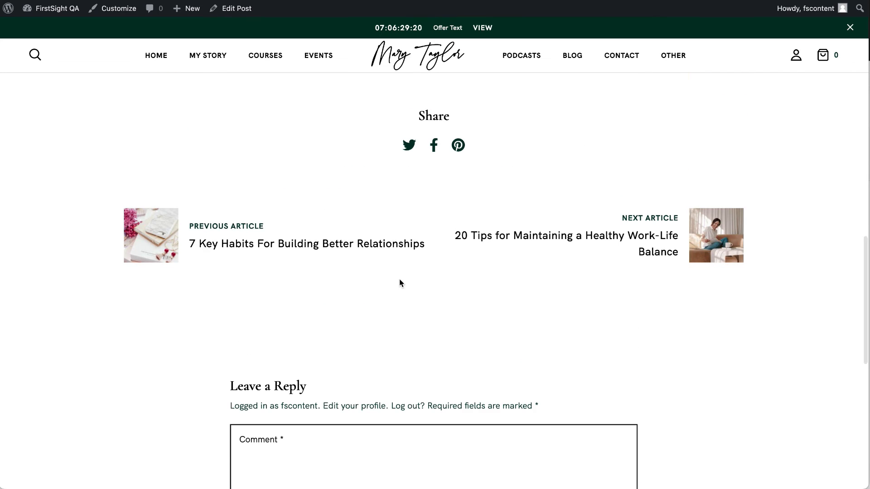
scroll(400, 279, "up", 6)
scroll(400, 279, "up", 10)
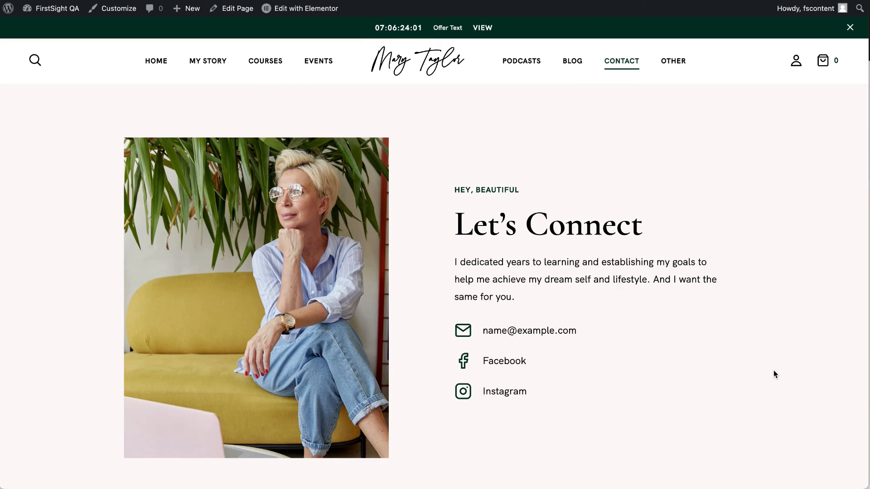
Open Contact v1 from the CONTACT menu and scroll through the page.
mouse_move(631, 70)
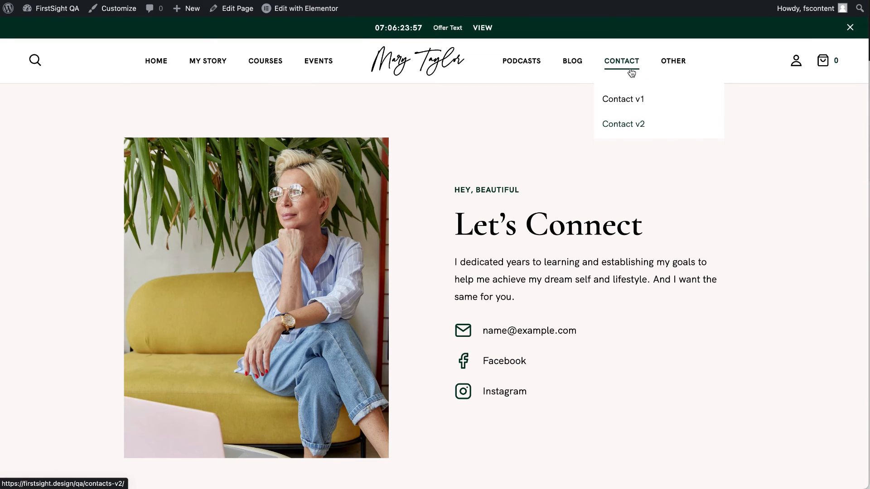
left_click(629, 103)
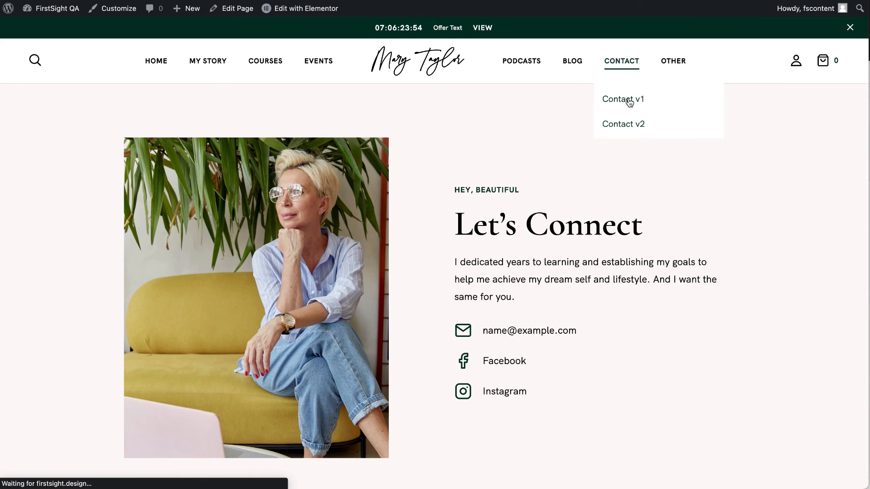
scroll(567, 261, "down", 8)
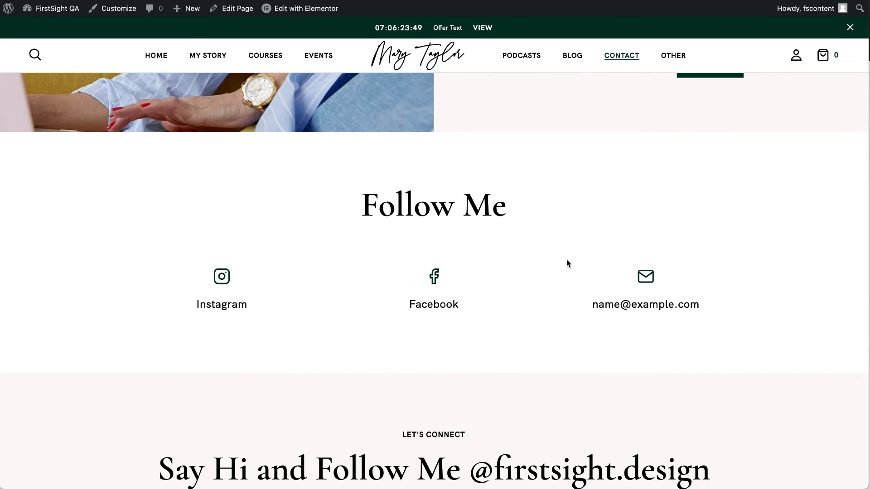
scroll(567, 260, "down", 5)
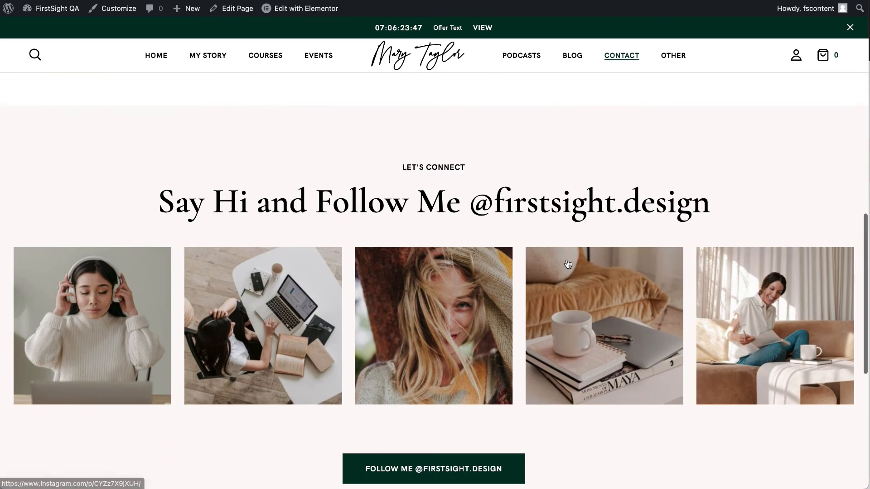
scroll(567, 264, "down", 5)
scroll(567, 264, "up", 12)
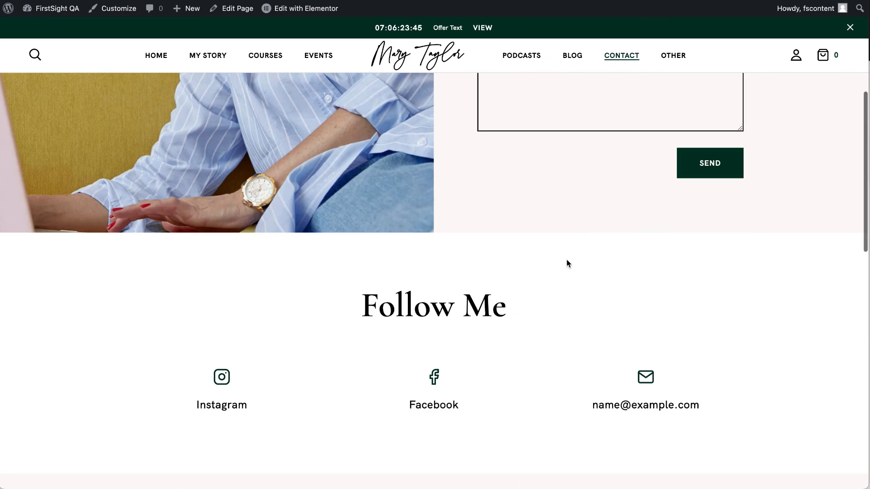
scroll(567, 263, "down", 4)
scroll(567, 263, "up", 4)
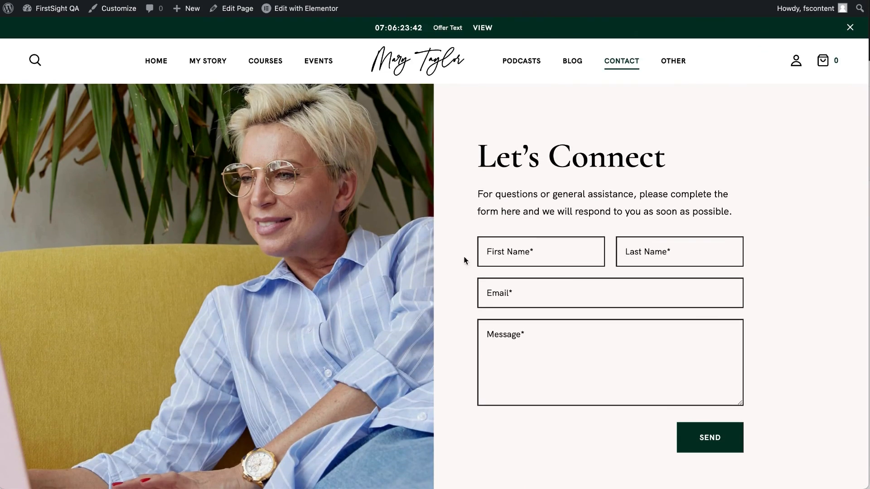
scroll(586, 327, "down", 4)
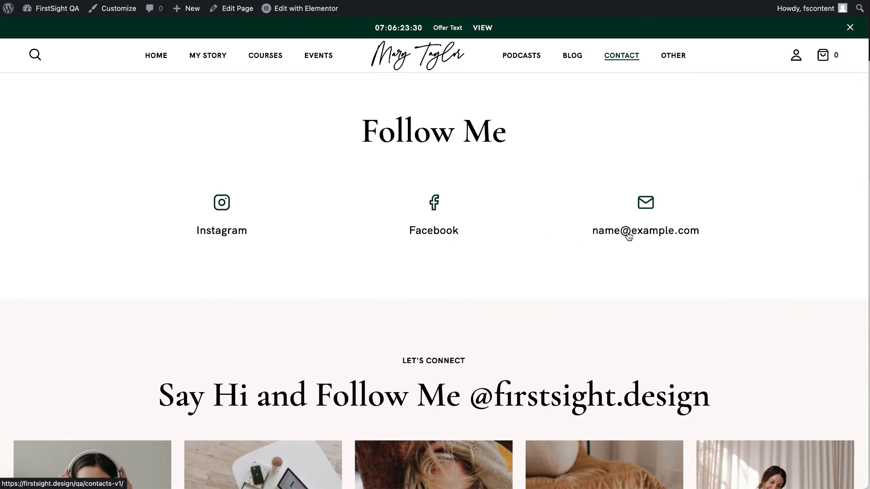
scroll(628, 236, "up", 10)
Open Contact v2 and review its Let's Connect intro and Contact Me form.
mouse_move(621, 61)
left_click(614, 129)
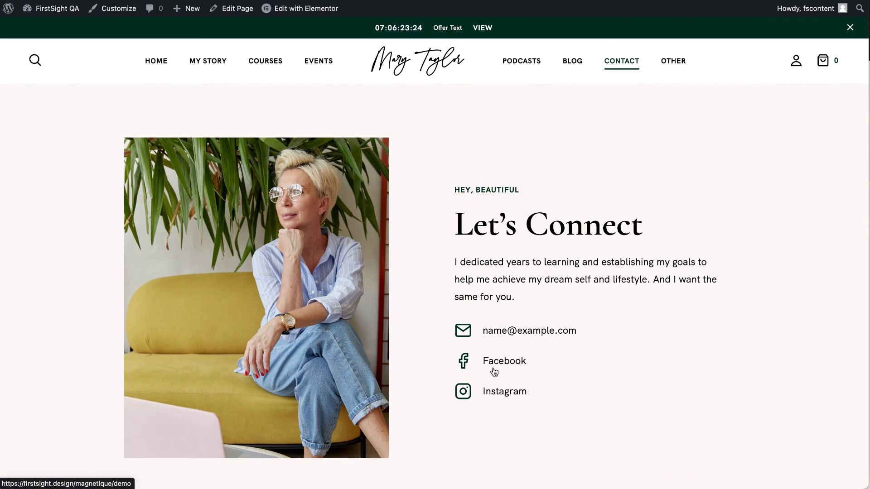
scroll(532, 328, "down", 10)
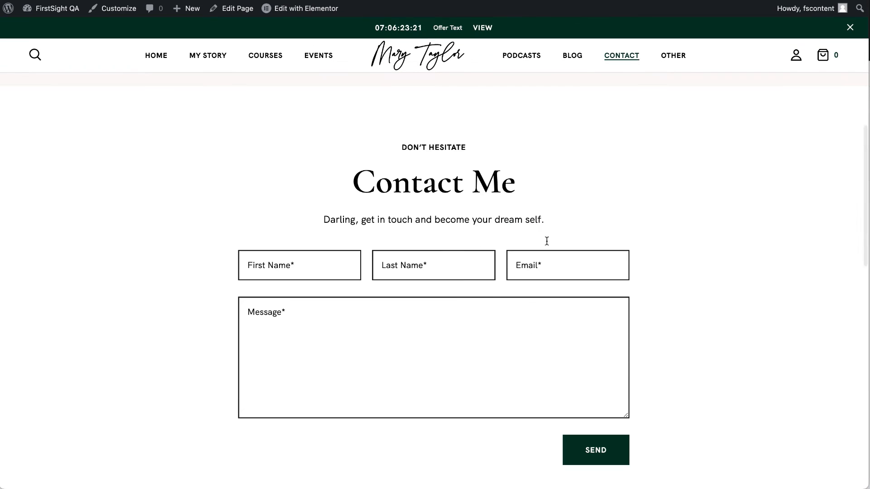
scroll(455, 355, "down", 10)
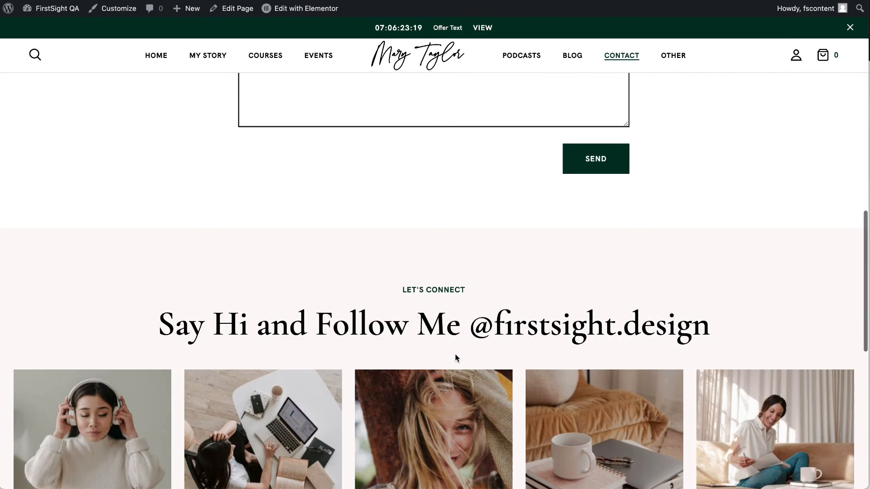
scroll(455, 355, "up", 17)
scroll(455, 358, "up", 3)
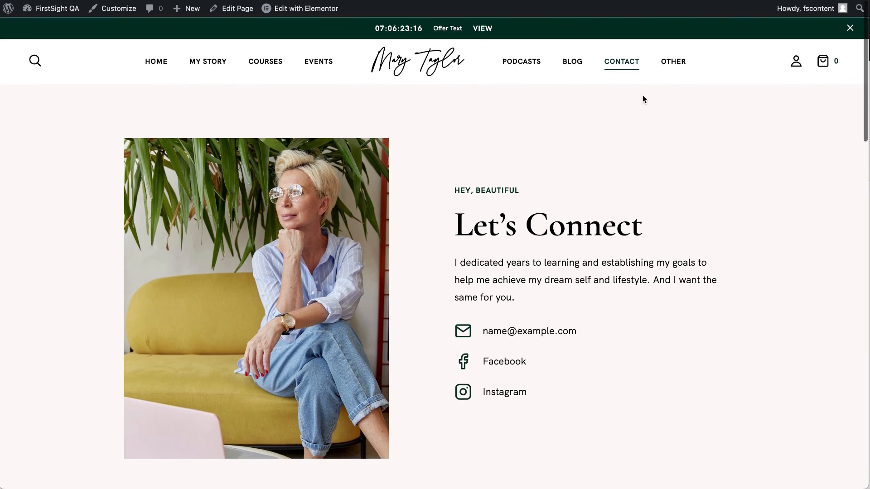
mouse_move(620, 67)
right_click(311, 6)
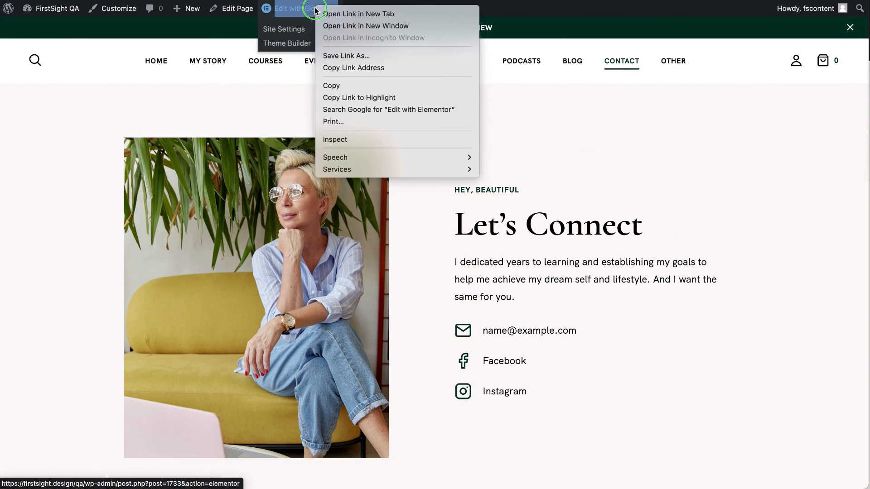
Open Contact v2 in Elementor and inspect the image, heading, paragraph and social list widgets.
left_click(335, 16)
left_click(312, 8)
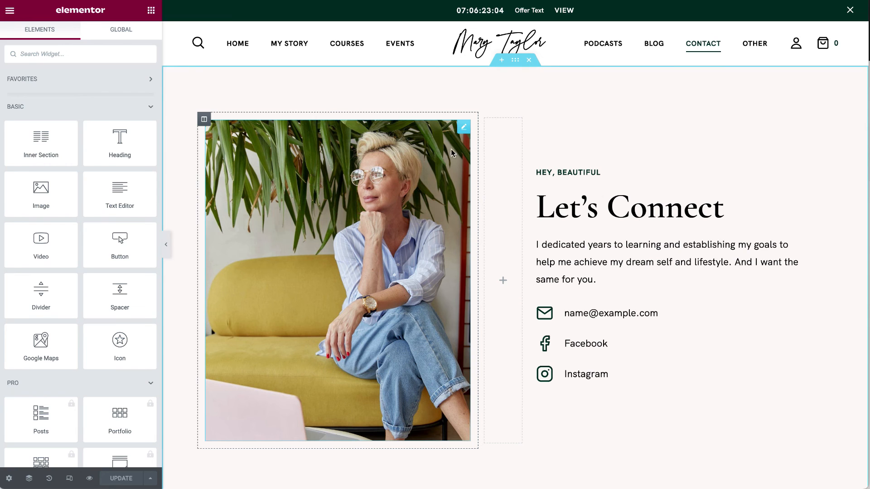
left_click(463, 128)
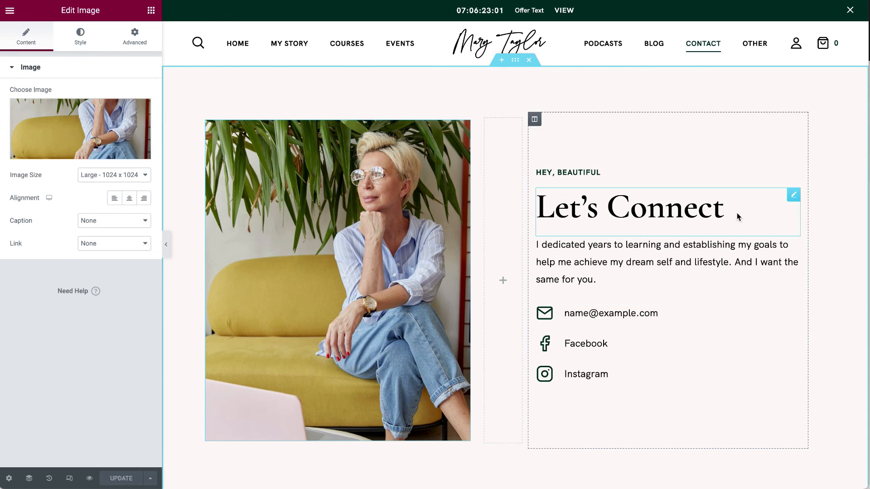
left_click(793, 195)
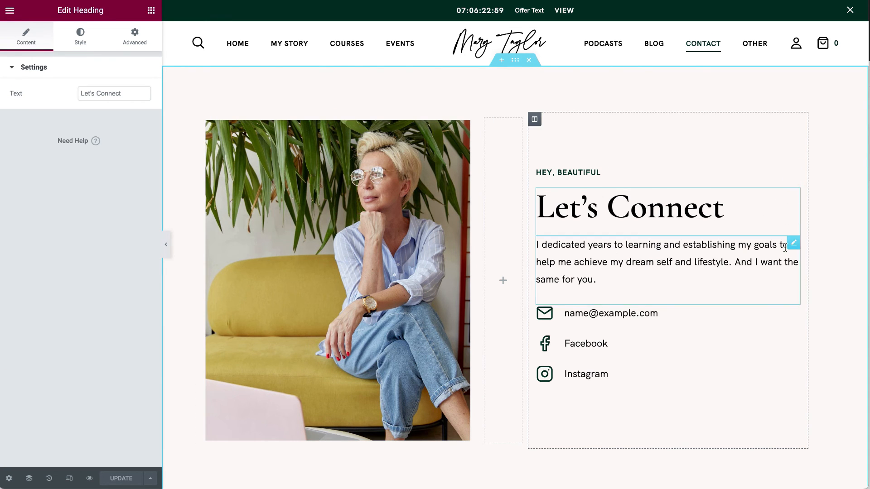
left_click(793, 243)
left_click(794, 312)
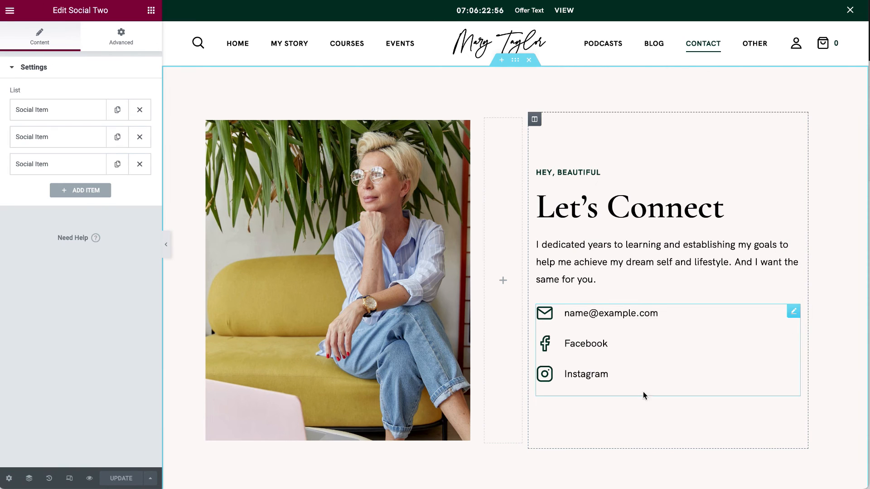
Inspect the email social link's icon, URL and title without changing anything.
left_click(69, 112)
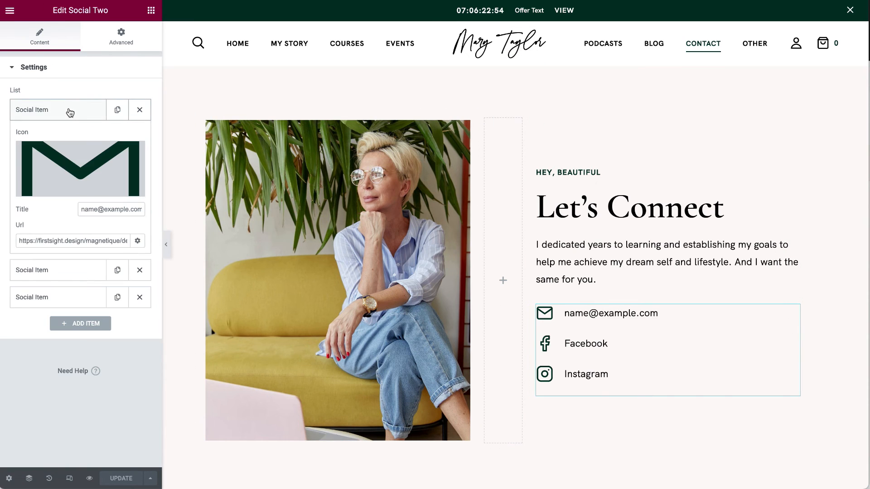
left_click(76, 171)
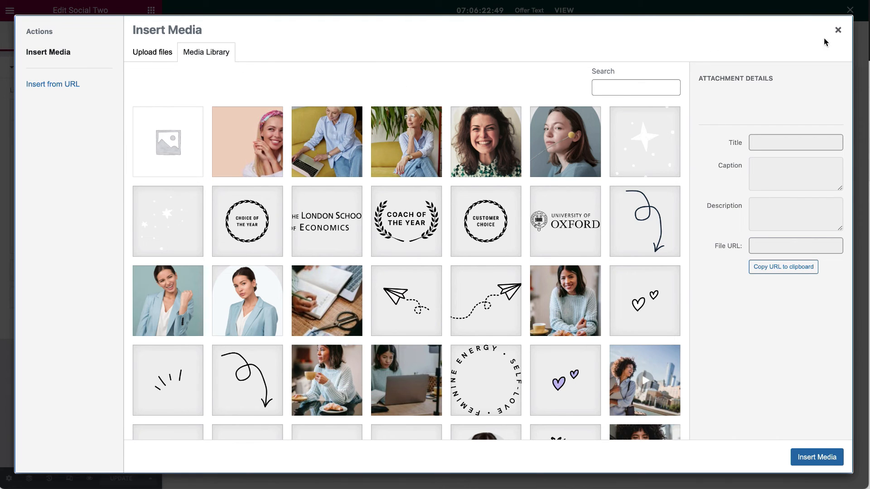
left_click(838, 30)
left_click(46, 241)
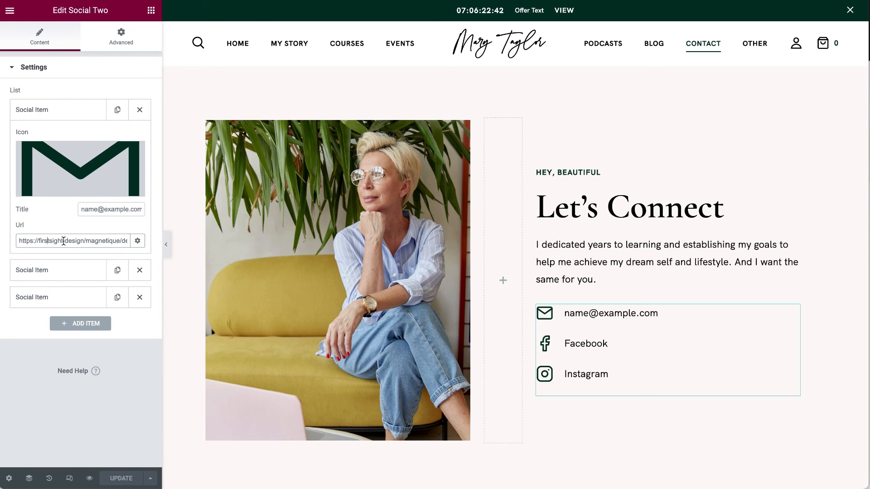
left_click_drag(84, 209, 176, 212)
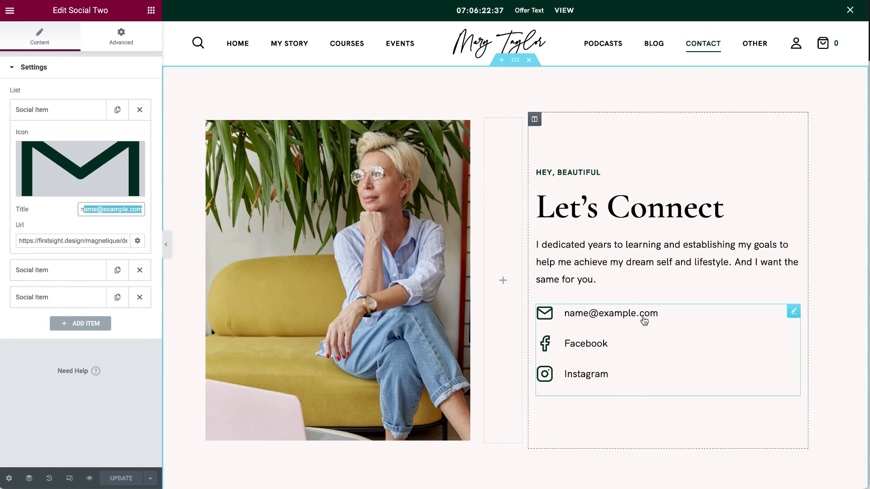
left_click(84, 109)
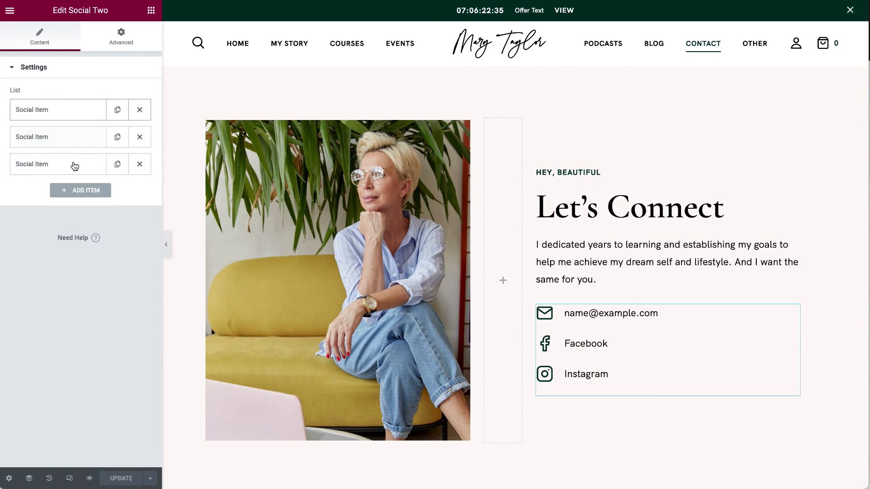
Expand the Facebook social link entry and select its title text.
left_click(70, 137)
mouse_move(111, 193)
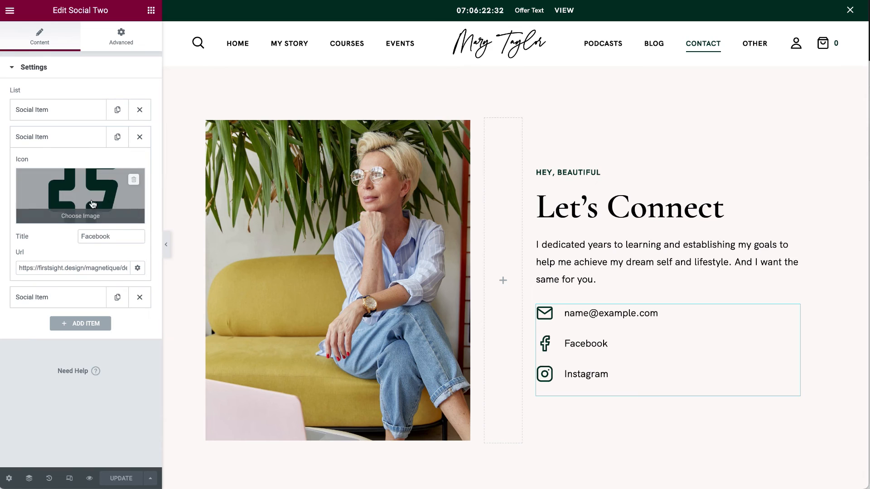
left_click(101, 238)
left_click_drag(131, 237, 34, 241)
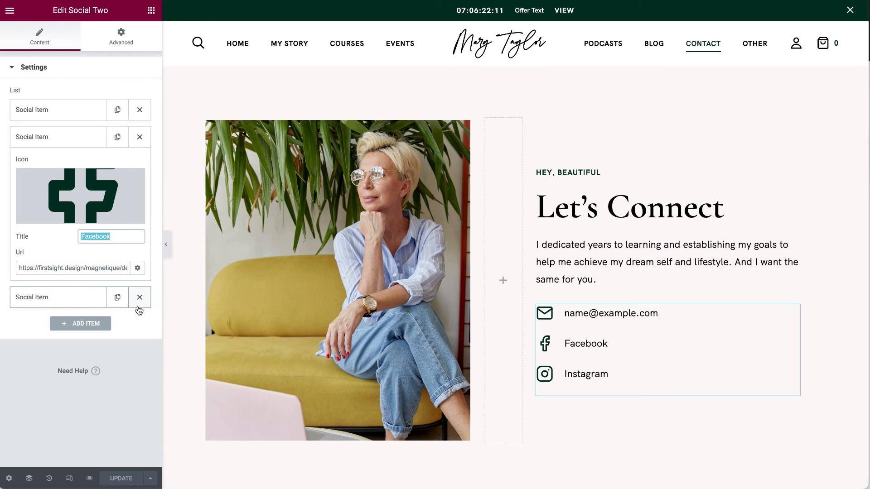
scroll(534, 222, "down", 6)
right_click(462, 203)
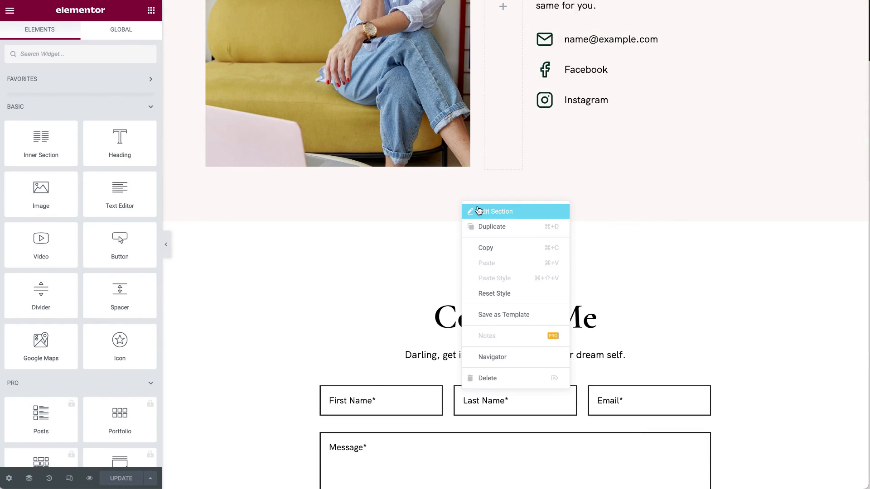
Check the Contact Me section's background colour, #FDF9F8.
left_click(478, 211)
left_click(91, 40)
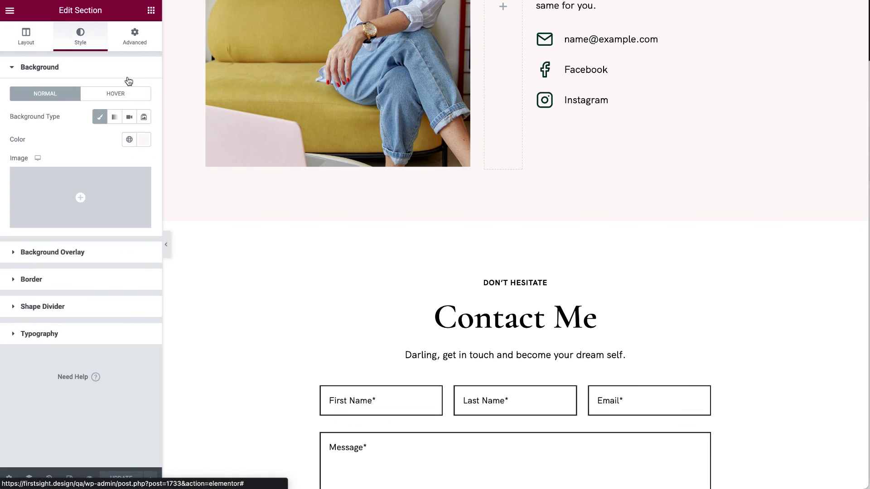
left_click(148, 141)
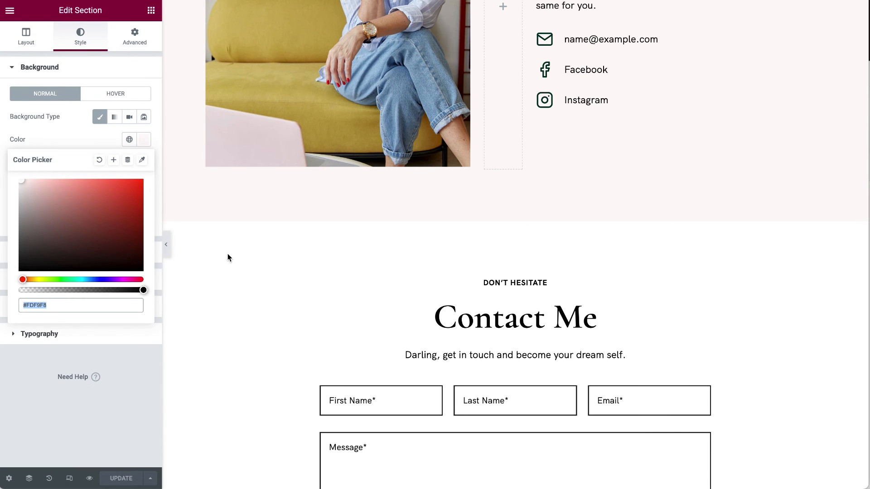
scroll(227, 254, "down", 3)
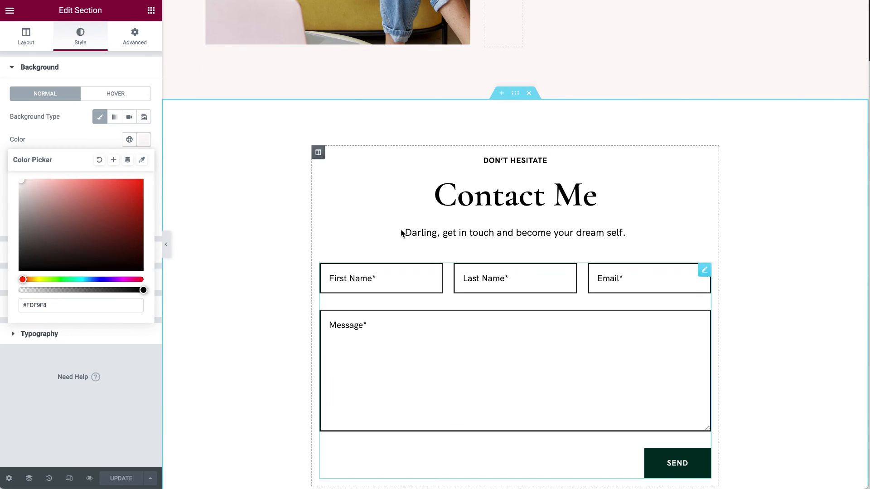
Inspect the contact form shortcode and select its form id 1754.
left_click(704, 271)
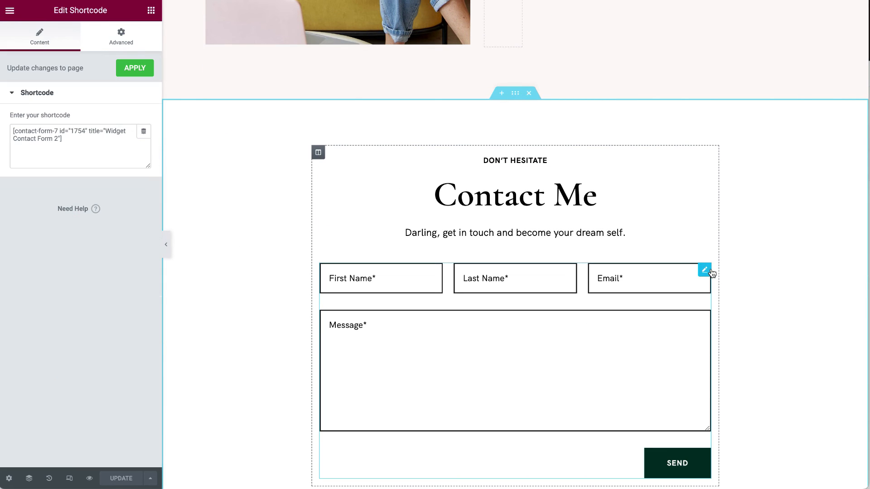
left_click_drag(75, 153, 2, 124)
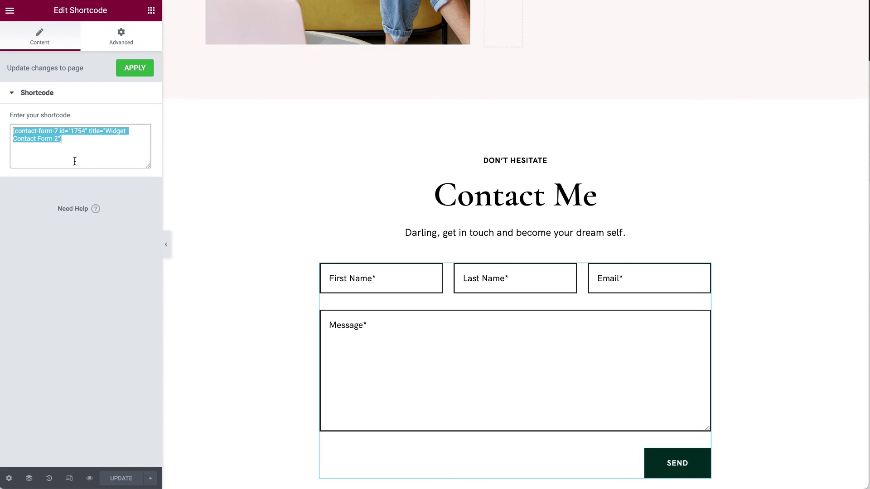
left_click(83, 136)
left_click_drag(71, 131, 85, 131)
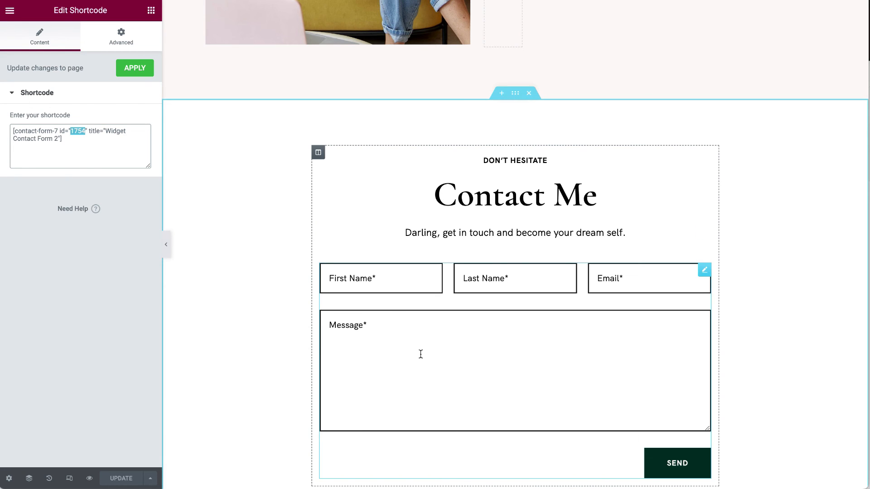
scroll(372, 332, "down", 8)
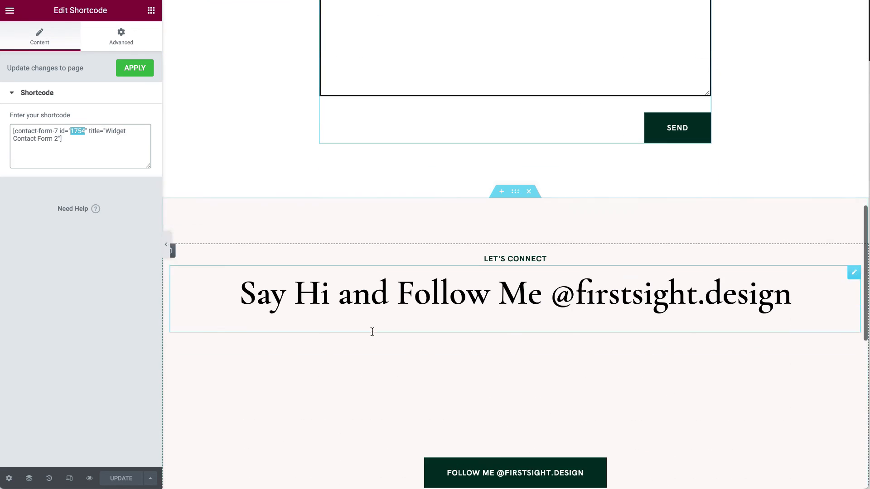
scroll(369, 332, "down", 4)
scroll(361, 285, "up", 10)
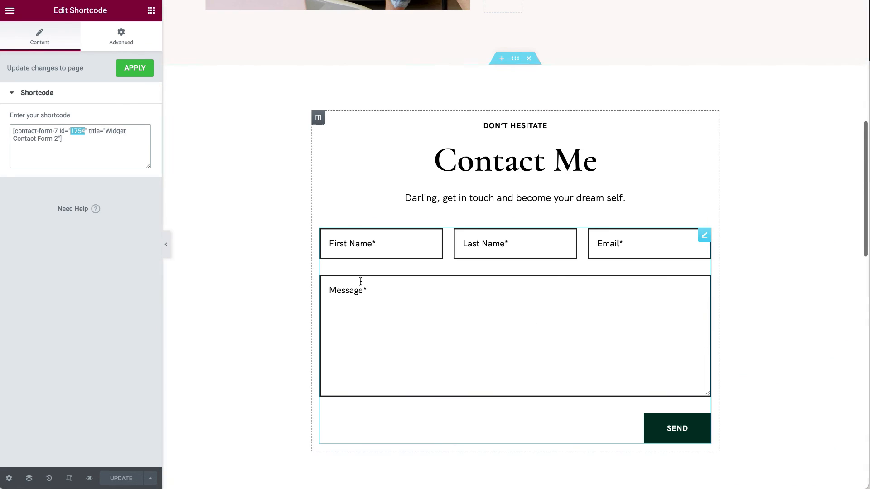
scroll(360, 281, "up", 10)
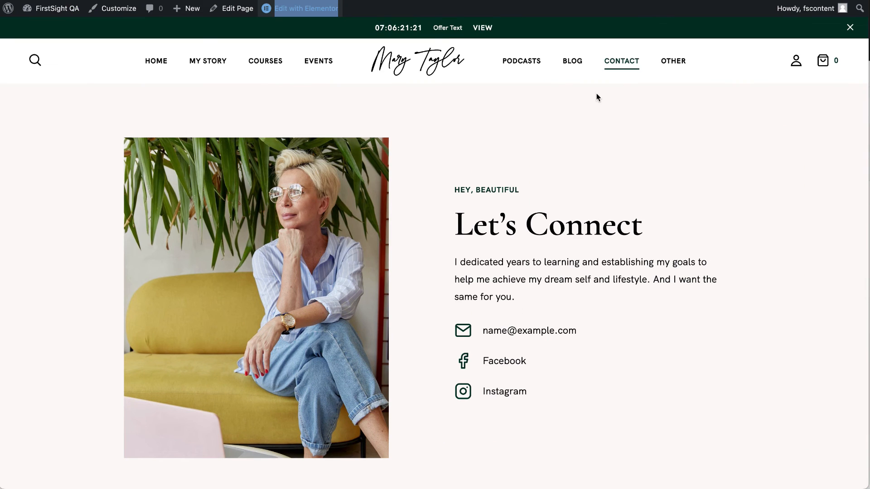
Open Contact v1 from the CONTACT menu and scroll to its Let's Connect form.
mouse_move(621, 77)
left_click(624, 99)
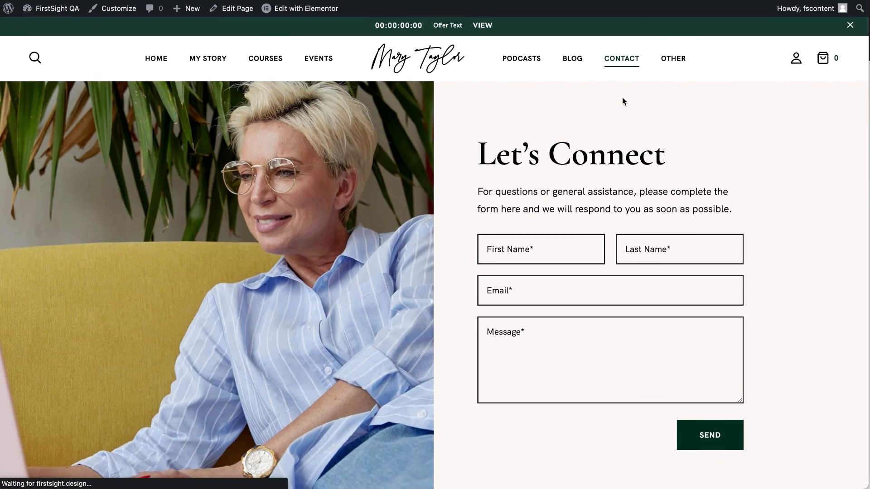
scroll(559, 242, "down", 10)
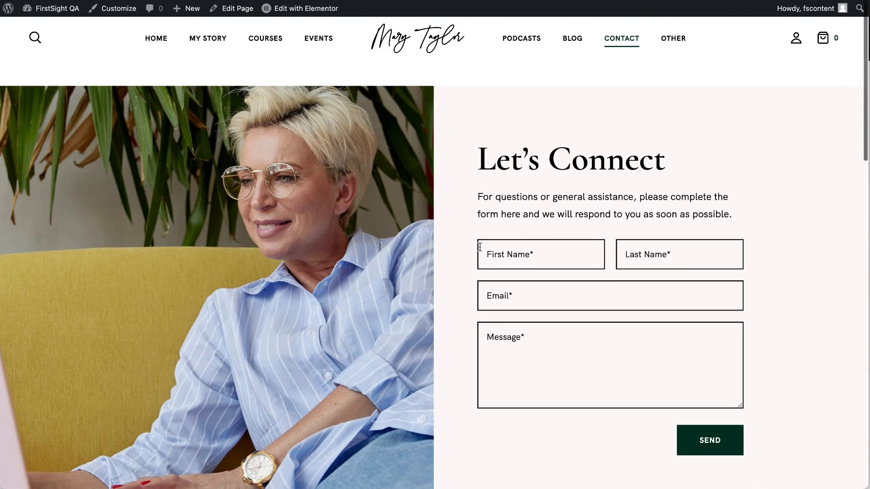
mouse_move(320, 10)
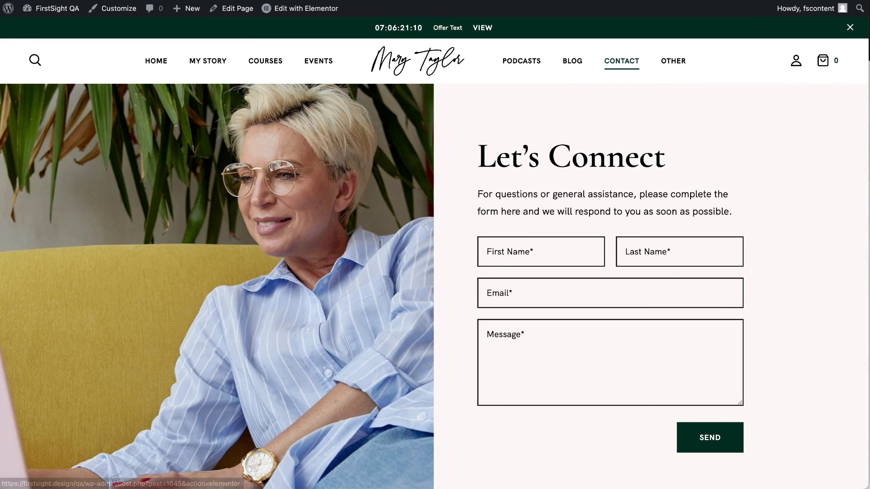
mouse_move(685, 65)
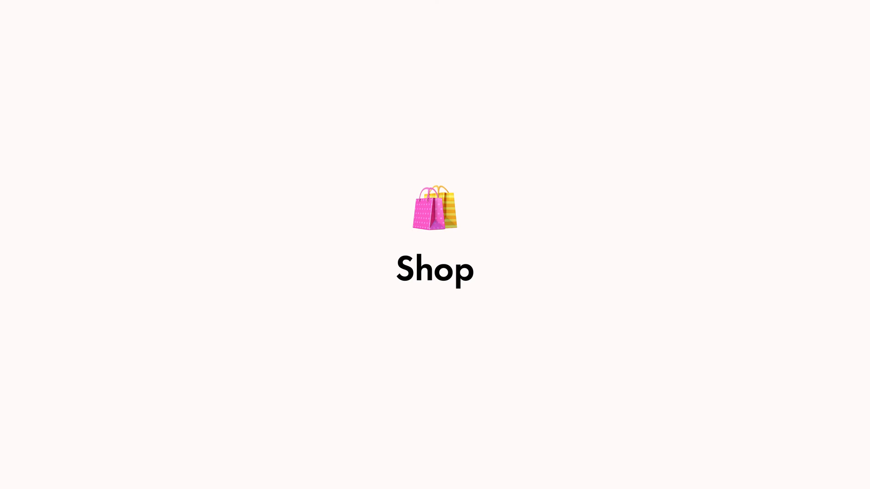
Browse the Products Catalog page and open the Daily Journal product details.
left_click(217, 136)
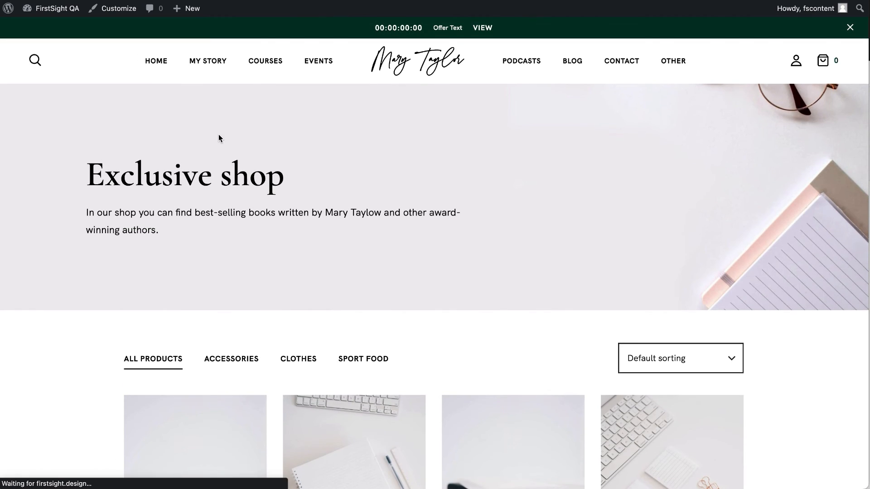
scroll(202, 266, "down", 5)
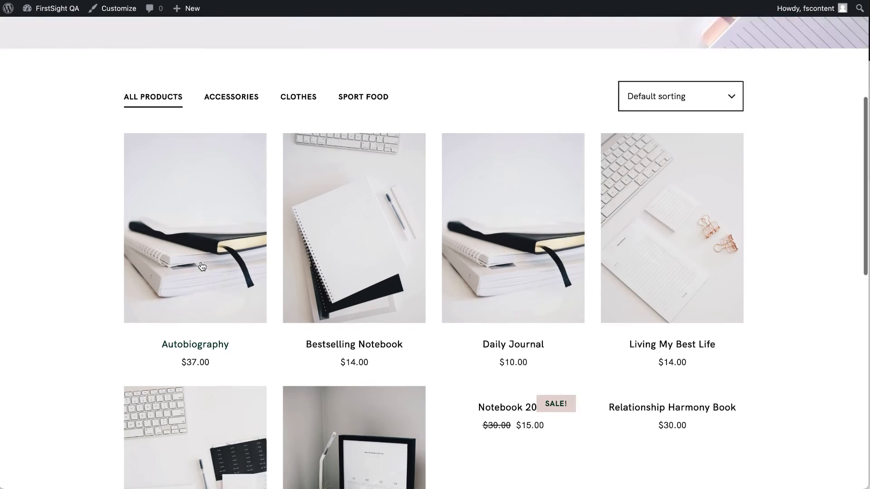
scroll(202, 266, "down", 7)
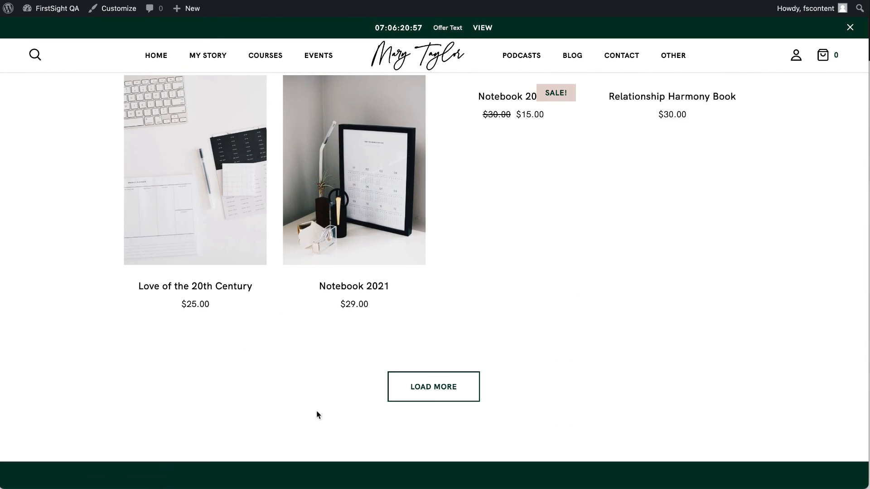
scroll(316, 415, "up", 10)
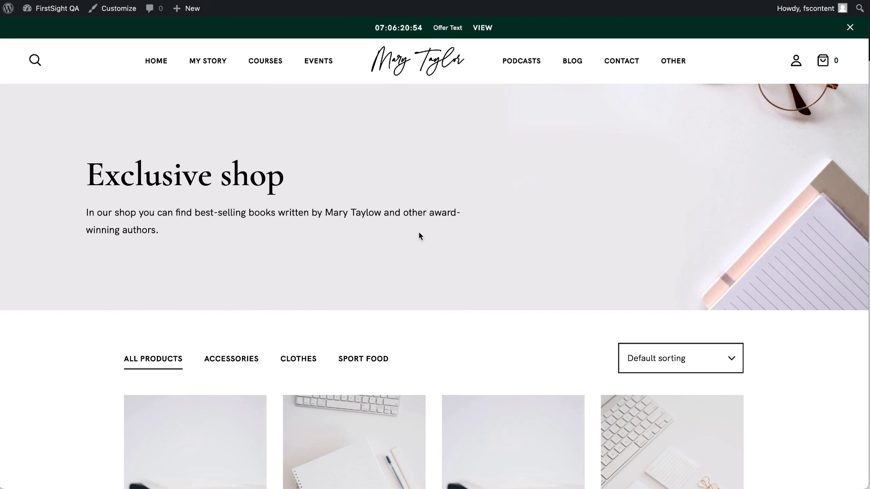
left_click(299, 359)
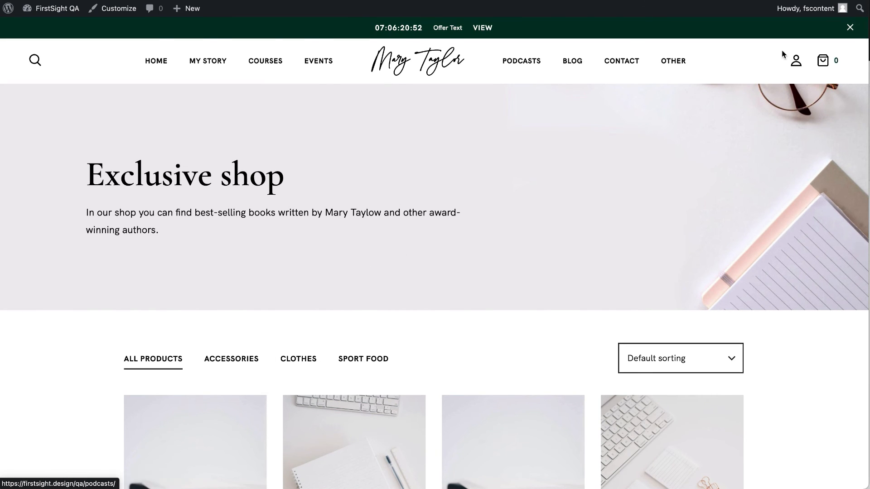
mouse_move(671, 74)
left_click(235, 162)
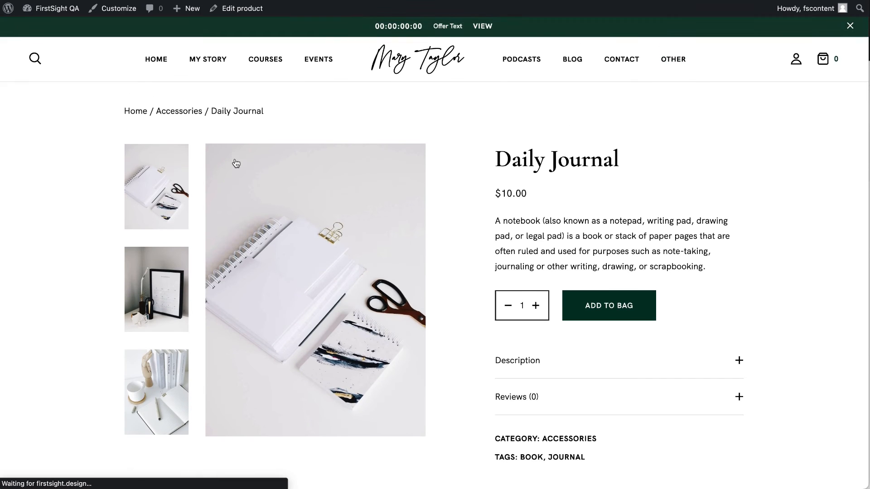
Expand the Daily Journal's Description and Reviews, then add one to the bag.
scroll(282, 258, "down", 10)
scroll(282, 258, "up", 8)
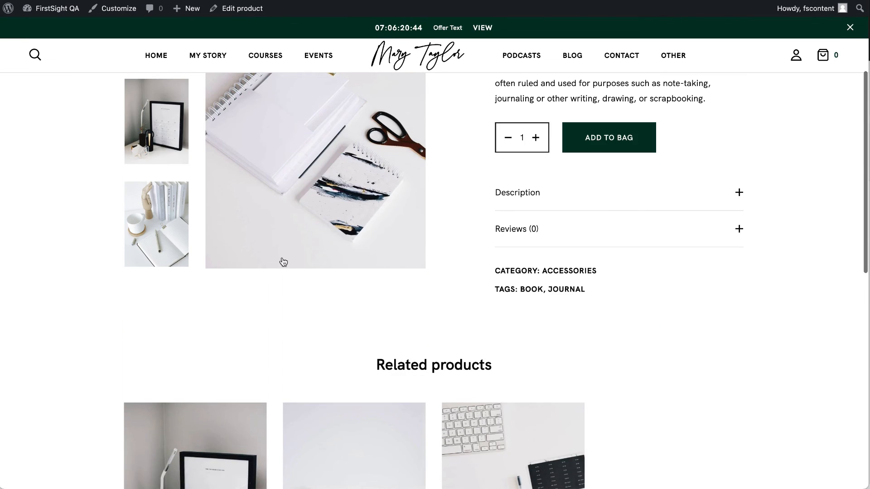
scroll(281, 257, "down", 3)
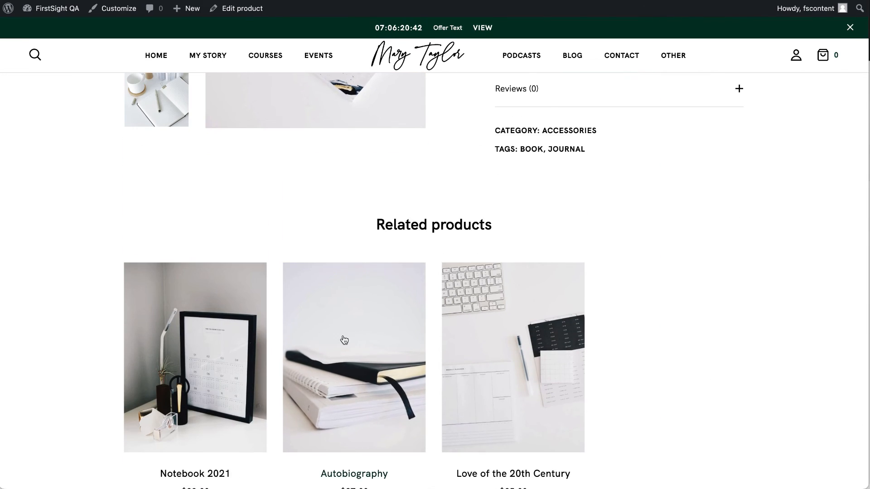
scroll(282, 257, "up", 5)
left_click(528, 327)
scroll(526, 392, "down", 1)
left_click(528, 389)
scroll(509, 399, "down", 5)
scroll(532, 394, "up", 5)
scroll(533, 394, "up", 3)
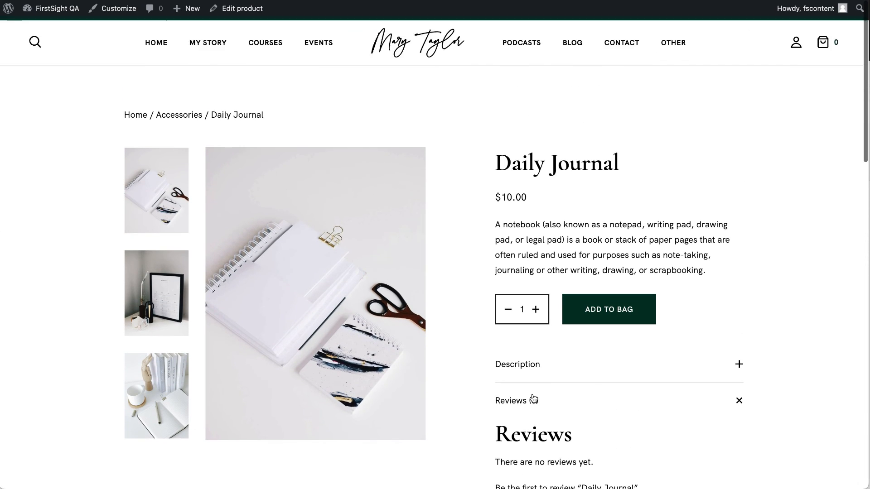
left_click(636, 314)
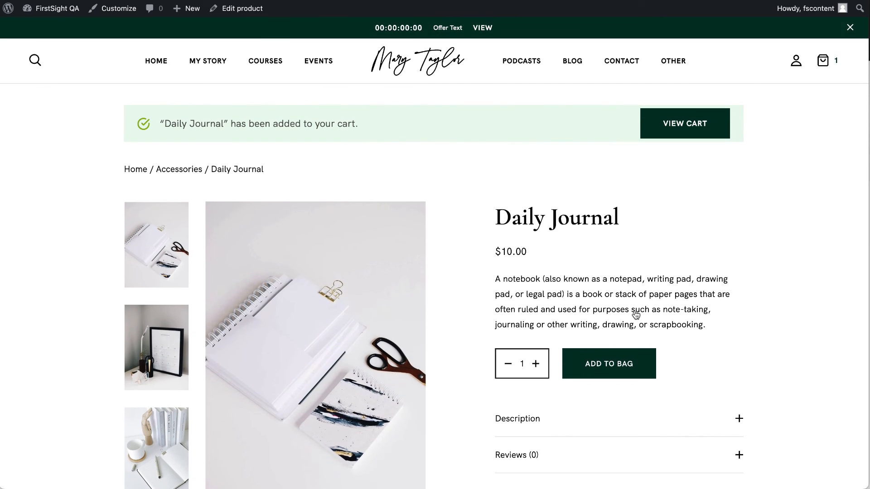
Go from the cart to checkout and review the billing details and Daily Journal order summary.
mouse_move(672, 64)
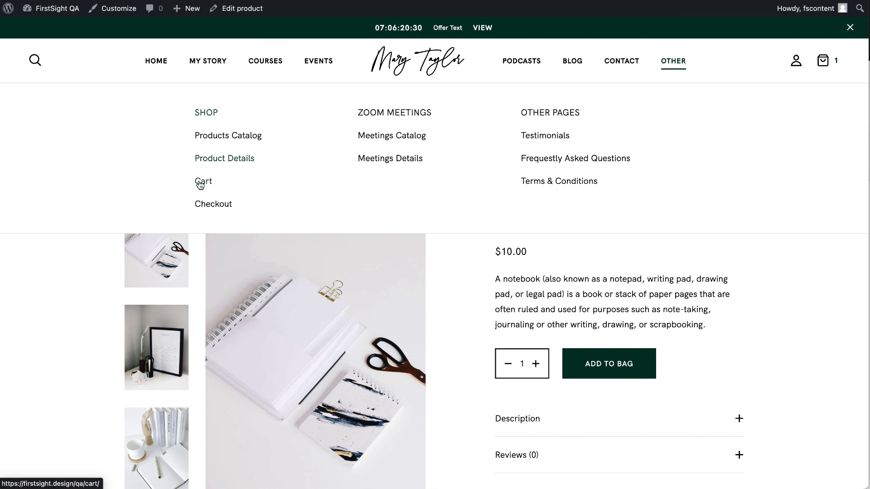
left_click(200, 185)
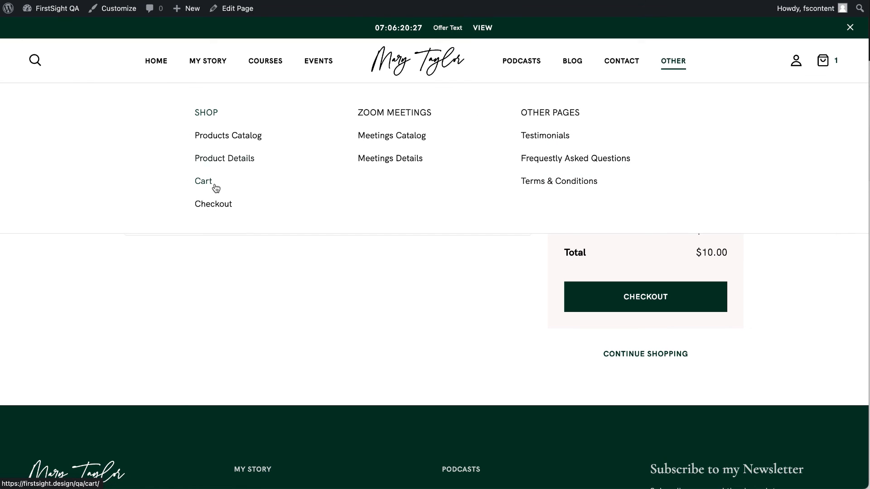
left_click(223, 206)
scroll(222, 289, "down", 6)
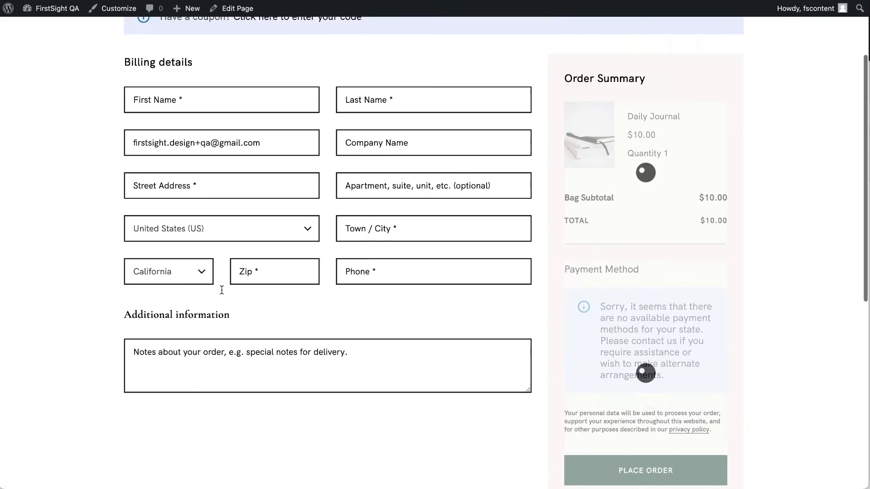
scroll(221, 289, "up", 7)
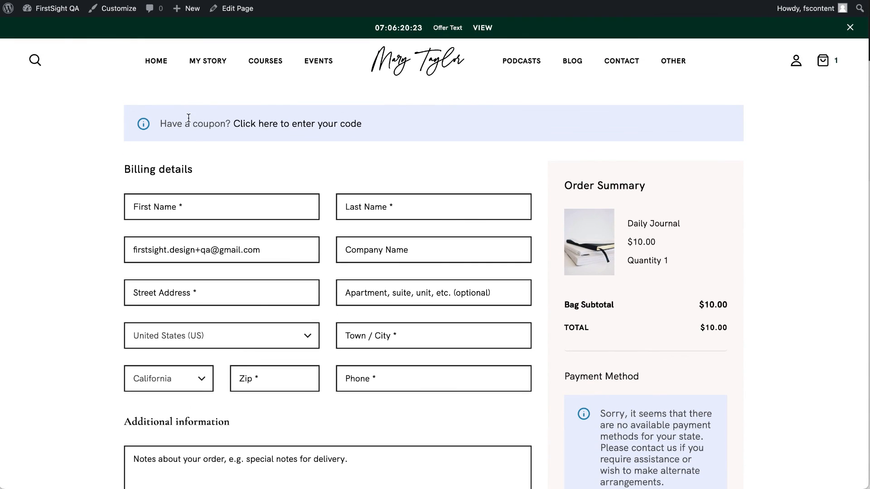
left_click(516, 64)
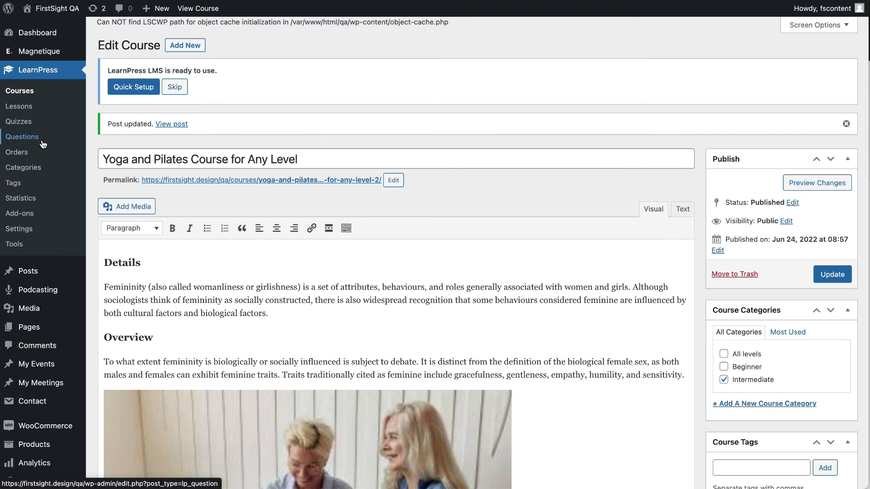
Open Products > All Products and scan the 9 products' prices and stock.
scroll(38, 150, "down", 6)
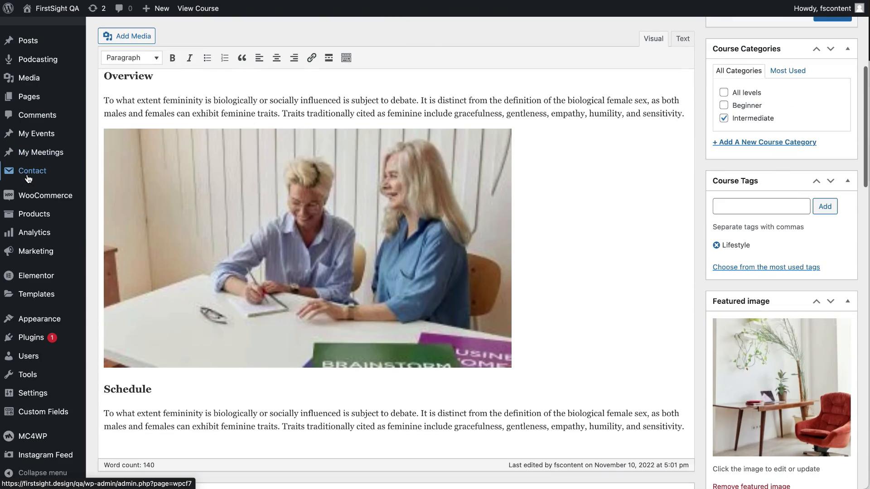
left_click(40, 216)
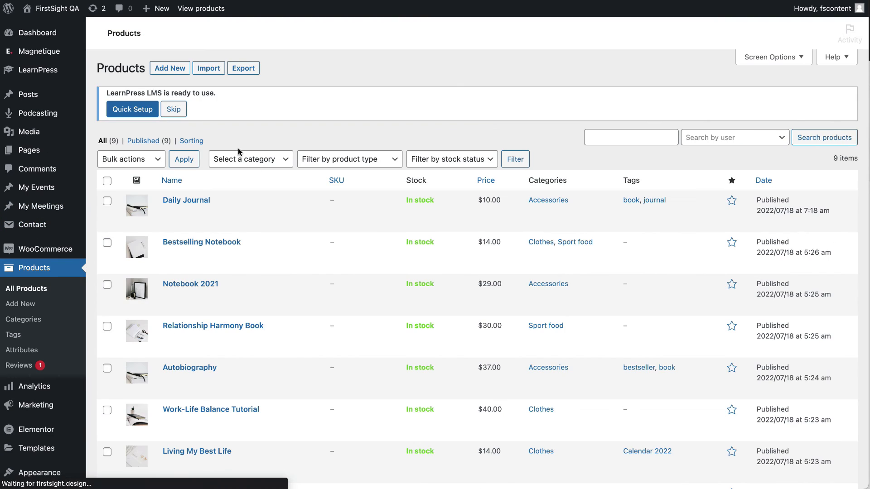
scroll(227, 226, "down", 5)
scroll(217, 326, "up", 5)
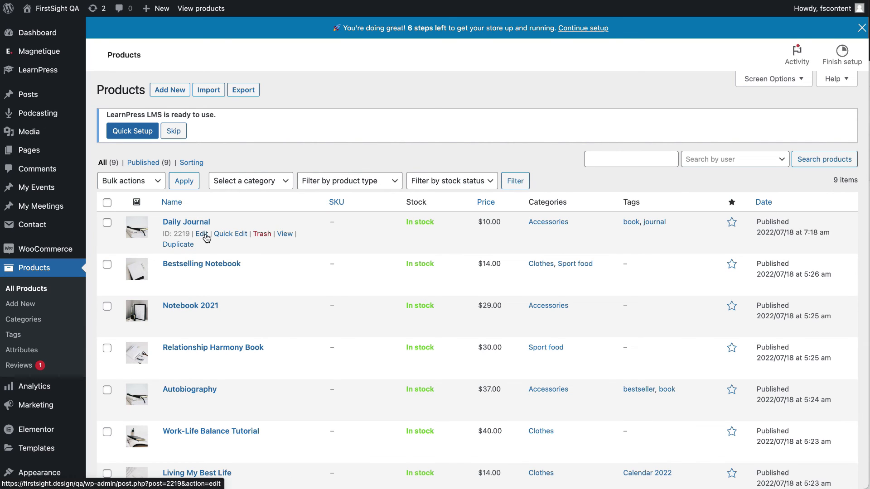
Open Daily Journal in the product editor and compare its title and description with the shop page.
left_click(202, 234)
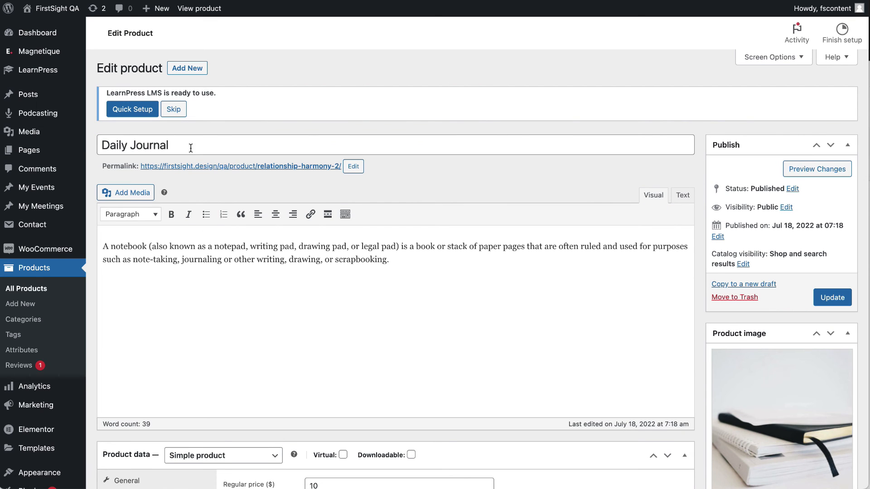
triple_click(191, 148)
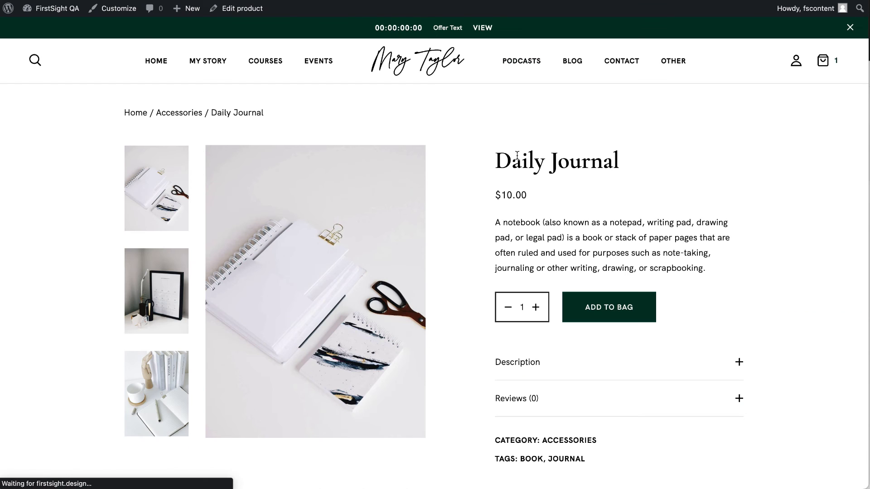
left_click_drag(492, 161, 660, 161)
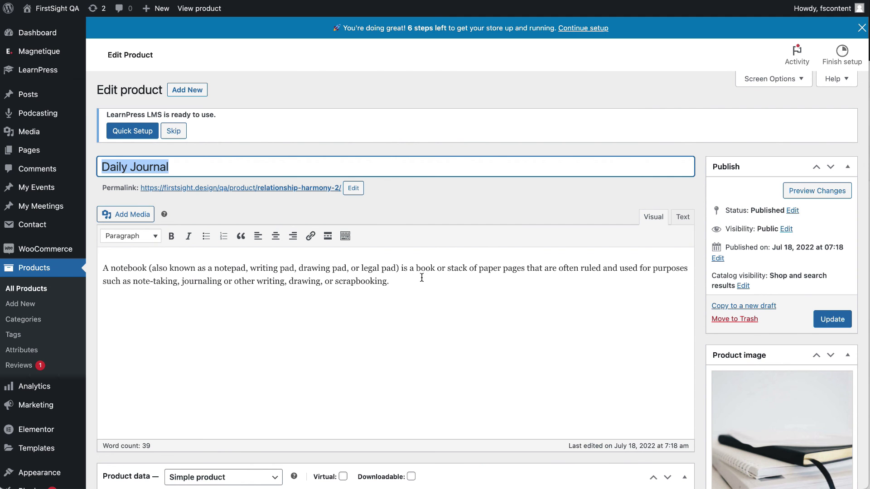
left_click_drag(421, 278, 121, 239)
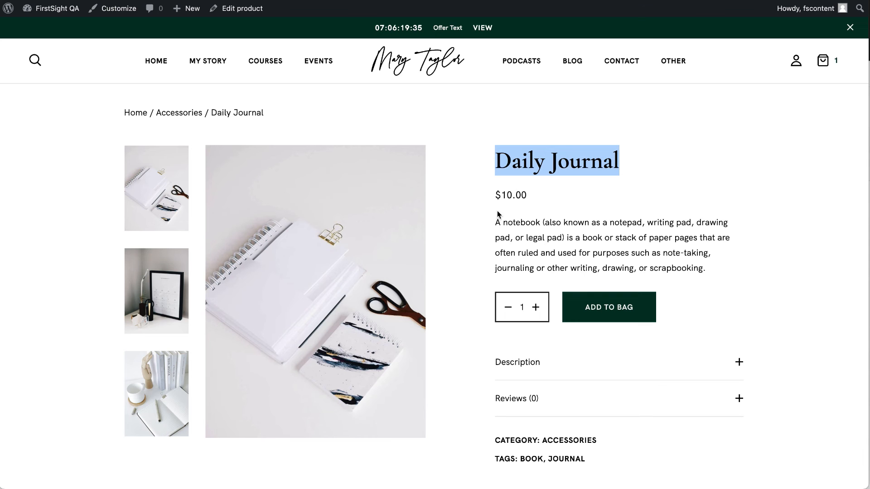
left_click_drag(497, 213, 700, 268)
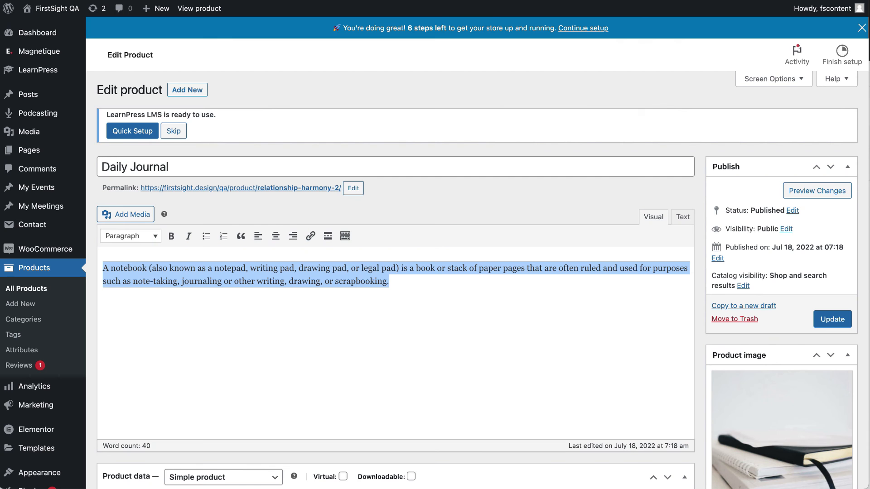
scroll(367, 270, "down", 5)
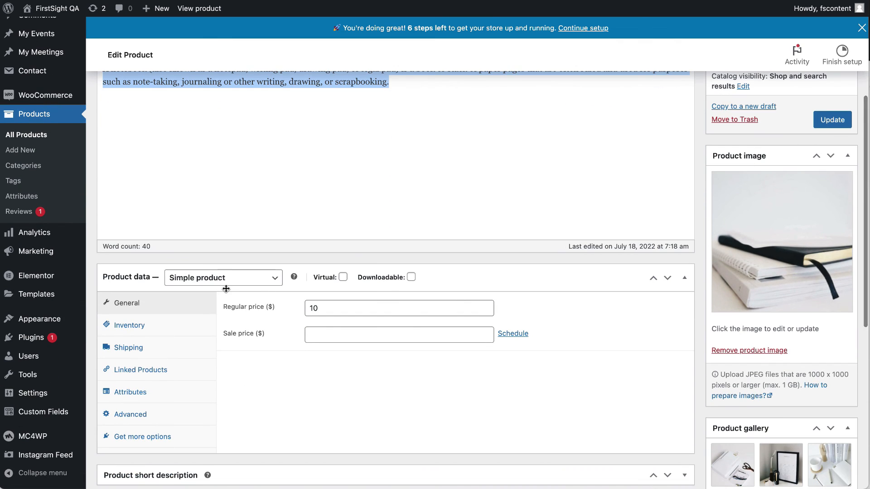
Keep the product type Simple and check the regular price 10 and empty sale price.
left_click(226, 284)
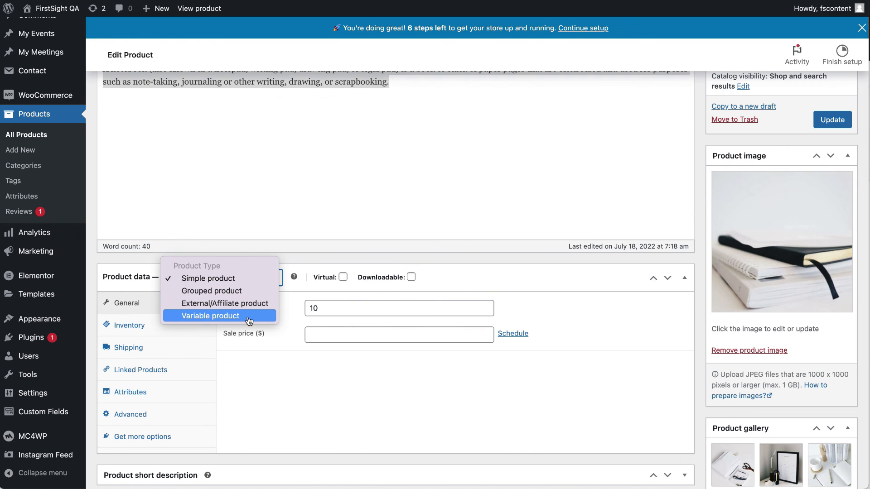
left_click(285, 406)
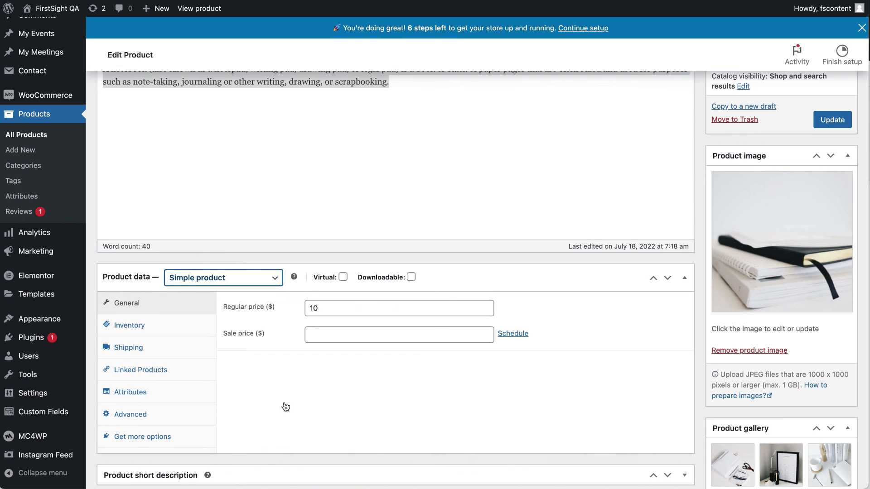
left_click(347, 310)
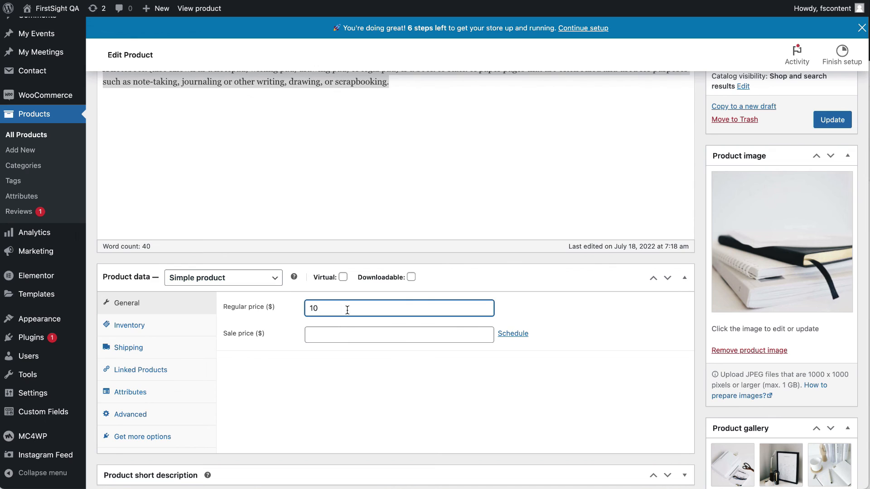
left_click(343, 333)
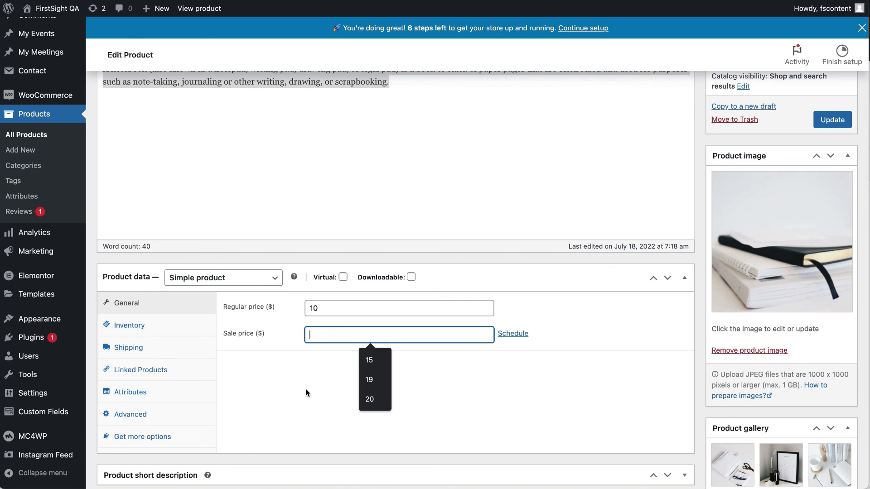
Review the Inventory (In stock), Shipping, Linked Products, Attributes, Advanced and Get more options tabs.
left_click(144, 324)
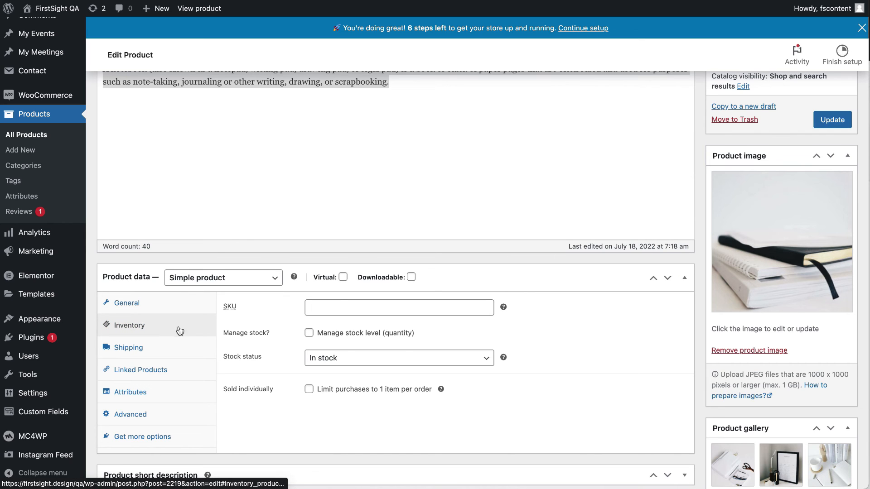
left_click(365, 365)
left_click(346, 420)
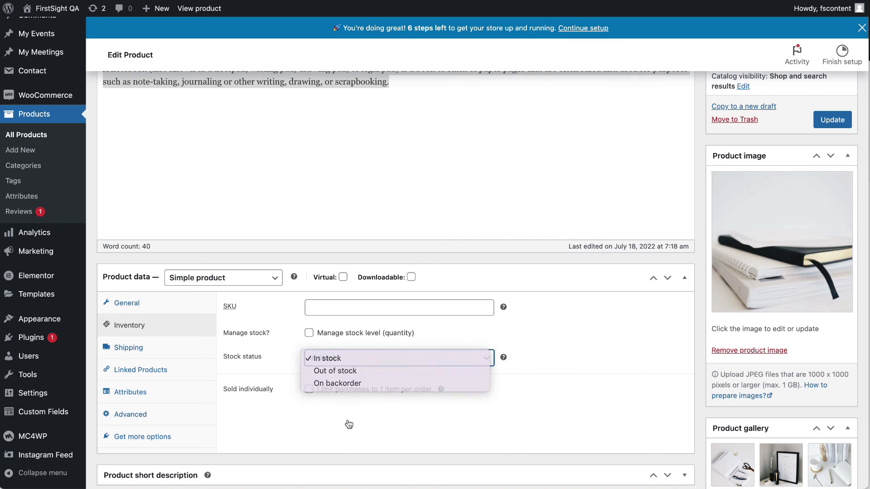
left_click(172, 356)
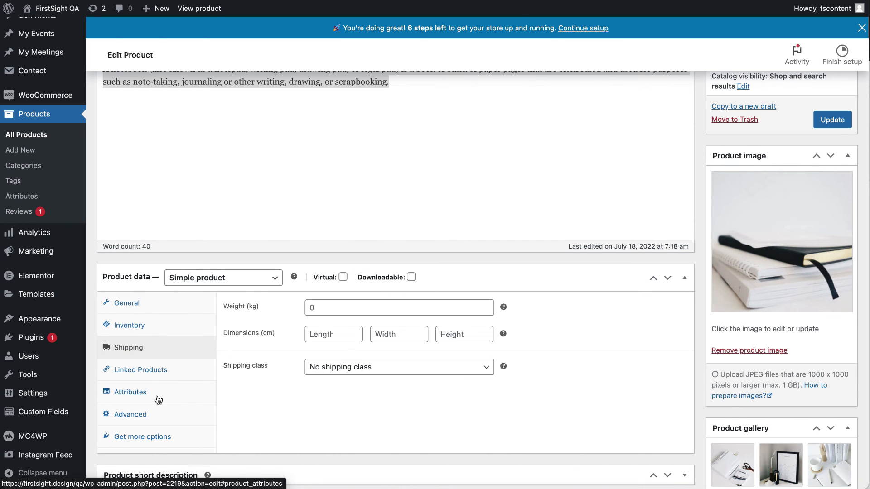
left_click(163, 376)
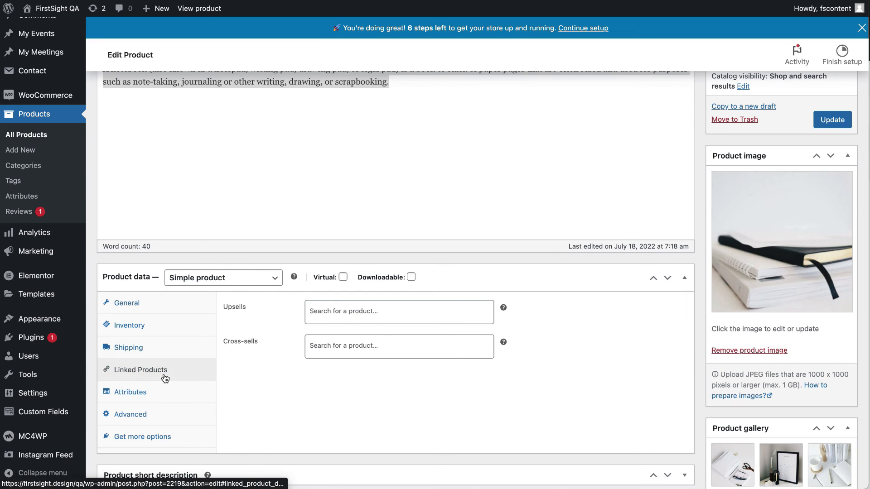
left_click(166, 398)
left_click(167, 415)
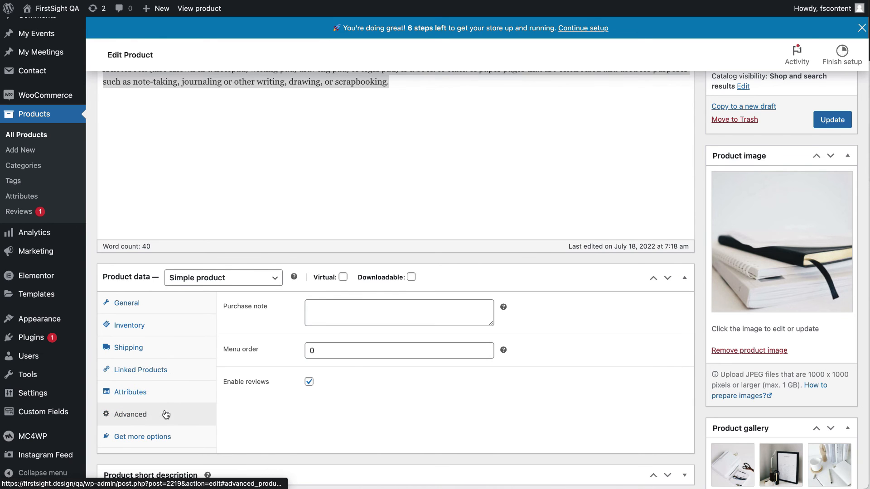
left_click(167, 443)
scroll(165, 415, "down", 5)
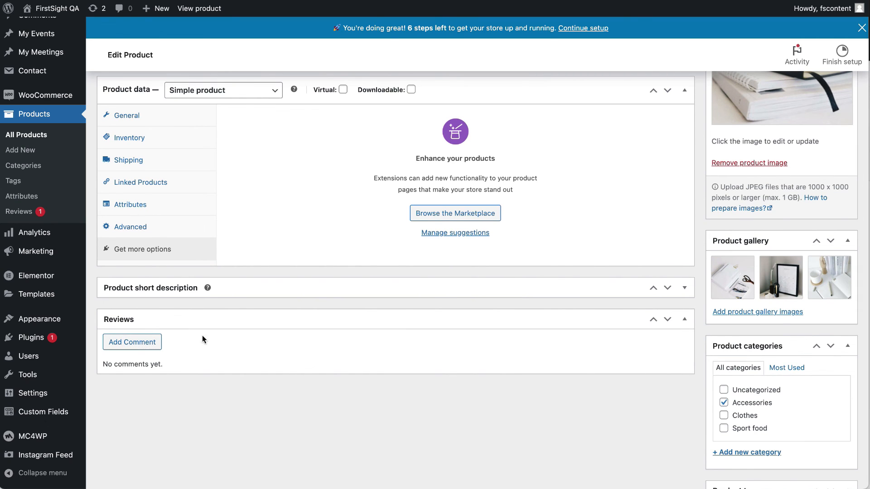
scroll(766, 381, "up", 10)
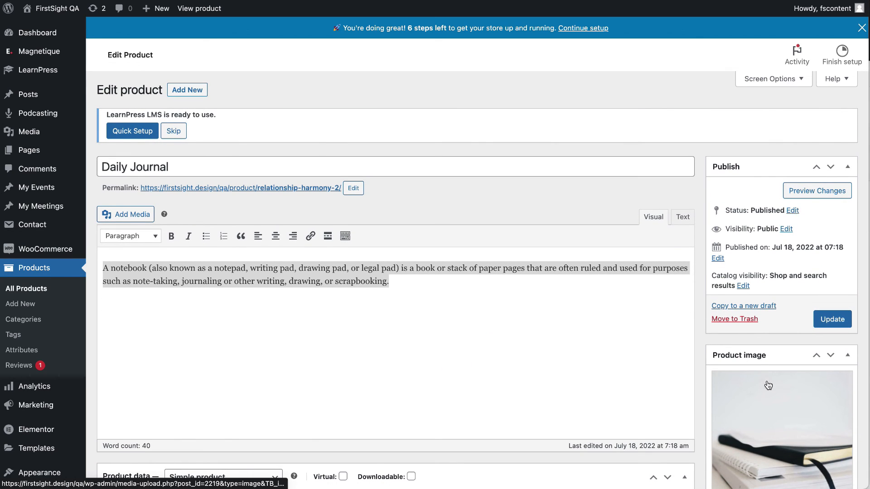
scroll(768, 385, "down", 3)
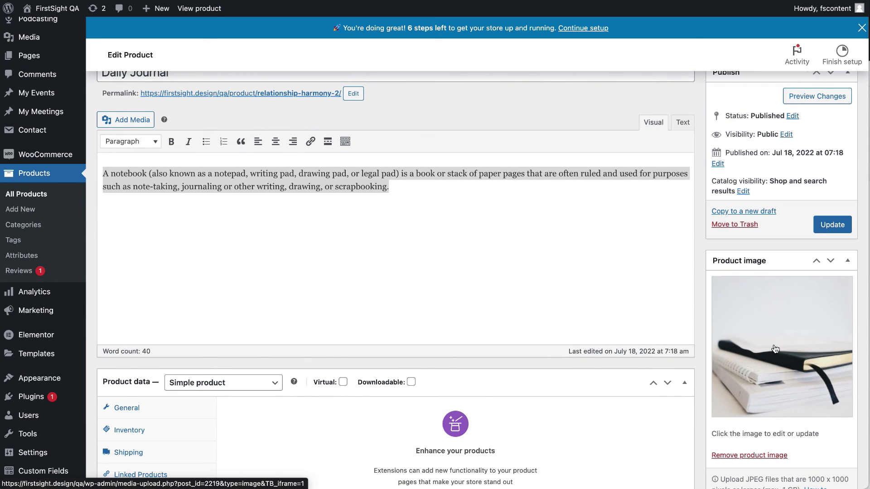
scroll(775, 349, "down", 7)
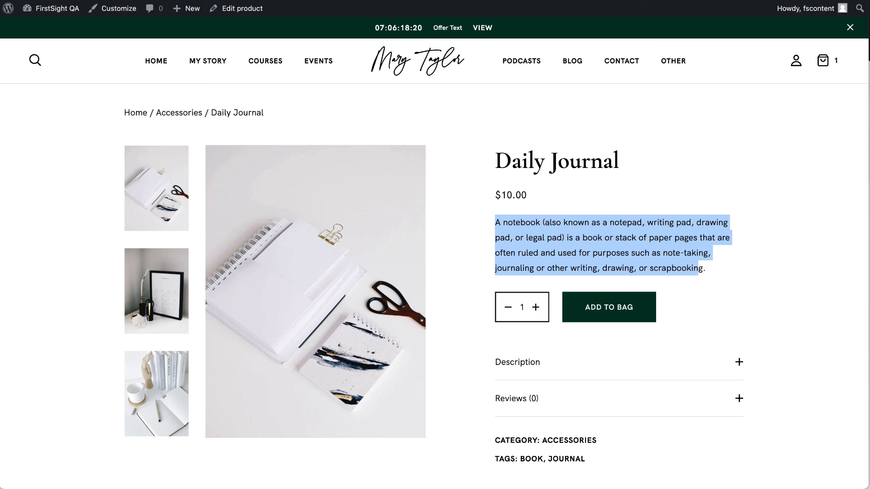
left_click(262, 269)
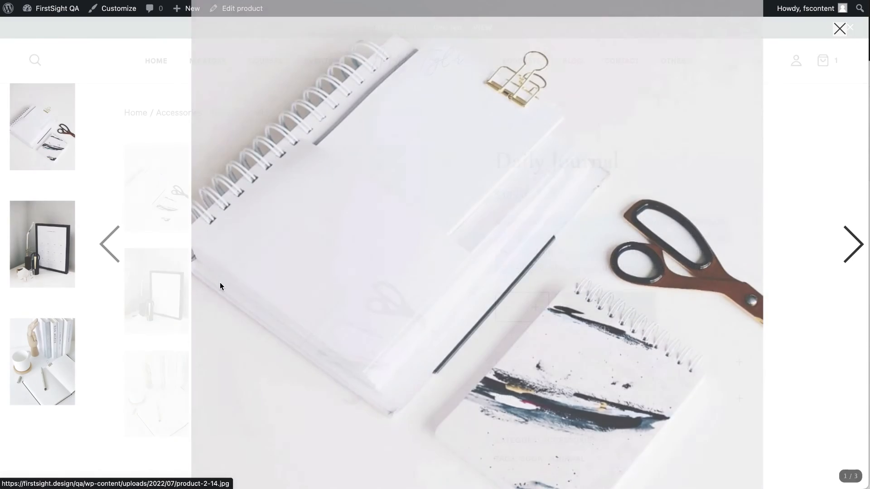
left_click(145, 286)
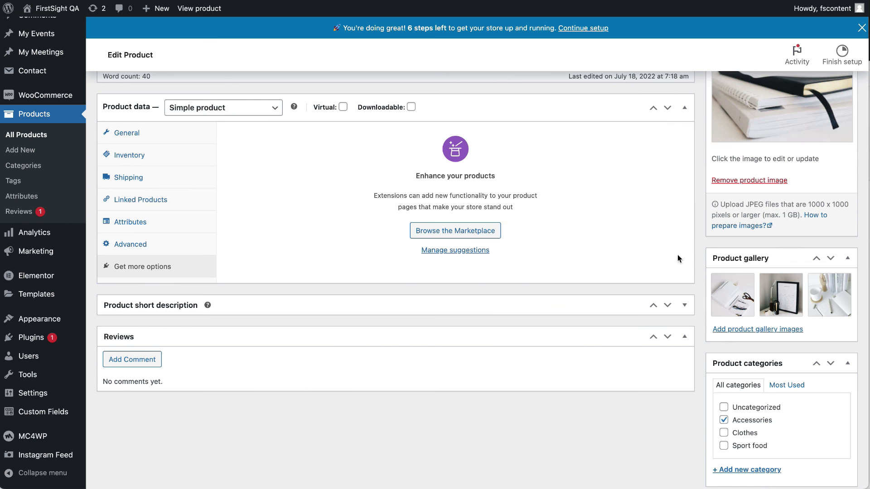
scroll(761, 389, "down", 2)
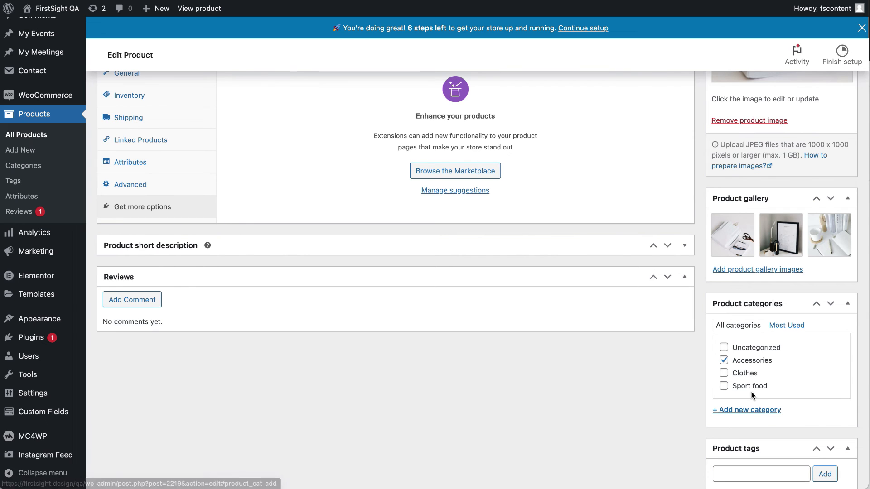
scroll(750, 377, "down", 2)
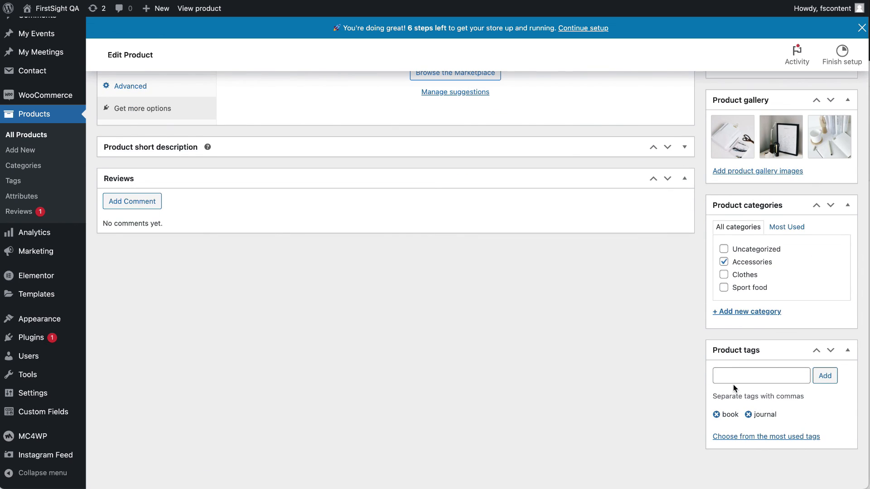
scroll(736, 371, "down", 1)
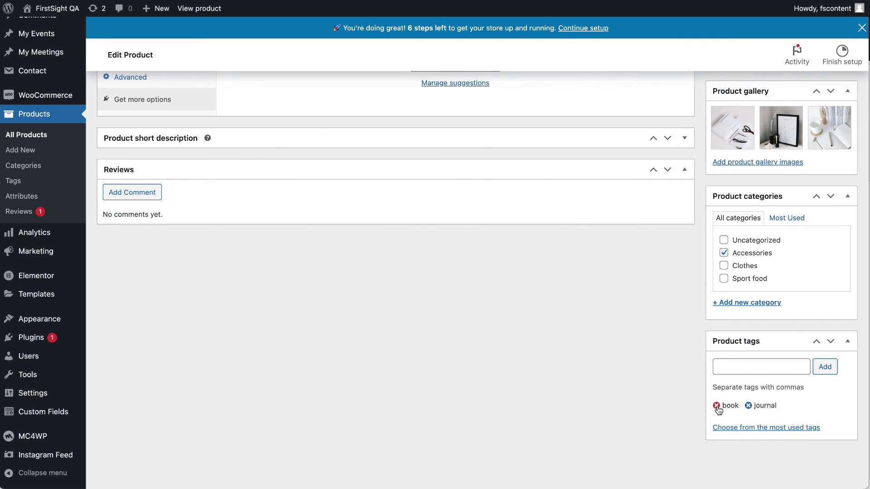
scroll(693, 409, "up", 12)
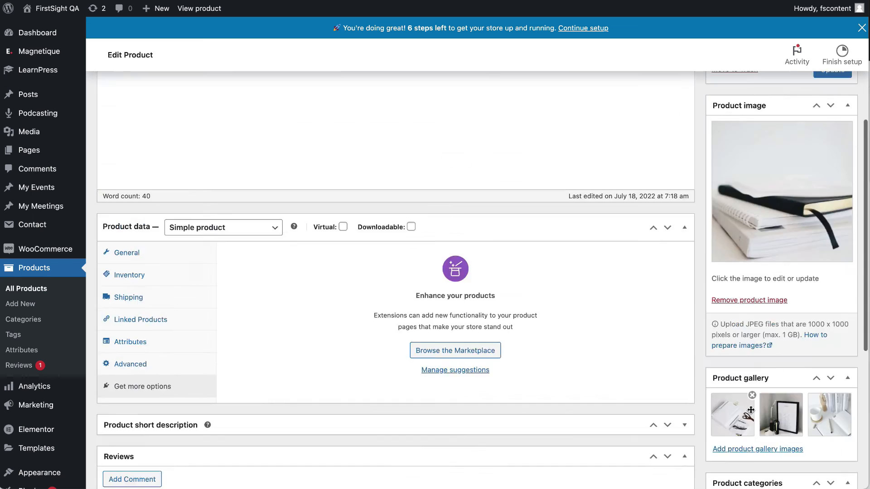
Review the 4 product categories and 6 product tags, then open WooCommerce's Store Details setup step.
left_click(33, 317)
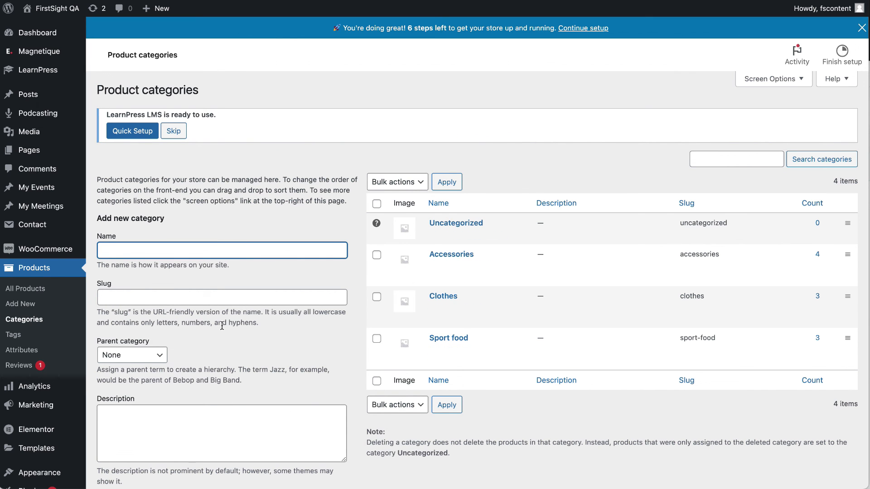
left_click(10, 335)
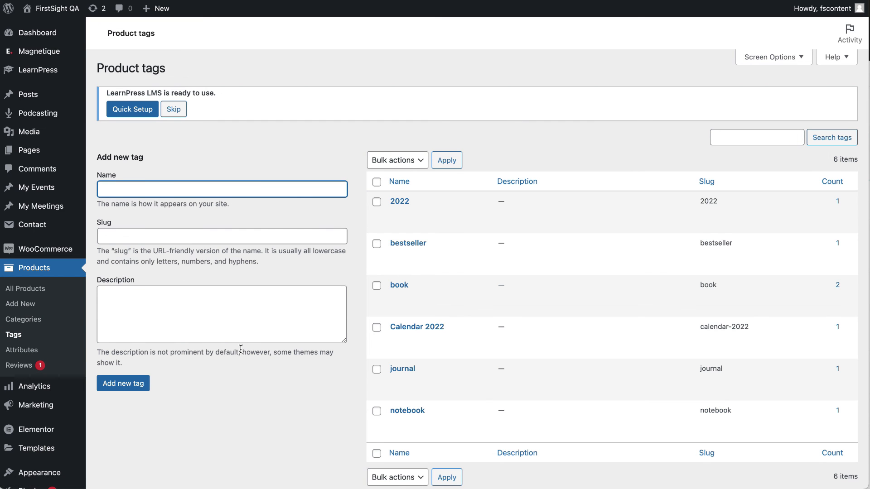
scroll(27, 385, "down", 4)
mouse_move(25, 384)
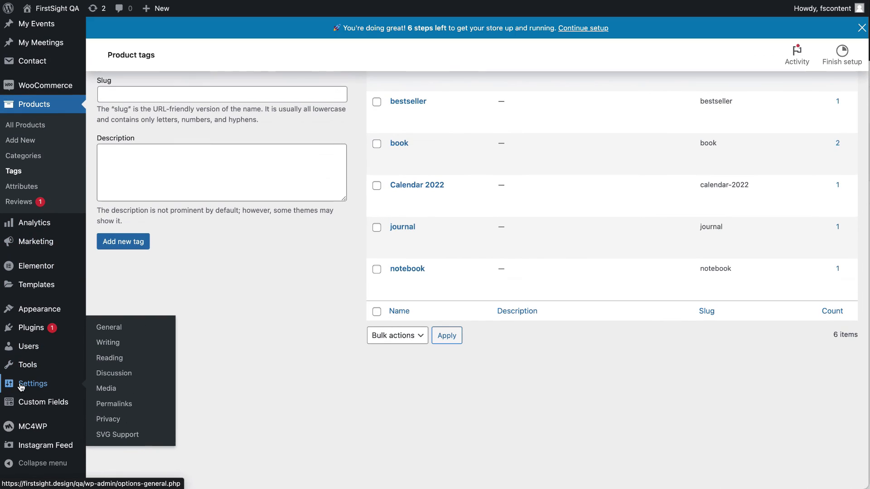
scroll(53, 246, "up", 4)
mouse_move(53, 246)
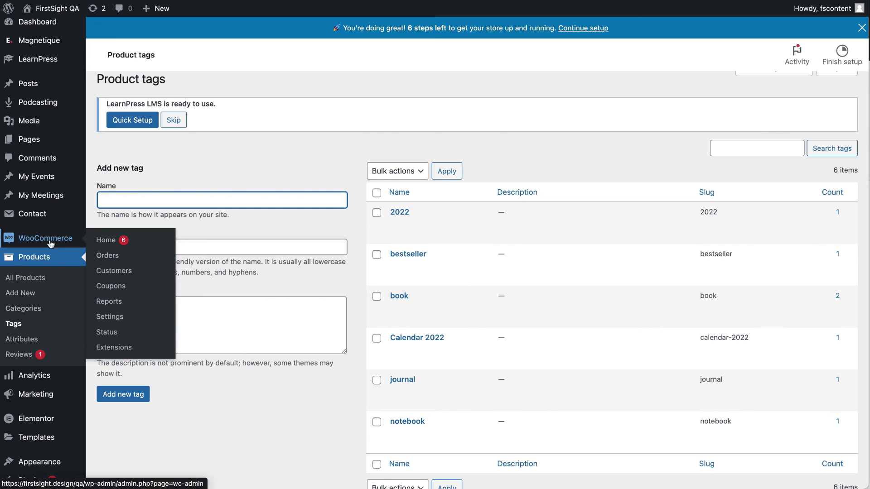
left_click(49, 242)
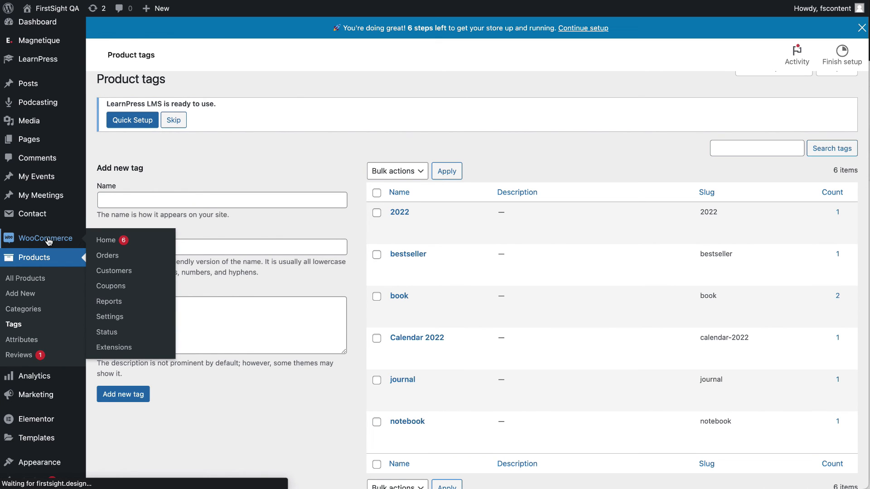
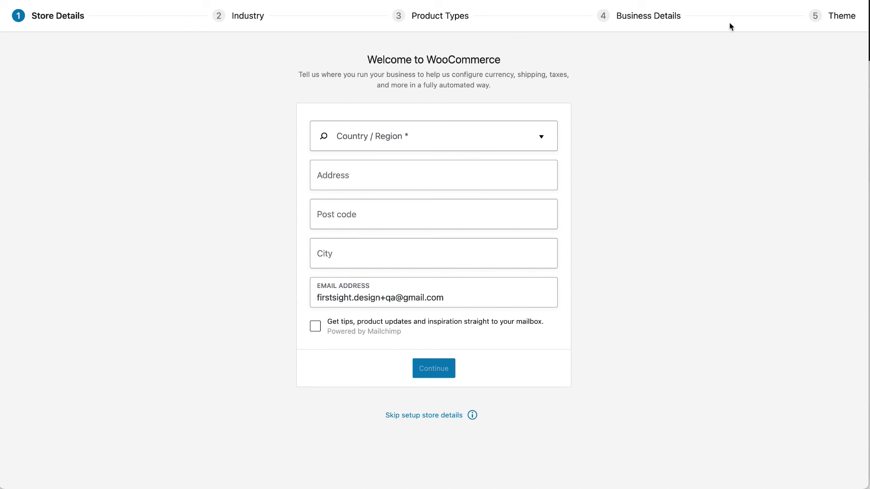
Skip the WooCommerce store details step, decline usage tracking, and go to WooCommerce Settings.
left_click(424, 415)
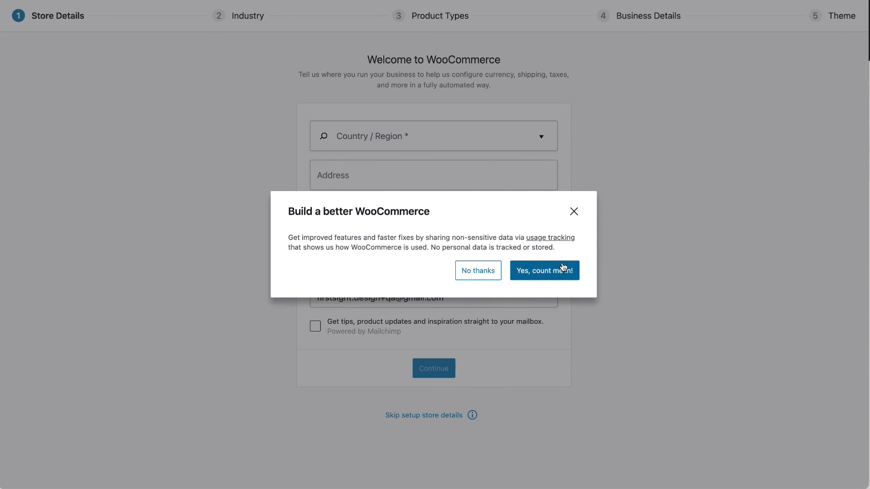
left_click(482, 271)
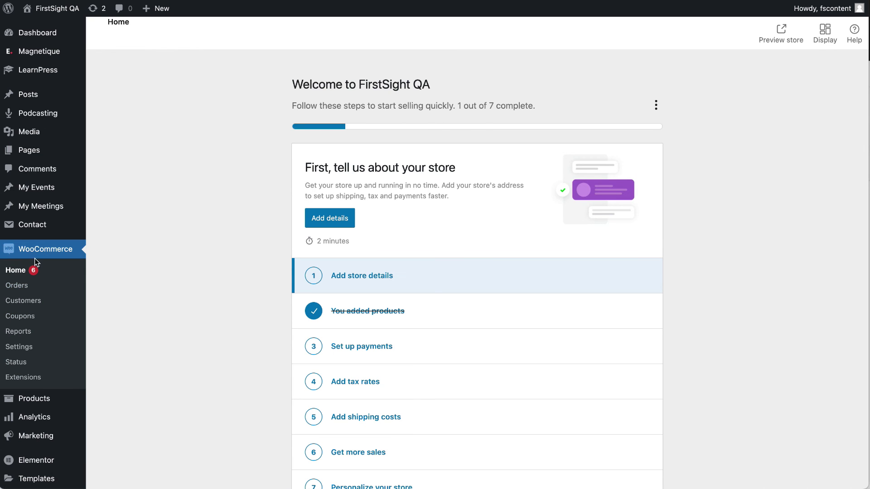
left_click(22, 287)
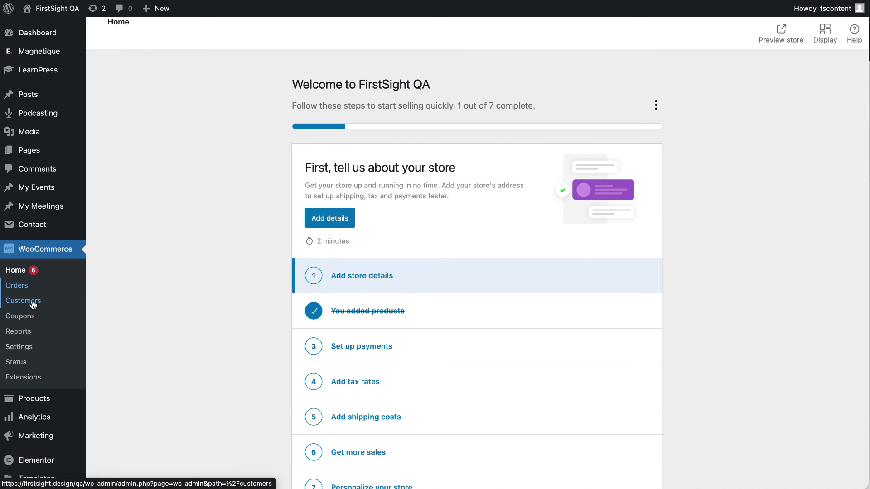
left_click(27, 347)
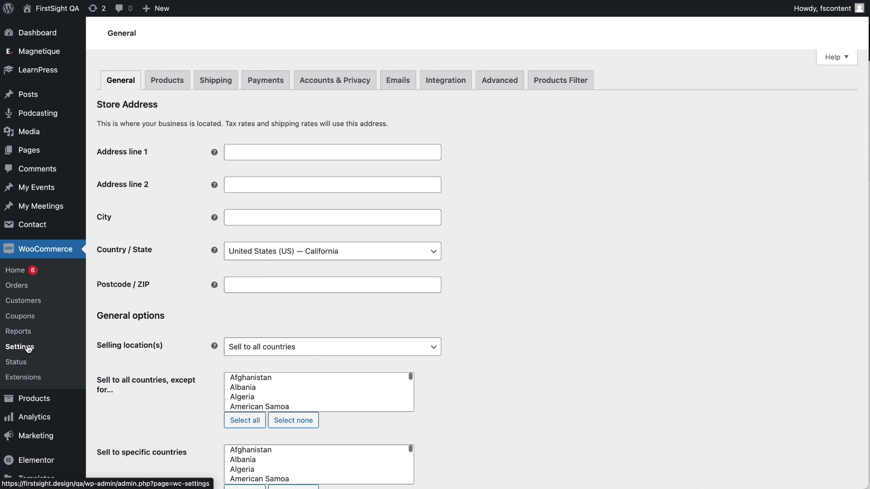
Scroll through the WooCommerce General settings tab to review the store options.
scroll(186, 280, "down", 1)
scroll(187, 283, "down", 10)
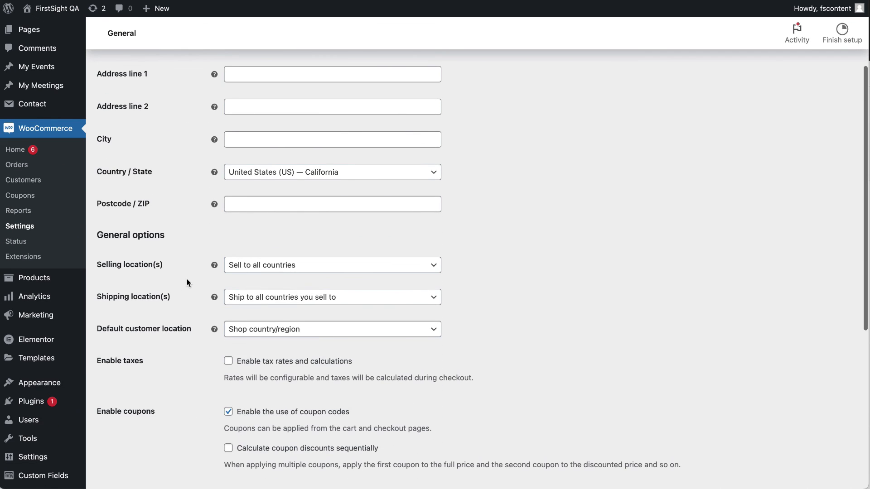
scroll(204, 312, "up", 10)
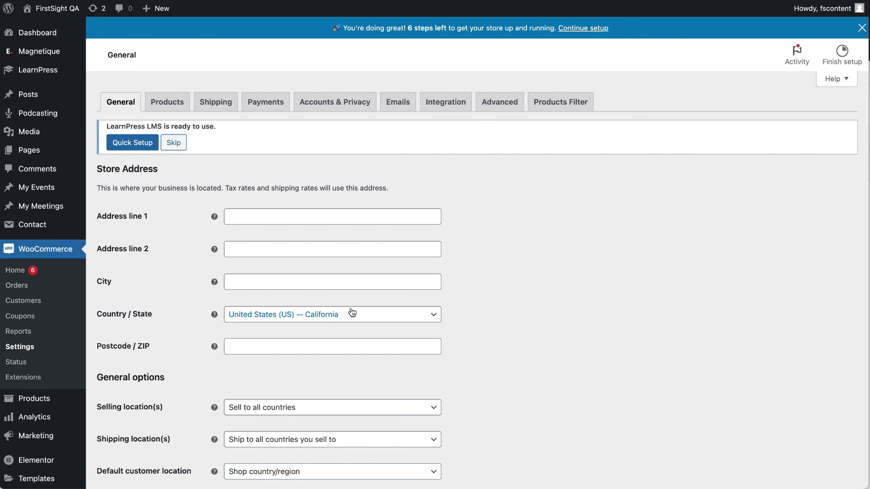
scroll(351, 312, "down", 10)
scroll(350, 308, "up", 10)
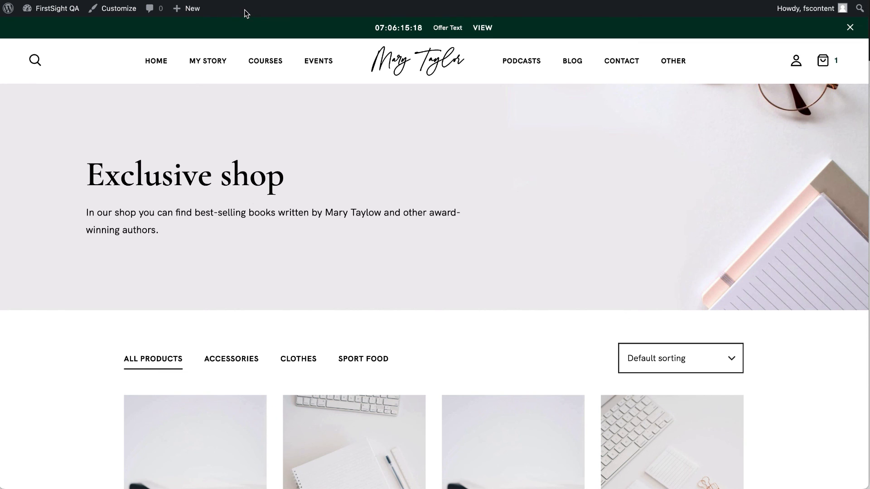
Edit the Shop page from All Pages and inspect its Exclusive shop heading title settings.
key("ctrl+shift+Tab")
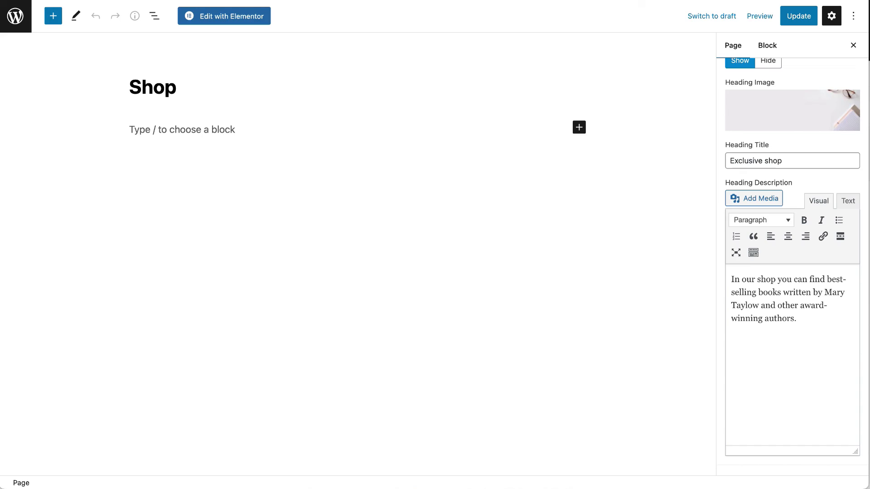
key("ctrl+shift+Tab")
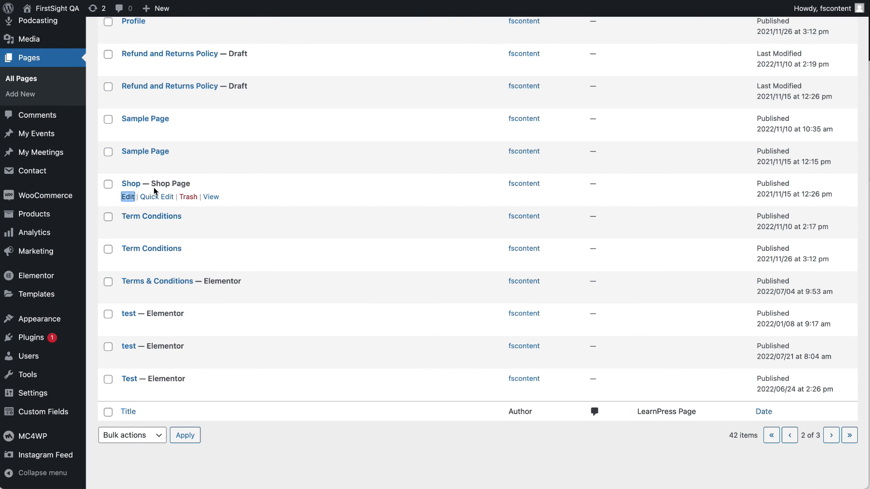
left_click(127, 197)
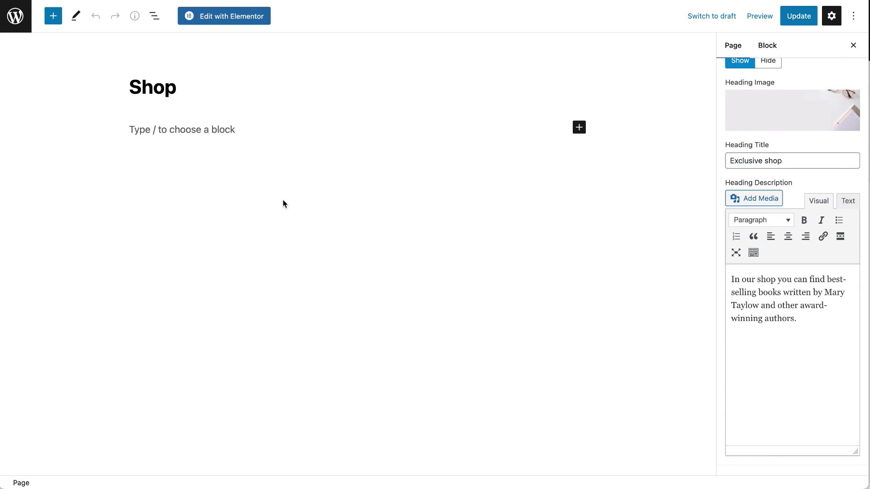
scroll(796, 219, "up", 8)
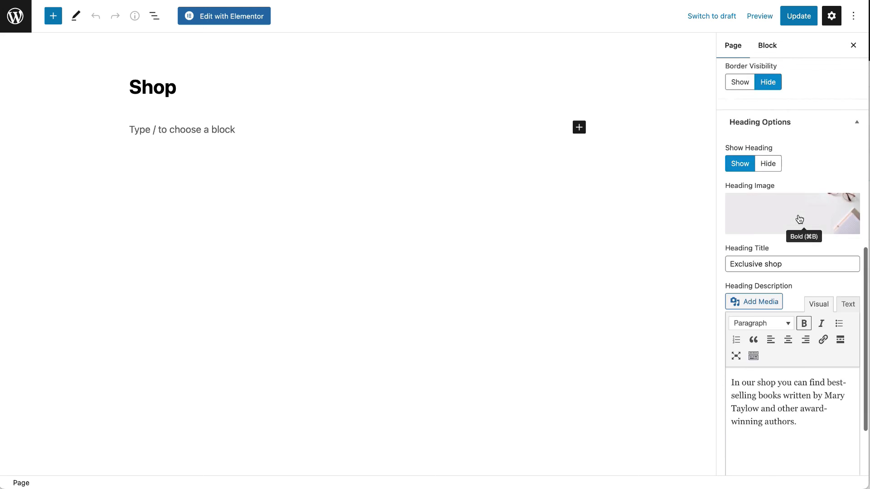
scroll(796, 219, "down", 8)
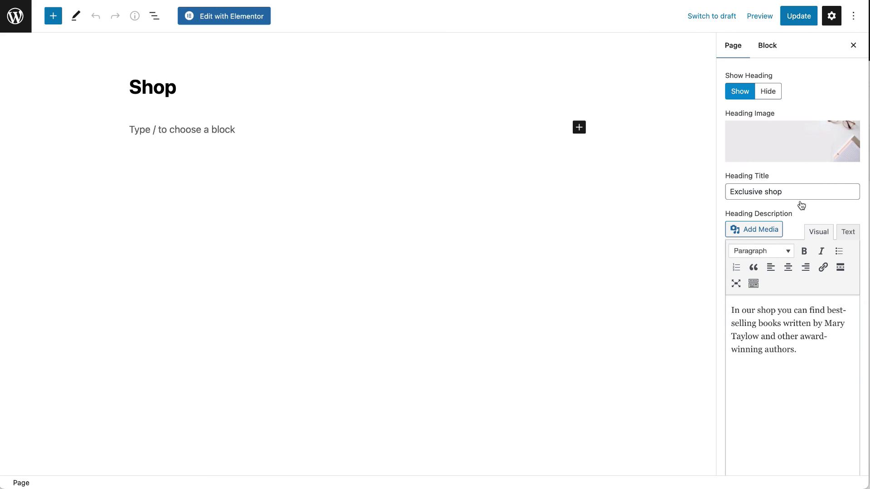
mouse_move(783, 139)
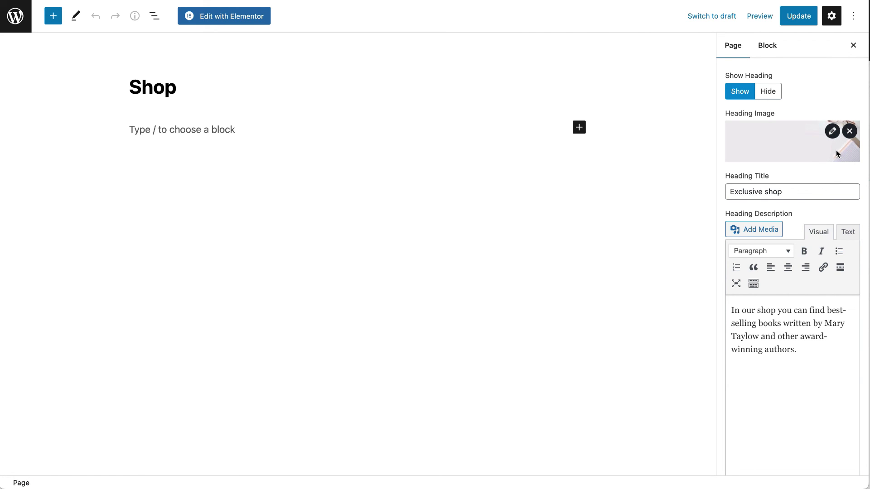
left_click(832, 192)
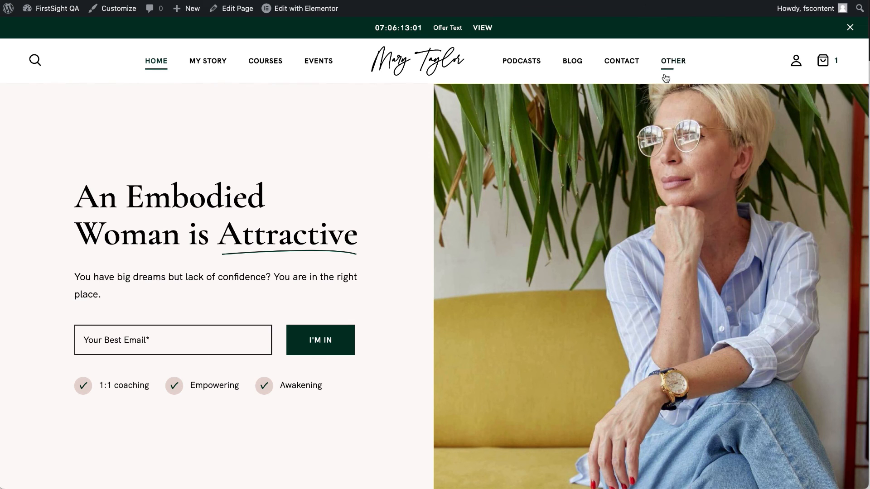
Reveal the OTHER mega menu on the homepage showing the Zoom Meetings catalog and details pages.
mouse_move(673, 64)
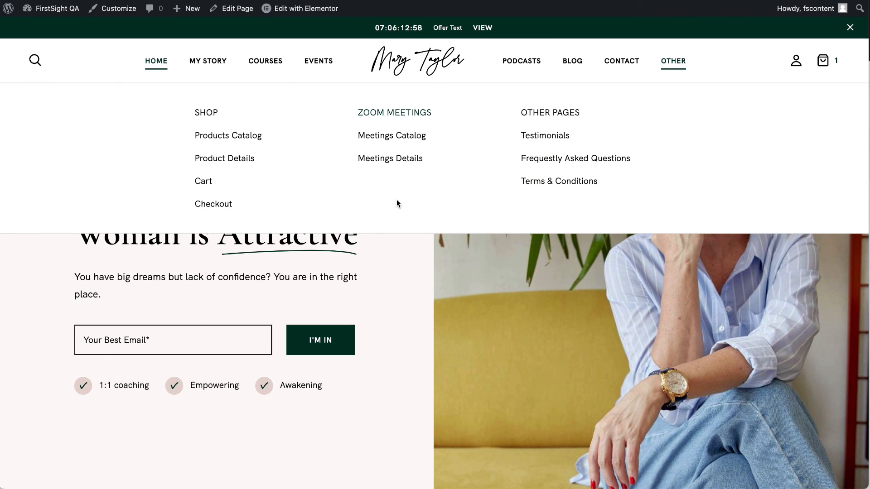
Open the Zoom Meetings catalog and the 10 Steps to Awaken Femininity meeting page.
left_click(414, 142)
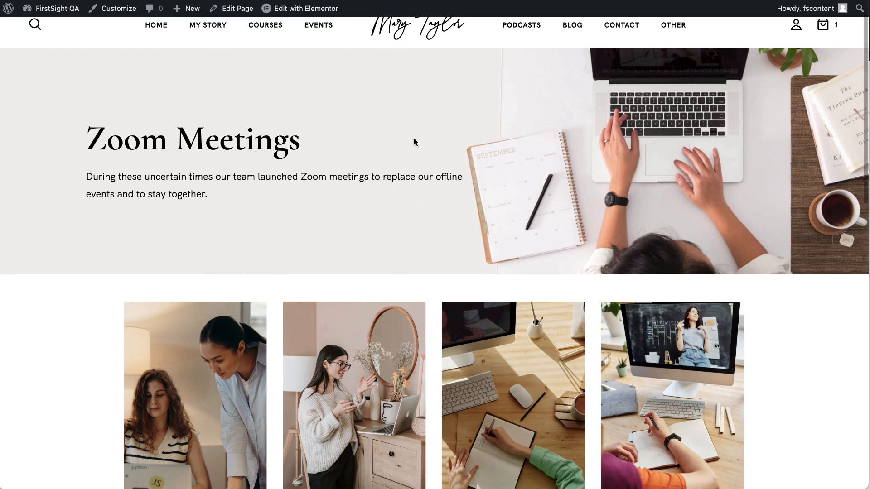
scroll(414, 137, "down", 5)
left_click(362, 210)
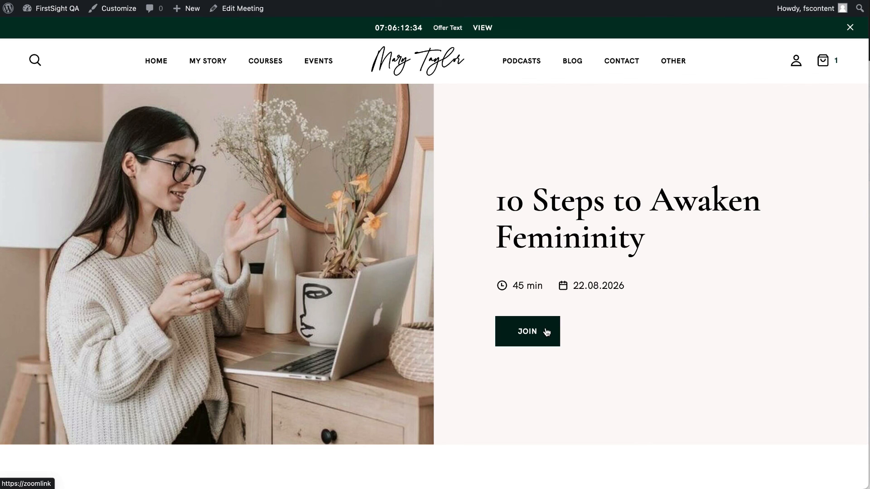
scroll(497, 411, "down", 8)
scroll(499, 412, "up", 8)
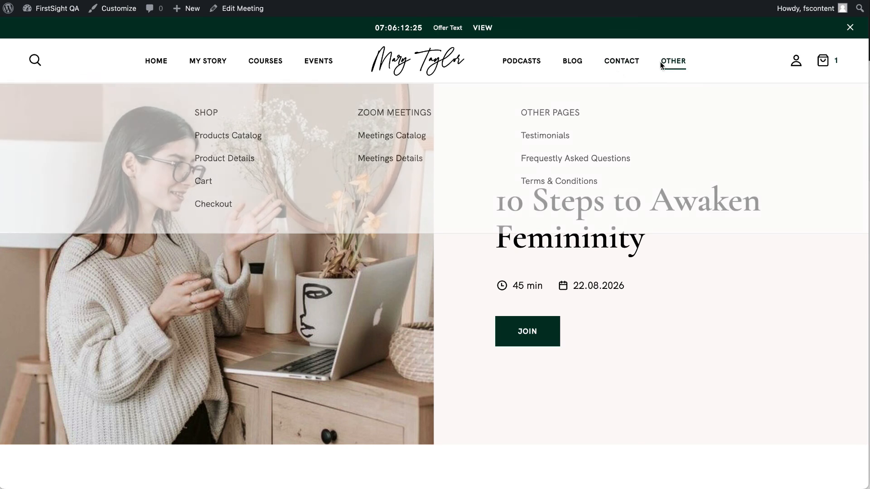
Return to the catalog, reopen the 10 Steps to Awaken Femininity meeting and scroll through it.
left_click(403, 135)
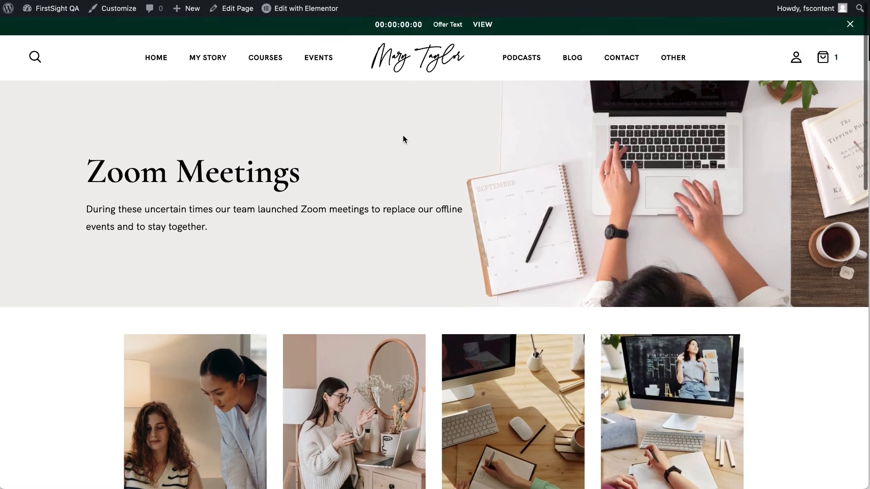
scroll(379, 276, "down", 8)
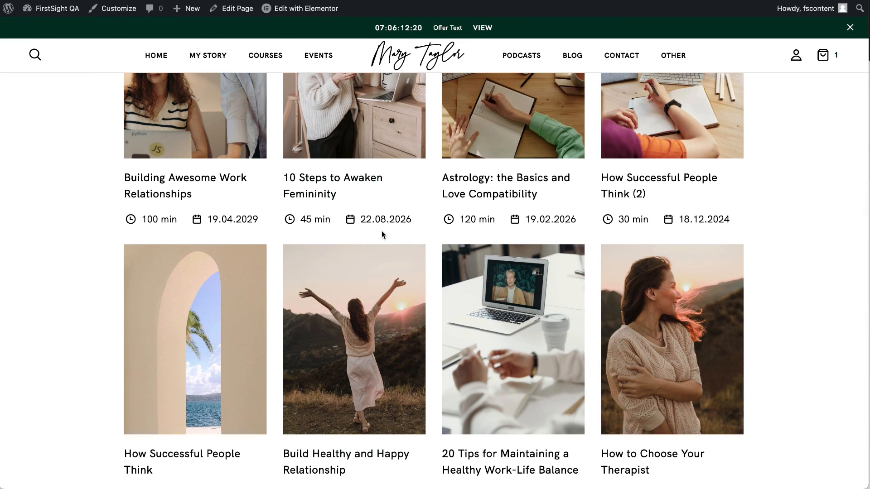
left_click(378, 127)
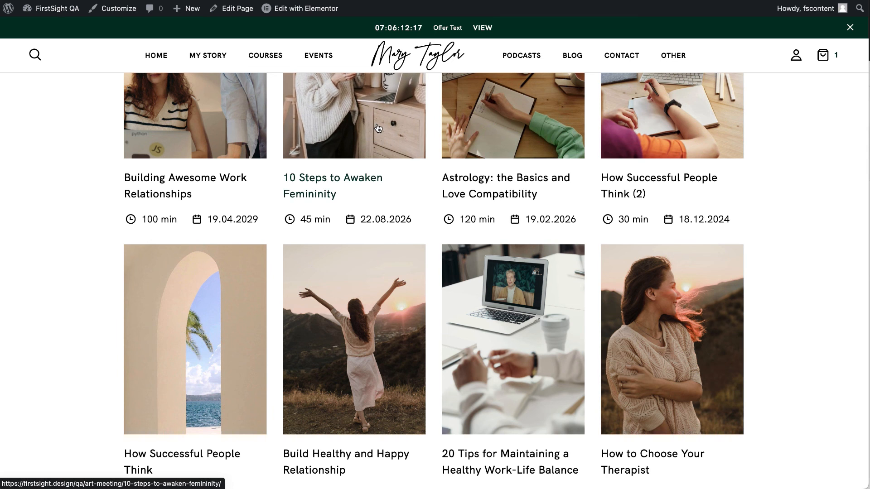
scroll(365, 198, "down", 15)
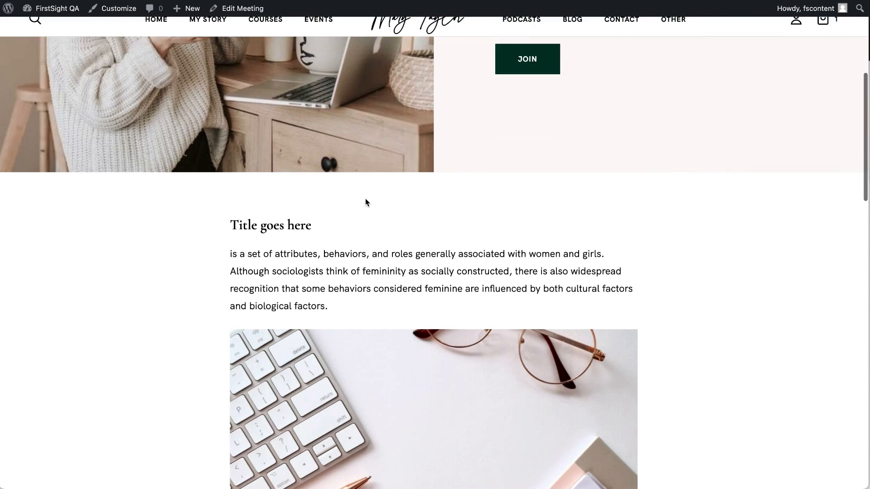
scroll(339, 254, "up", 8)
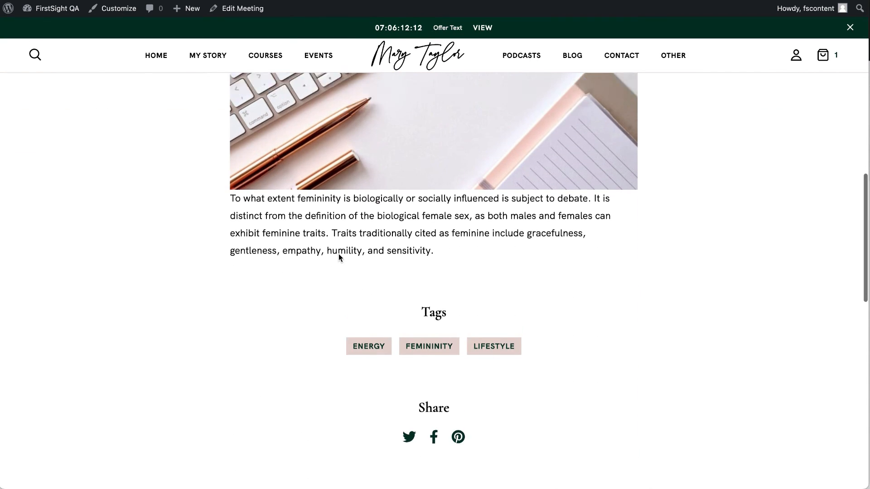
scroll(338, 254, "down", 12)
scroll(338, 253, "down", 2)
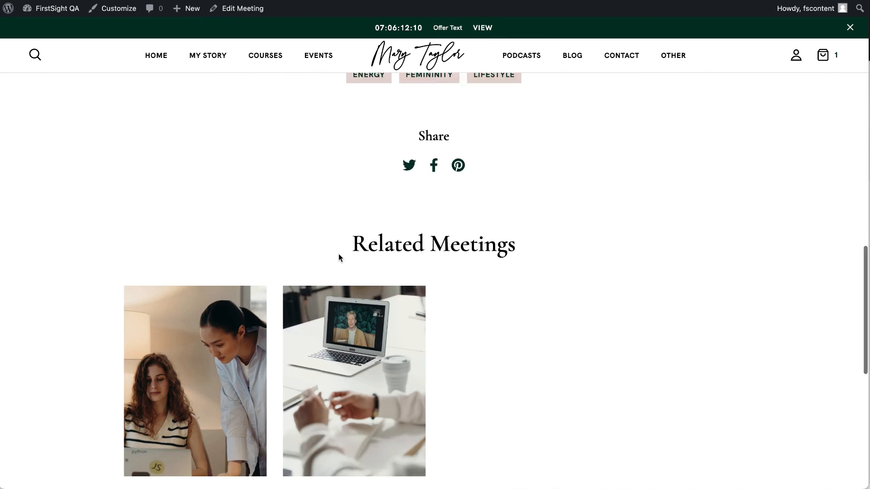
scroll(338, 254, "up", 10)
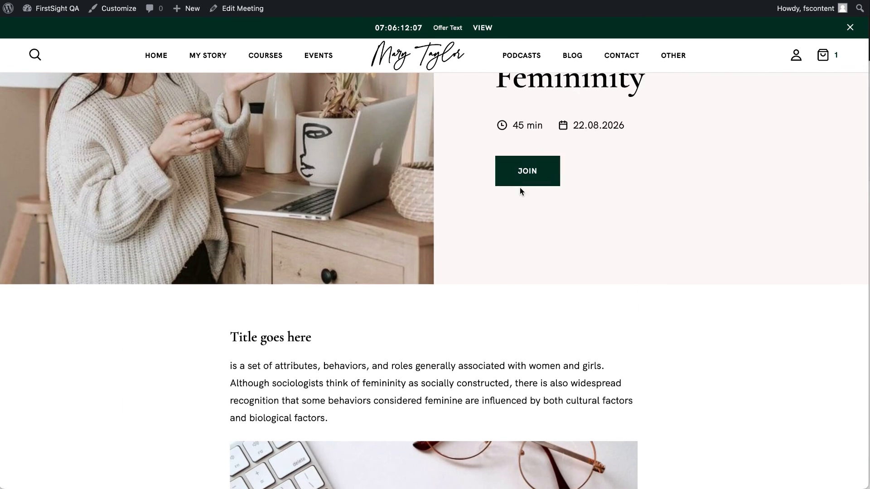
scroll(520, 187, "up", 4)
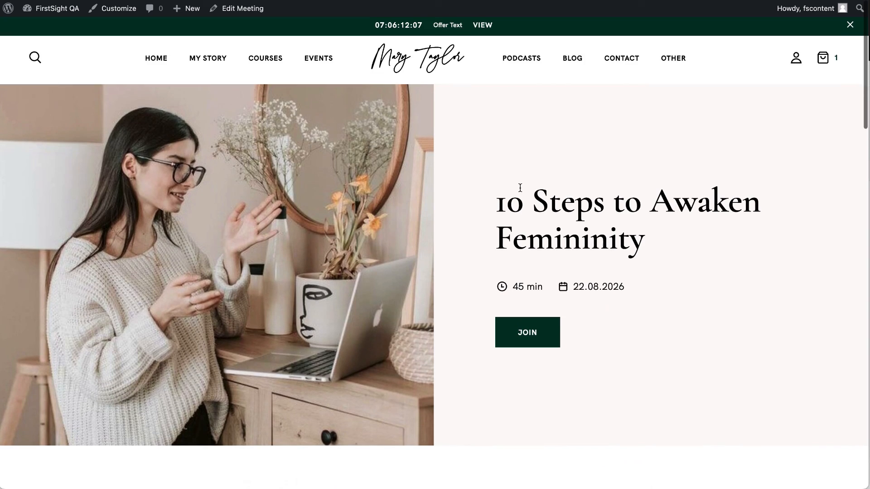
Open the site Dashboard in a new tab from the admin bar's site name.
right_click(54, 8)
key("Escape")
key("ctrl+Tab")
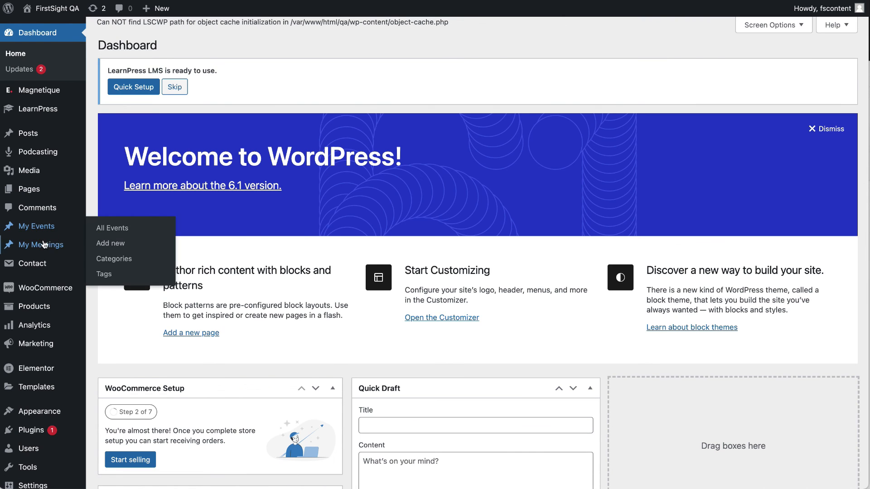
Edit Building Awesome Work Relationships and check its Time 100 min, date and Join button text.
left_click(54, 247)
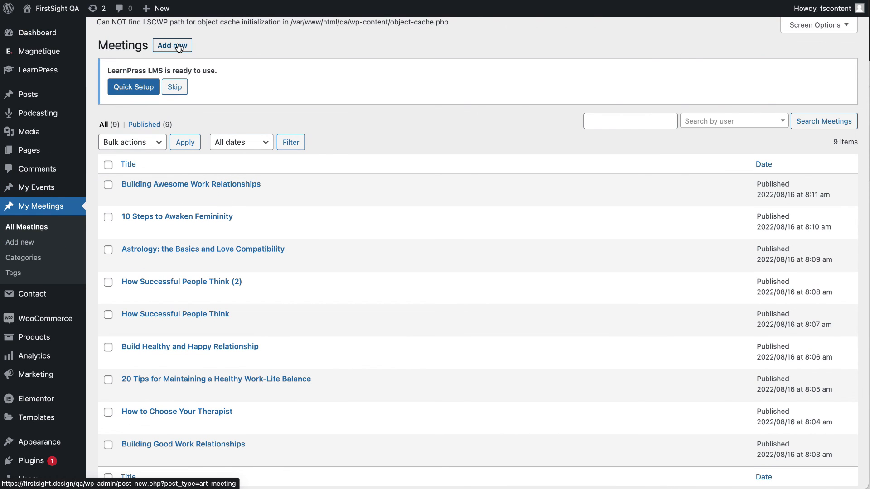
left_click(128, 197)
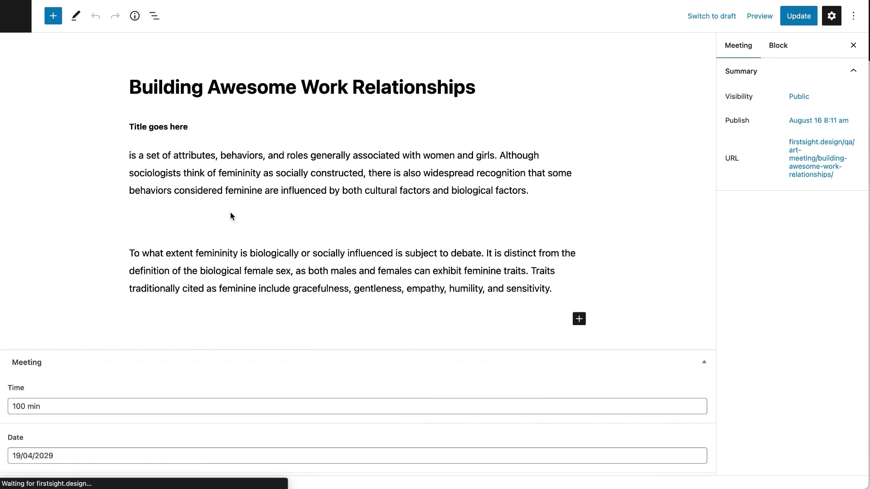
left_click(239, 175)
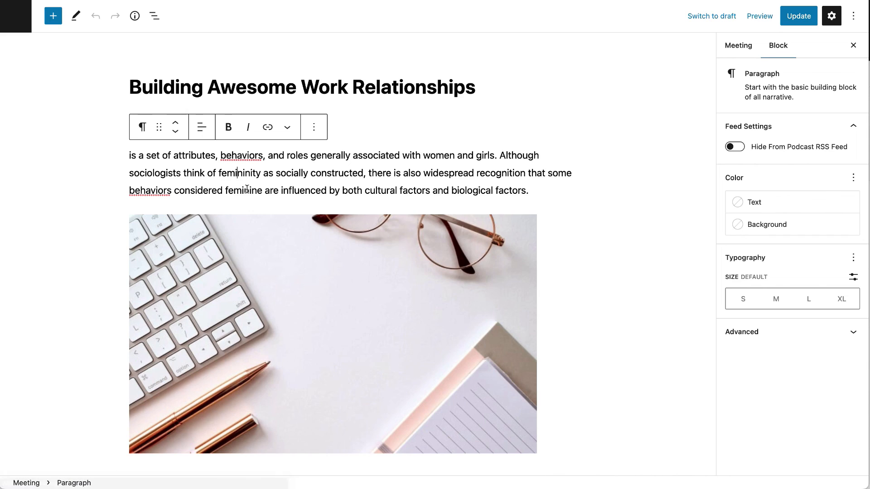
scroll(234, 255, "down", 6)
left_click(207, 302)
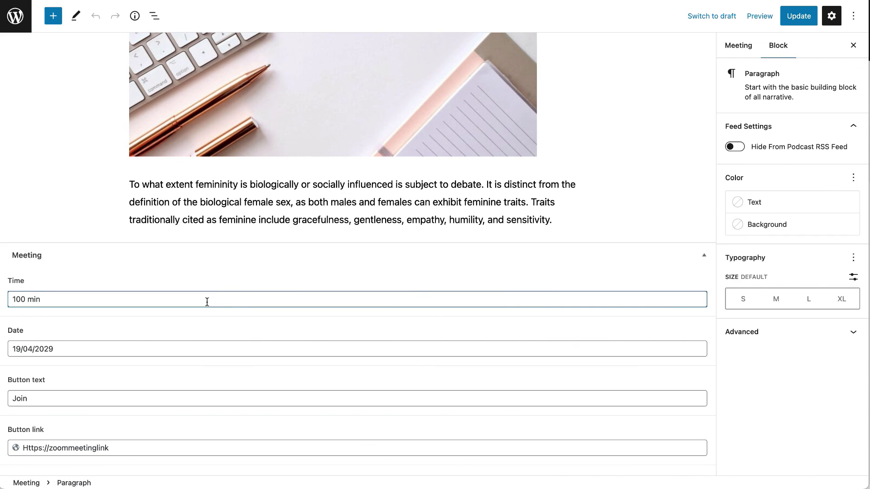
left_click(139, 352)
left_click(126, 398)
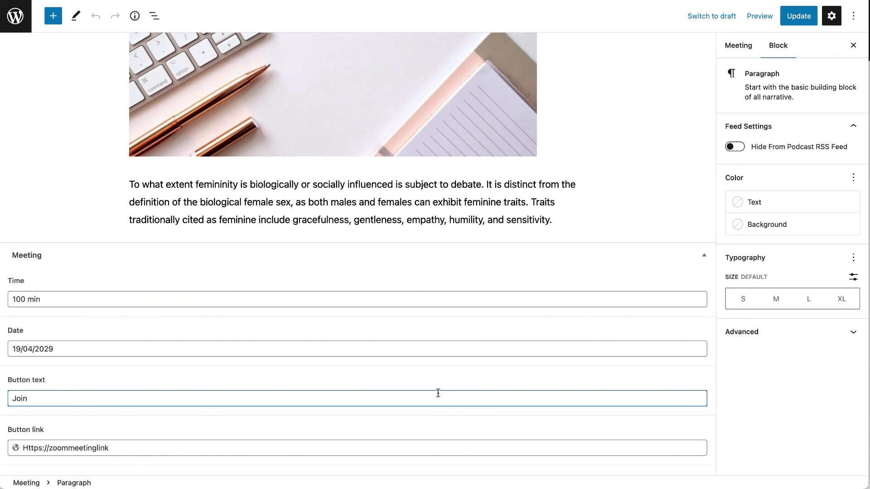
scroll(466, 390, "up", 10)
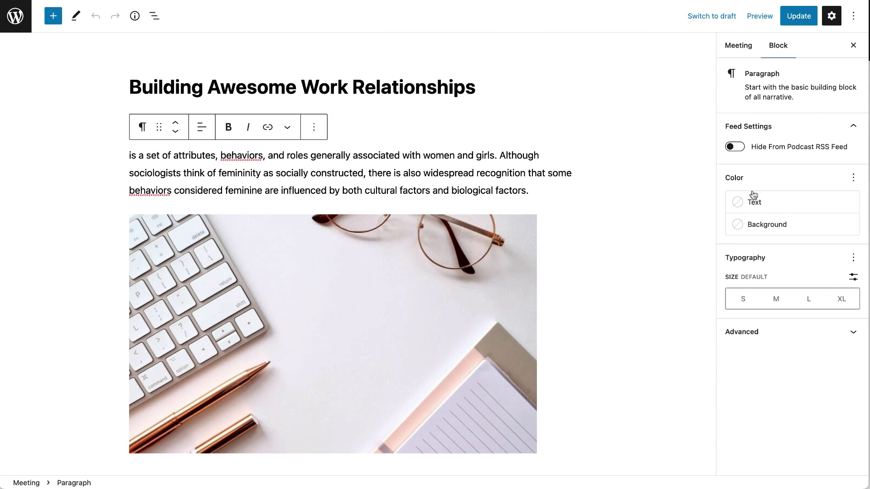
Review the meeting's sidebar Tags and Categories, then click Update.
left_click(737, 46)
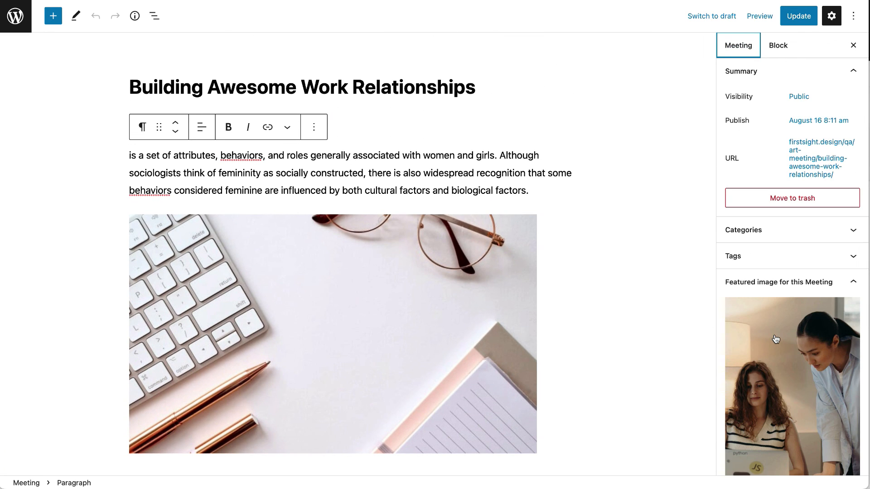
scroll(776, 339, "down", 2)
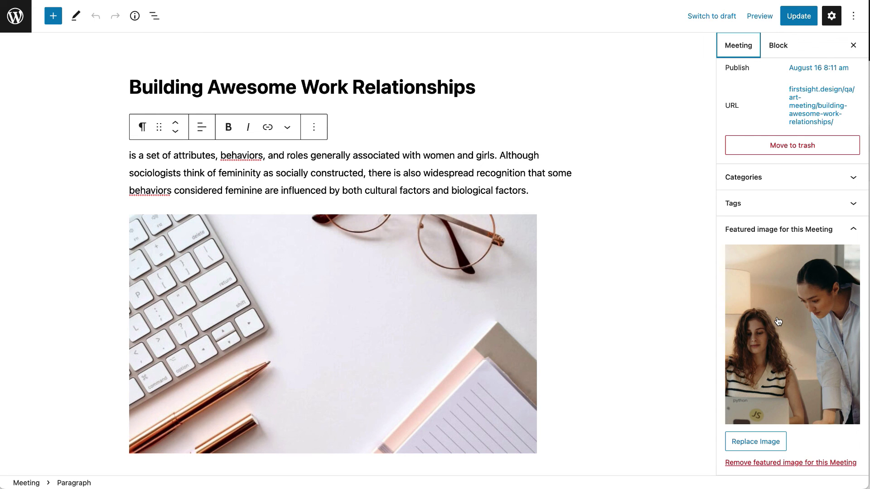
left_click(790, 204)
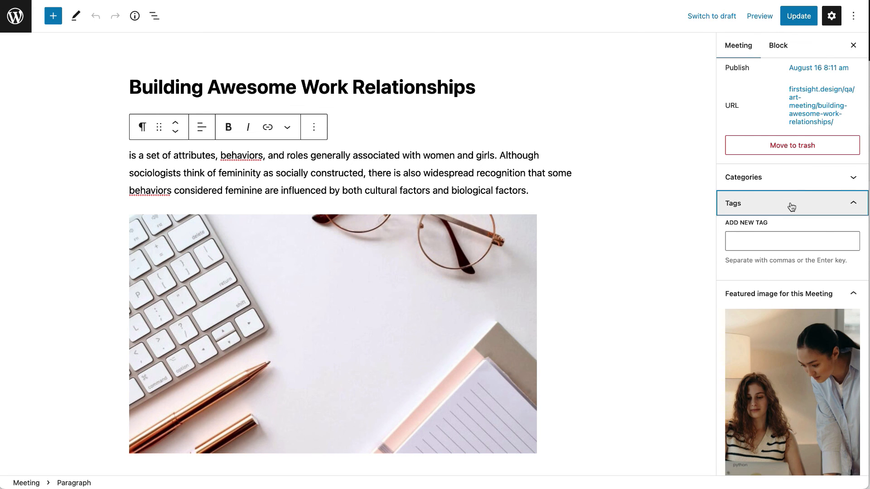
left_click(790, 176)
scroll(776, 288, "down", 3)
scroll(776, 287, "up", 4)
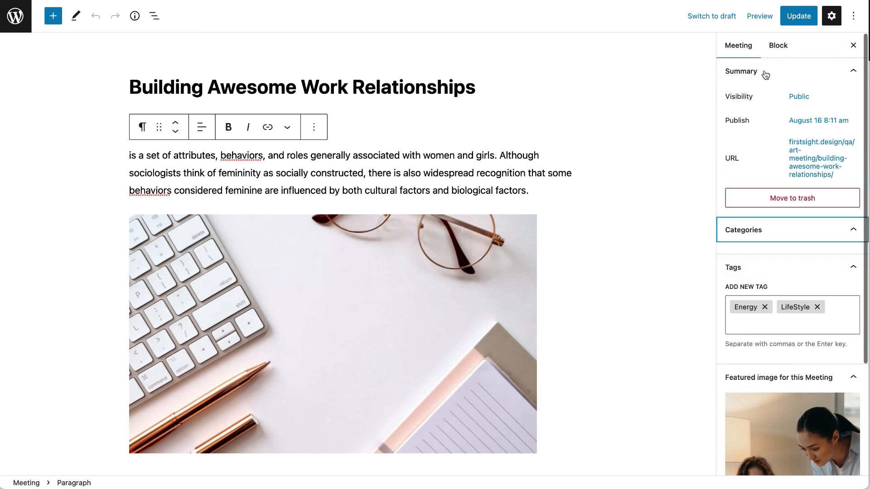
left_click(798, 18)
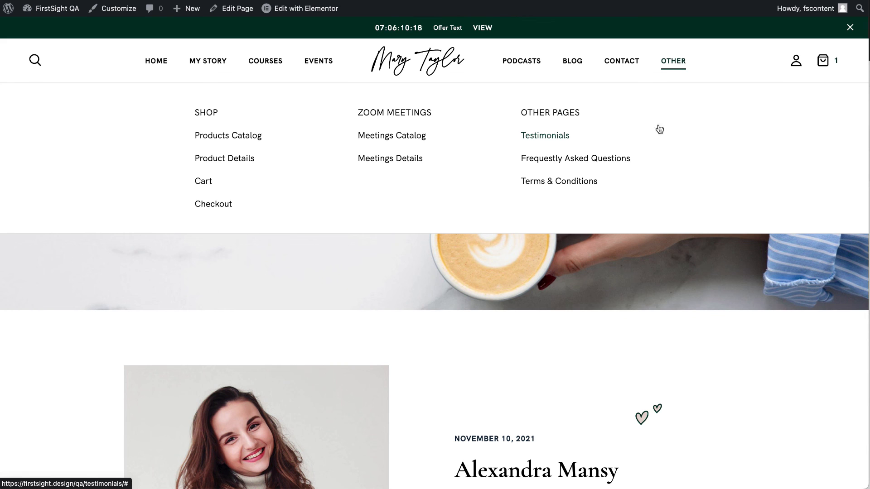
Open the live Testimonials page and scroll through it.
left_click(554, 145)
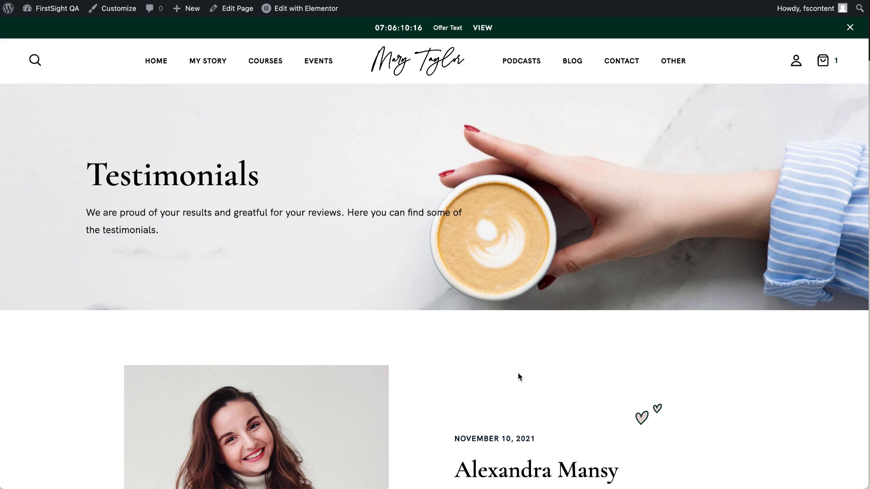
scroll(518, 373, "down", 10)
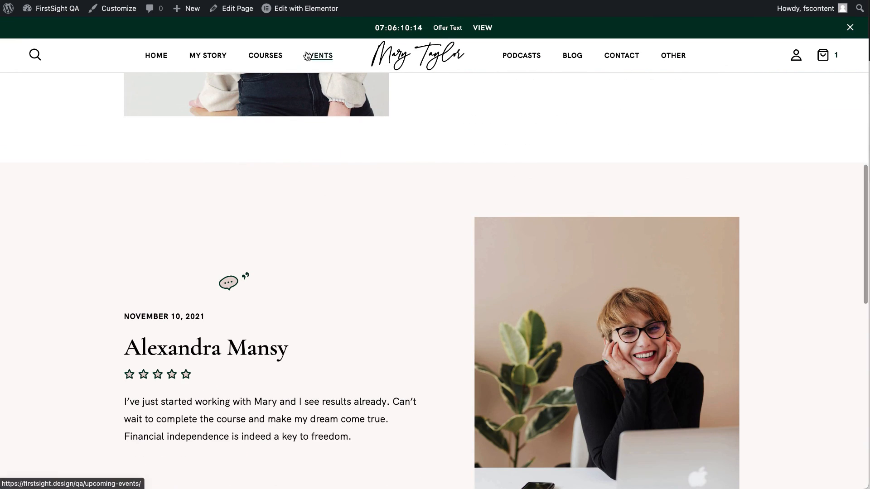
scroll(292, 200, "down", 8)
scroll(291, 199, "down", 3)
scroll(291, 199, "up", 20)
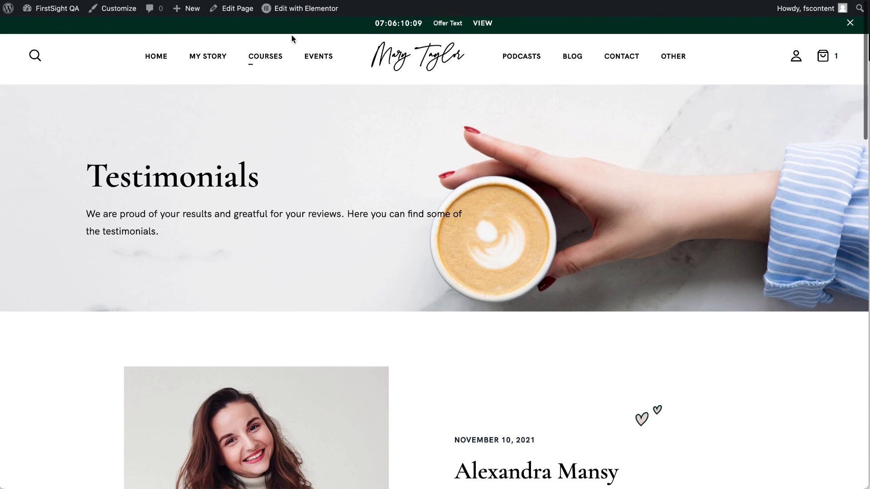
Launch Edit with Elementor for the Testimonials page from the admin bar.
right_click(308, 12)
left_click(328, 22)
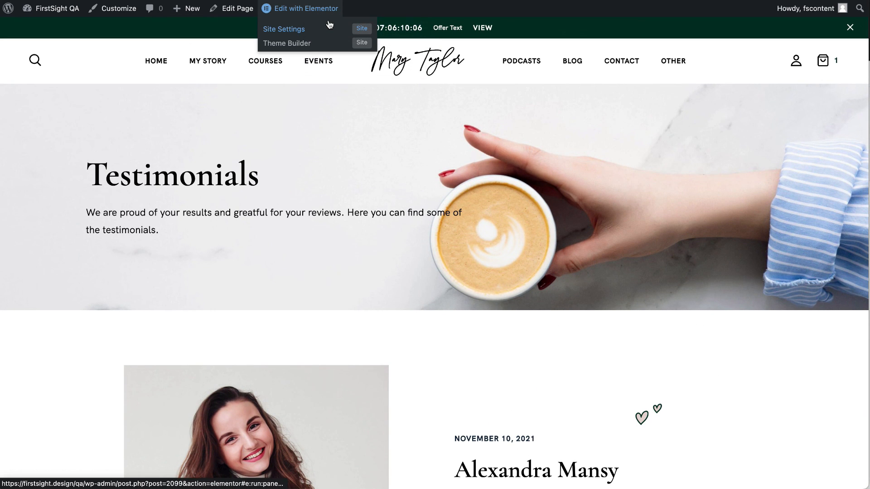
left_click(329, 24)
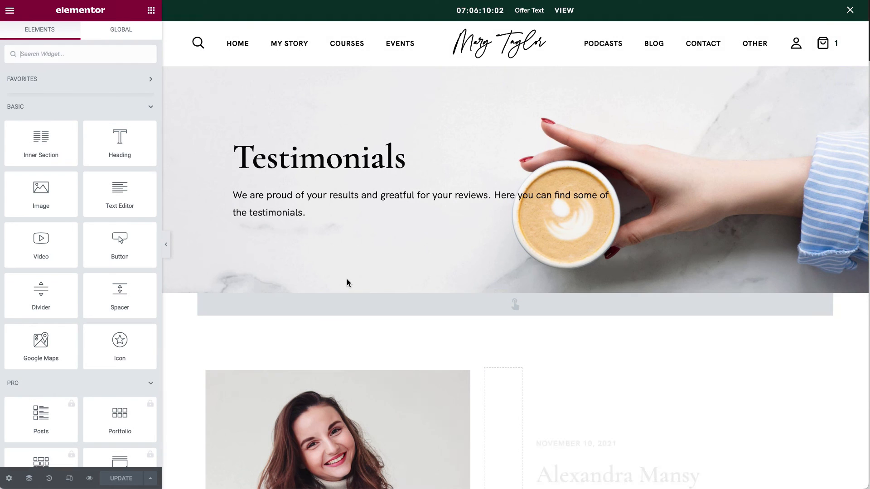
Select the first testimonial's photo in Elementor and scroll around the canvas.
scroll(346, 283, "down", 3)
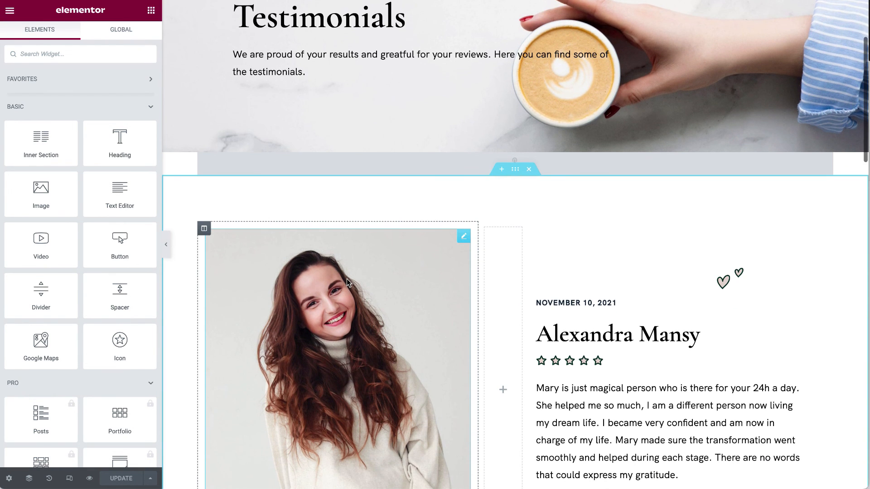
scroll(347, 283, "down", 3)
left_click(464, 77)
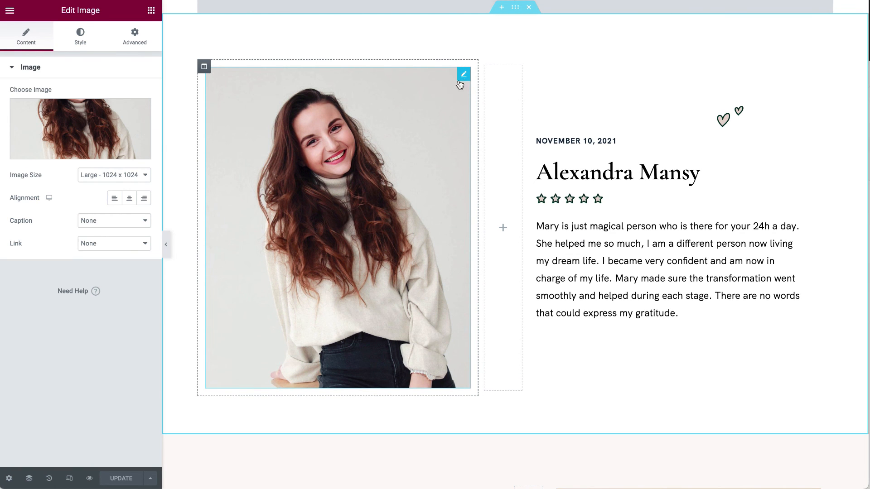
scroll(273, 325, "down", 7)
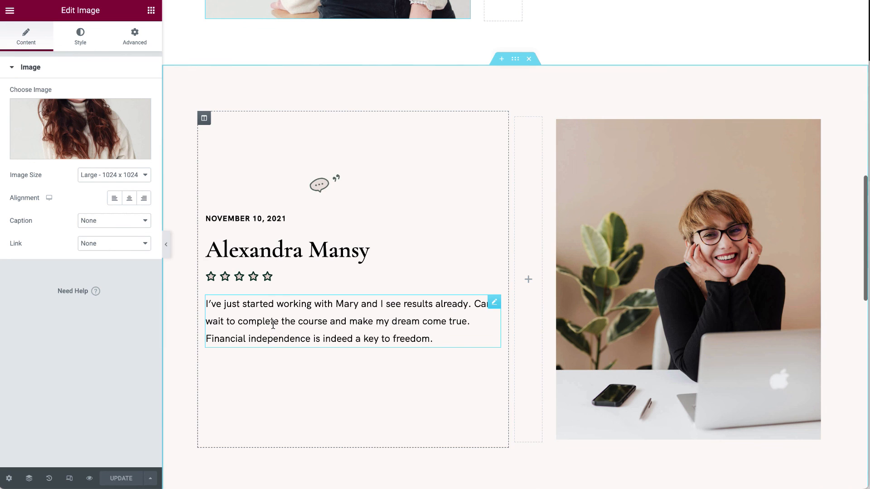
scroll(496, 165, "up", 4)
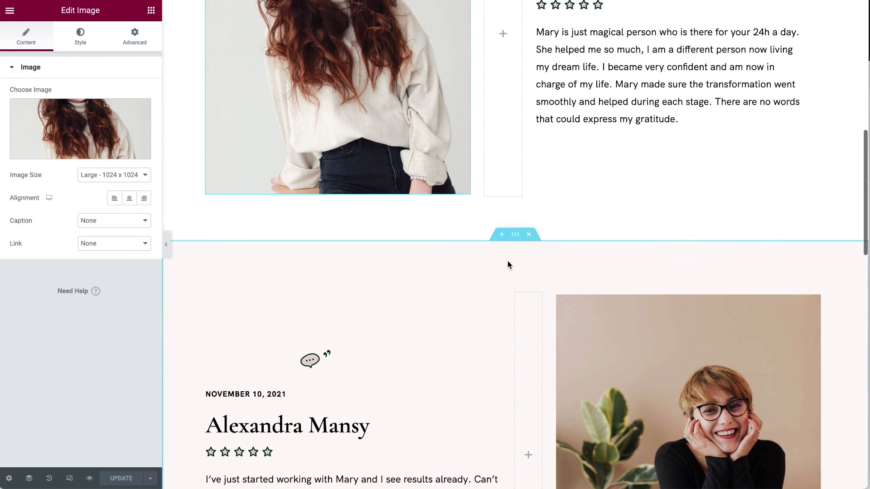
scroll(508, 263, "up", 10)
scroll(507, 262, "down", 19)
scroll(507, 262, "up", 2)
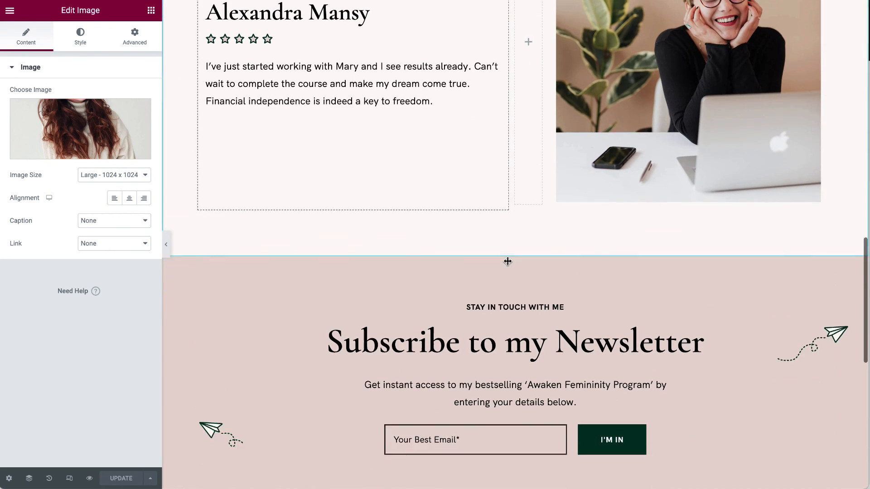
scroll(508, 261, "up", 1)
Delete the Subscribe to my Newsletter section, undo it with Ctrl+Z, and review the layout.
left_click(520, 313)
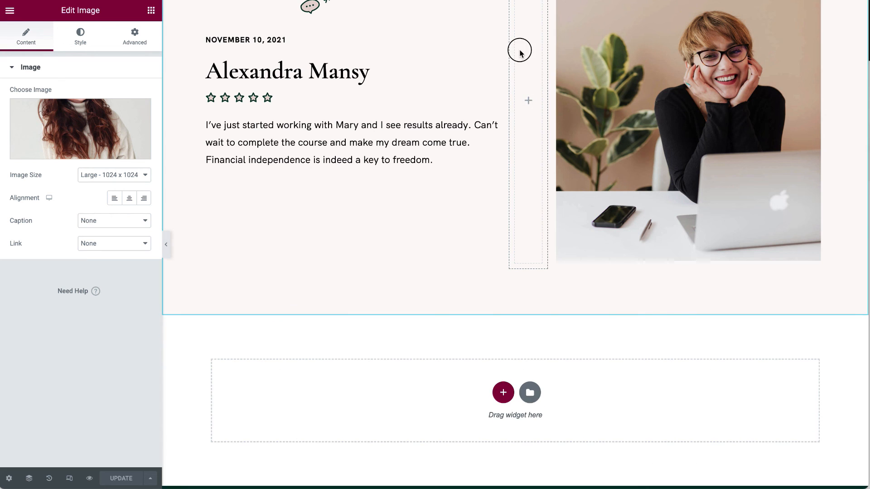
key("ctrl+z")
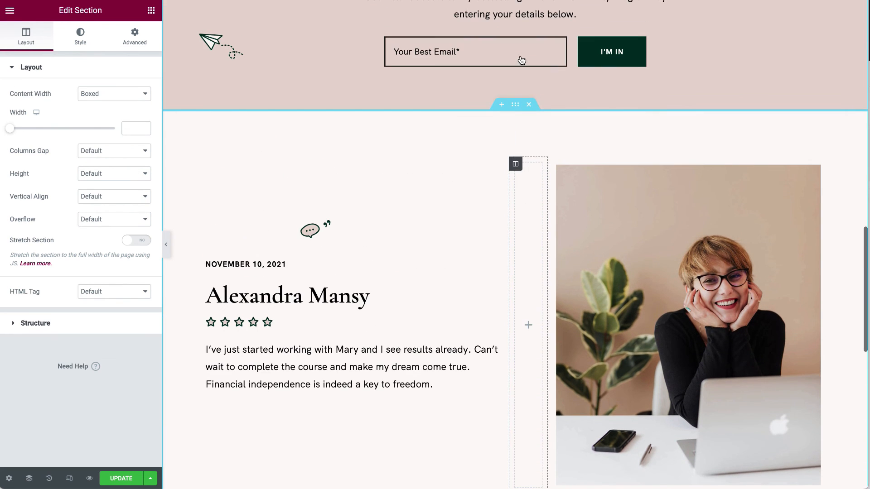
scroll(521, 55, "up", 2)
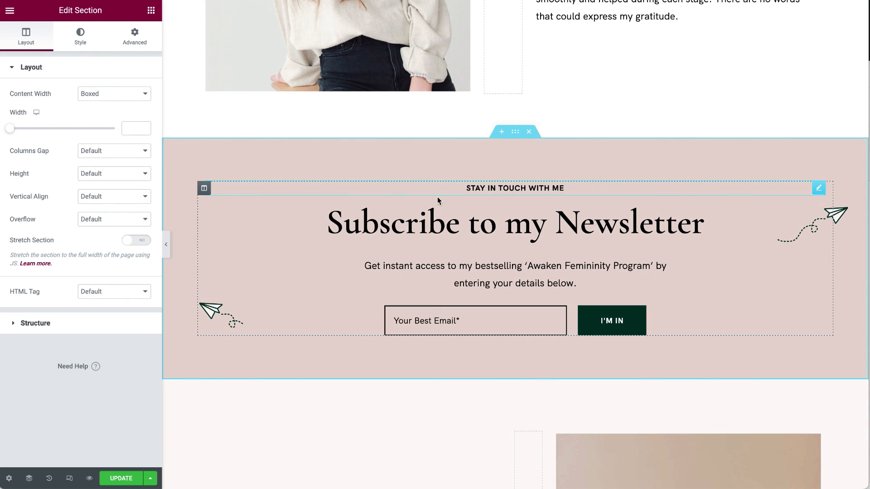
scroll(444, 204, "up", 6)
scroll(449, 235, "down", 10)
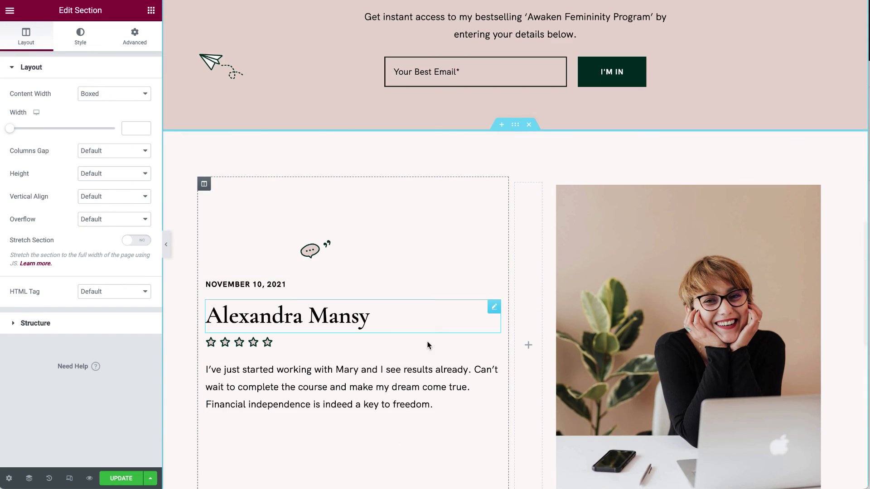
scroll(427, 317, "up", 4)
scroll(425, 366, "up", 3)
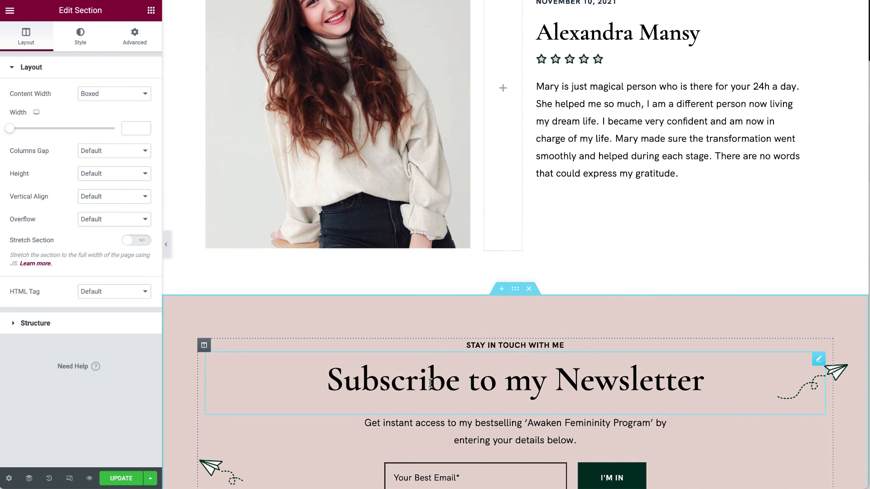
scroll(430, 382, "down", 4)
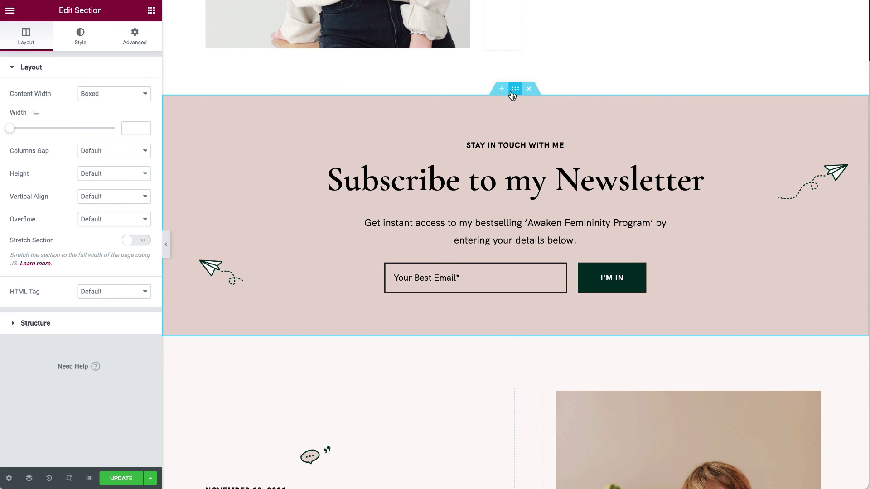
Copy the newsletter section from its handle's context menu.
right_click(513, 95)
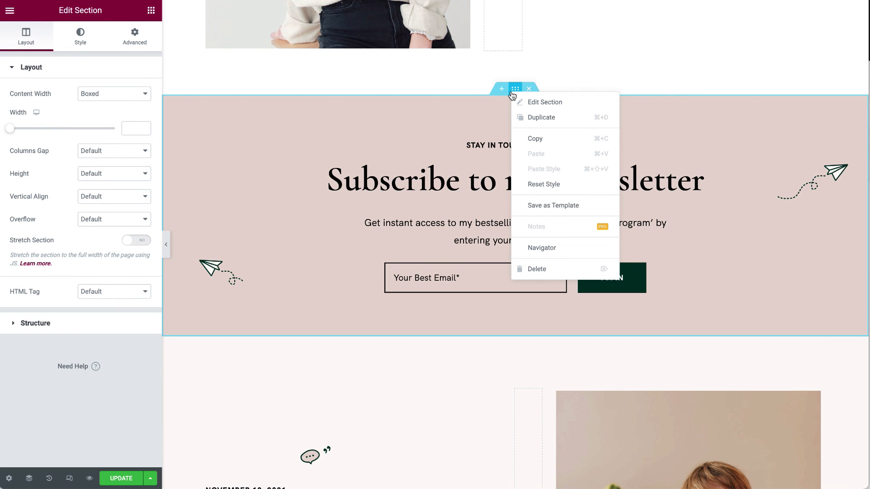
left_click(531, 138)
scroll(531, 136, "down", 5)
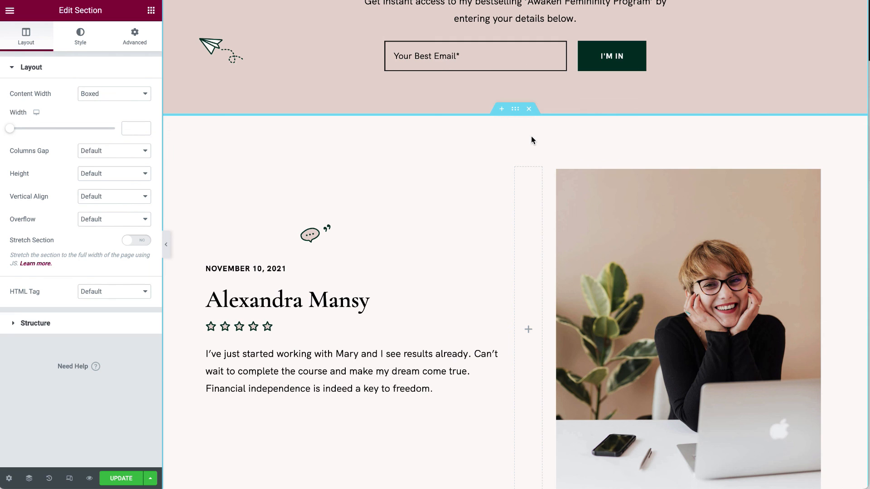
Paste the newsletter copy below the next testimonial, delete it, then undo the deletion.
right_click(515, 109)
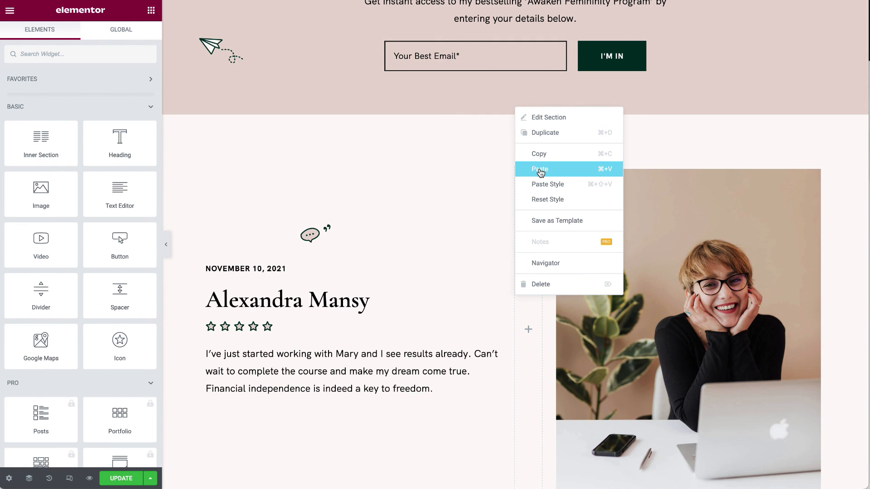
left_click(544, 173)
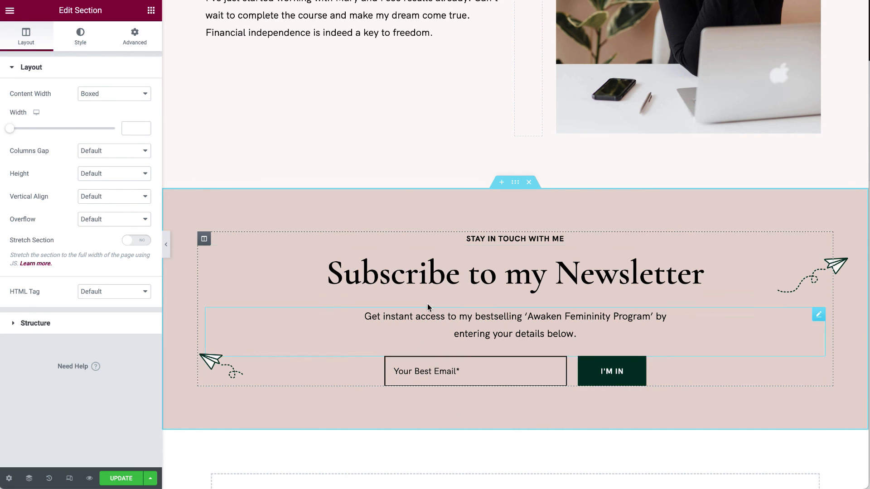
left_click(529, 183)
key("ctrl+z")
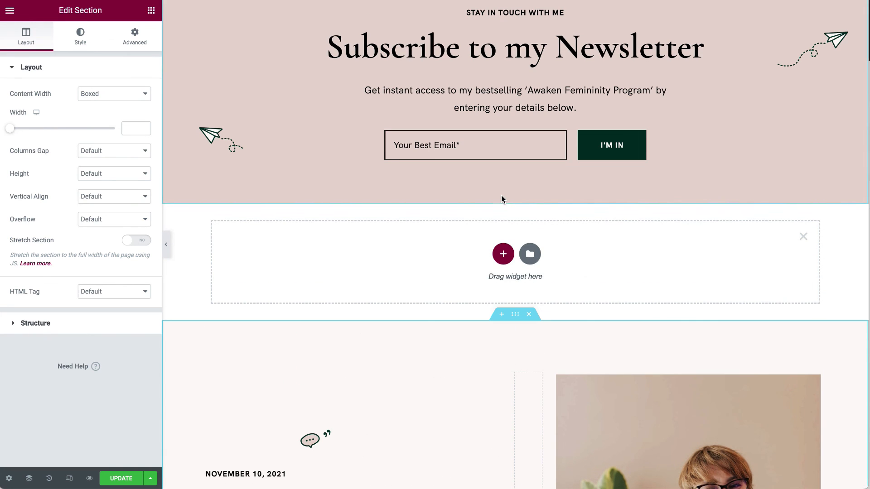
Add a new section with a chosen column structure in the empty area and open its widgets.
left_click(504, 257)
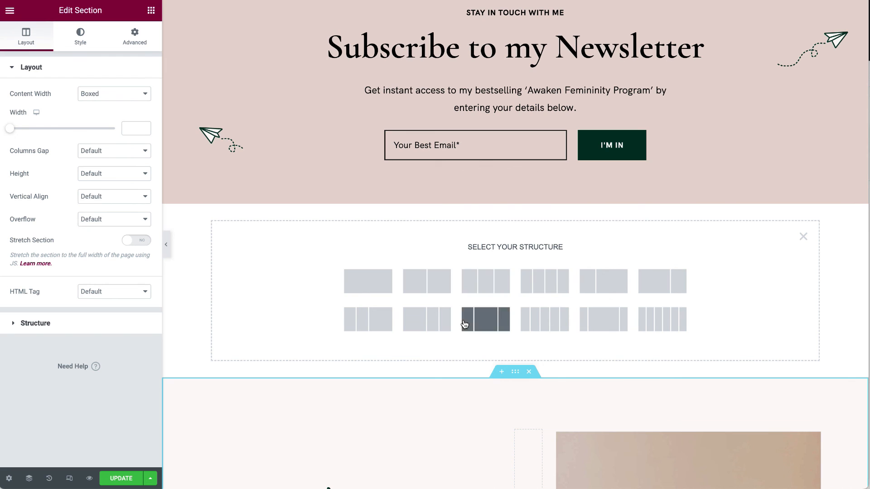
left_click(368, 280)
left_click(363, 221)
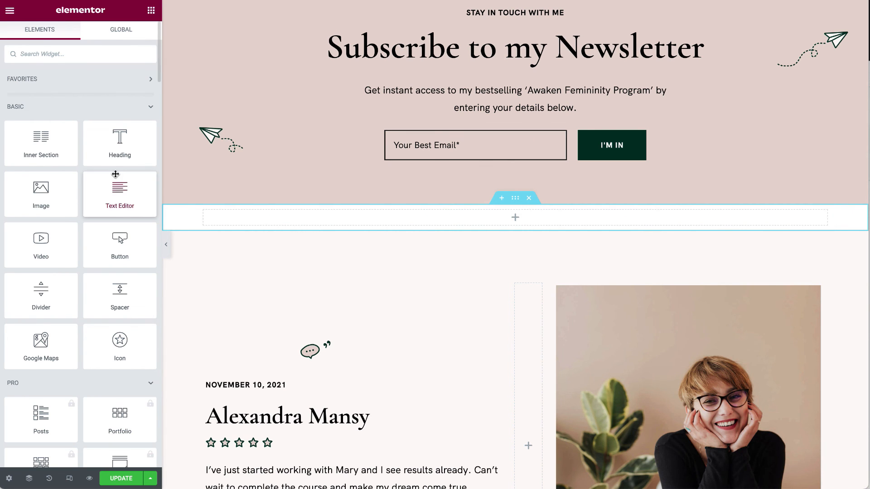
Browse widget categories, then close Elementor and leave without saving changes.
scroll(45, 371, "down", 10)
scroll(44, 368, "up", 6)
scroll(43, 364, "up", 5)
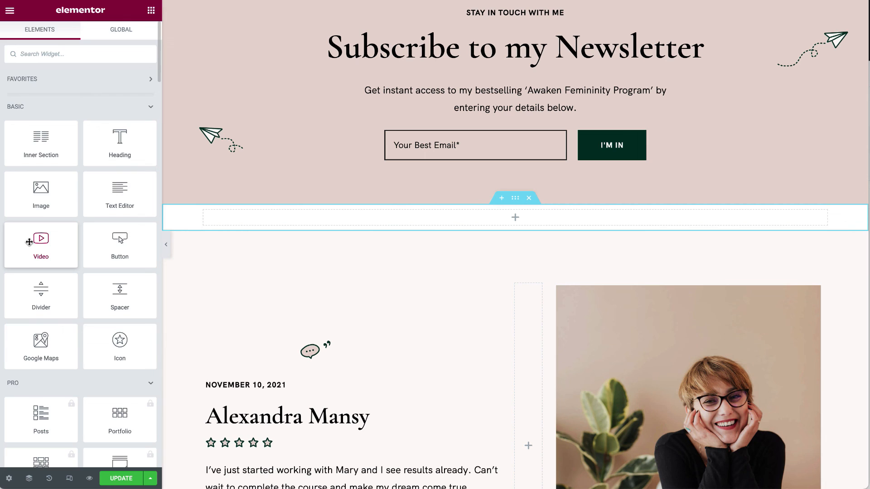
scroll(29, 242, "down", 7)
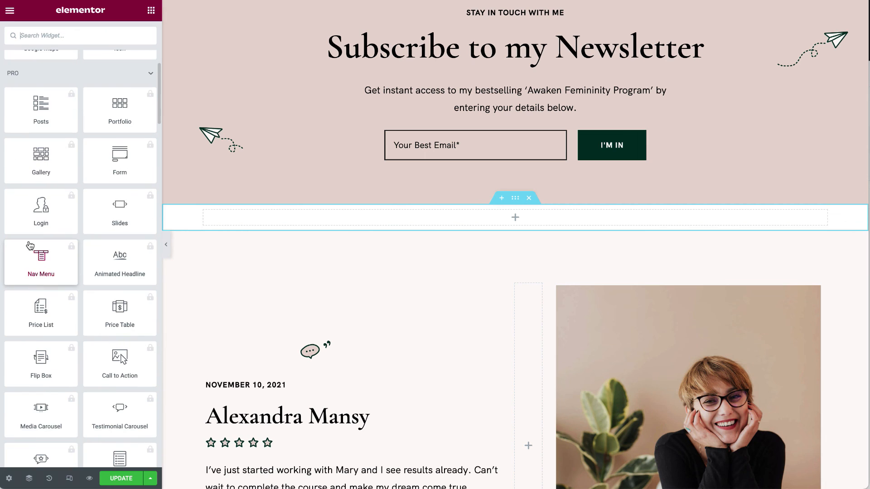
left_click(15, 77)
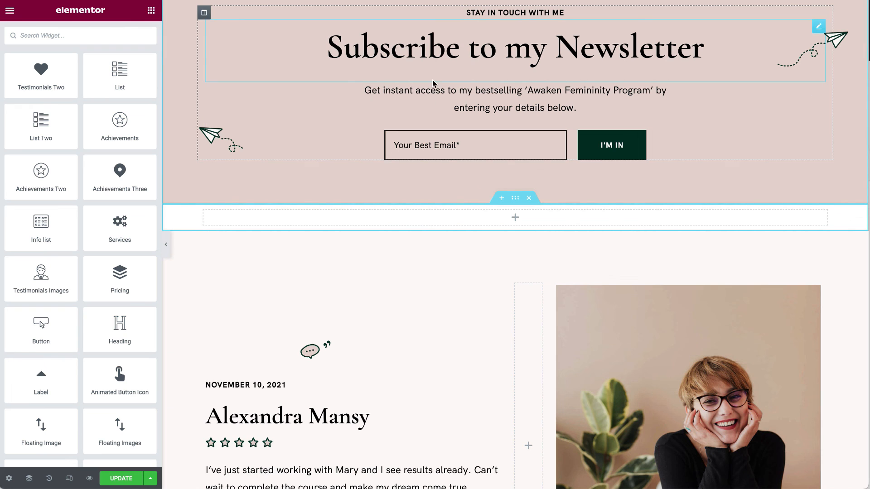
scroll(445, 279, "up", 5)
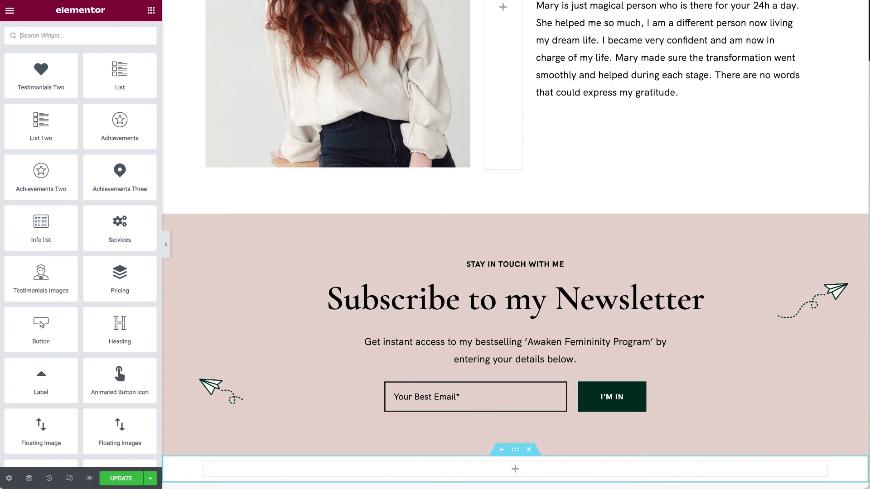
key("super+w")
left_click(528, 180)
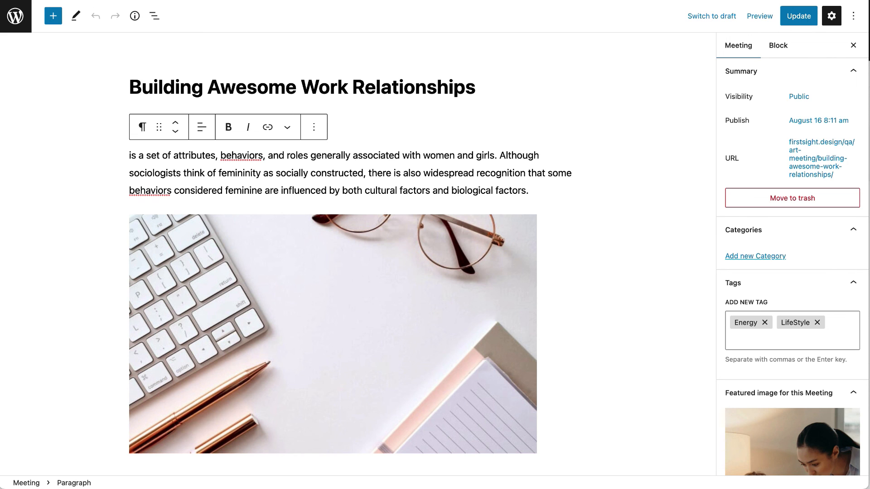
Load the live homepage and go to Frequently Asked Questions under the OTHER menu's Other Pages.
key("Return")
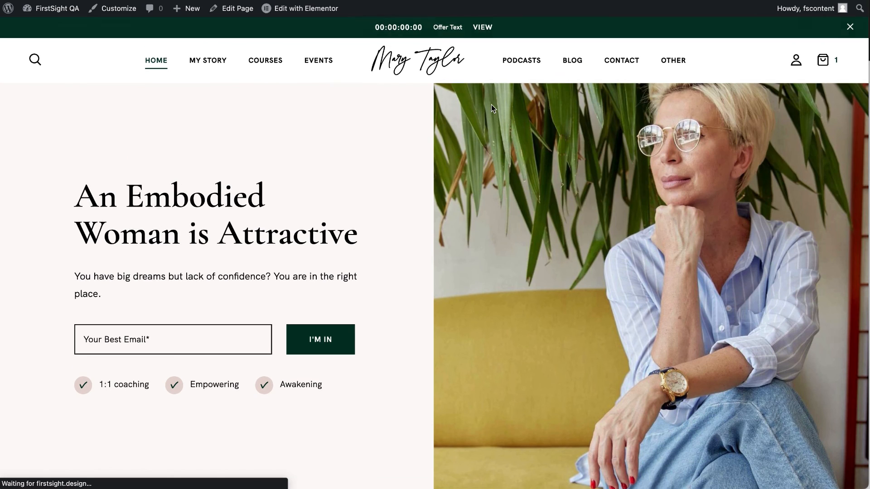
mouse_move(673, 61)
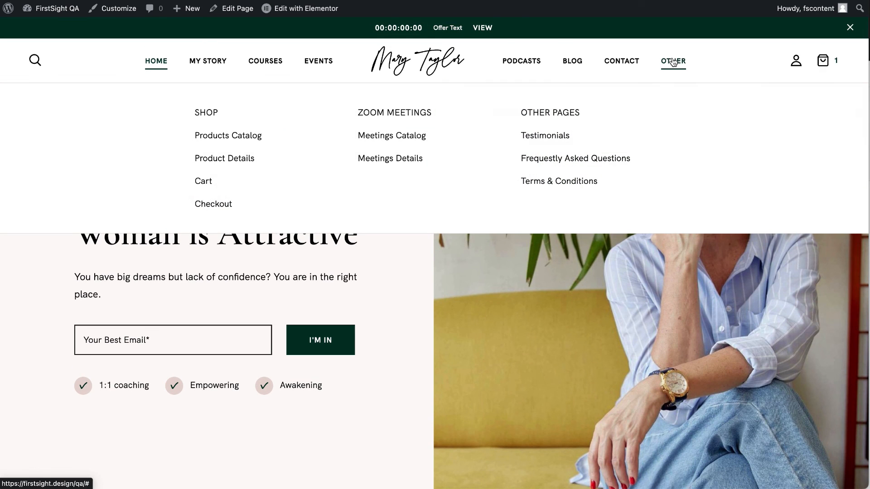
left_click(574, 162)
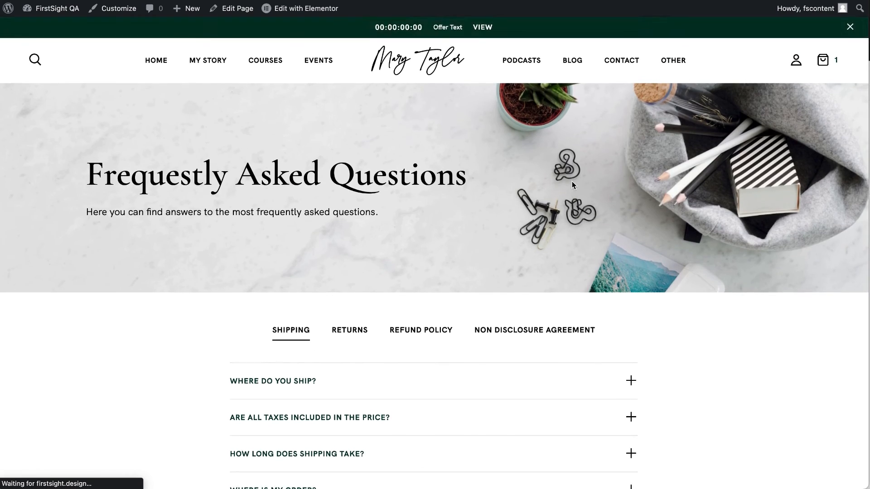
scroll(573, 185, "down", 4)
Expand the shipping answers: Where do you ship?, Are all taxes included, How long does shipping take?
left_click(573, 186)
scroll(564, 255, "down", 3)
left_click(541, 309)
left_click(542, 295)
Browse the Returns, Refund Policy and Non Disclosure Agreement tabs, expanding Returns' Where do you ship? 2.
mouse_move(317, 18)
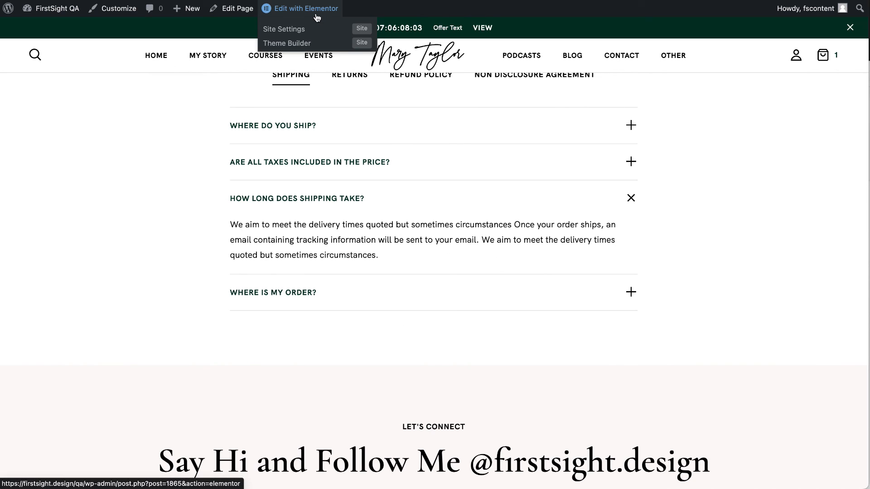
scroll(336, 217, "down", 5)
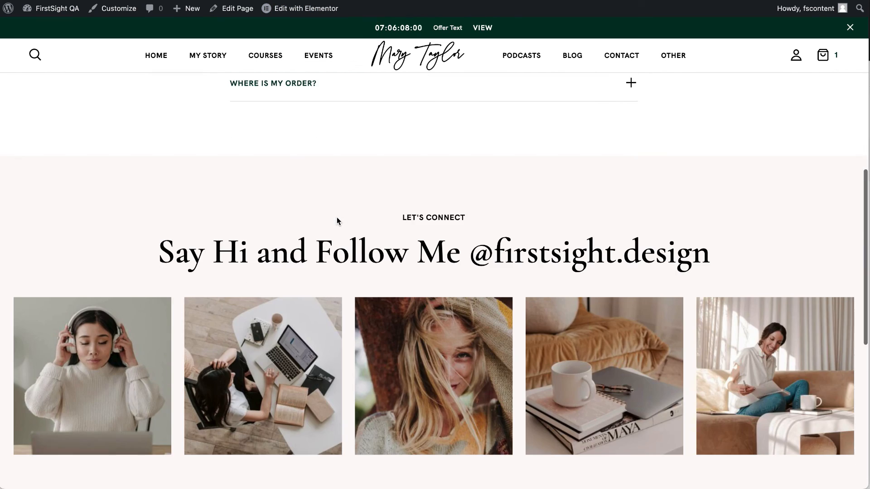
scroll(336, 217, "up", 10)
left_click(362, 331)
left_click(421, 331)
left_click(533, 332)
scroll(388, 225, "down", 3)
left_click(349, 212)
left_click(359, 269)
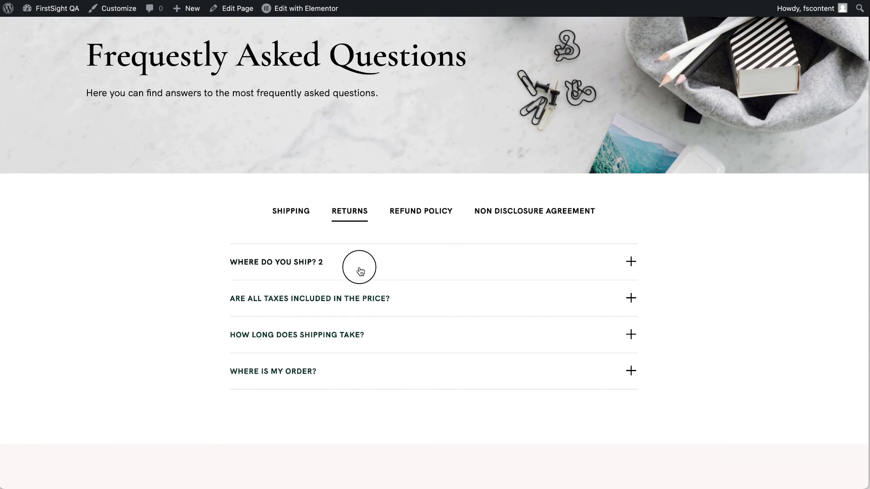
Open the Terms & Conditions page from the OTHER mega menu and scroll through it.
scroll(367, 381, "down", 3)
scroll(358, 389, "up", 5)
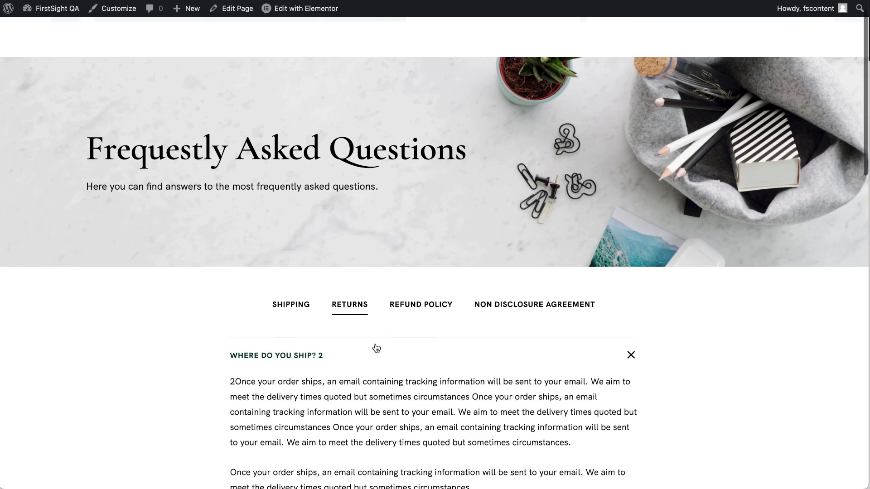
mouse_move(656, 54)
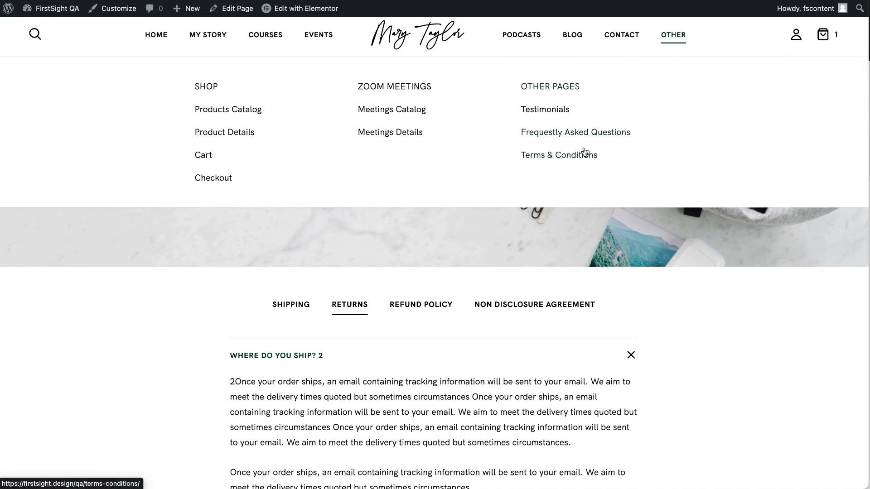
left_click(585, 154)
scroll(472, 328, "down", 10)
scroll(472, 328, "up", 5)
scroll(472, 328, "up", 8)
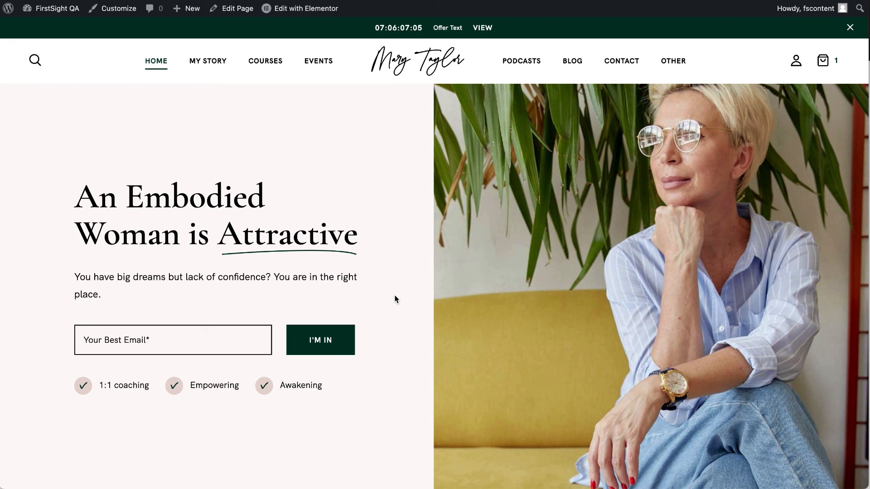
Scroll the homepage down to the Featured In logos and back up to the hero.
scroll(396, 299, "down", 3)
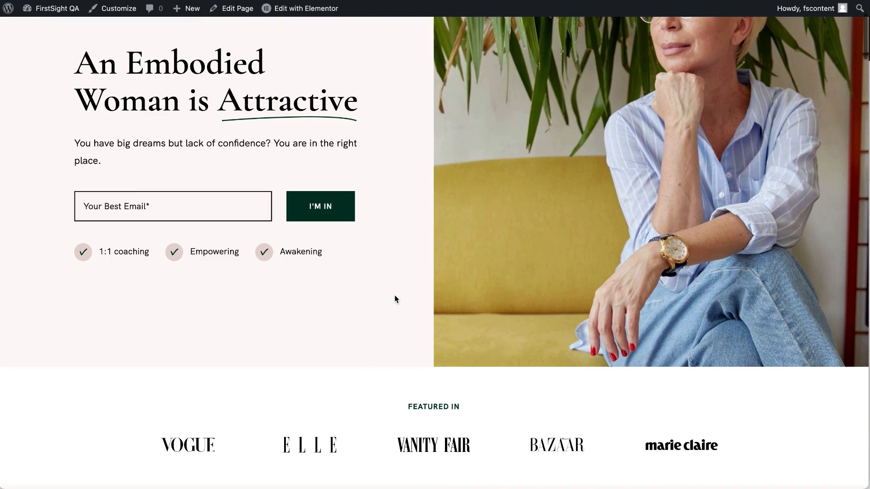
scroll(396, 299, "up", 3)
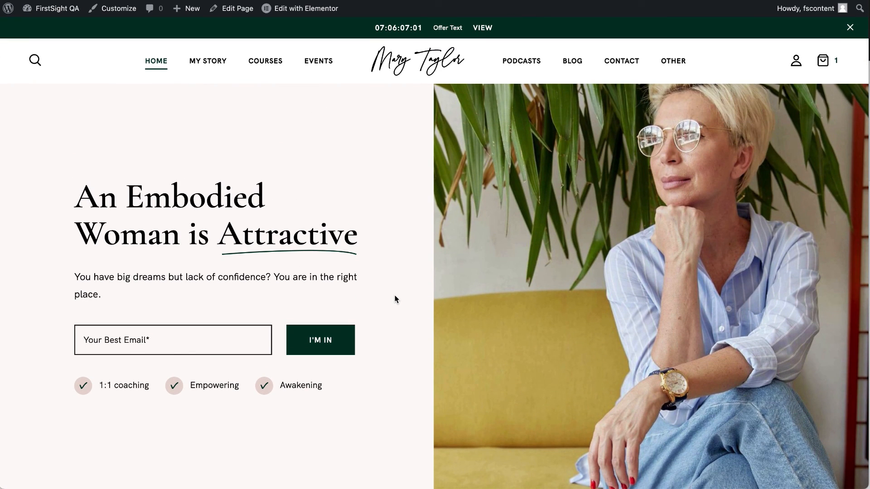